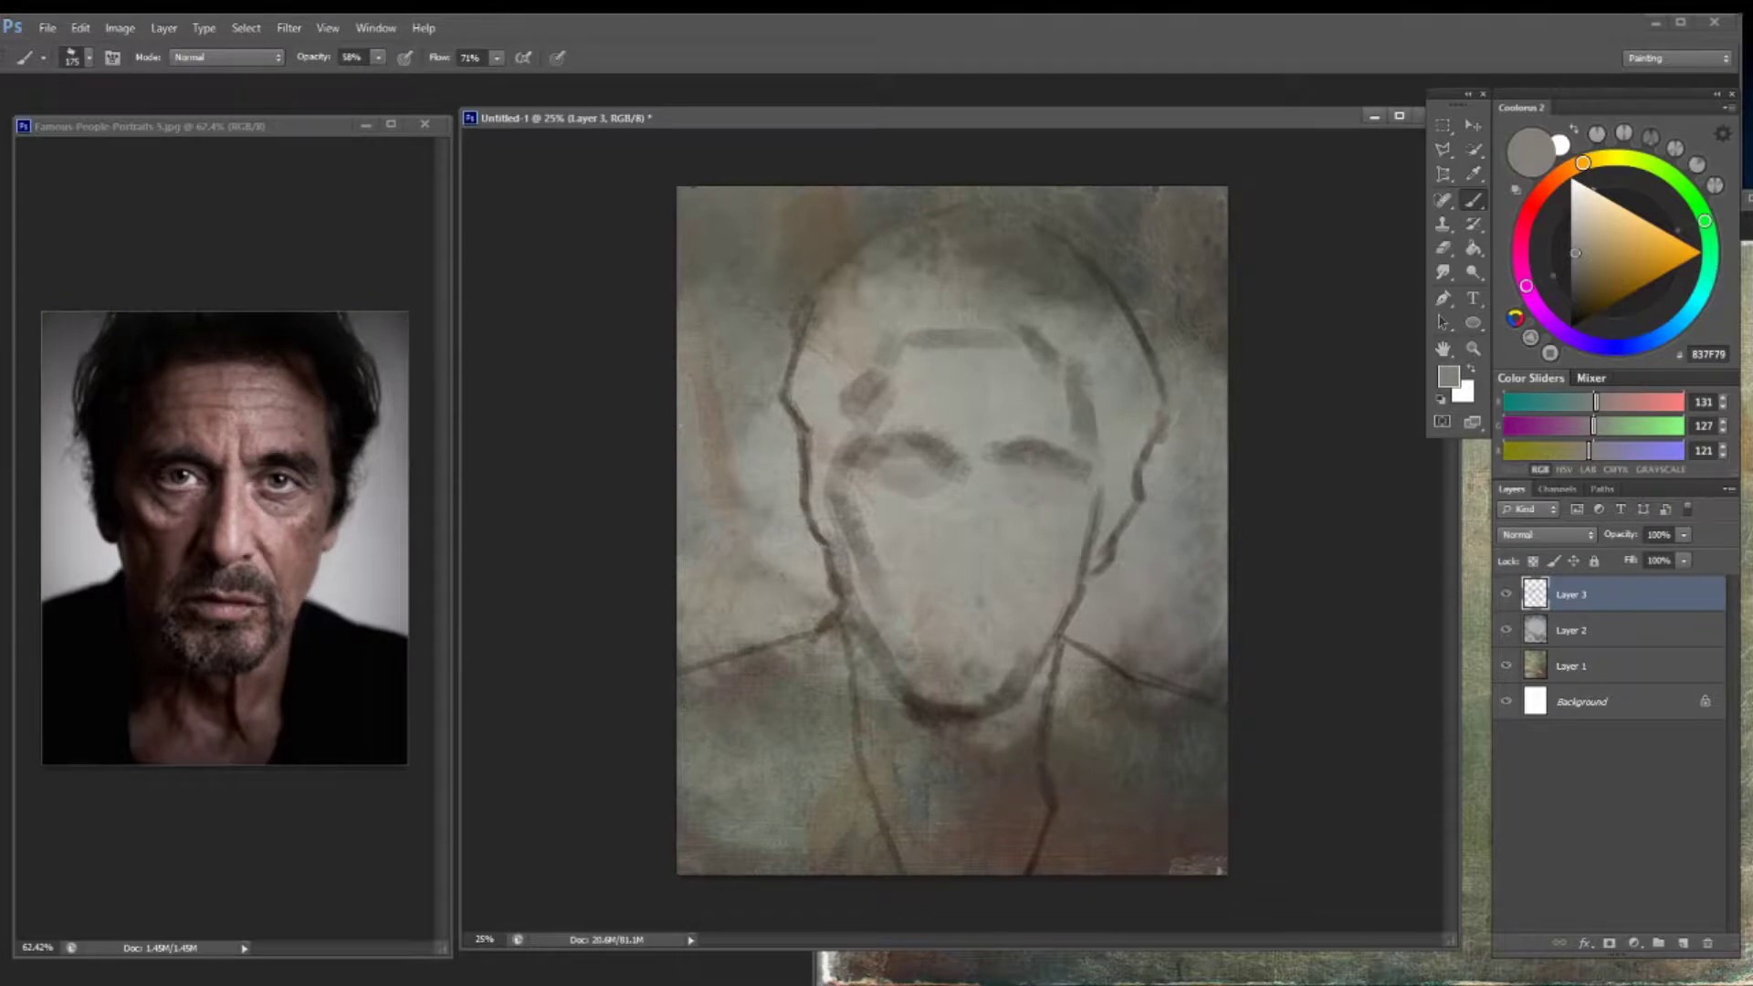
Shade the face in grey and block in the hair along the portrait's left side and front hairline in dark brown
mouse_move(913, 511)
mouse_down()
mouse_move(867, 557)
mouse_move(887, 595)
mouse_up()
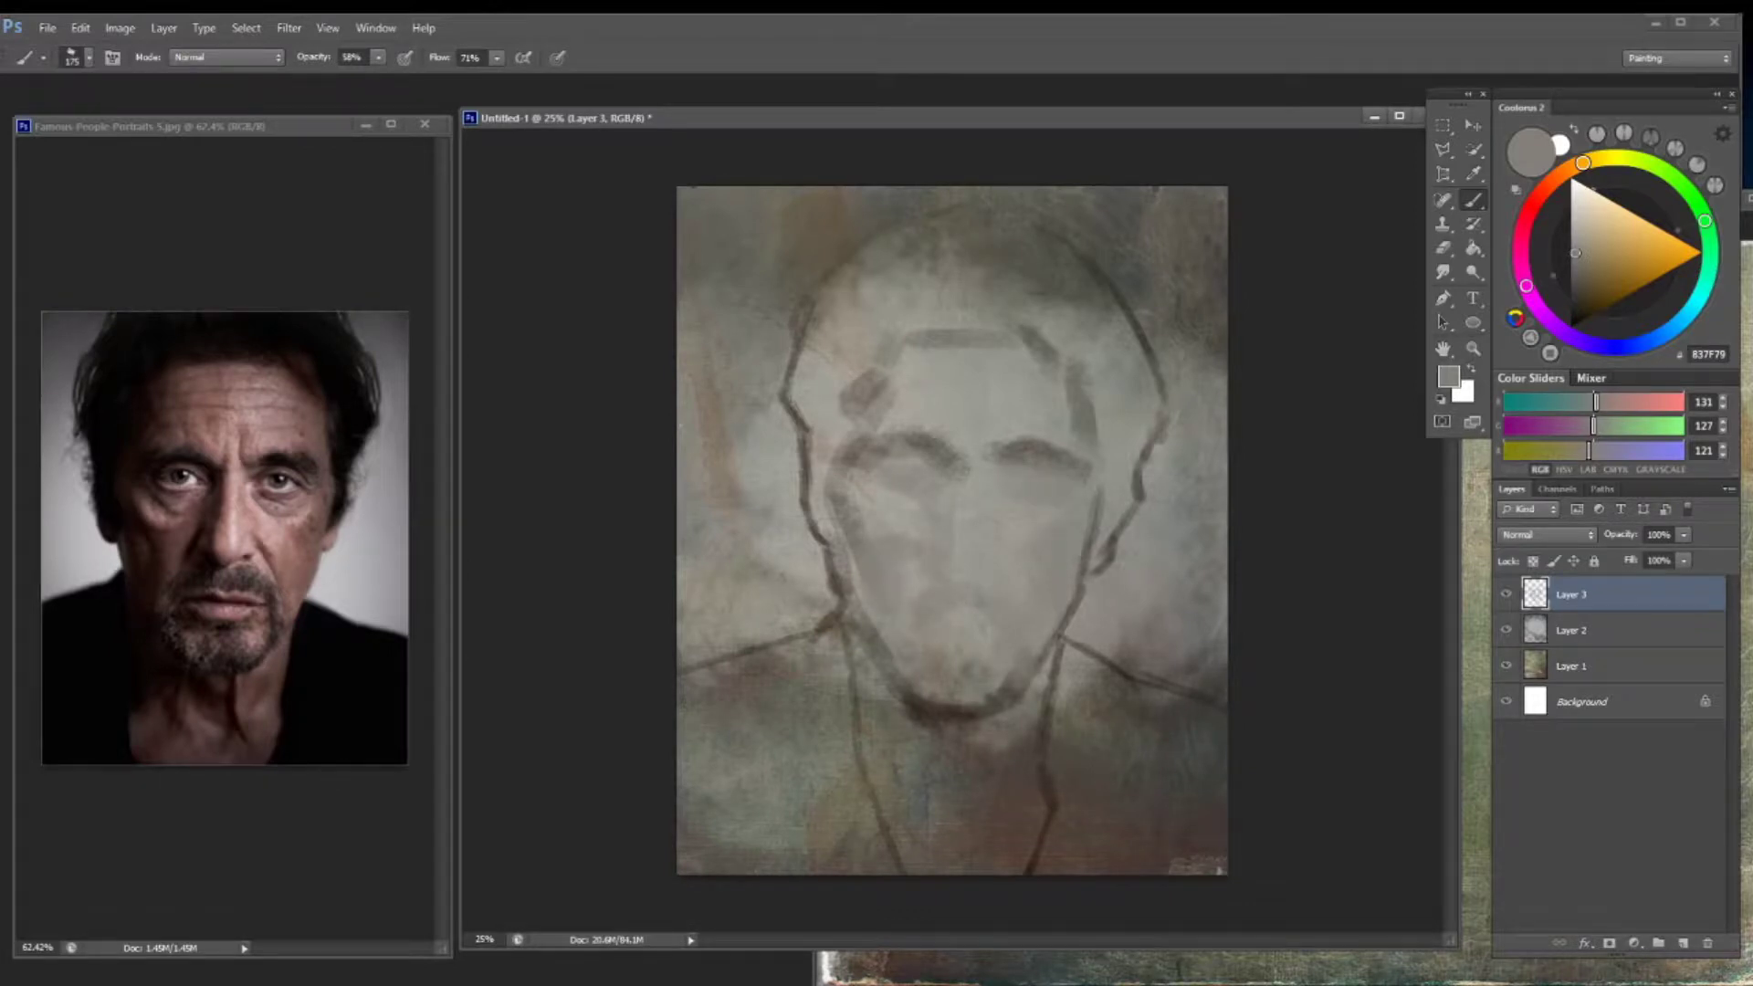
drag(858, 273, 803, 411)
drag(849, 311, 968, 301)
mouse_move(813, 420)
mouse_down()
mouse_move(821, 539)
mouse_move(830, 347)
mouse_move(940, 251)
mouse_move(1041, 297)
mouse_up()
key(])
key(])
key(])
key(])
drag(918, 315, 1059, 310)
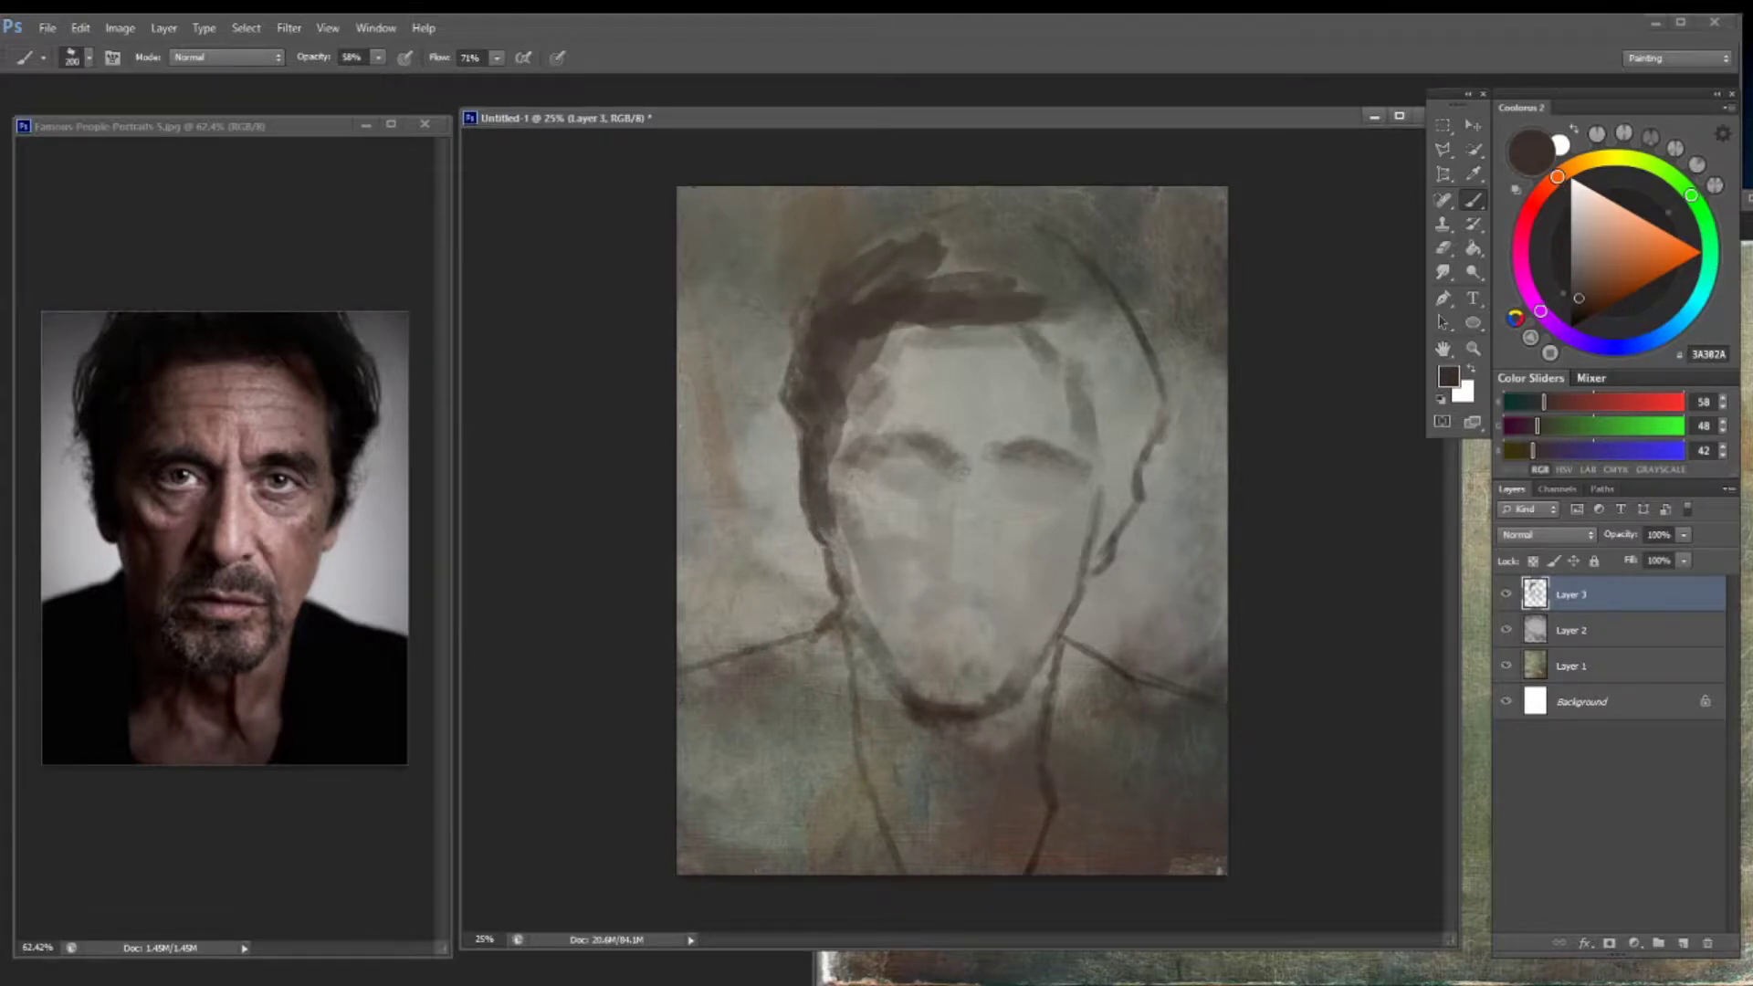
Fill in the crown and right side of the hair in dark brown, extending the side locks beside the face
drag(876, 274, 1068, 310)
drag(999, 223, 1141, 402)
drag(1013, 274, 1132, 439)
key([)
key([)
key([)
key([)
drag(1109, 374, 1116, 521)
drag(1137, 415, 1100, 548)
drag(1119, 475, 1091, 566)
drag(794, 470, 835, 547)
Block in the eyes and the shadows around the nose, moustache and cheeks with dark brown strokes
drag(1002, 454, 1070, 468)
mouse_move(912, 454)
mouse_down()
mouse_move(947, 462)
mouse_move(954, 489)
mouse_up()
drag(860, 452, 895, 466)
drag(936, 566, 951, 573)
mouse_move(975, 566)
mouse_down()
mouse_move(998, 575)
mouse_move(953, 619)
mouse_up()
mouse_move(968, 611)
mouse_down()
mouse_move(1020, 636)
mouse_move(985, 648)
mouse_move(1006, 652)
mouse_up()
mouse_move(872, 467)
mouse_down()
mouse_move(1075, 478)
mouse_move(909, 488)
mouse_move(931, 470)
mouse_move(954, 516)
mouse_move(935, 552)
mouse_move(963, 580)
mouse_move(904, 604)
mouse_up()
mouse_move(1000, 547)
mouse_down()
mouse_move(1023, 610)
mouse_move(970, 614)
mouse_move(1018, 628)
mouse_move(973, 603)
mouse_move(909, 612)
mouse_move(986, 666)
mouse_move(982, 706)
mouse_move(986, 683)
mouse_move(1023, 681)
mouse_up()
Paint the mouth area and goatee using tones sampled from the face
alt+click(1004, 598)
alt+click(963, 694)
alt+click(967, 694)
drag(1027, 616, 1015, 676)
mouse_move(933, 593)
mouse_down()
mouse_move(895, 630)
mouse_move(972, 644)
mouse_move(959, 650)
mouse_up()
mouse_move(922, 657)
mouse_down()
mouse_move(890, 677)
mouse_move(904, 671)
mouse_up()
drag(908, 680, 935, 694)
Paint dark shadows down the neck below the jaw and deepen both eyes
mouse_move(941, 680)
mouse_down()
mouse_move(982, 662)
mouse_move(984, 747)
mouse_move(951, 776)
mouse_move(970, 806)
mouse_up()
drag(911, 719, 904, 783)
mouse_move(909, 648)
mouse_down()
mouse_move(862, 731)
mouse_move(881, 778)
mouse_up()
drag(893, 473, 920, 485)
drag(1022, 479, 1045, 482)
Sample a dark brown from the face and paint the bags under both eyes and the shadow beneath the nose
alt+click(894, 477)
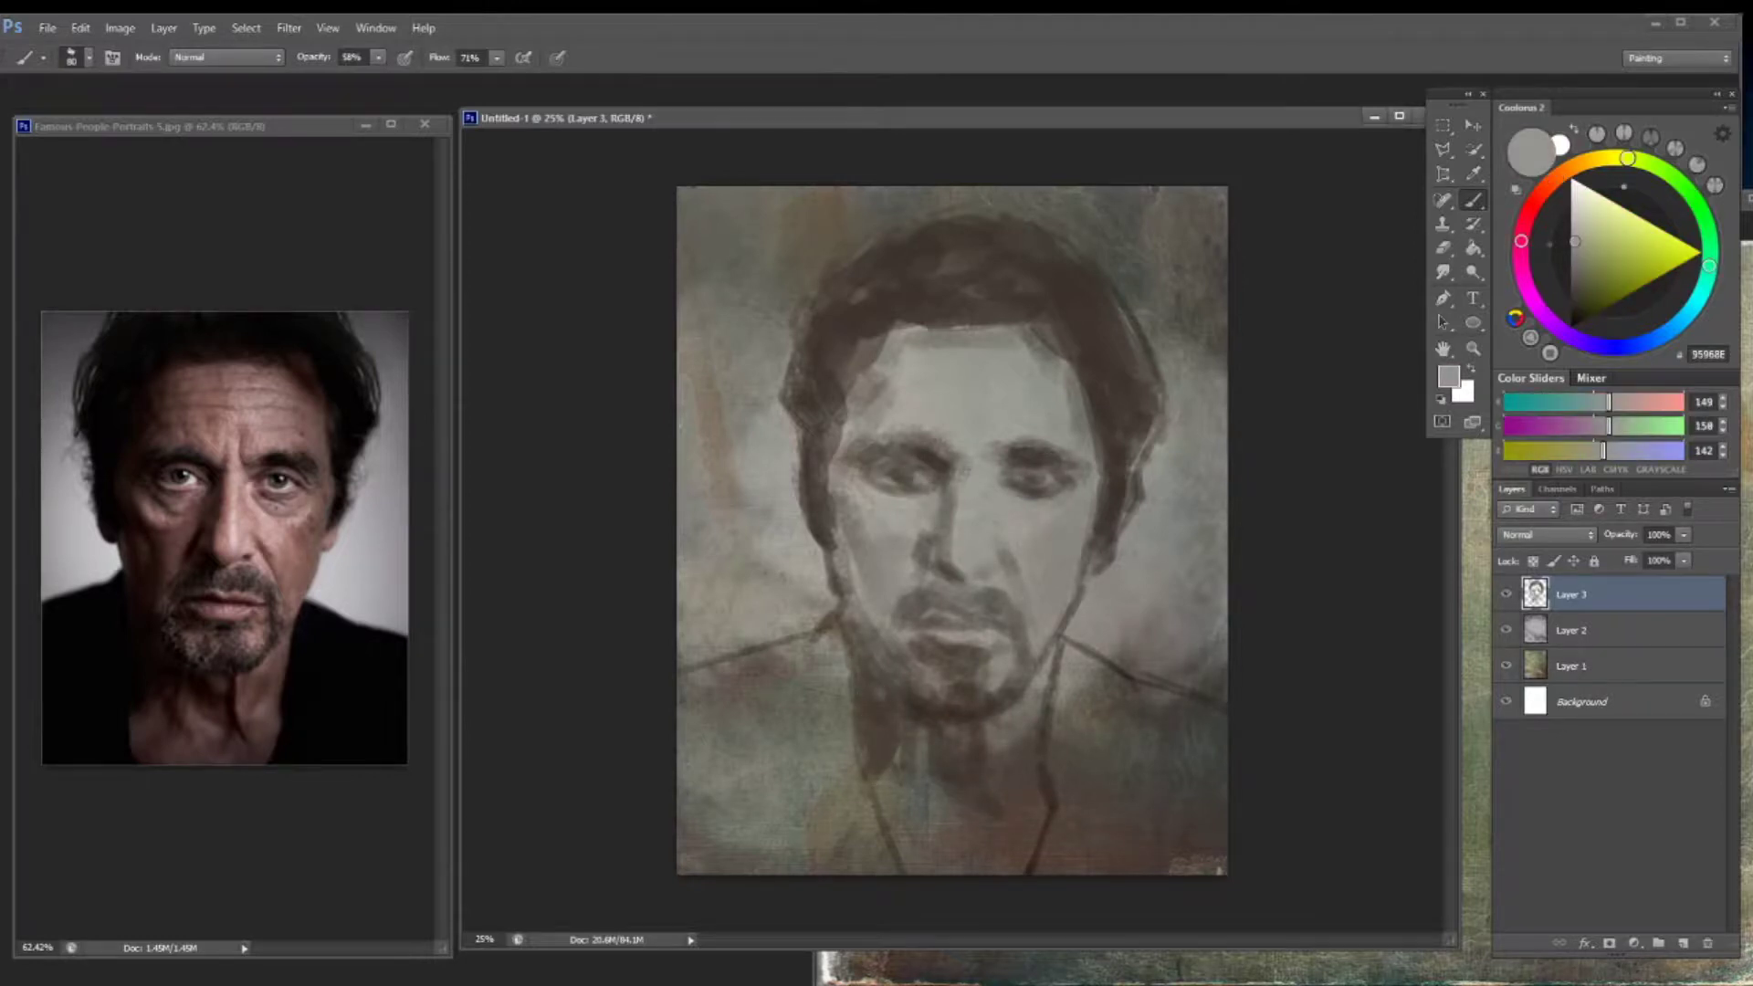
alt+click(945, 483)
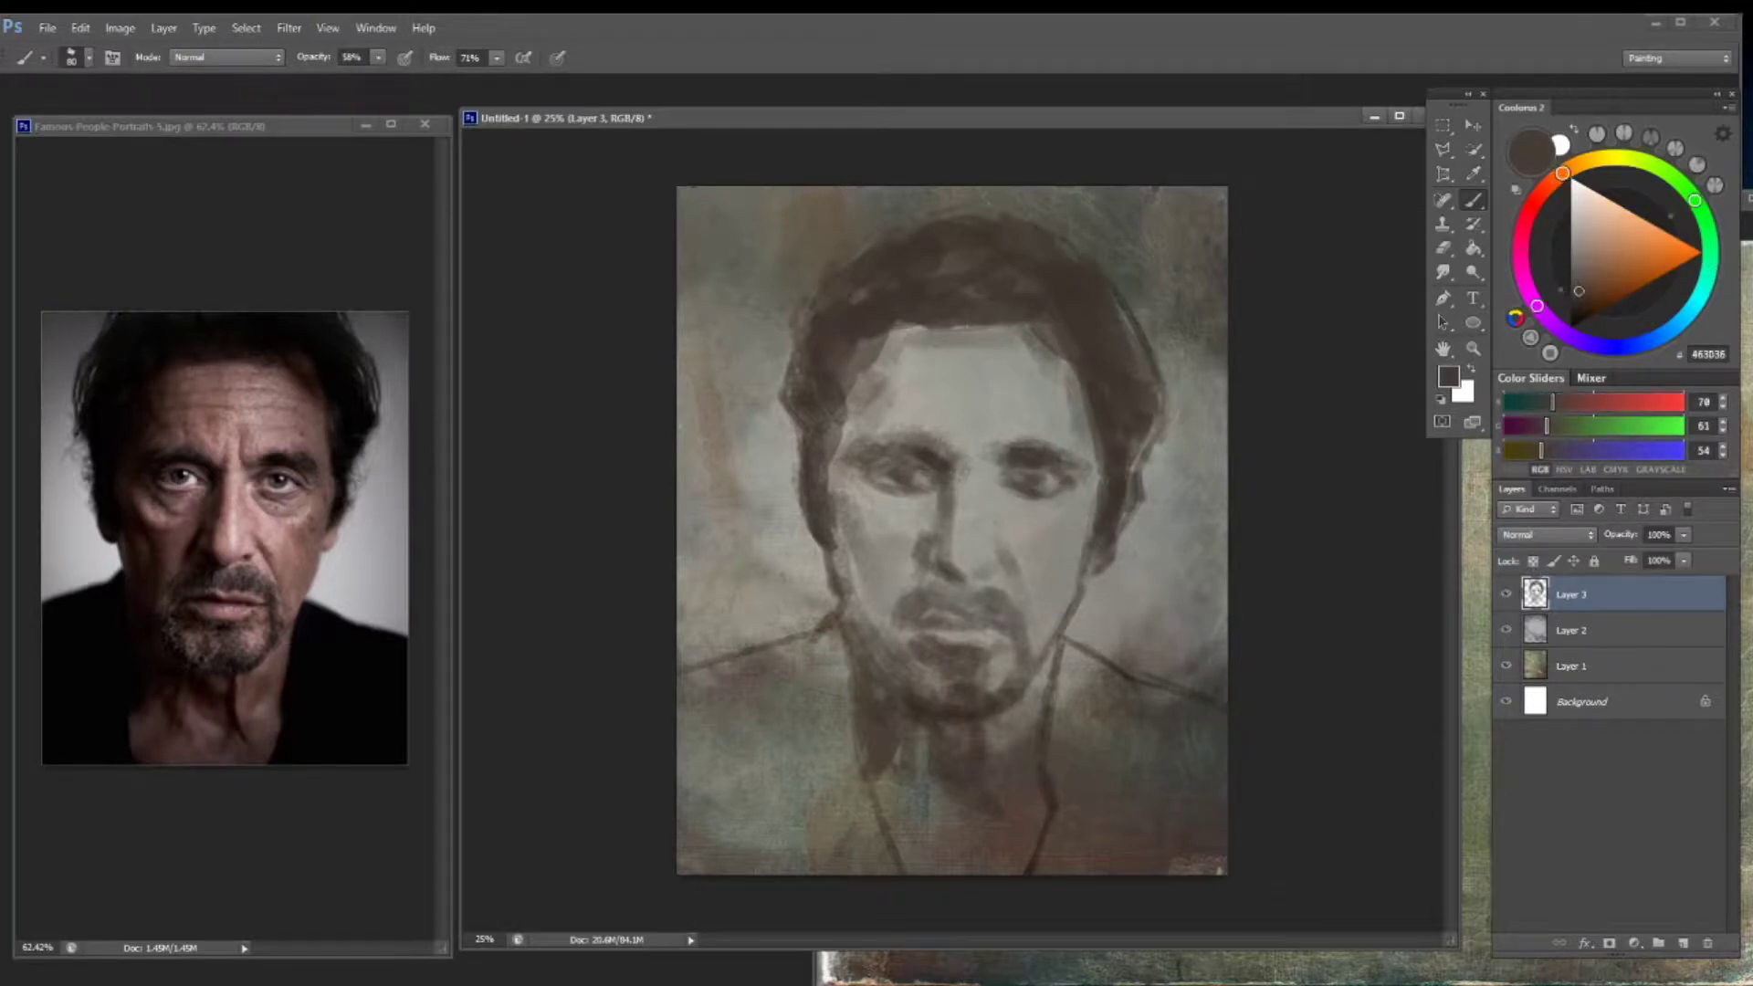
mouse_move(853, 507)
mouse_down()
mouse_move(886, 580)
mouse_move(875, 535)
mouse_up()
mouse_move(835, 470)
mouse_down()
mouse_move(838, 507)
mouse_move(1056, 526)
mouse_up()
drag(1008, 558, 962, 609)
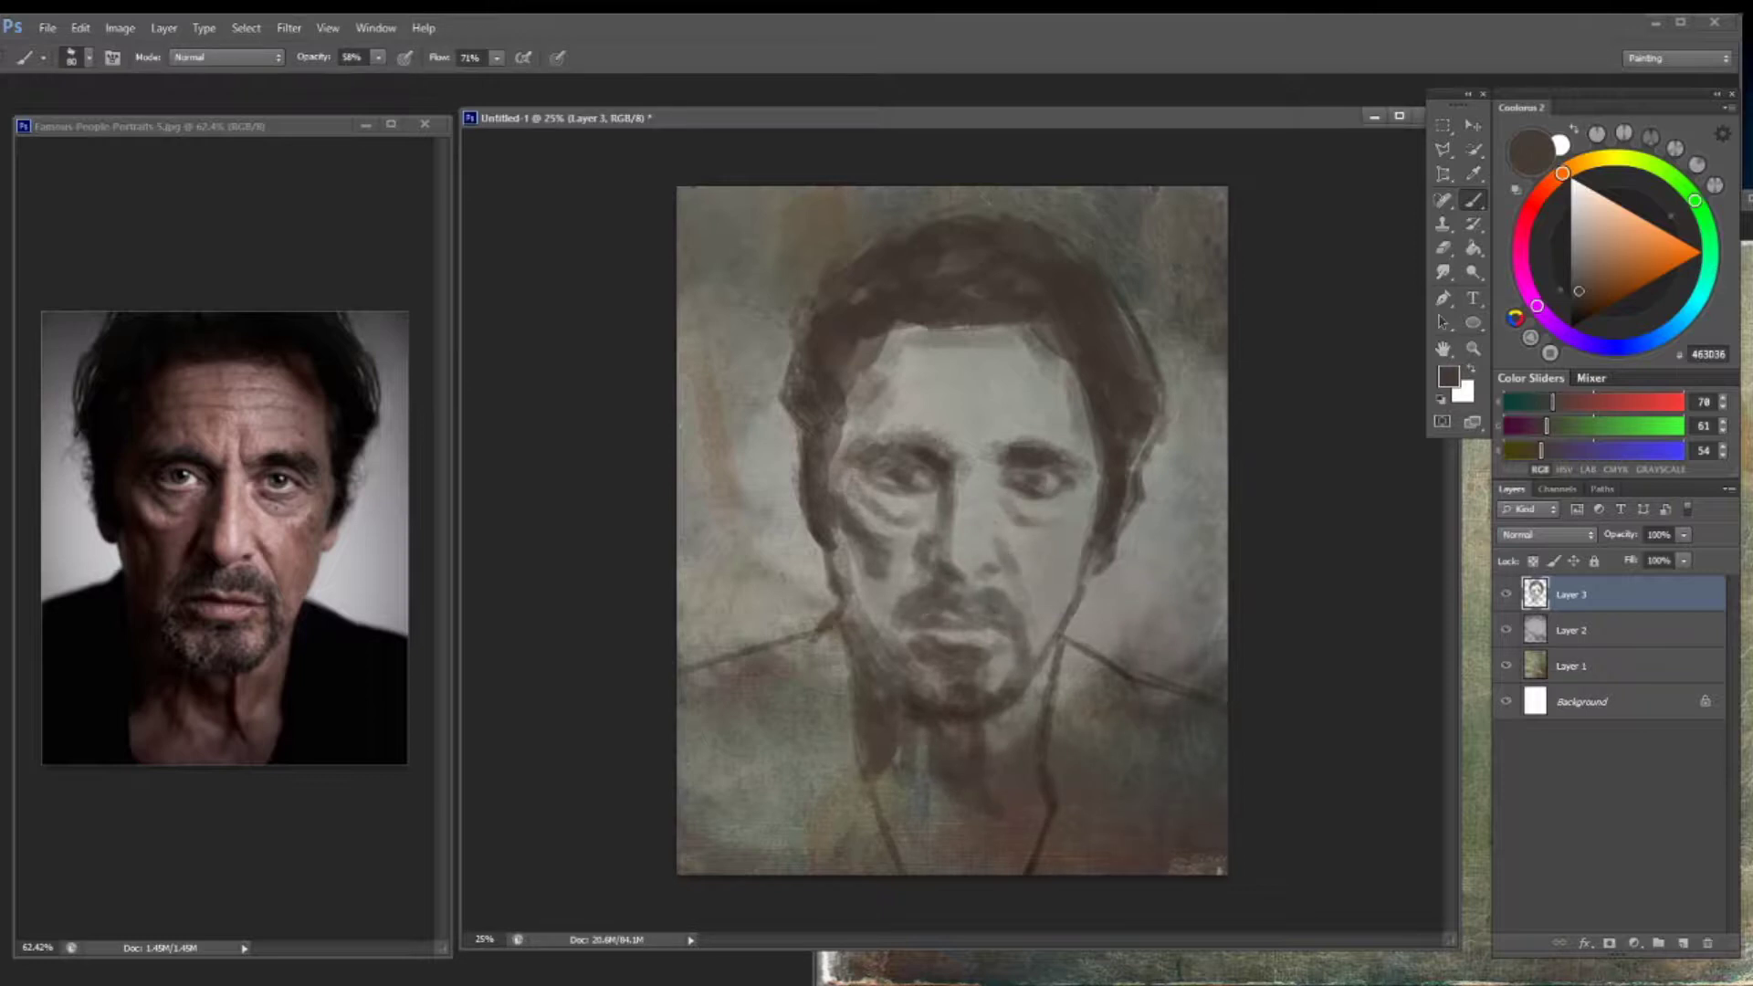
drag(866, 497, 1072, 493)
drag(965, 567, 981, 580)
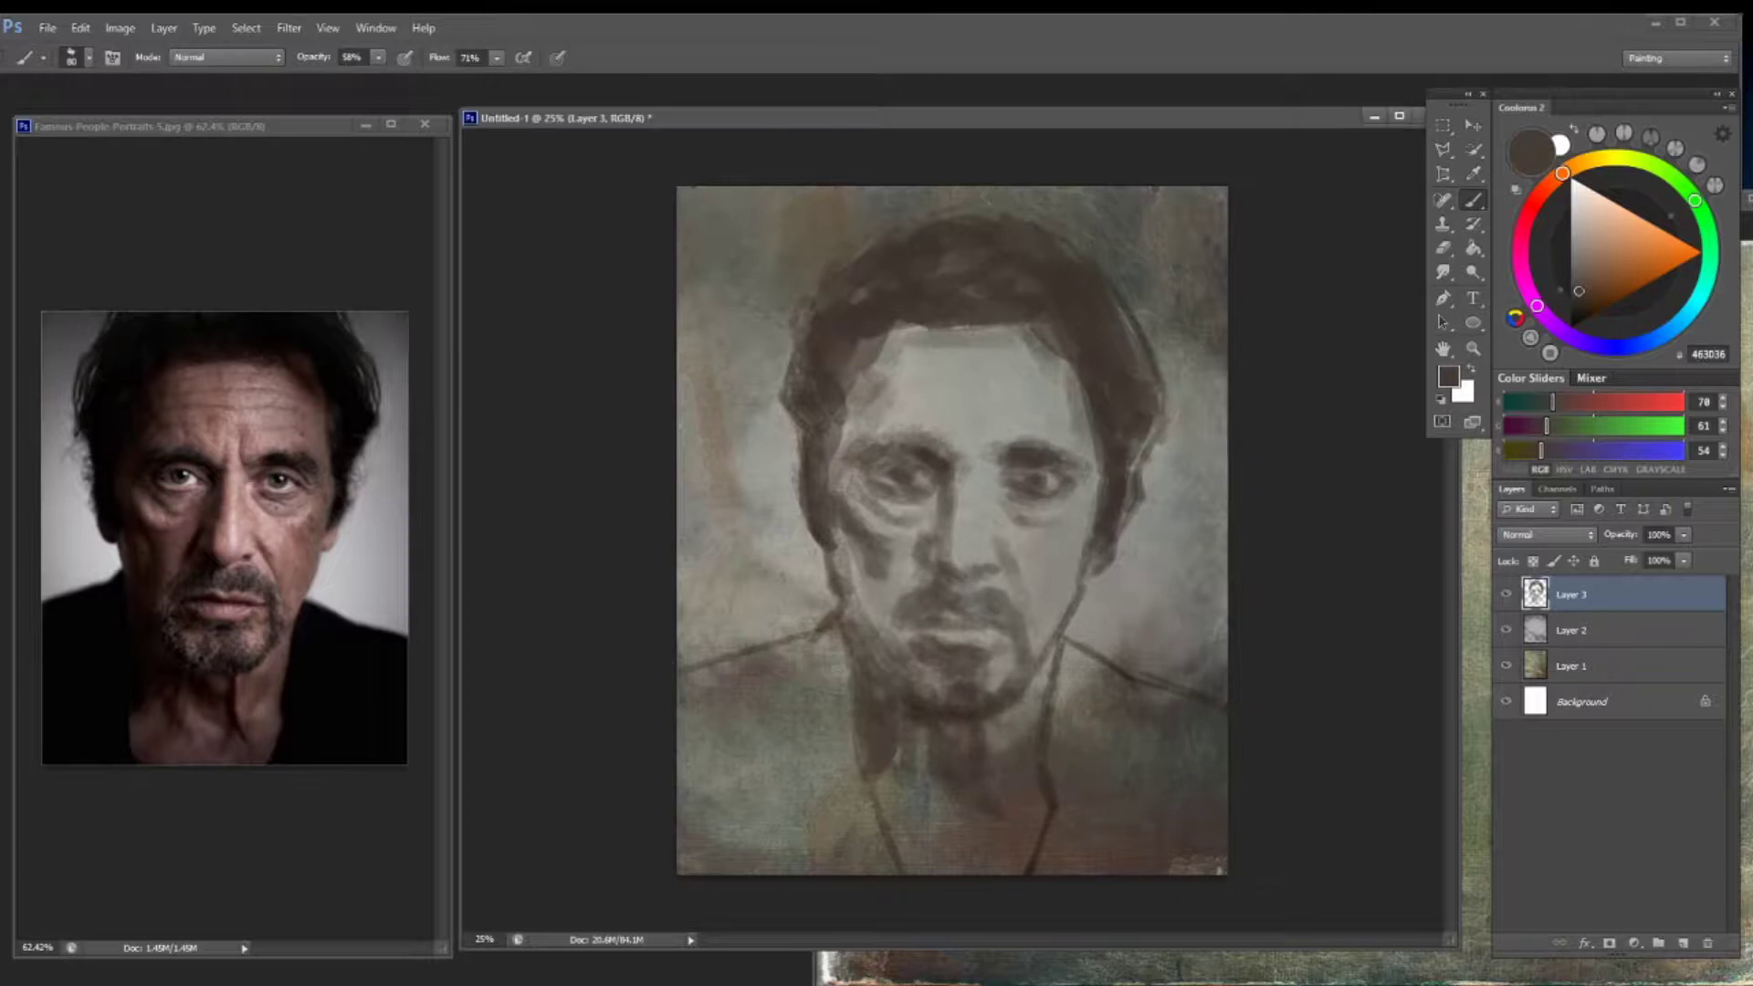
Shade the left side of the nose and the left cheek with the sampled brown
mouse_move(939, 493)
mouse_down()
mouse_move(908, 540)
mouse_move(886, 671)
mouse_up()
drag(890, 553, 868, 625)
mouse_move(840, 529)
mouse_down()
mouse_move(866, 612)
mouse_move(895, 575)
mouse_up()
drag(863, 480, 890, 498)
Shade the left temple and paint the forehead creases in brown
drag(871, 388, 845, 438)
mouse_move(885, 352)
mouse_down()
mouse_move(853, 411)
mouse_move(879, 397)
mouse_up()
drag(867, 360, 967, 325)
mouse_move(956, 410)
mouse_down()
mouse_move(986, 426)
mouse_move(897, 400)
mouse_up()
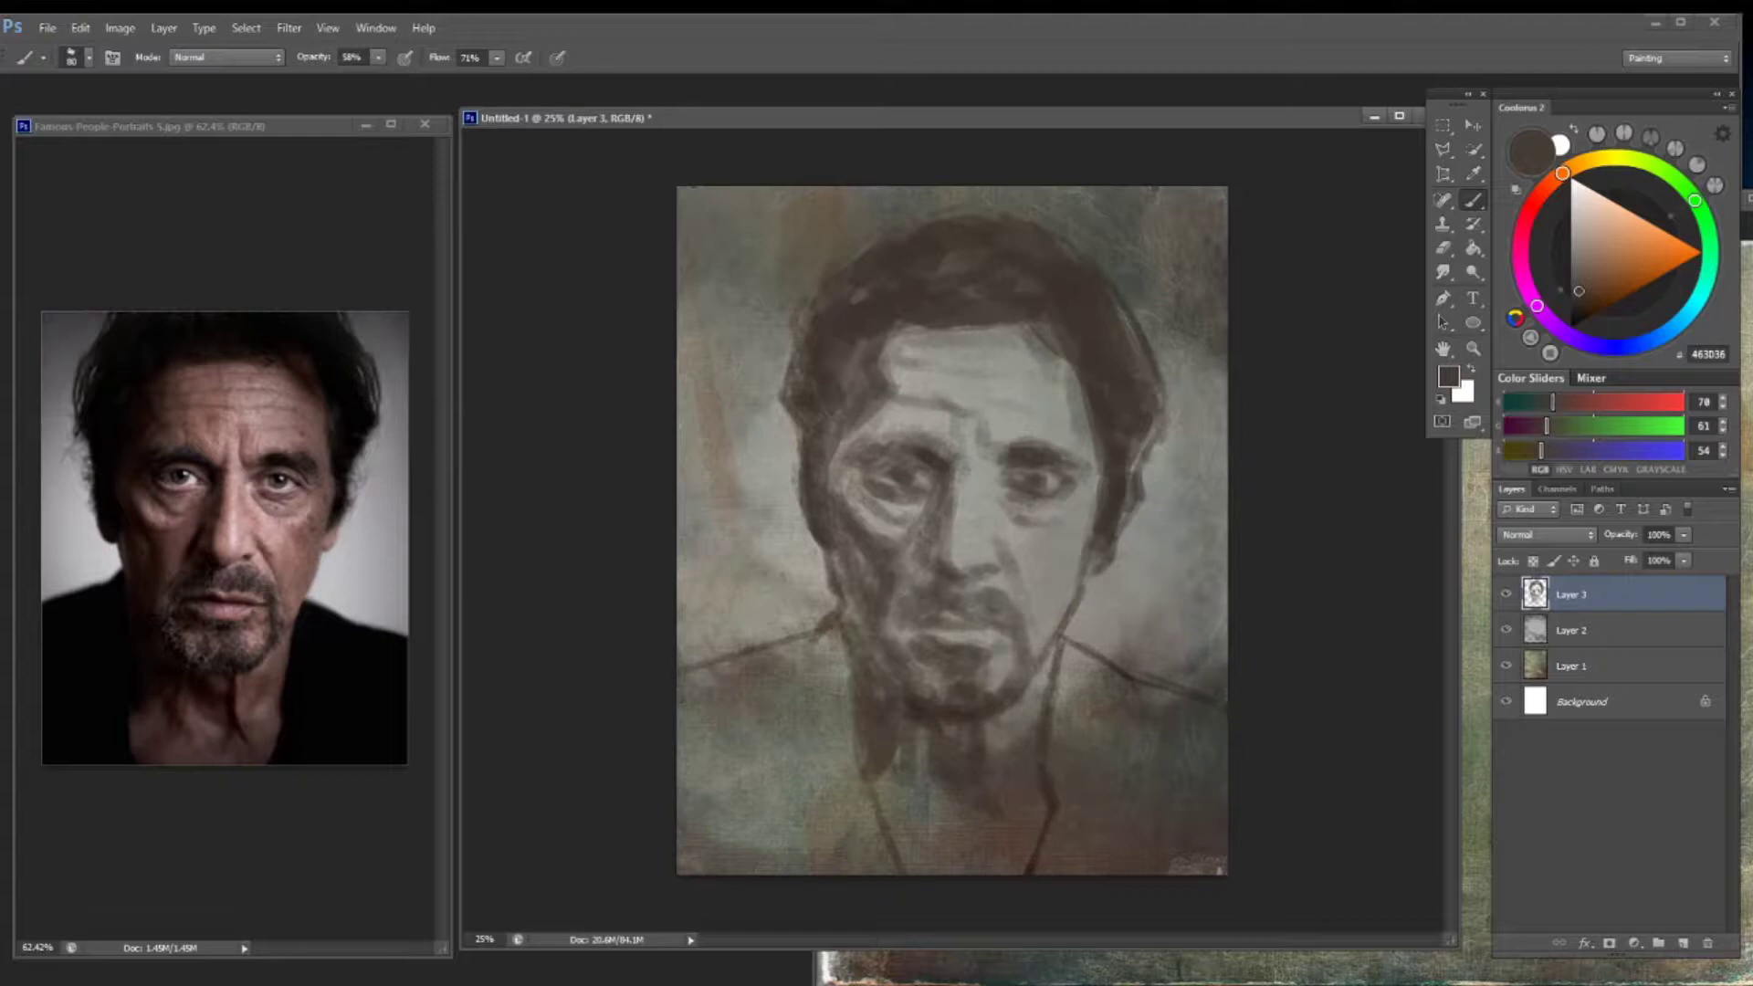
Darken the hair from the crown down both sides with near-black, RGB 23, 23, 13
alt+click(940, 543)
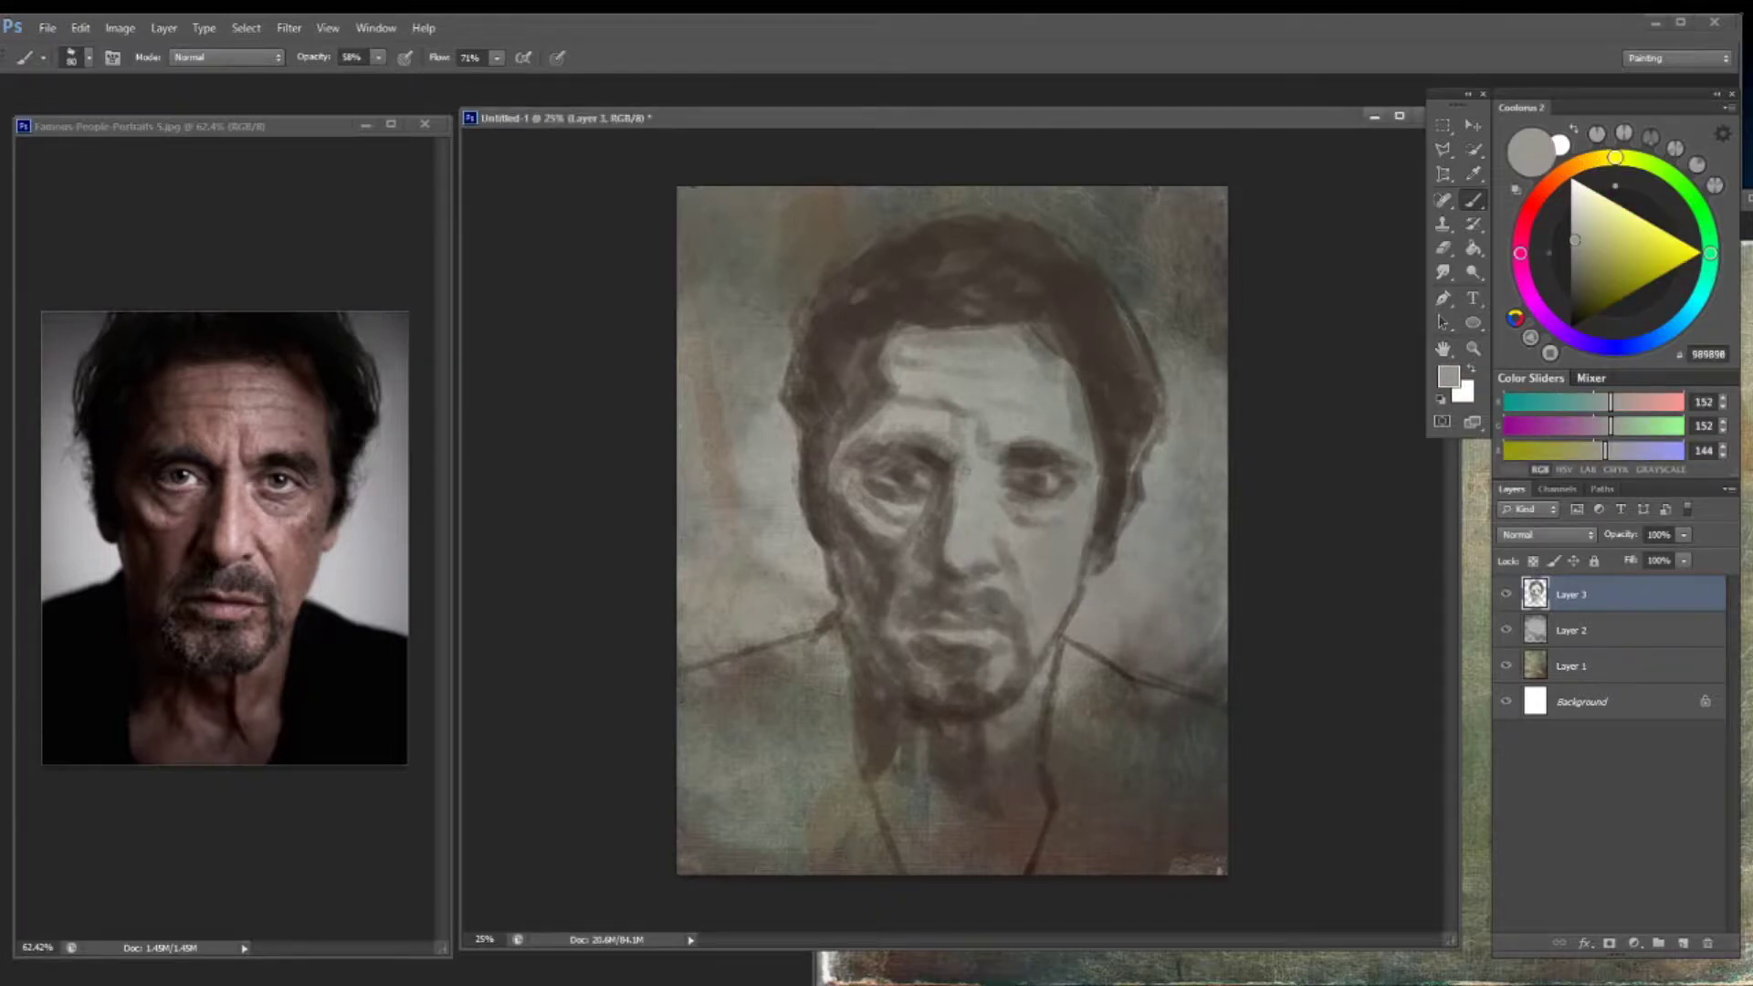
alt+click(966, 315)
mouse_move(872, 274)
mouse_down()
mouse_move(911, 299)
mouse_move(931, 245)
mouse_move(1036, 229)
mouse_move(821, 334)
mouse_move(803, 420)
mouse_move(812, 538)
mouse_up()
mouse_move(876, 315)
mouse_down()
mouse_move(1078, 301)
mouse_move(1132, 434)
mouse_move(1013, 223)
mouse_move(1123, 466)
mouse_up()
drag(836, 336, 874, 370)
Define the upper eye lines and the frown line between the brows in near-black, undoing one stroke
mouse_move(853, 447)
mouse_down()
mouse_move(952, 498)
mouse_move(1092, 474)
mouse_up()
drag(979, 429, 999, 461)
key(ctrl+z)
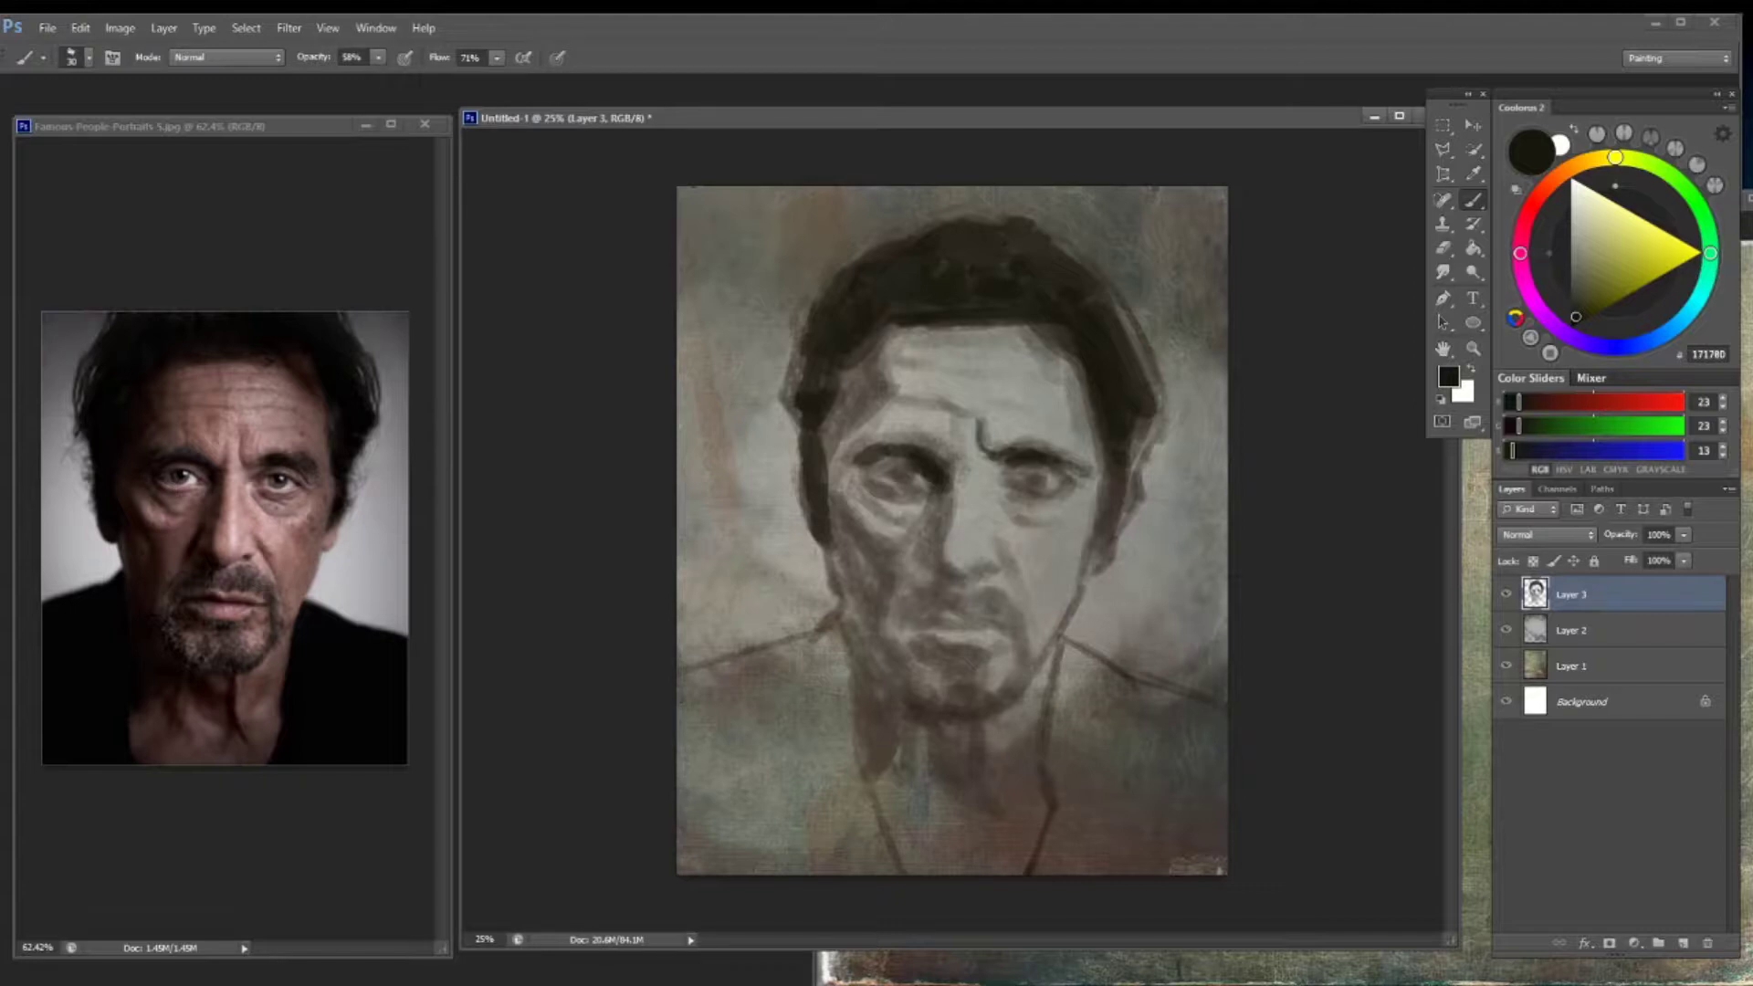
mouse_move(859, 456)
mouse_down()
mouse_move(905, 475)
mouse_move(874, 443)
mouse_up()
Paint the dark mouth line and deepen the shadows under the nose and along the right smile fold
drag(925, 541, 903, 587)
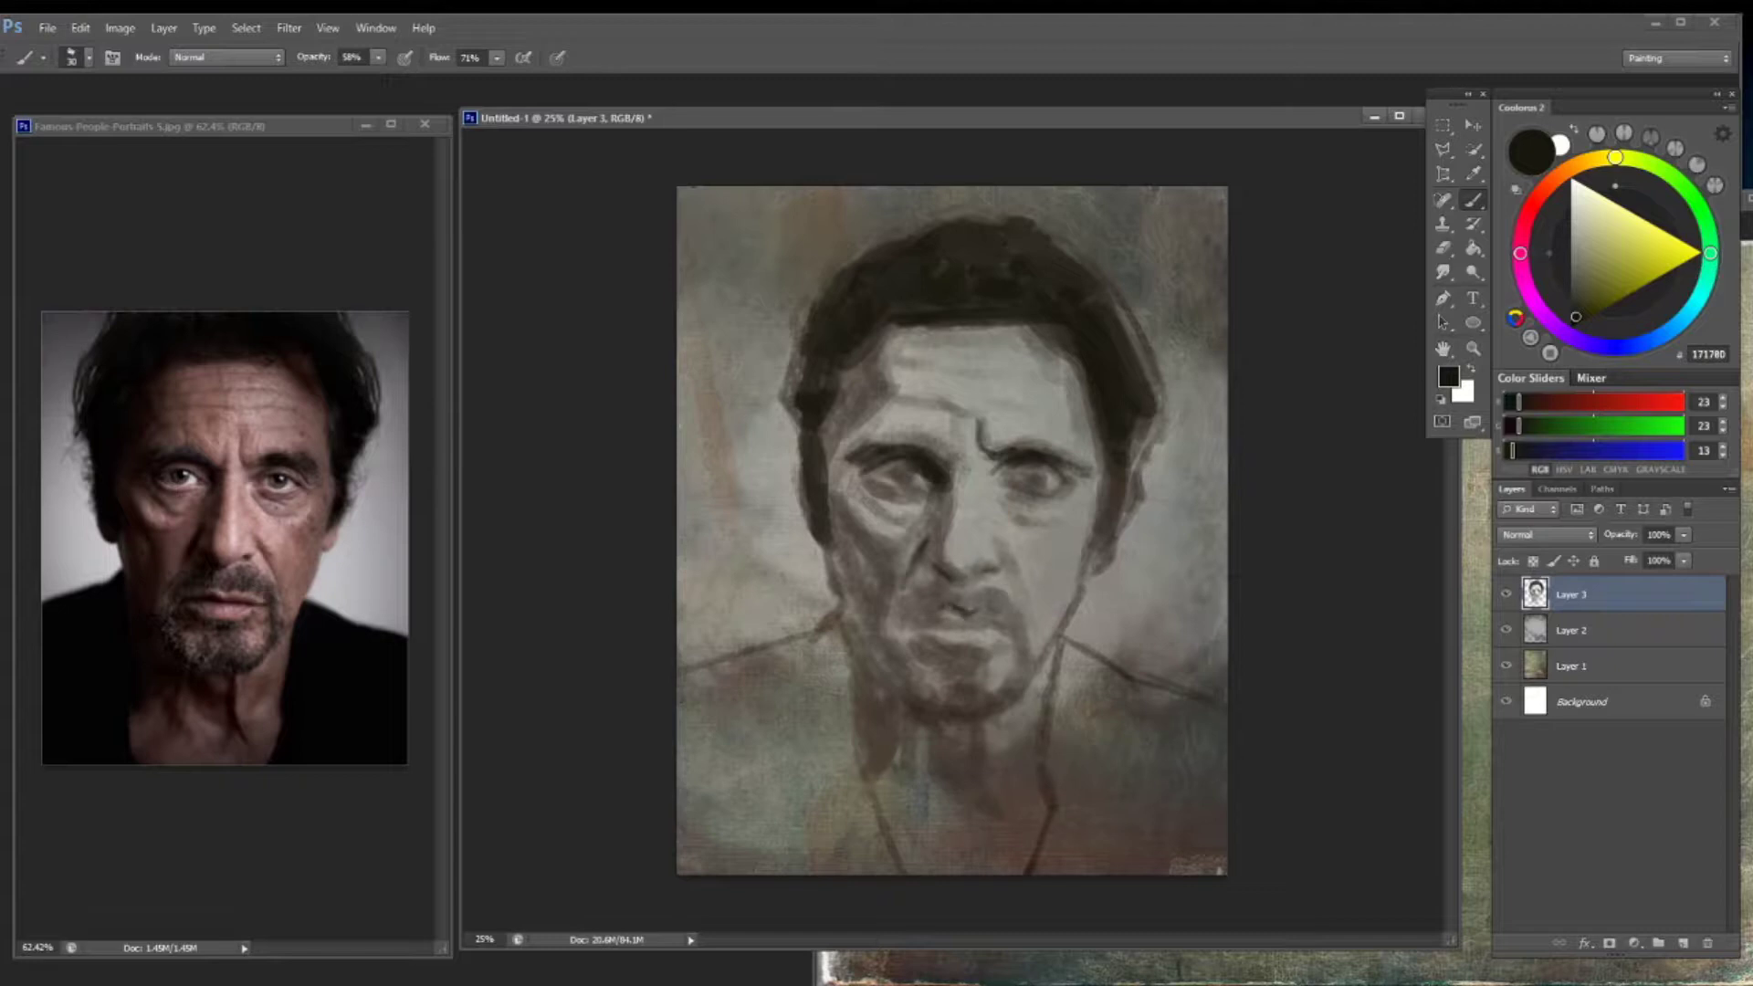
drag(906, 628, 959, 621)
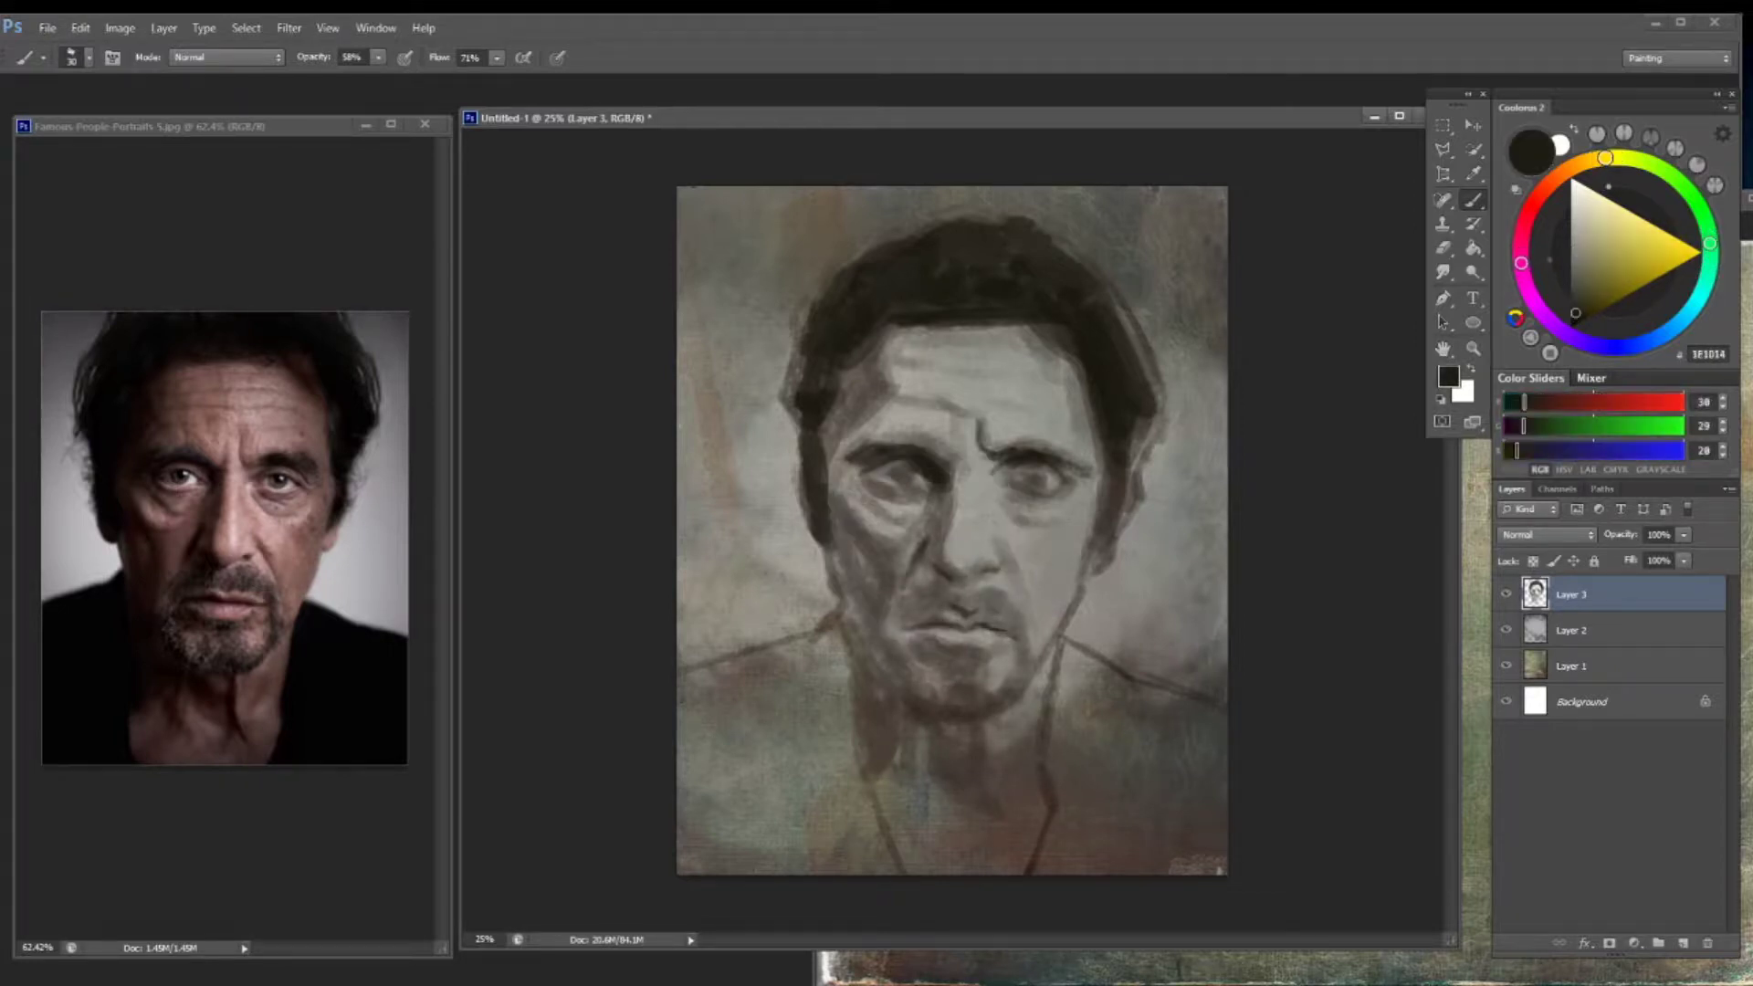
key(bracketright)
drag(1002, 541, 1023, 589)
drag(952, 582, 913, 601)
Paint the dark irises of both eyes using tones sampled around them
alt+click(930, 477)
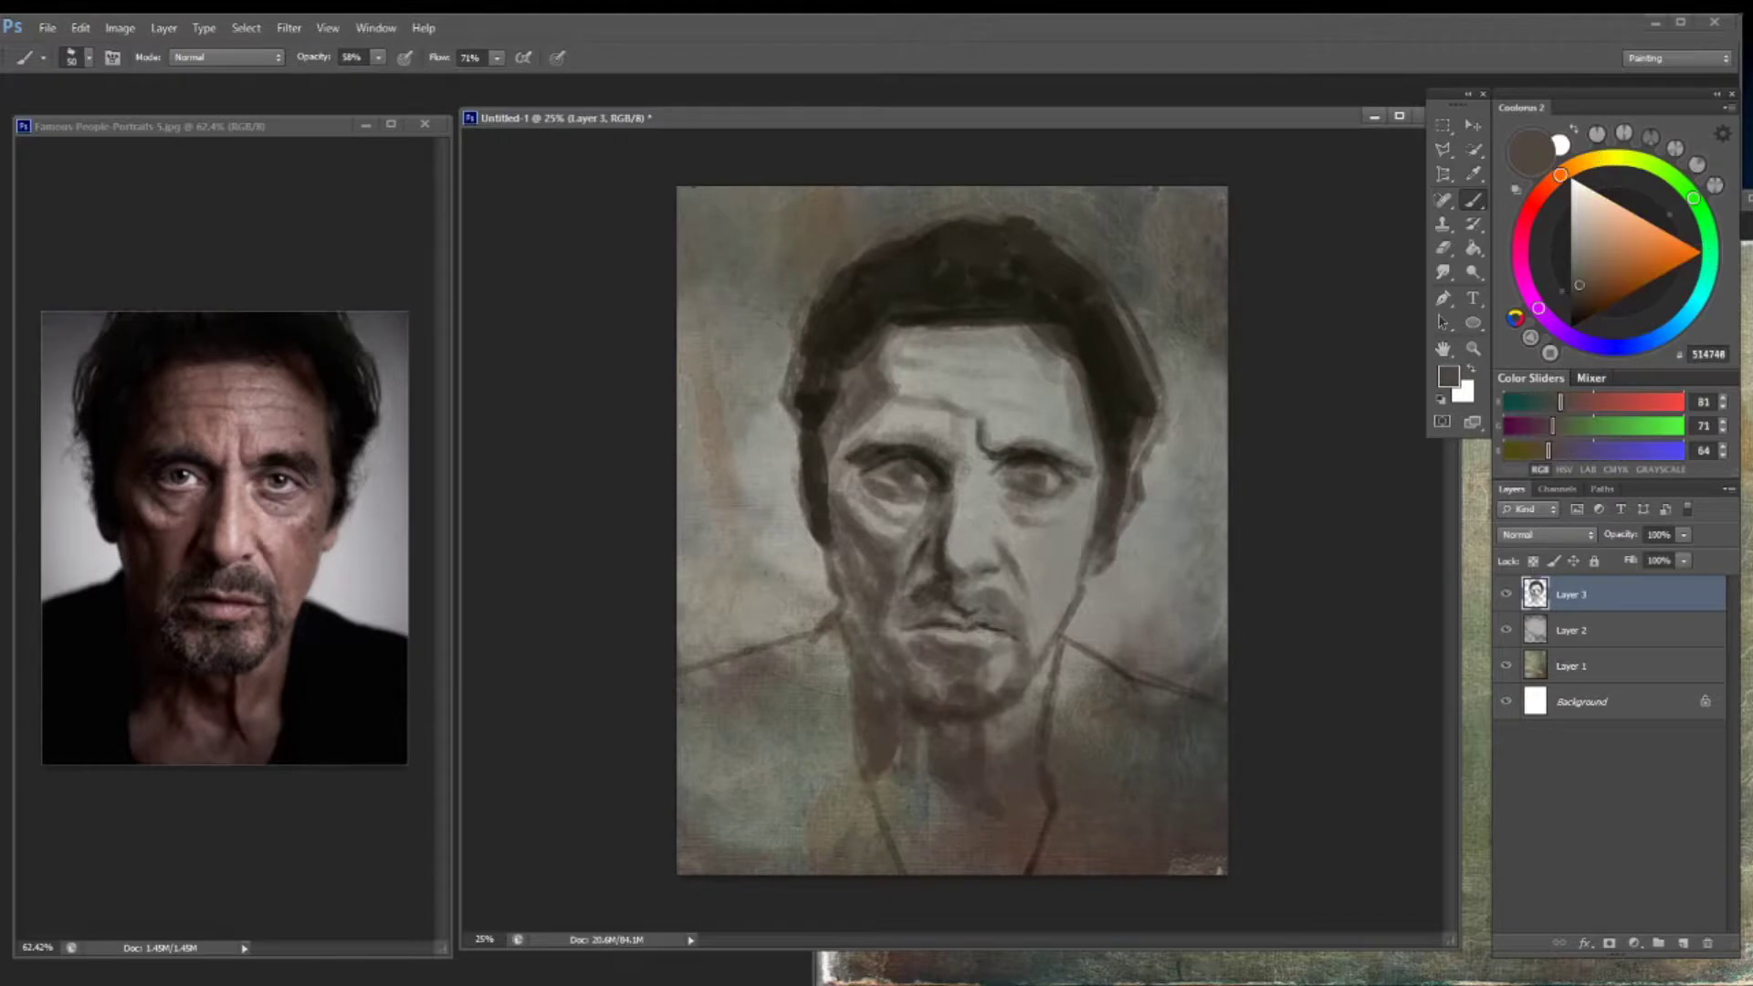
key(alt)
alt+click(899, 474)
drag(1030, 476, 1037, 475)
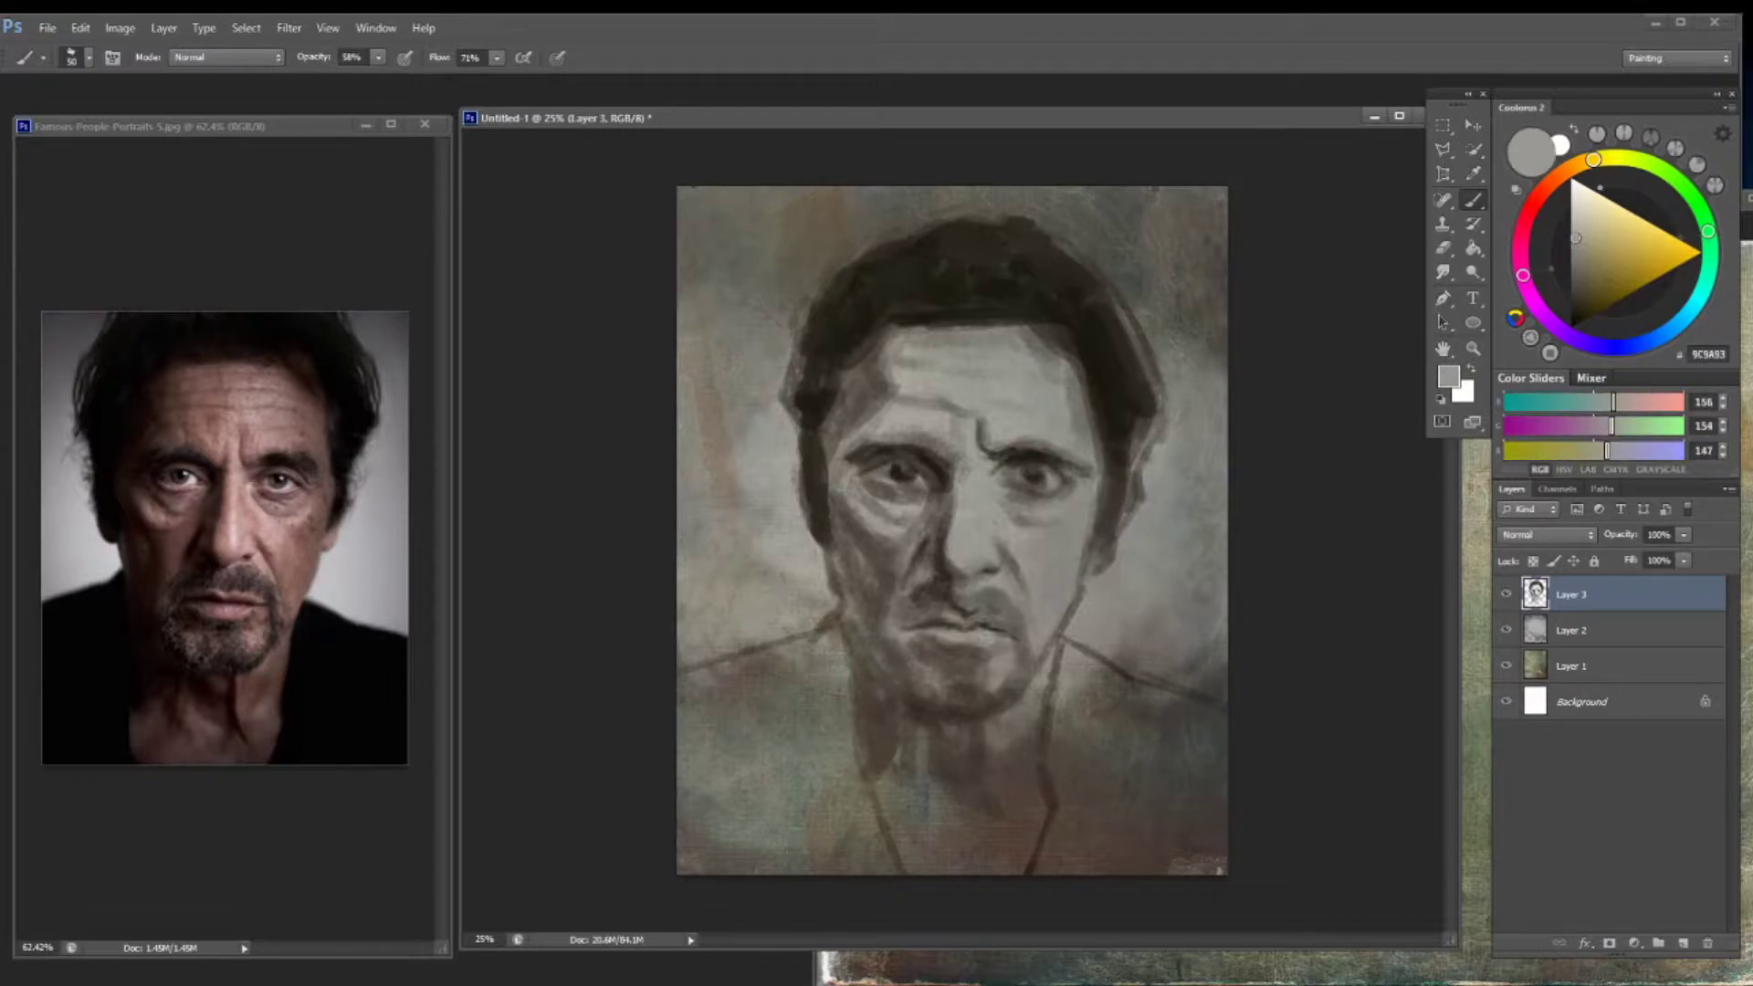
Mix a warm skin tone, RGB 147, 118, 102, from a sampled grey and tint the face and lips with it
alt+click(954, 565)
alt+click(989, 488)
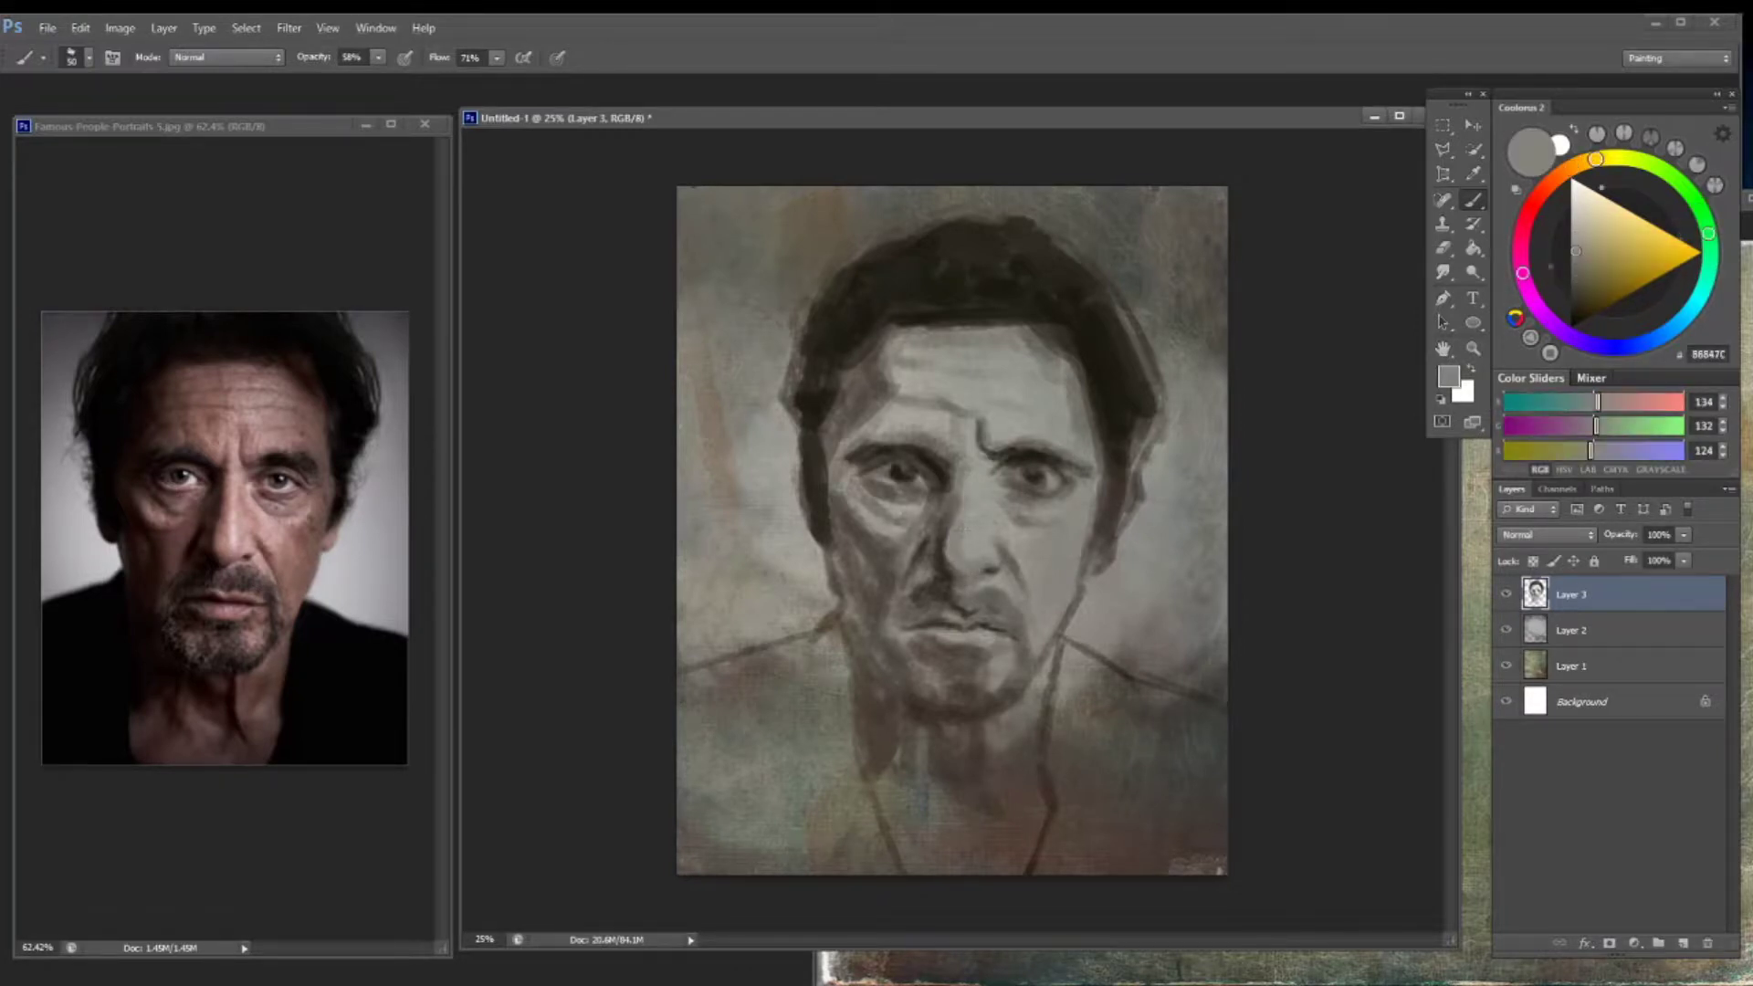
alt+click(889, 525)
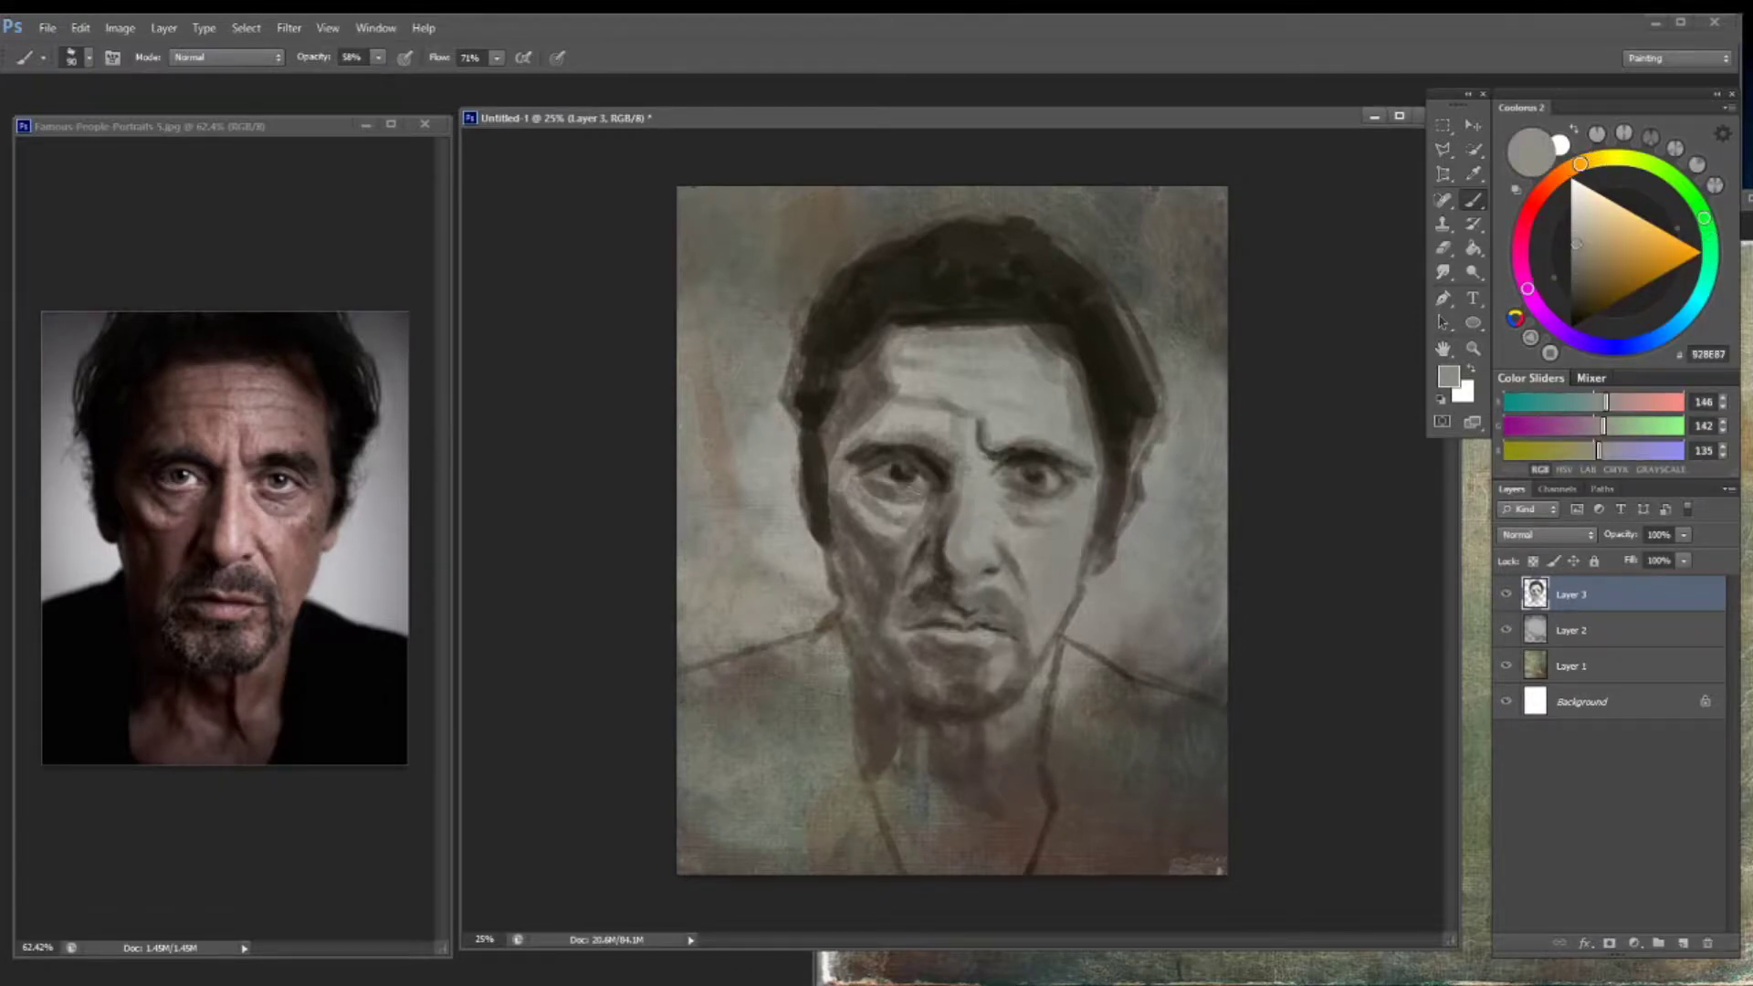
click(1581, 248)
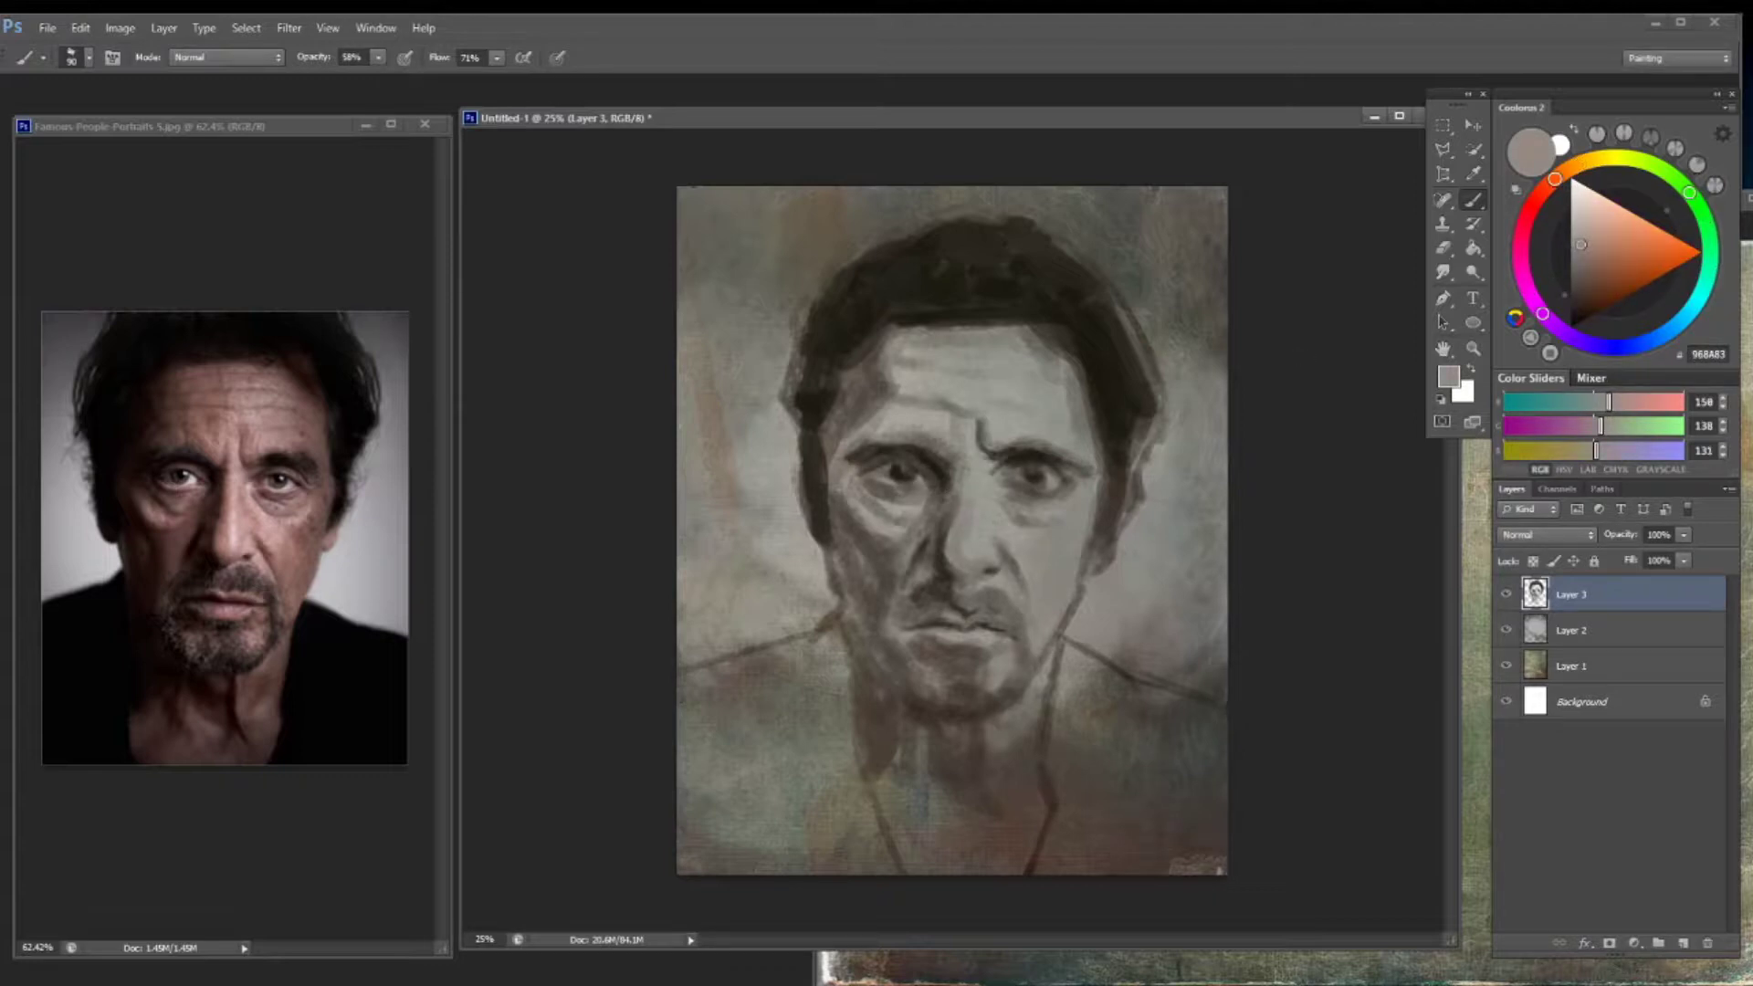
click(1593, 254)
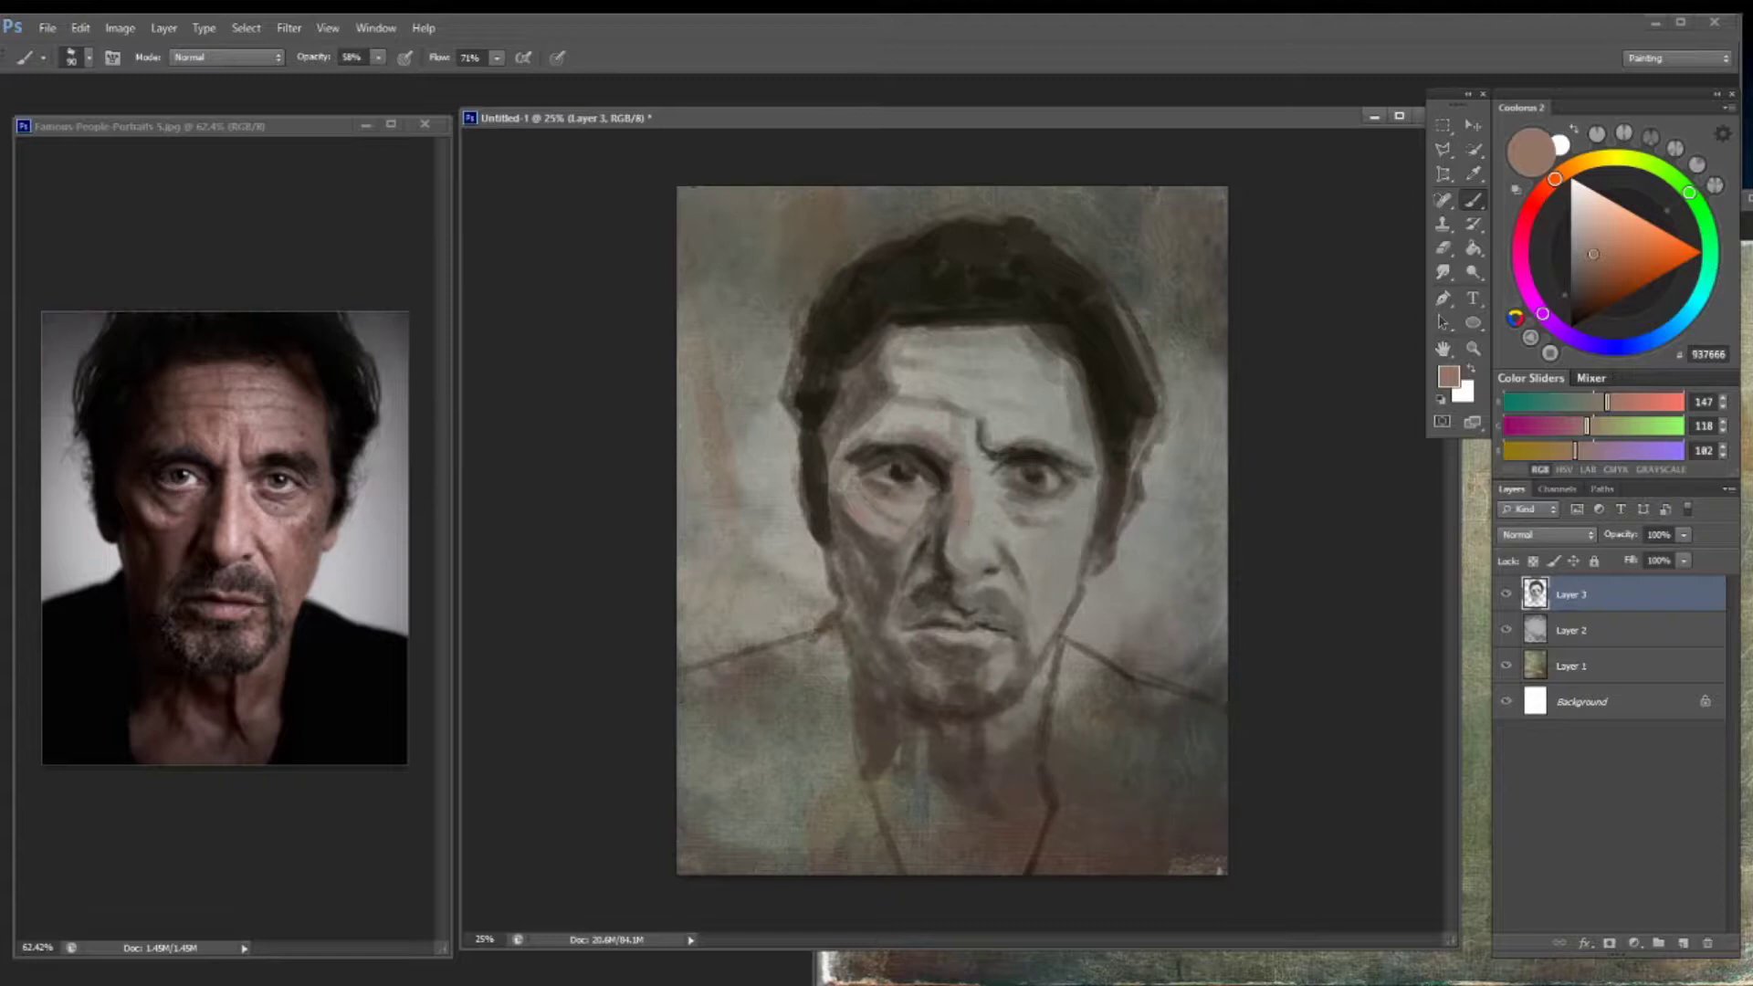
drag(920, 619, 1009, 622)
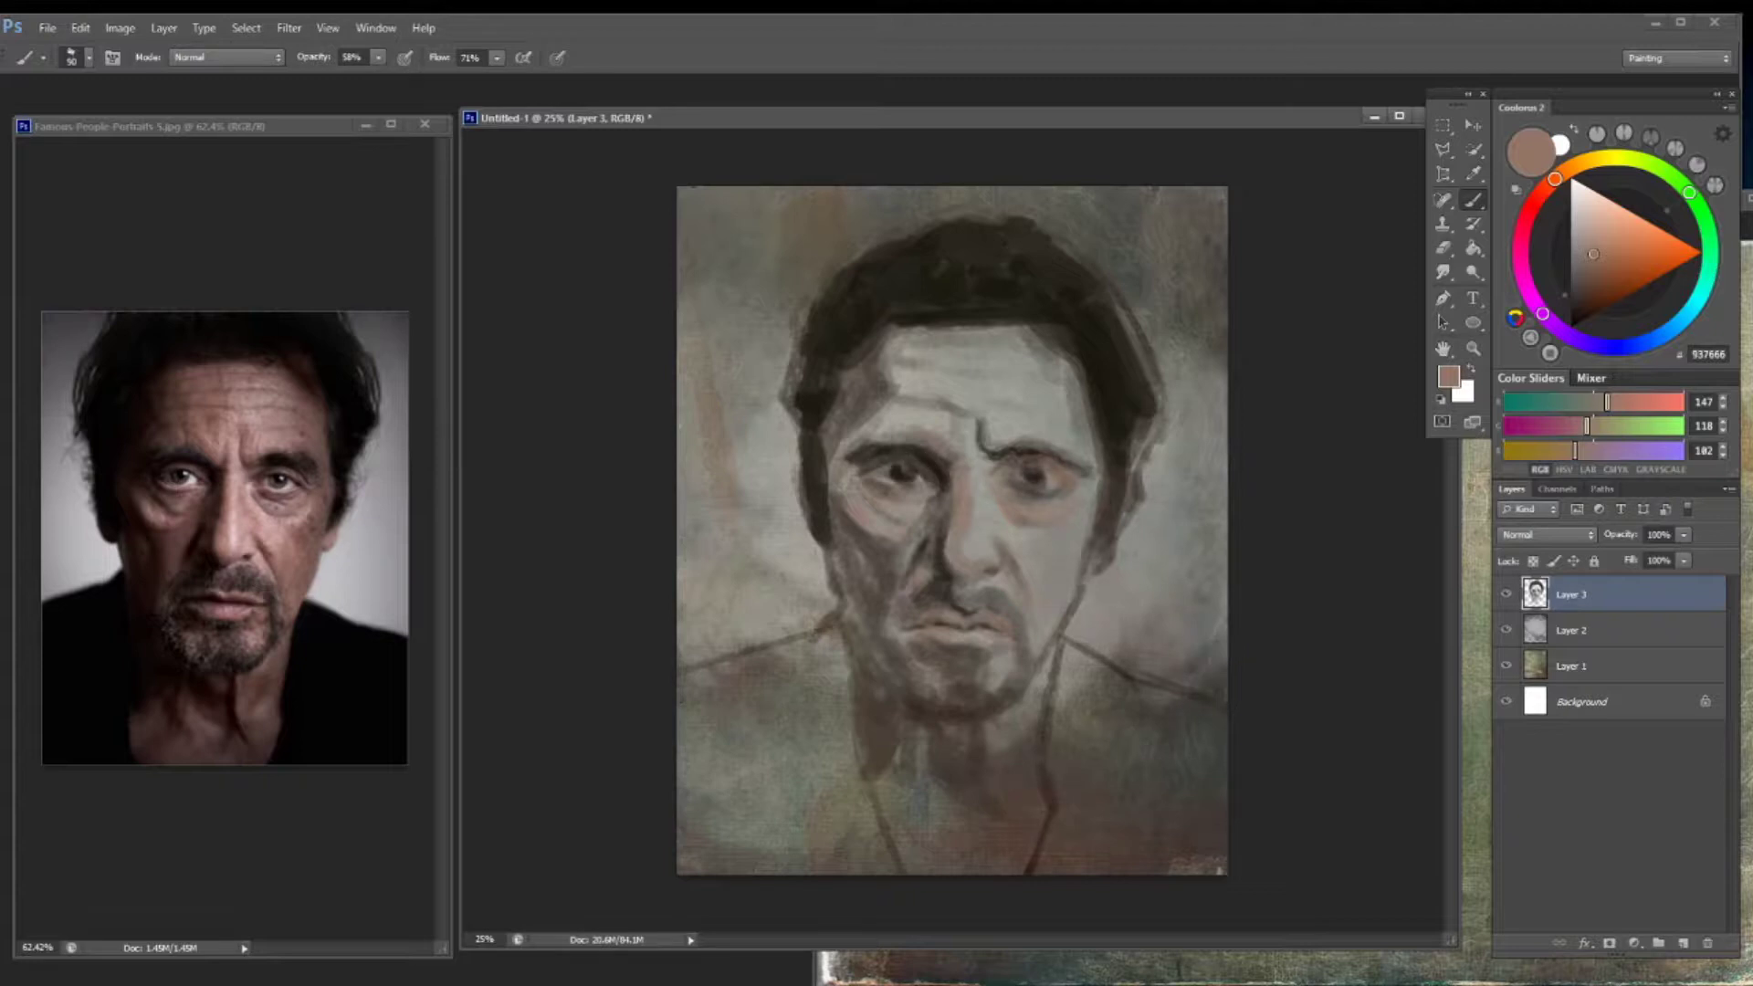
Add reddish-brown to the right cheek, left brow and temple, blending the forehead edge with sampled tones
mouse_move(1059, 566)
mouse_down()
mouse_move(1082, 502)
mouse_move(1057, 628)
mouse_up()
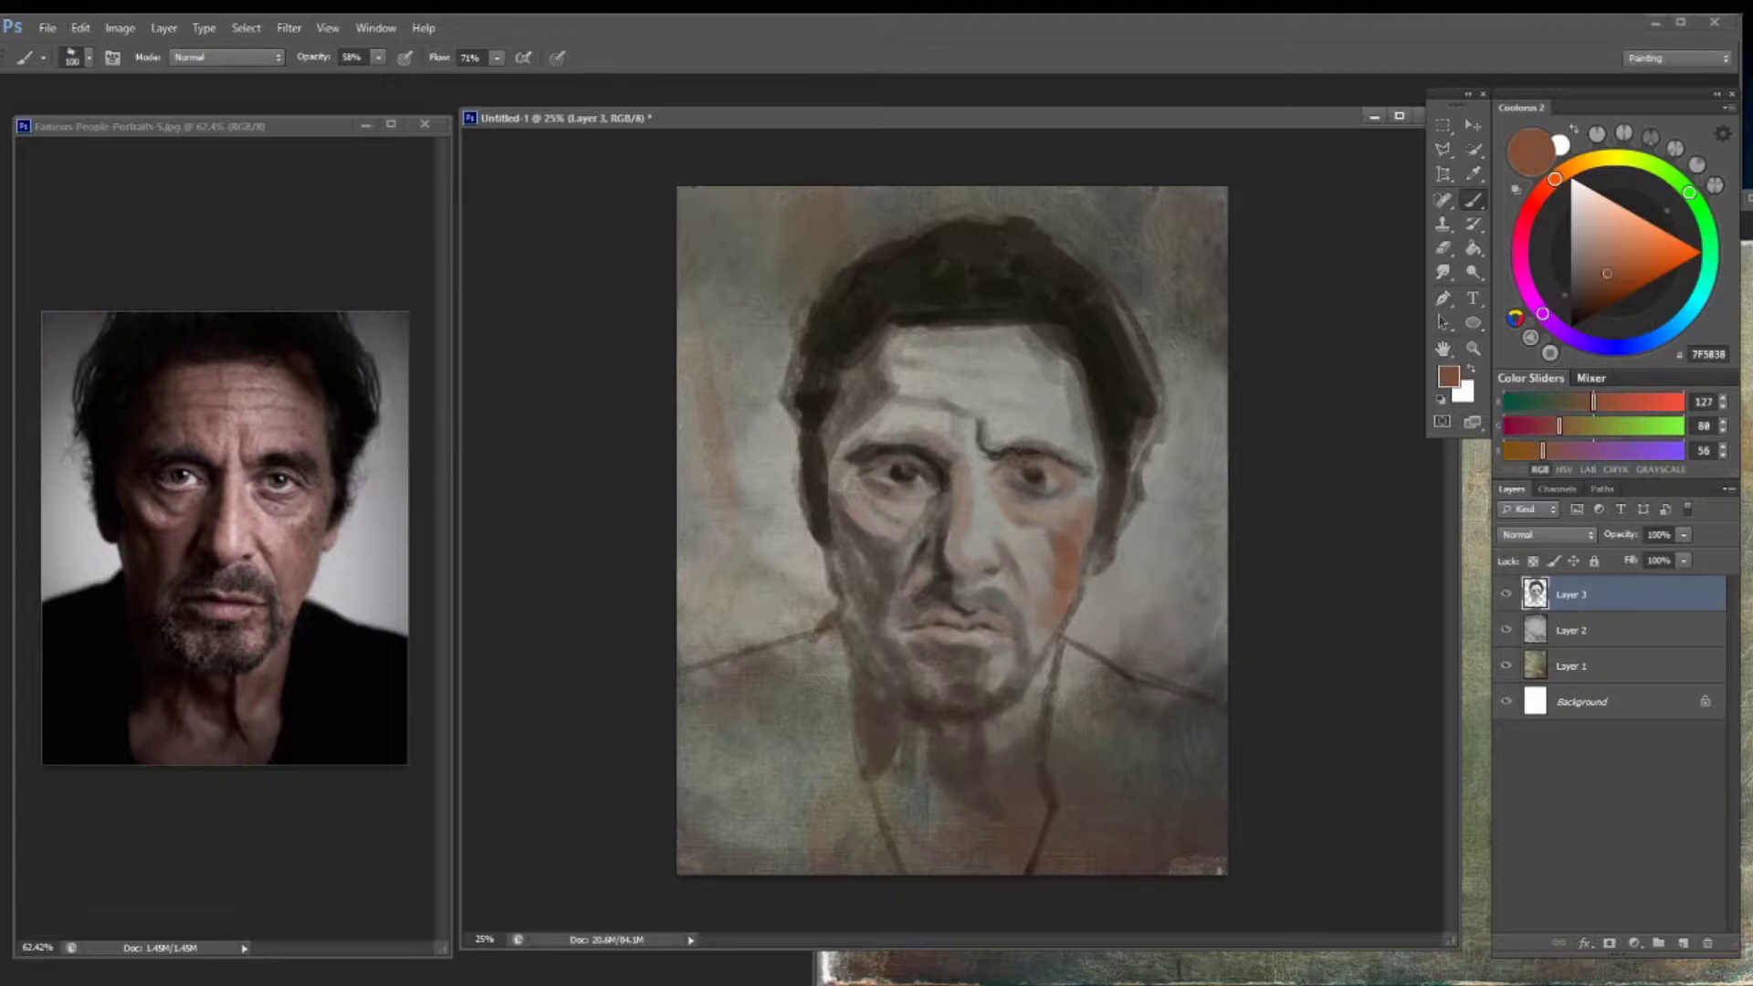
mouse_move(917, 456)
mouse_down()
mouse_move(927, 424)
mouse_move(949, 429)
mouse_move(886, 406)
mouse_move(835, 434)
mouse_up()
alt+click(922, 438)
alt+click(895, 354)
mouse_move(881, 351)
mouse_down()
mouse_move(931, 333)
mouse_move(903, 365)
mouse_up()
alt+click(949, 334)
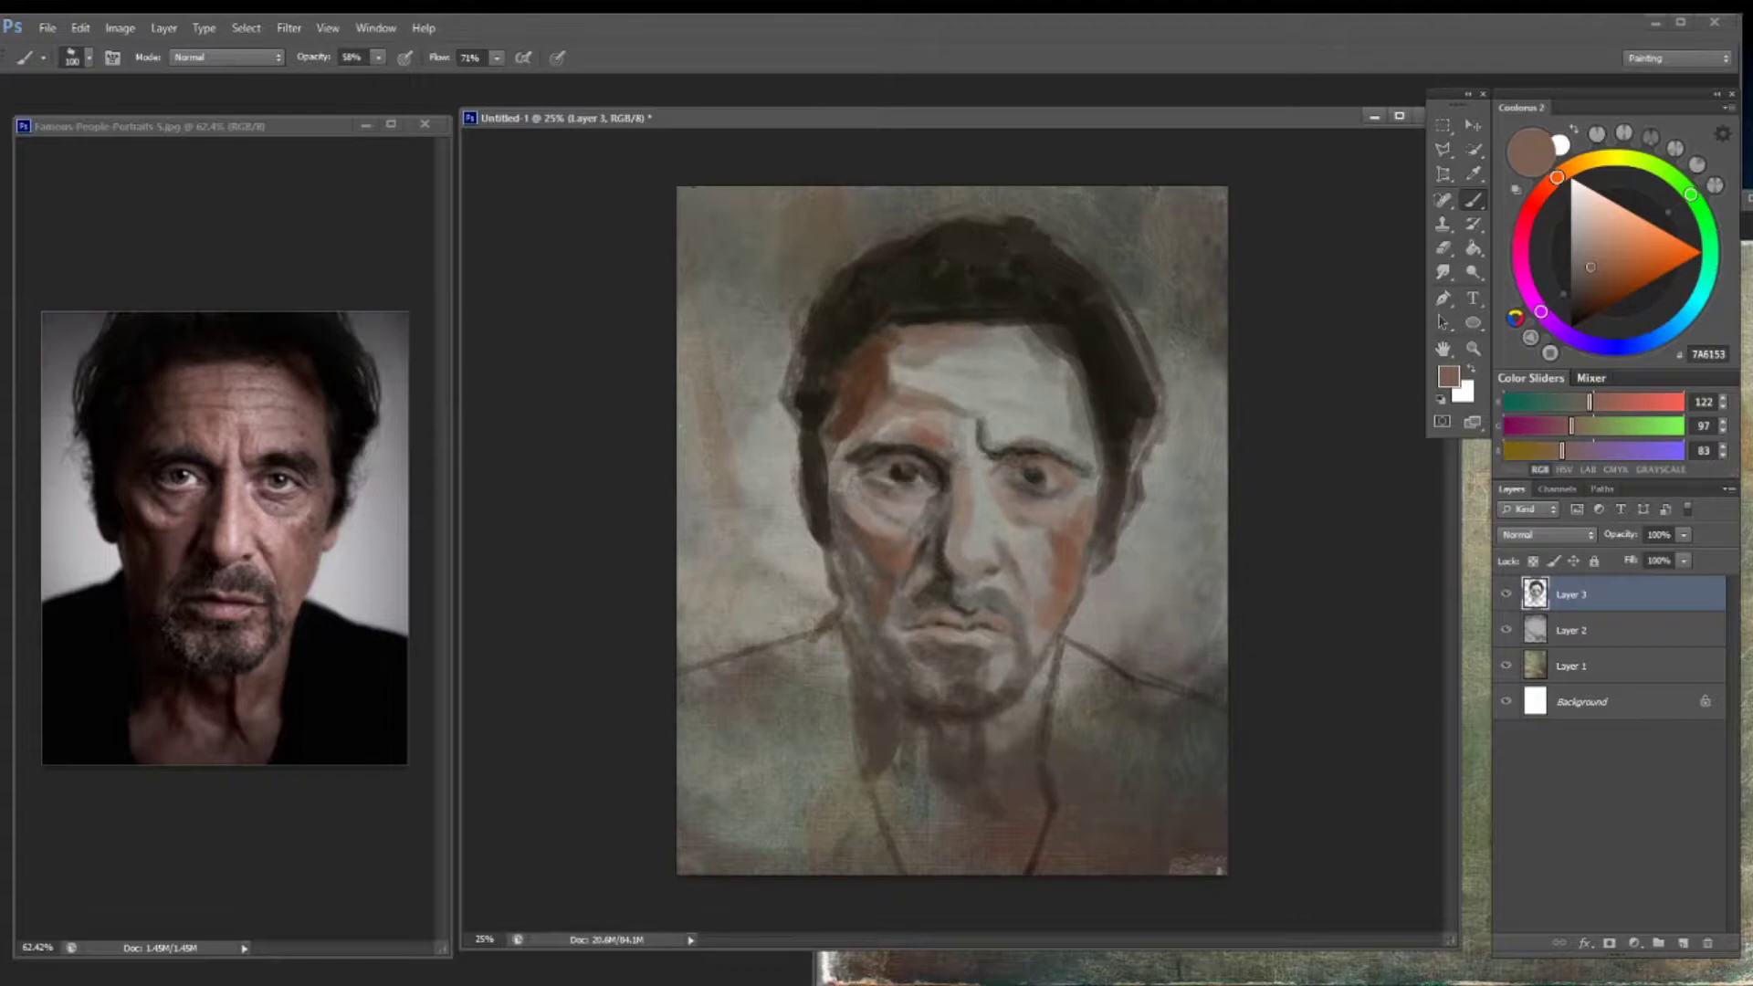
Paint sampled skin tones over the nose and the area beside the left eye
drag(981, 540, 927, 521)
alt+click(1006, 601)
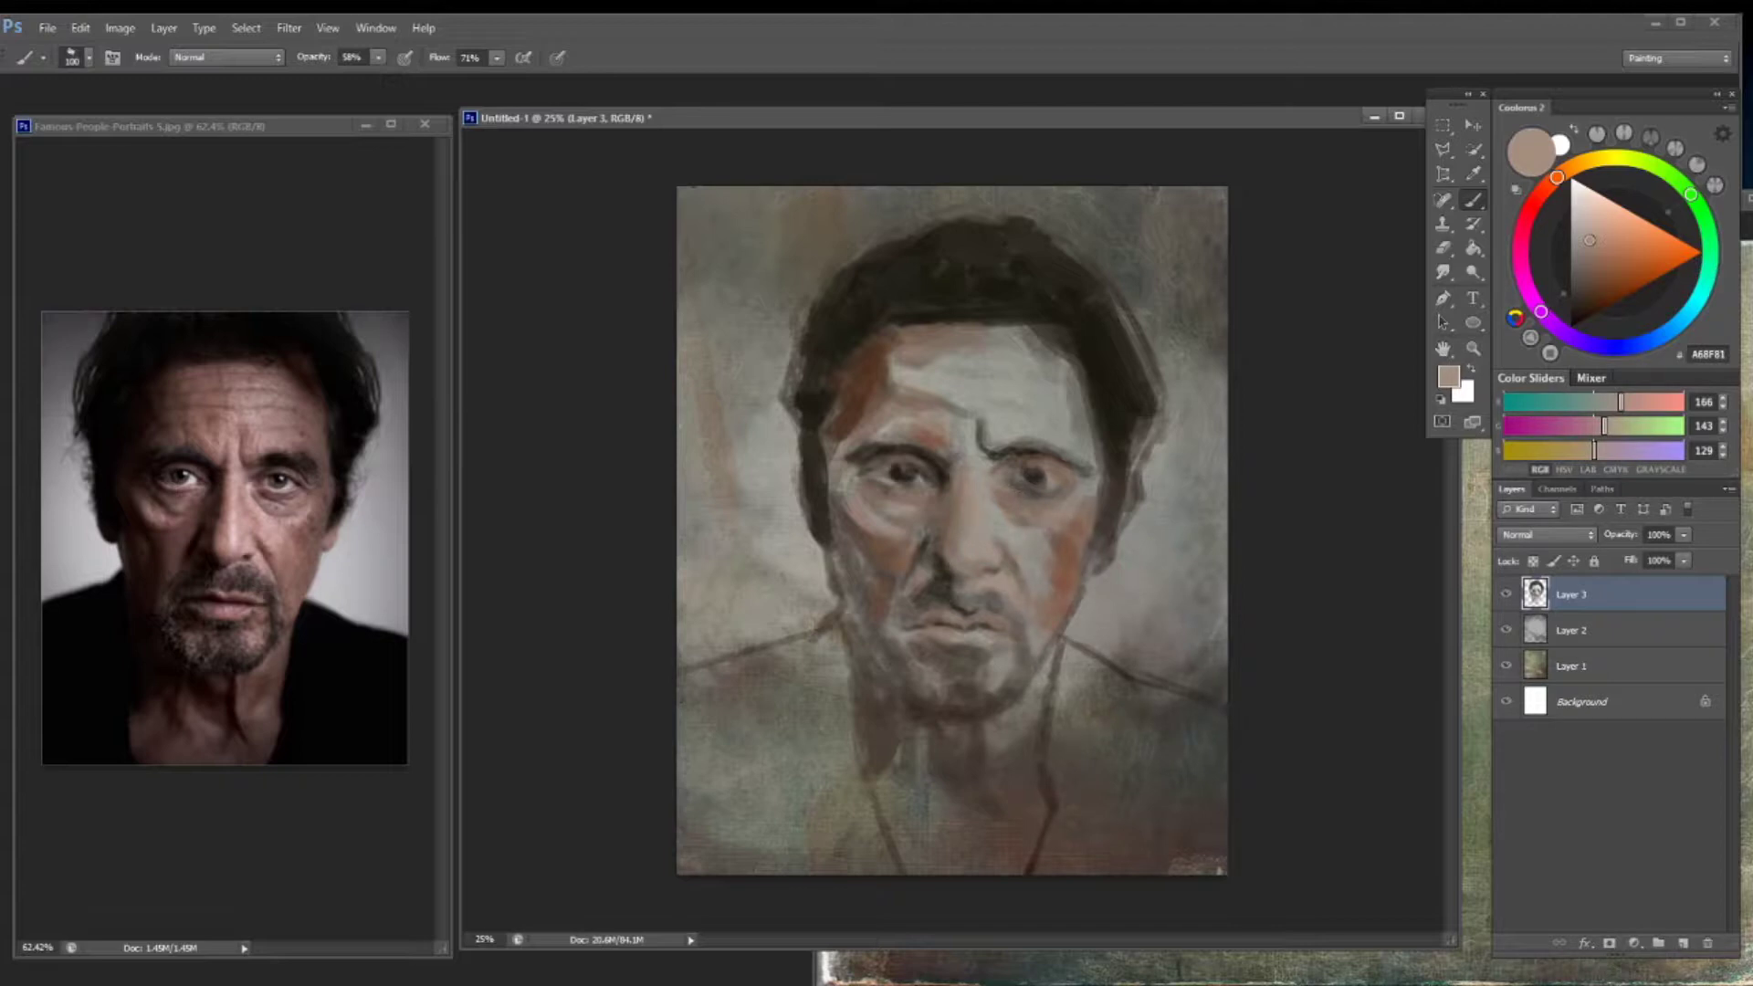
drag(914, 492, 948, 473)
Darken the moustache and the edges of the lips with dark brown sampled from the beard
alt+click(948, 623)
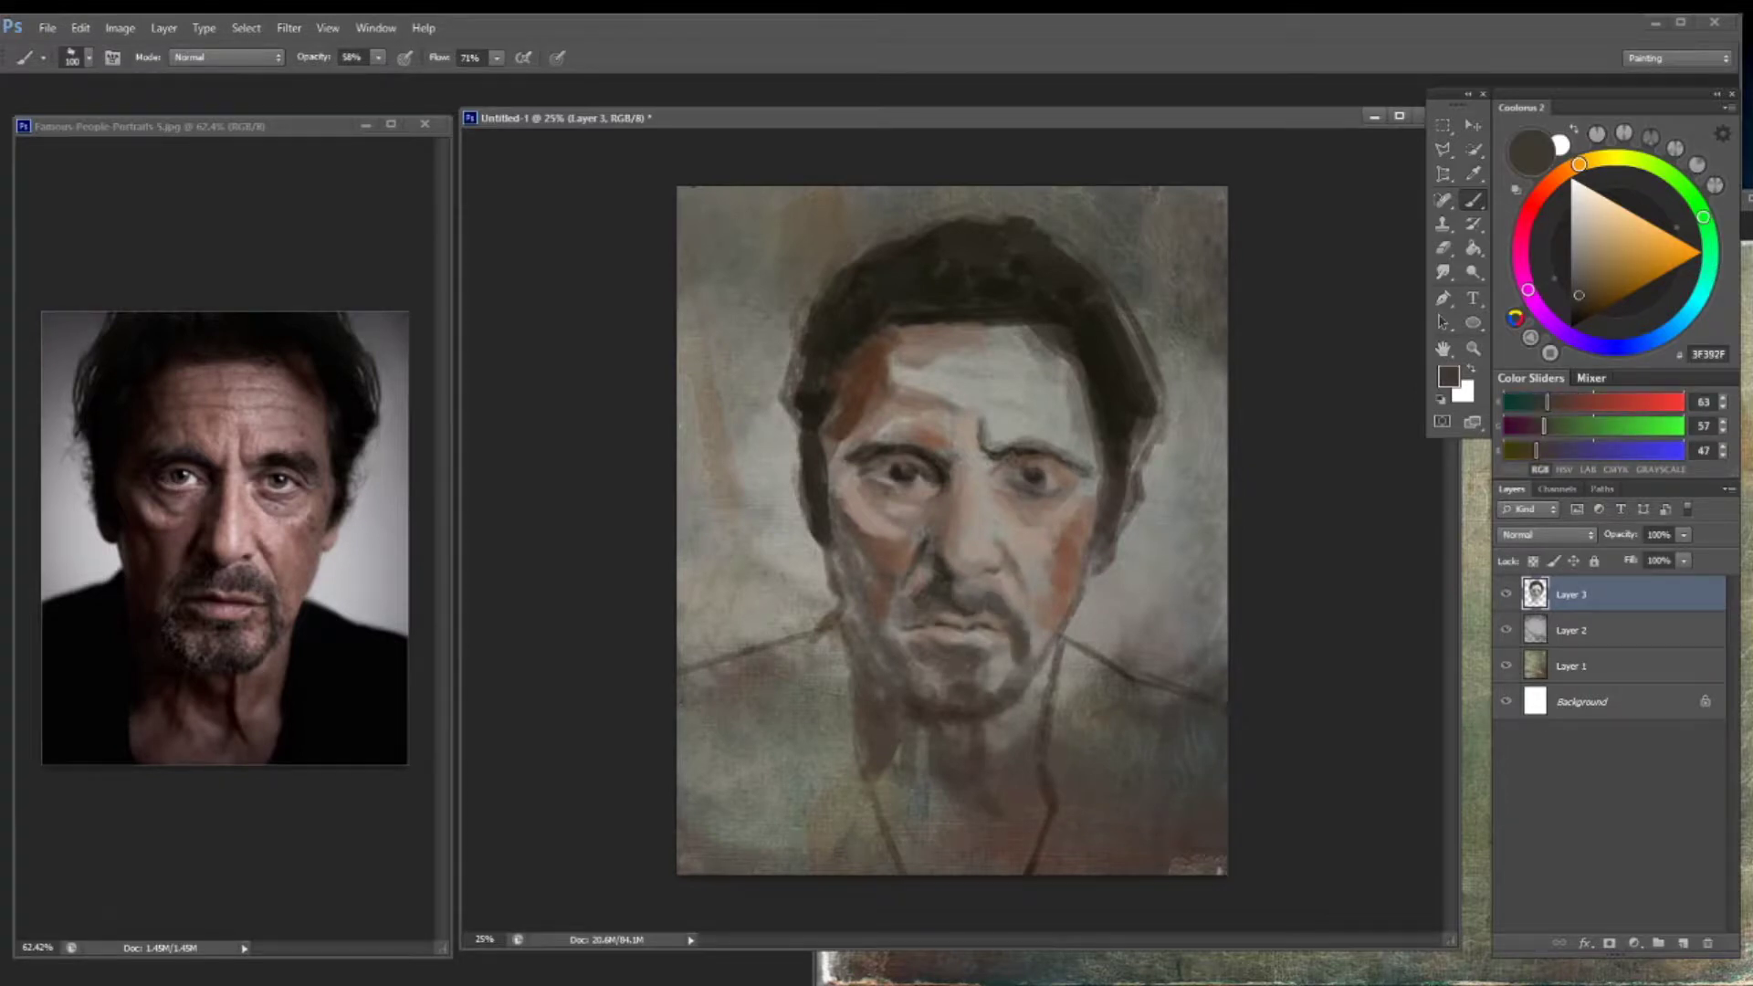
alt+click(968, 660)
mouse_move(968, 664)
mouse_down()
mouse_move(970, 703)
mouse_move(945, 667)
mouse_up()
mouse_move(911, 593)
mouse_down()
mouse_move(954, 614)
mouse_move(899, 614)
mouse_up()
alt+click(903, 611)
click(1579, 290)
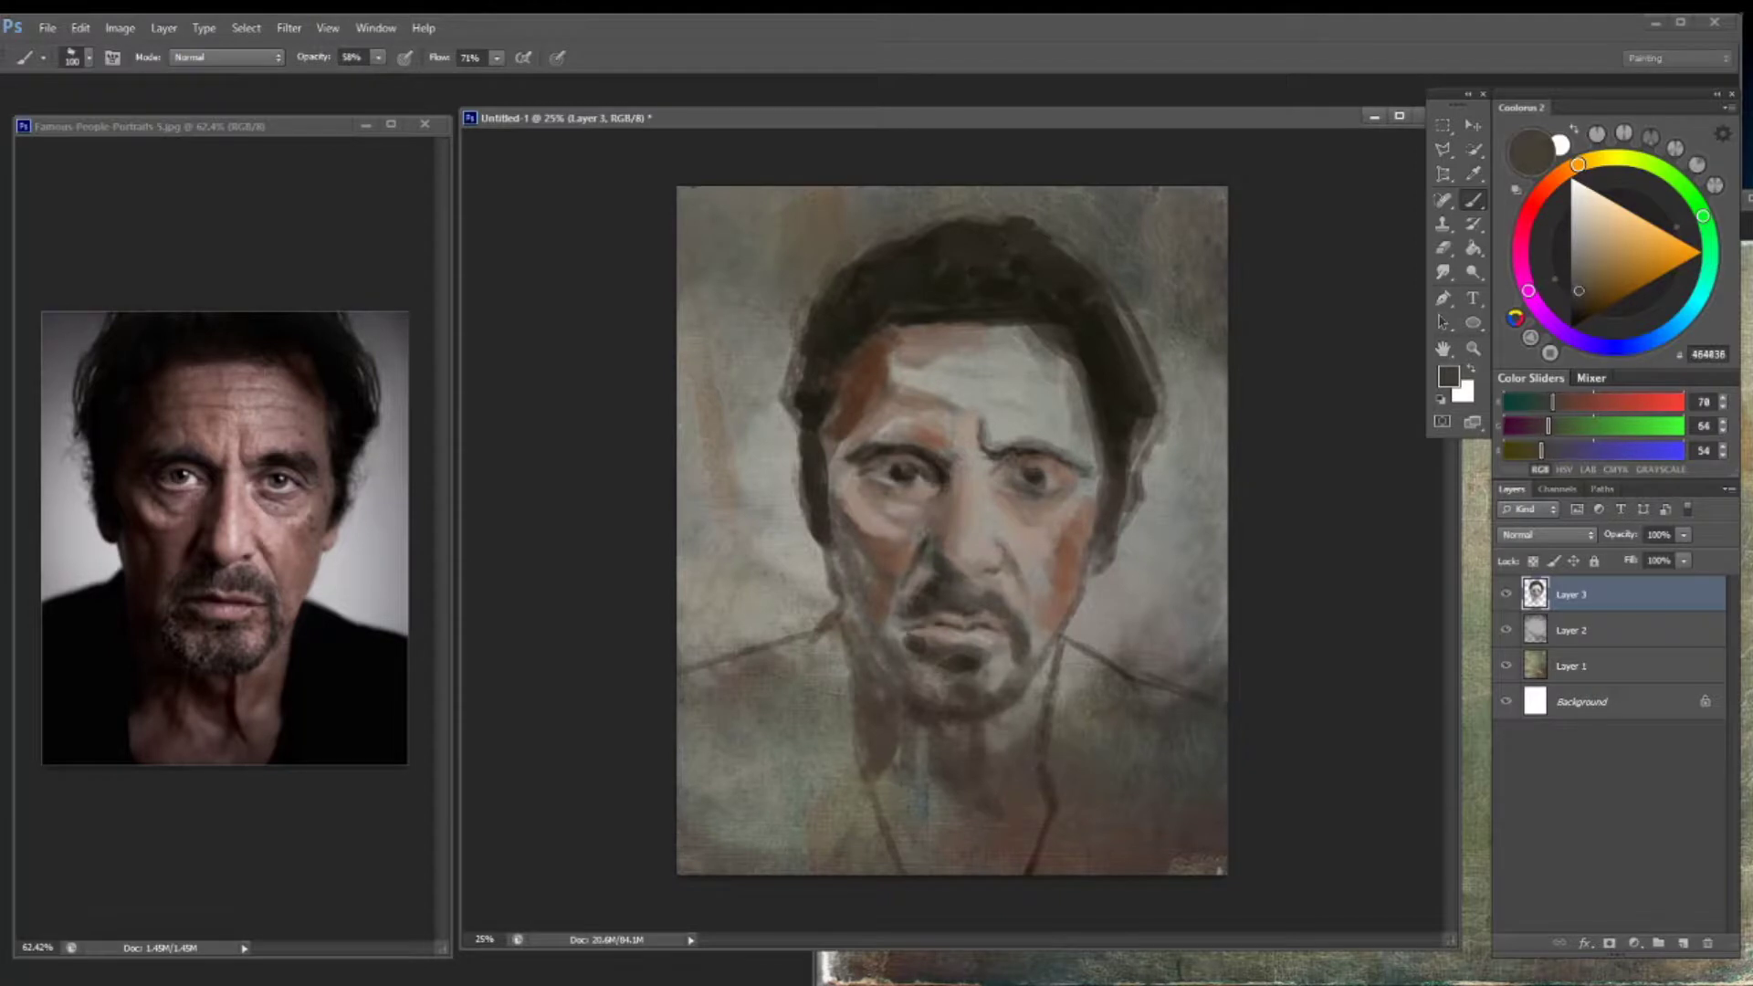
click(1683, 560)
key(Return)
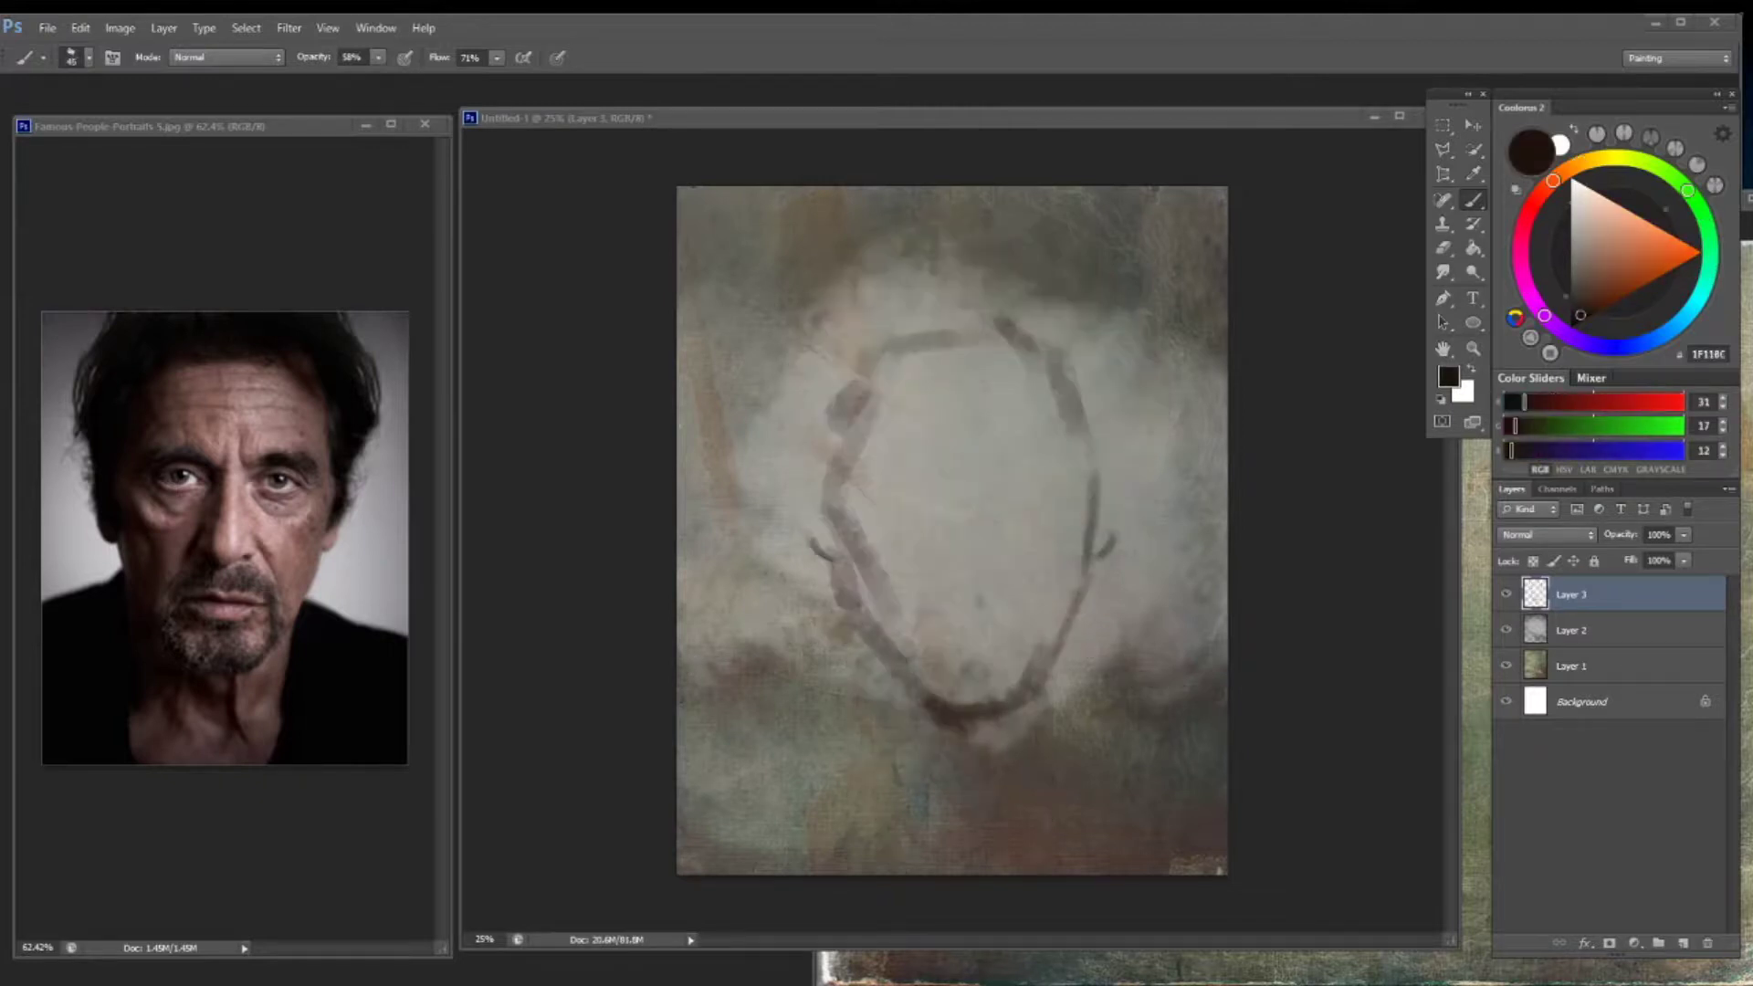
Rotate the face sketch on Layer 3 about 6° clockwise
key(ctrl+t)
drag(1129, 745, 1161, 733)
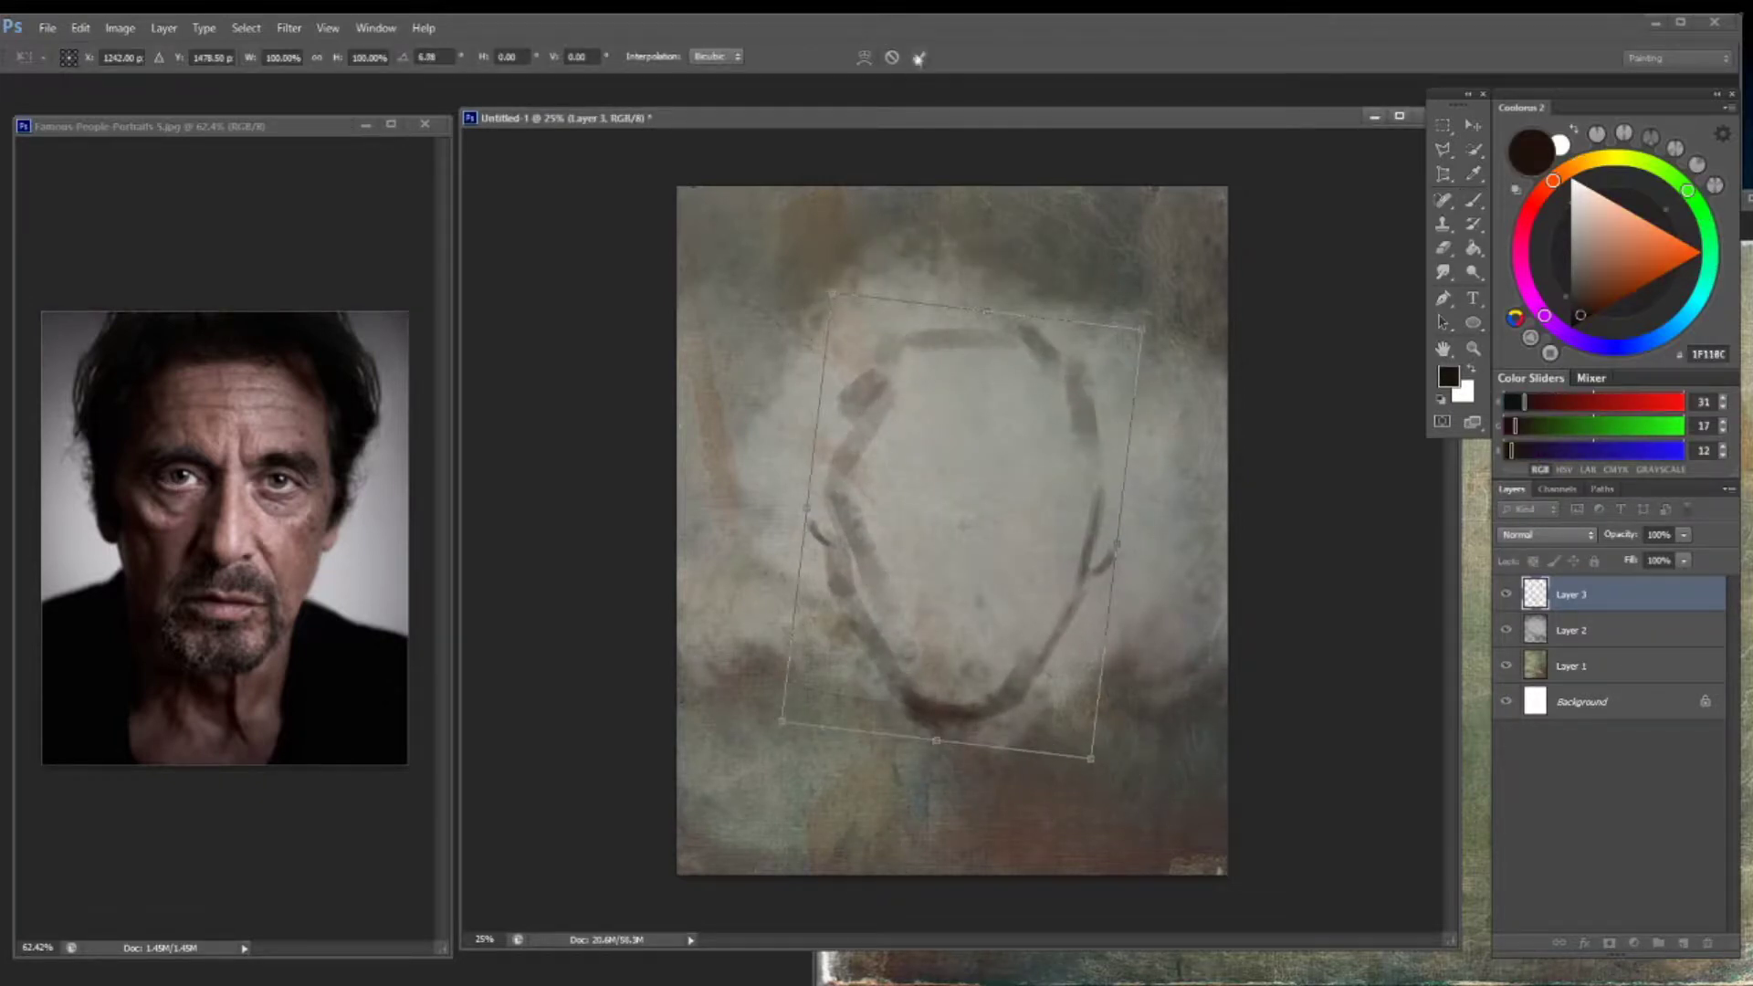
key(Return)
Sketch the outer contour of the hair on both sides of the head
drag(807, 522, 797, 341)
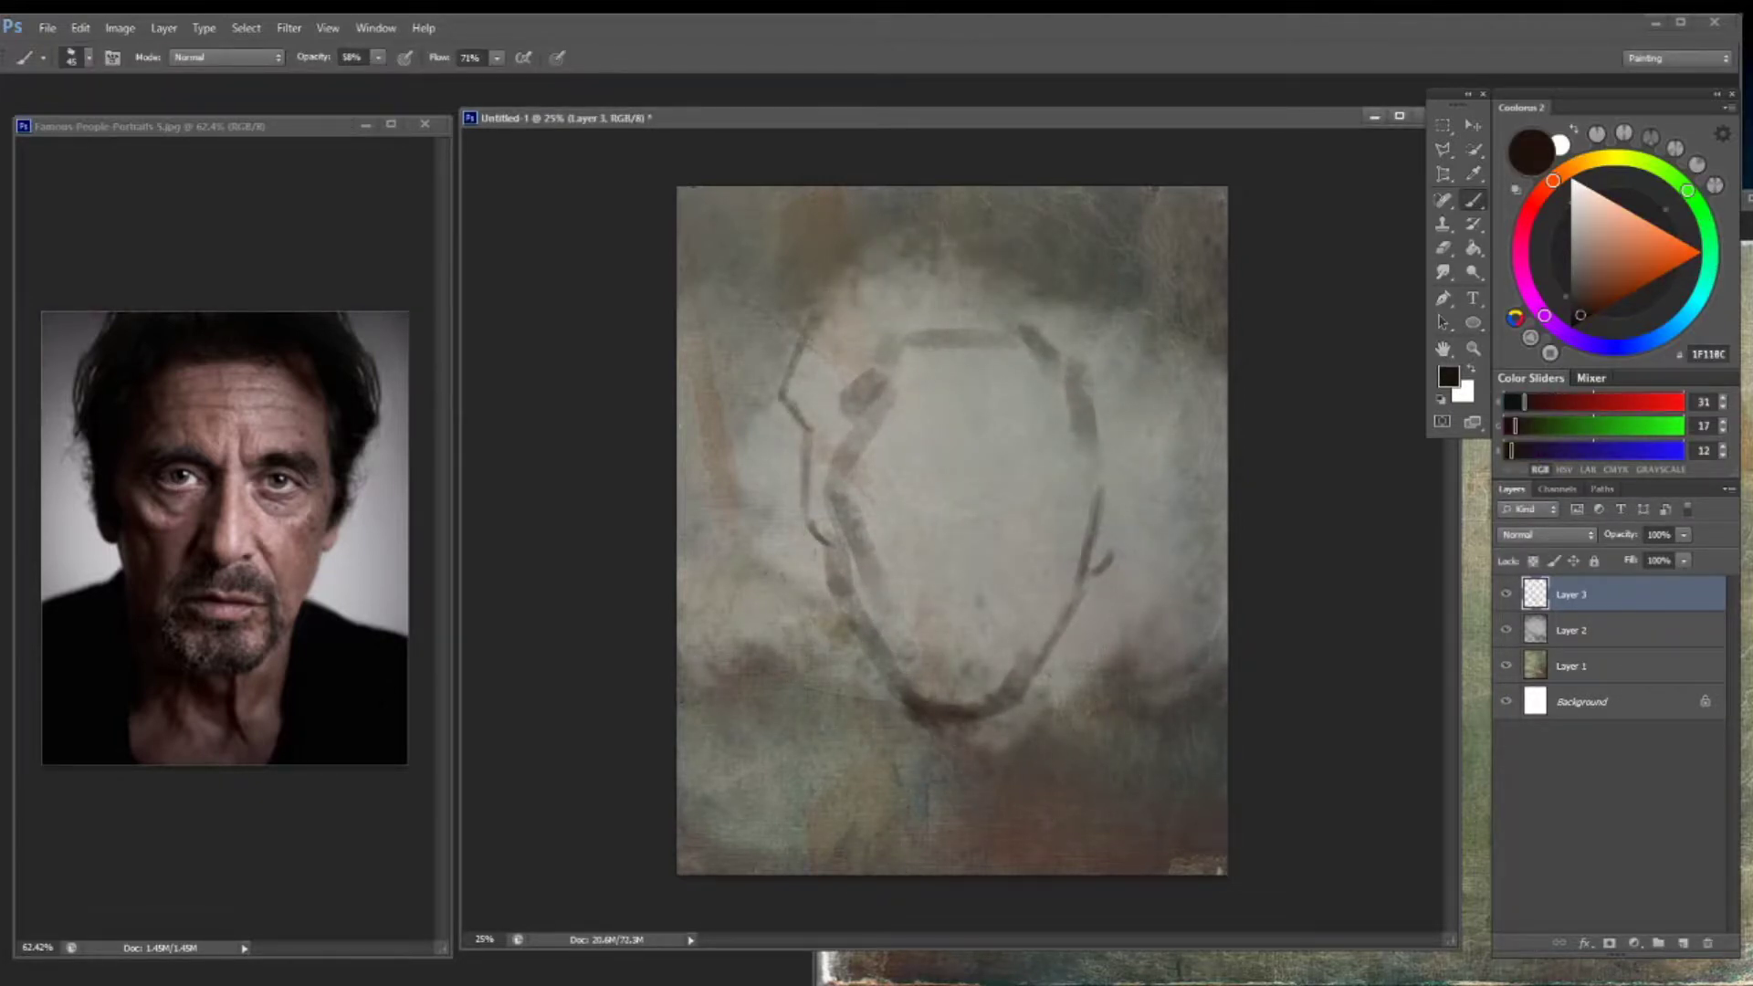
mouse_move(1031, 226)
mouse_down()
mouse_move(1105, 291)
mouse_move(1155, 373)
mouse_up()
mouse_move(1168, 416)
mouse_down()
mouse_move(1104, 558)
mouse_move(1157, 416)
mouse_move(1152, 351)
mouse_up()
Sketch the shoulder lines and both sides of the neck and open collar
mouse_move(803, 302)
mouse_down()
mouse_move(796, 429)
mouse_move(845, 630)
mouse_move(679, 670)
mouse_up()
drag(1057, 639, 1219, 703)
drag(842, 625, 904, 872)
drag(1068, 825, 1029, 872)
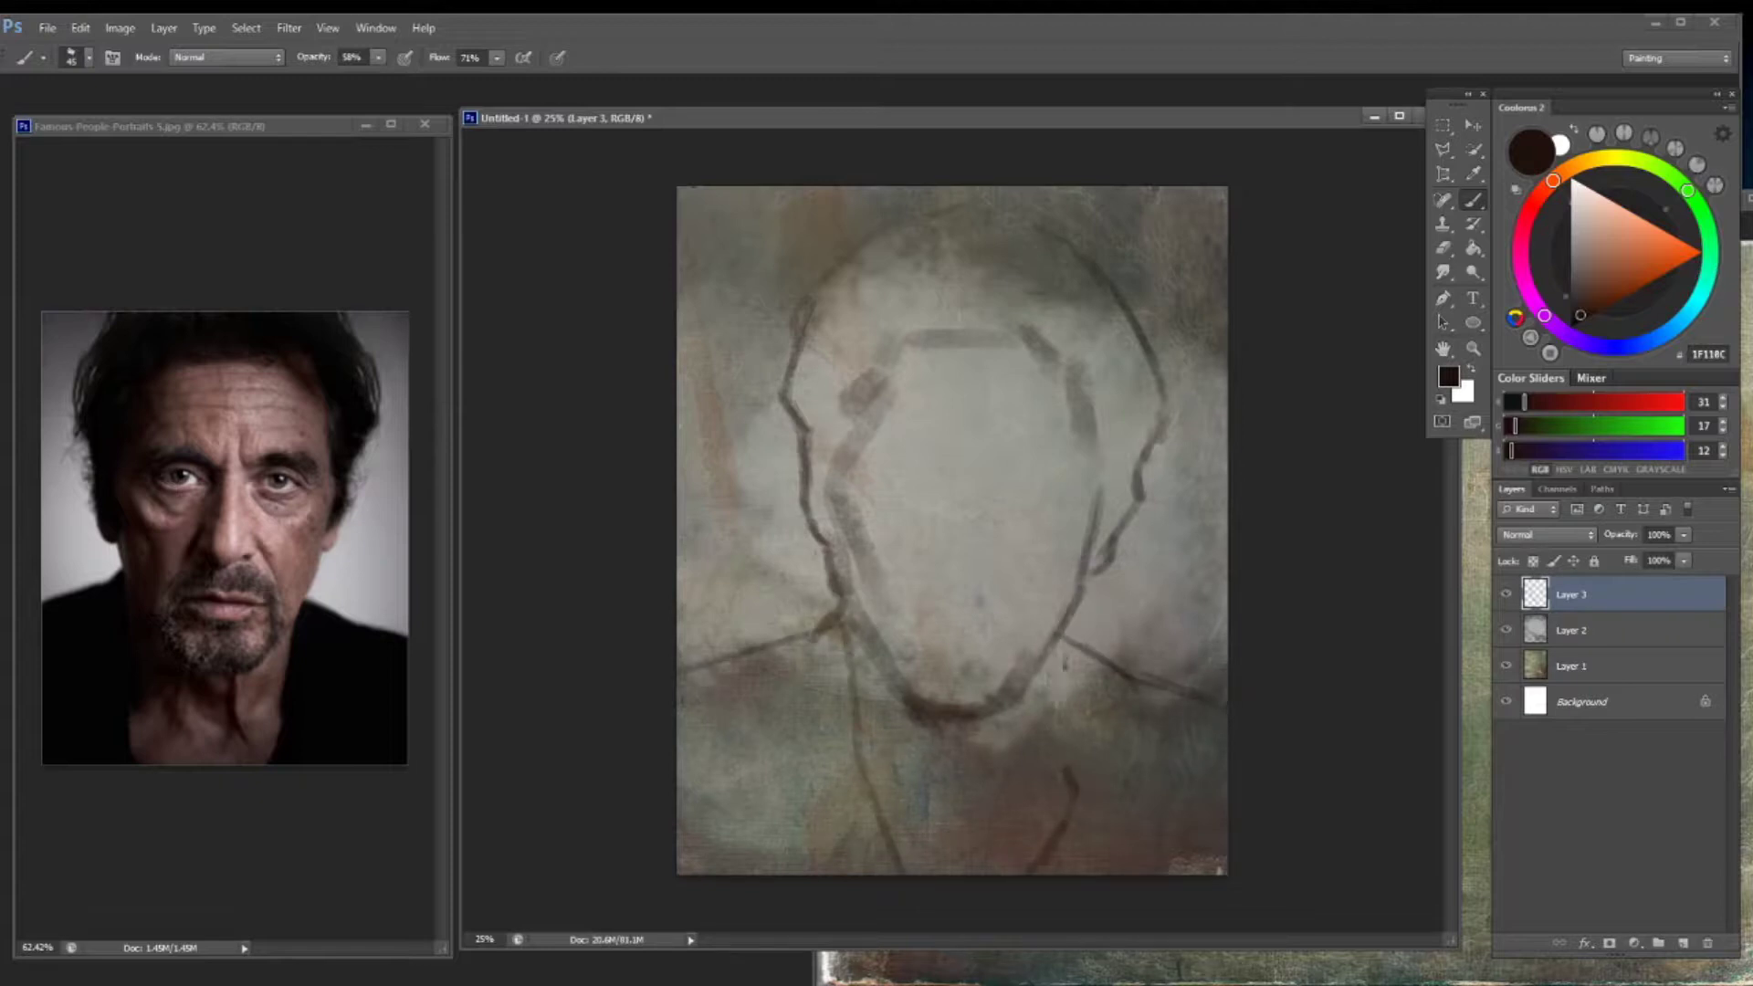
drag(1061, 639, 1032, 871)
Paint the eyebrow line, then block in the eye, nose and cheek areas with a sampled grey
key(e)
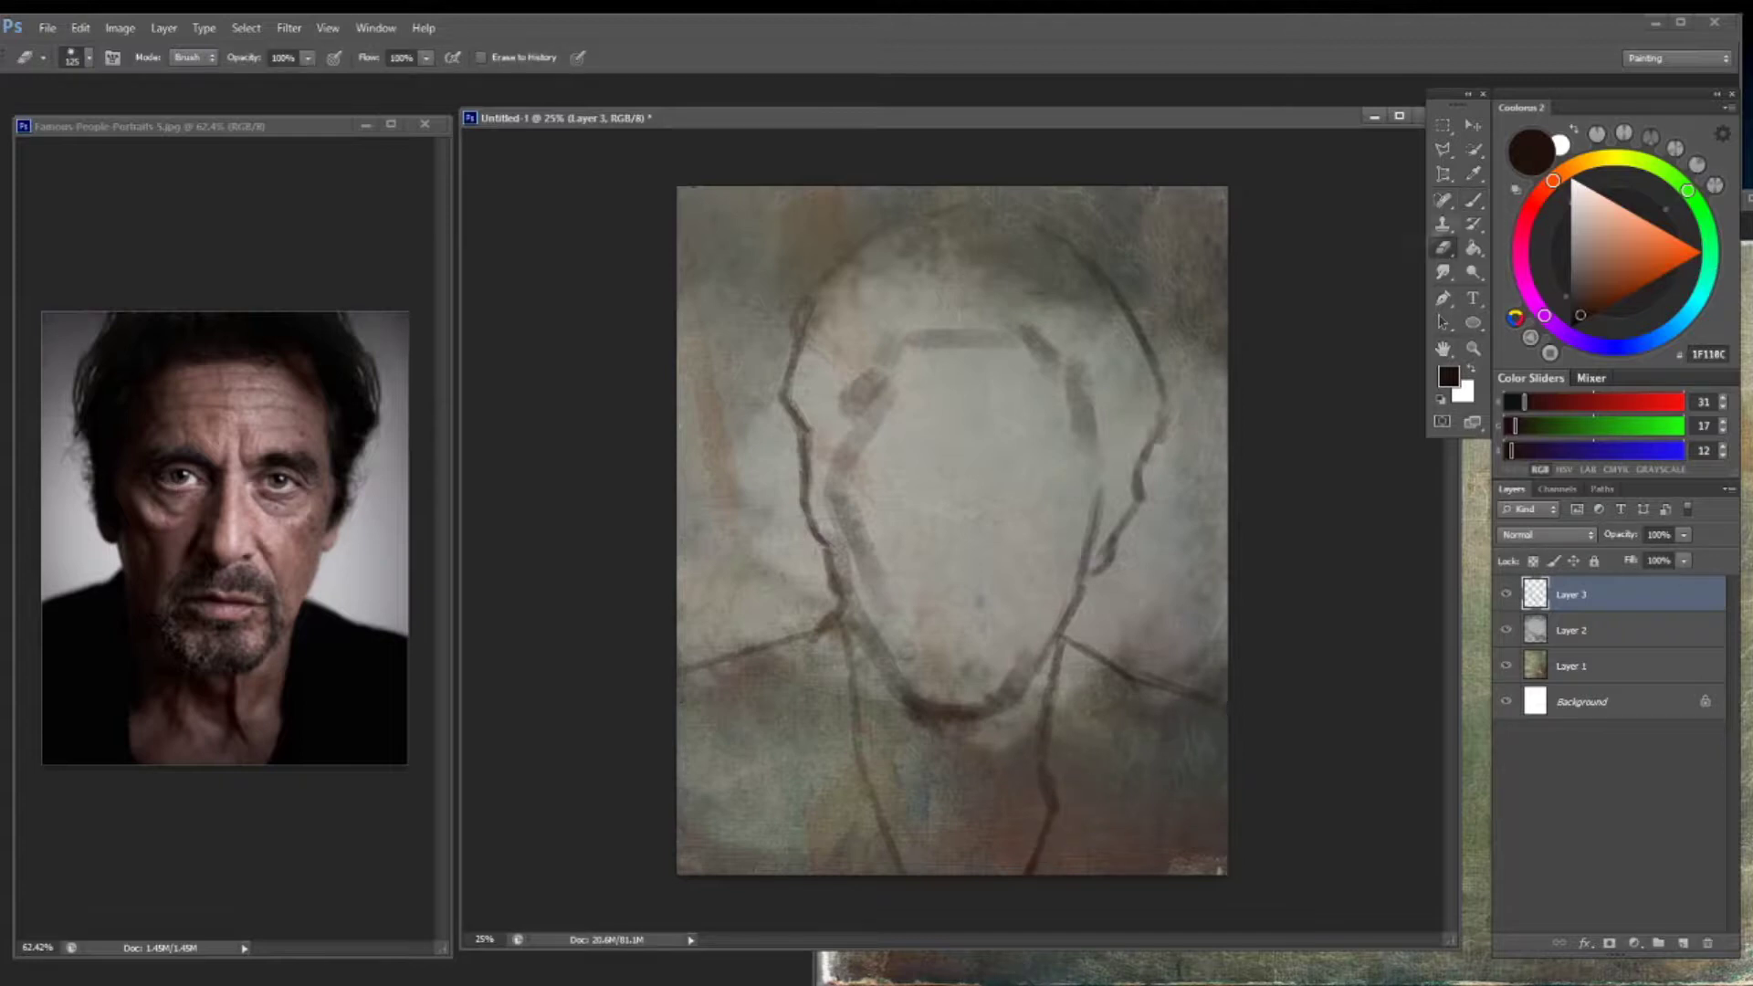
key(b)
mouse_move(841, 461)
mouse_down()
mouse_move(922, 448)
mouse_move(968, 471)
mouse_move(1091, 468)
mouse_up()
alt+click(1050, 497)
drag(887, 477, 1045, 497)
mouse_move(922, 500)
mouse_down()
mouse_move(954, 532)
mouse_move(946, 579)
mouse_up()
mouse_move(872, 514)
mouse_down()
mouse_move(908, 561)
mouse_move(899, 598)
mouse_up()
Sample the dark hair colour from the reference photo and block in the hair across the top and sides
key(bracketleft)
key(bracketleft)
key(bracketleft)
alt+click(219, 357)
mouse_move(844, 301)
mouse_down()
mouse_move(792, 401)
mouse_move(890, 274)
mouse_move(972, 301)
mouse_up()
mouse_move(798, 402)
mouse_down()
mouse_move(826, 434)
mouse_move(826, 534)
mouse_move(835, 306)
mouse_move(940, 242)
mouse_up()
key(bracketright)
key(bracketright)
key(bracketright)
key(bracketright)
mouse_move(890, 305)
mouse_down()
mouse_move(1040, 310)
mouse_move(876, 274)
mouse_move(1077, 265)
mouse_move(1146, 430)
mouse_move(1118, 385)
mouse_move(1109, 548)
mouse_move(1132, 429)
mouse_up()
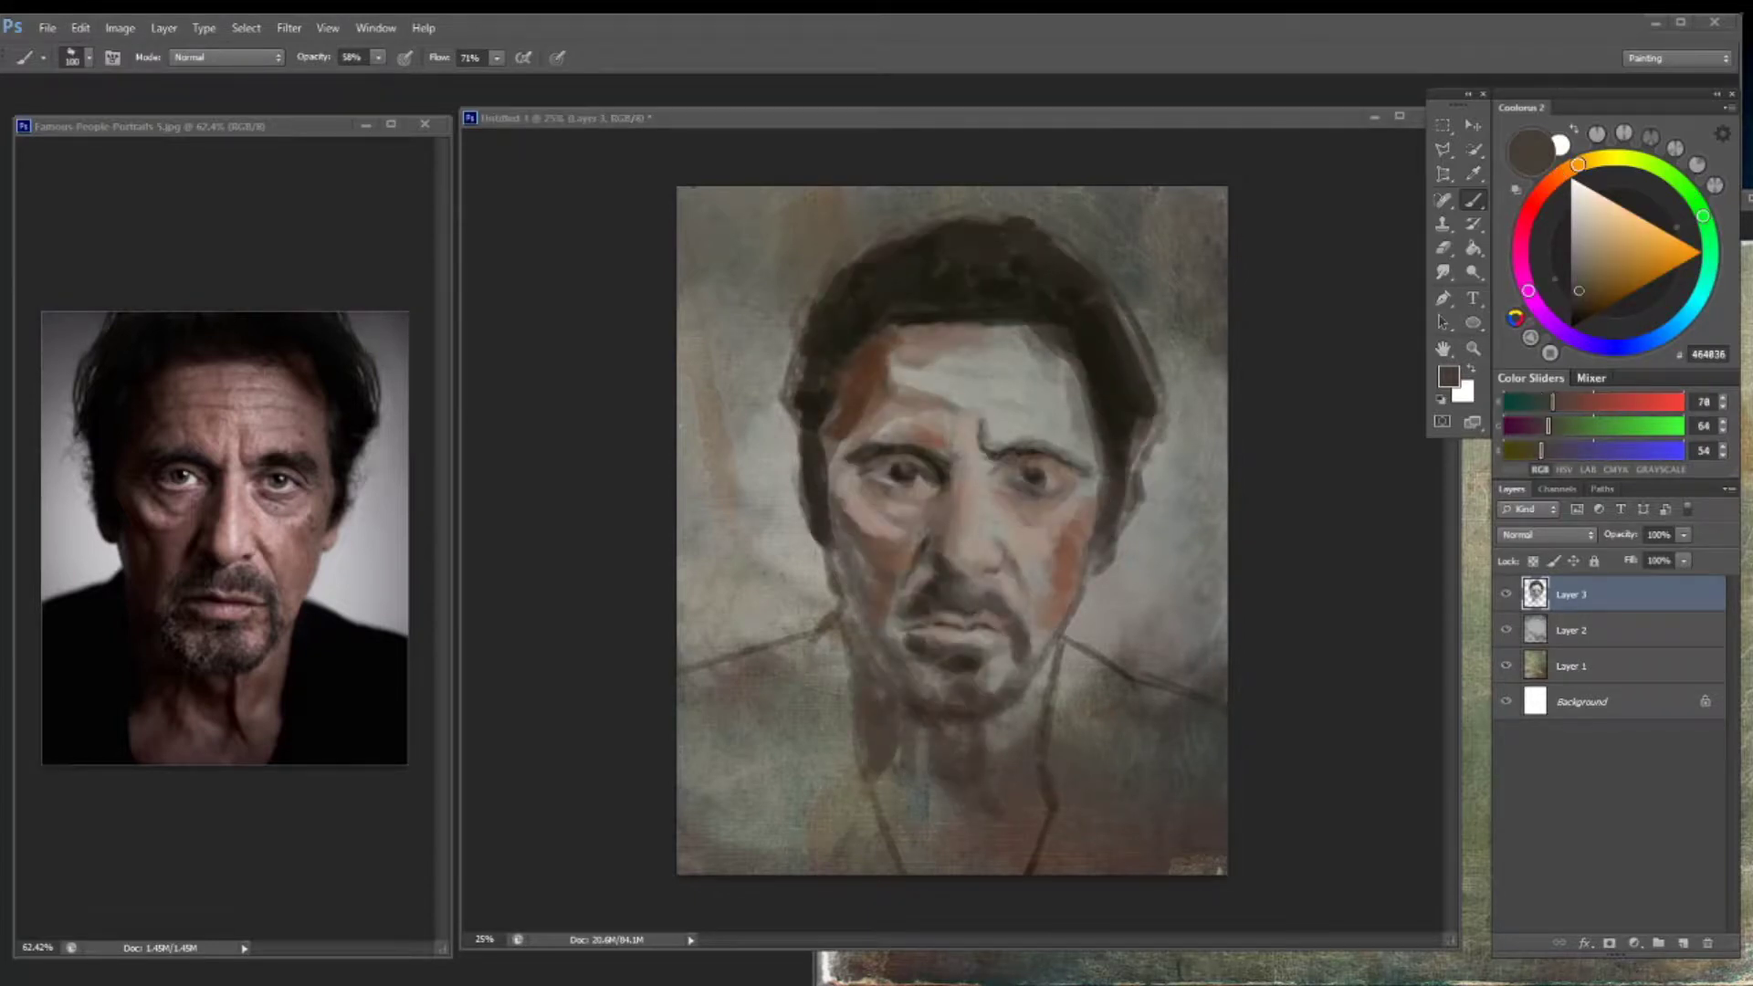
Fill the left shoulder and jacket with very dark brown, RGB 23, 14, 1
mouse_move(836, 643)
mouse_down()
mouse_move(817, 684)
mouse_move(776, 703)
mouse_move(689, 680)
mouse_up()
click(1581, 319)
mouse_move(817, 629)
mouse_down()
mouse_move(844, 867)
mouse_move(694, 721)
mouse_up()
mouse_move(804, 675)
mouse_down()
mouse_move(694, 794)
mouse_move(721, 867)
mouse_up()
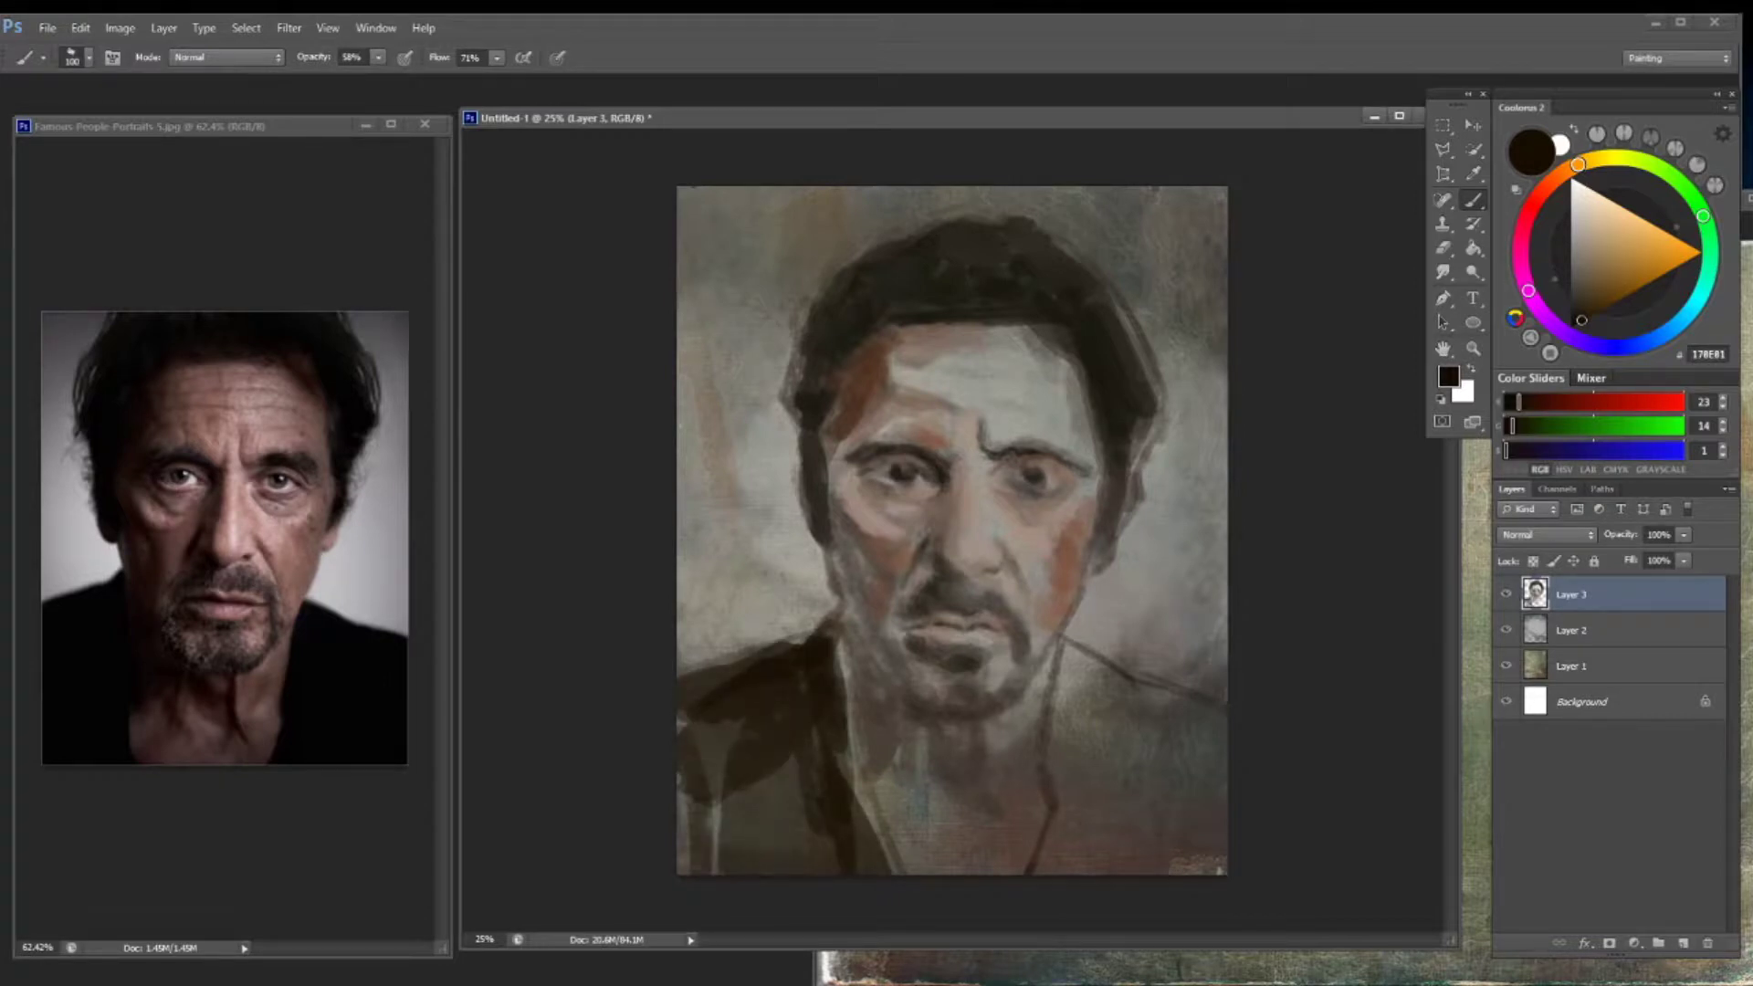
drag(767, 717, 693, 867)
drag(795, 766, 685, 712)
Fill the right shoulder and jacket with the same very dark brown
mouse_move(1059, 644)
mouse_down()
mouse_move(1224, 730)
mouse_move(1050, 803)
mouse_move(1219, 867)
mouse_up()
drag(1086, 694, 1219, 822)
drag(1063, 648, 1141, 822)
drag(1219, 771, 1095, 867)
Darken the neck shadow, goatee, moustache and eyes with the very dark brown
drag(977, 722, 986, 798)
mouse_move(899, 685)
mouse_down()
mouse_move(967, 721)
mouse_move(1021, 659)
mouse_up()
drag(950, 589, 893, 625)
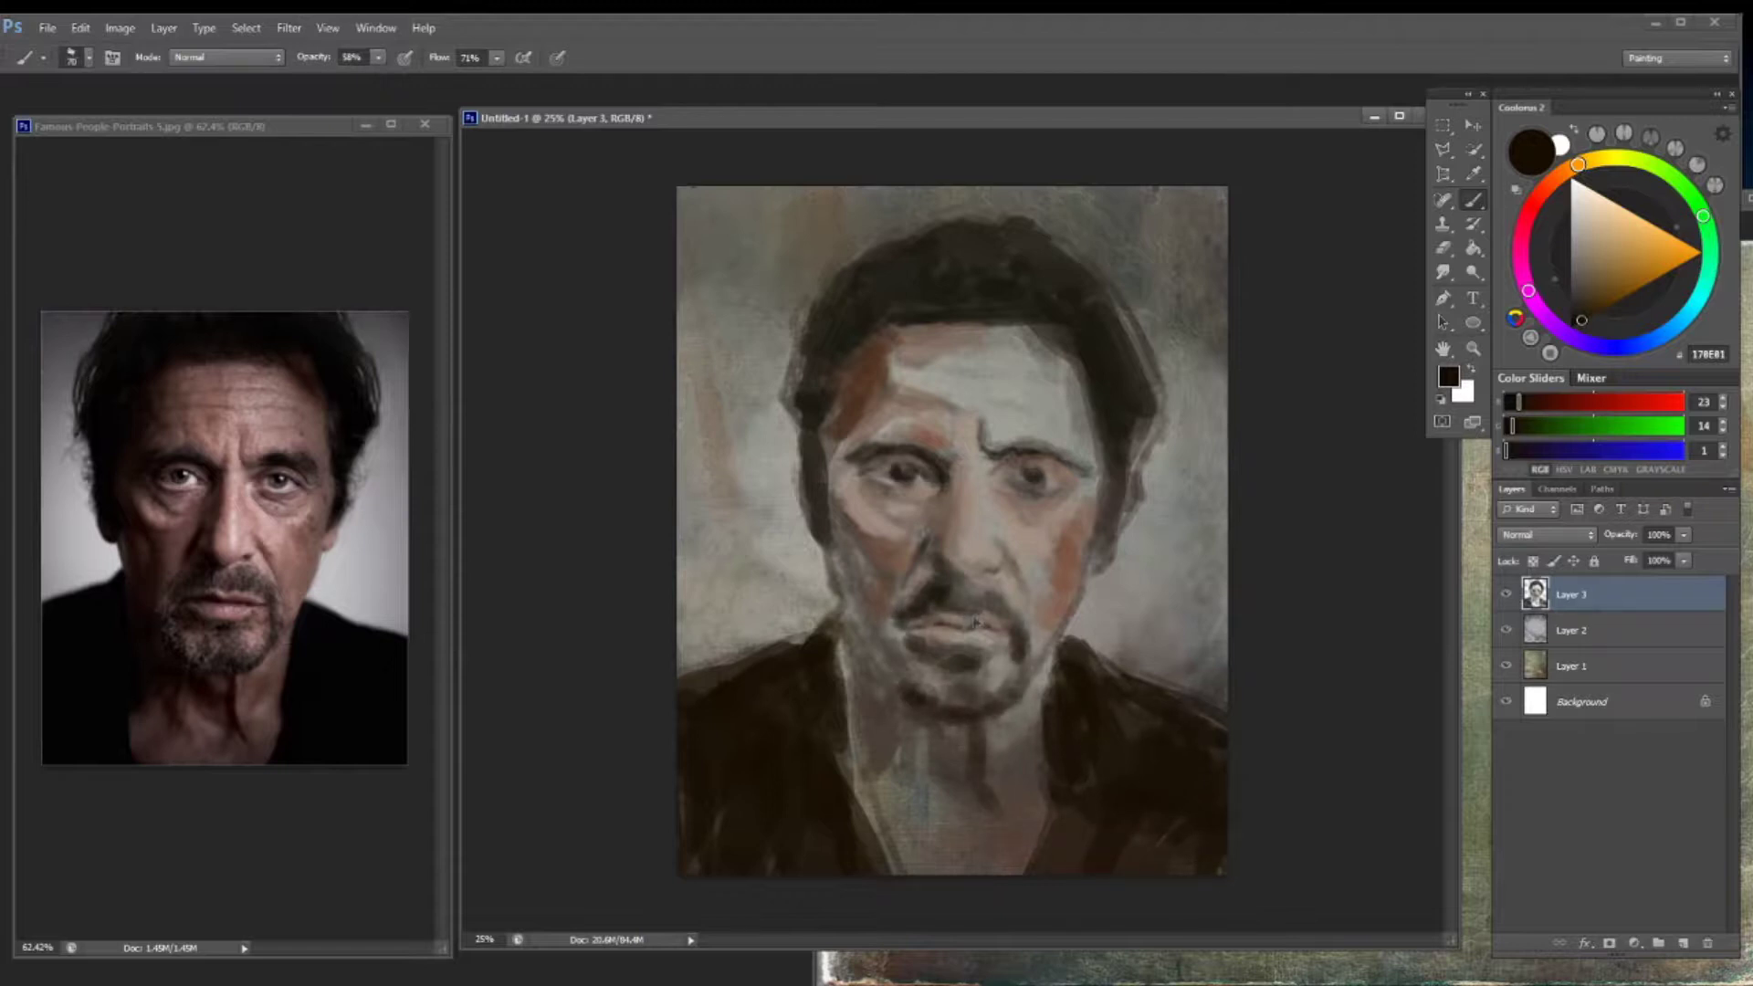
mouse_move(942, 484)
mouse_down()
mouse_move(921, 490)
mouse_move(1034, 462)
mouse_up()
Sample browns around the eyes and deepen the shading down the left side of the face and jaw
alt+click(1028, 477)
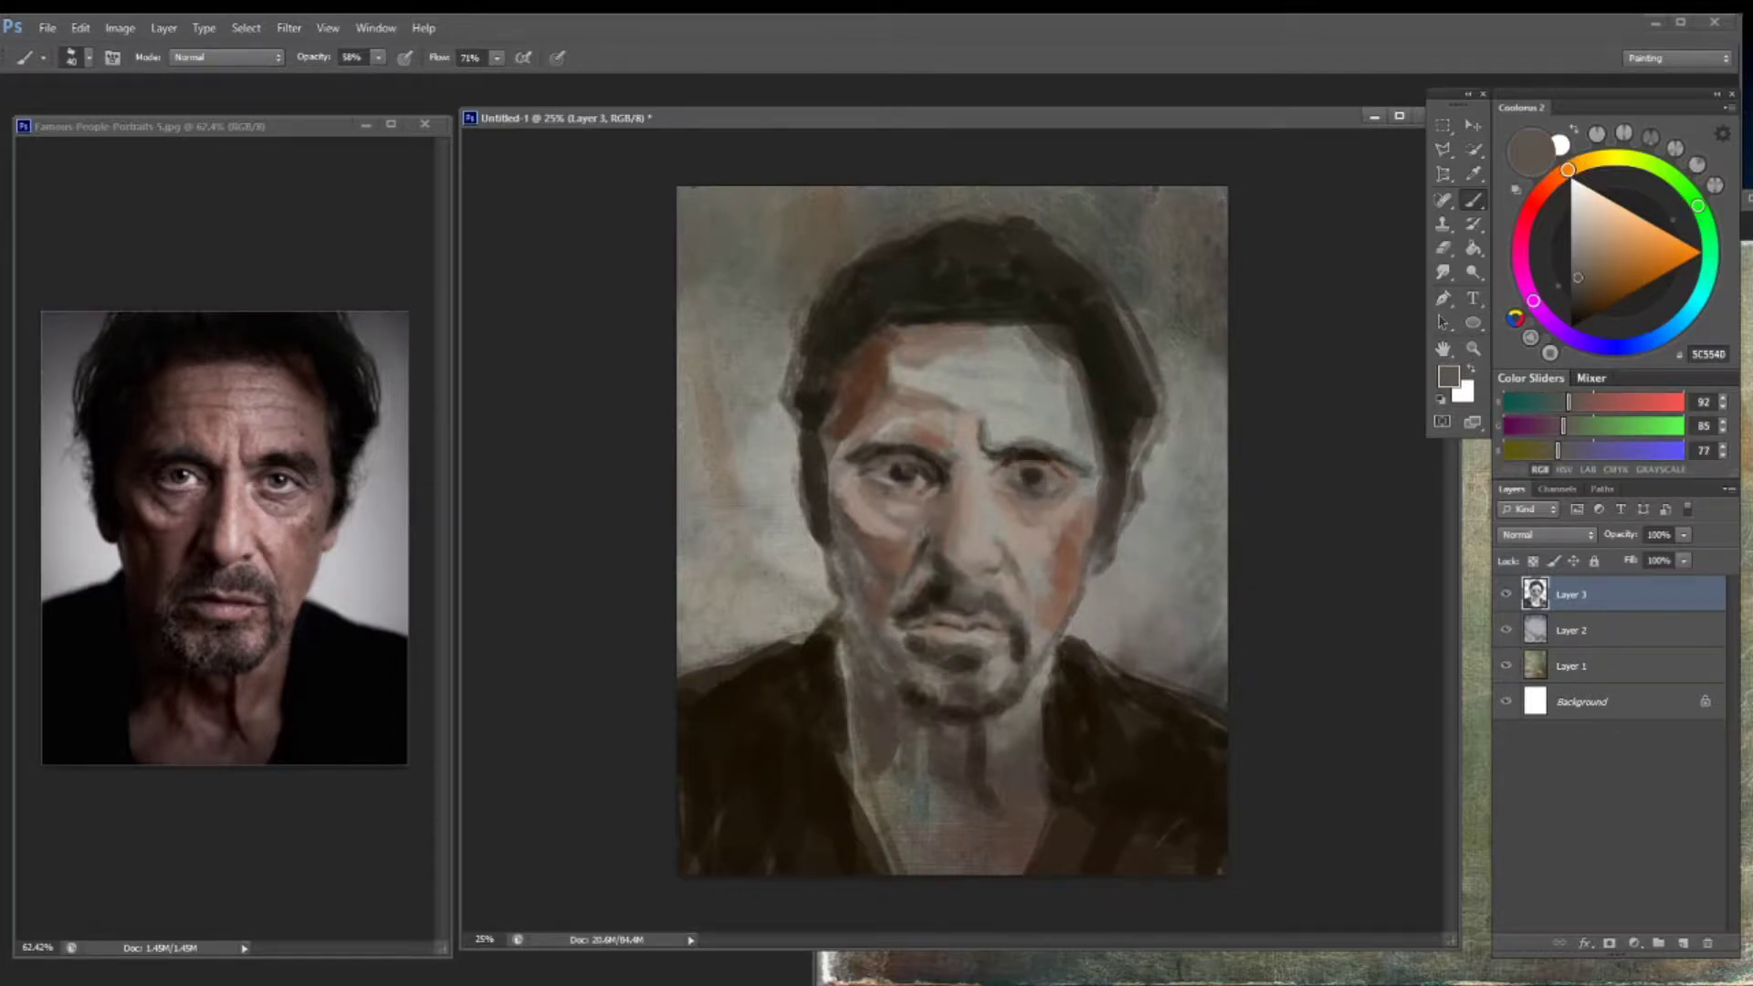
alt+click(863, 478)
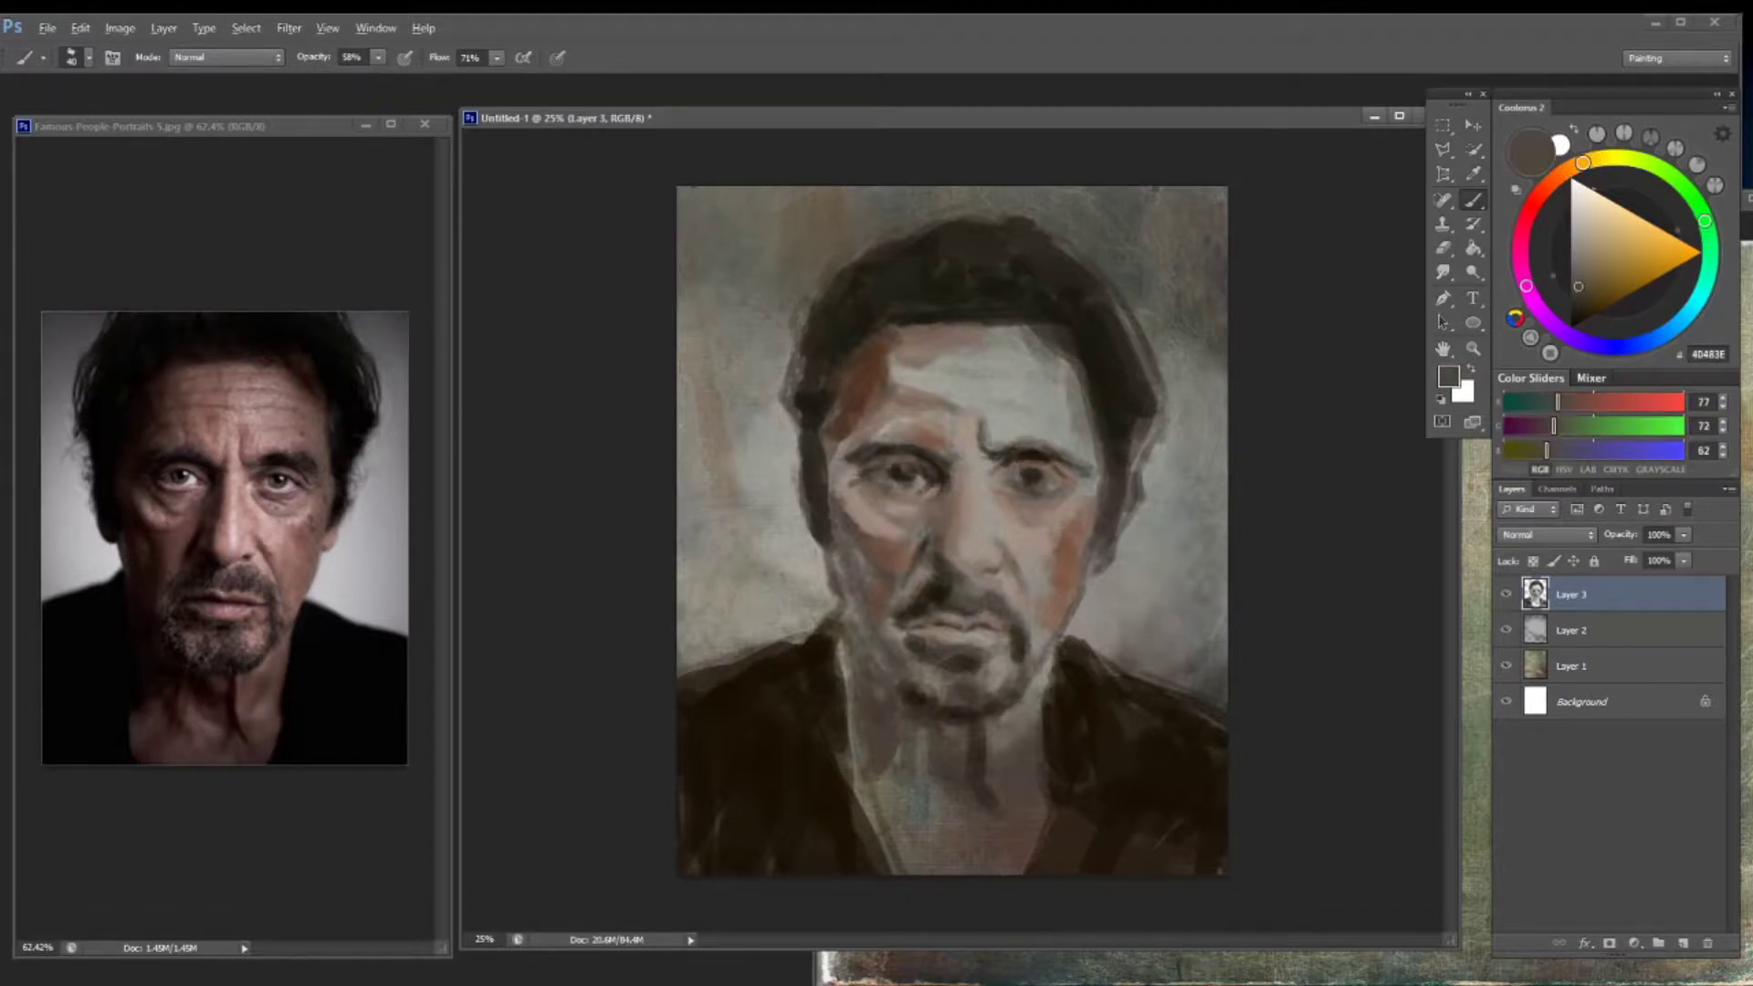
mouse_move(835, 466)
mouse_down()
mouse_move(903, 388)
mouse_move(835, 493)
mouse_move(881, 575)
mouse_move(899, 571)
mouse_move(871, 634)
mouse_up()
mouse_move(835, 534)
mouse_down()
mouse_move(899, 685)
mouse_move(958, 703)
mouse_move(1041, 662)
mouse_up()
Deepen the goatee, moustache and right brow with sampled very dark brown, RGB 37, 30, 19
alt+click(913, 639)
mouse_move(1009, 445)
mouse_down()
mouse_move(1023, 461)
mouse_move(1082, 452)
mouse_up()
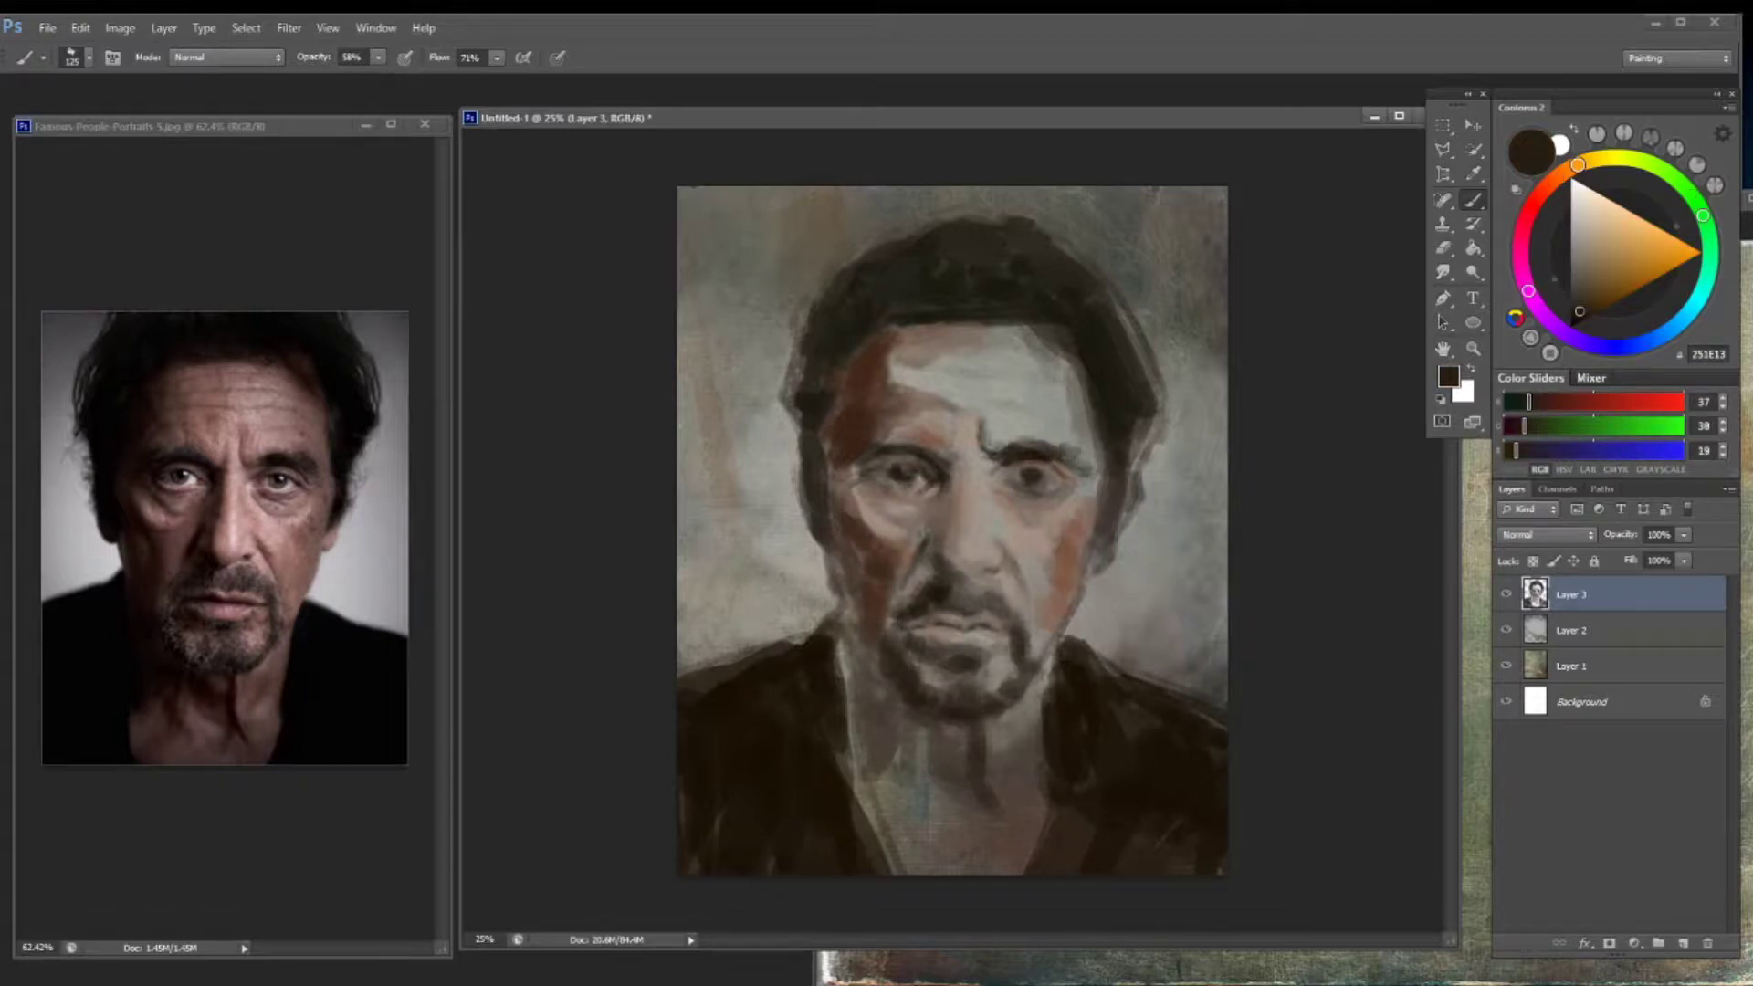
alt+click(1073, 493)
alt+click(1090, 420)
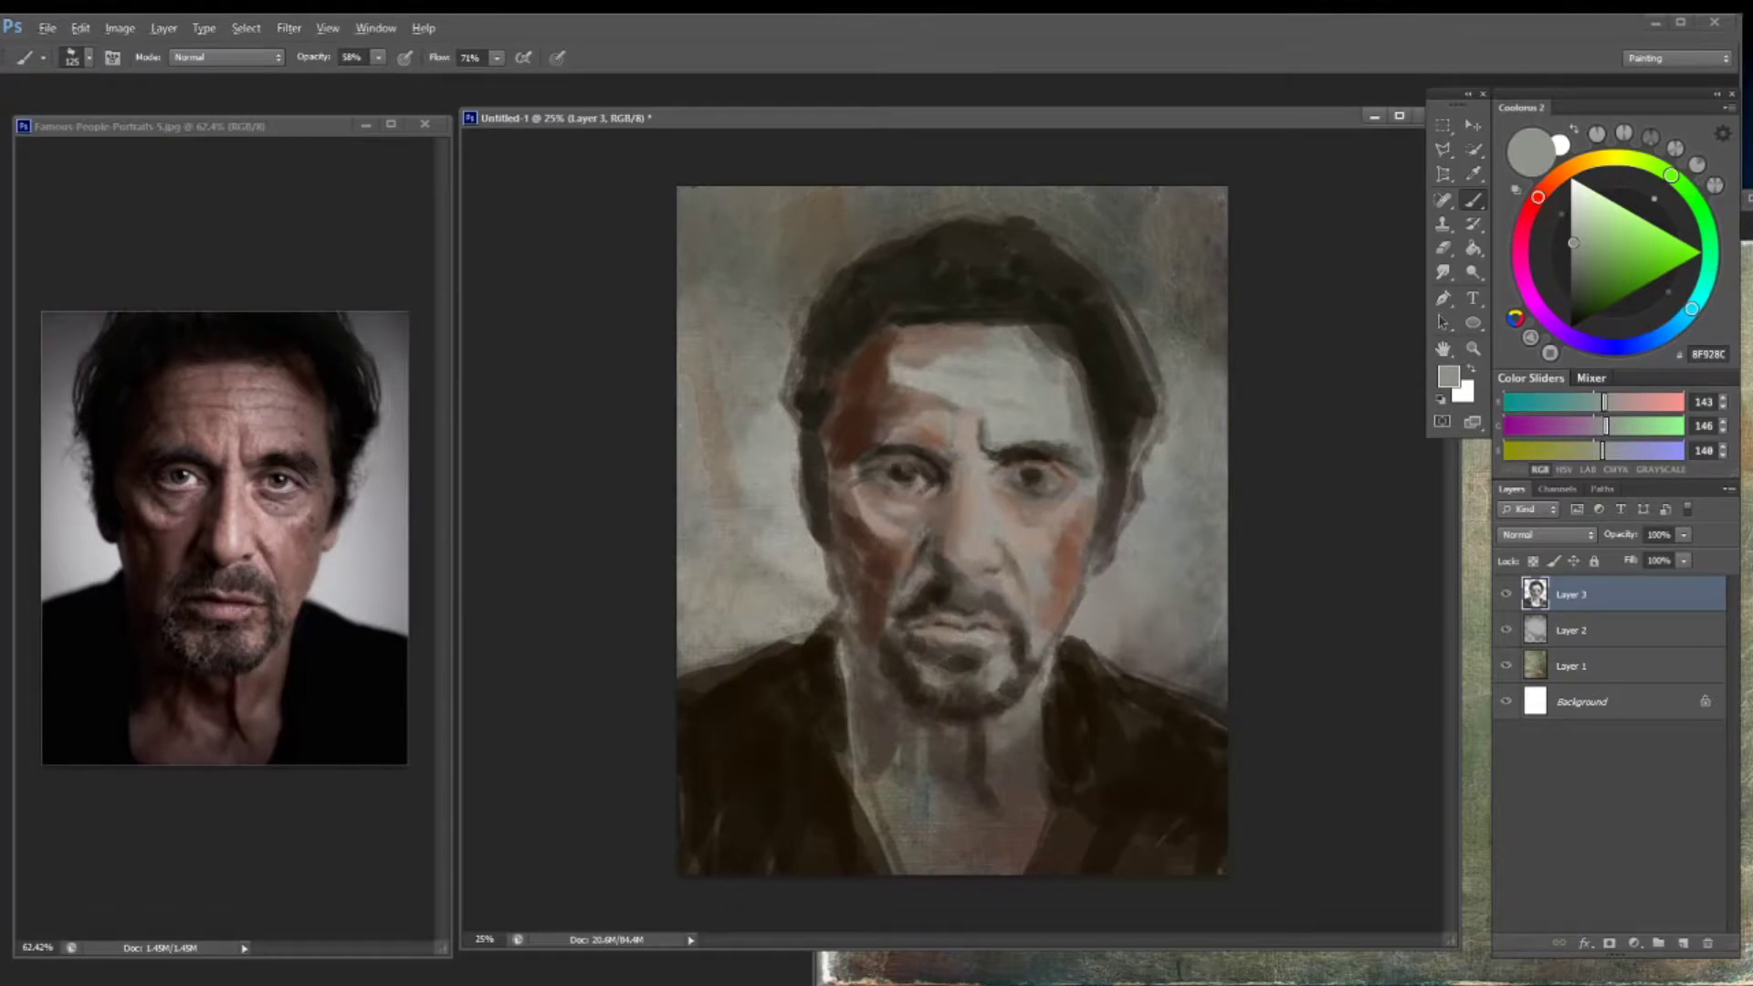
Glaze the centre of the forehead with brown, RGB 126, 108, 94, and shade the right temple with dark brown, RGB 65, 38, 24
alt+click(904, 392)
drag(900, 384, 1005, 361)
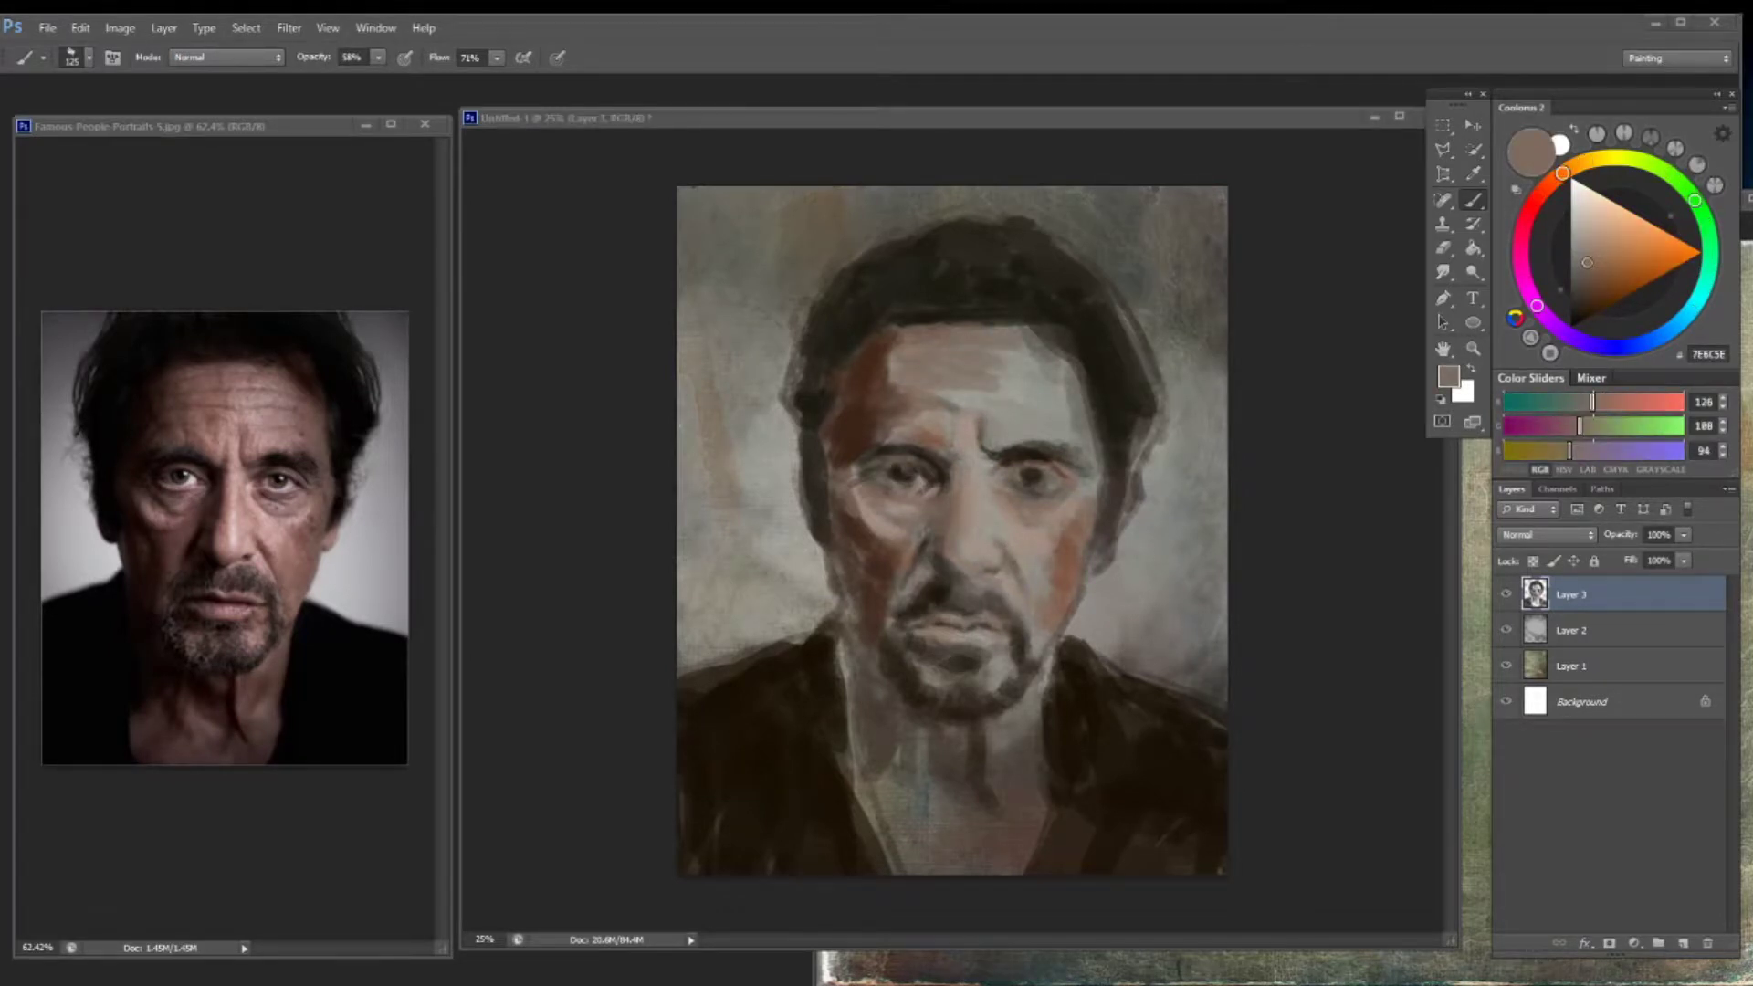
alt+click(1050, 361)
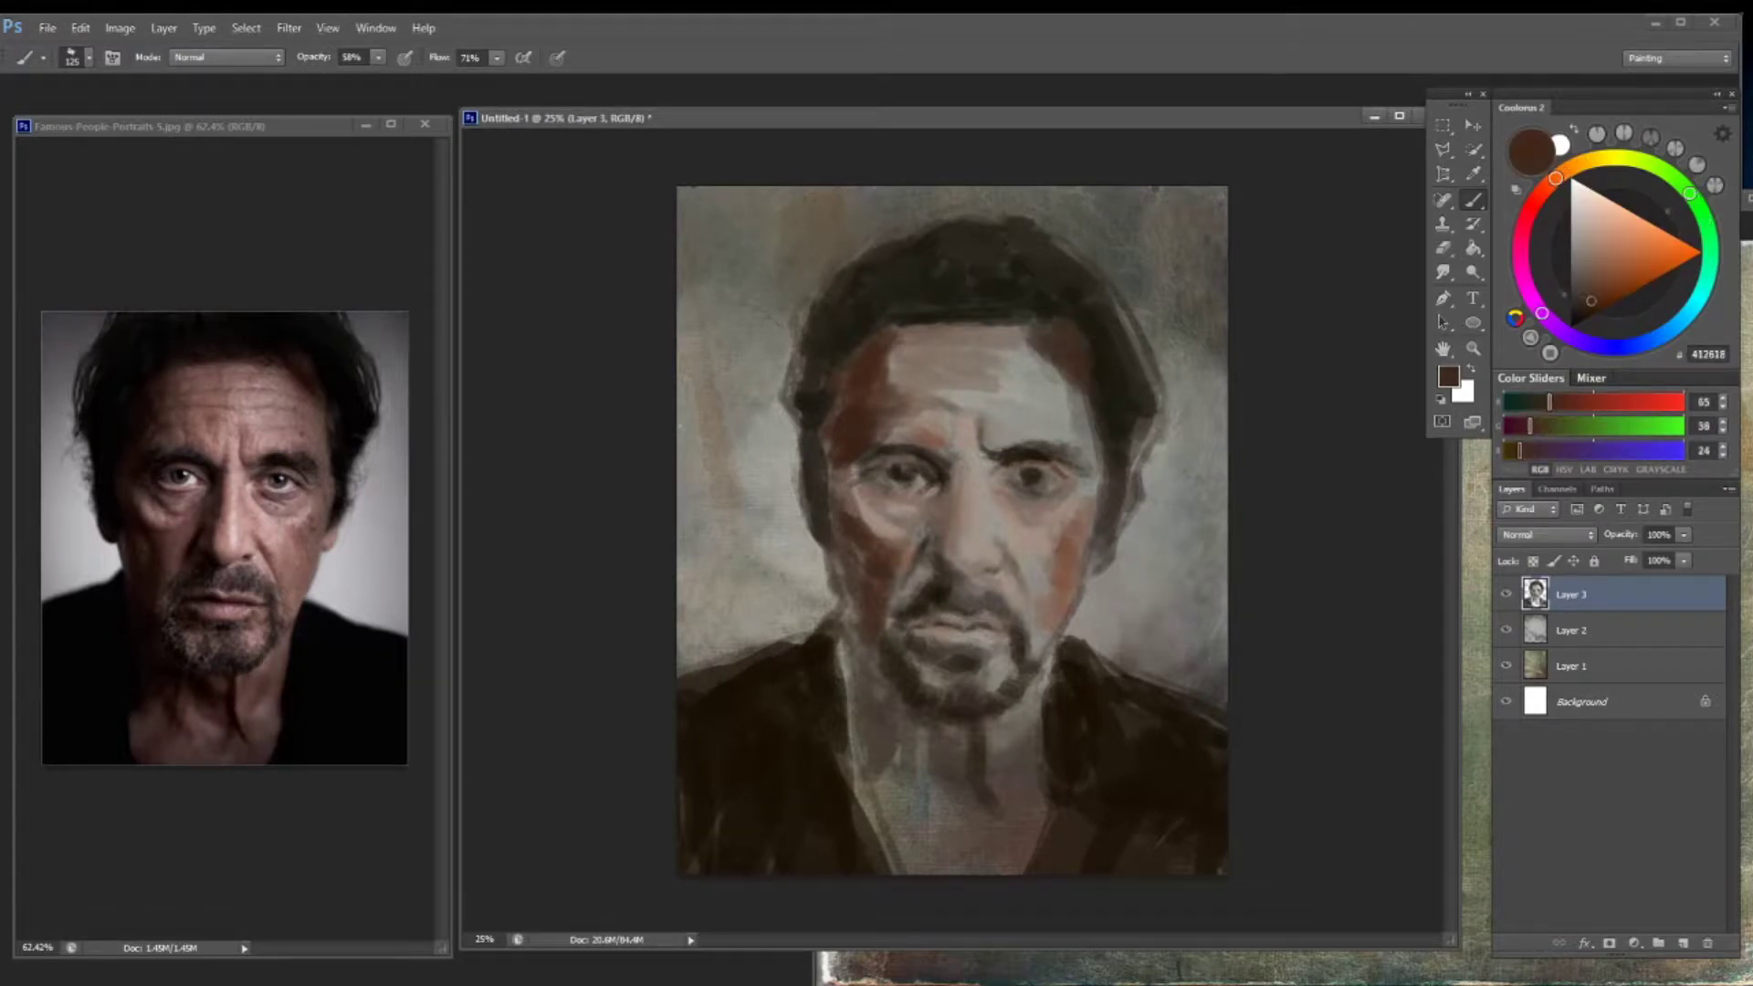
Warm the hairline and forehead with reddish browns and add light pink, RGB 184, 151, 137, at the forehead's centre
alt+click(964, 323)
mouse_move(968, 336)
mouse_down()
mouse_move(900, 358)
mouse_move(885, 388)
mouse_move(936, 420)
mouse_up()
alt+click(913, 347)
drag(949, 283, 1095, 365)
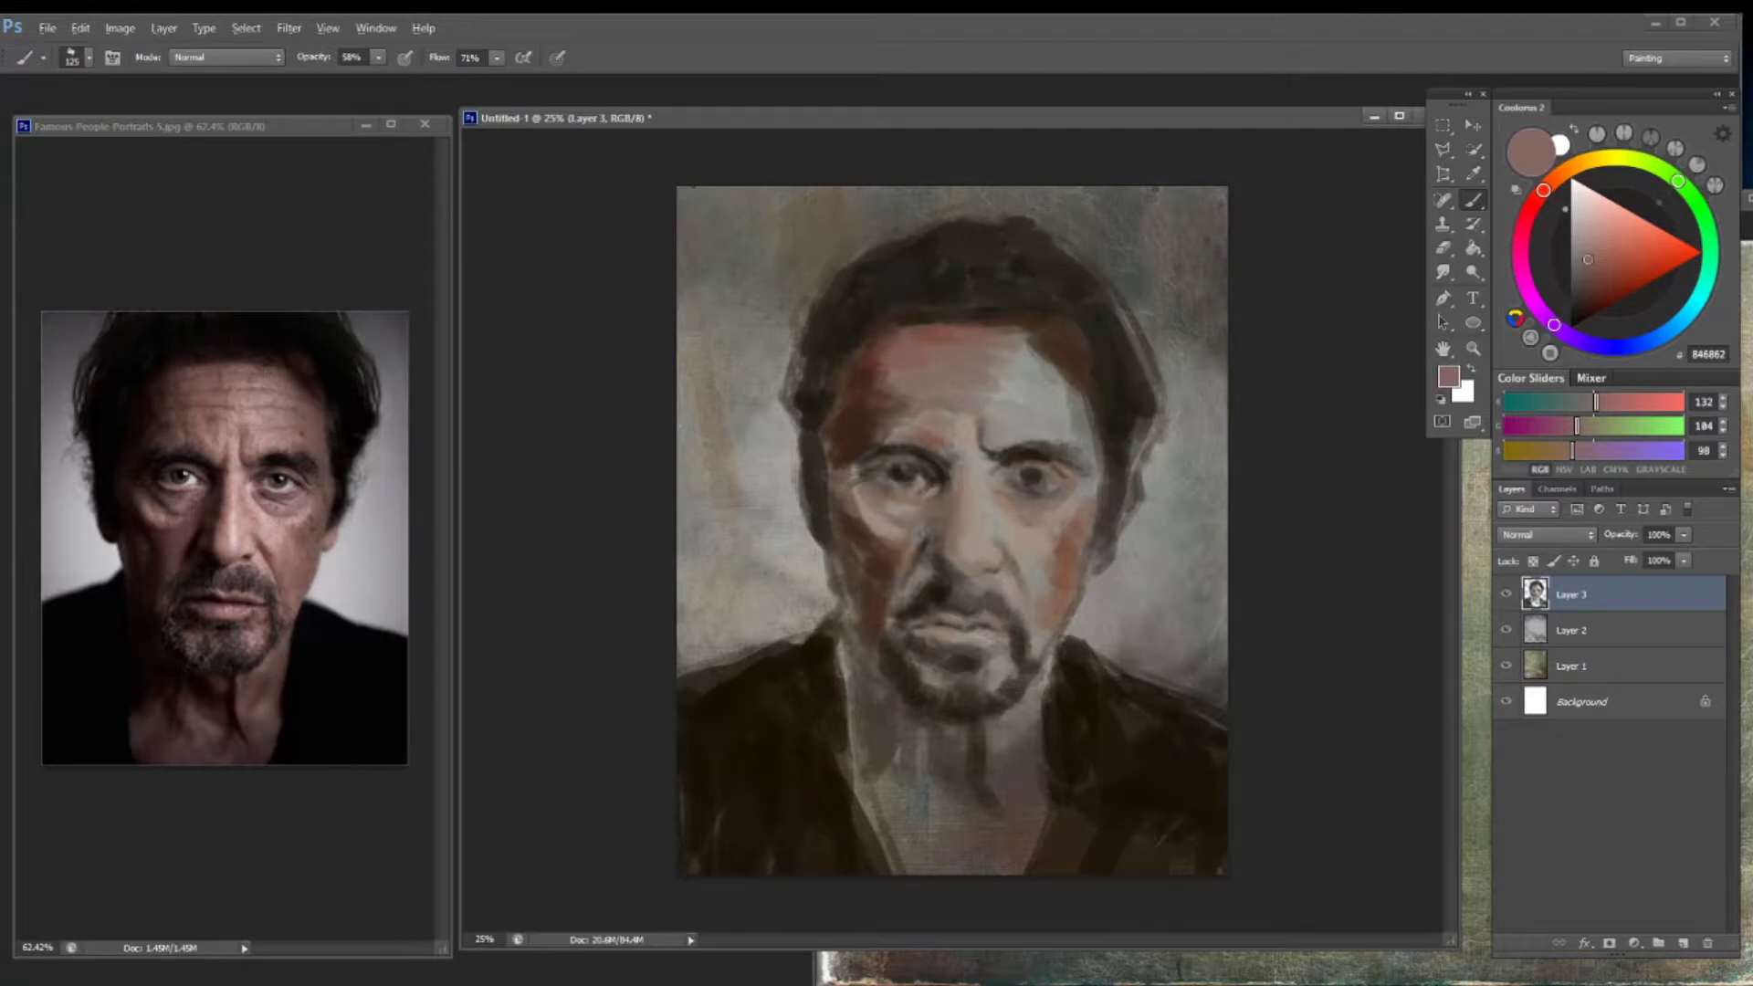
alt+click(1004, 360)
mouse_move(972, 370)
mouse_down()
mouse_move(1008, 340)
mouse_move(993, 378)
mouse_up()
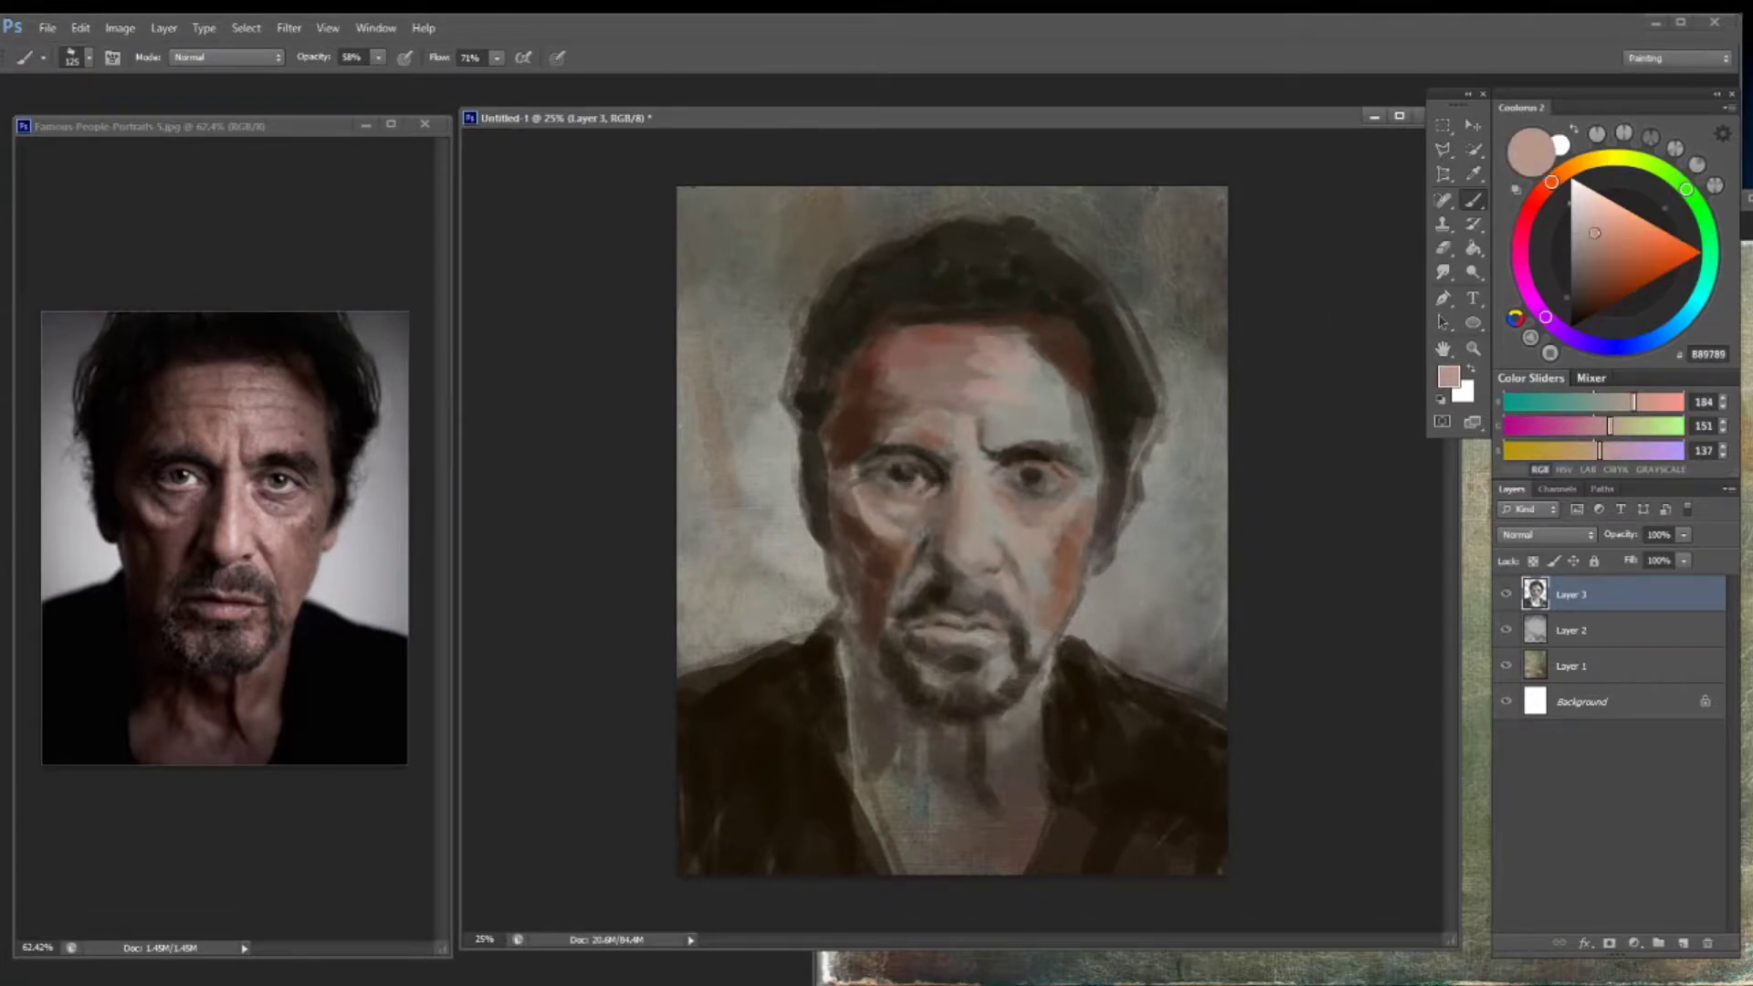
Paint muted pink above the right eyebrow and reddish brown, RGB 106, 66, 54, down the right cheek
alt+click(1027, 437)
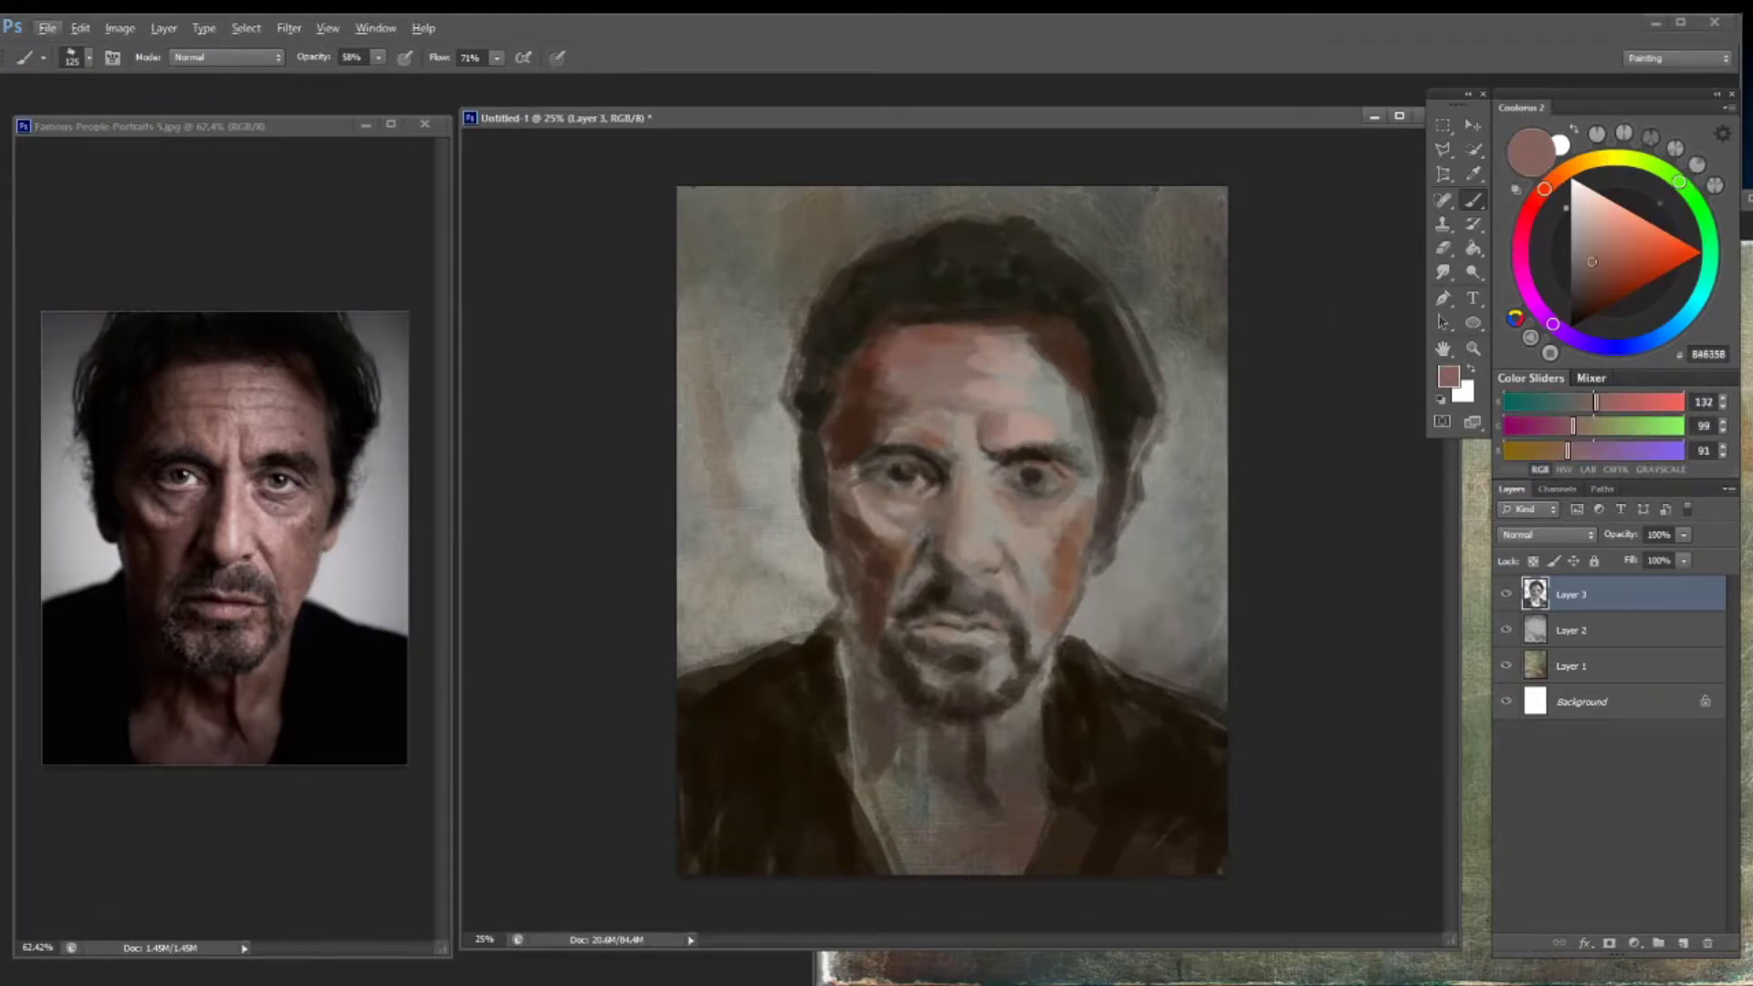
alt+click(1086, 479)
drag(1087, 474, 1063, 548)
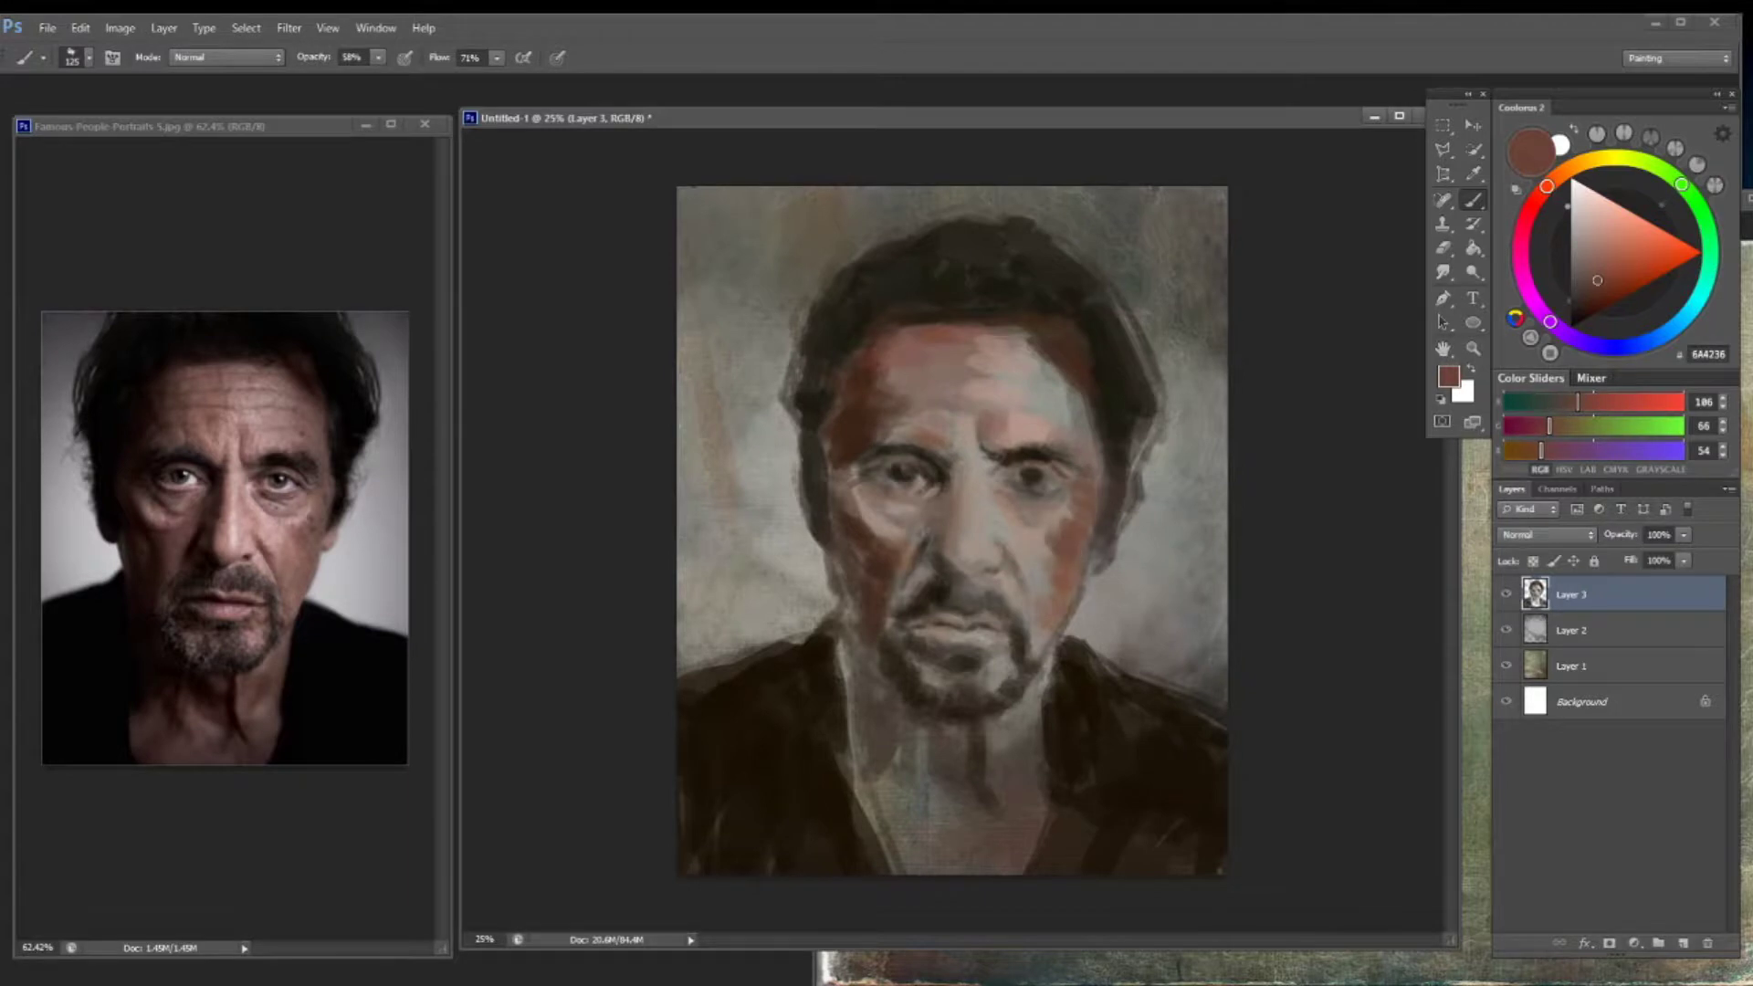
Reduce the brush to 70 px and paint sampled brown shading between the eyebrows
key(bracketleft)
key(bracketleft)
key(bracketleft)
key(bracketleft)
alt+click(813, 511)
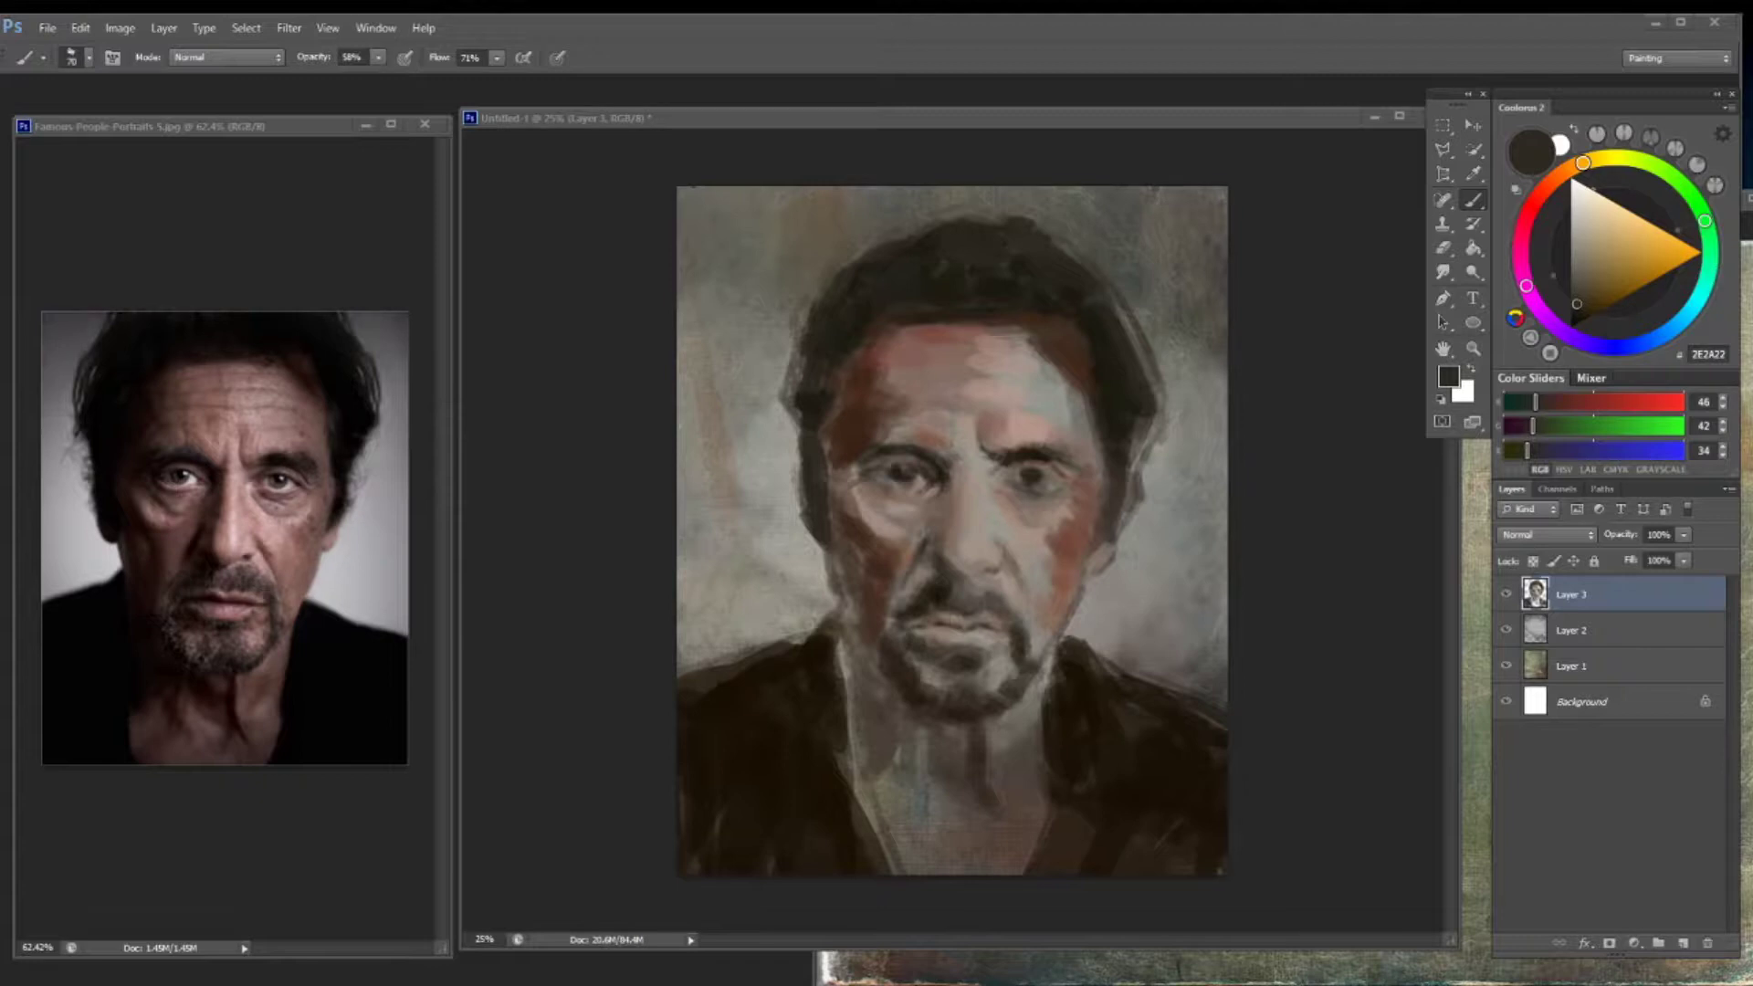
alt+click(986, 423)
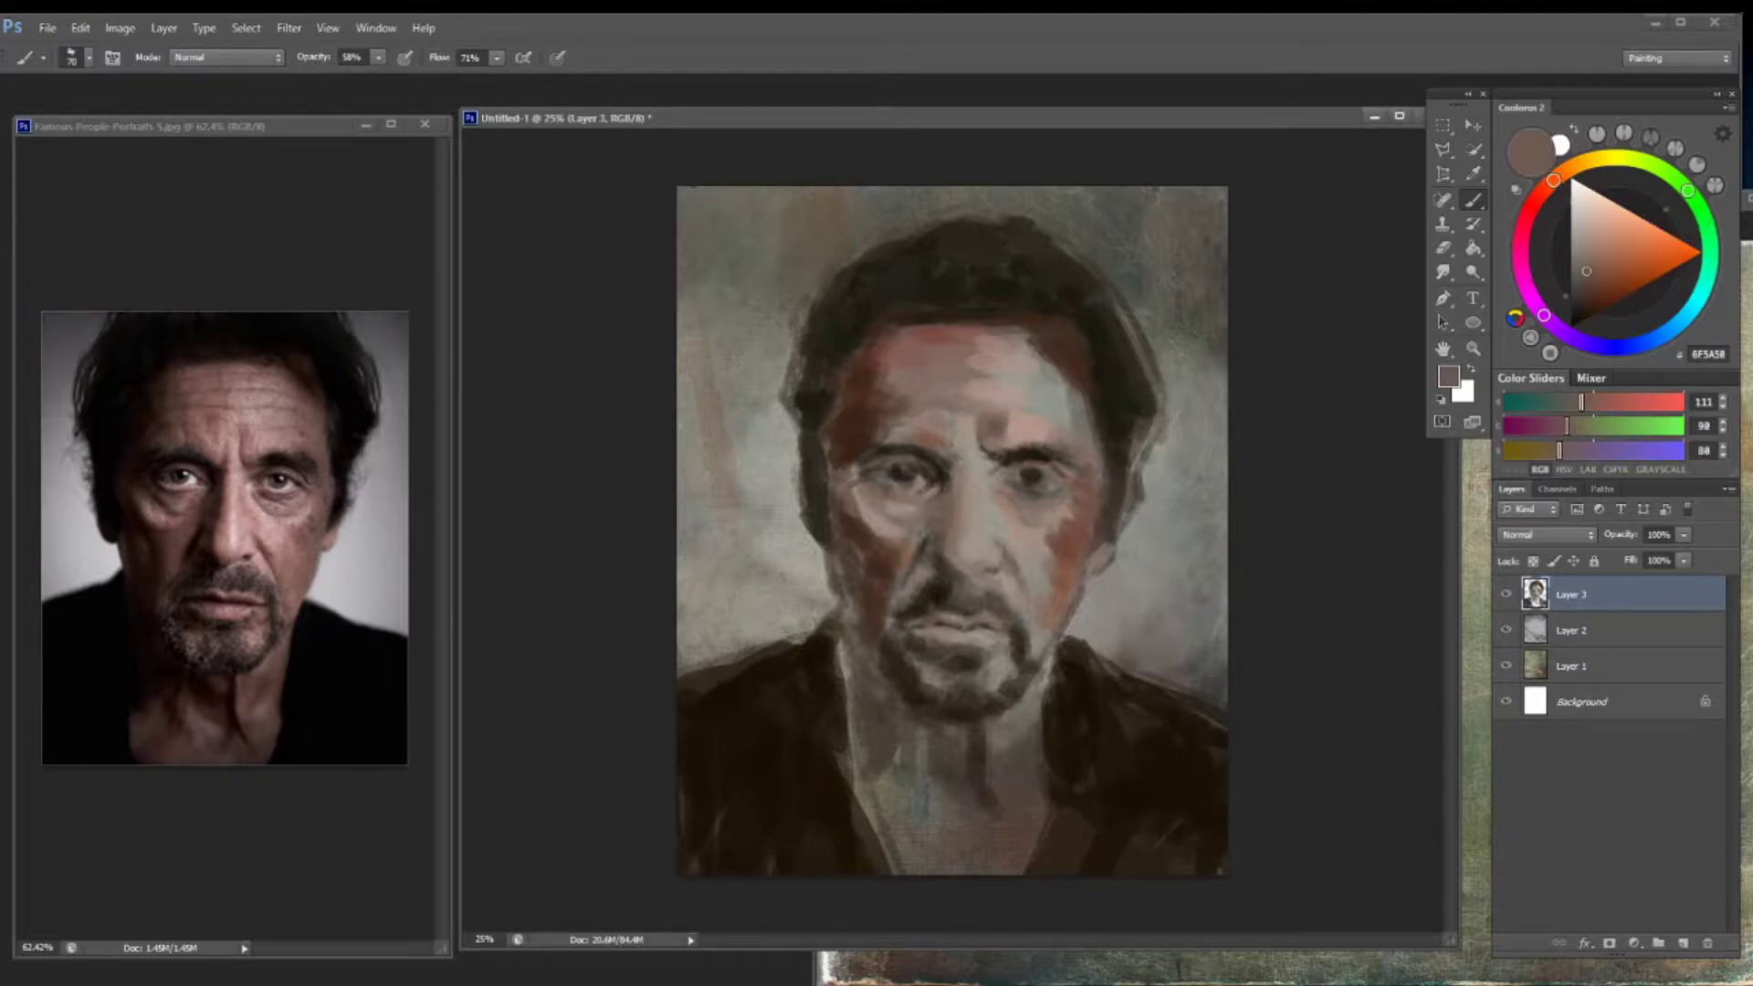
Define the eyelids and irises of both eyes with sampled dark browns
alt+click(1014, 470)
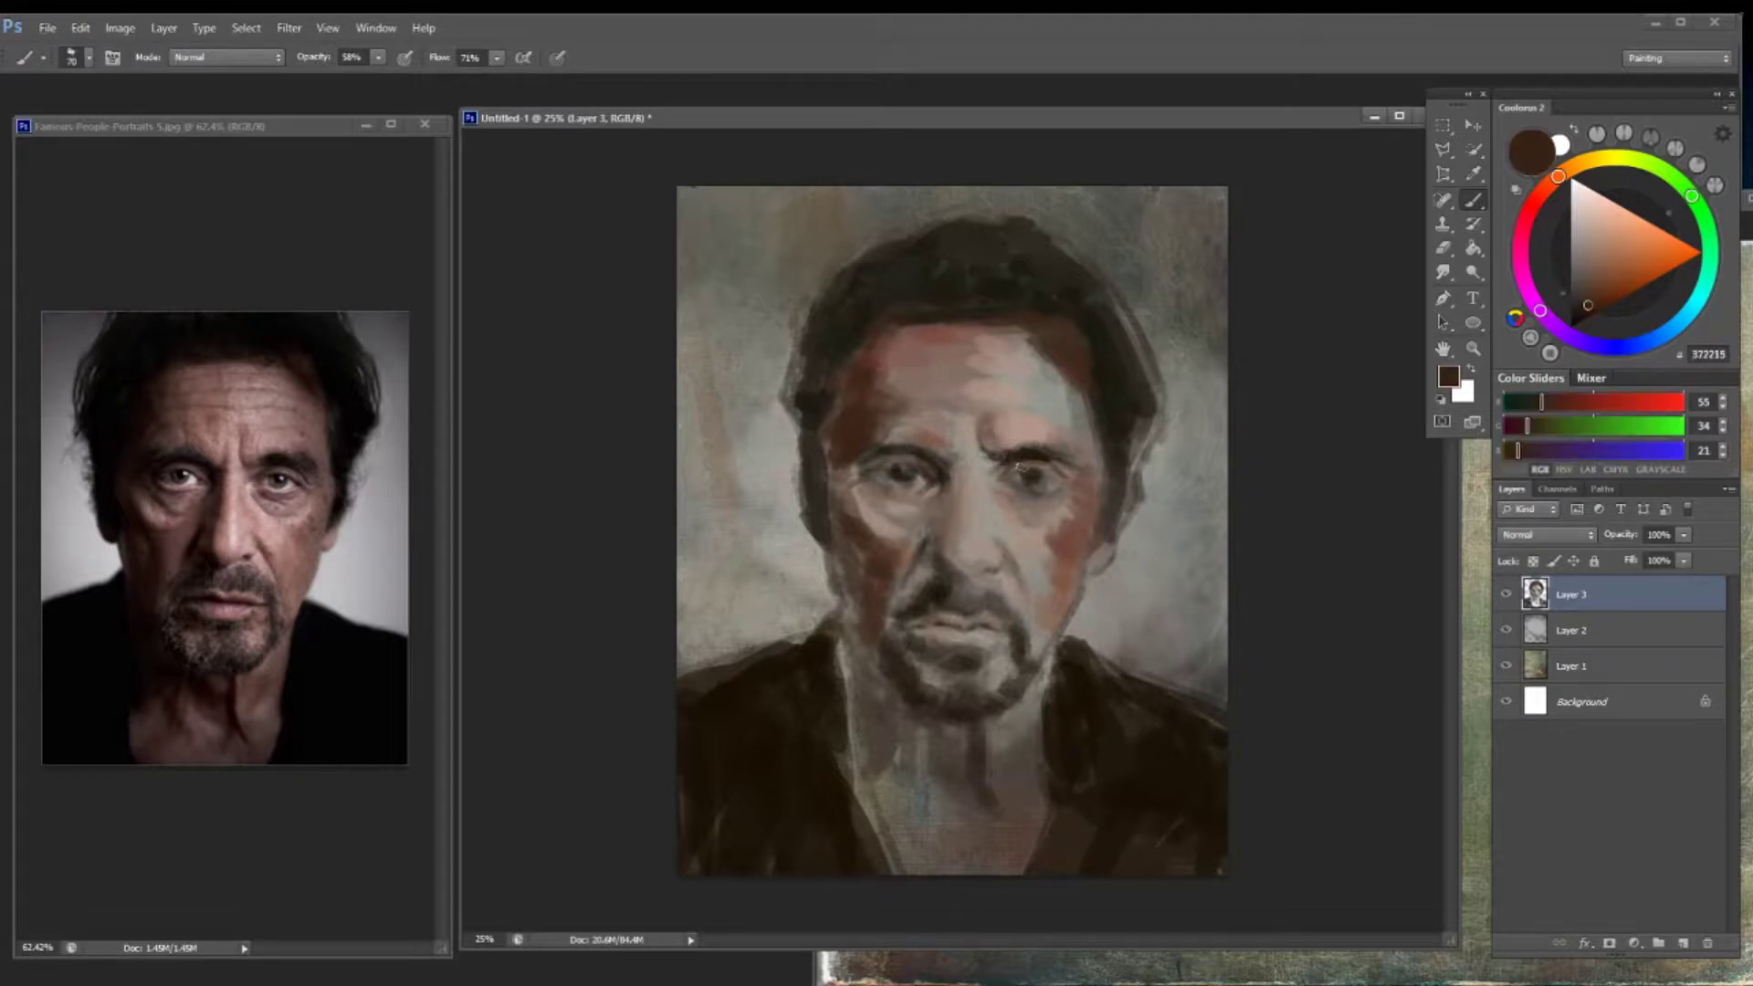
alt+click(872, 457)
mouse_move(890, 457)
mouse_down()
mouse_move(949, 462)
mouse_move(954, 489)
mouse_move(1048, 457)
mouse_move(1041, 484)
mouse_up()
alt+click(1032, 498)
drag(891, 471, 906, 481)
alt+click(899, 467)
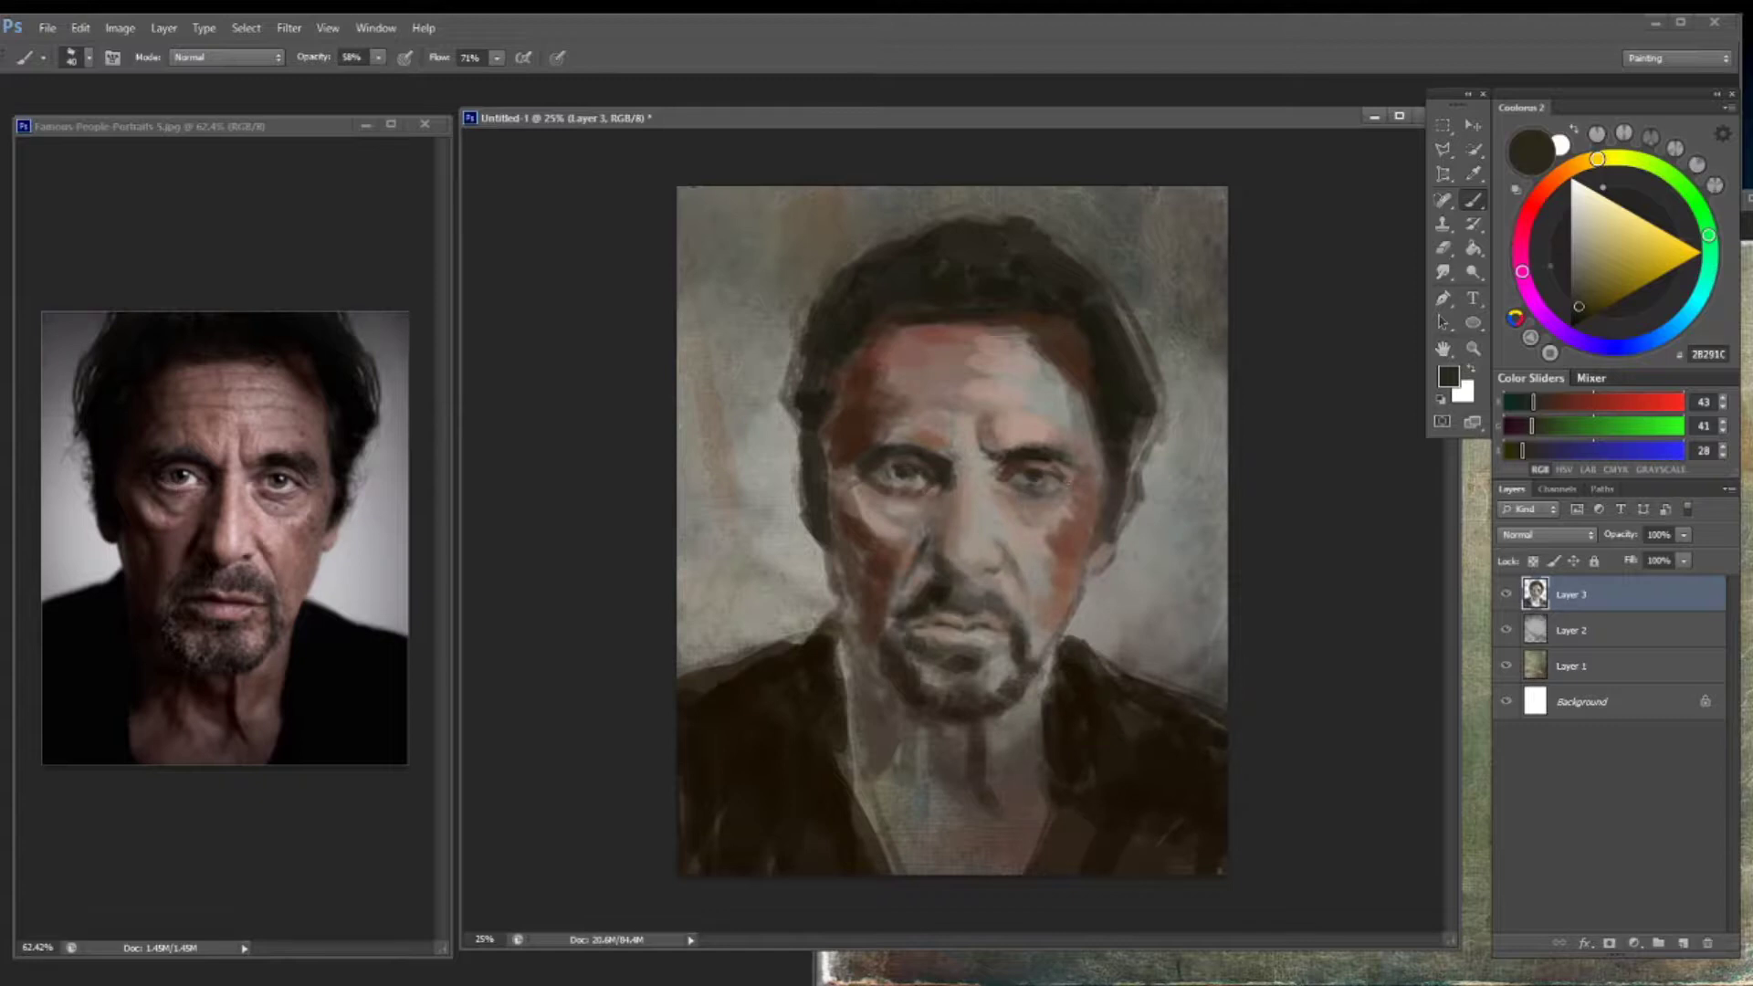
Reset the foreground colour to black and darken the pupils, upper lids and inner corners of both eyes
click(1571, 181)
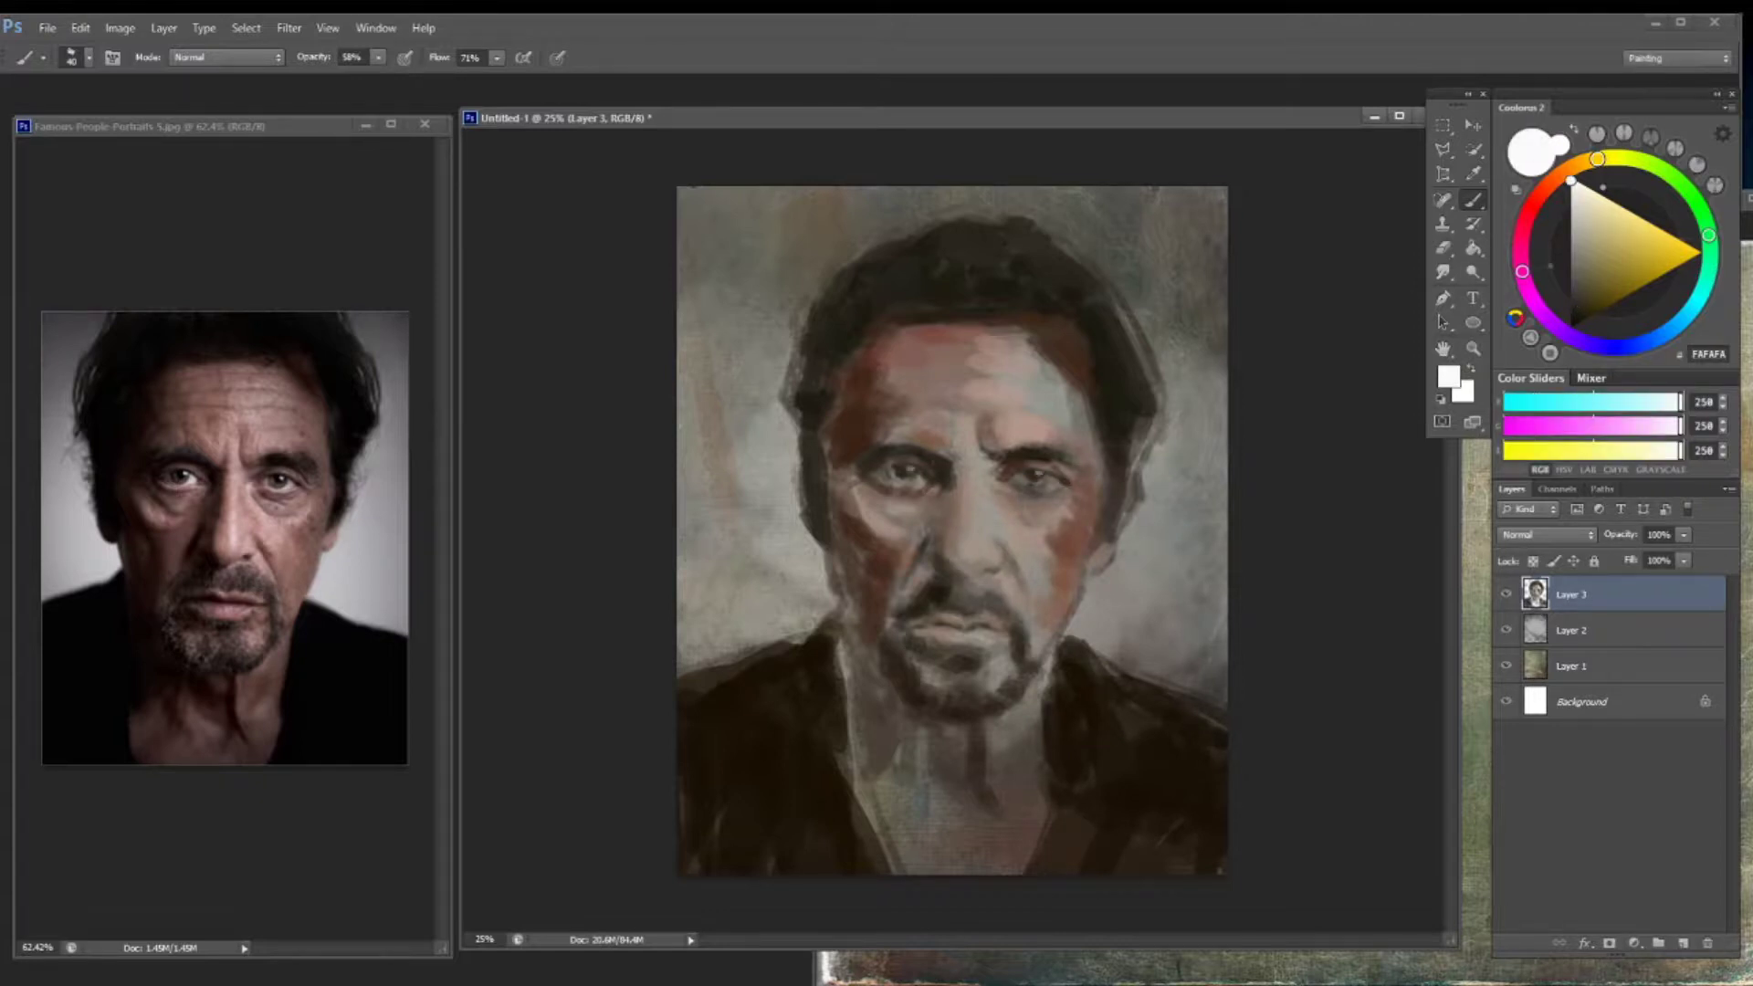
key(d)
click(903, 474)
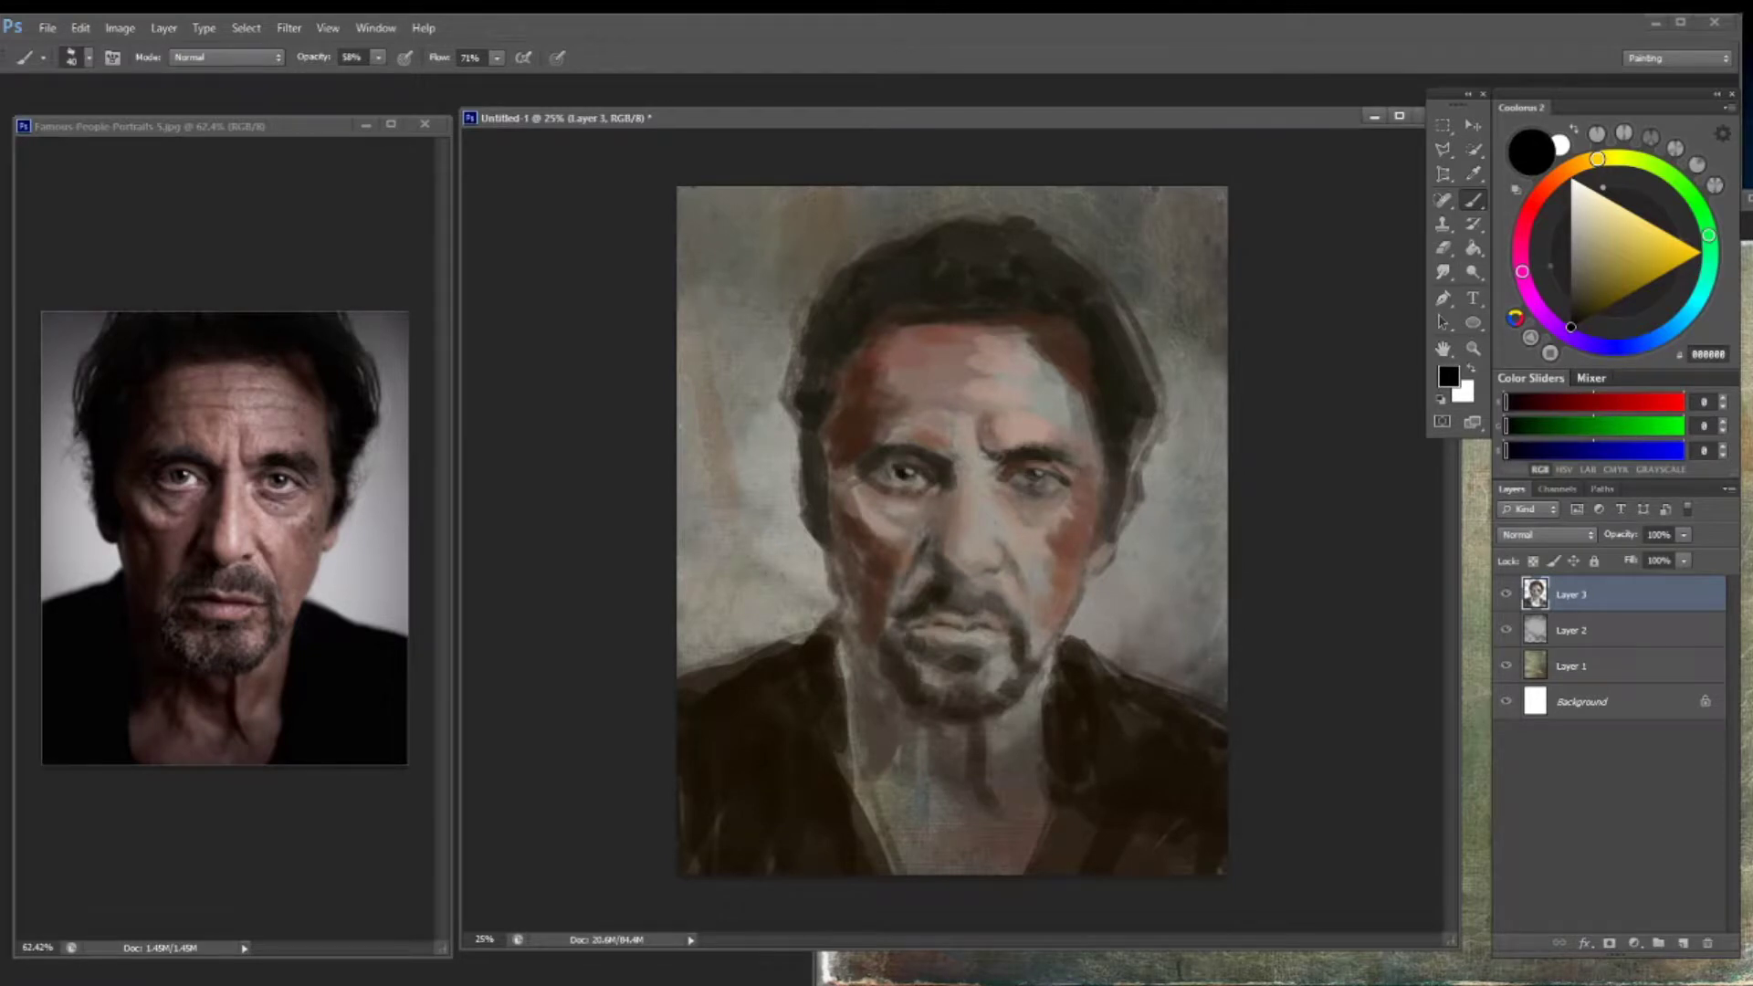
click(1030, 454)
click(922, 459)
mouse_move(941, 464)
mouse_down()
mouse_move(942, 493)
mouse_move(913, 453)
mouse_move(945, 449)
mouse_up()
click(898, 450)
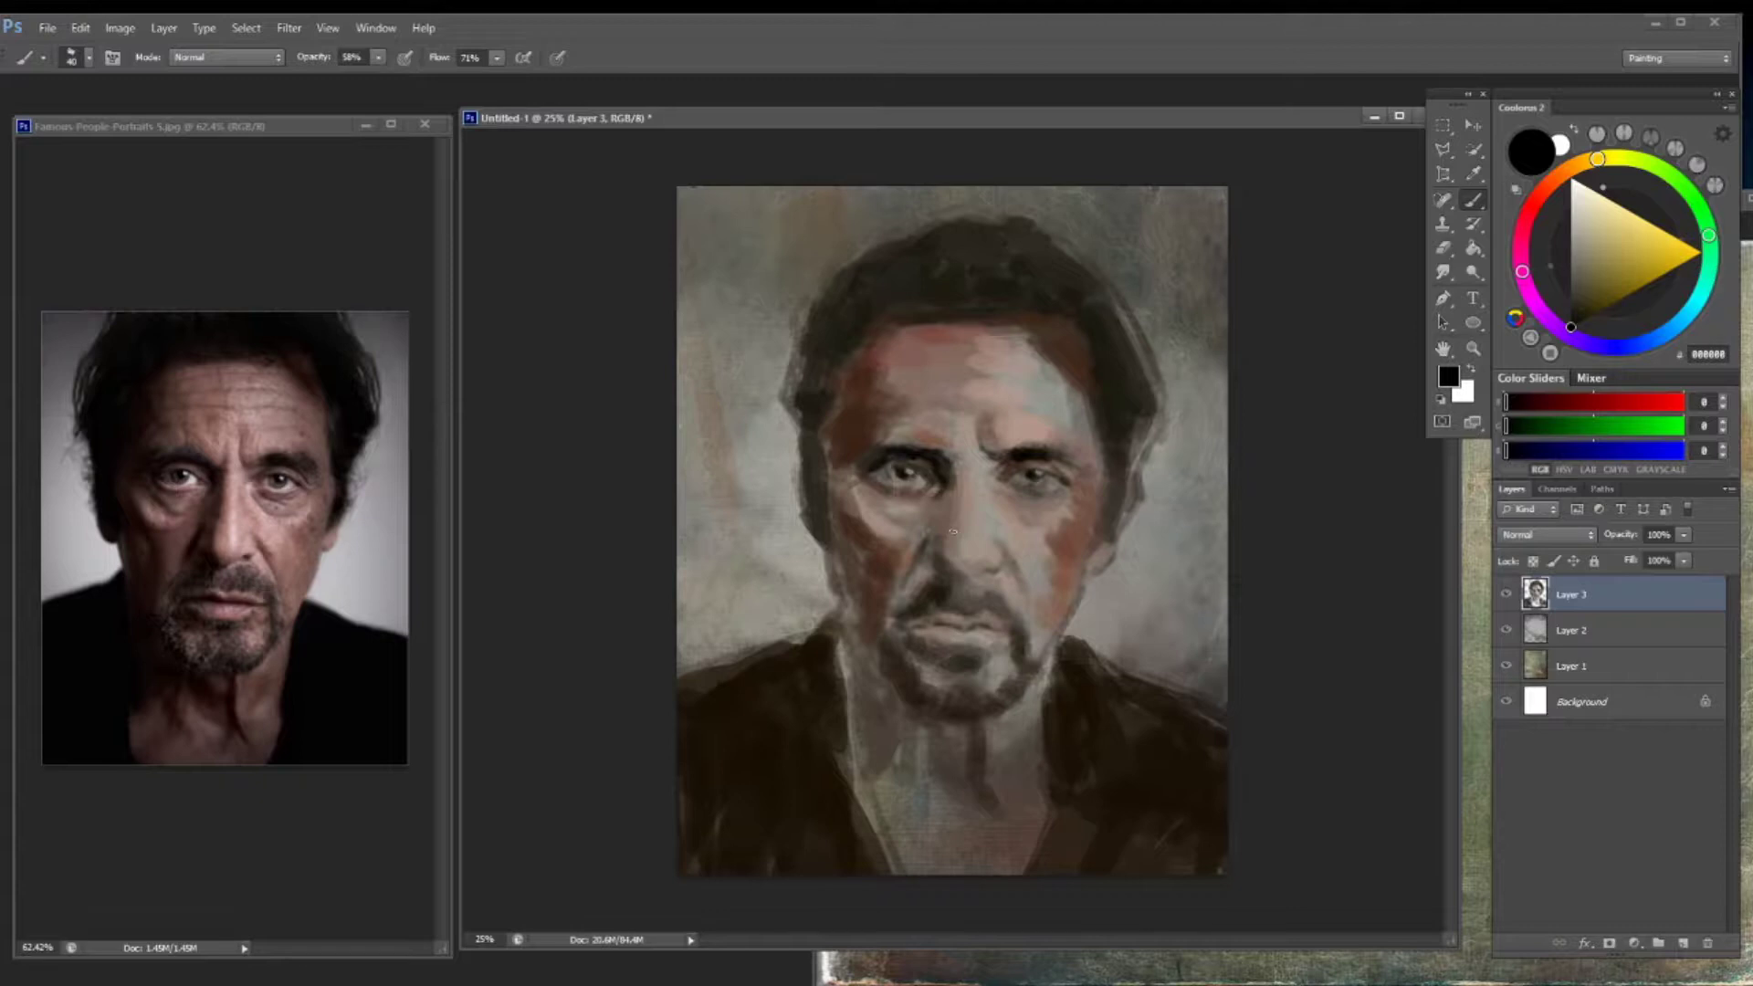
Paint black strokes through the hair, from the left sideburn up across the crown
mouse_move(812, 526)
mouse_down()
mouse_move(787, 365)
mouse_move(805, 329)
mouse_move(922, 285)
mouse_move(958, 305)
mouse_move(974, 269)
mouse_move(881, 285)
mouse_up()
drag(1018, 274, 986, 301)
mouse_move(899, 279)
mouse_down()
mouse_move(826, 324)
mouse_move(847, 303)
mouse_up()
mouse_move(946, 254)
mouse_down()
mouse_move(917, 273)
mouse_move(1023, 270)
mouse_move(1141, 429)
mouse_move(1121, 534)
mouse_move(1096, 292)
mouse_move(1027, 256)
mouse_move(882, 276)
mouse_move(871, 330)
mouse_move(820, 320)
mouse_up()
drag(913, 240, 858, 274)
drag(992, 226, 926, 260)
mouse_move(843, 640)
mouse_down()
mouse_move(838, 817)
mouse_move(876, 871)
mouse_up()
Fill the left shoulder and the left half of the jacket with black
drag(813, 675, 767, 694)
mouse_move(776, 680)
mouse_down()
mouse_move(680, 712)
mouse_move(776, 753)
mouse_up()
mouse_move(762, 721)
mouse_down()
mouse_move(694, 756)
mouse_move(680, 836)
mouse_up()
mouse_move(807, 762)
mouse_down()
mouse_move(731, 872)
mouse_move(680, 875)
mouse_up()
Fill the right shoulder and the right half of the jacket with black
mouse_move(1076, 676)
mouse_down()
mouse_move(1041, 776)
mouse_move(1045, 872)
mouse_up()
mouse_move(1077, 765)
mouse_down()
mouse_move(1084, 872)
mouse_move(1191, 872)
mouse_up()
drag(1141, 792, 1221, 867)
mouse_move(1100, 676)
mouse_down()
mouse_move(1109, 808)
mouse_move(1214, 721)
mouse_move(1223, 799)
mouse_up()
mouse_move(1068, 643)
mouse_down()
mouse_move(1182, 721)
mouse_move(1174, 766)
mouse_up()
drag(1123, 838, 1171, 871)
Darken the shadow under the chin and the inner edges of both collars with black
mouse_move(973, 722)
mouse_down()
mouse_move(969, 800)
mouse_move(1013, 721)
mouse_up()
drag(897, 671, 958, 717)
mouse_move(838, 637)
mouse_down()
mouse_move(843, 686)
mouse_move(843, 617)
mouse_move(849, 808)
mouse_up()
drag(826, 708, 856, 874)
drag(1054, 648, 1048, 872)
Shade the left side of the neck and the left jaw edge with a sampled reddish brown
alt+click(862, 675)
mouse_move(853, 644)
mouse_down()
mouse_move(867, 730)
mouse_move(959, 767)
mouse_up()
drag(859, 717, 899, 785)
mouse_move(849, 676)
mouse_down()
mouse_move(881, 594)
mouse_move(844, 475)
mouse_move(863, 351)
mouse_move(826, 497)
mouse_up()
Extend the dark hair tones over the left sideburn, temple and hairline with sampled darks
alt+click(813, 429)
drag(820, 425, 801, 451)
alt+click(808, 424)
drag(858, 343, 821, 430)
drag(854, 356, 831, 464)
mouse_move(872, 327)
mouse_down()
mouse_move(833, 343)
mouse_move(959, 266)
mouse_up()
Glaze reddish brown, RGB 100, 55, 41, under both eyes and over the cheeks
alt+click(890, 395)
mouse_move(890, 497)
mouse_down()
mouse_move(932, 502)
mouse_move(904, 513)
mouse_move(929, 519)
mouse_move(1059, 508)
mouse_move(1013, 505)
mouse_up()
drag(1033, 509, 1068, 522)
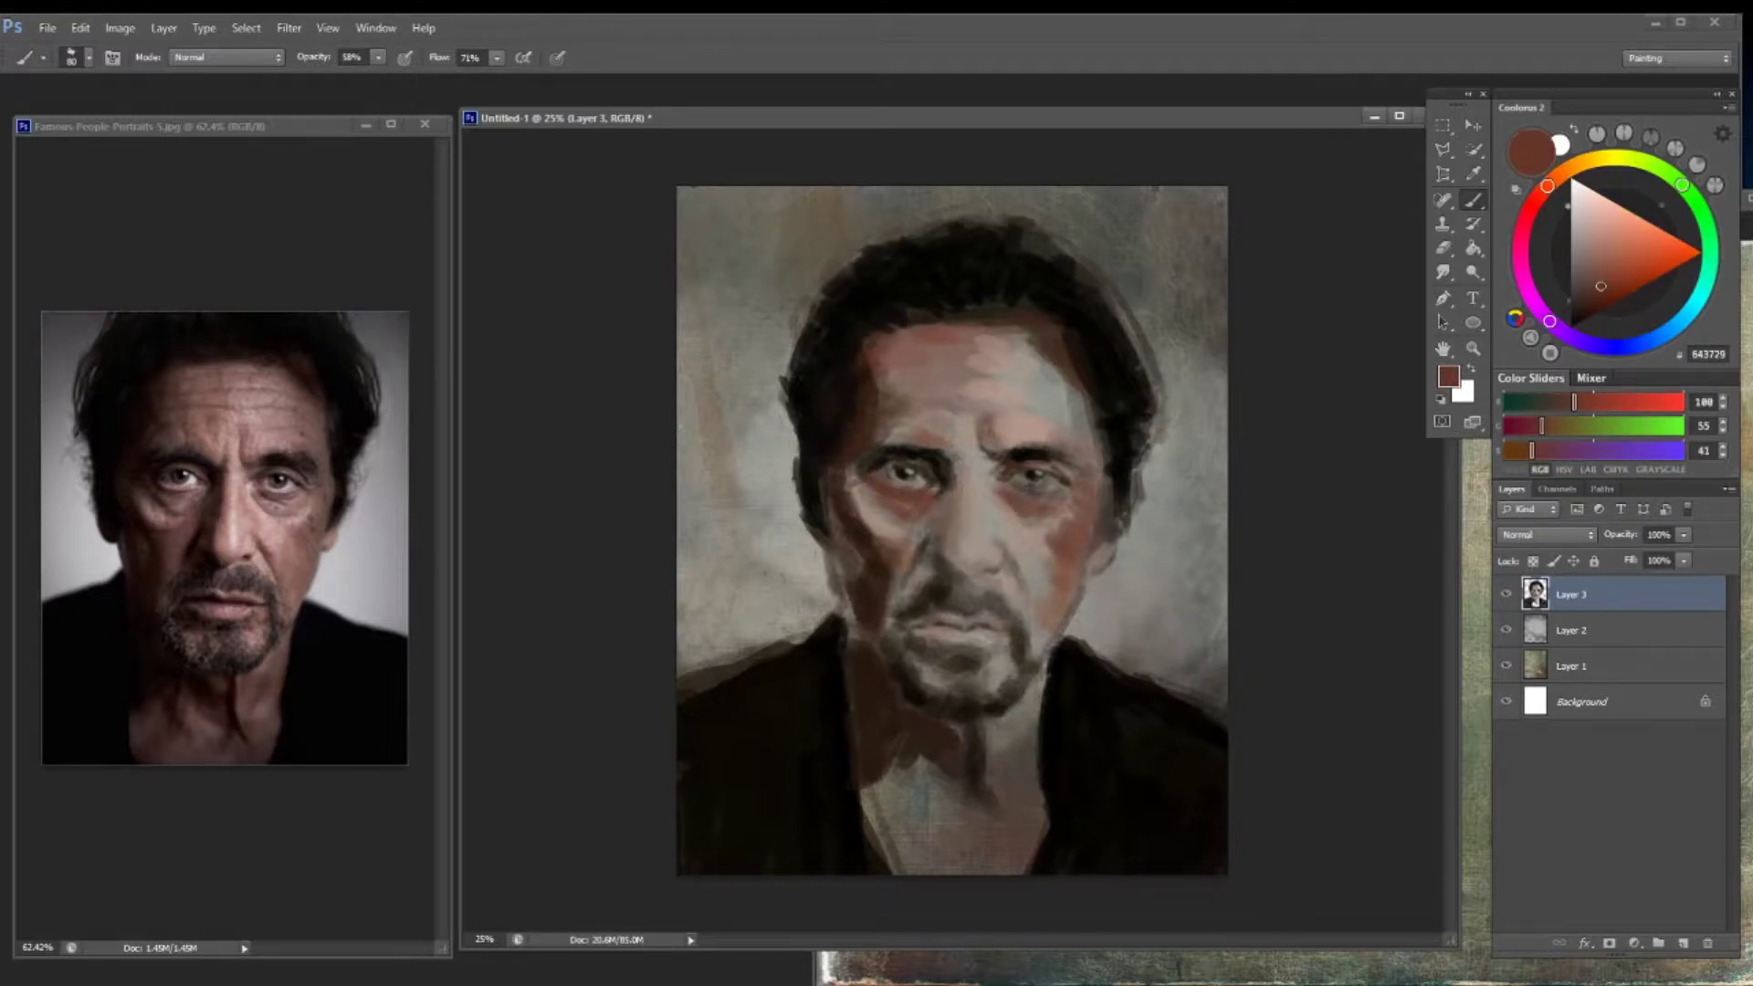
mouse_move(1039, 610)
mouse_down()
mouse_move(978, 488)
mouse_move(931, 452)
mouse_up()
Sample skin tones on the nose and blend them over the nose tip and left nostril area
alt+click(1004, 539)
alt+click(968, 516)
drag(999, 548, 922, 612)
alt+click(989, 527)
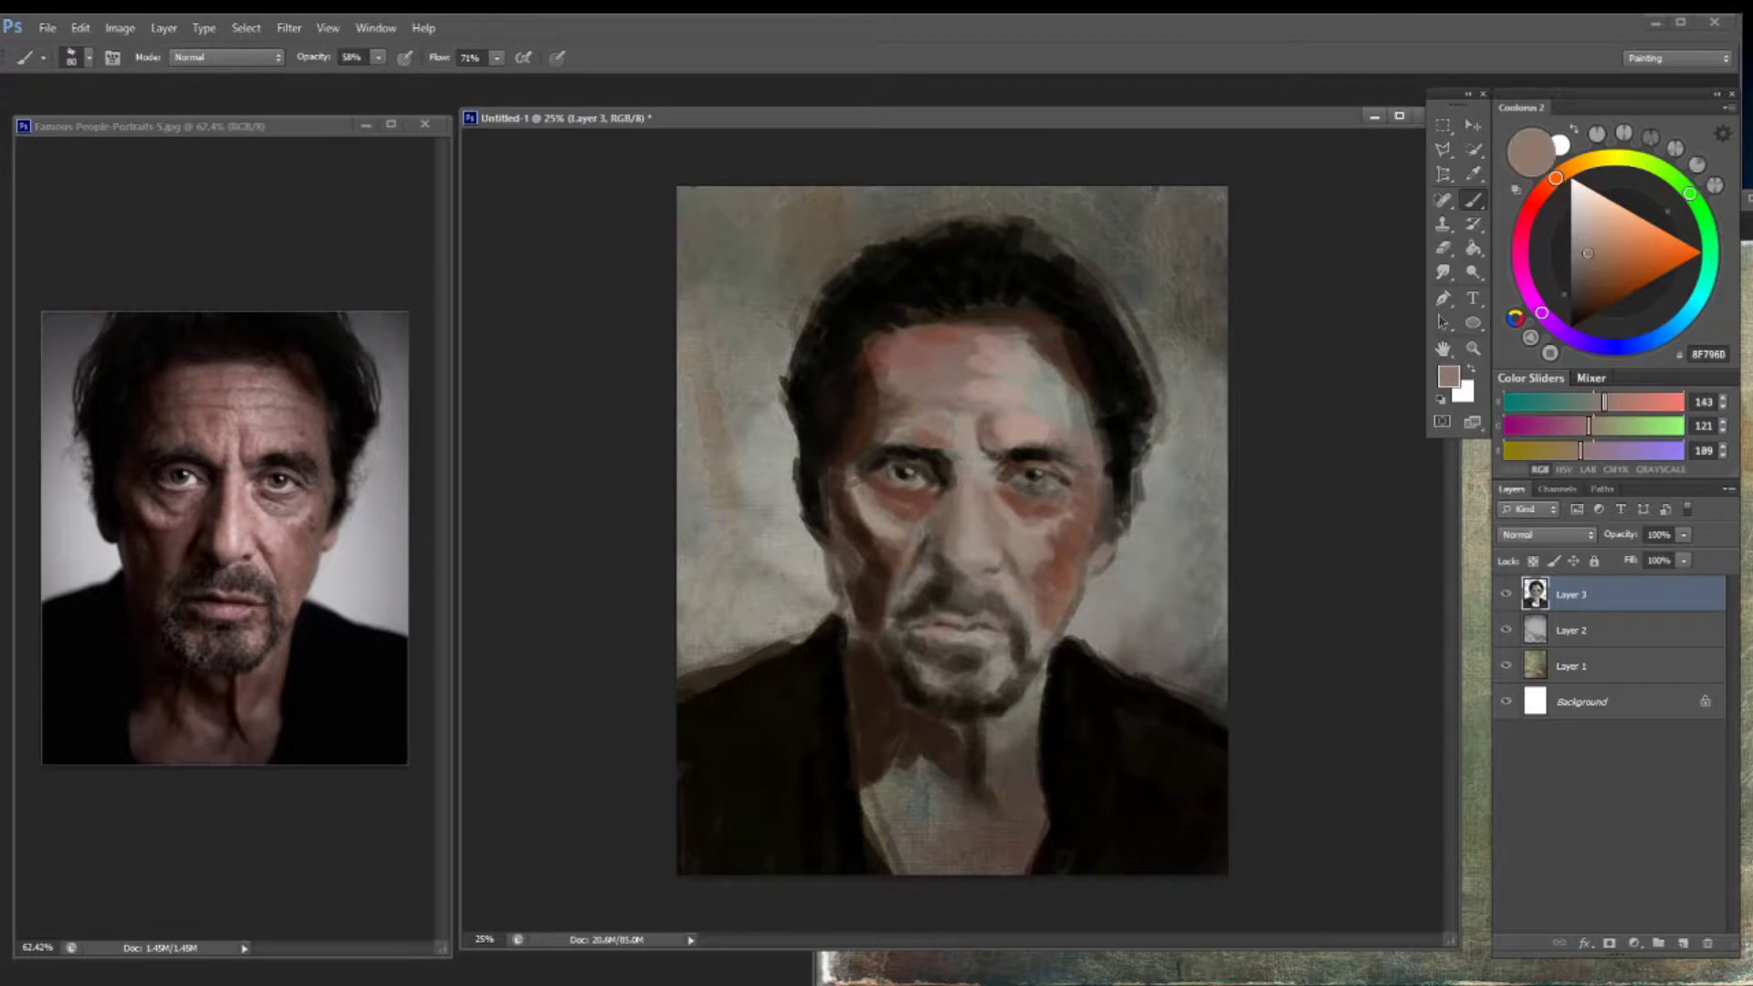
Blend sampled warm skin tones below the left eye and across the right cheek
alt+click(908, 502)
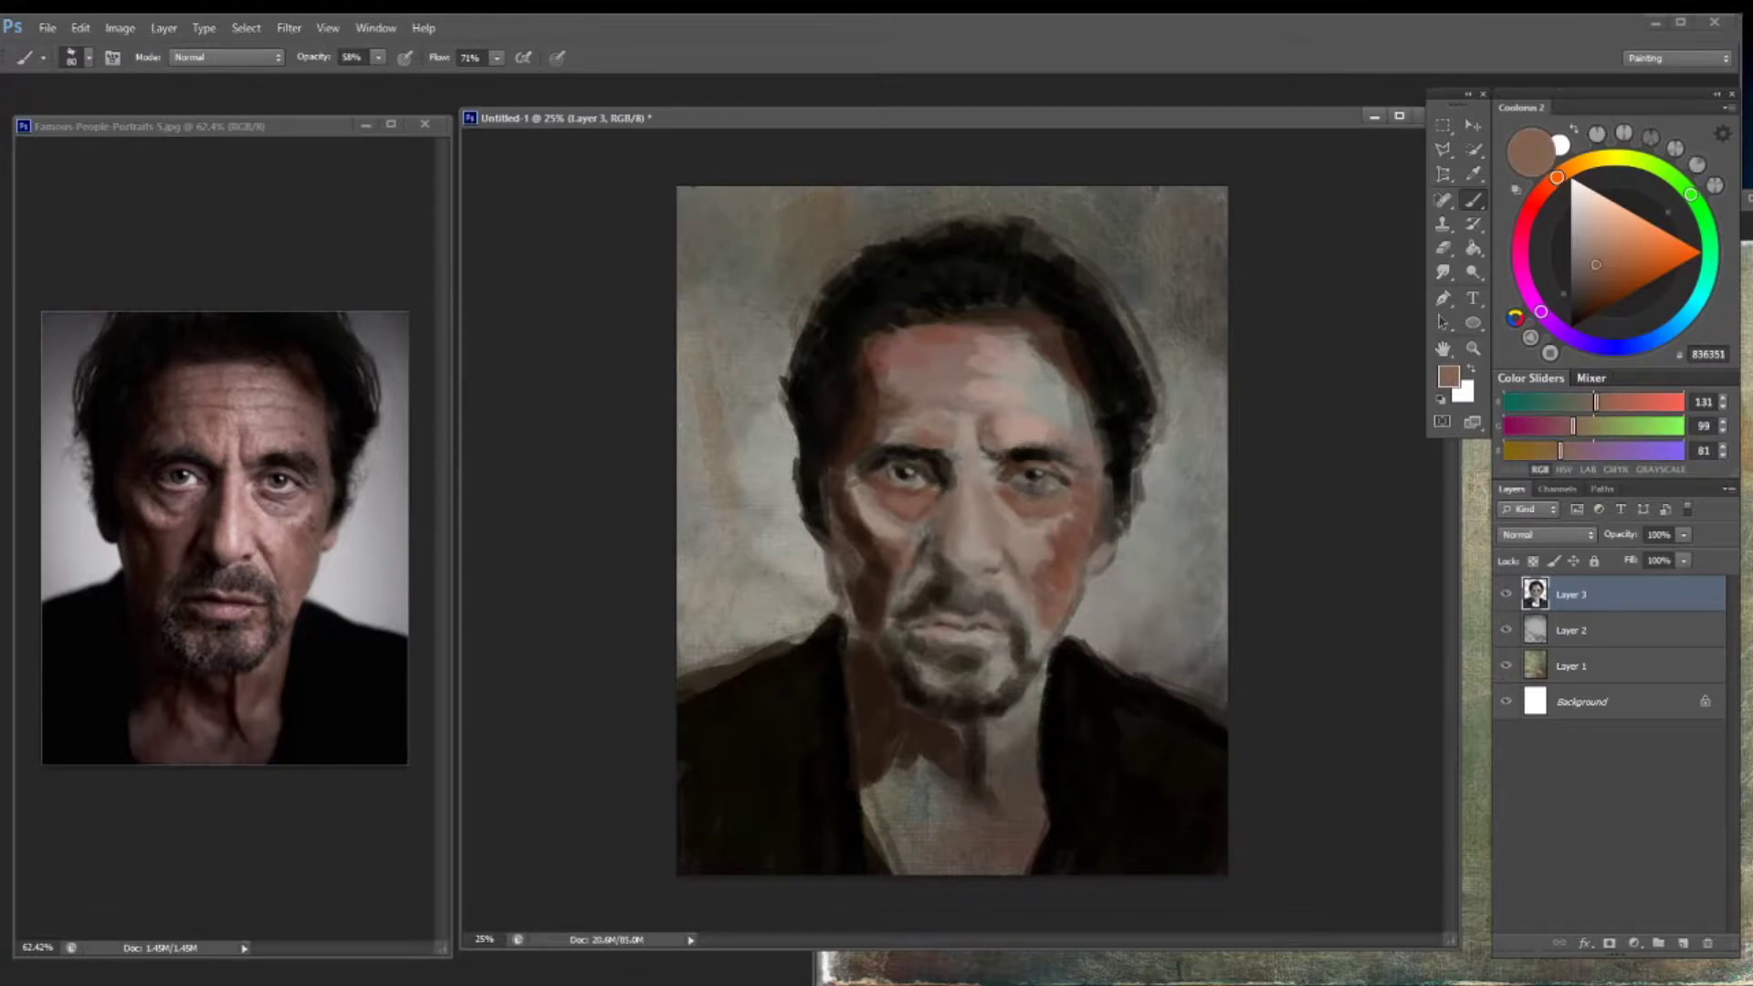
alt+click(1059, 548)
alt+click(1049, 589)
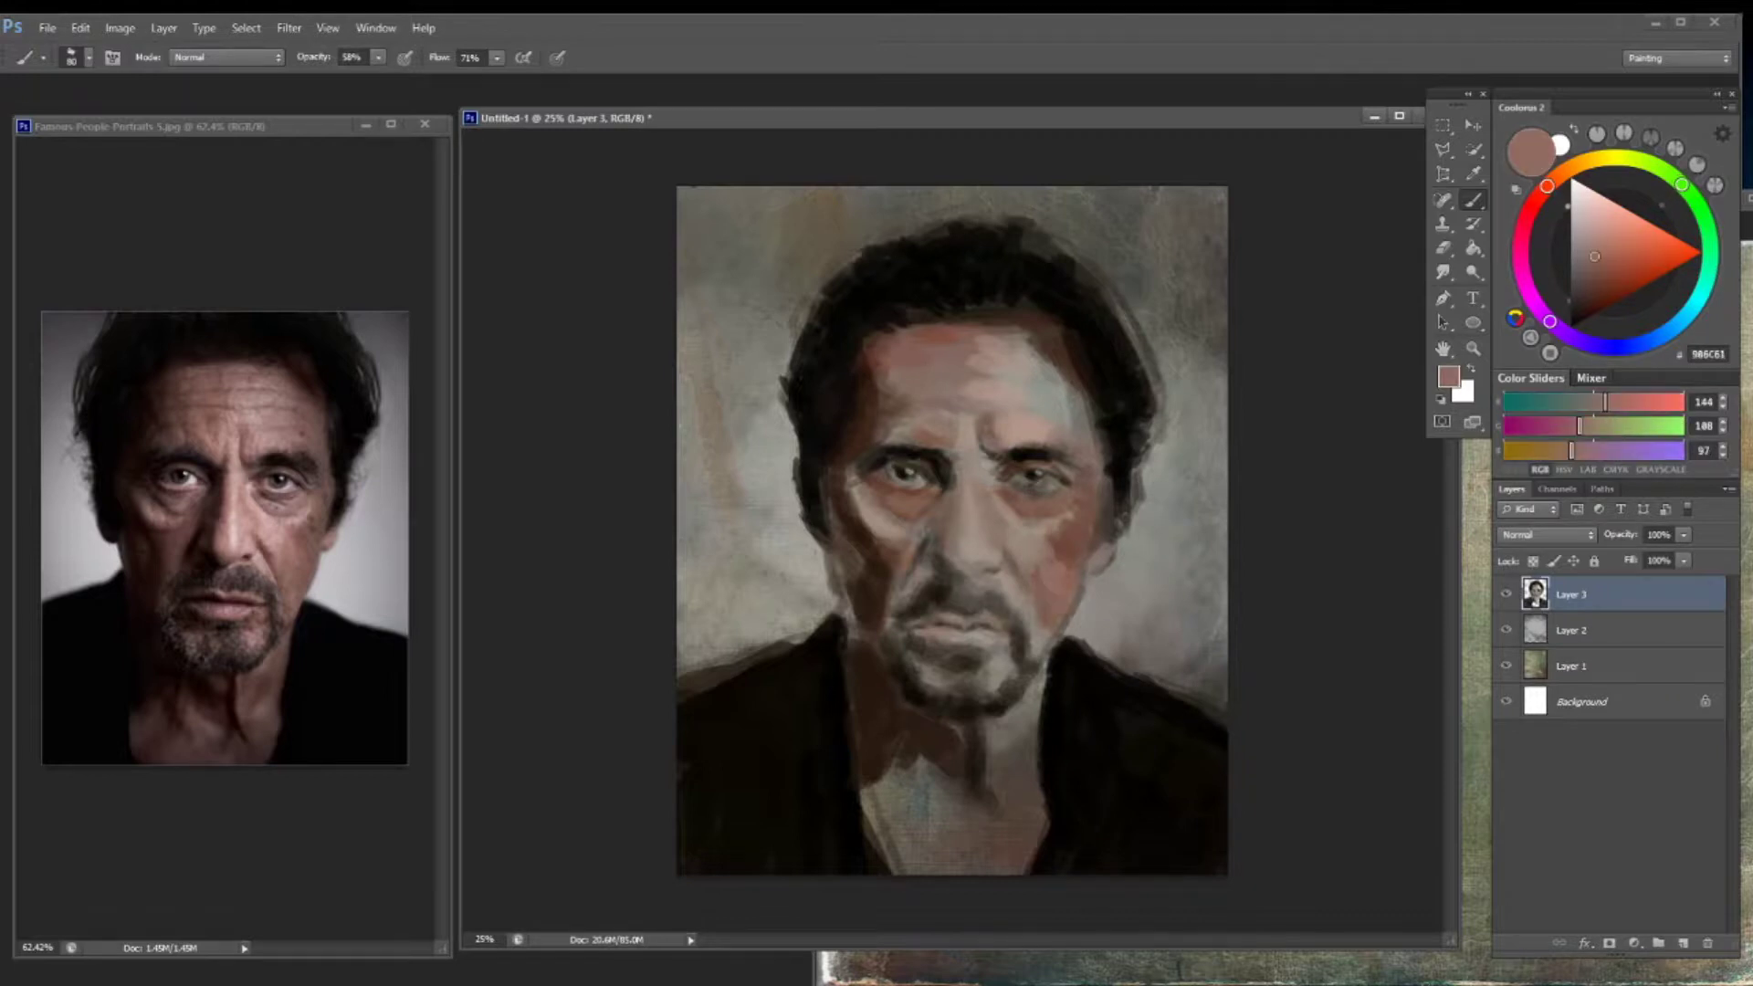
Warm the right side of the forehead with sampled reddish tones and lighten the nose ridge with a smaller brush
alt+click(1059, 384)
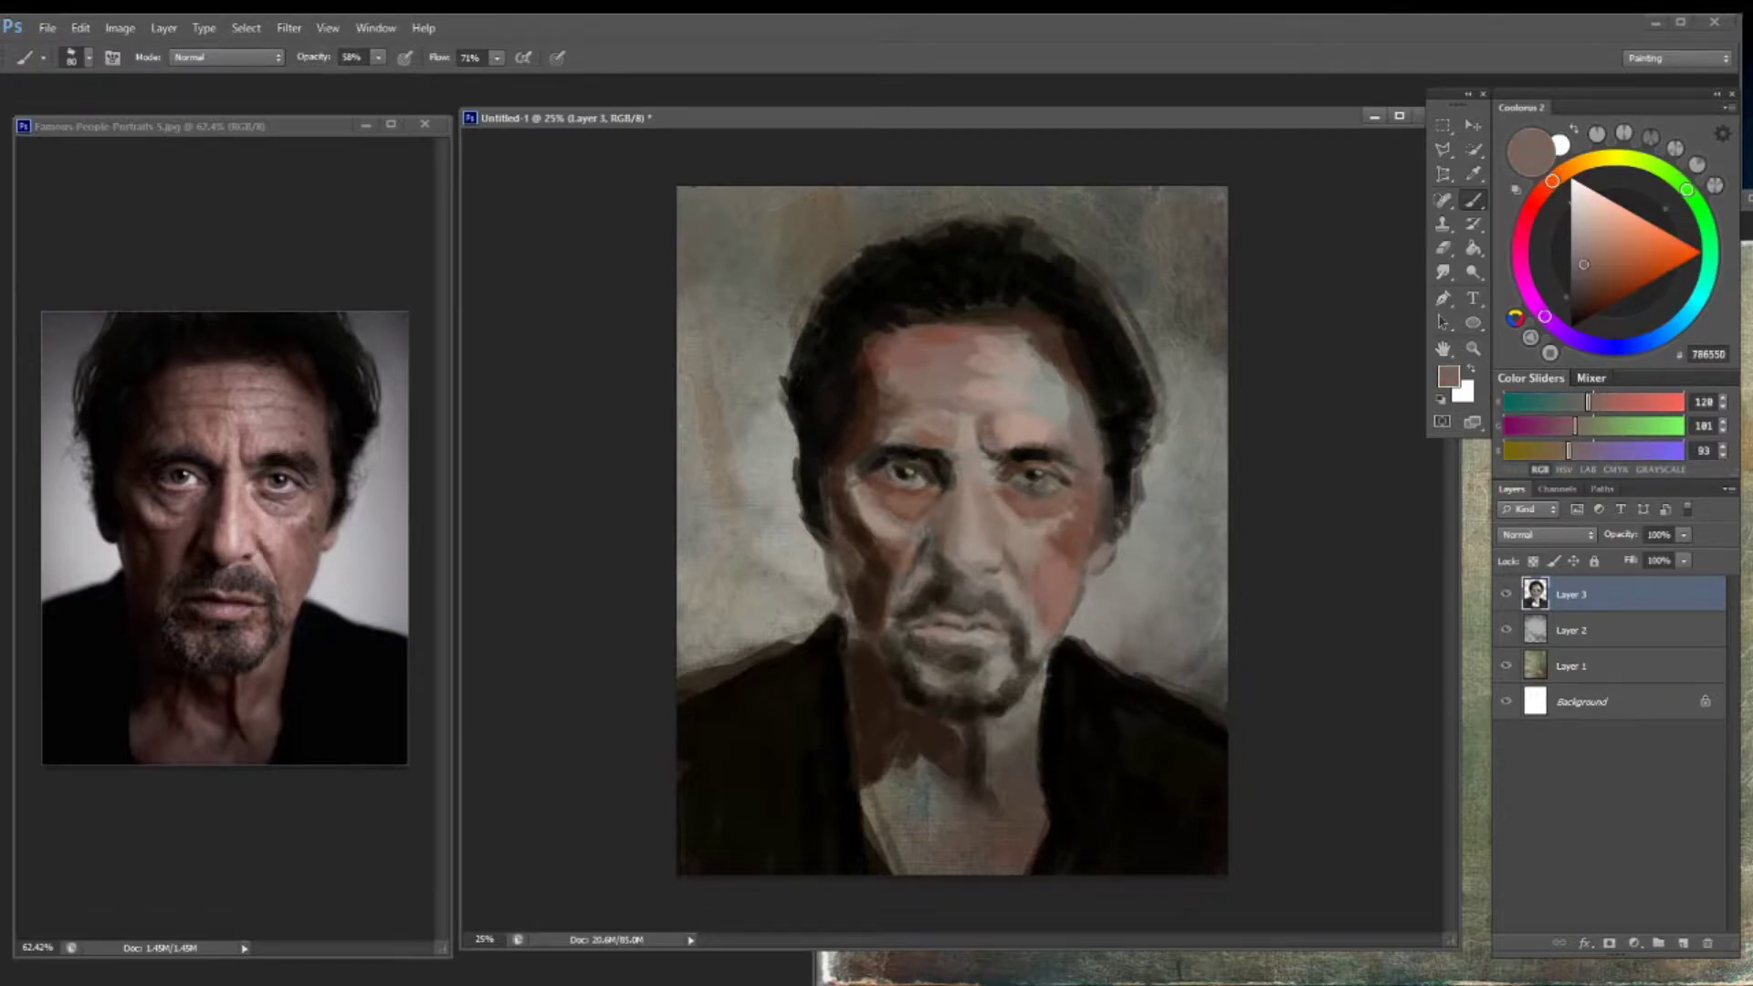
alt+click(1038, 398)
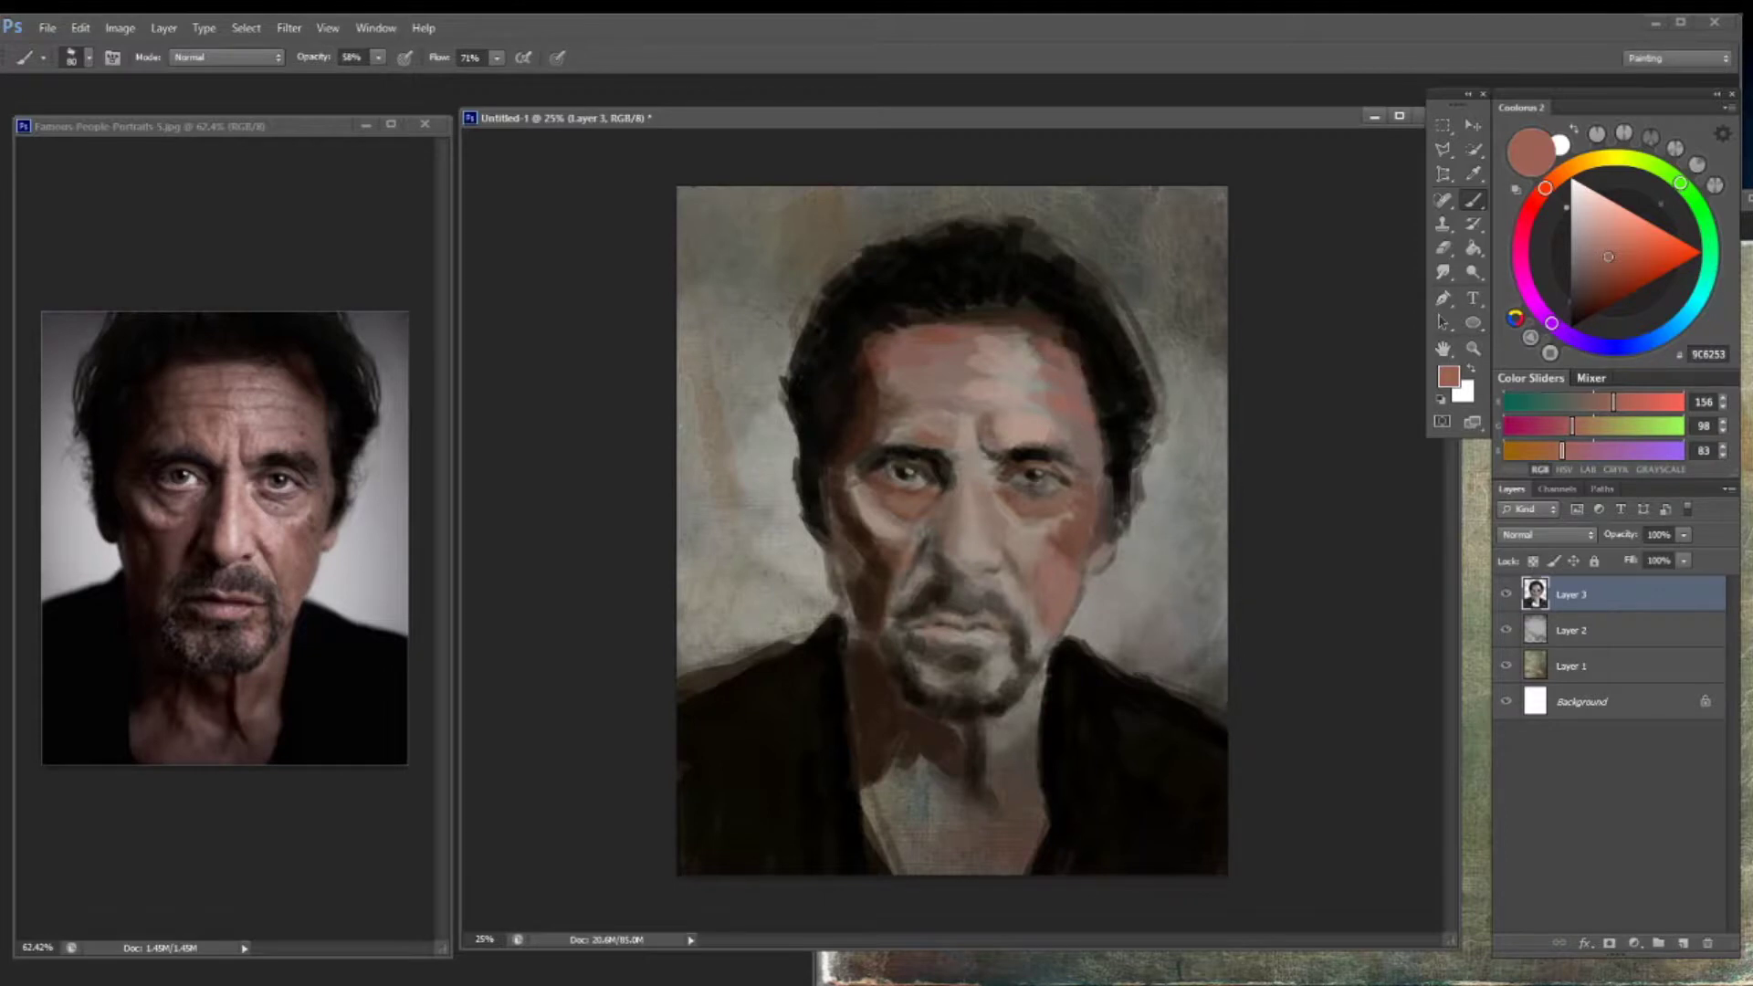
alt+click(1026, 441)
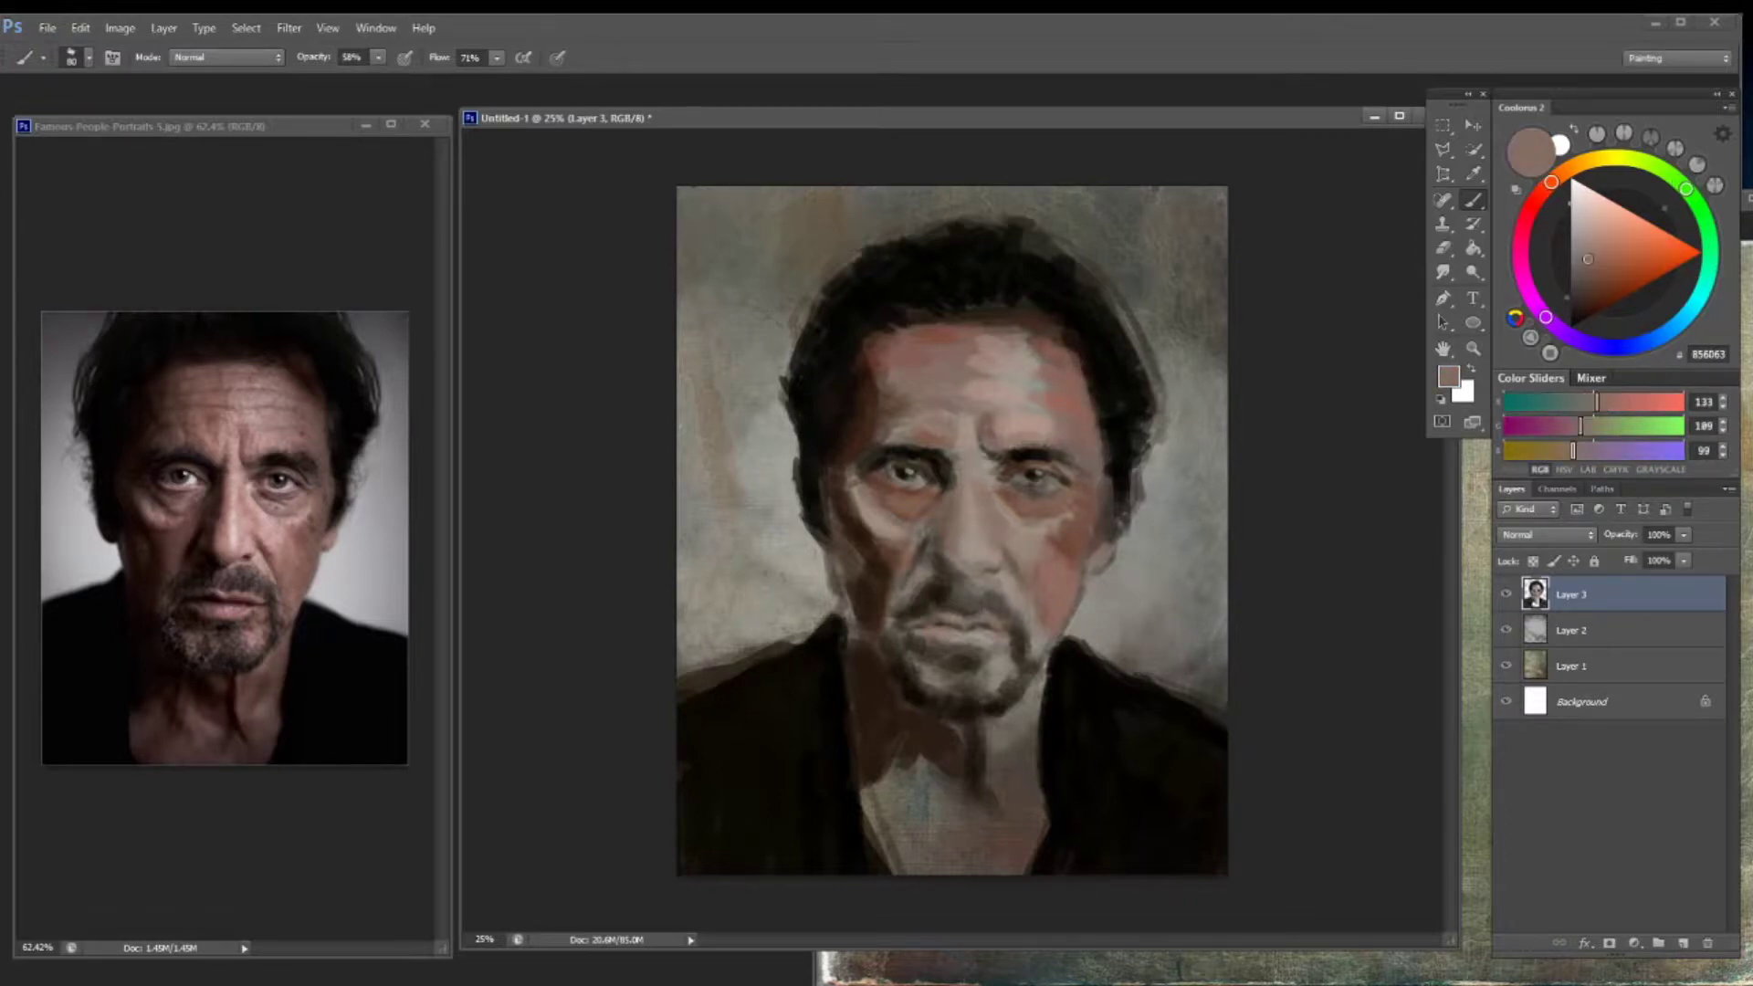
alt+click(985, 540)
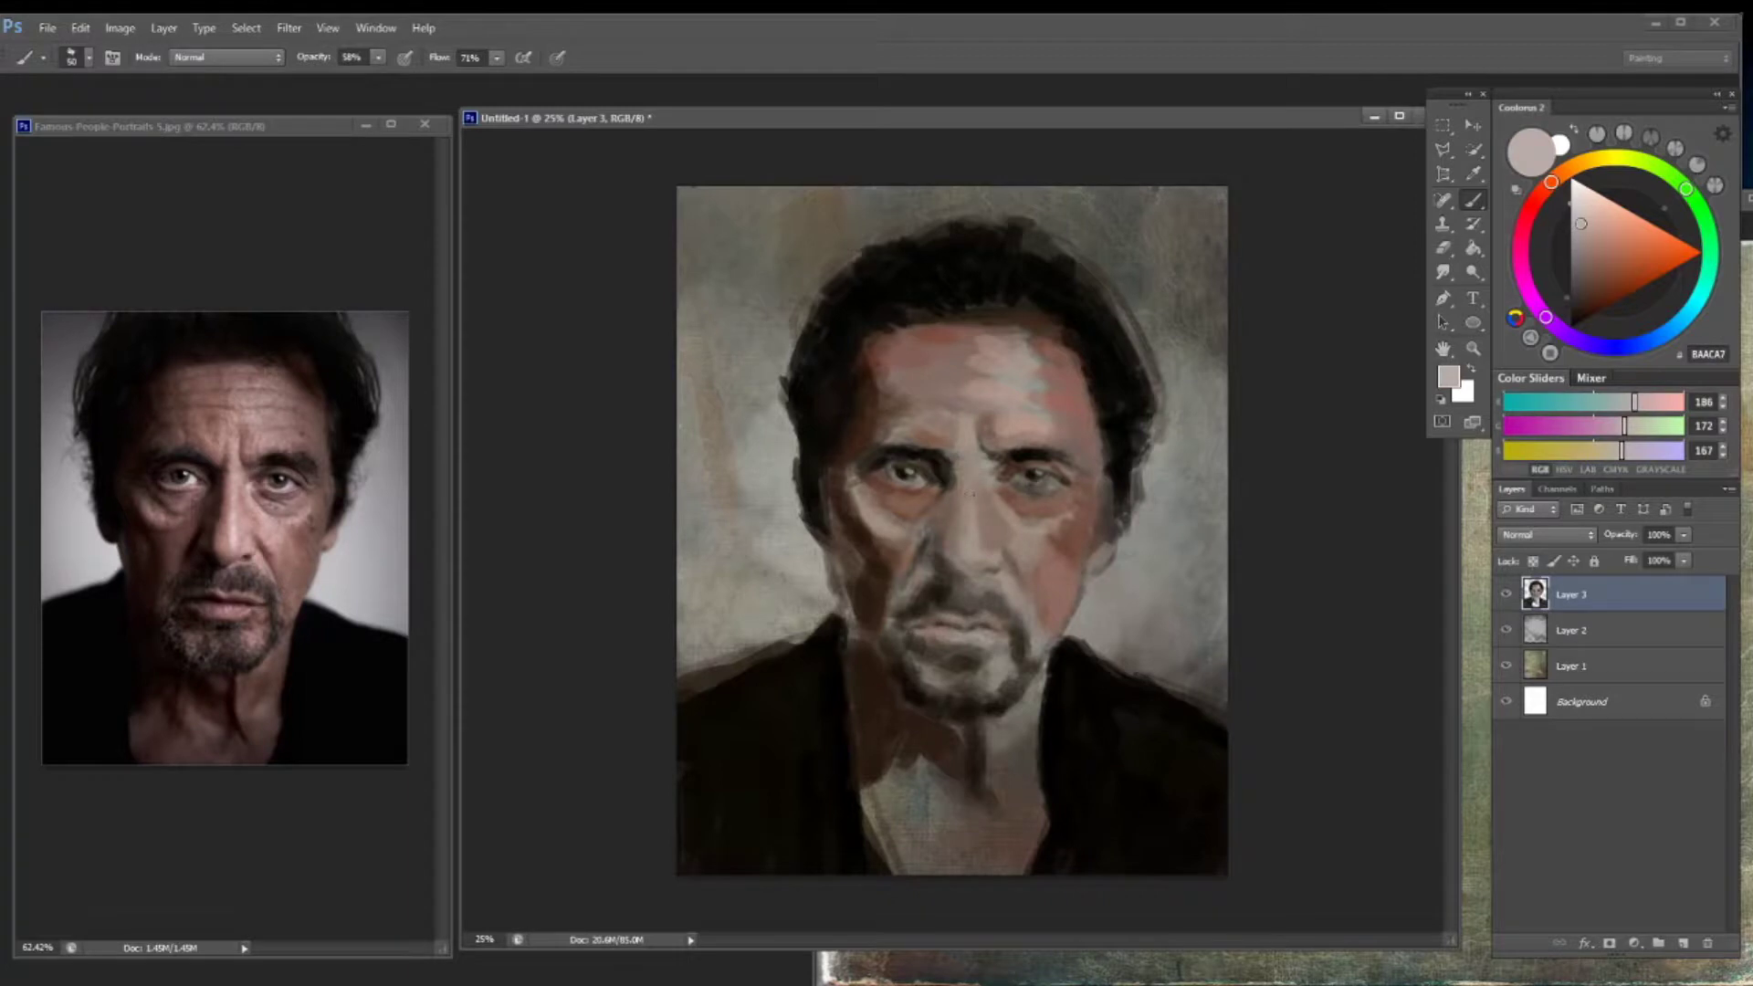
alt+click(963, 546)
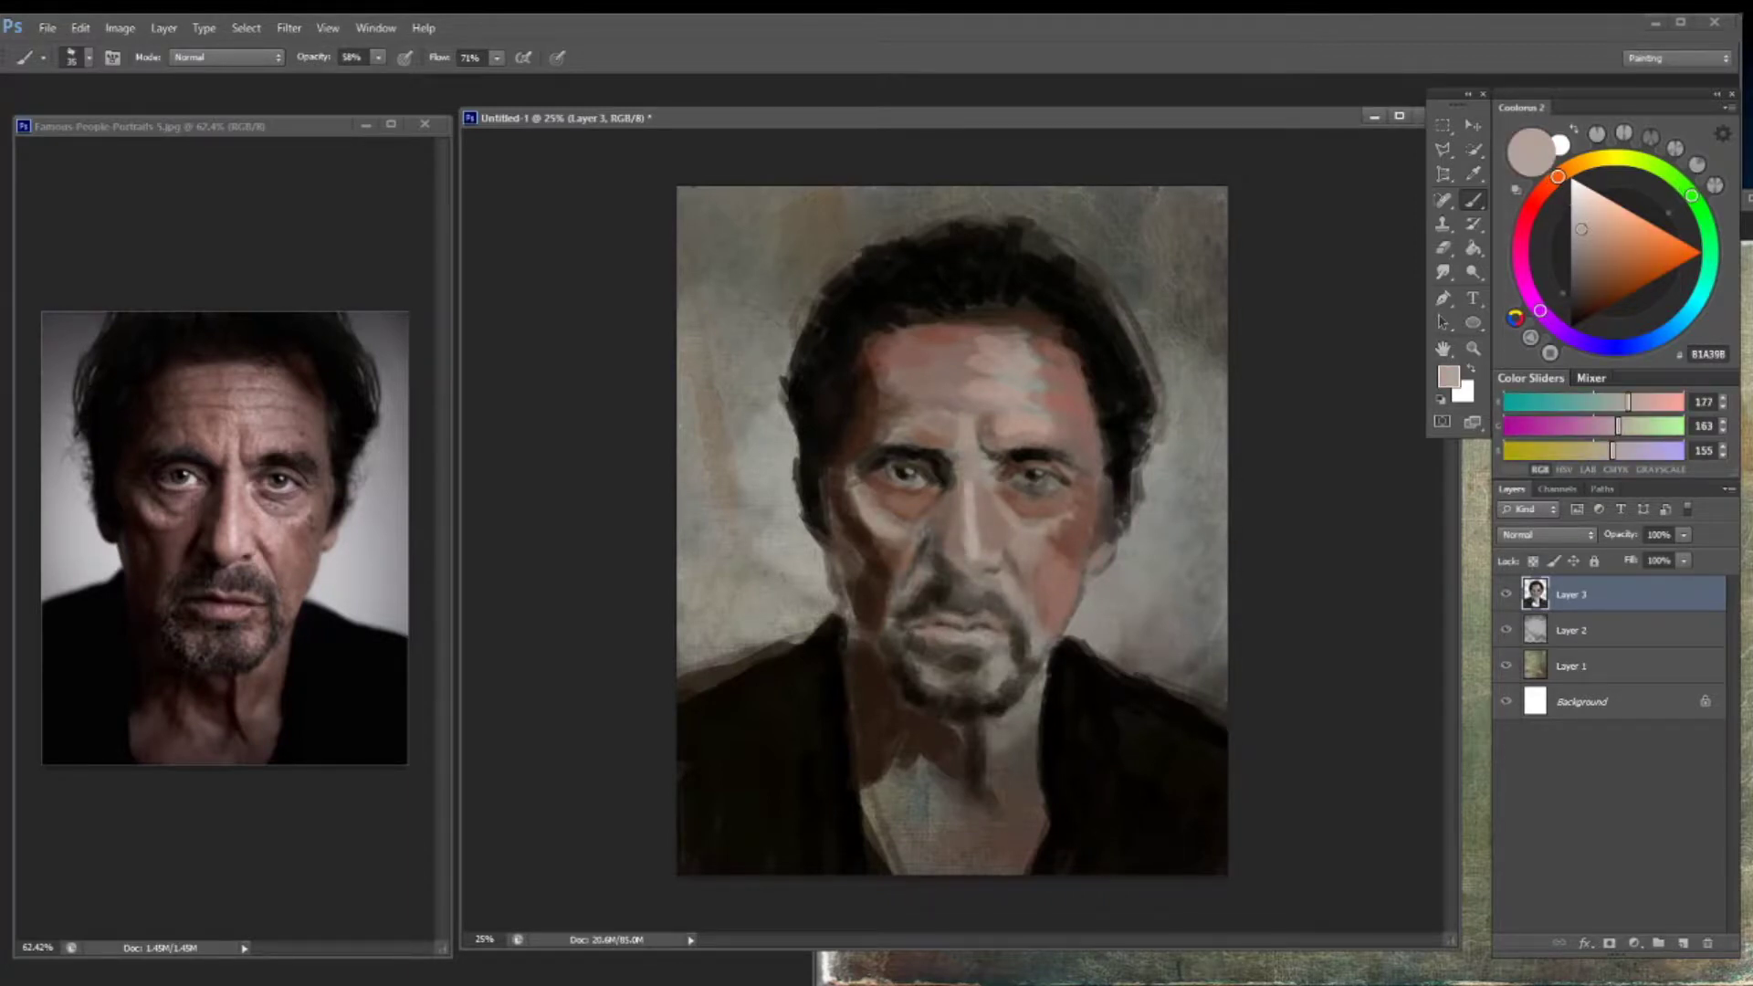
Refine both eyes with sampled greys and near-black, and sample light skin beside the nose for the fold highlight
alt+click(924, 482)
alt+click(884, 479)
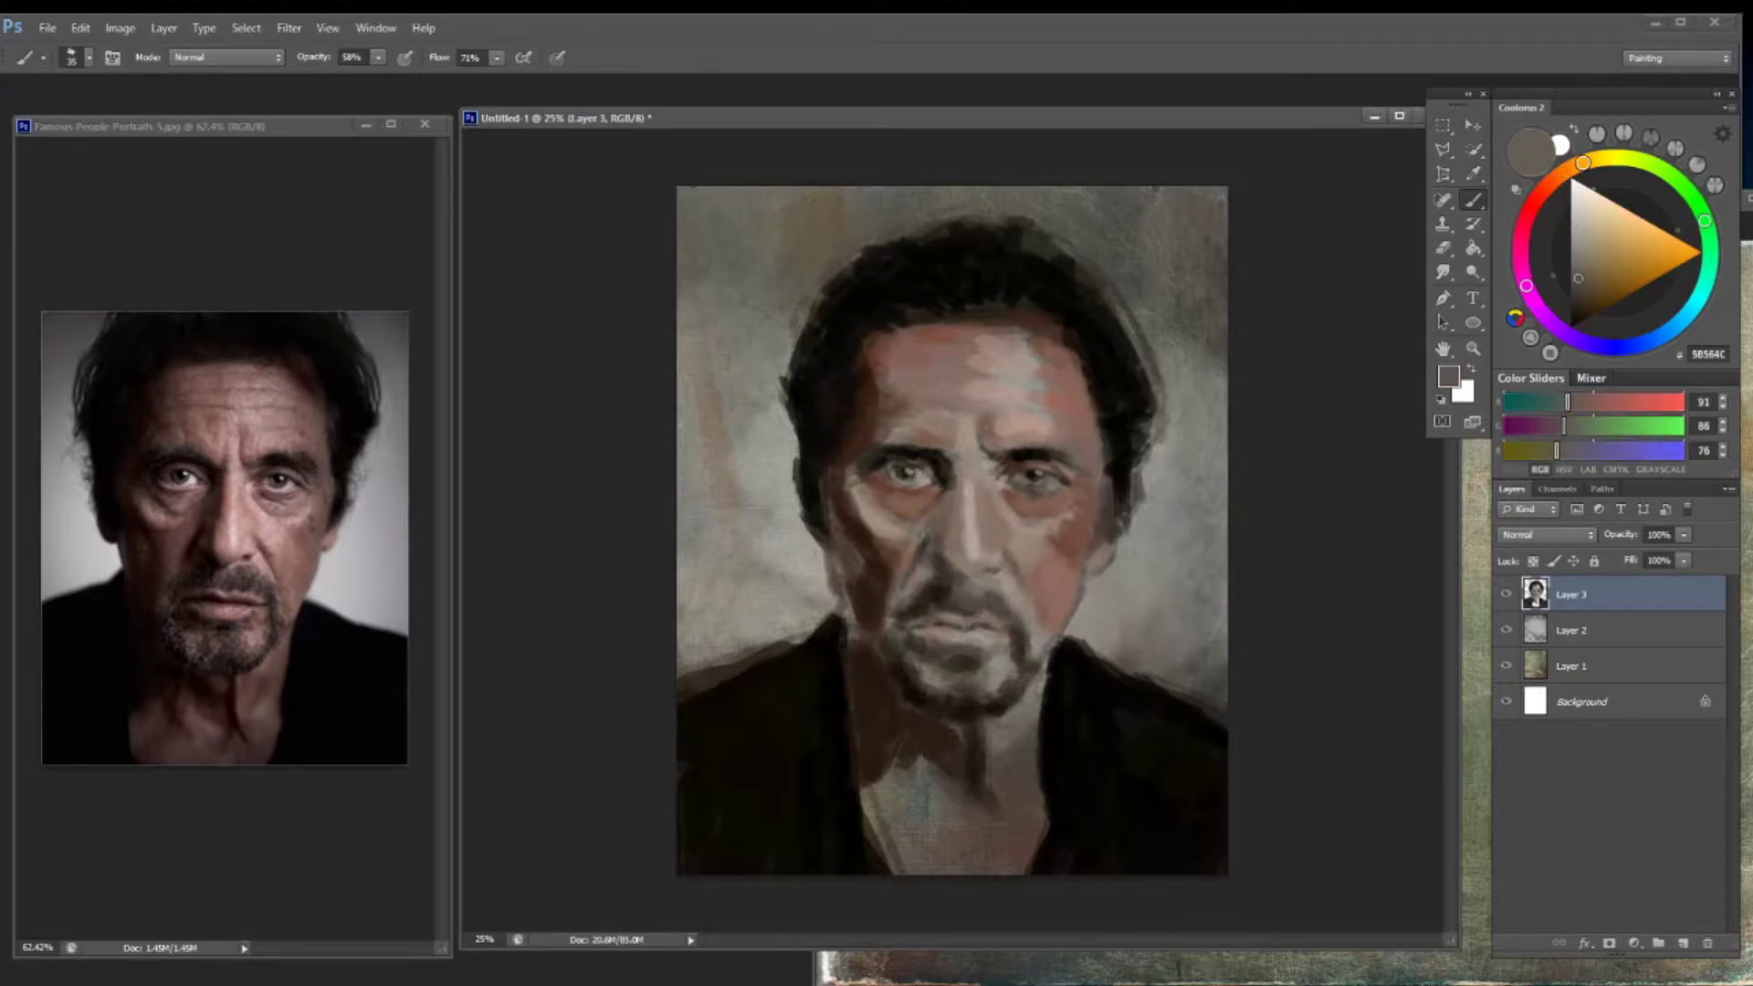
alt+click(1119, 422)
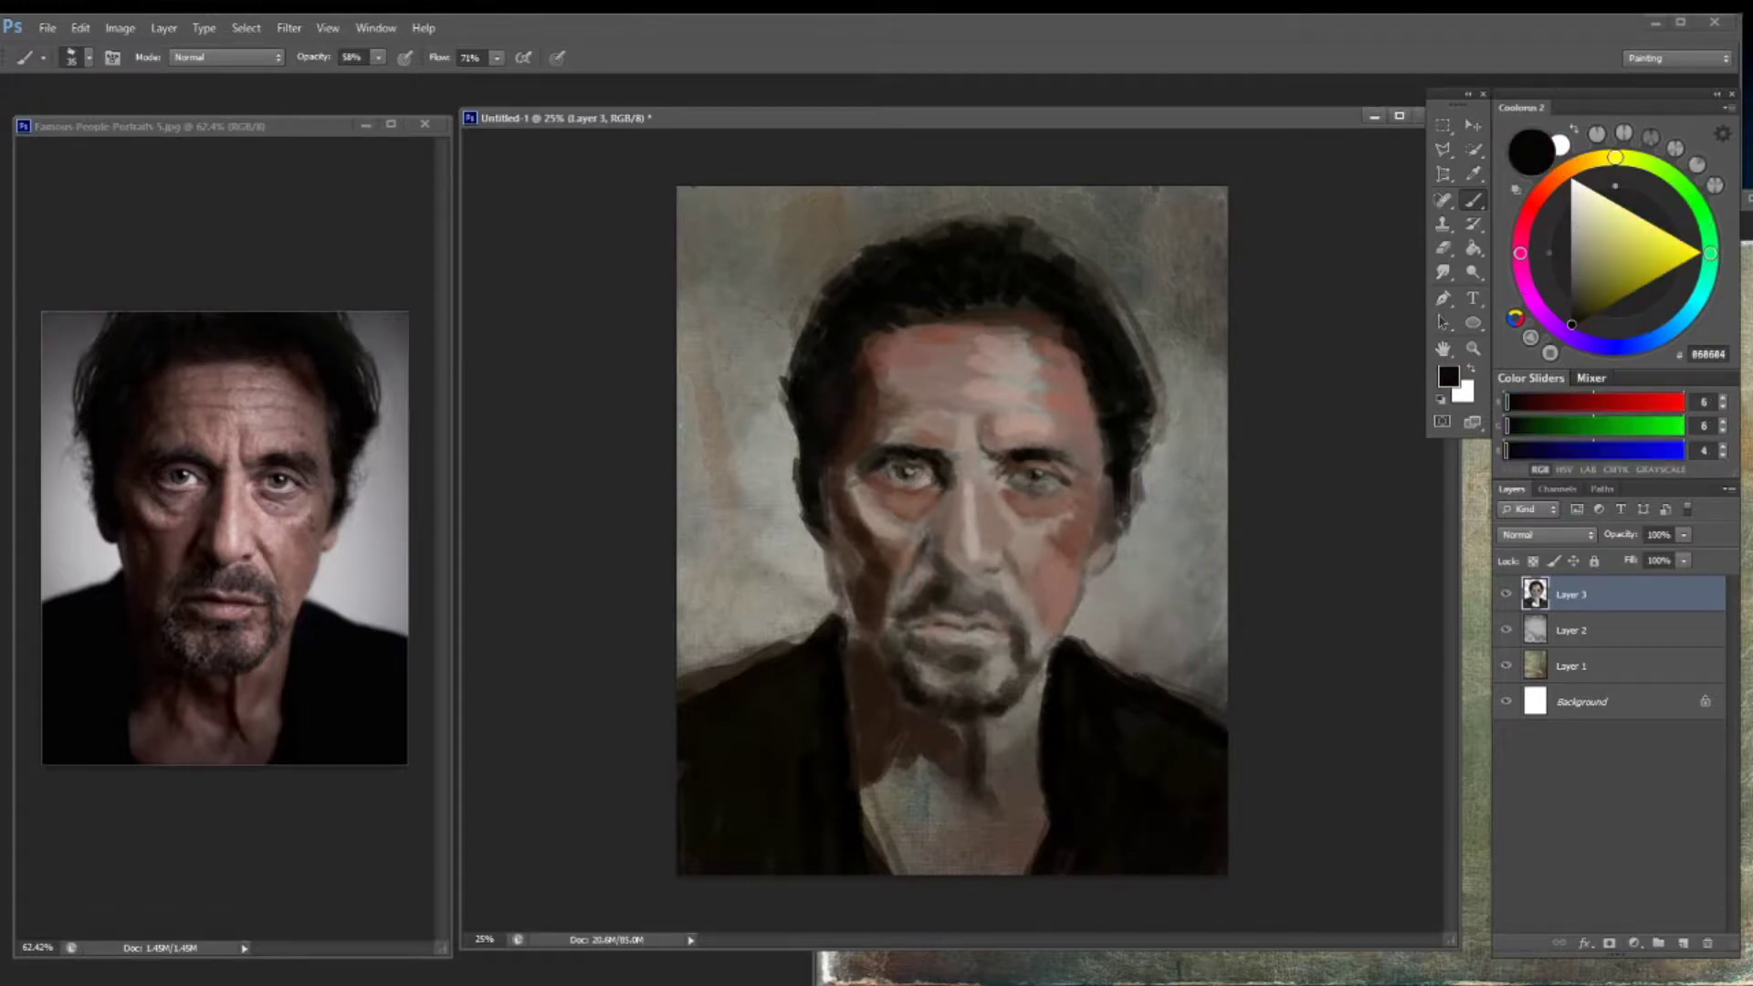
drag(1028, 480, 1048, 476)
alt+click(942, 471)
alt+click(1009, 593)
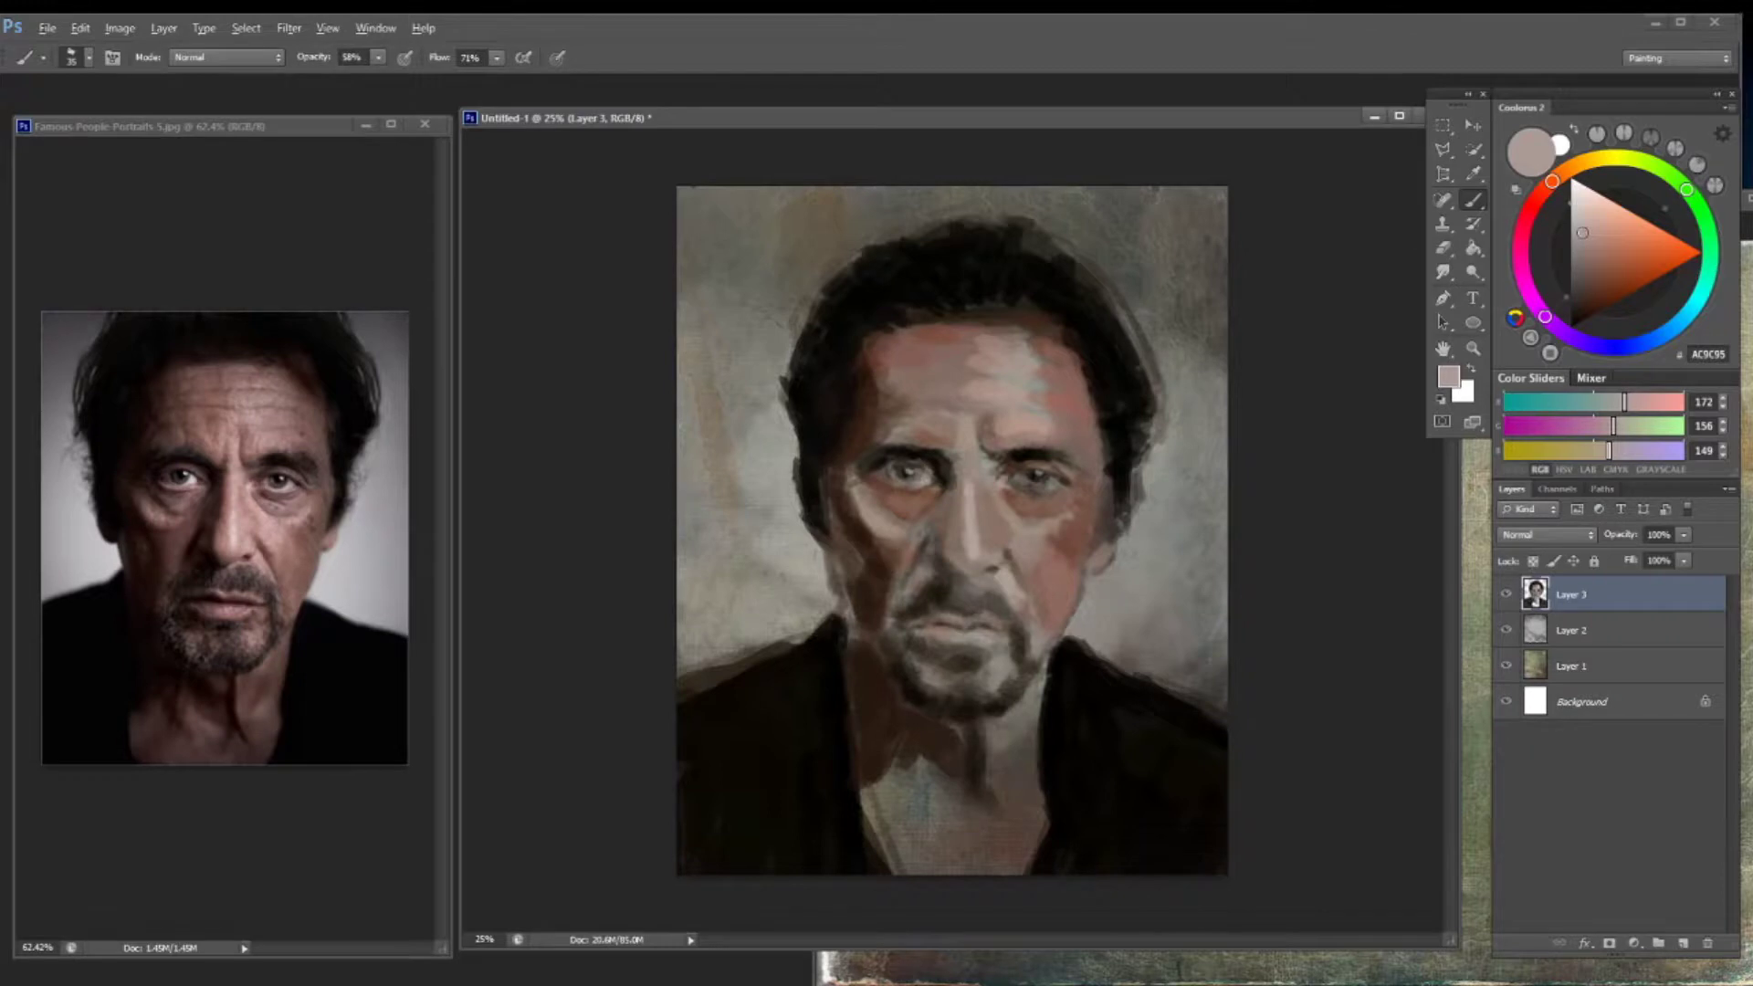
Sample dark browns and deepen the shadows on the left cheek and along the left side of the nose
alt+click(887, 562)
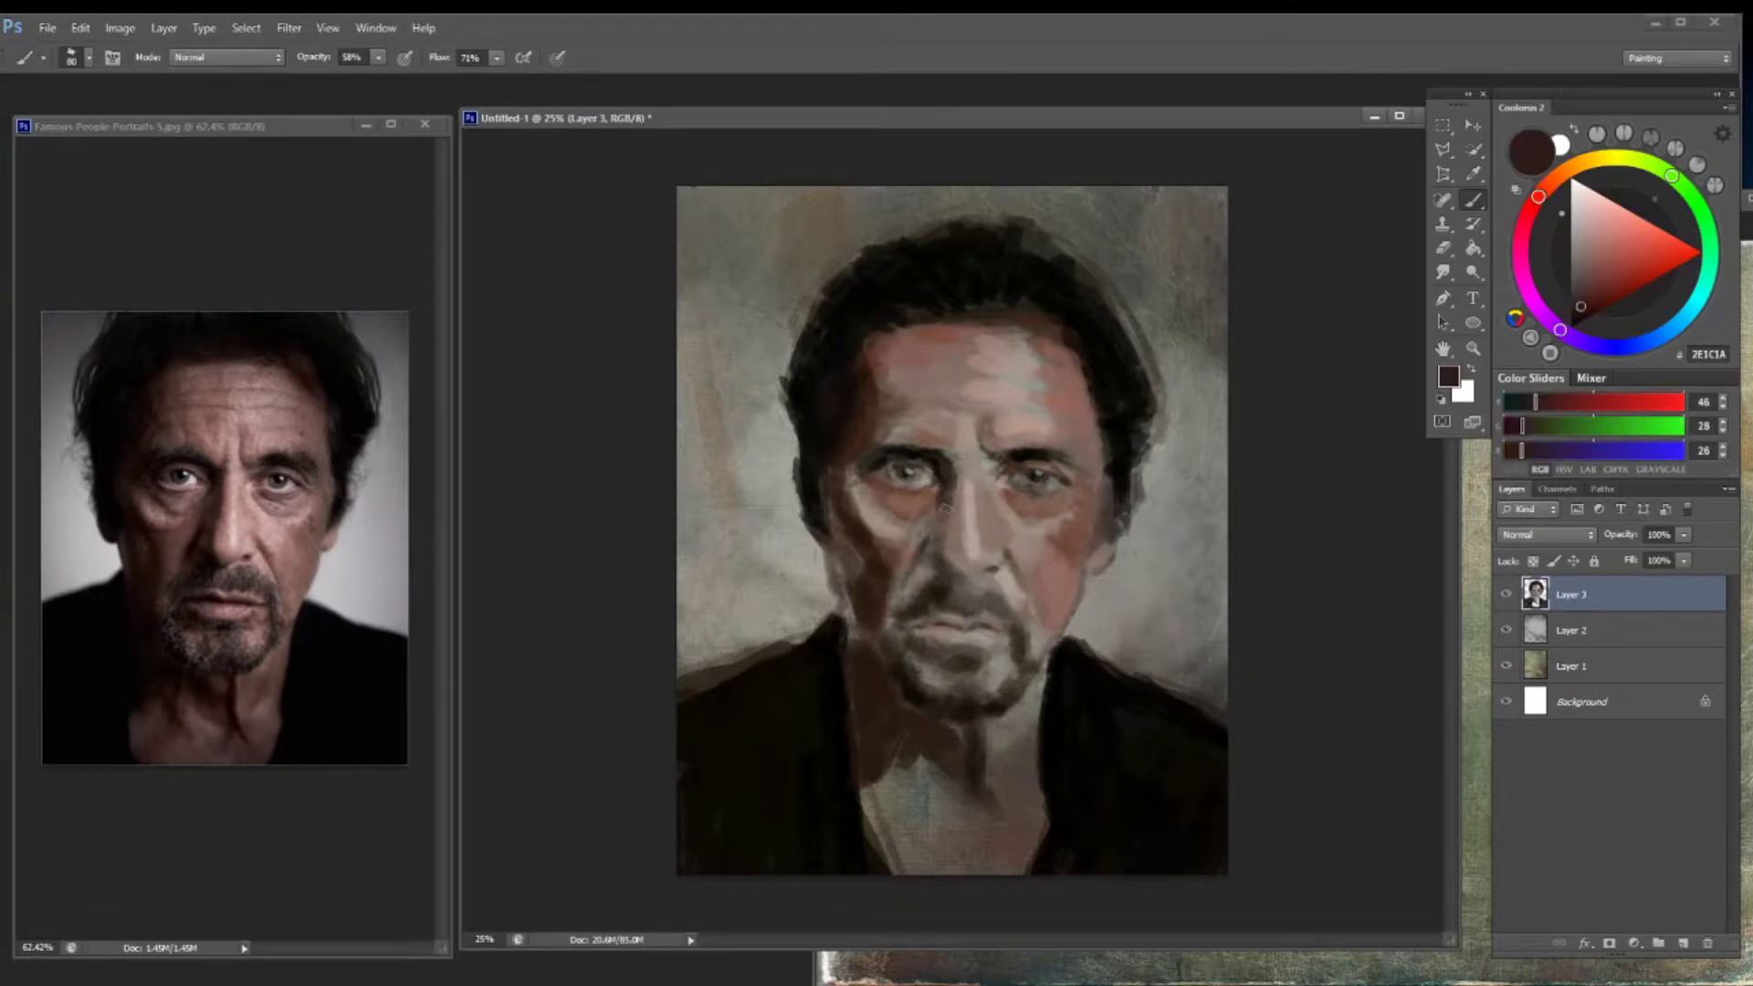
alt+click(939, 531)
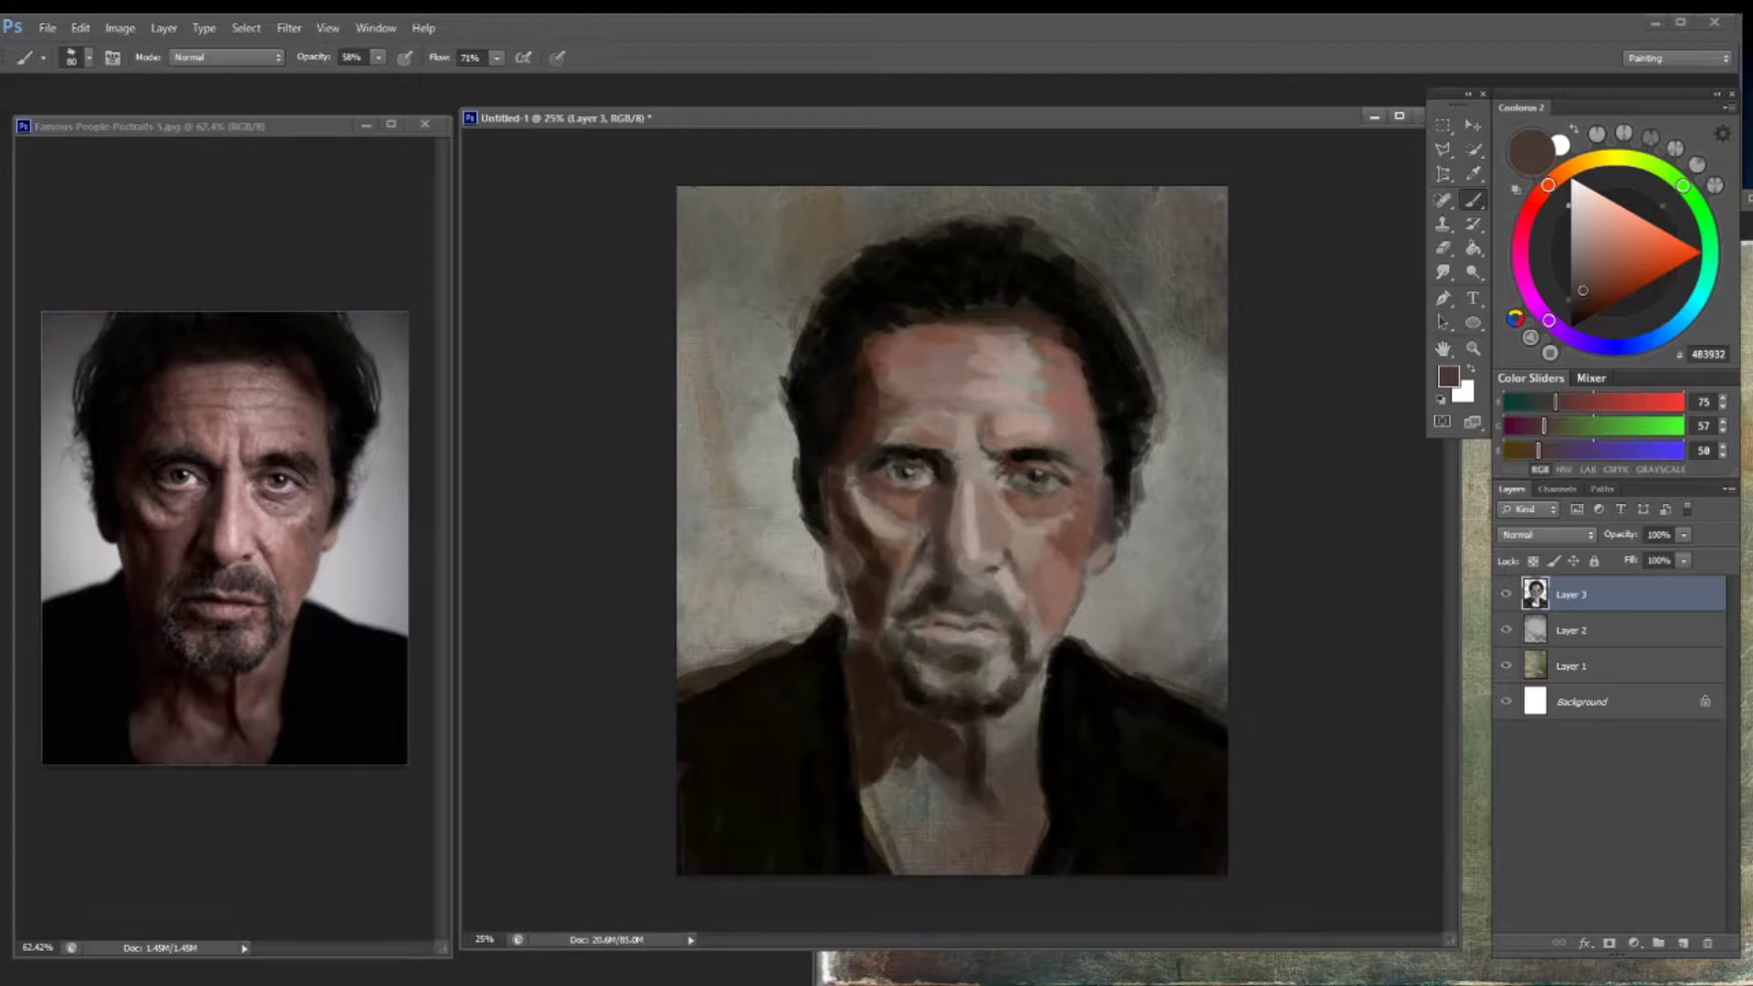
alt+click(915, 522)
alt+click(913, 525)
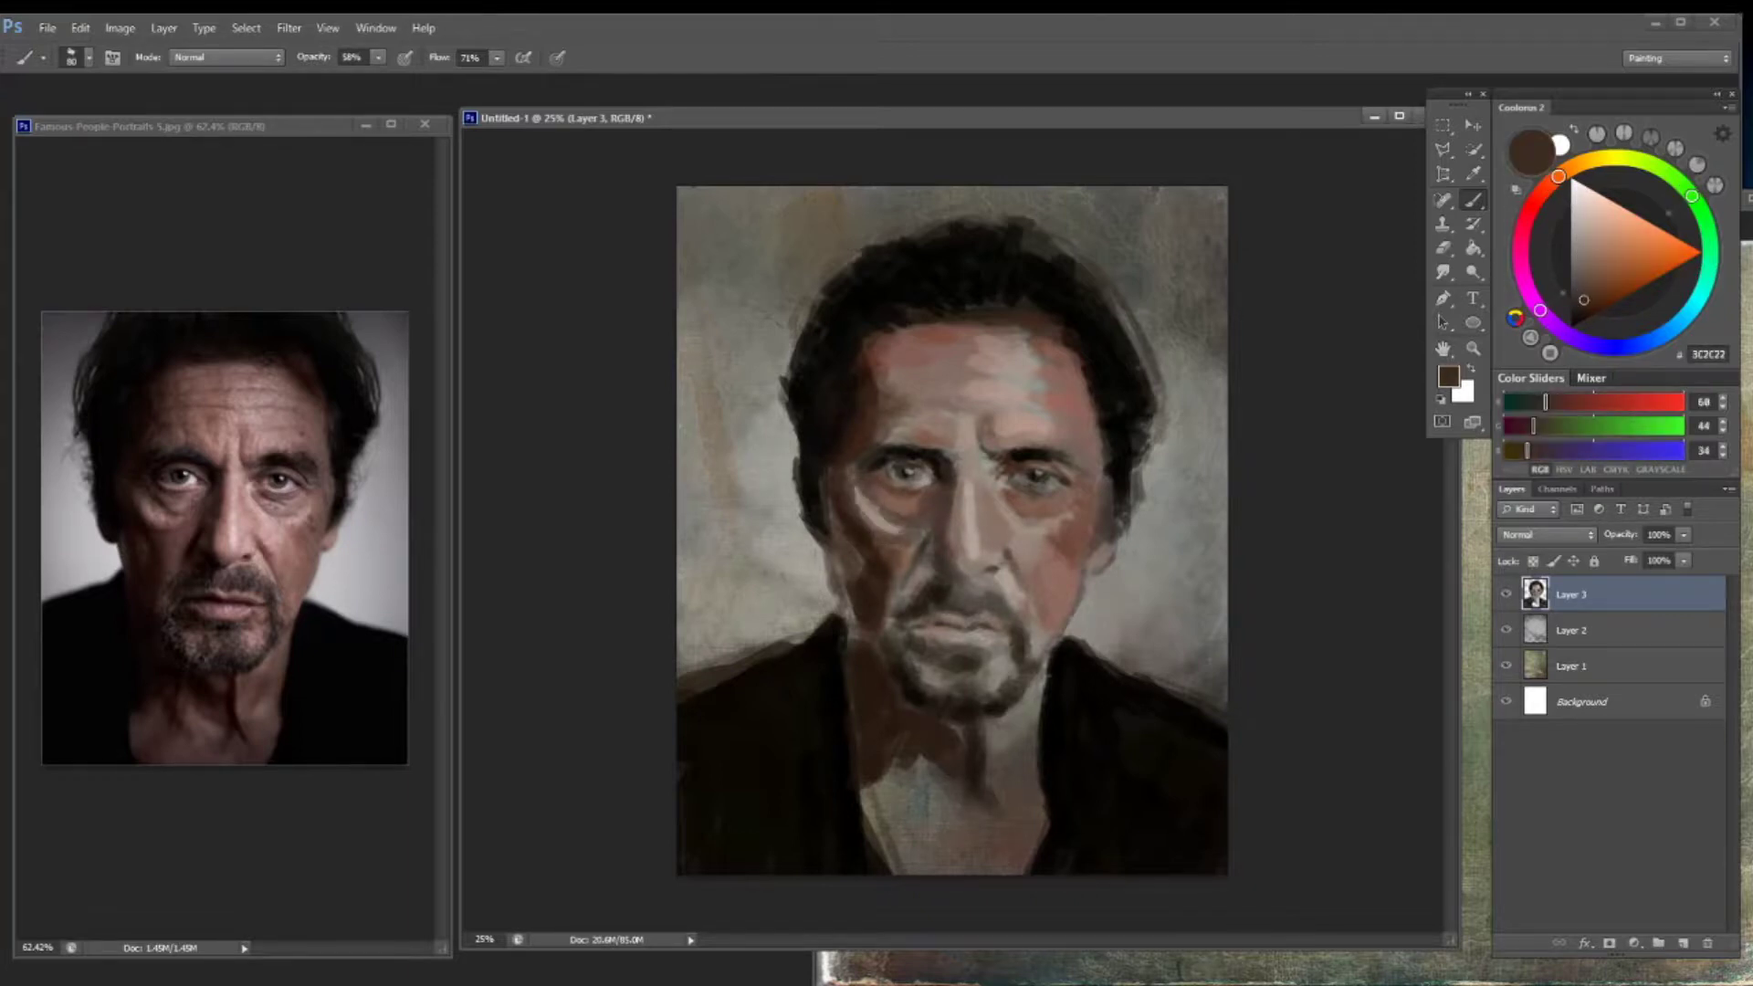
alt+click(910, 547)
mouse_move(885, 528)
mouse_down()
mouse_move(933, 592)
mouse_move(933, 560)
mouse_up()
alt+click(923, 575)
alt+click(923, 575)
alt+click(923, 549)
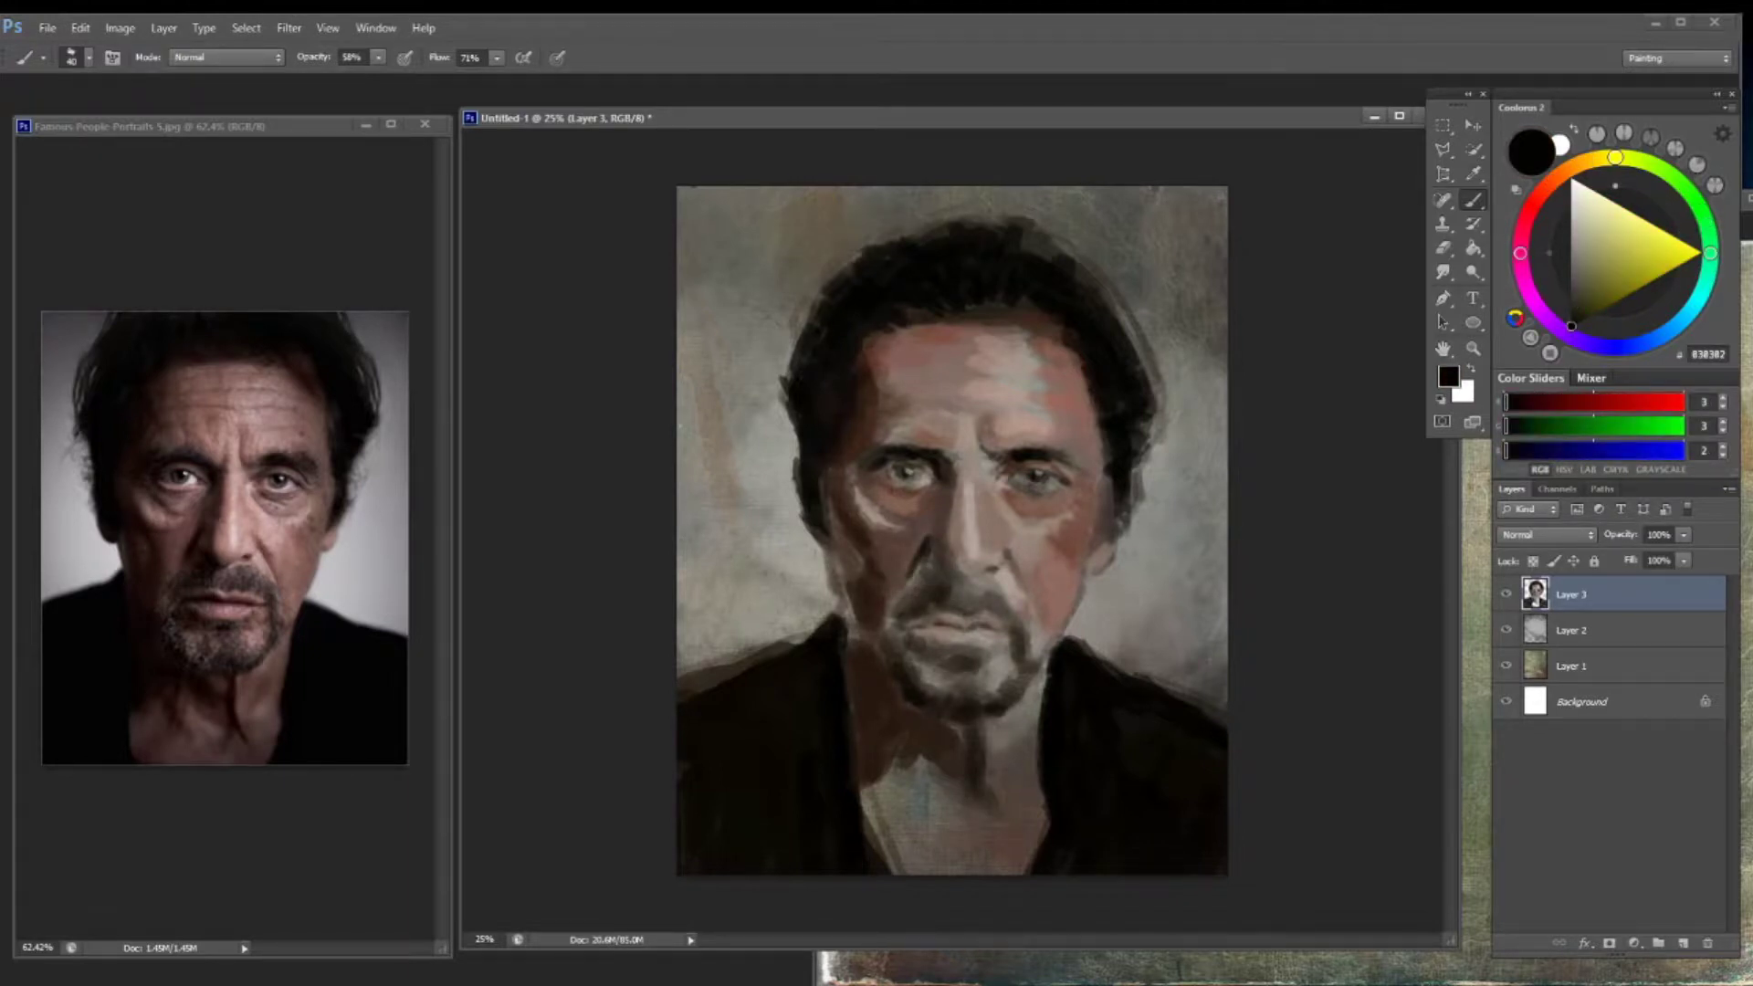
Add near-black accents to the centre of the moustache, the right eye and lid, and the left eye's inner corner
drag(954, 611, 971, 622)
drag(1032, 466, 1073, 485)
drag(1049, 444, 1083, 469)
drag(924, 455, 944, 470)
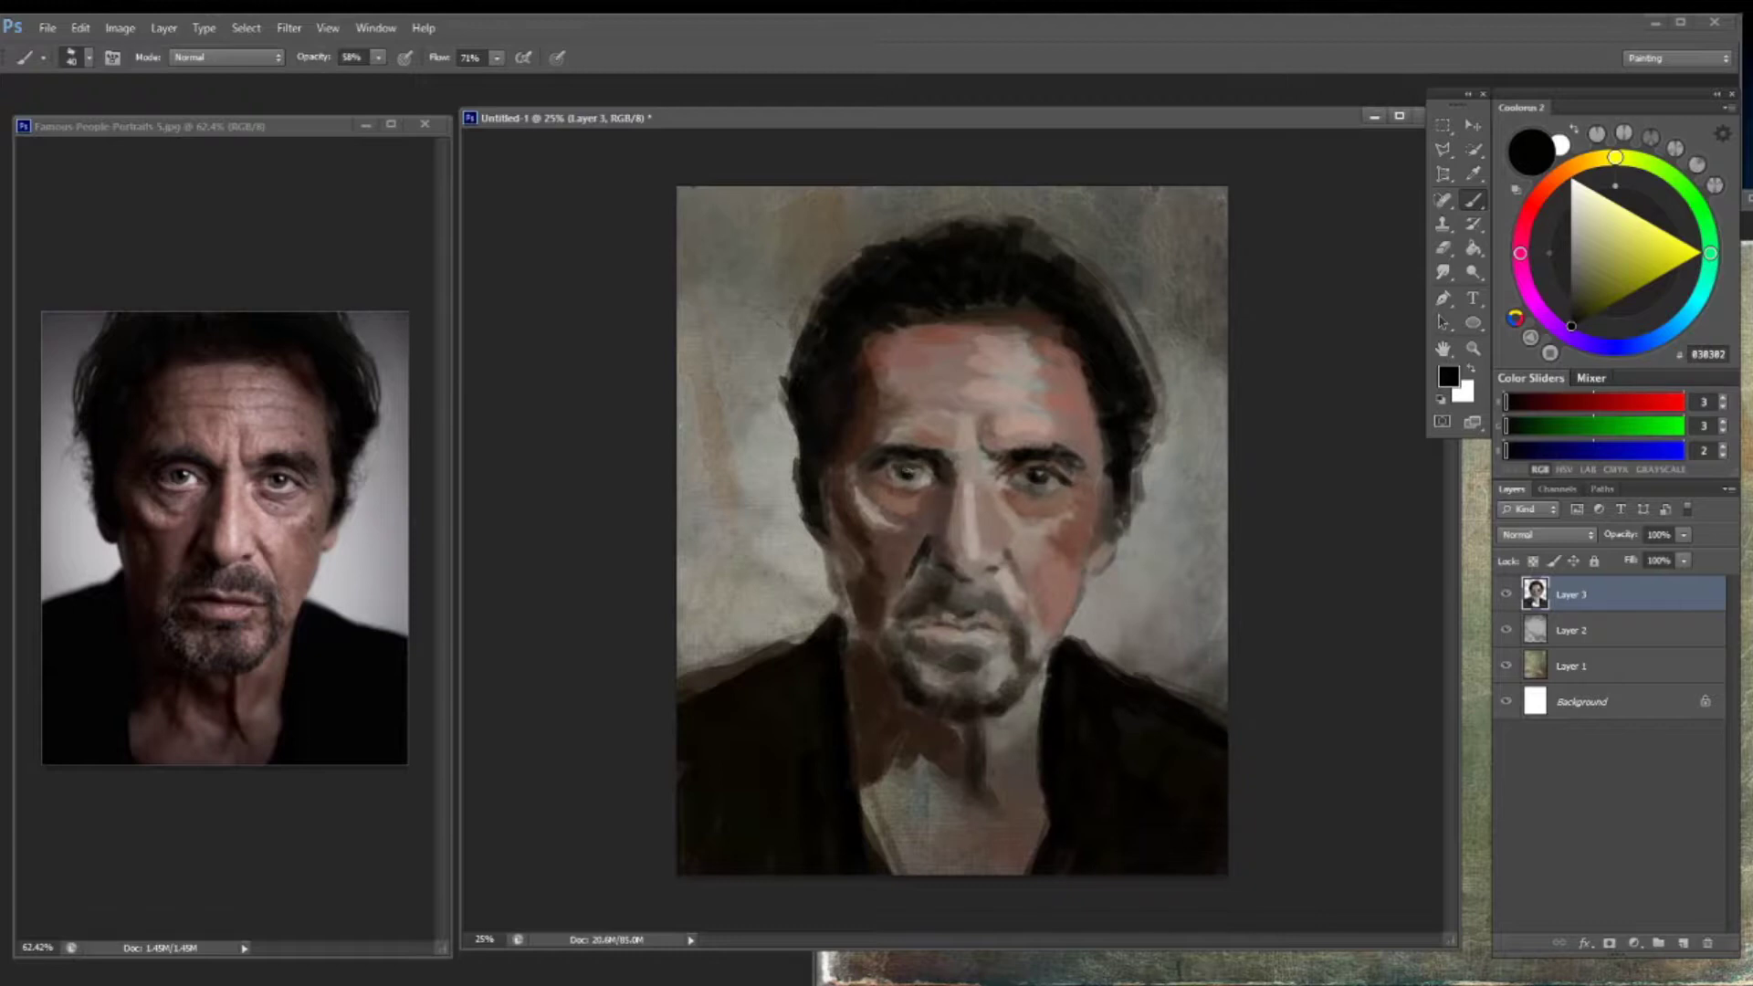
Refine the lids, whites and irises of both eyes with sampled browns and light greys
alt+click(895, 496)
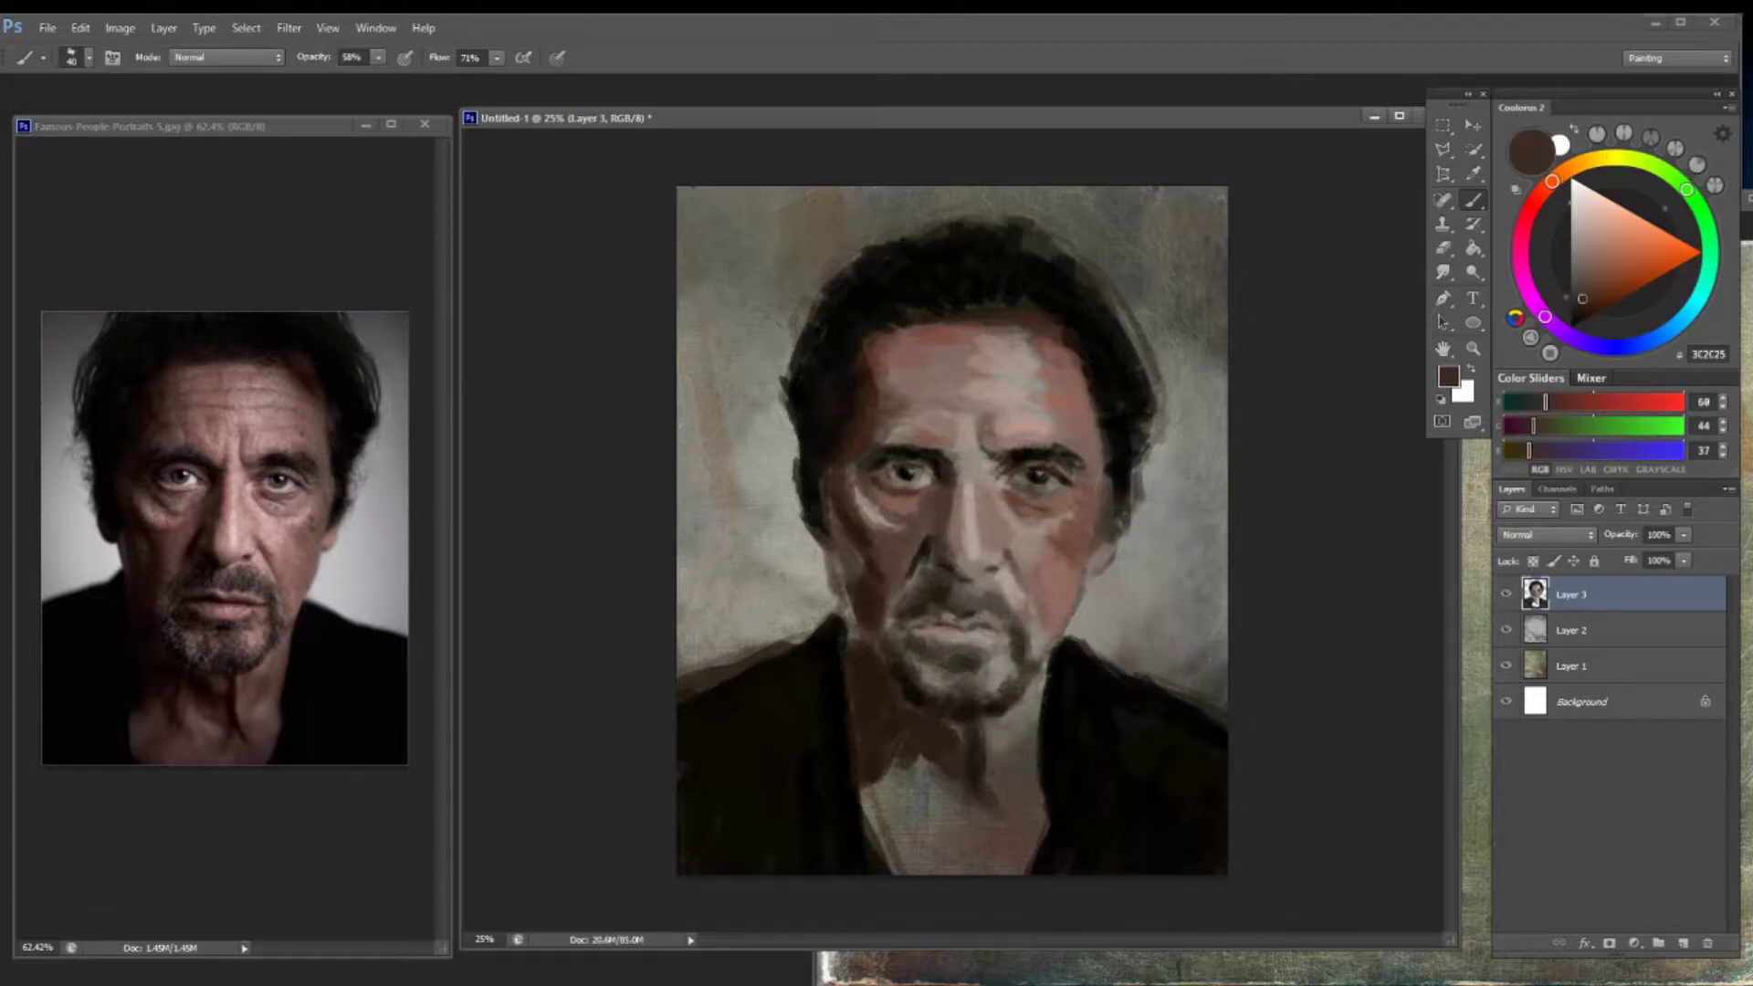
alt+click(926, 491)
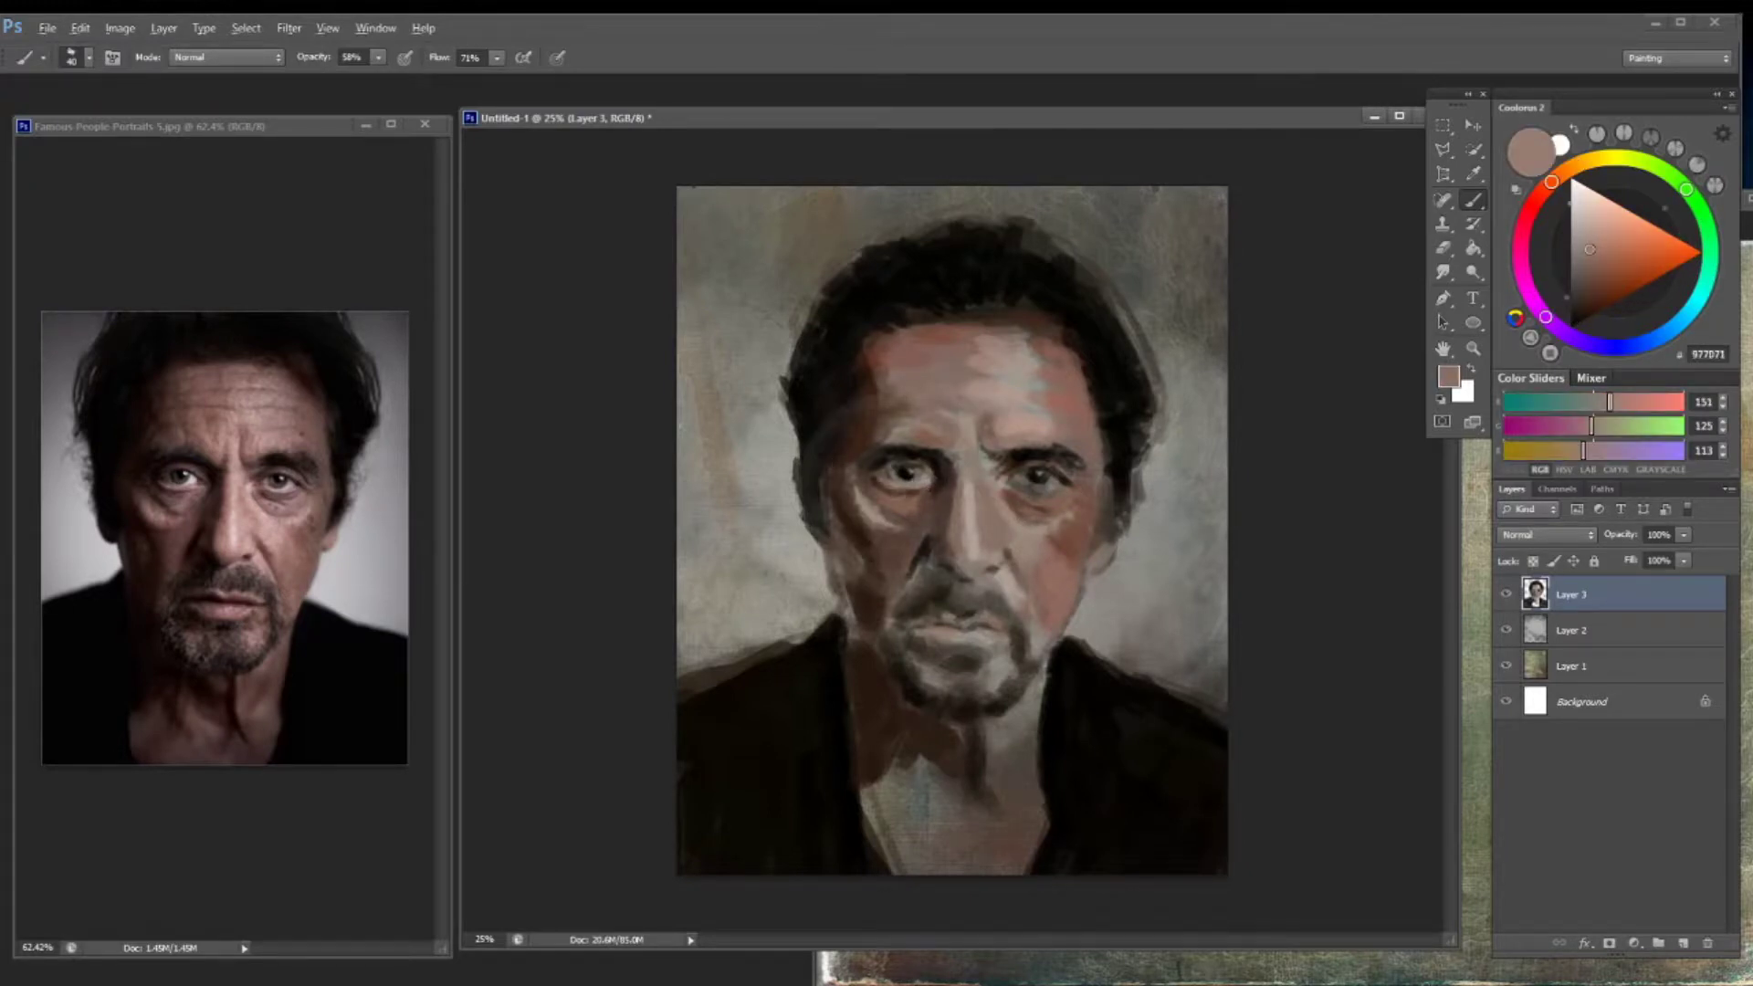
alt+click(897, 483)
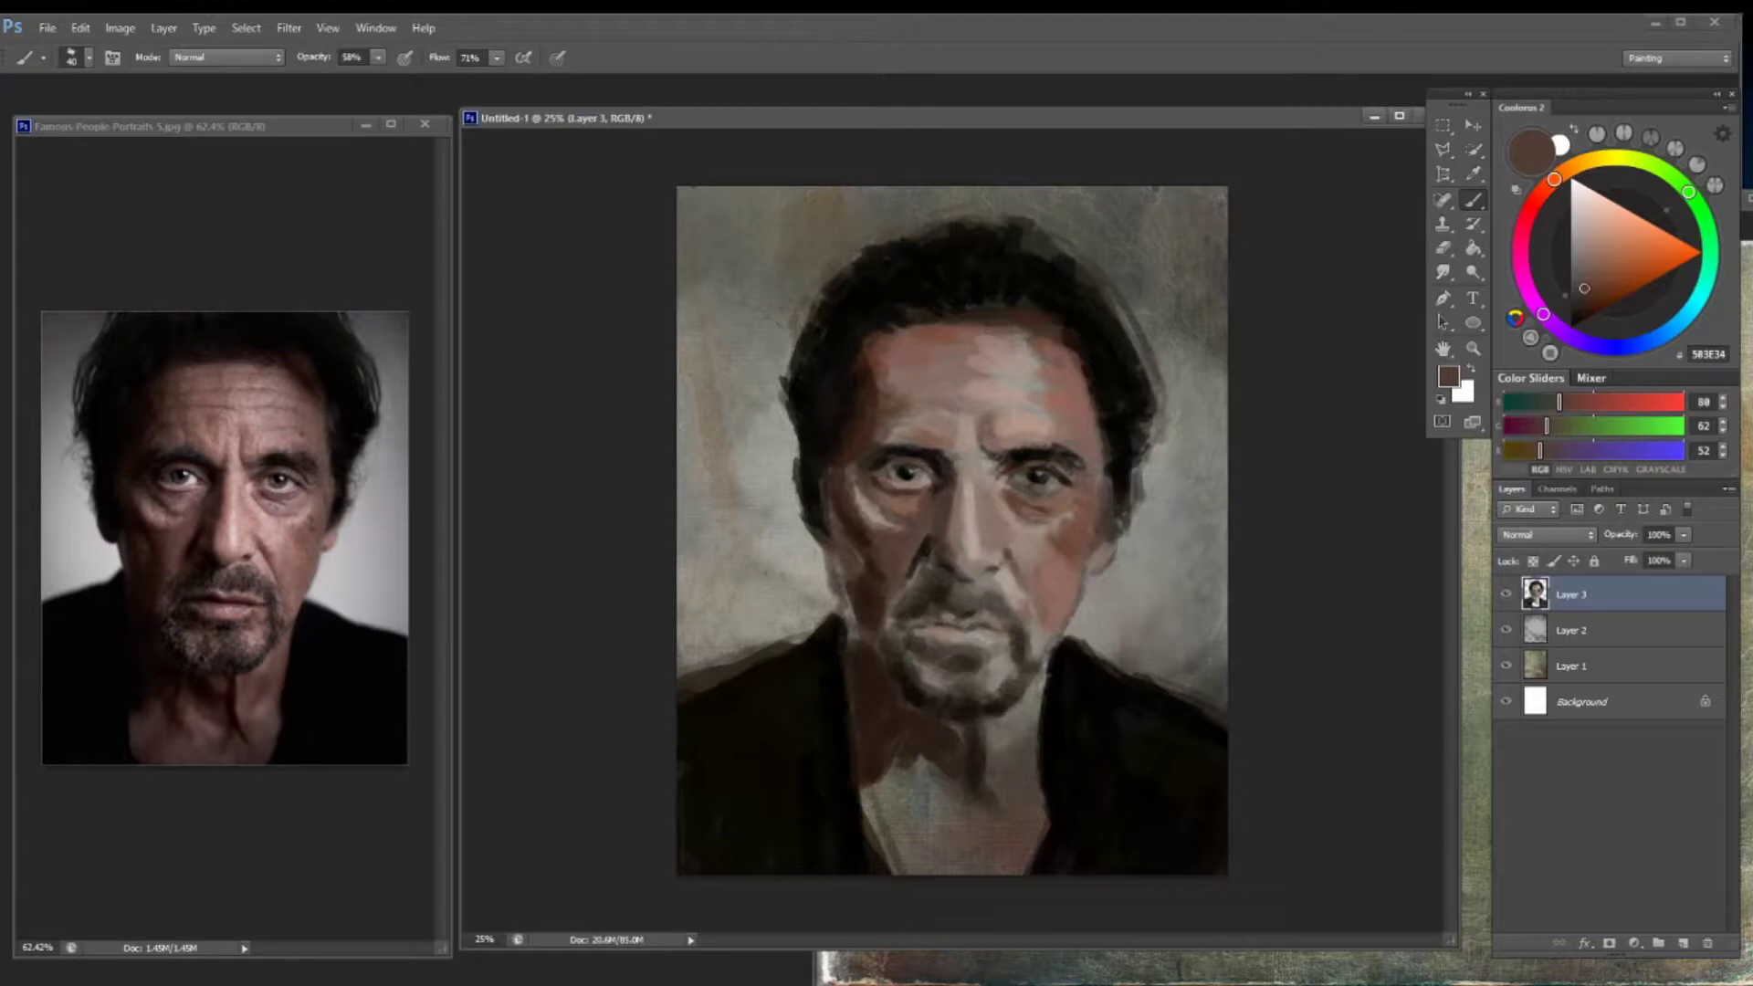
alt+click(942, 470)
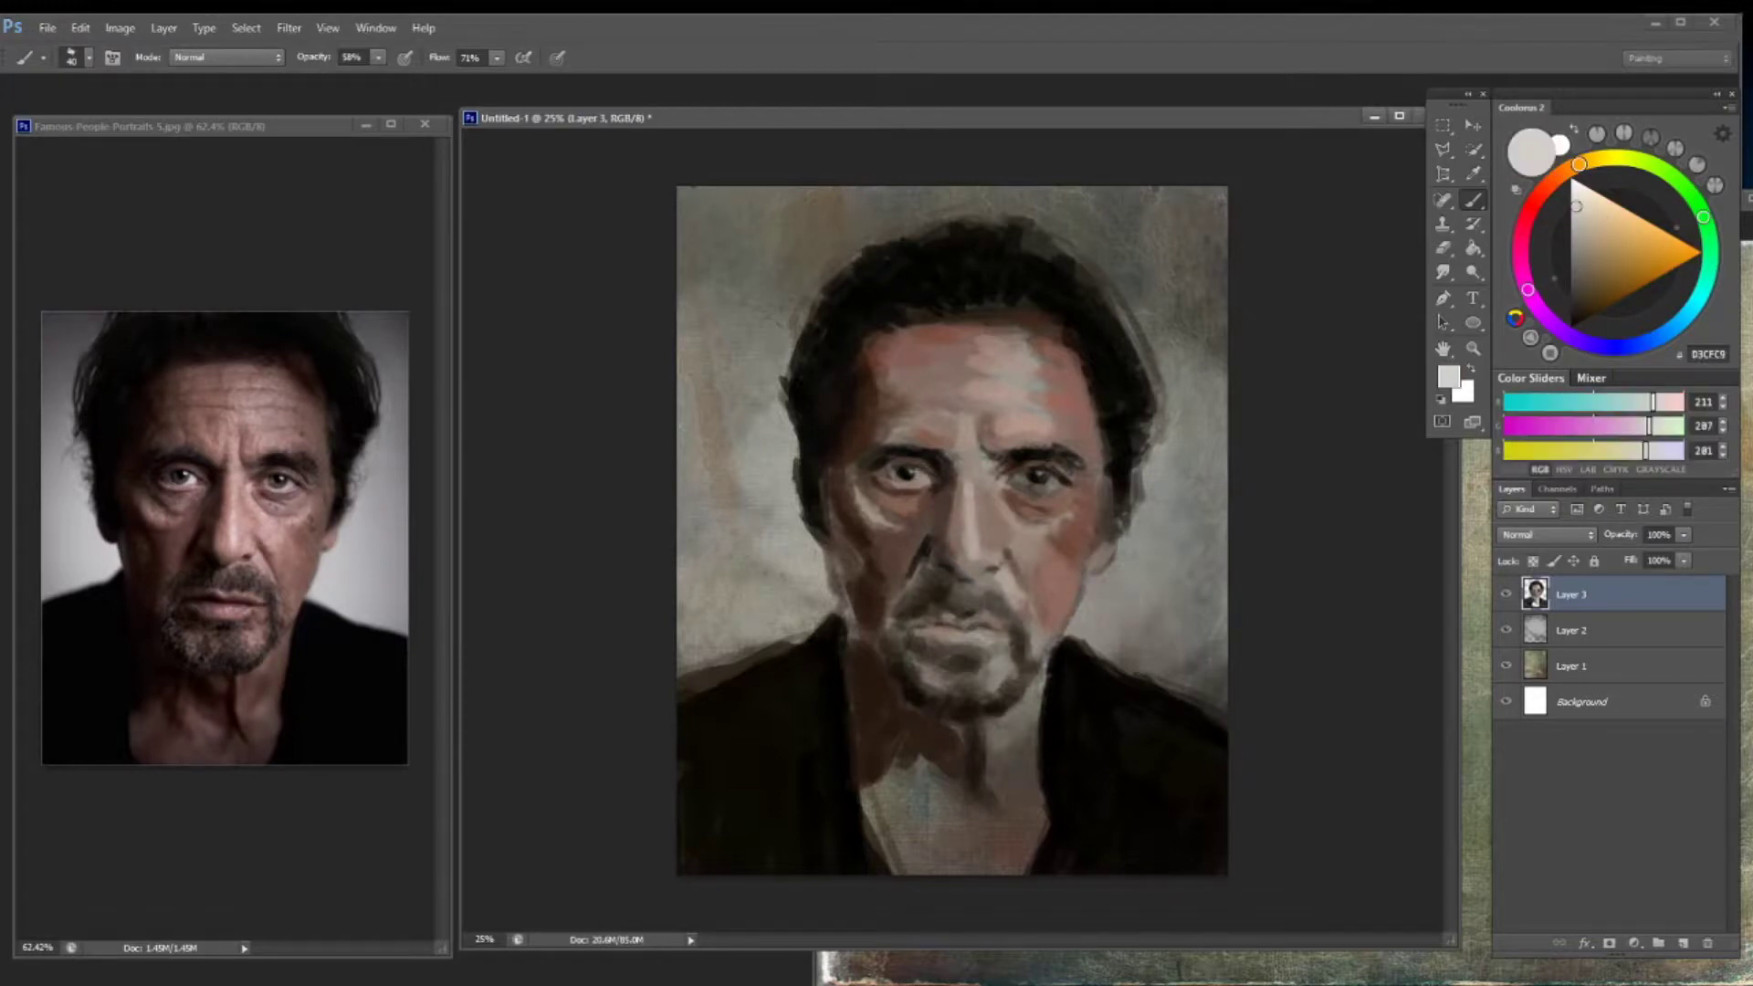
alt+click(895, 482)
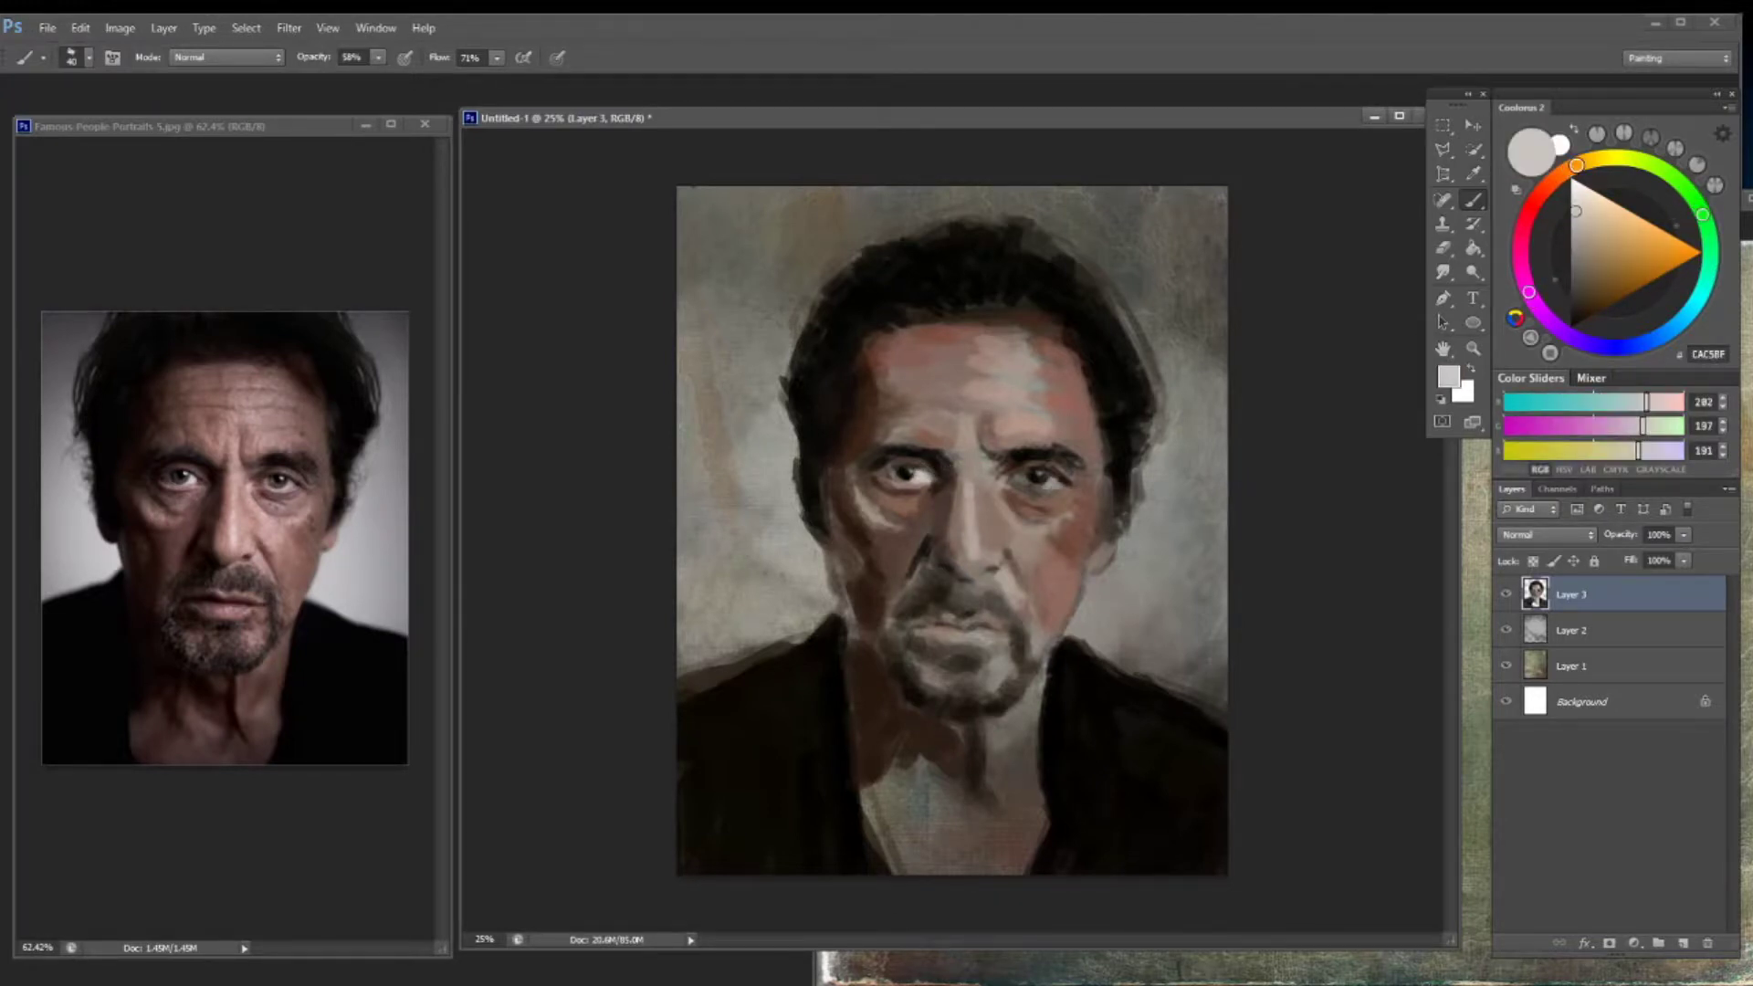
drag(1022, 479, 1021, 474)
alt+click(1061, 481)
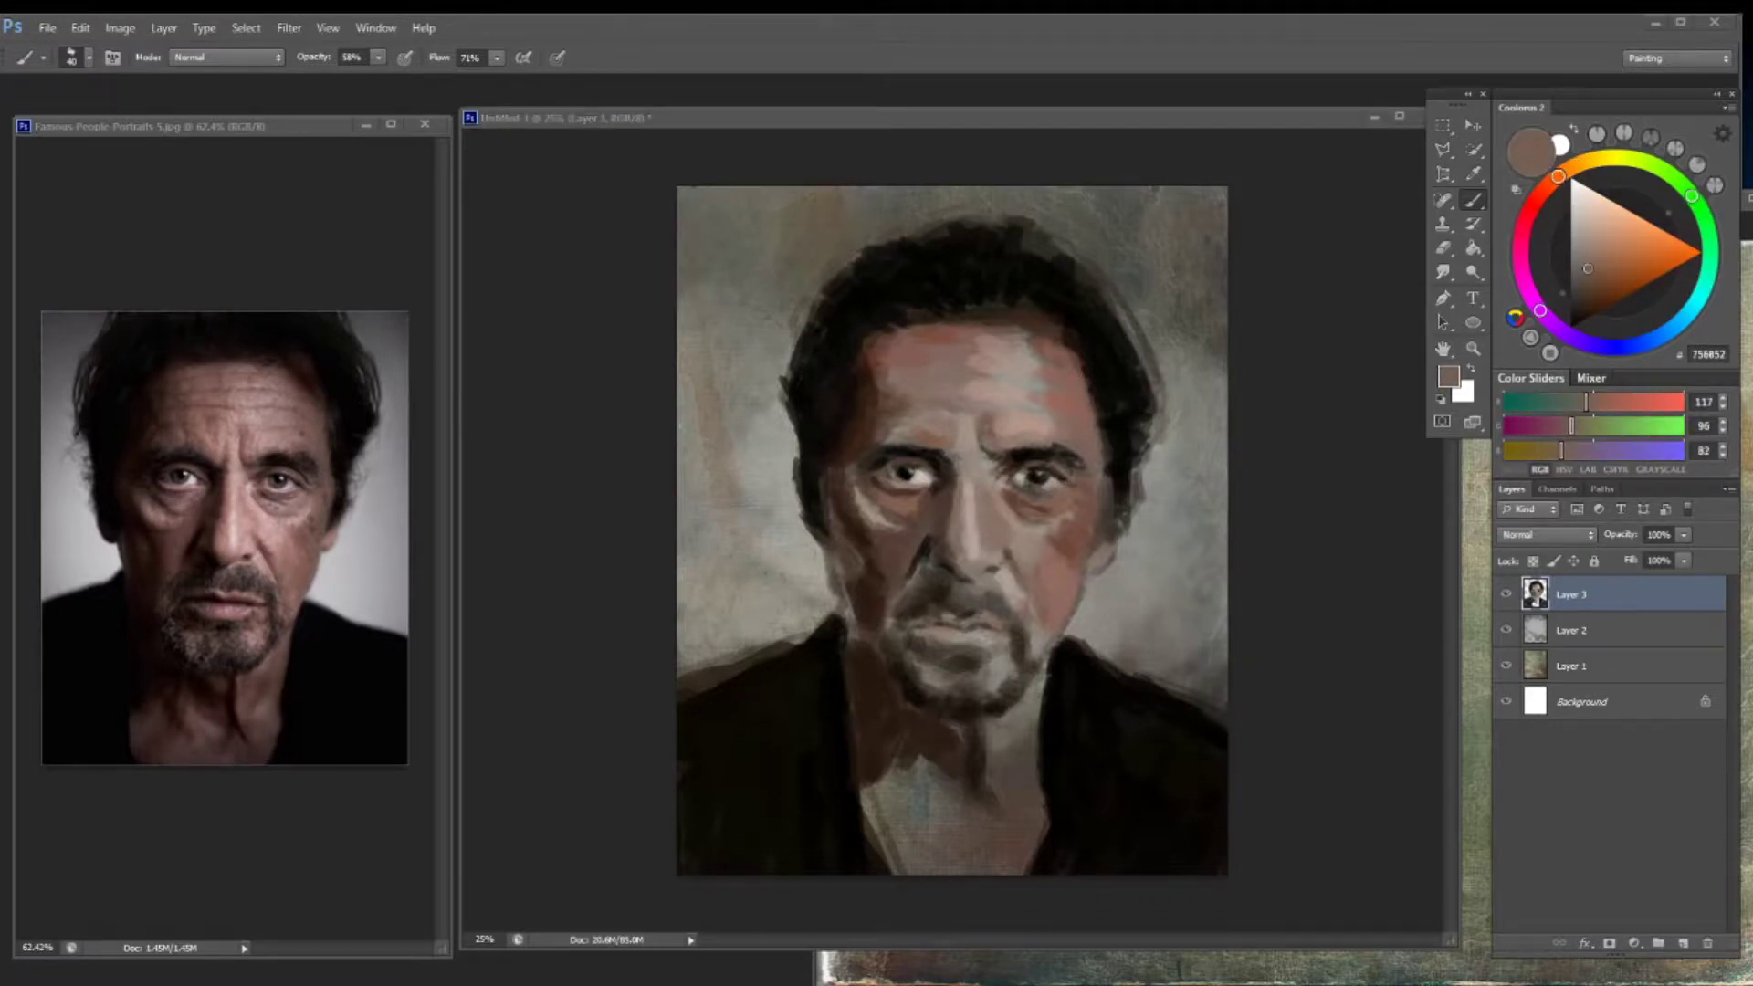
Deepen the right cheek and goatee with sampled browns and near-black, shading beneath the lower lip
alt+click(1064, 535)
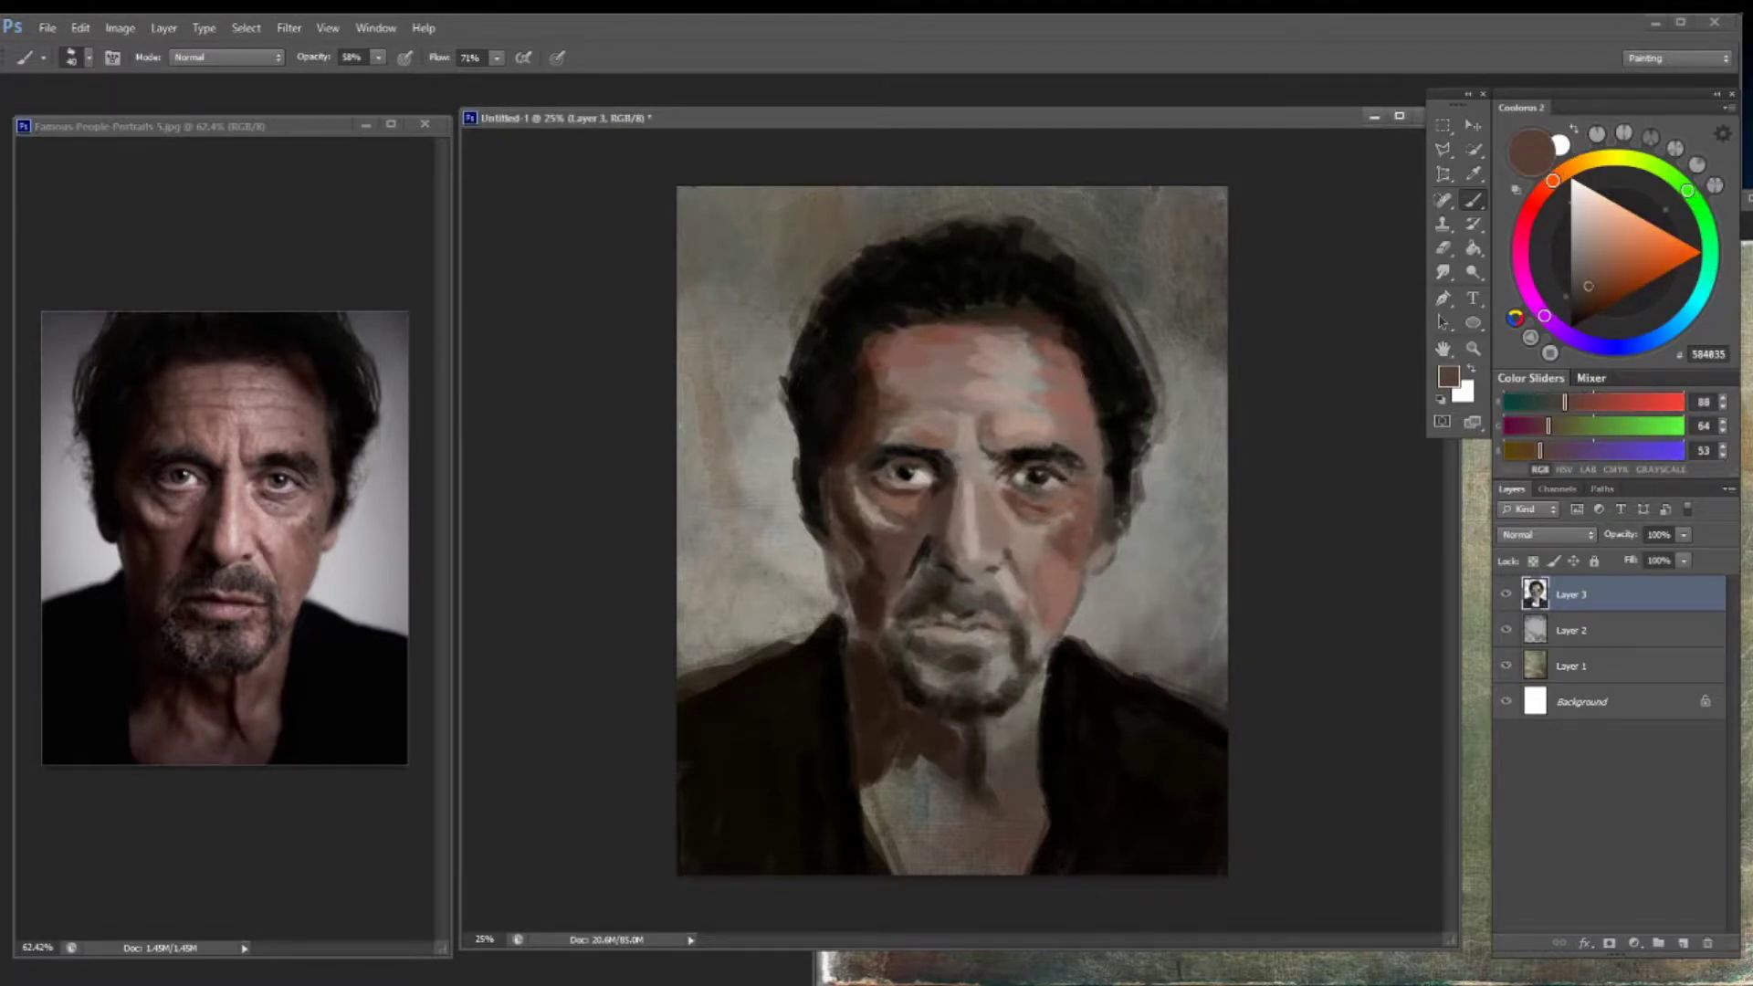
alt+click(1014, 605)
alt+click(962, 618)
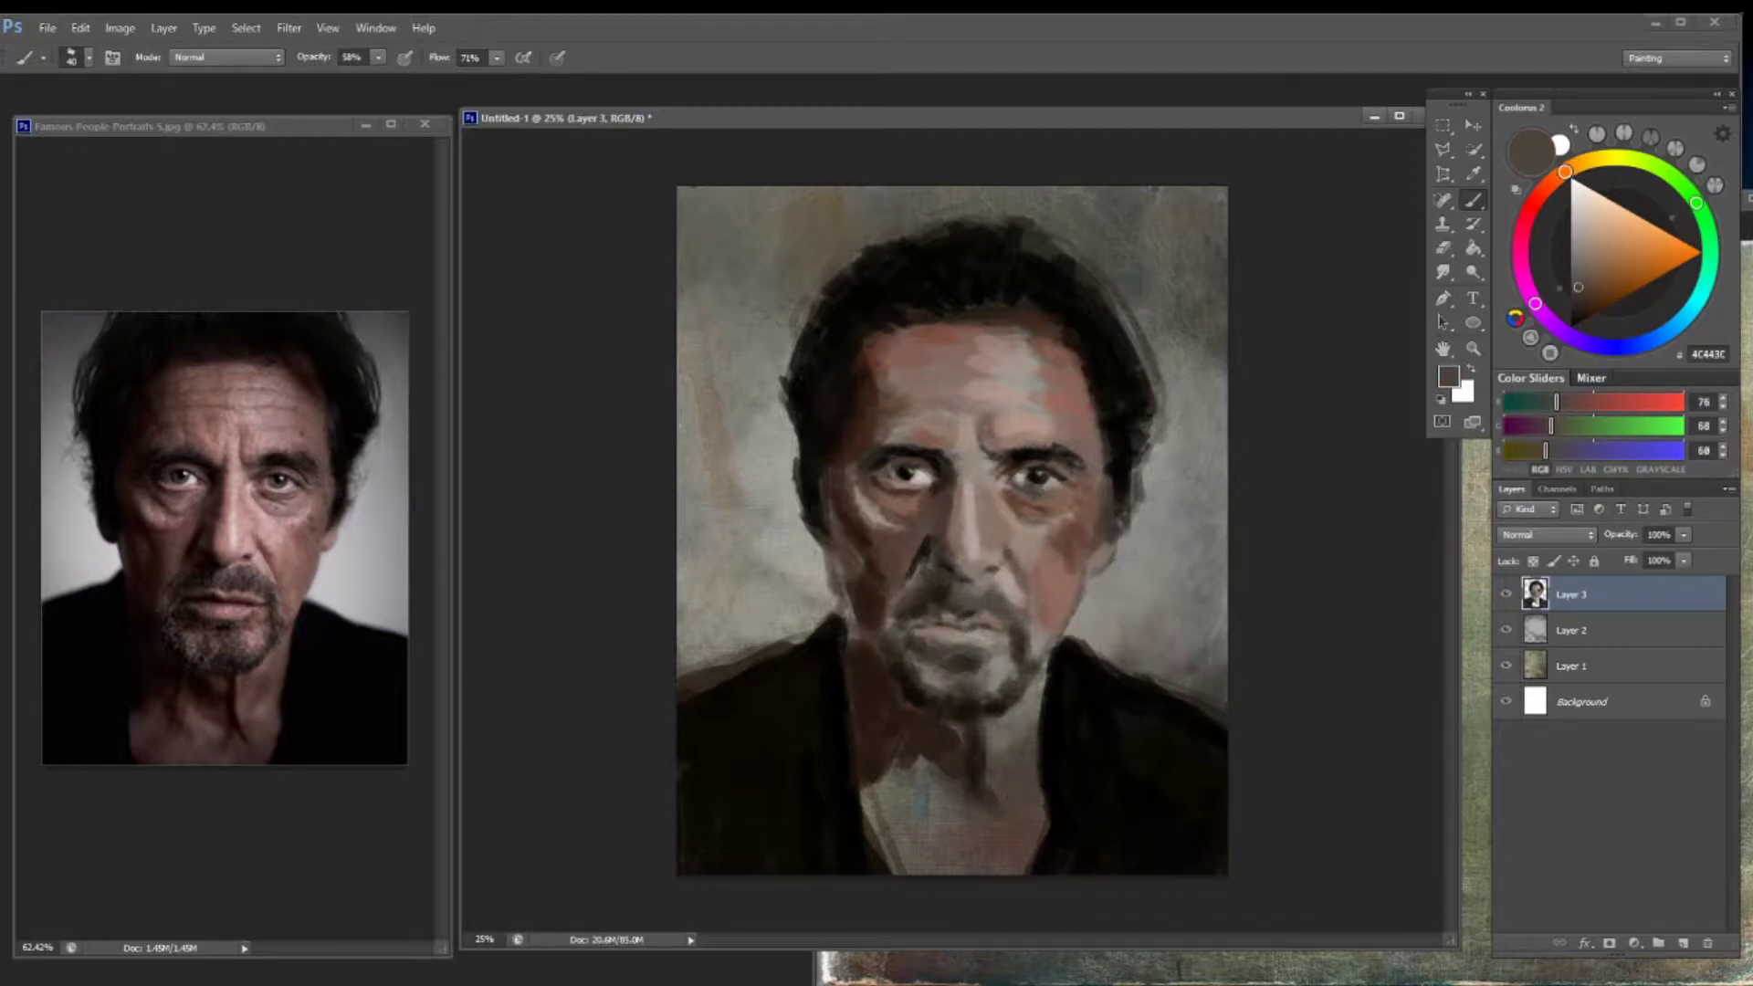
alt+click(1007, 688)
drag(916, 643, 995, 645)
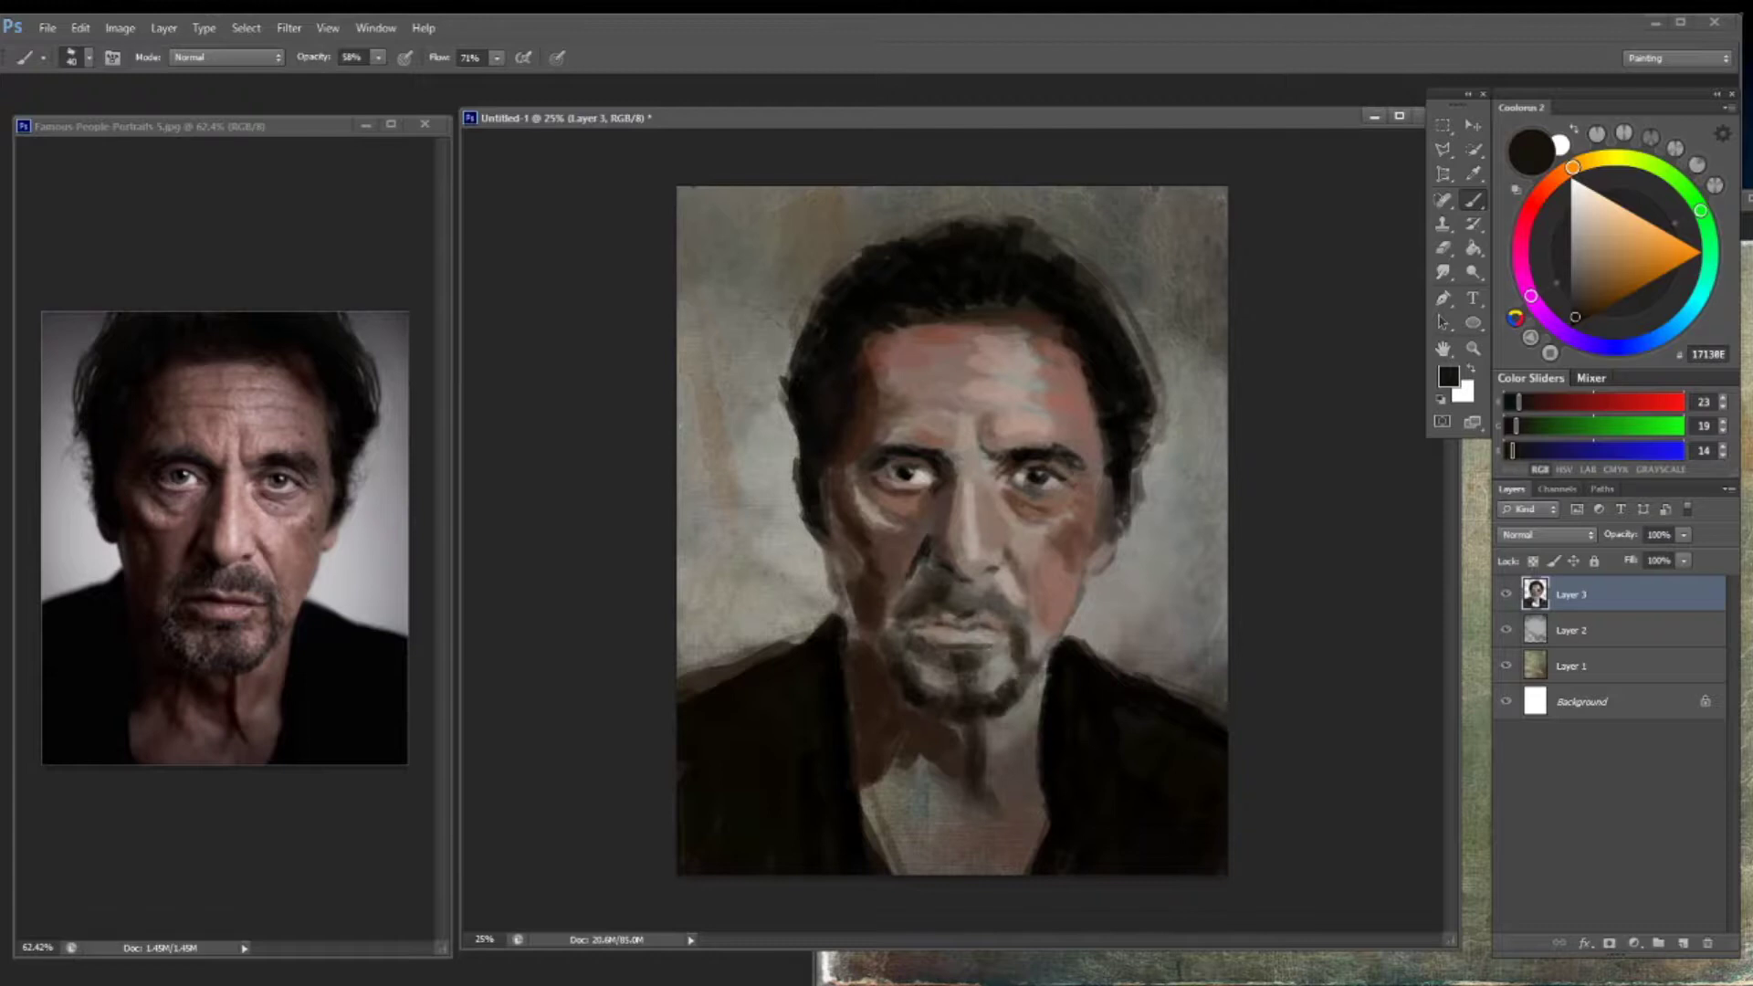
Paint the lips in sampled dusty pink and define the mouth line with a darker mauve-brown
alt+click(968, 629)
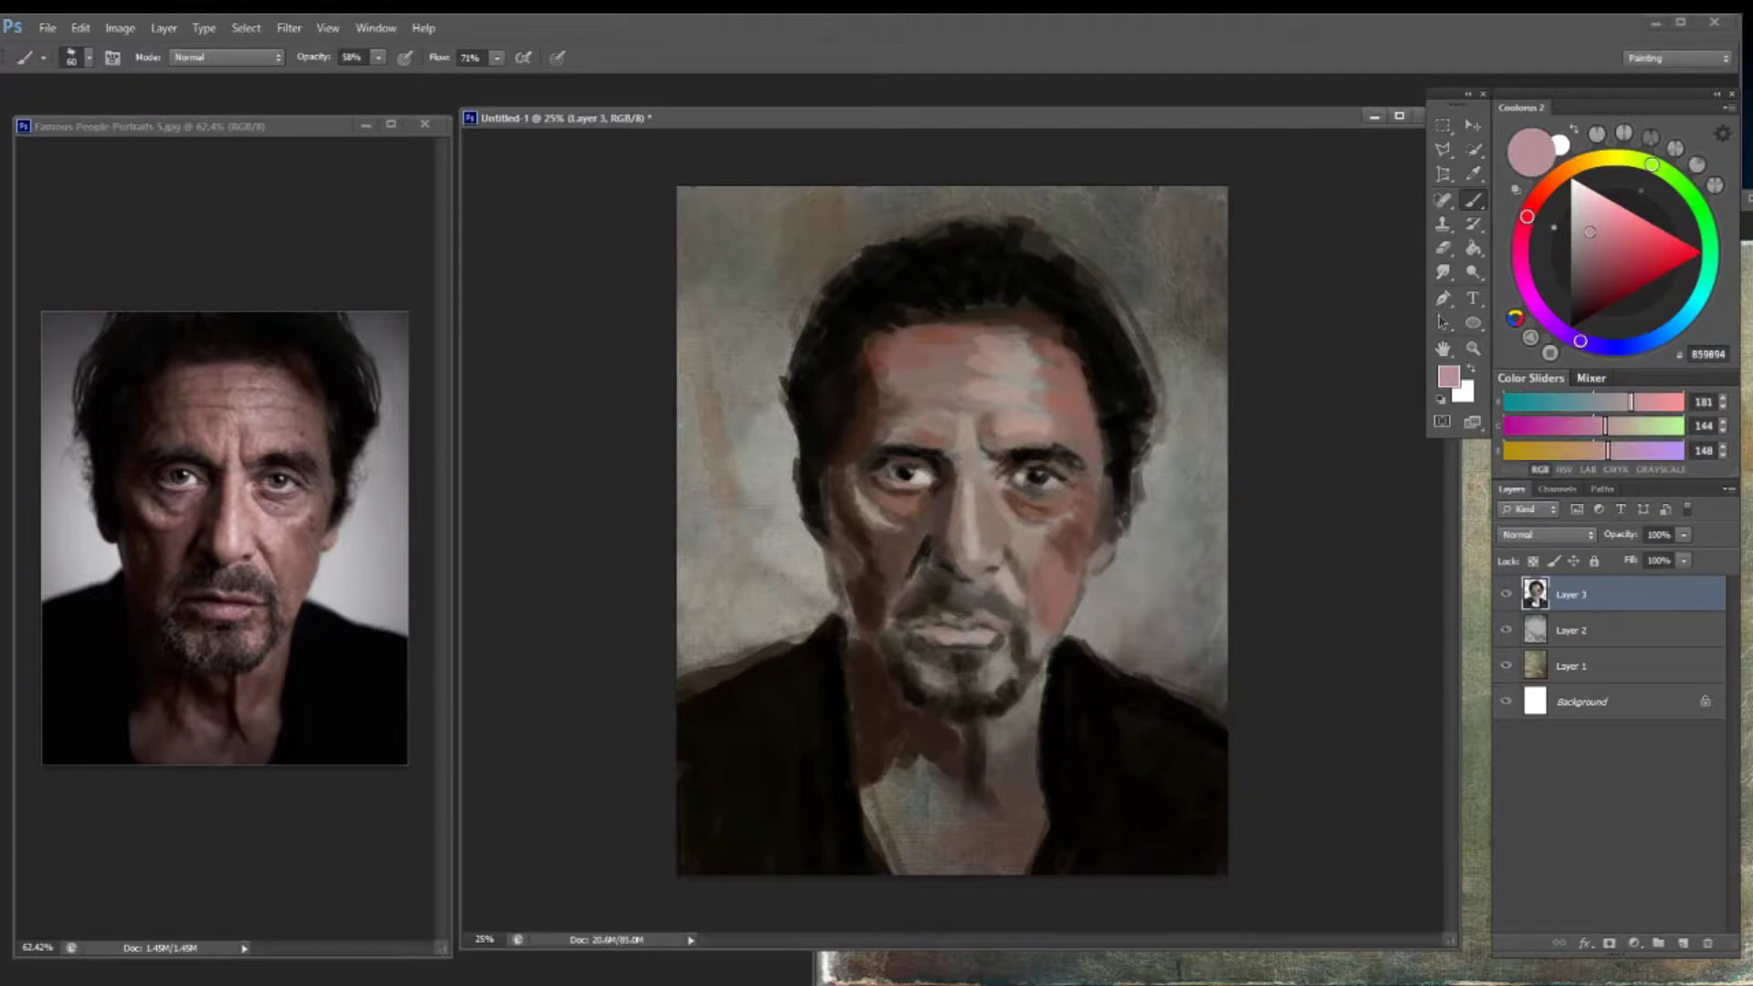
alt+click(938, 619)
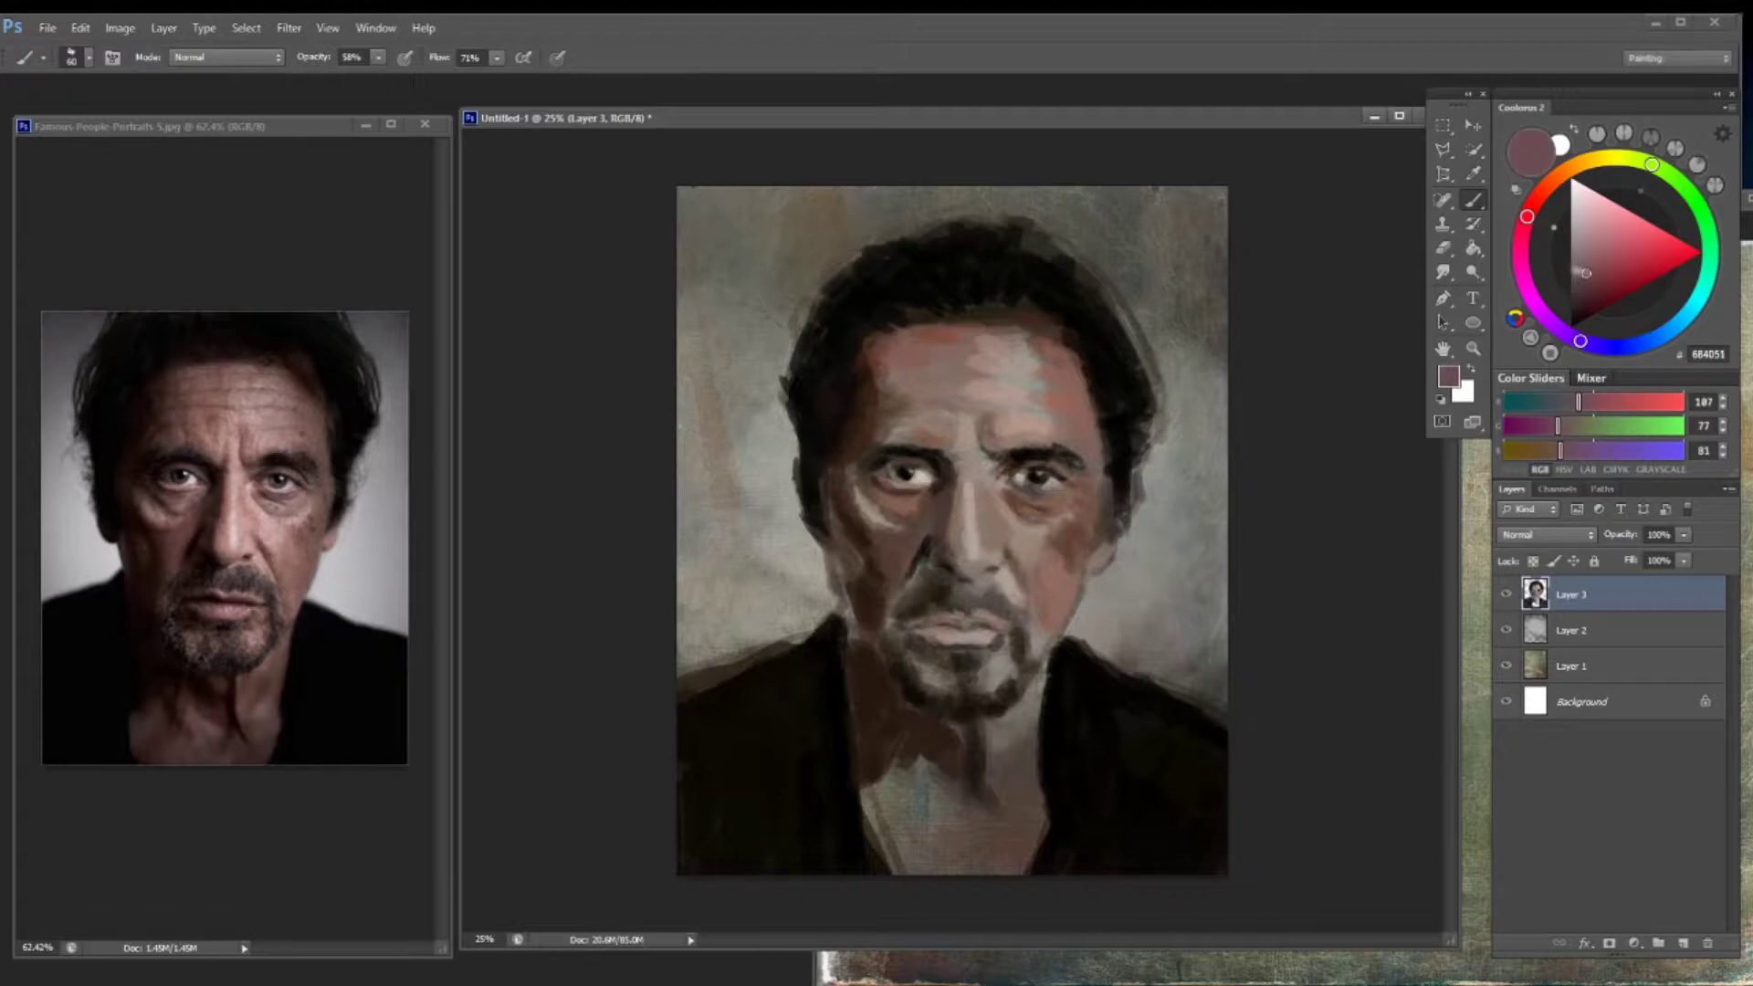
alt+click(936, 622)
alt+click(933, 623)
drag(950, 623, 1019, 628)
alt+click(1015, 630)
alt+click(986, 630)
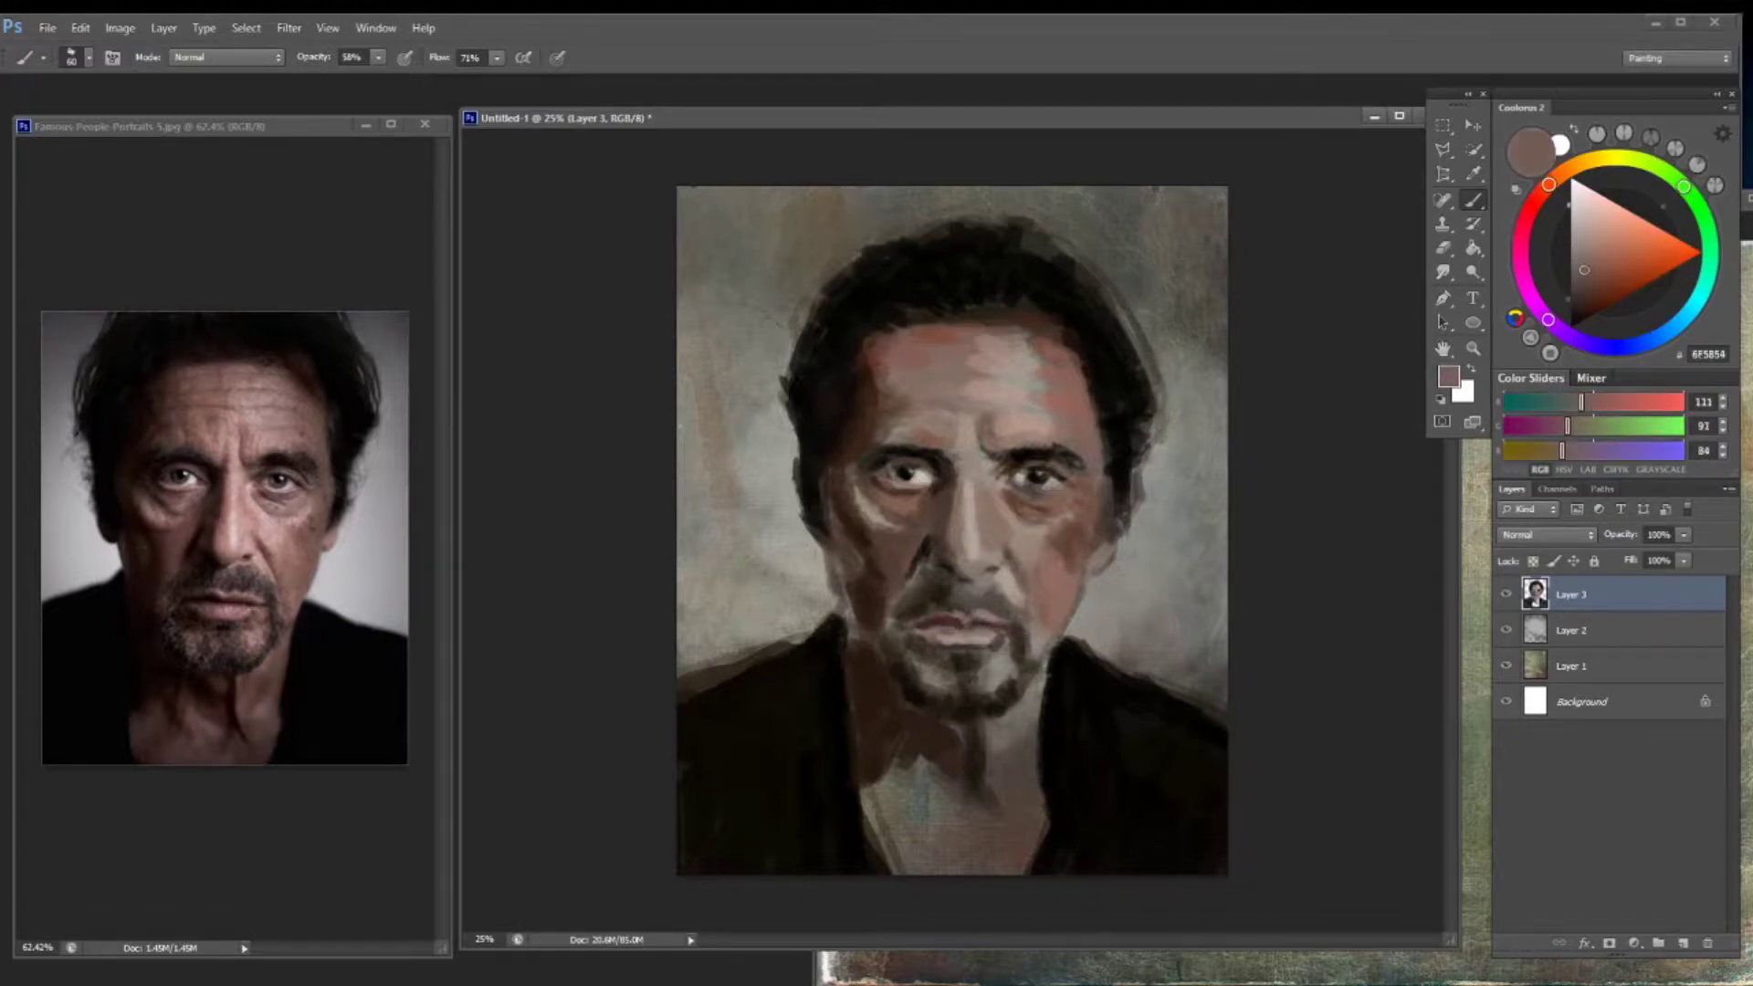
Deepen the shadow beside the nose and brighten the skin below the right eye with a sampled light tone
alt+click(940, 532)
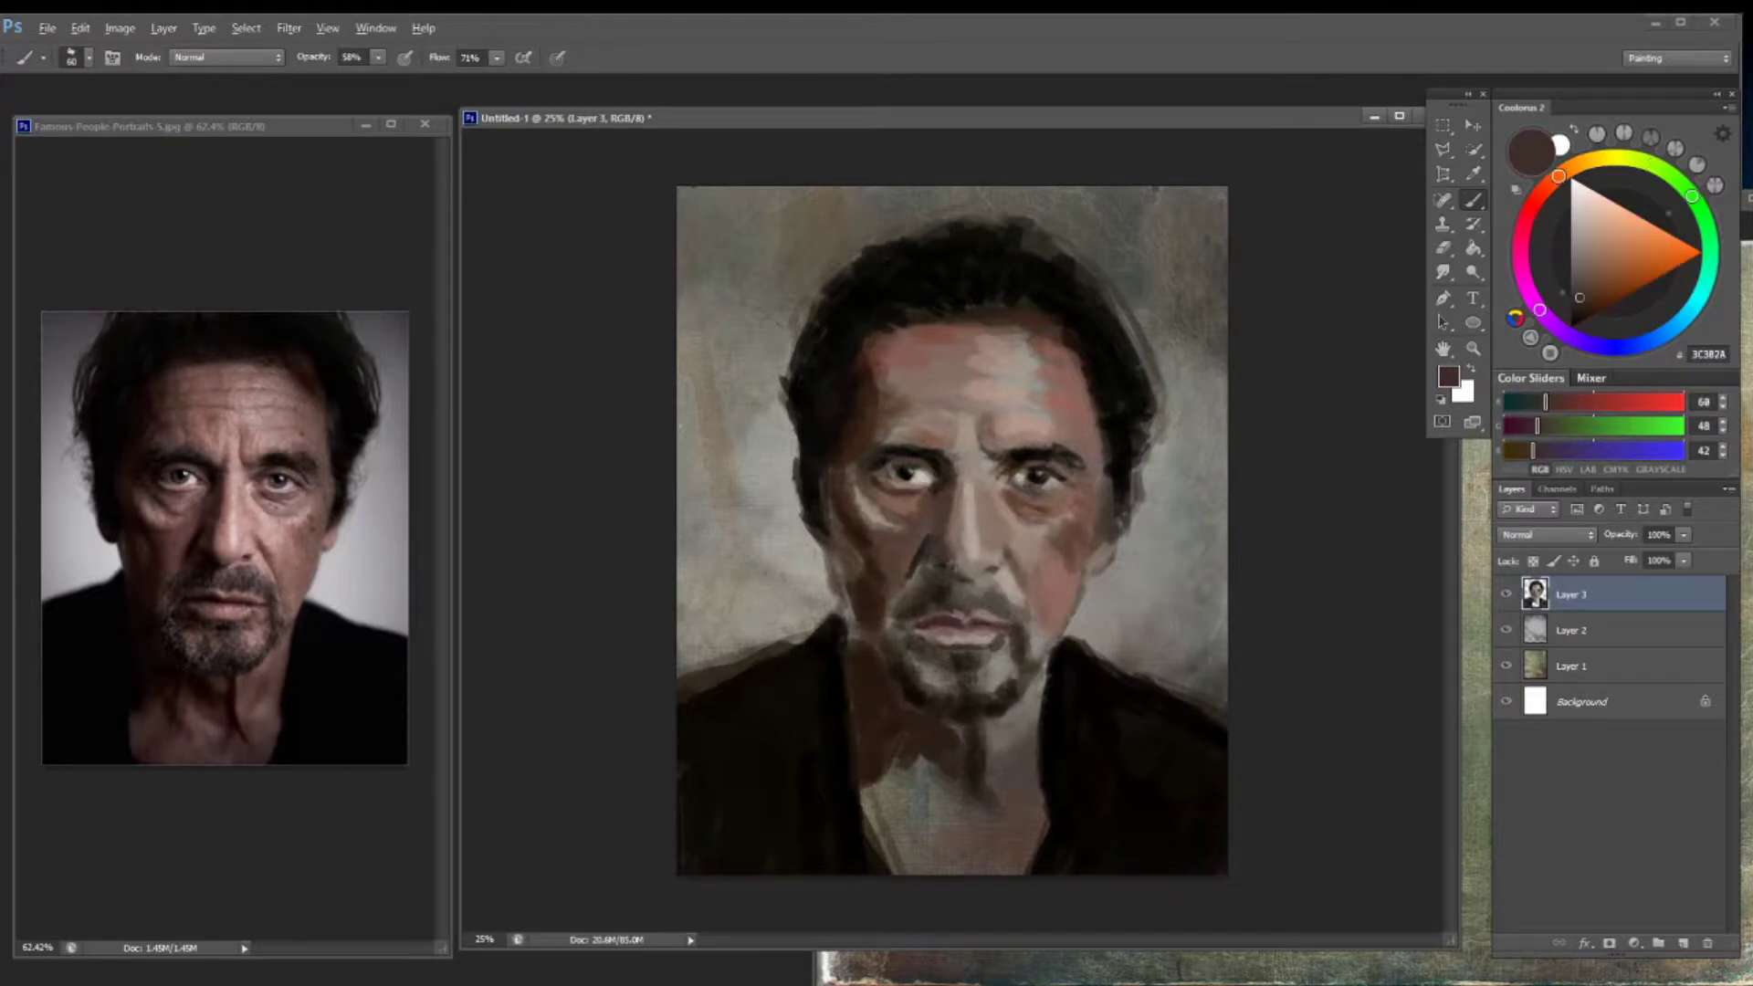
alt+click(957, 576)
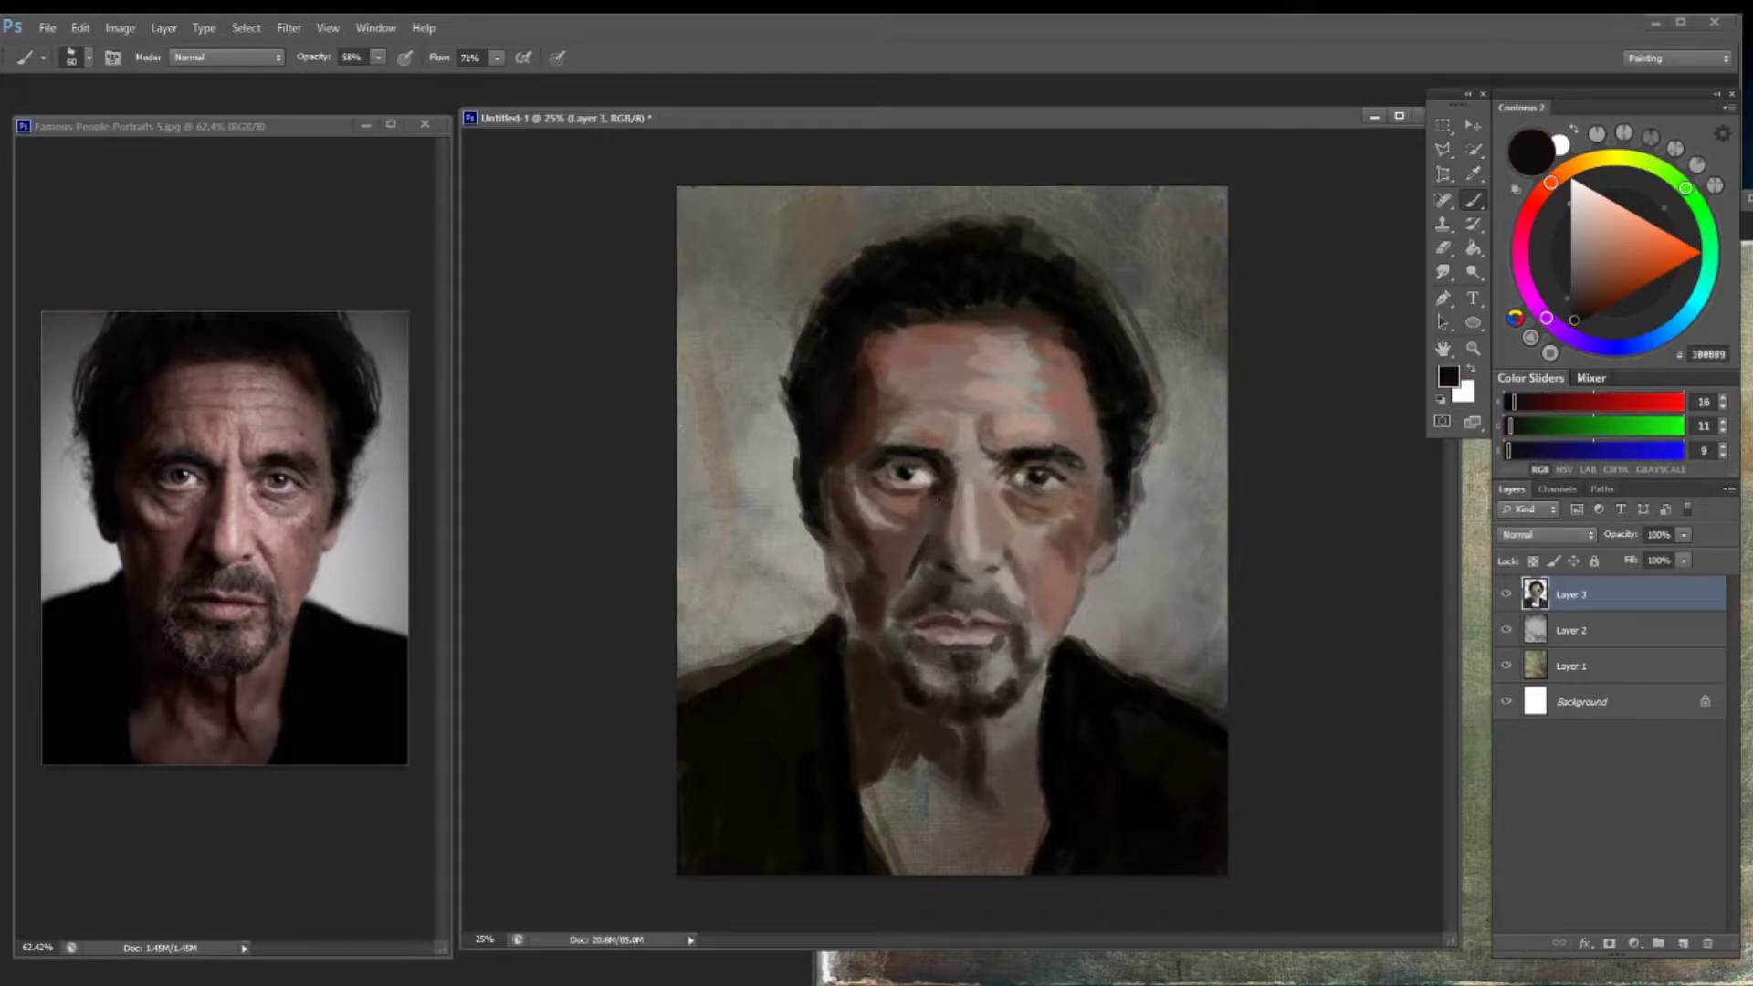
alt+click(941, 499)
mouse_move(1013, 522)
mouse_down()
mouse_move(1073, 507)
mouse_move(1036, 533)
mouse_up()
alt+click(1017, 542)
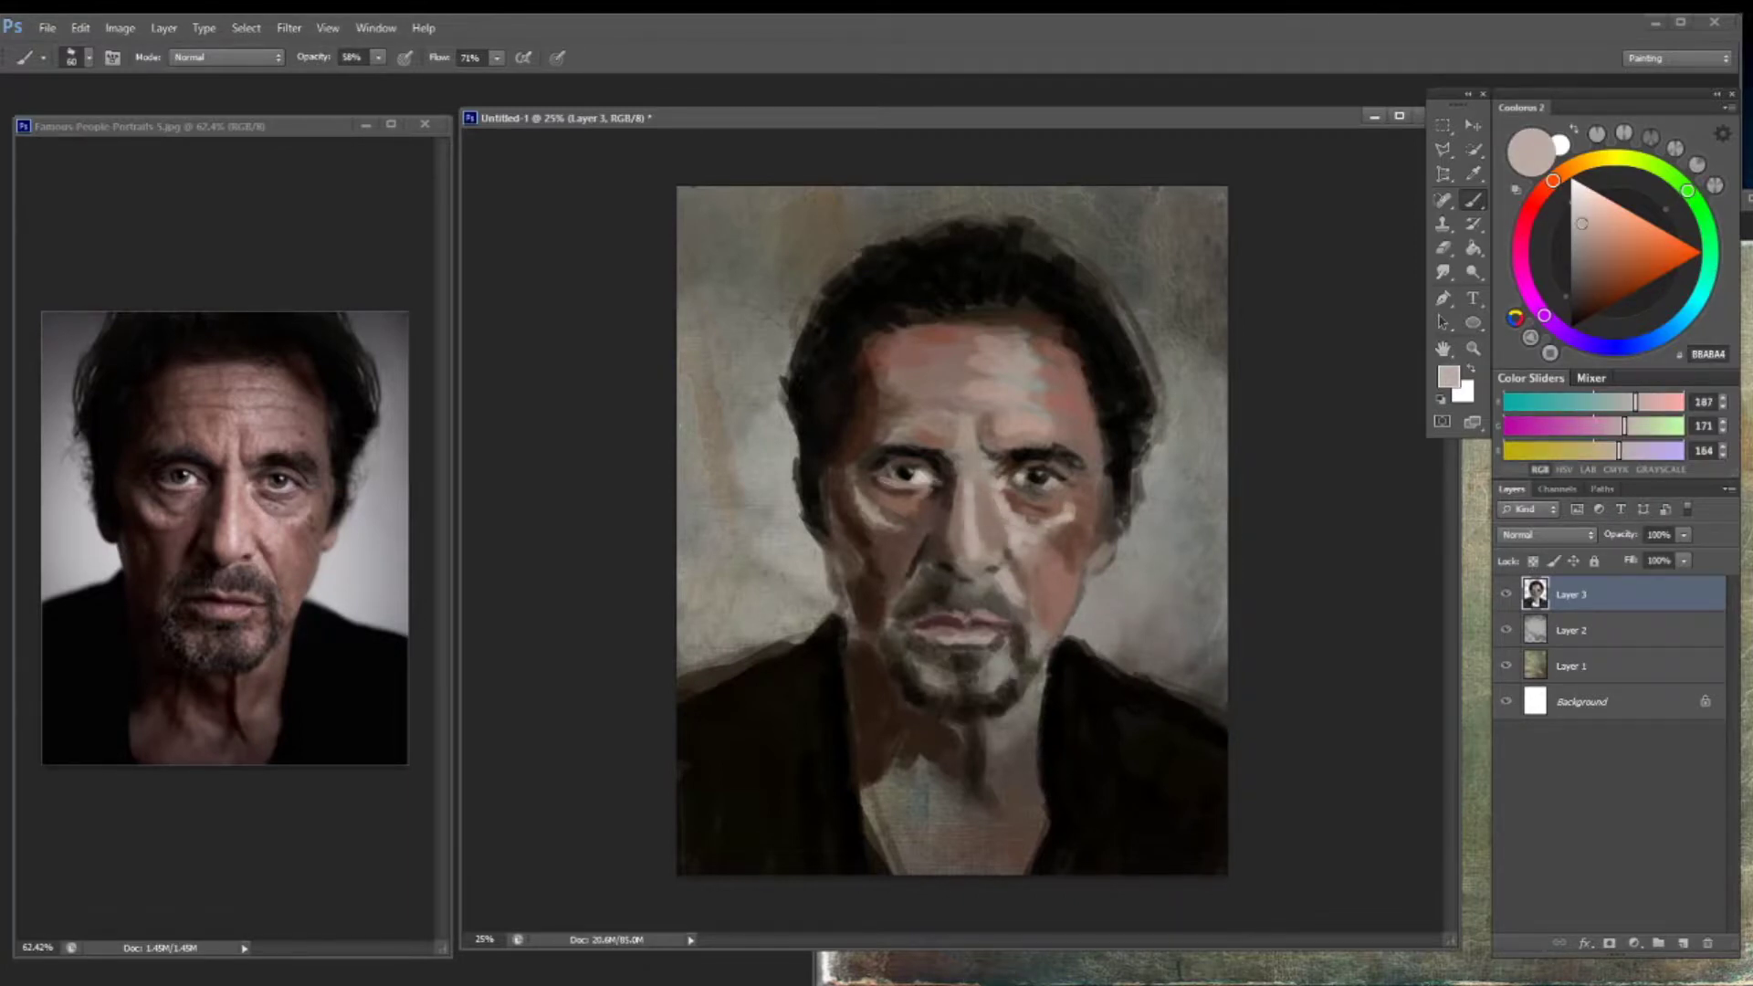
drag(1015, 493, 1050, 490)
Mix a dark red and add accents at the left eye's inner corner and left nostril, blending with sampled skin browns
alt+click(879, 375)
mouse_move(1553, 180)
mouse_down()
mouse_move(1607, 154)
mouse_move(1536, 199)
mouse_up()
click(1604, 301)
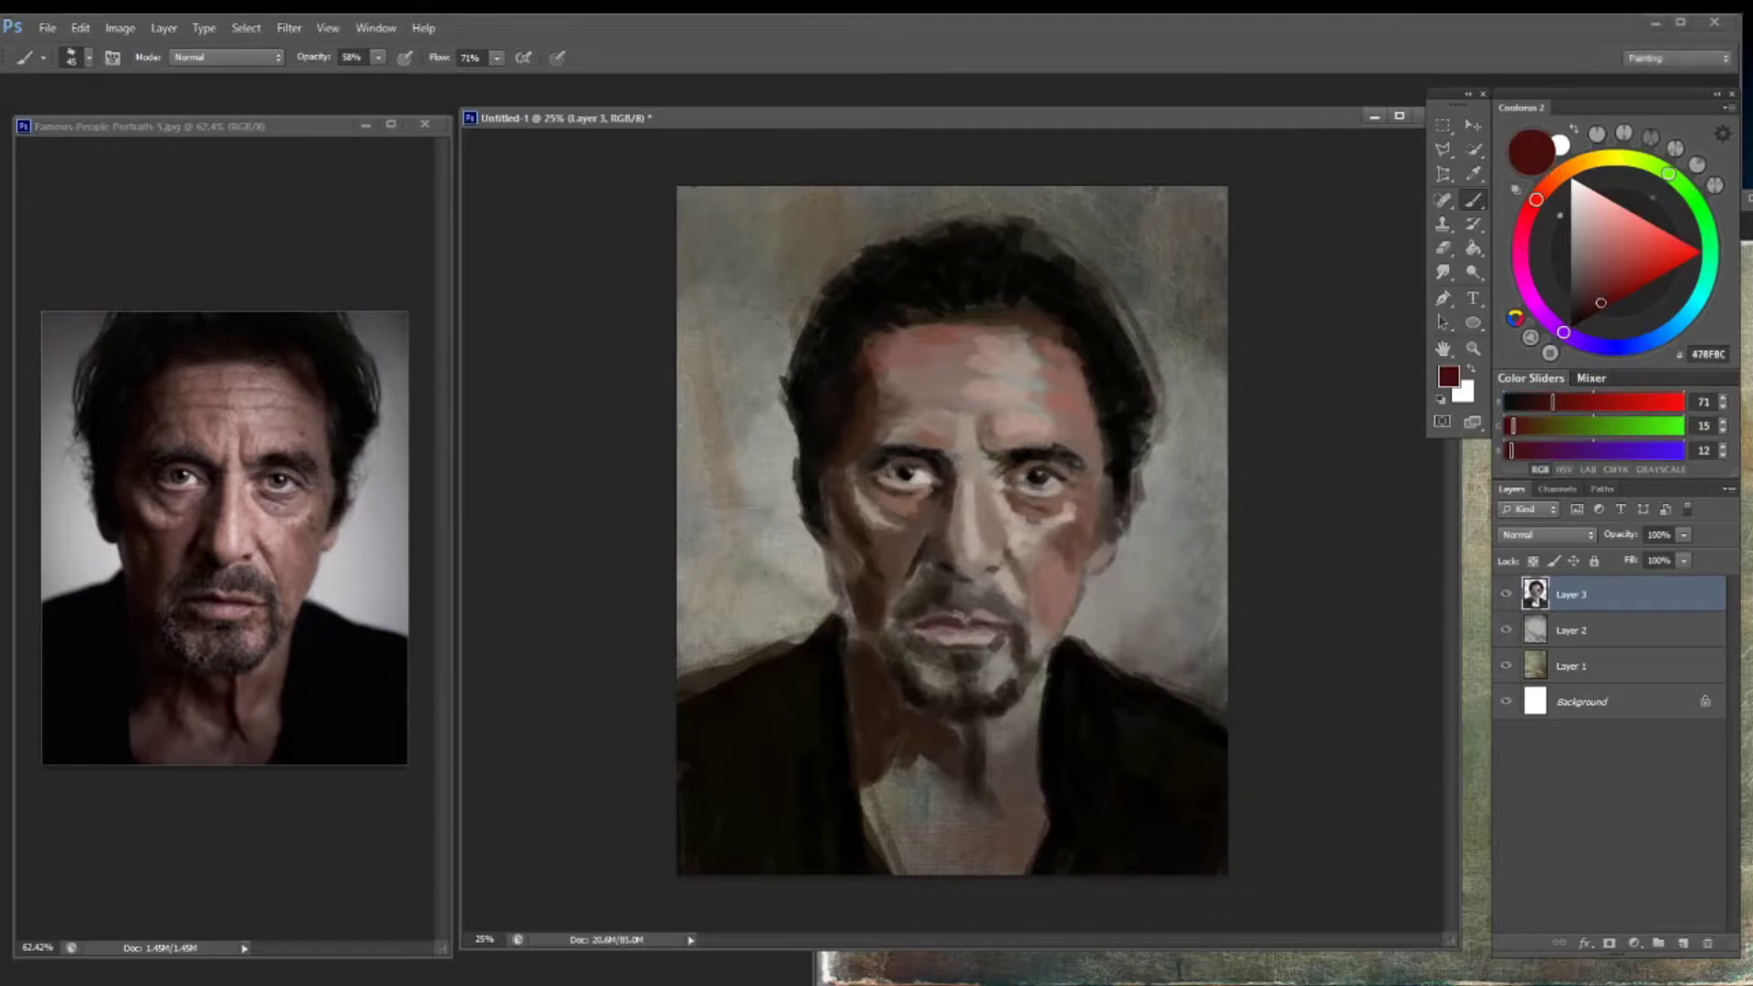
mouse_move(940, 477)
mouse_down()
mouse_move(922, 474)
mouse_move(931, 486)
mouse_up()
alt+click(945, 510)
alt+click(950, 559)
alt+click(945, 557)
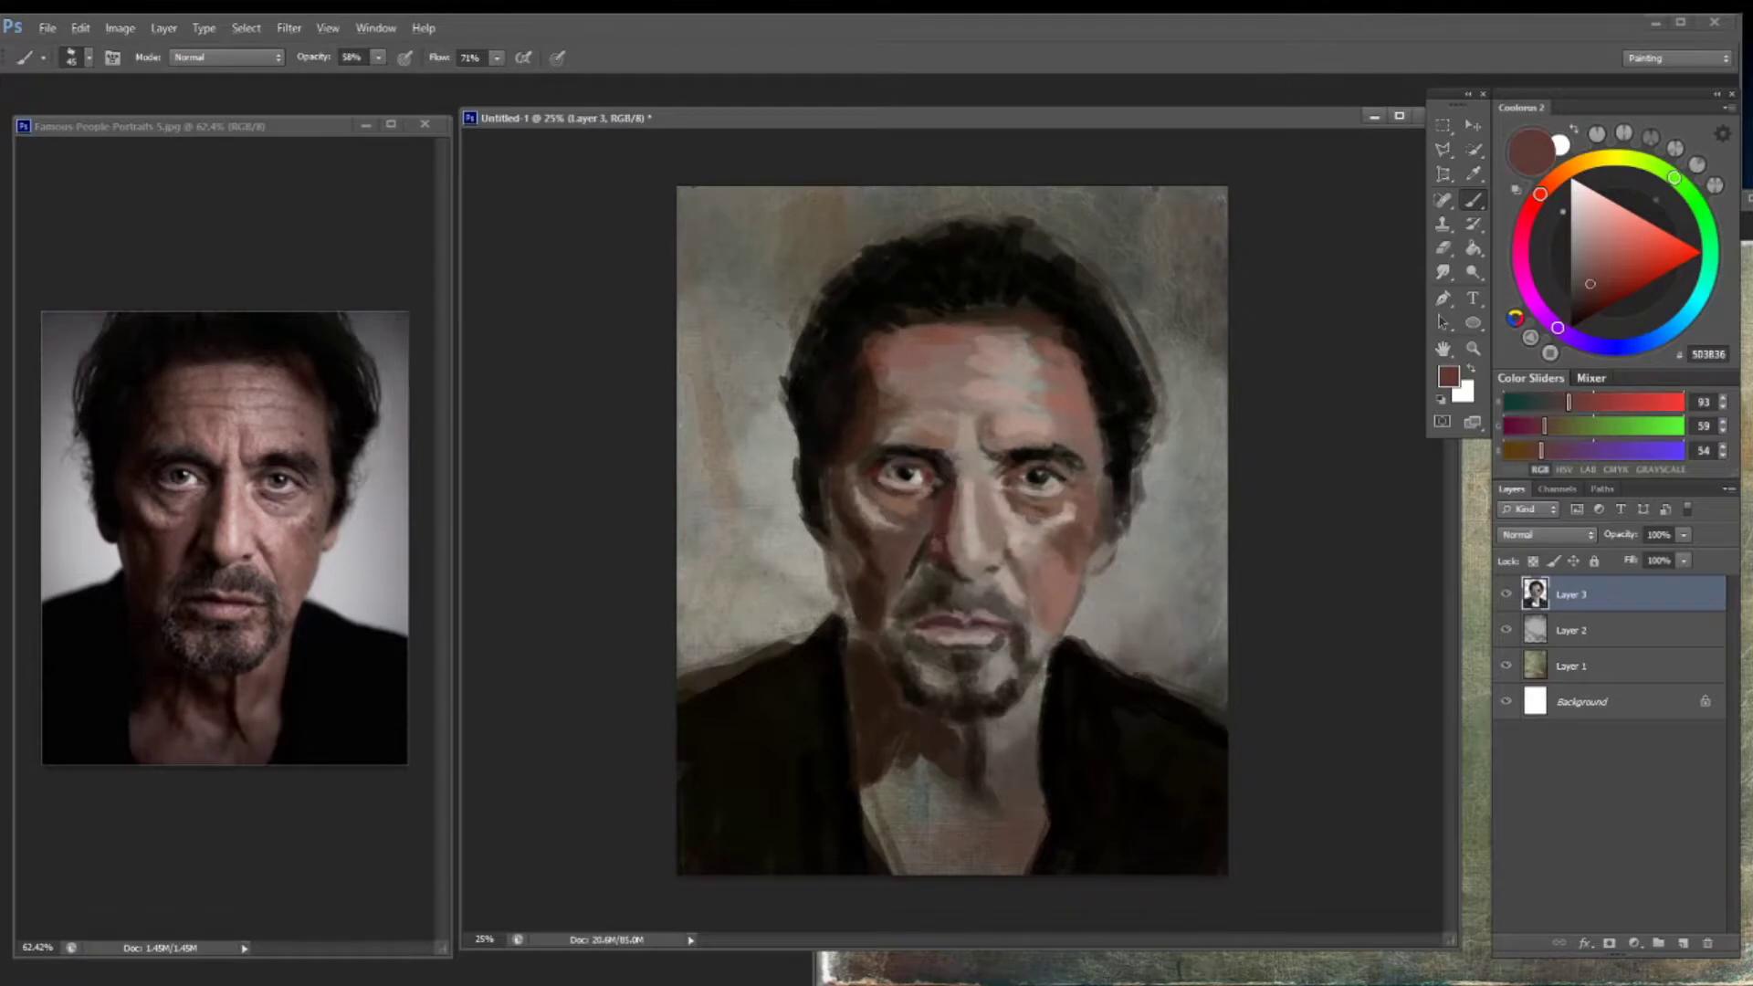
alt+click(971, 588)
alt+click(970, 589)
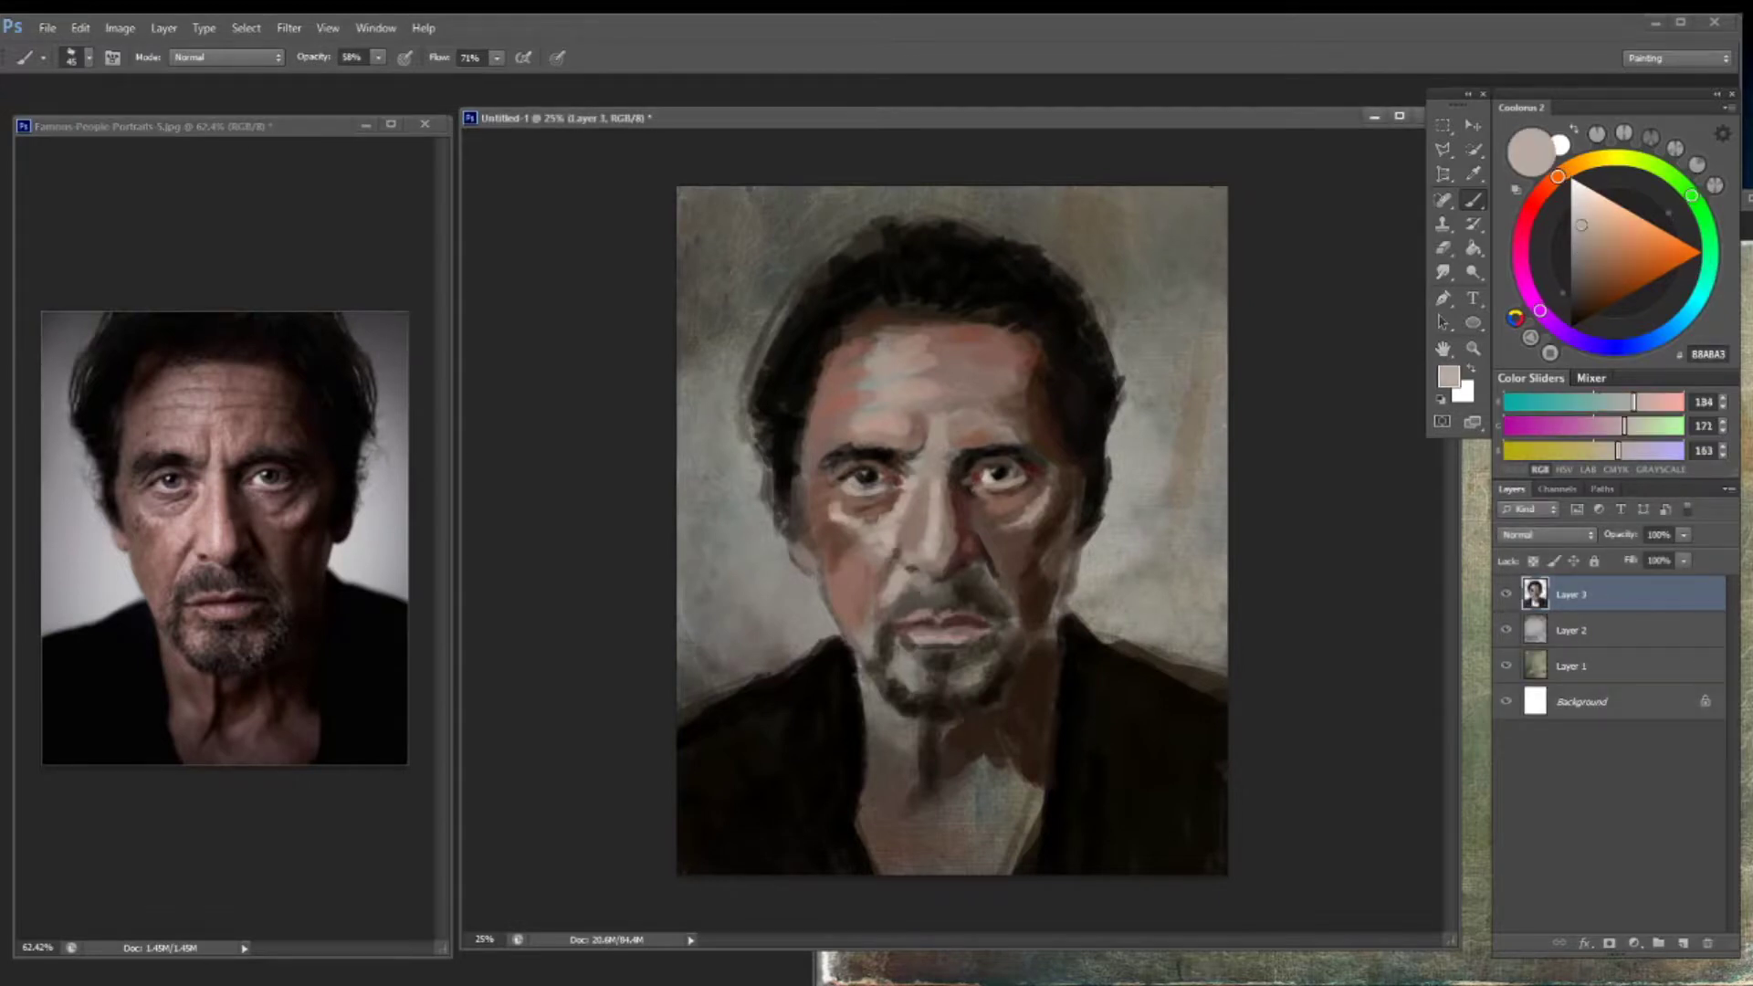
Refine the pupils, irises and whites of both eyes on the mirrored portrait, using sampled greys and near-black with a smaller brush
alt+click(879, 473)
alt+click(859, 475)
alt+click(877, 475)
alt+click(869, 476)
alt+click(867, 476)
alt+click(863, 475)
alt+click(849, 478)
alt+click(884, 469)
alt+click(989, 480)
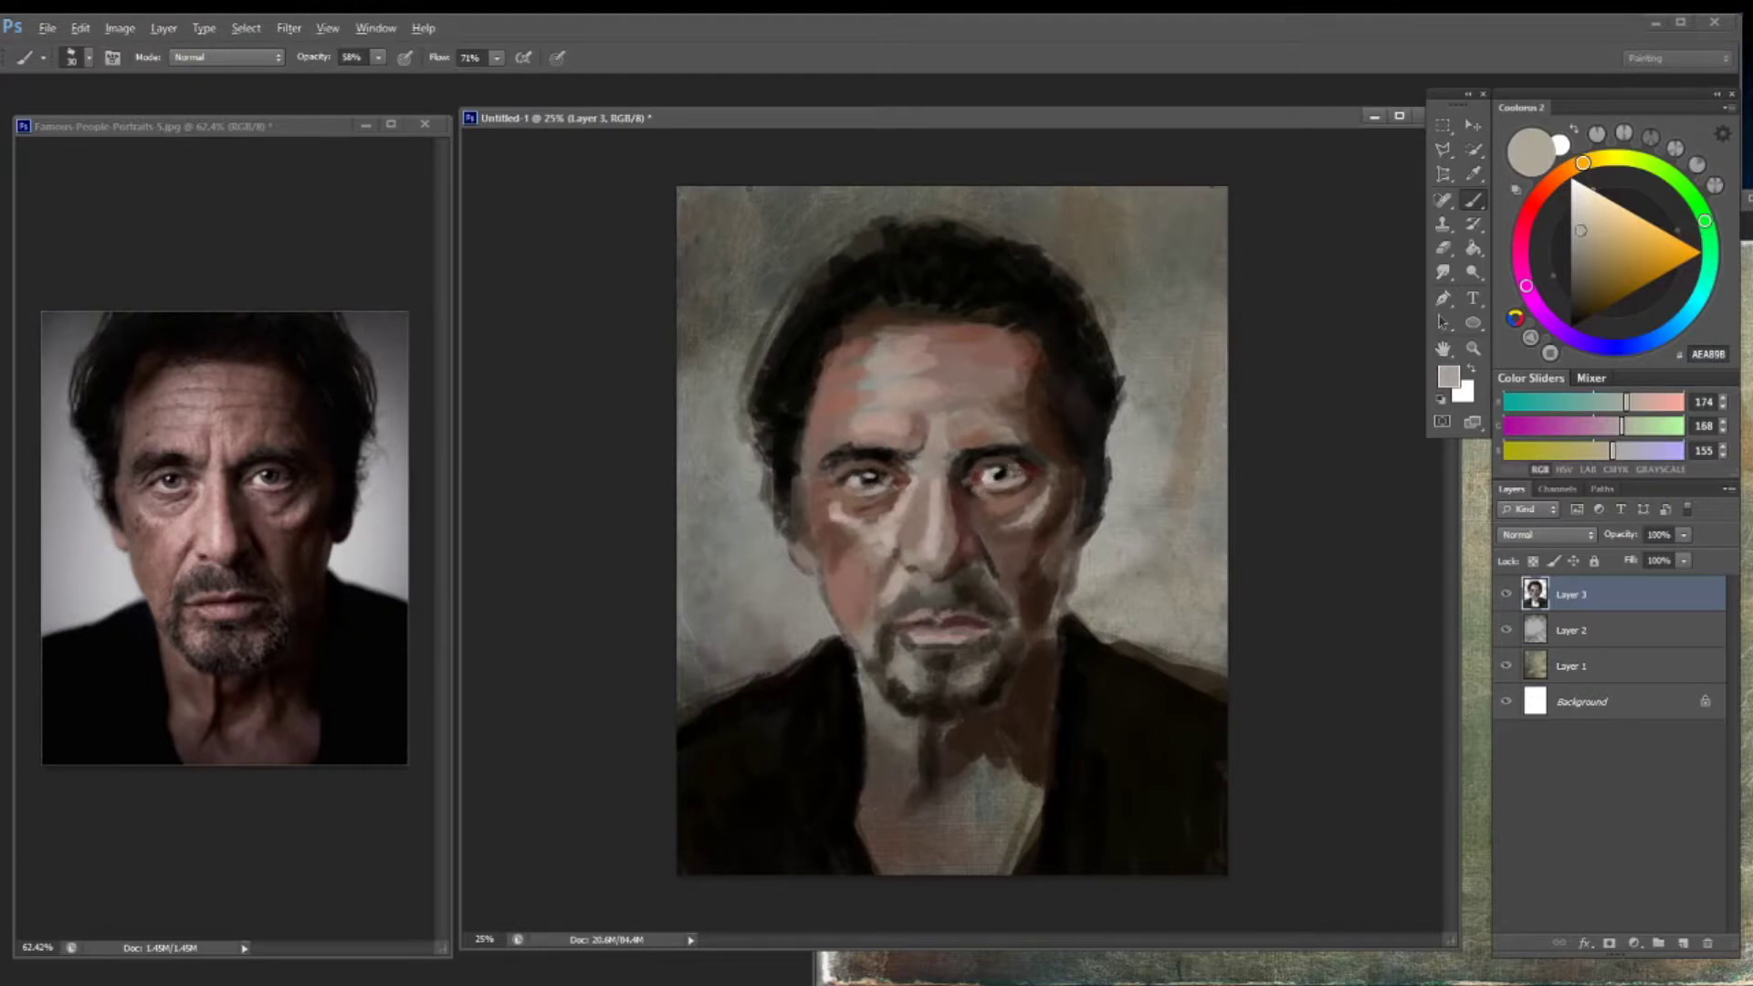
alt+click(849, 478)
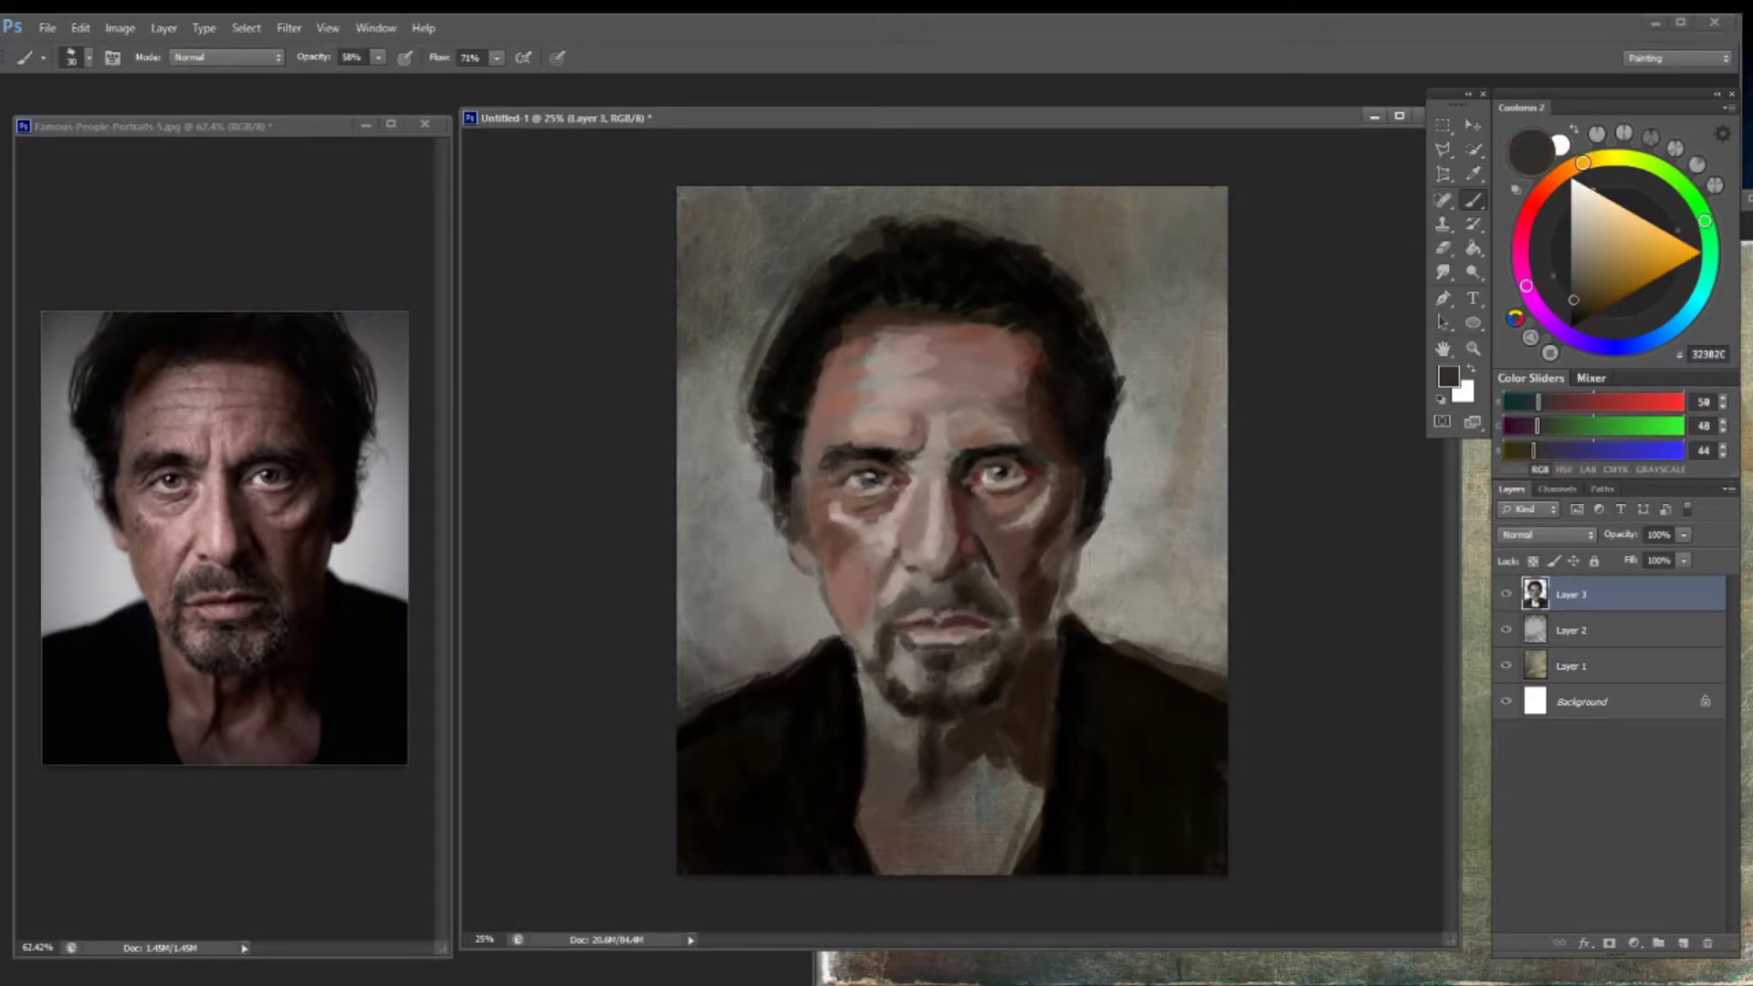
Darken the eyebrows and the frown line between them with sampled near-black
alt+click(874, 446)
drag(920, 422, 913, 455)
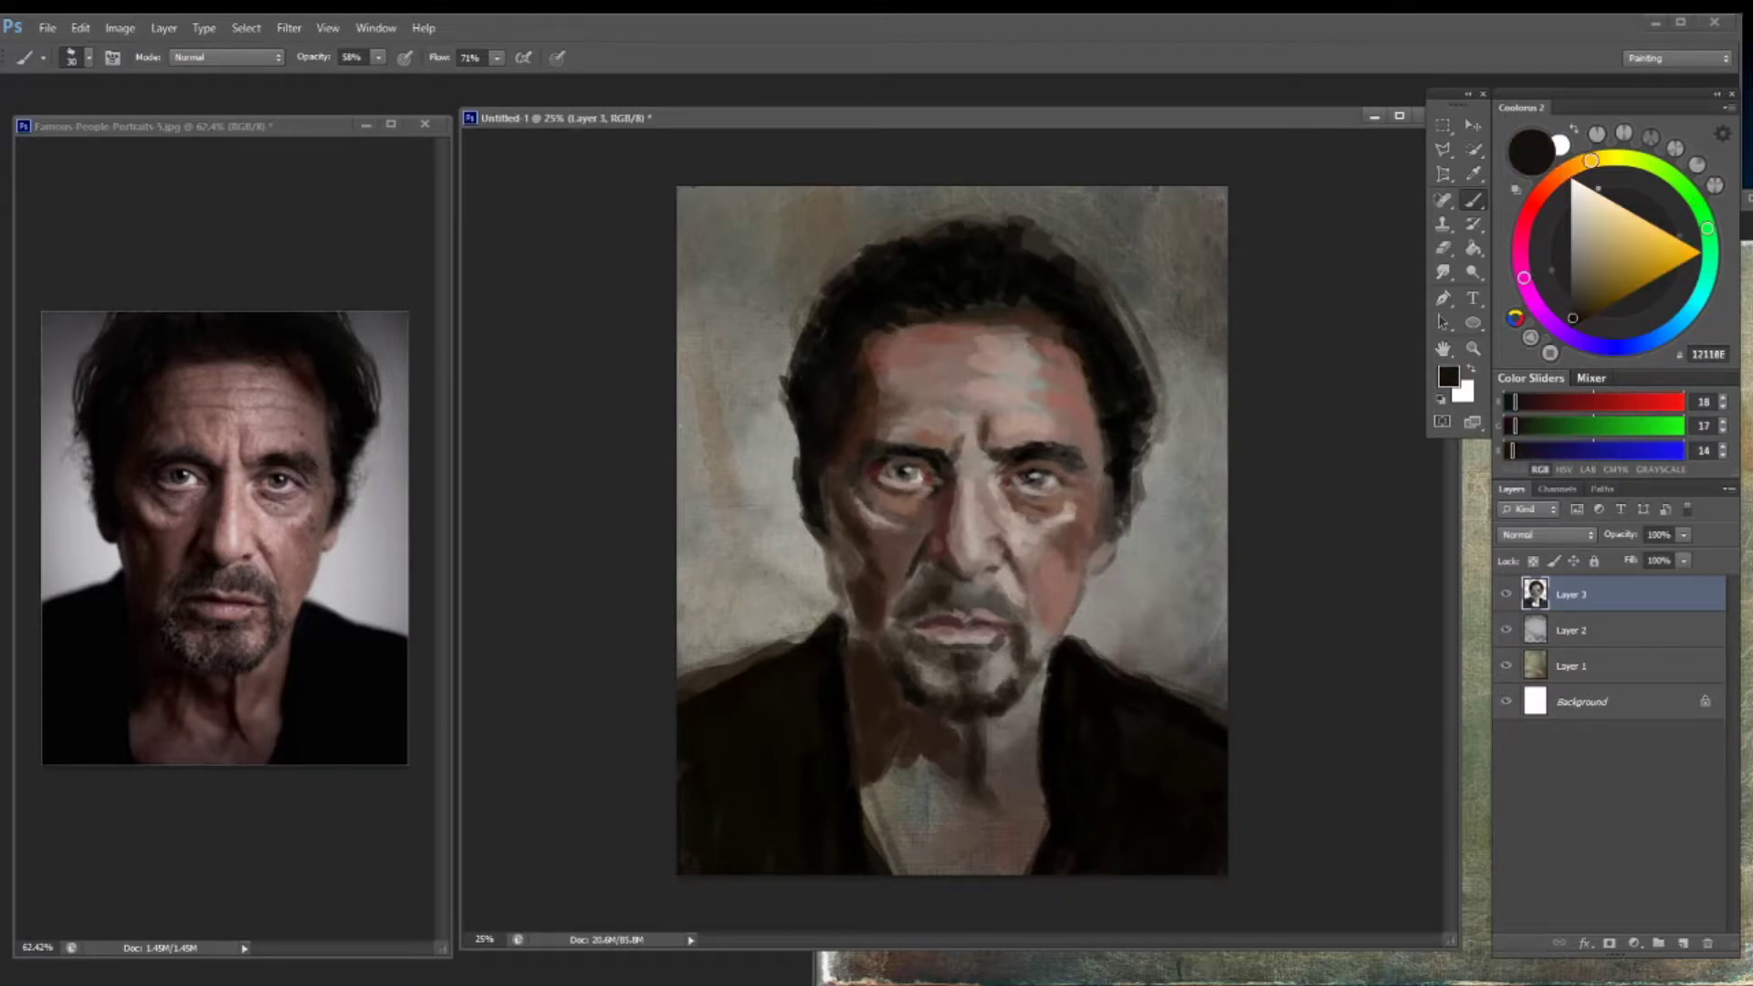
alt+click(875, 450)
alt+click(940, 453)
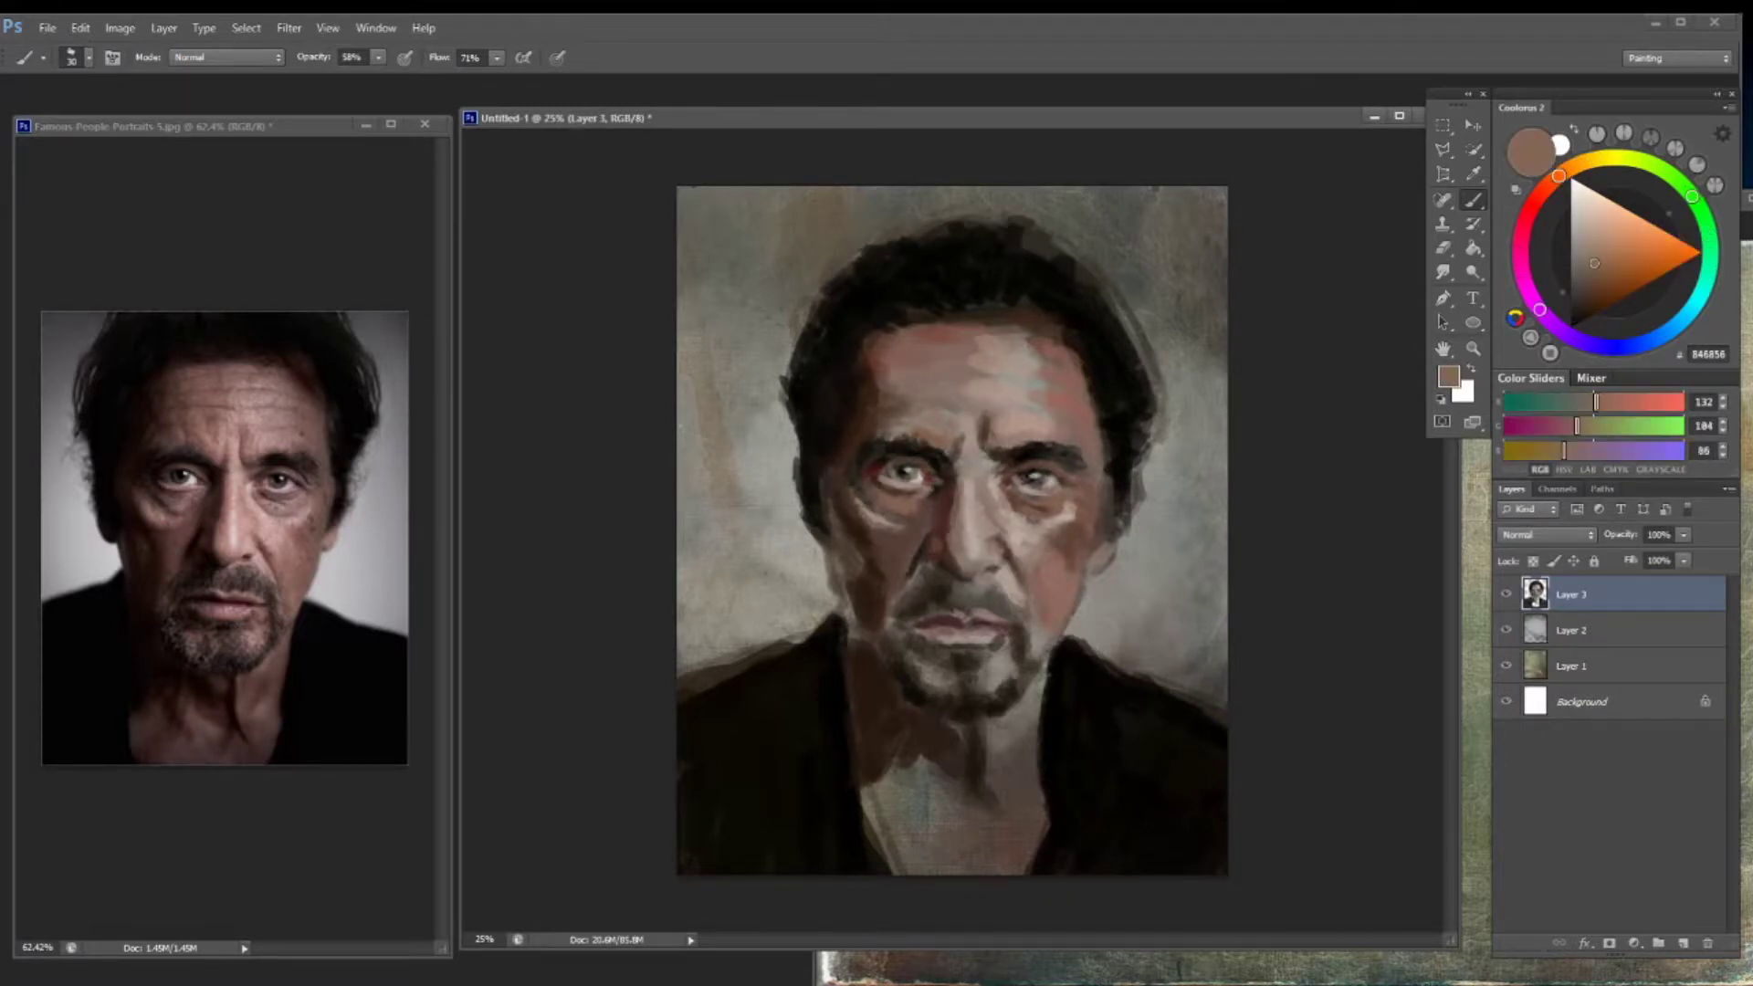
Touch up the left temple, the hairline and the skin below the right eye with sampled dark and reddish browns
alt+click(845, 436)
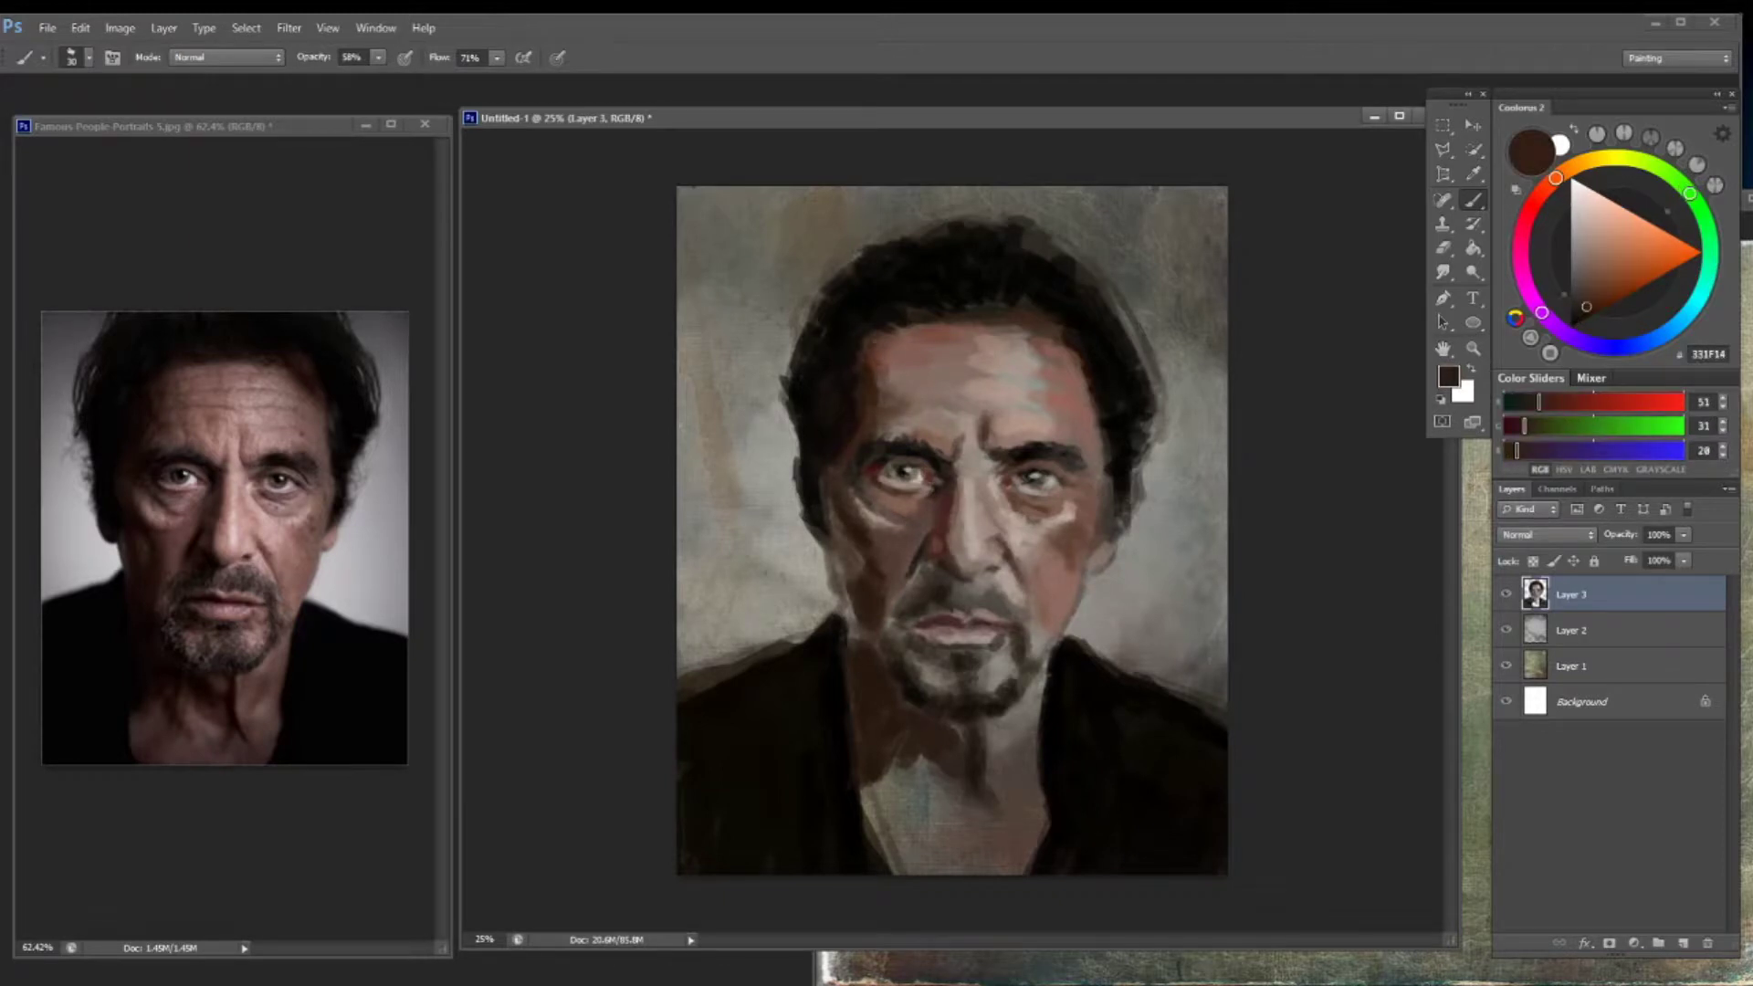
alt+click(1059, 344)
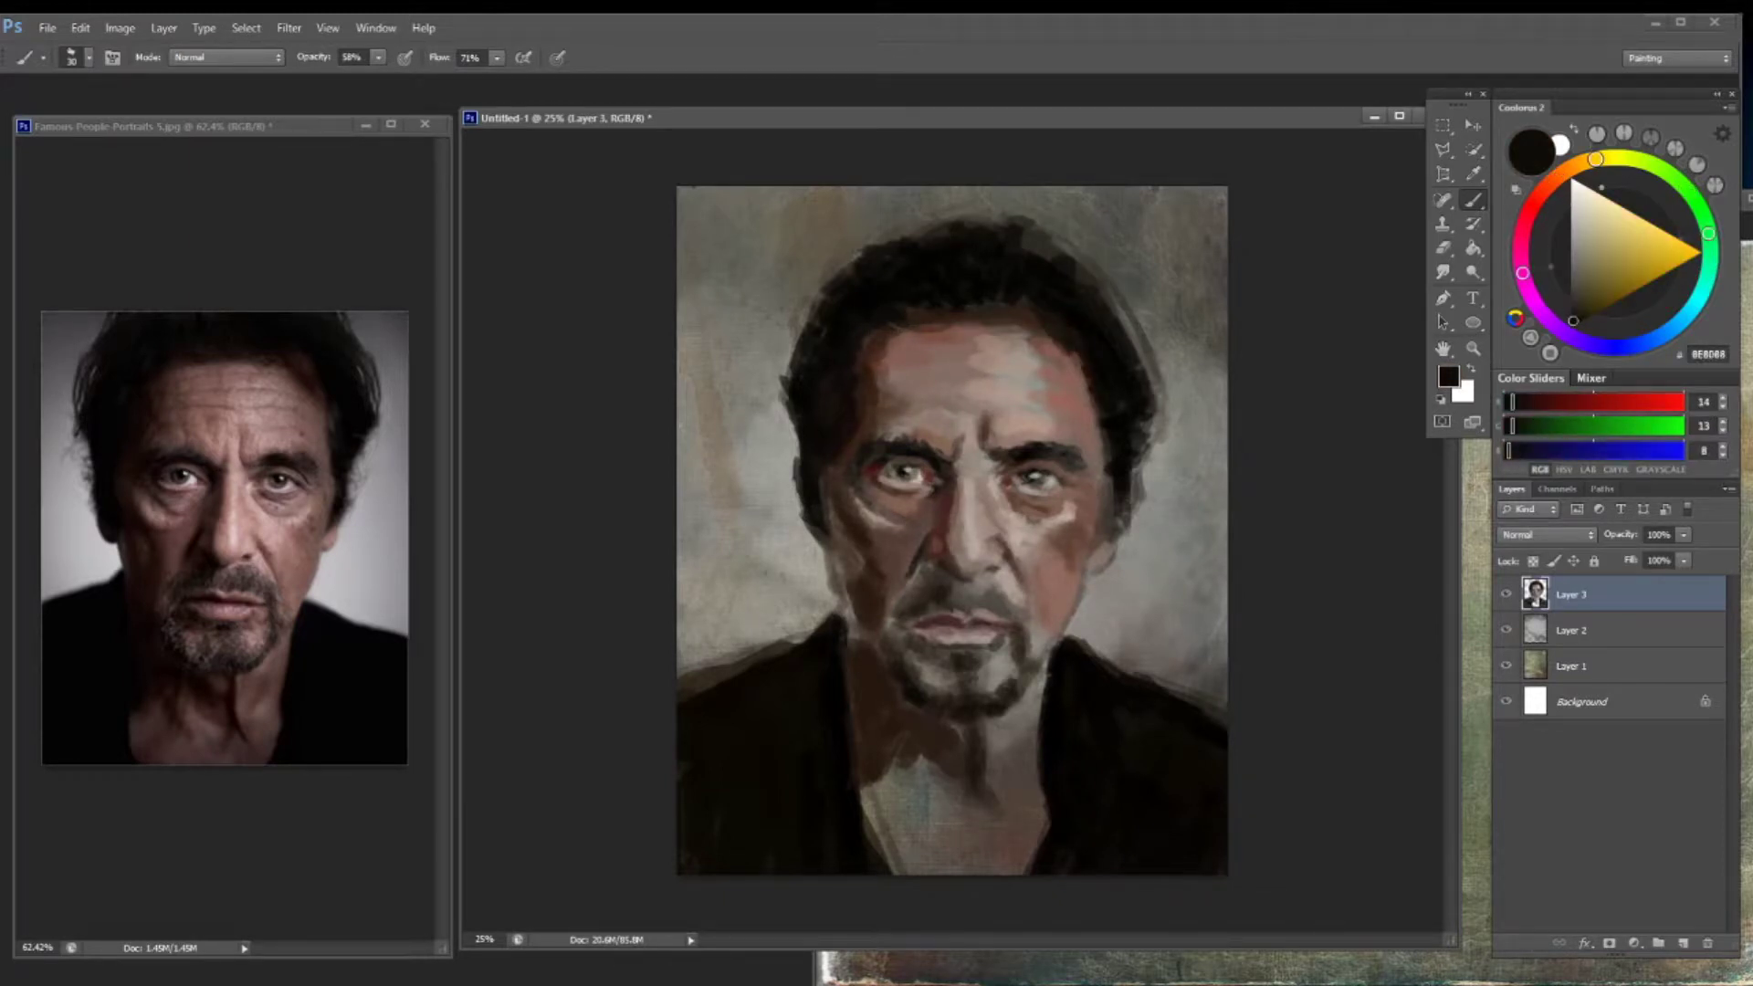
alt+click(1009, 518)
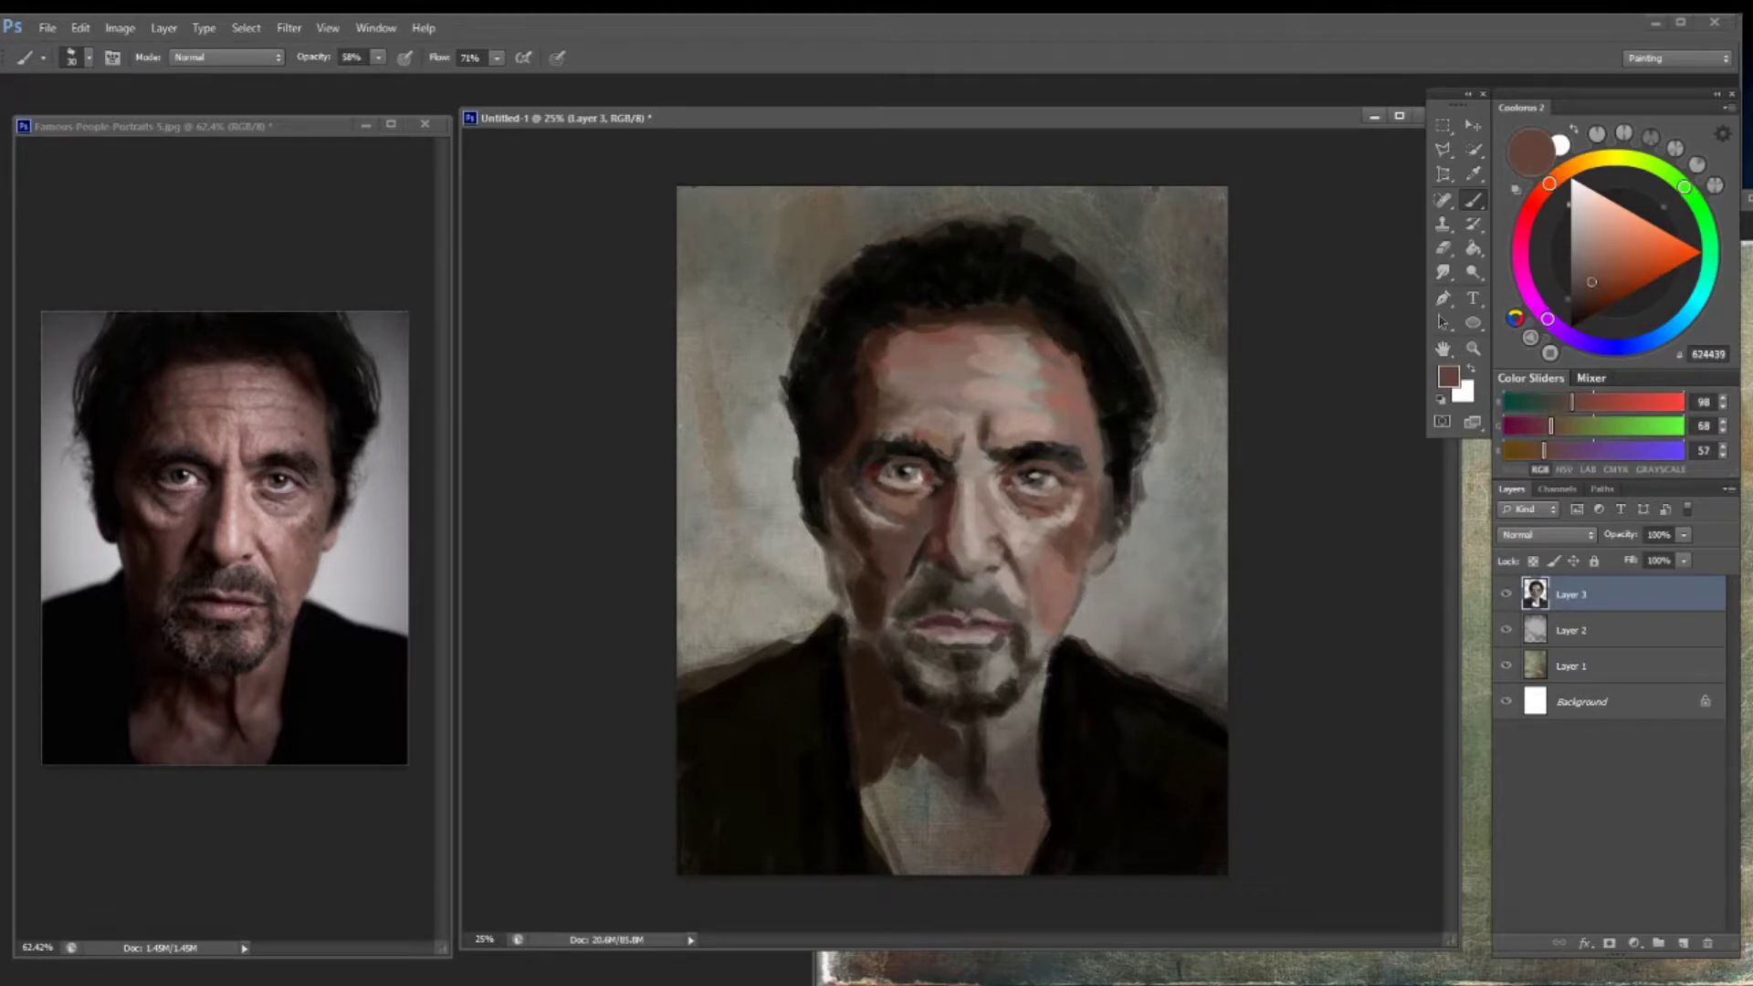
Darken the left cheek and jaw edge with sampled dark brown at brush size 150, and clean up the contour with the Eraser
alt+click(822, 518)
mouse_move(831, 548)
mouse_down()
mouse_move(872, 639)
mouse_move(867, 612)
mouse_up()
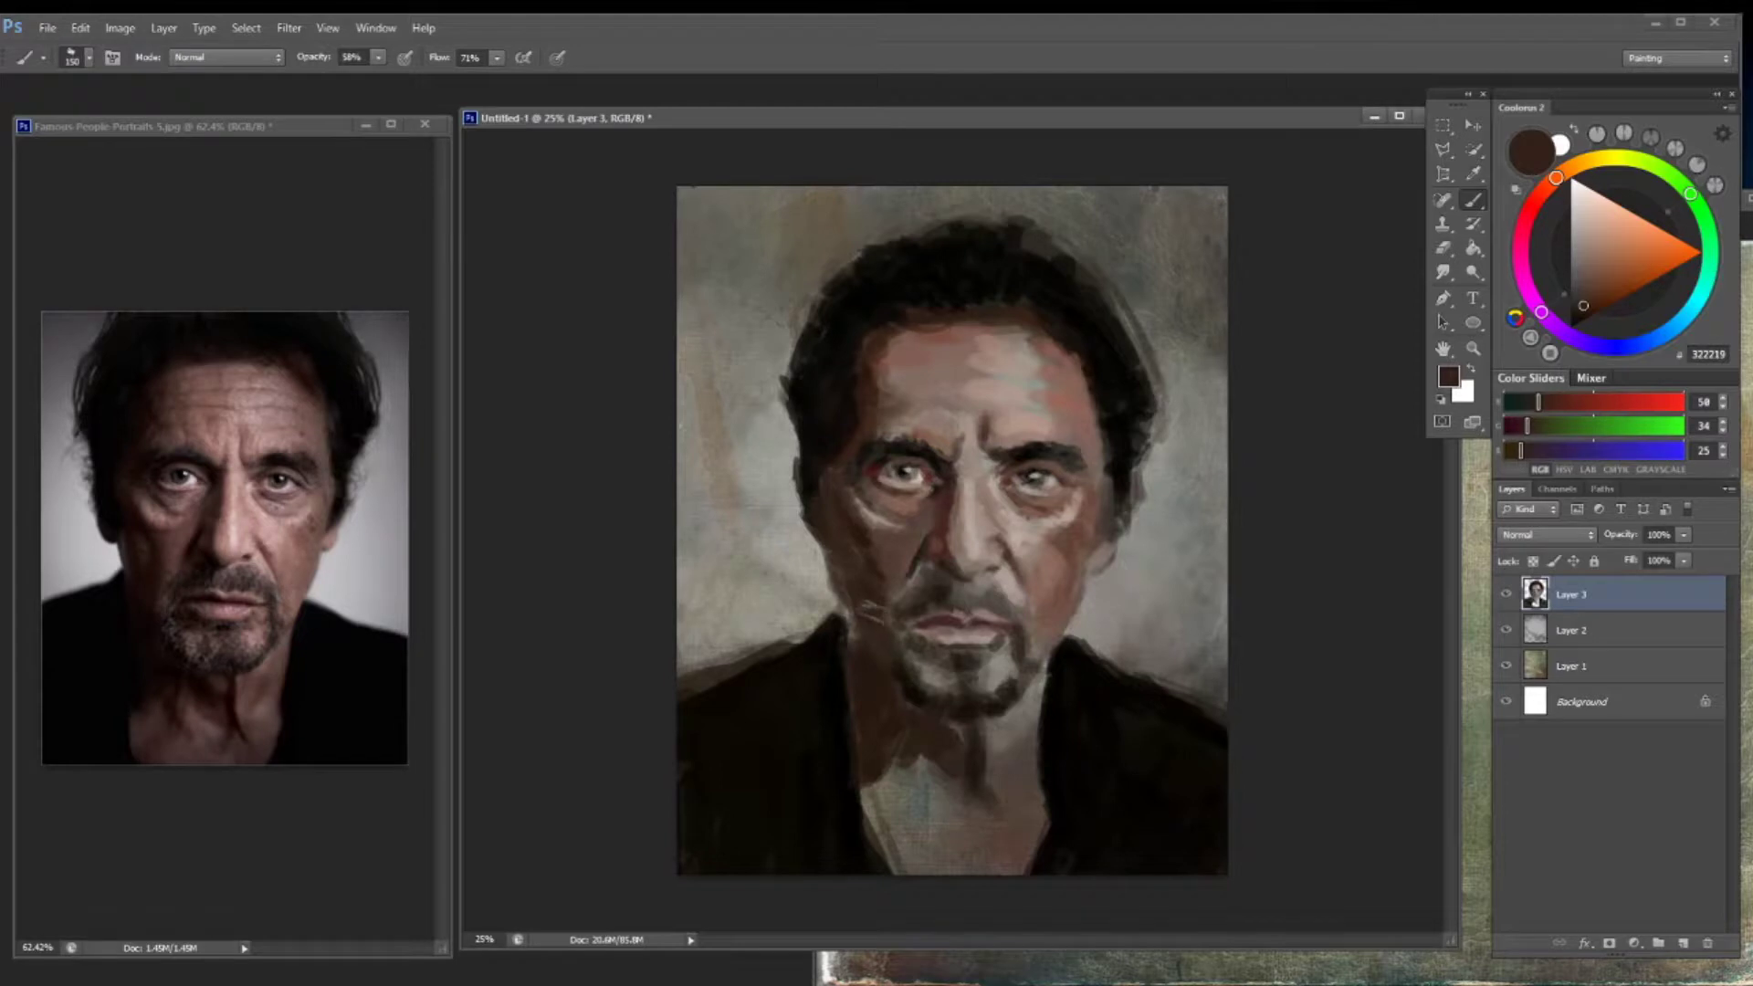
key(e)
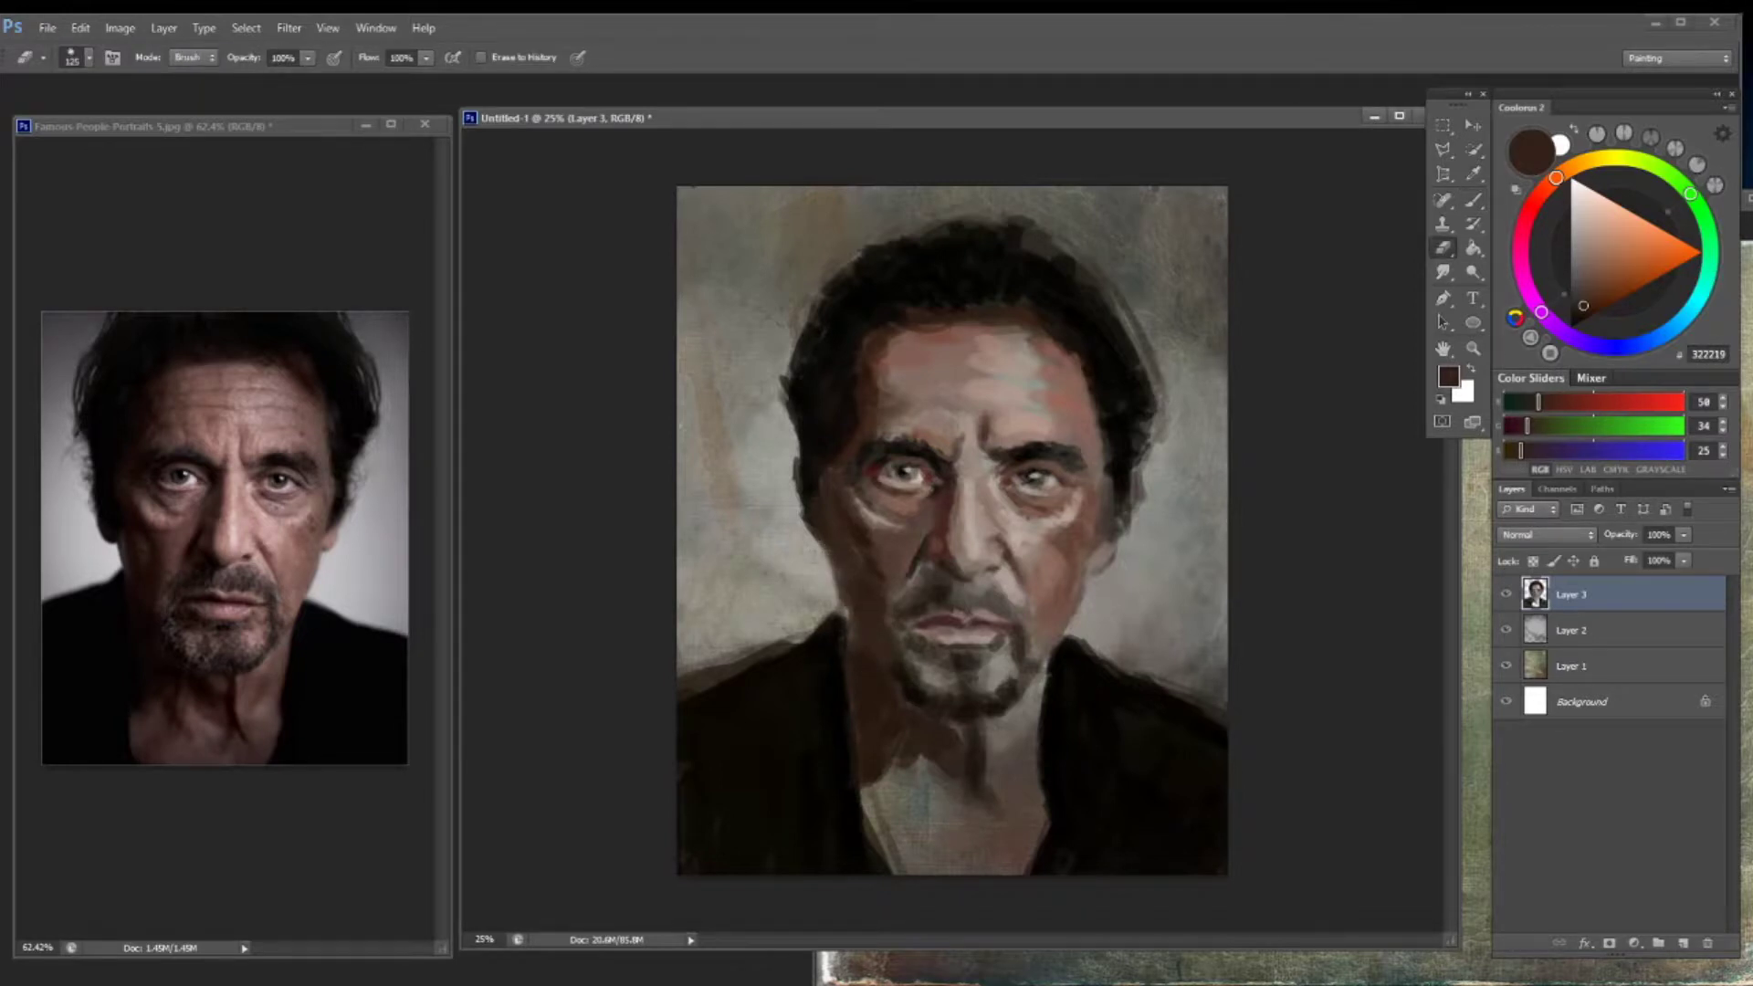
Extend the dark hair outline along the left side and over the top of the head with the brush
key(b)
alt+click(800, 551)
mouse_move(808, 435)
mouse_down()
mouse_move(791, 301)
mouse_move(807, 267)
mouse_move(912, 224)
mouse_move(1004, 219)
mouse_up()
Strengthen the highlight under the left eye and blend the left cheek with sampled skin browns
mouse_move(915, 444)
mouse_down()
mouse_move(942, 469)
mouse_move(920, 457)
mouse_move(869, 475)
mouse_move(873, 503)
mouse_move(913, 523)
mouse_up()
alt+click(890, 490)
alt+click(888, 496)
alt+click(863, 502)
alt+click(872, 548)
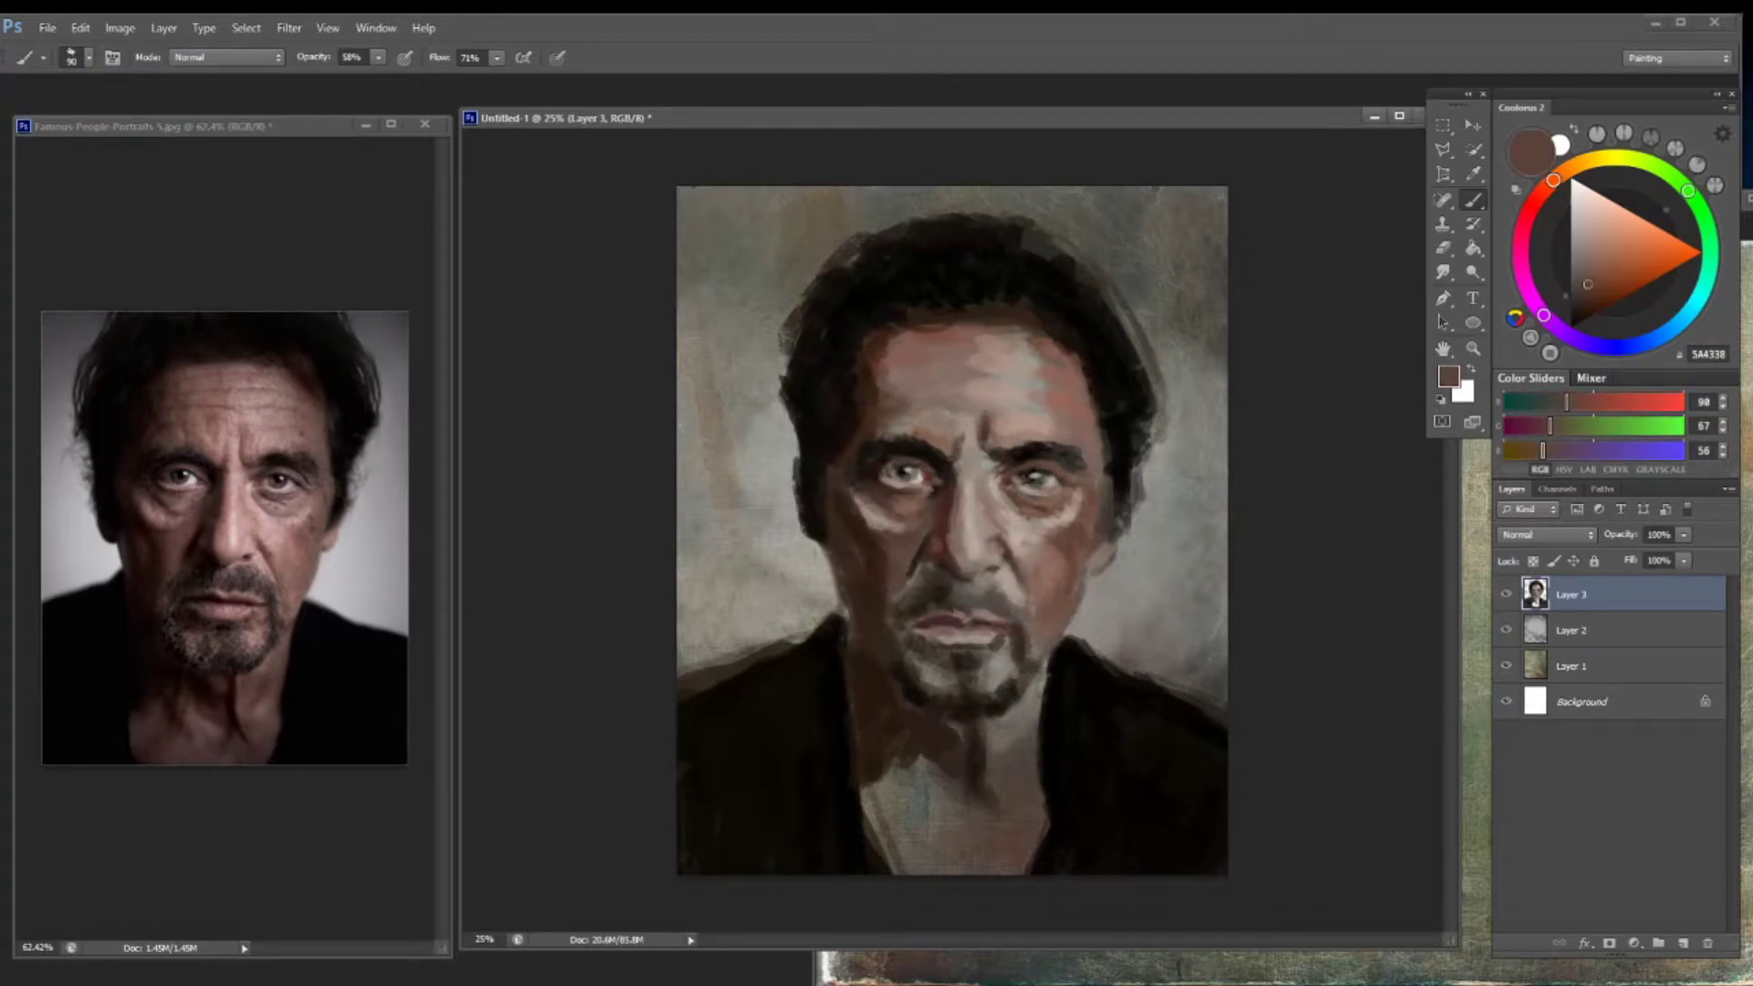
Deepen the left brow, upper lid and temple, and cover the red beside the left nostril with dark brown
alt+click(913, 449)
alt+click(932, 452)
alt+click(917, 449)
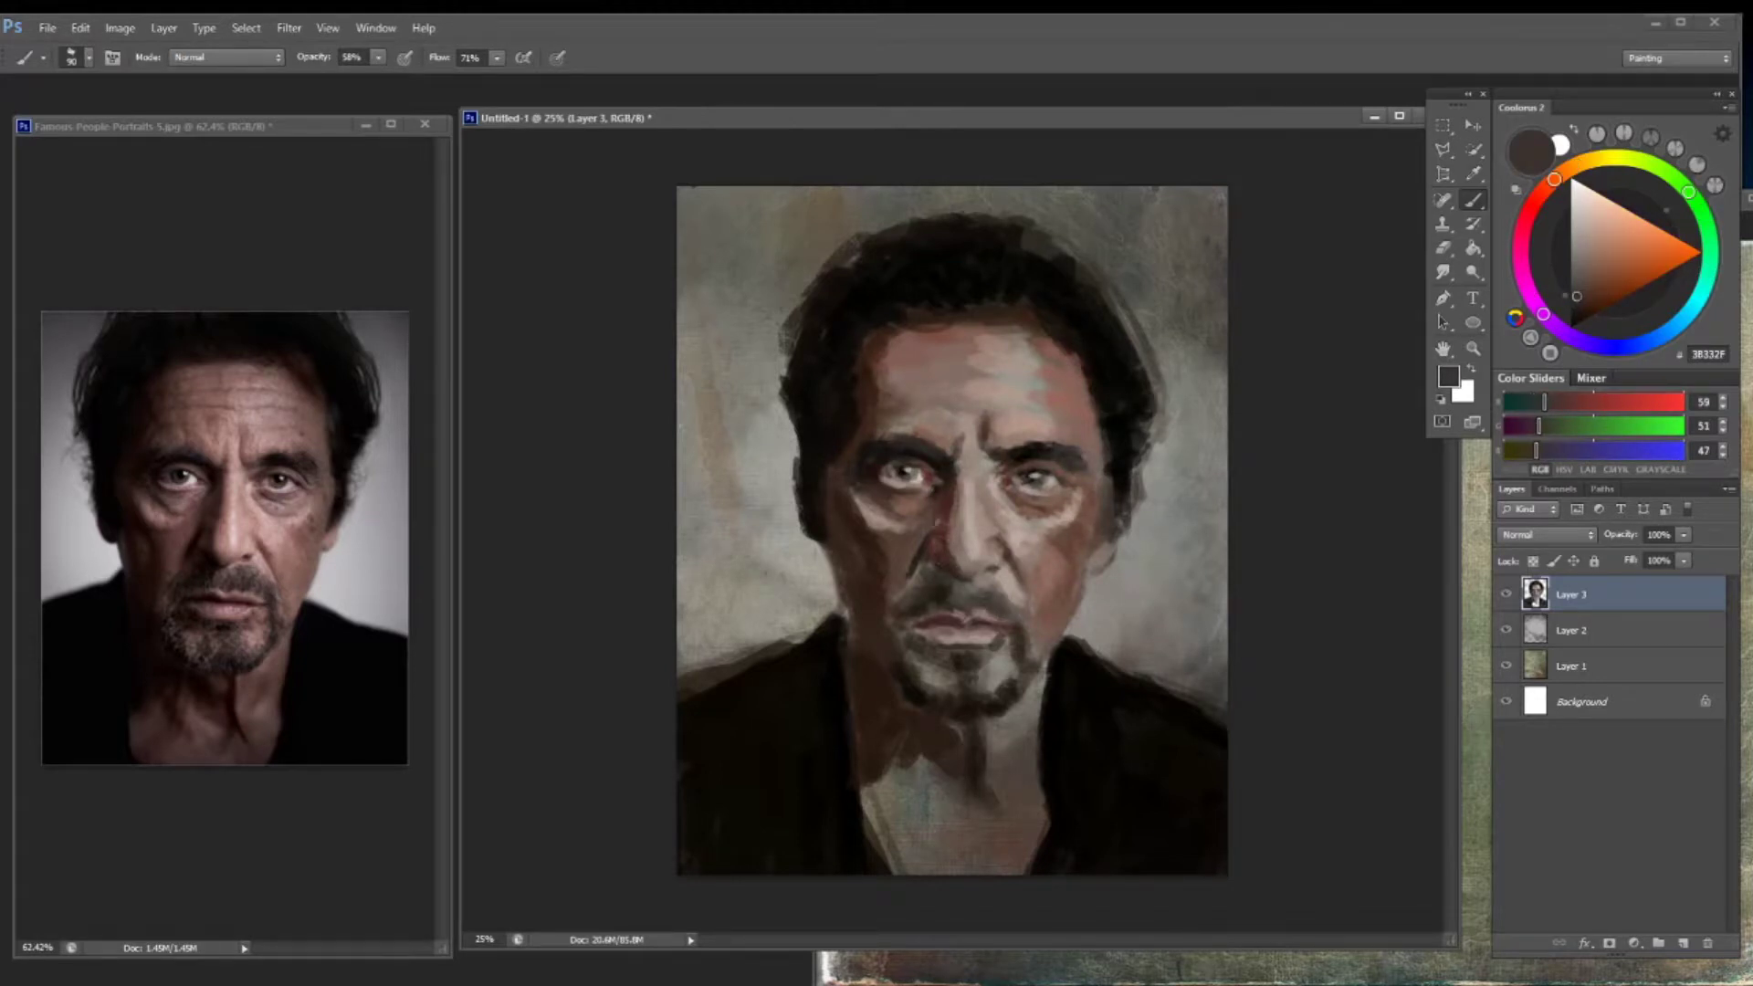
alt+click(940, 552)
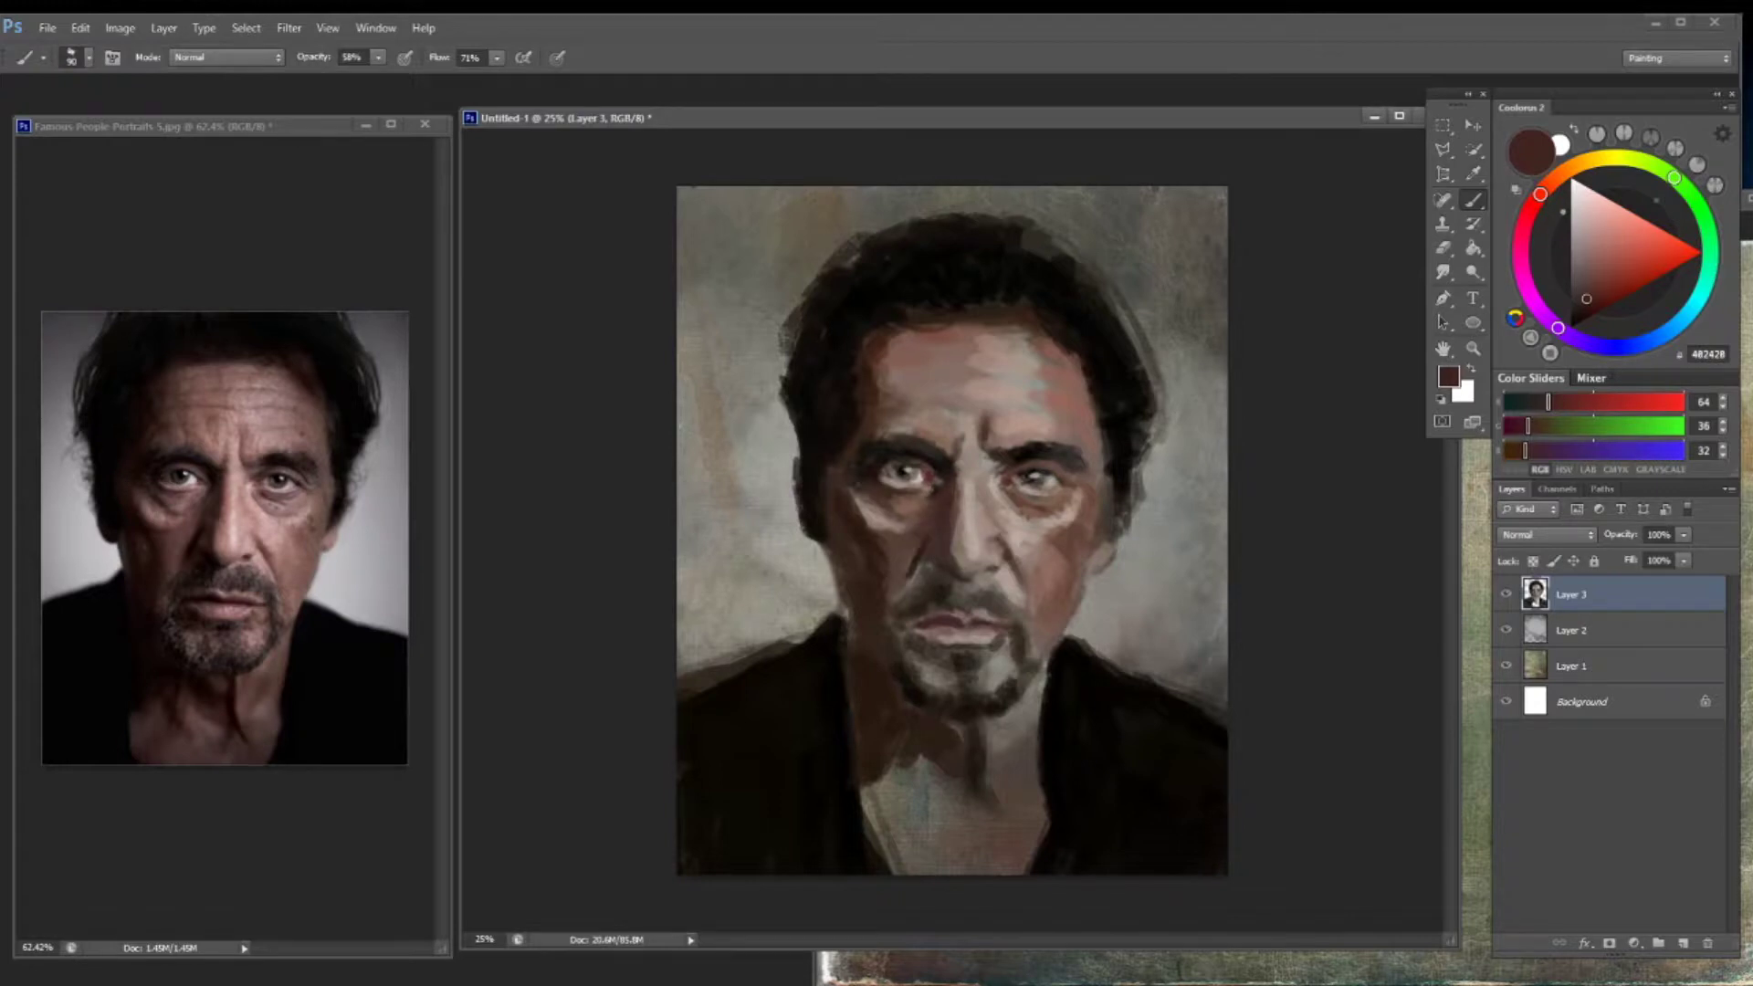
alt+click(904, 529)
drag(949, 443, 804, 461)
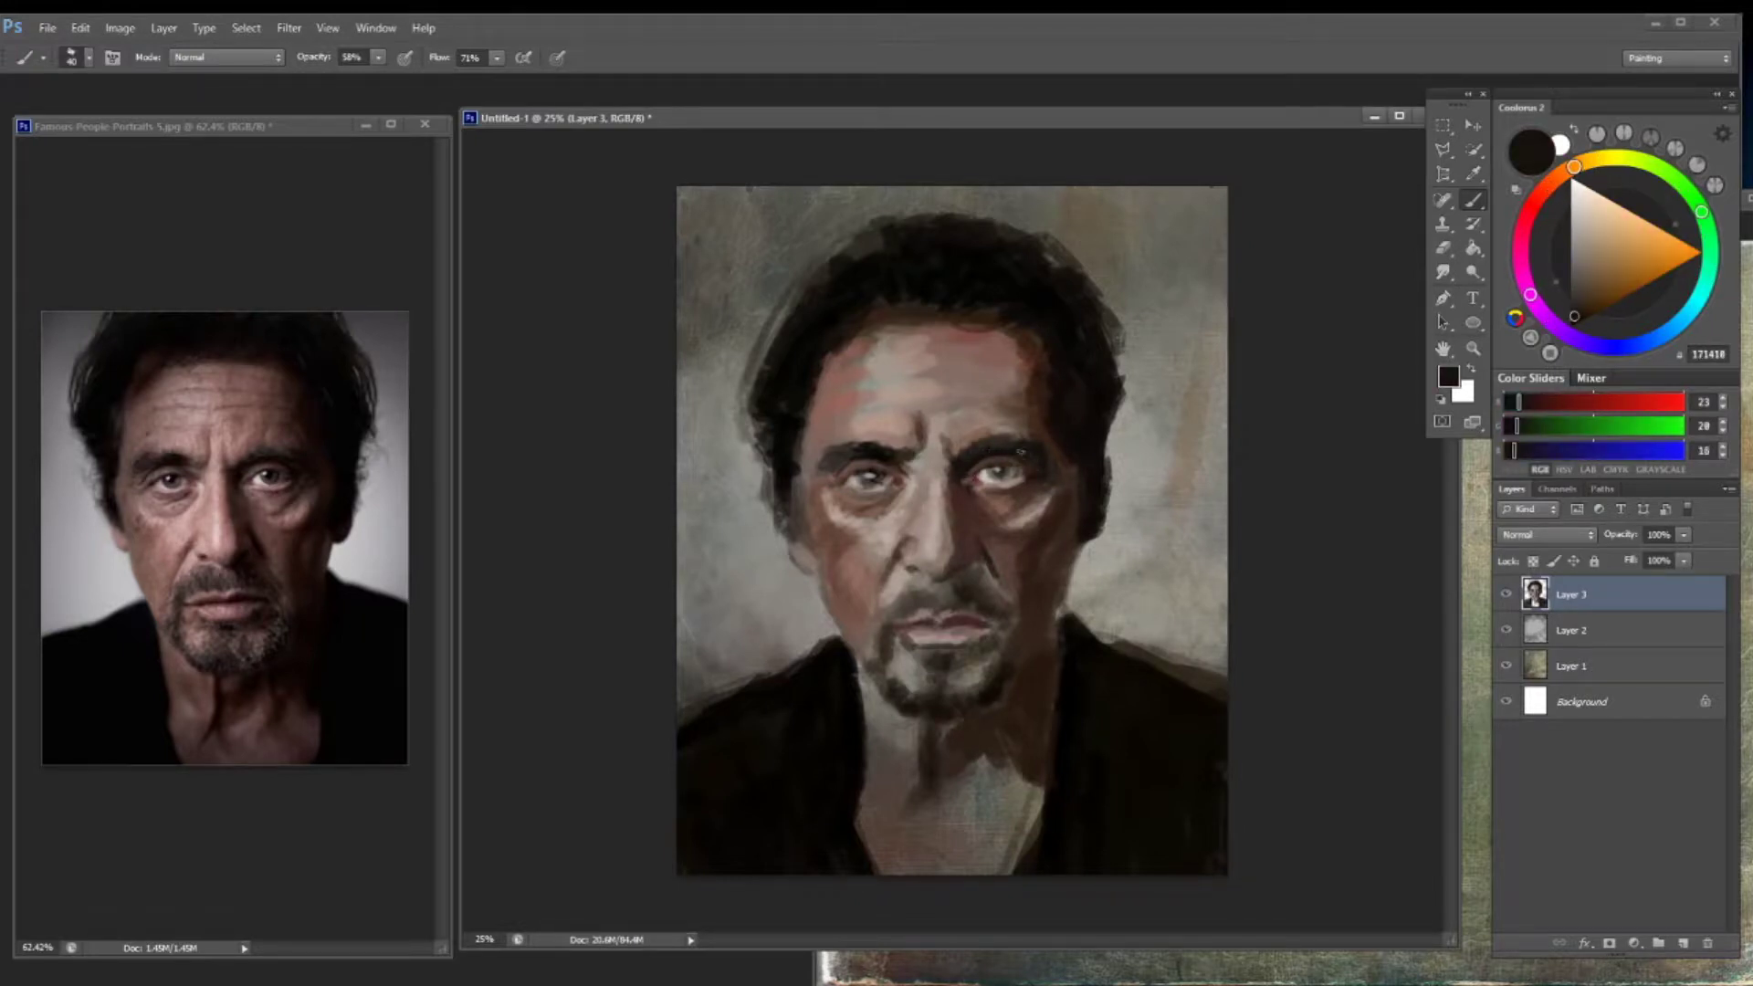
Touch up the temple and eye area with sampled dark and skin tones, and flip the portrait and the reference photo horizontally
alt+click(1047, 393)
alt+click(1074, 374)
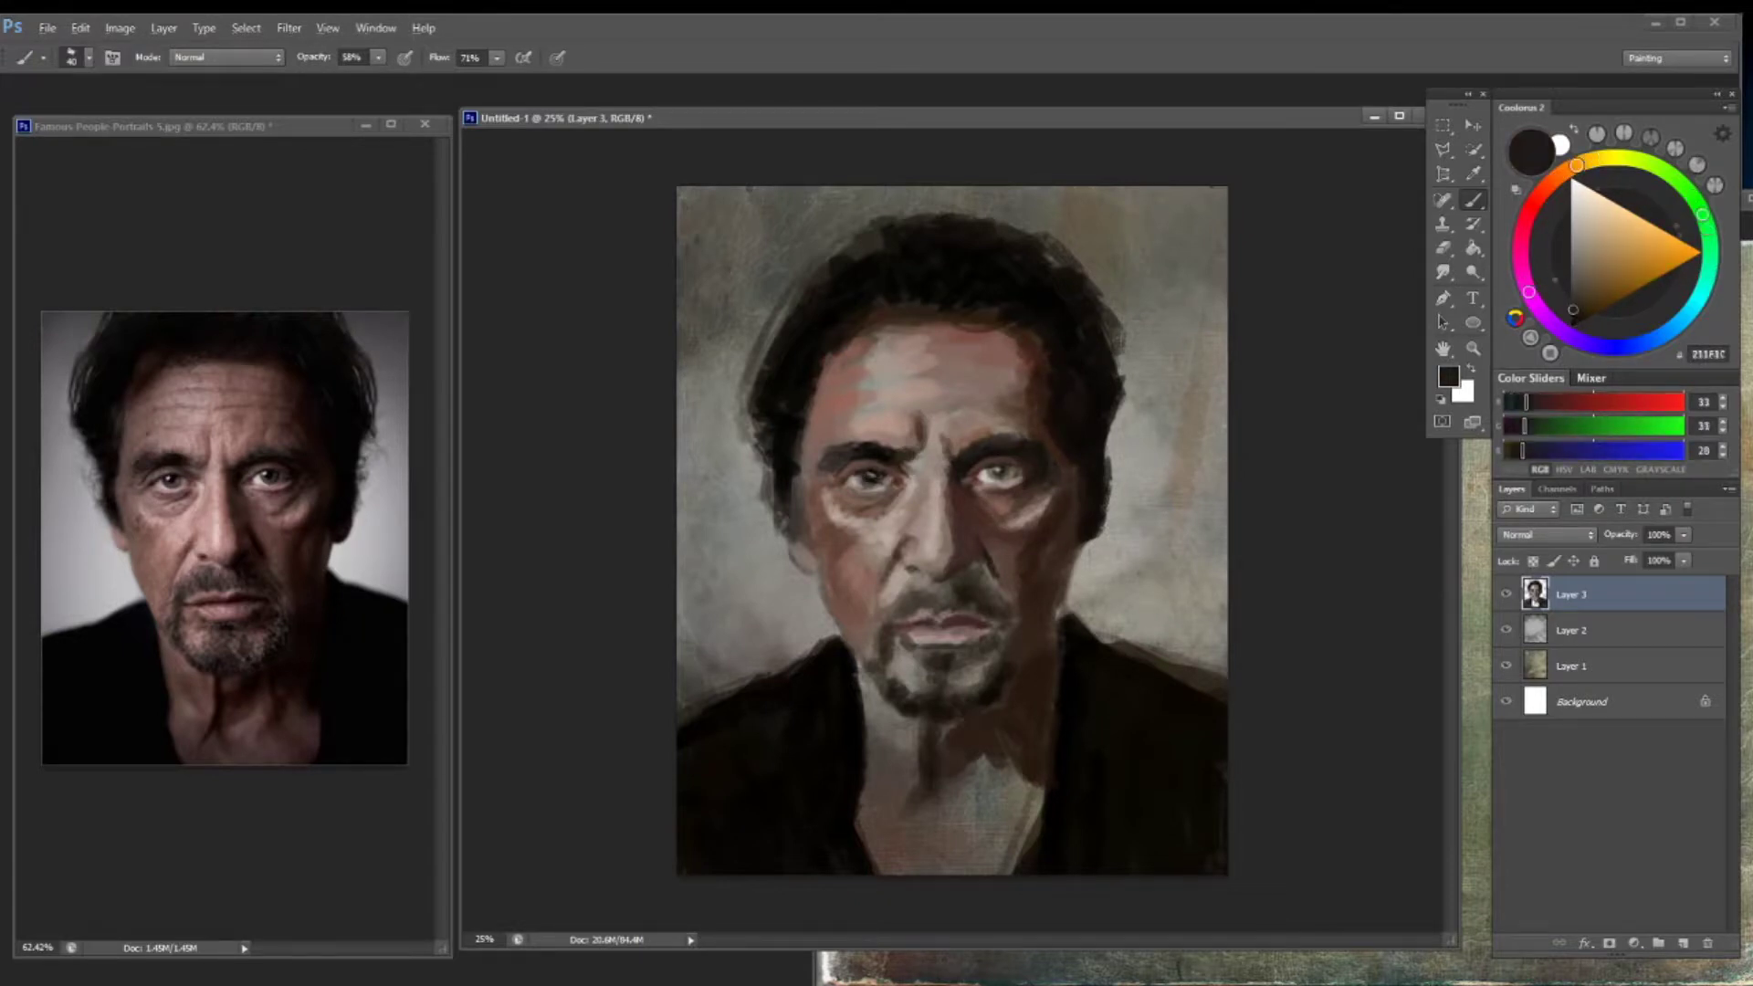
alt+click(814, 431)
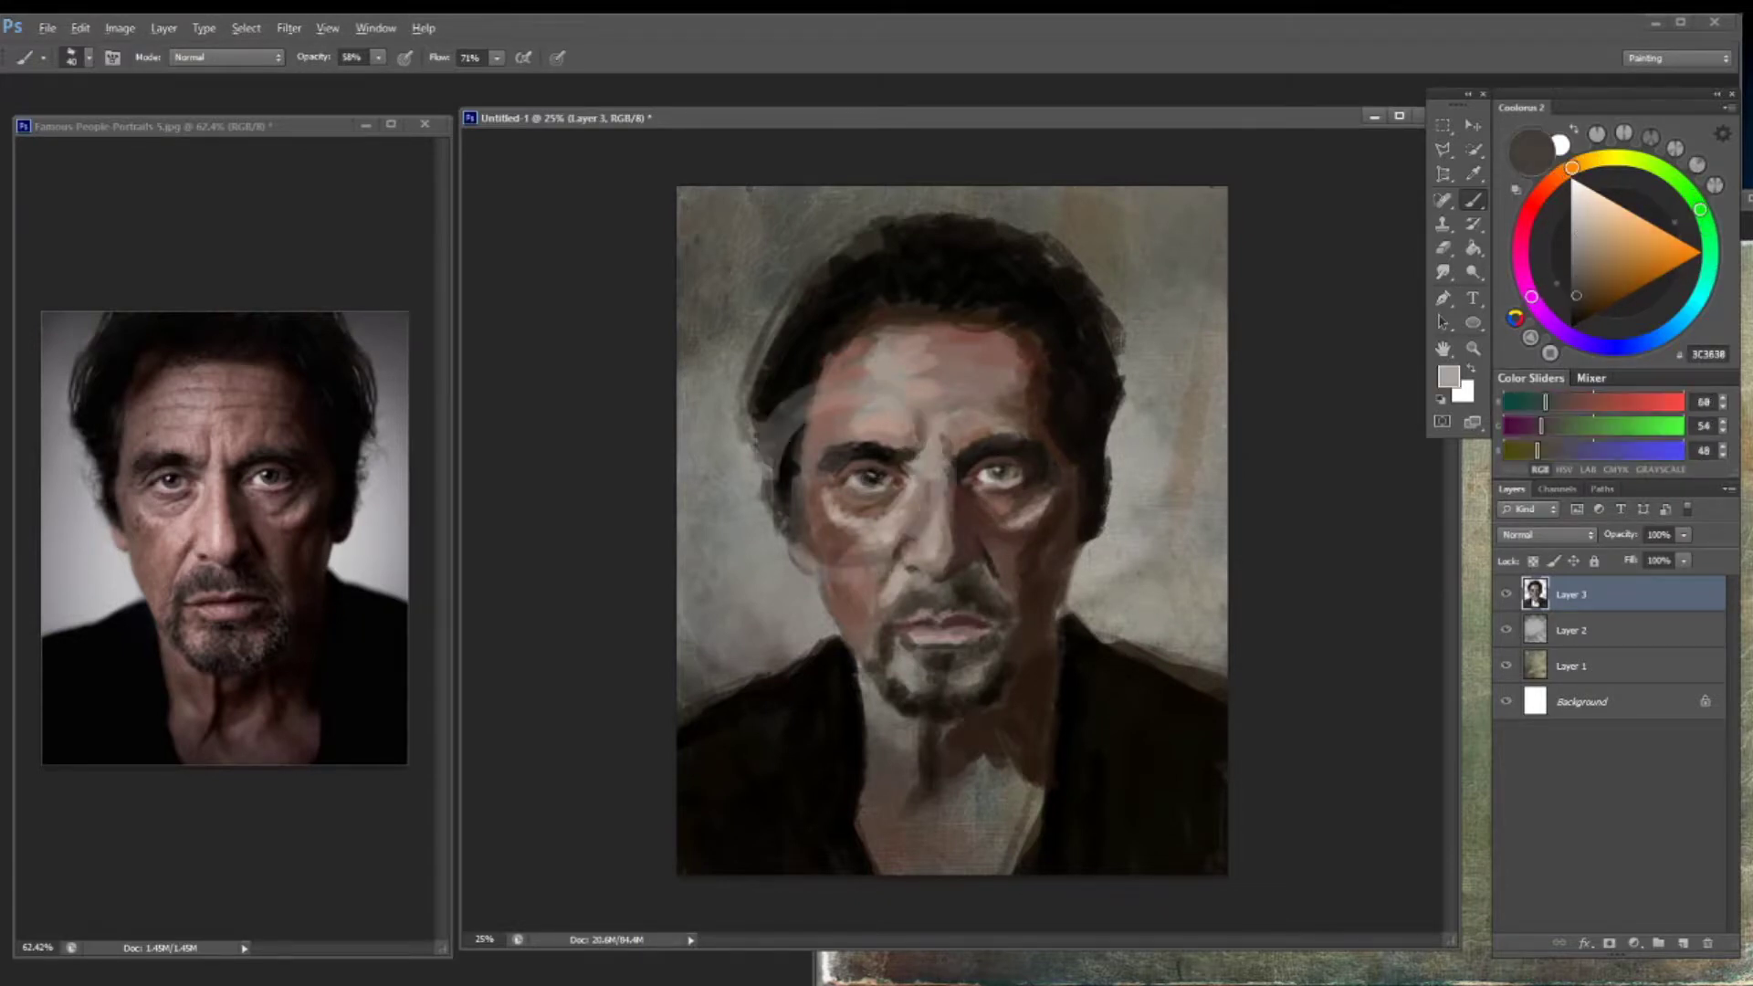
alt+click(851, 480)
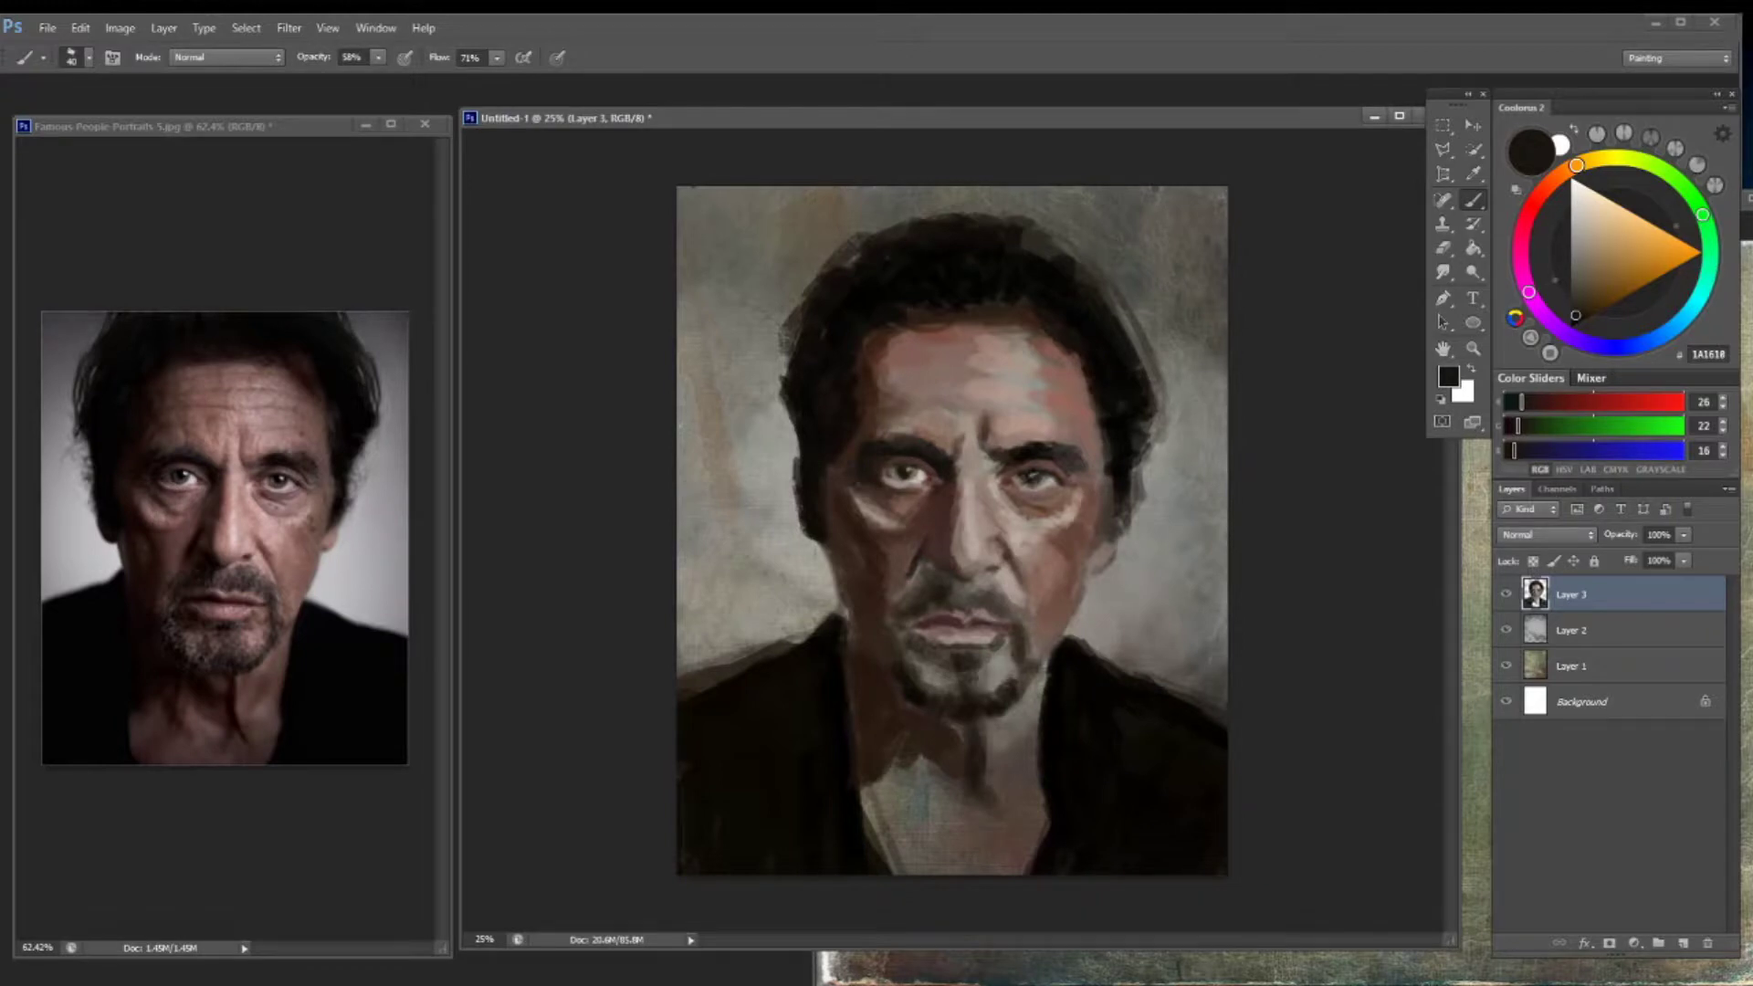
Refine the irises and whites of both eyes with sampled light grey, mid grey and dark brown
alt+click(895, 474)
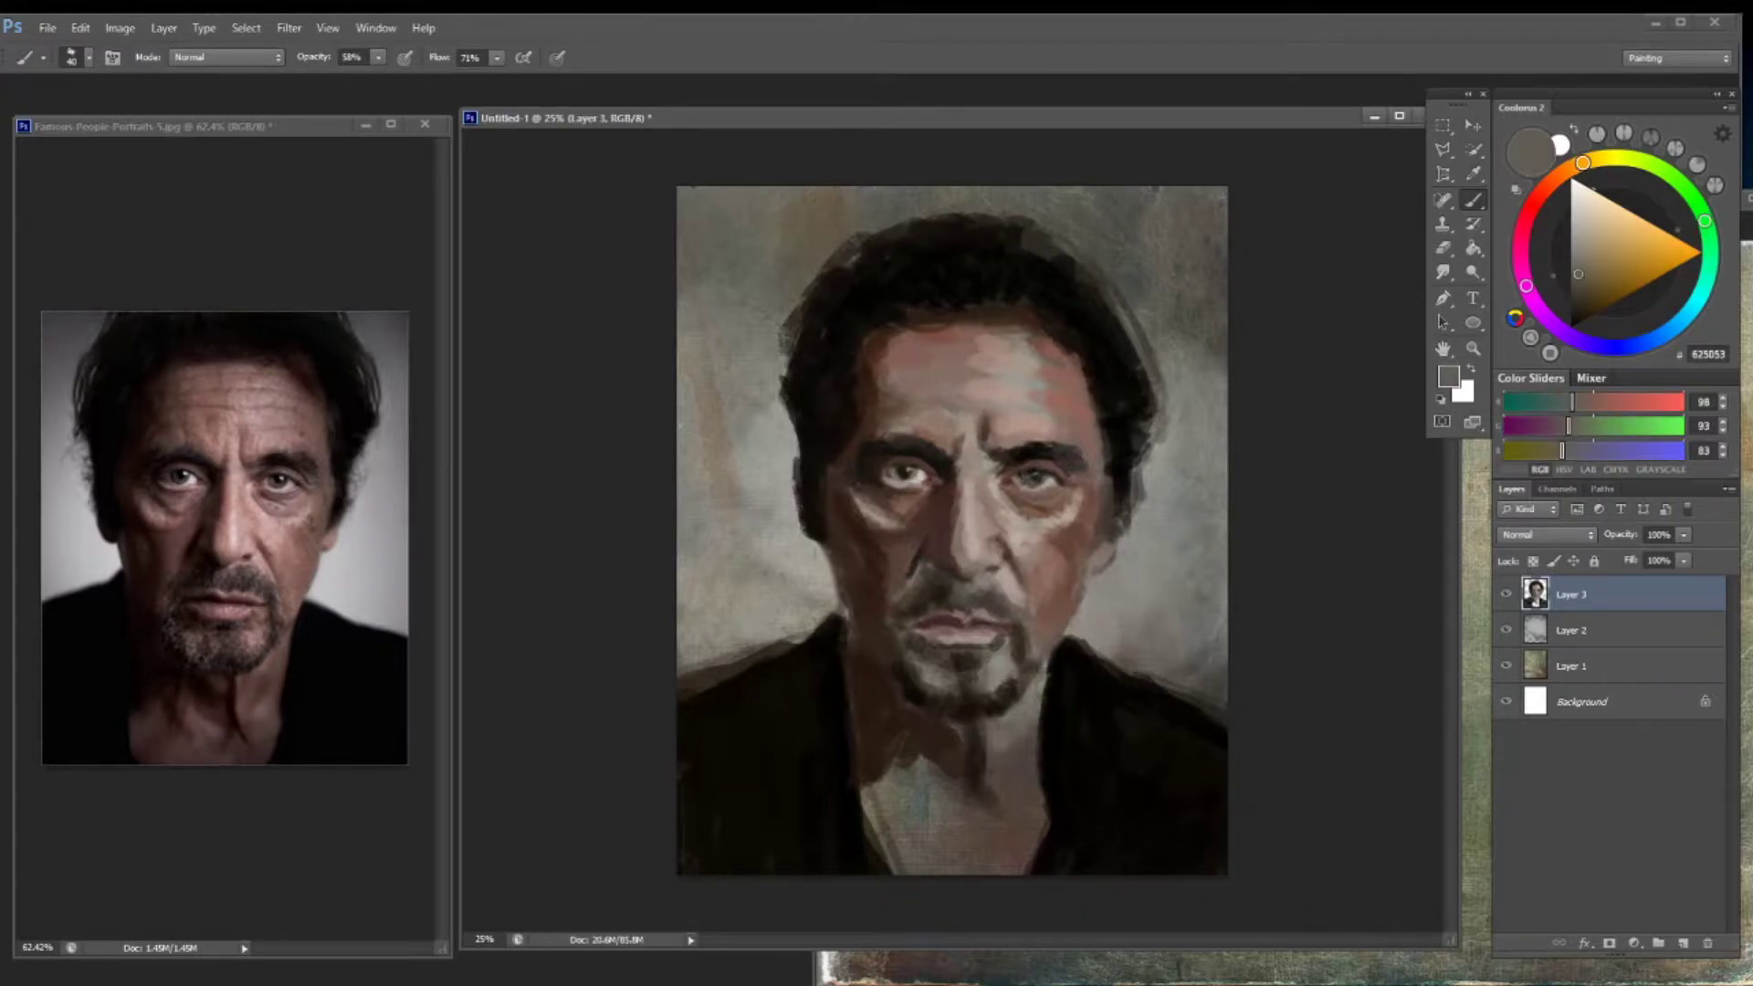
alt+click(945, 466)
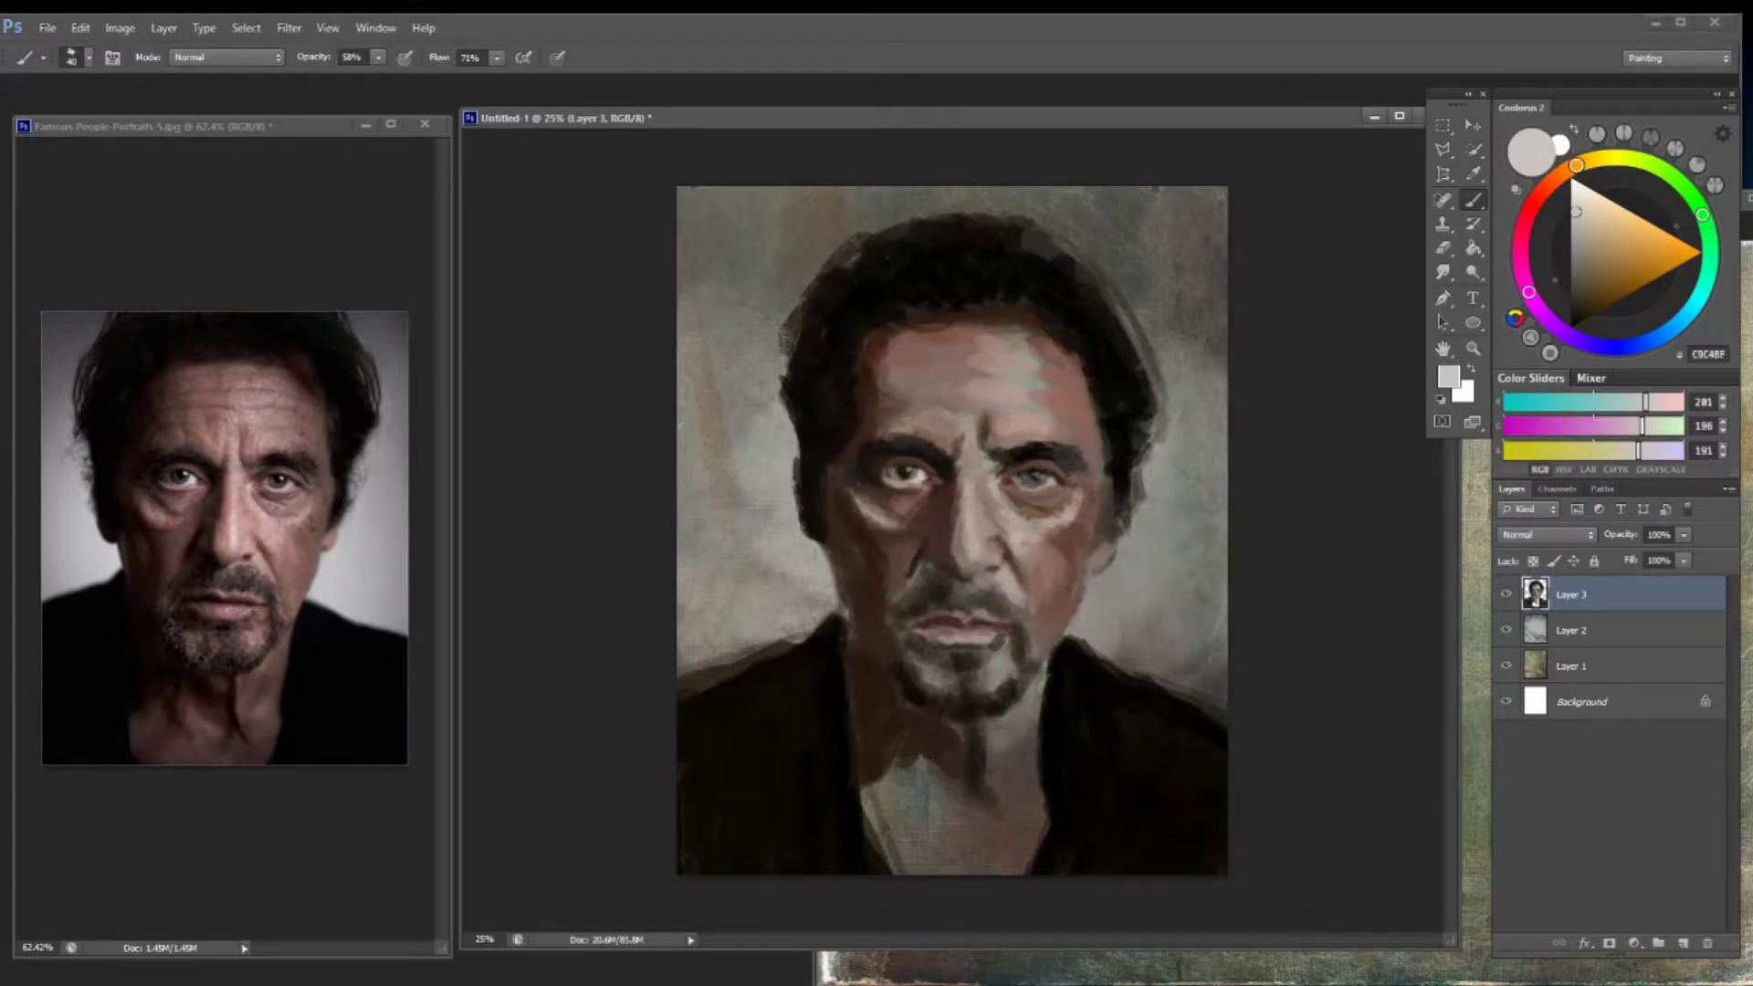
alt+click(1041, 479)
alt+click(901, 474)
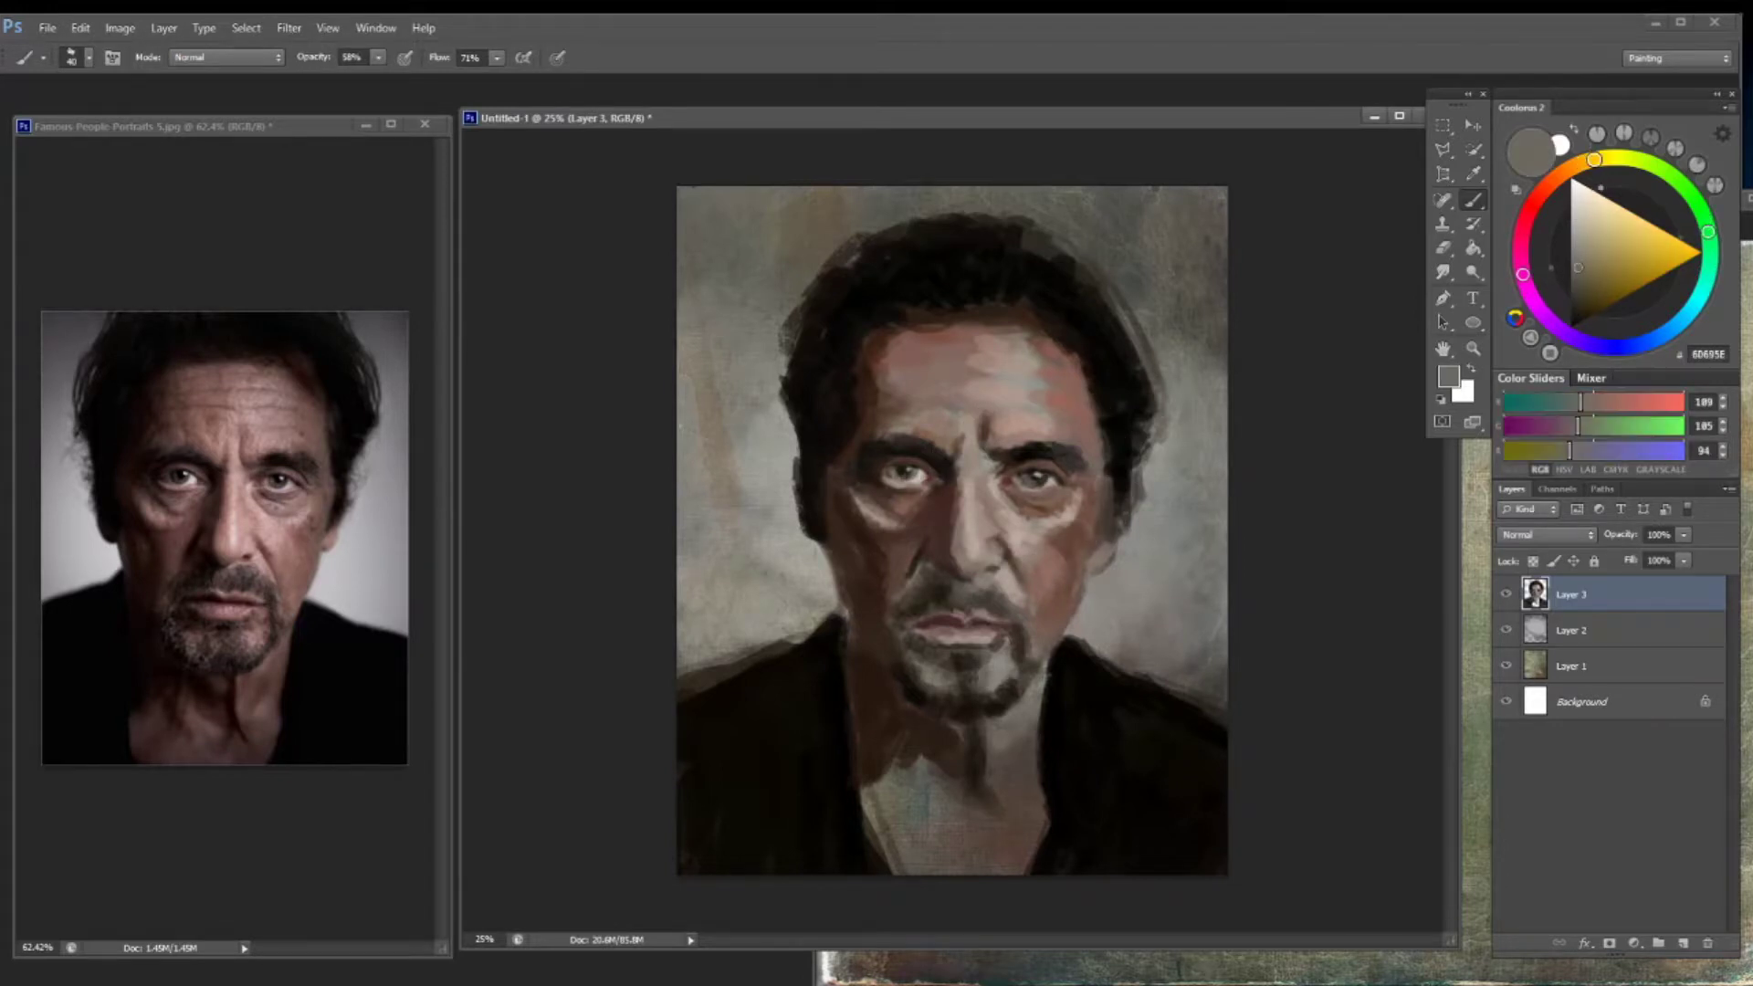
alt+click(902, 473)
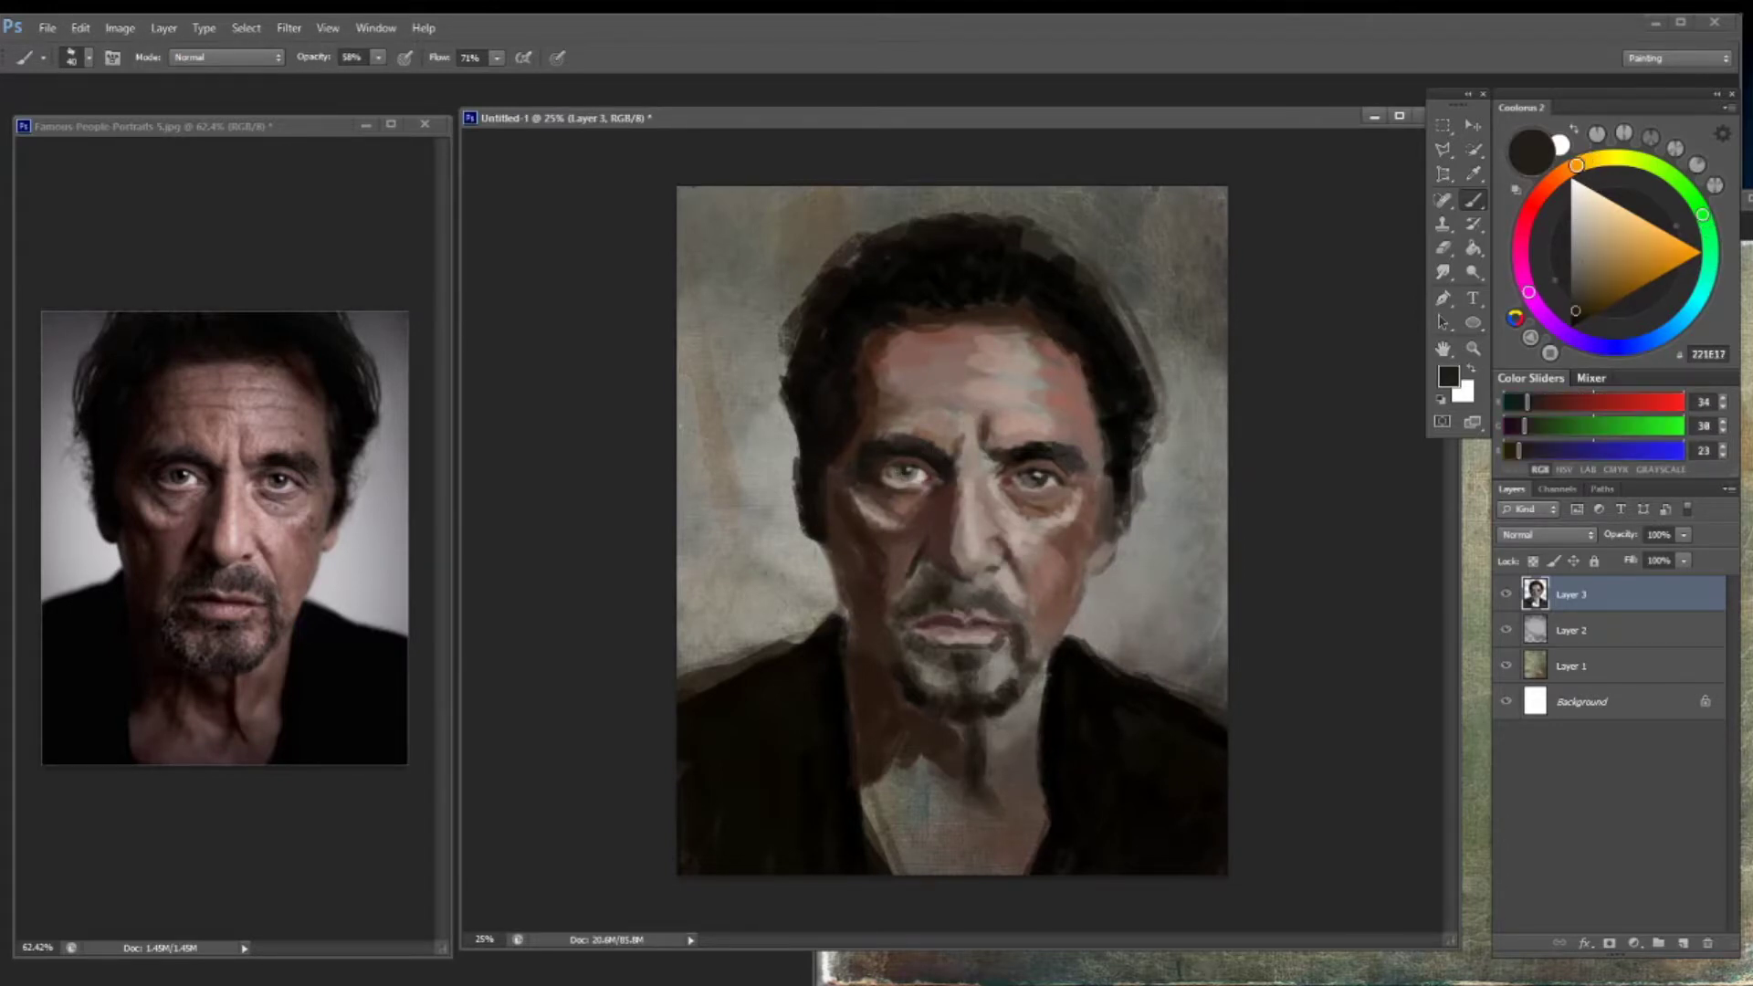
Shade the inner corner and upper lid of the left eye with sampled skin and dark tones at brush size 30
drag(938, 476, 952, 488)
alt+click(914, 463)
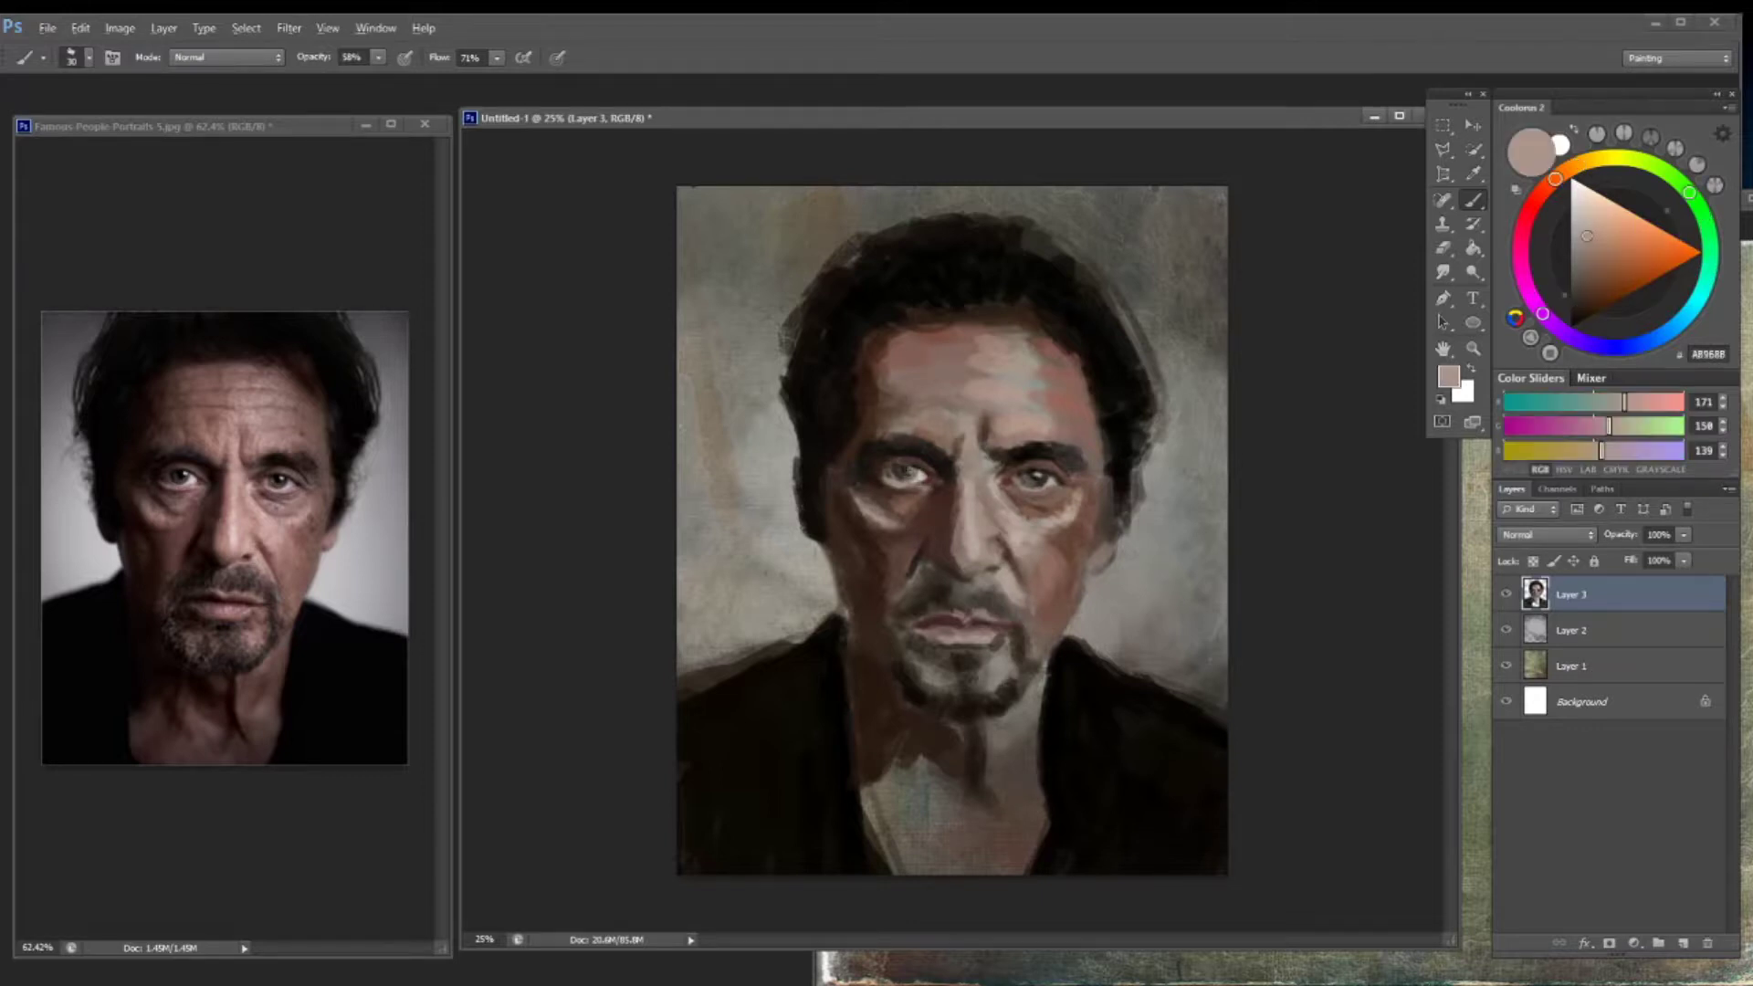
alt+click(910, 463)
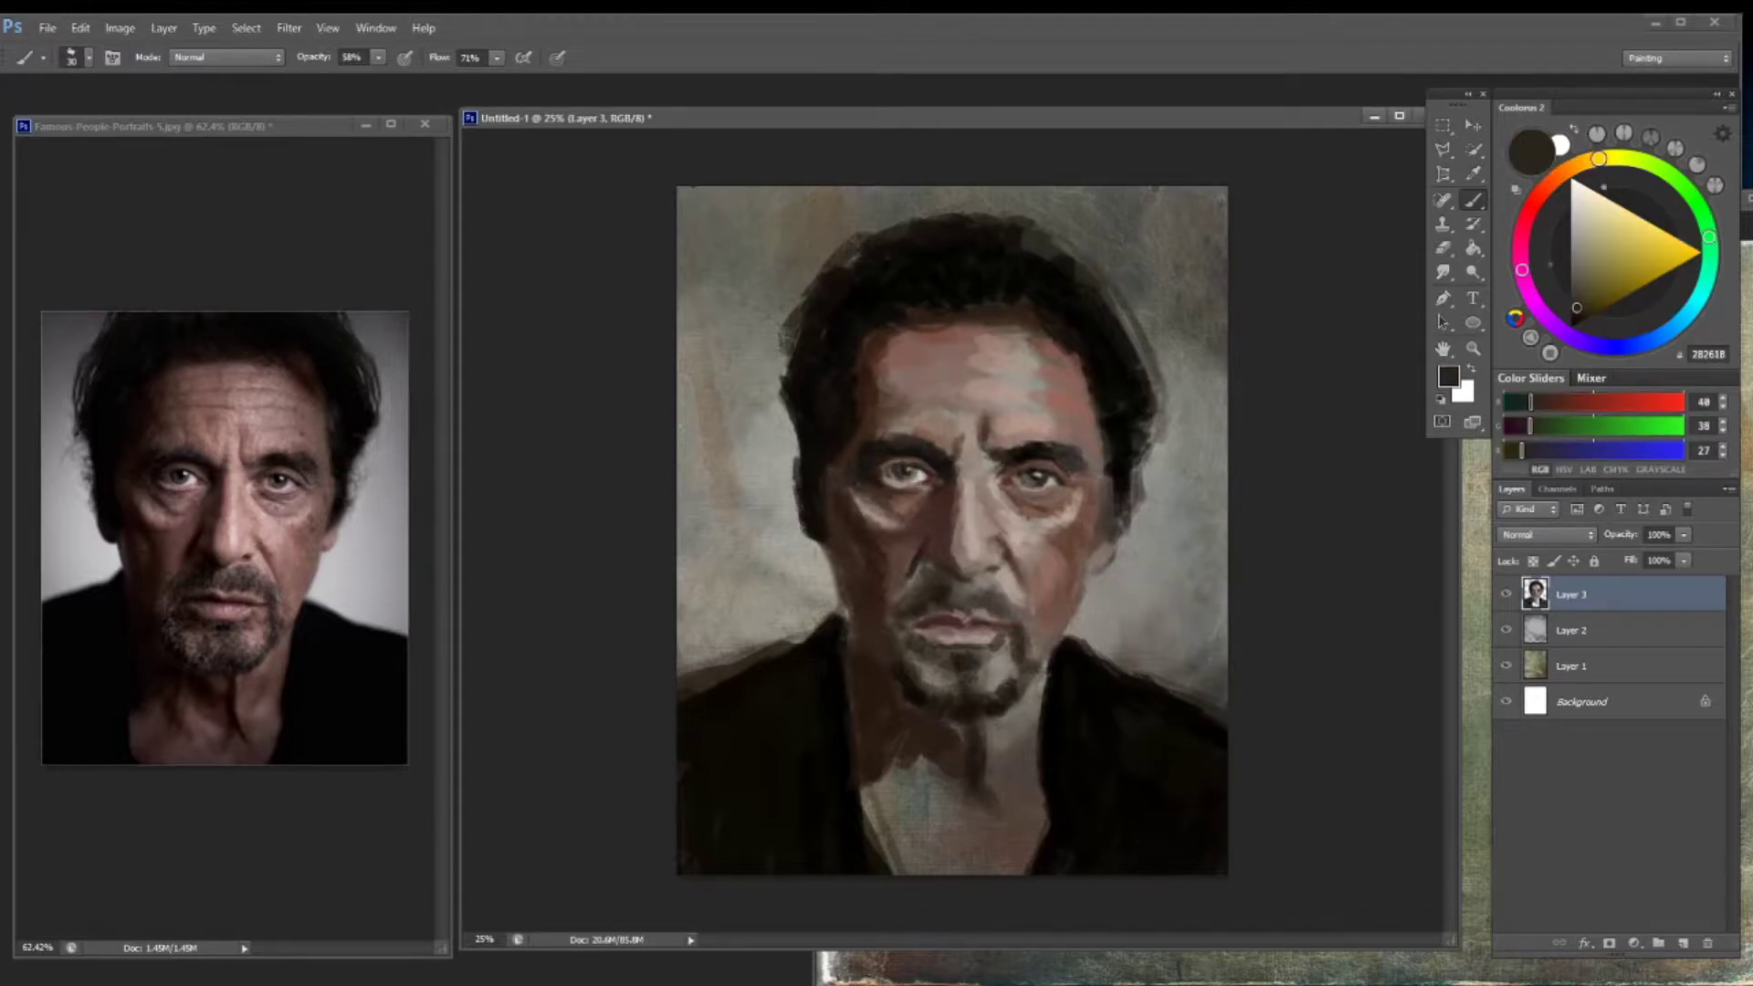
alt+click(911, 463)
Enlarge the brush and blend the bag and cheek shadow under the left eye with sampled browns
key(bracketright)
alt+click(885, 499)
alt+click(910, 526)
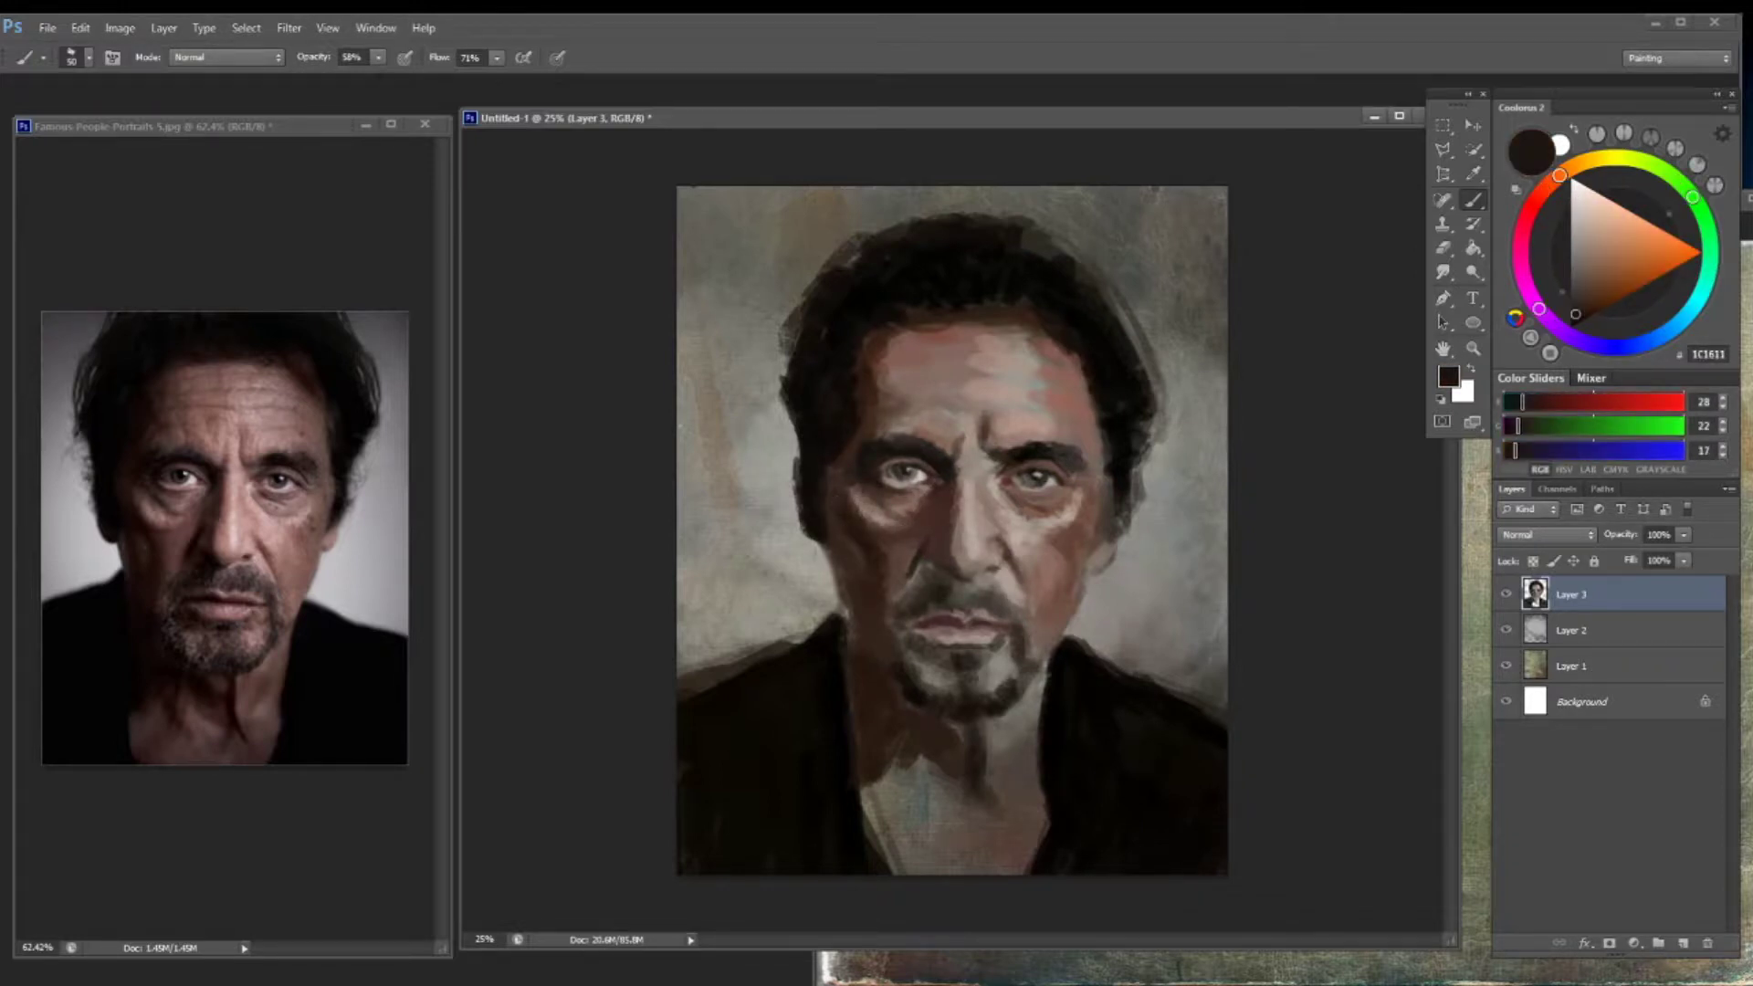
Darken the left temple and sideburn with sampled near-black, and extend the hair outline up the left side
alt+click(828, 515)
key(e)
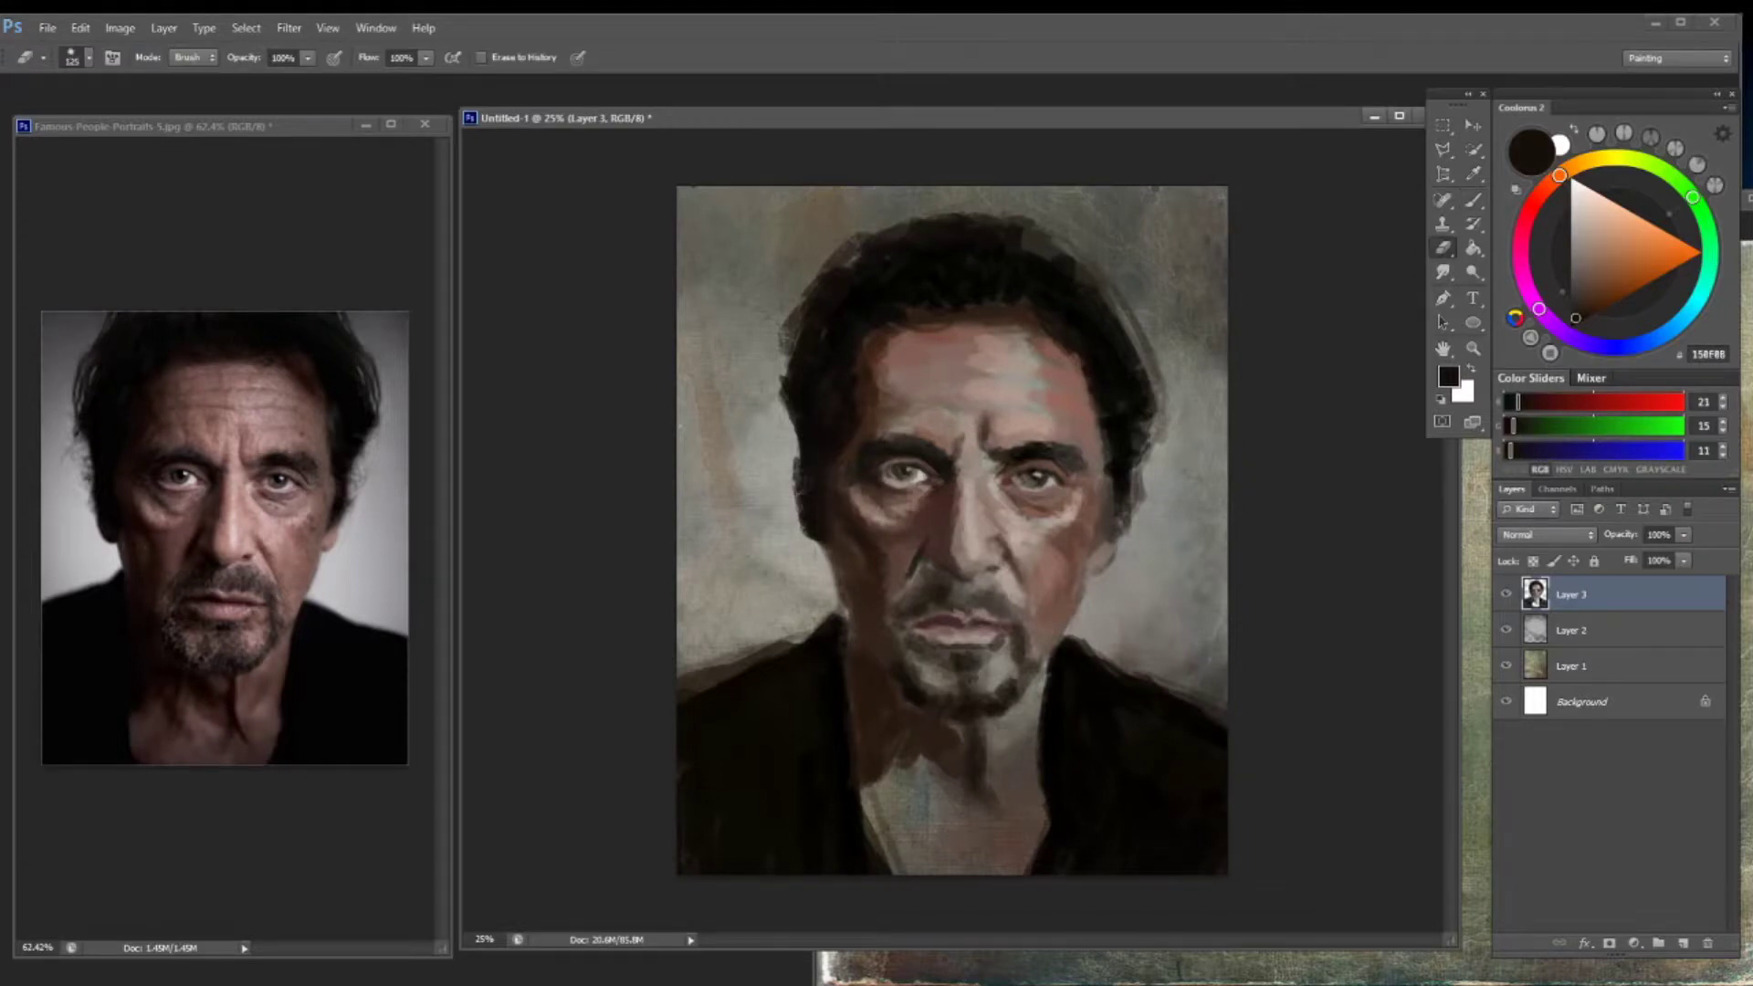
key(b)
alt+click(810, 529)
drag(801, 539, 787, 301)
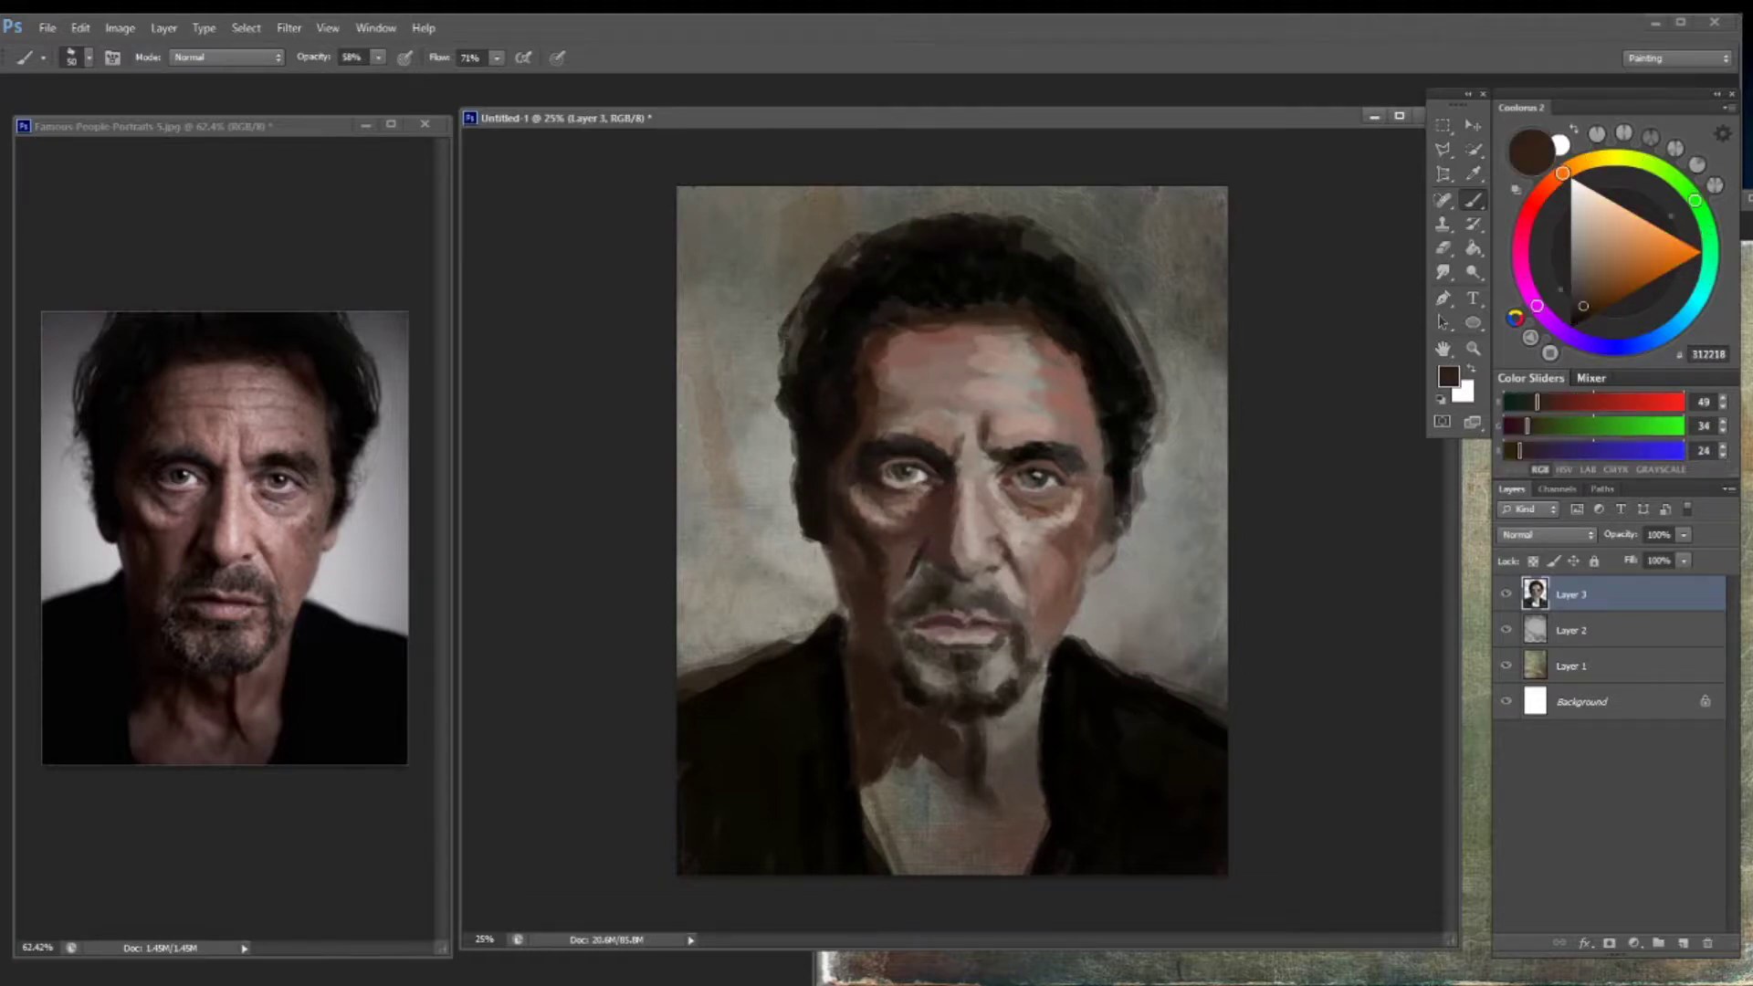
Paint horizontal wrinkles across the forehead with sampled browns and lighter skin tones
alt+click(875, 329)
alt+click(949, 369)
alt+click(953, 370)
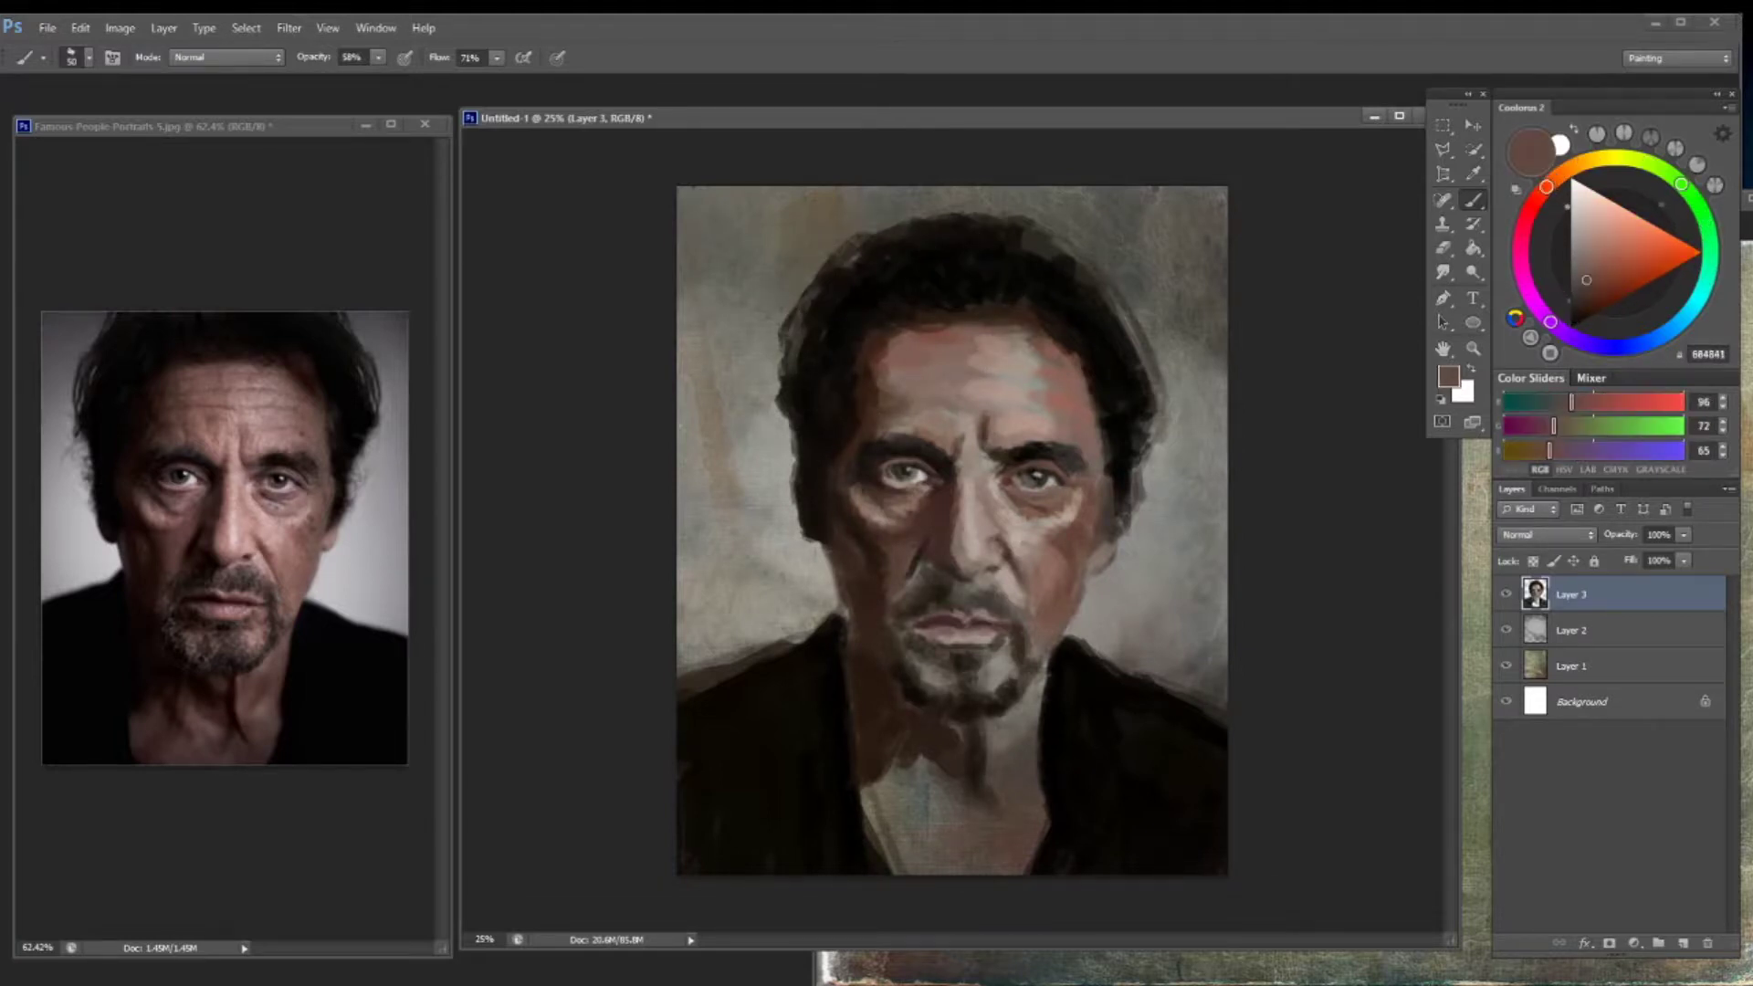
alt+click(931, 351)
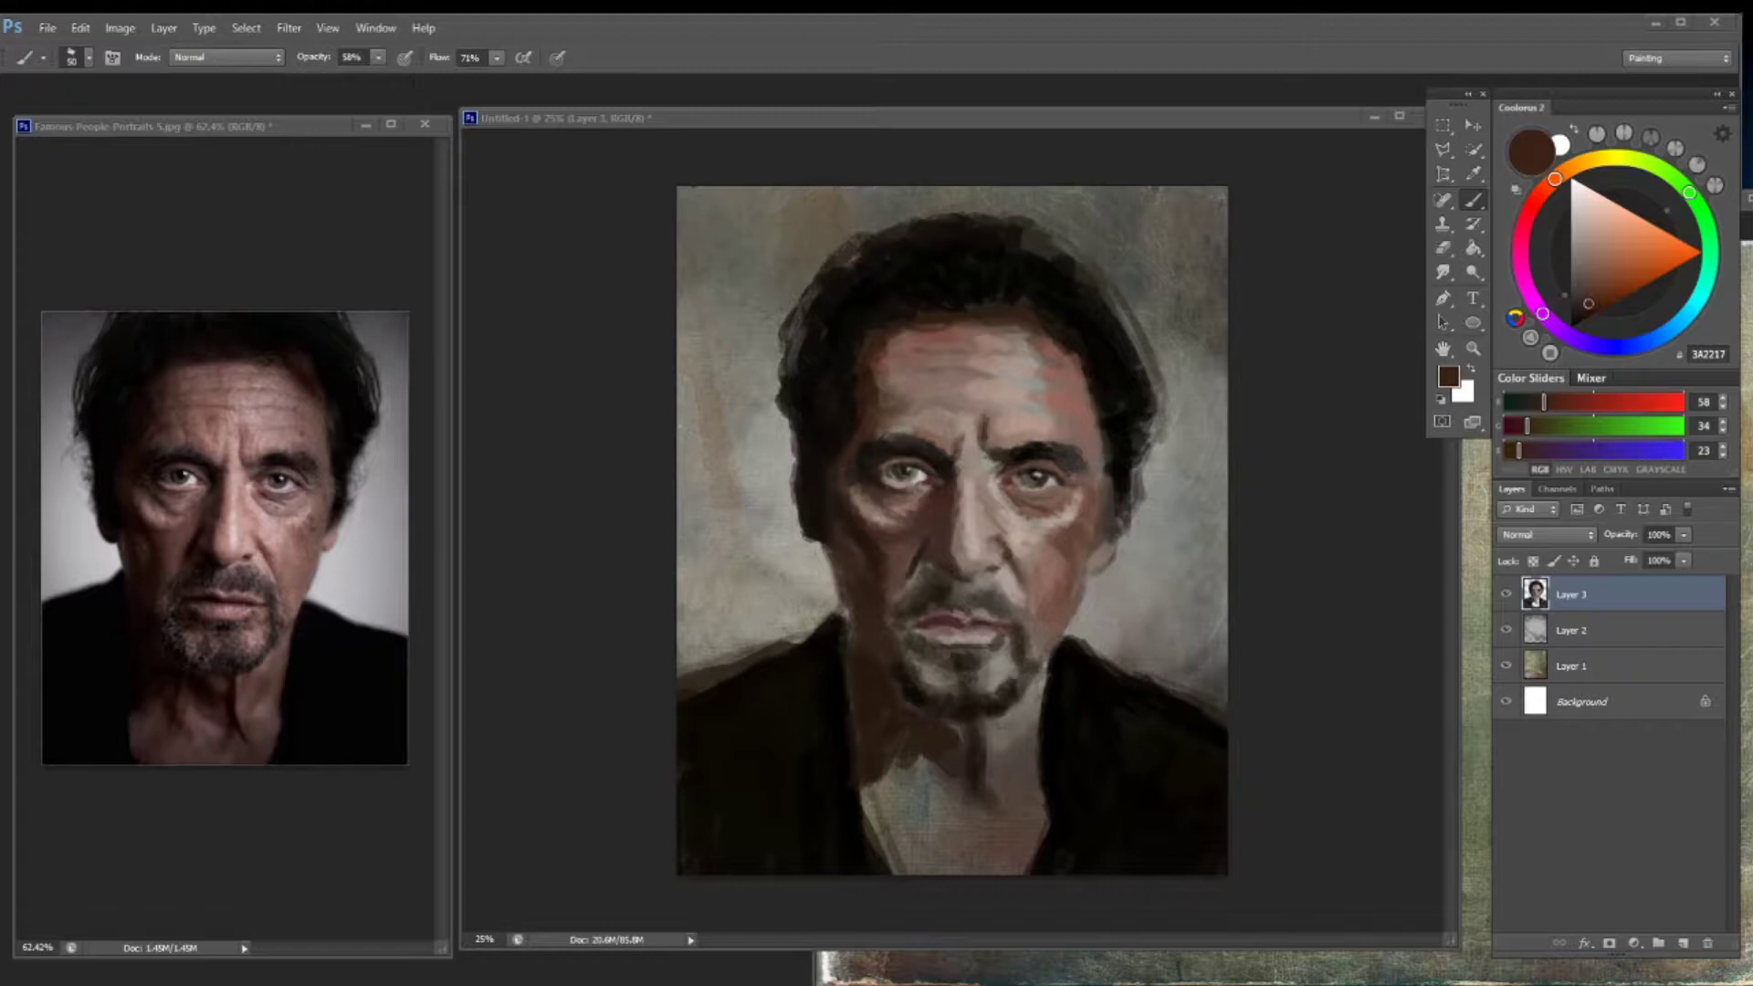
Model the left cheek, eye bag and outer eye corner with sampled skin tones and dark brown
alt+click(868, 555)
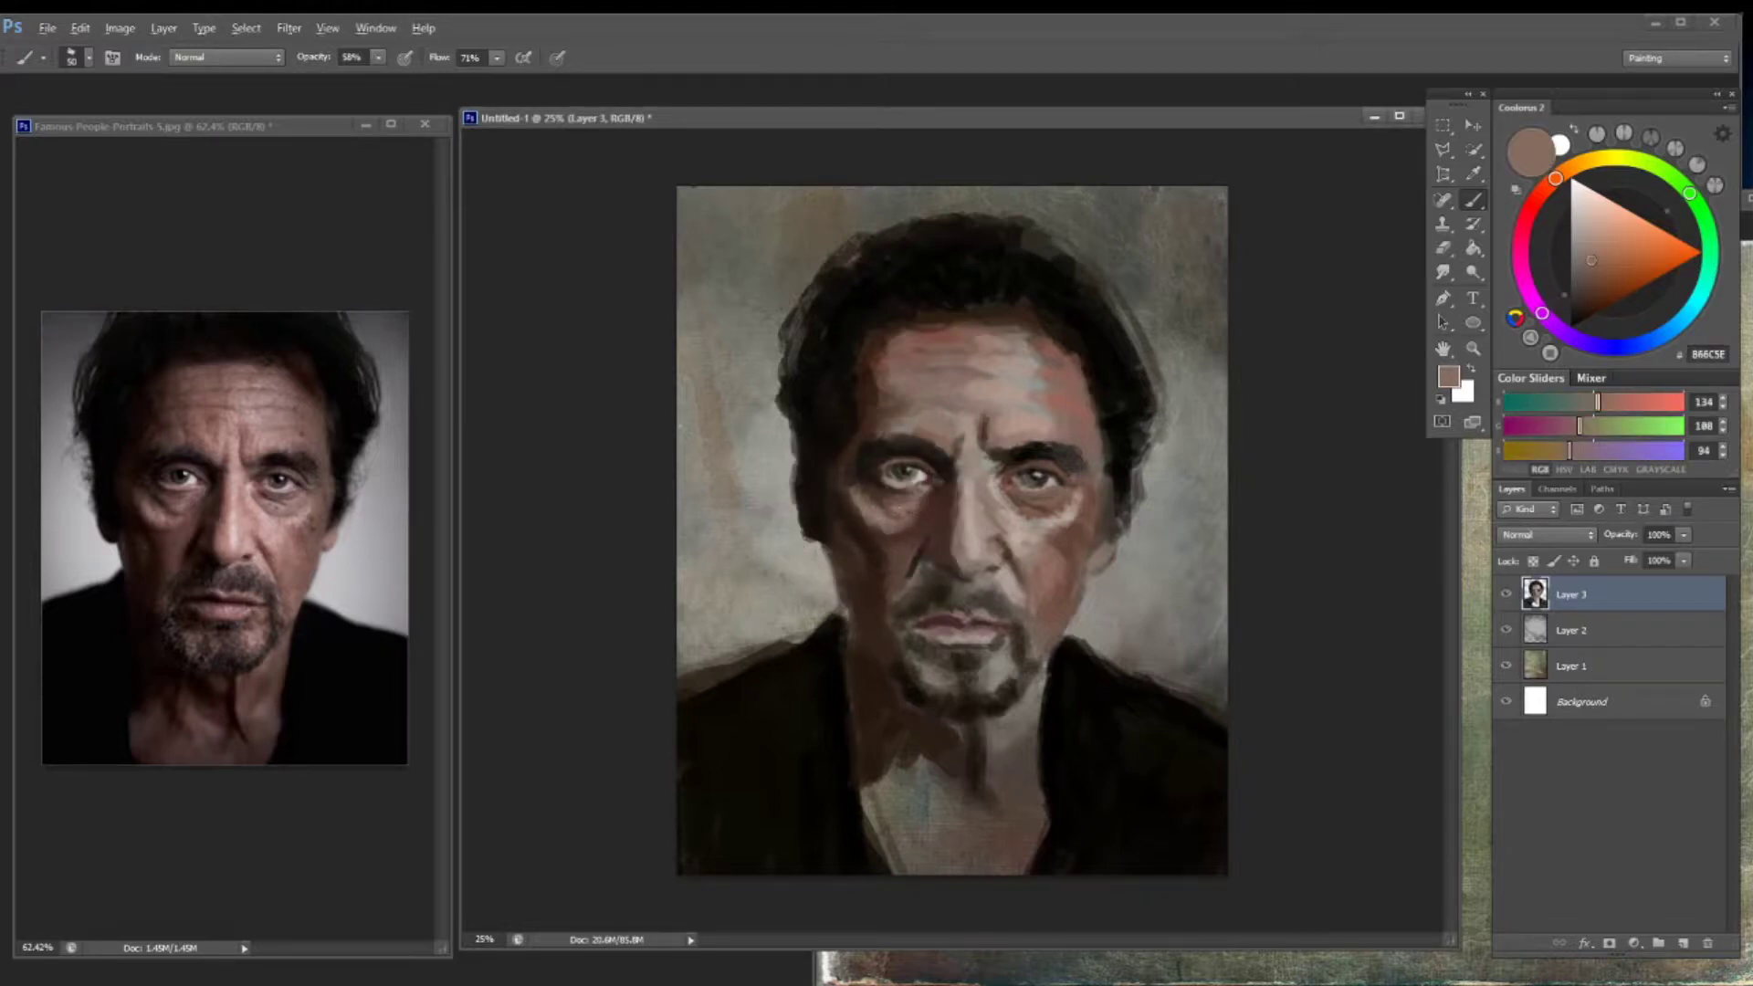
alt+click(911, 511)
alt+click(875, 490)
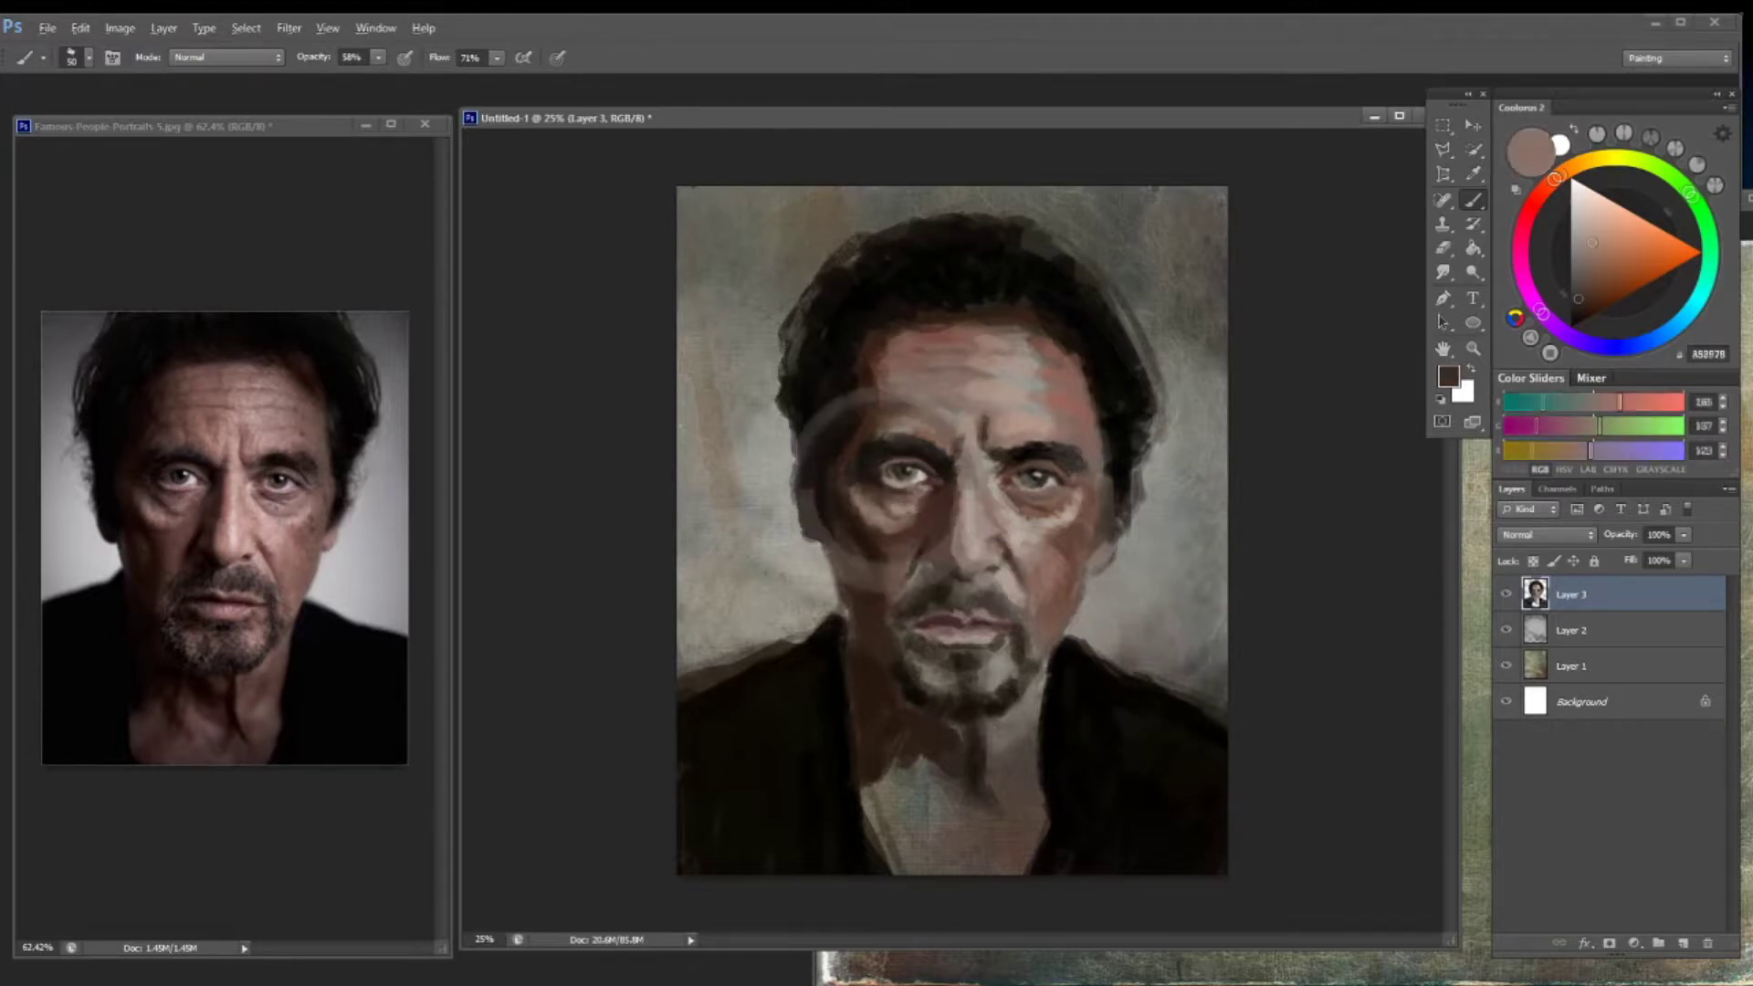
alt+click(854, 476)
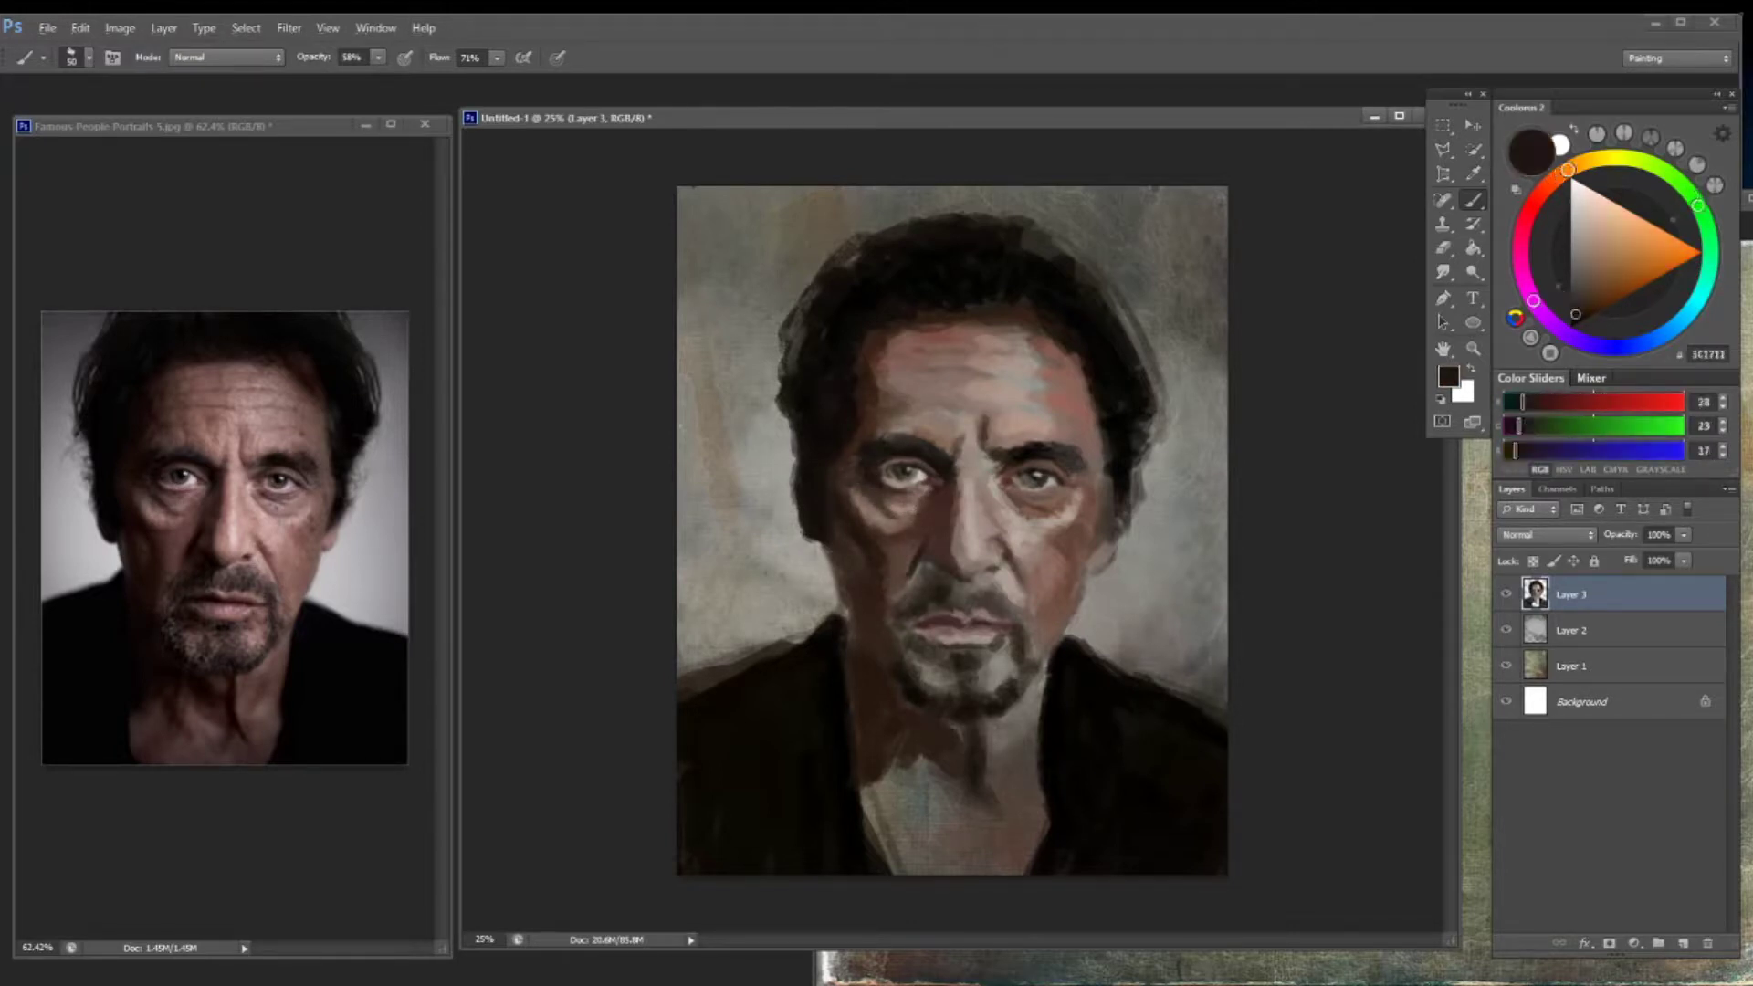
Rework the skin around the left brow, upper lid and temple with sampled reddish and dark browns
alt+click(882, 374)
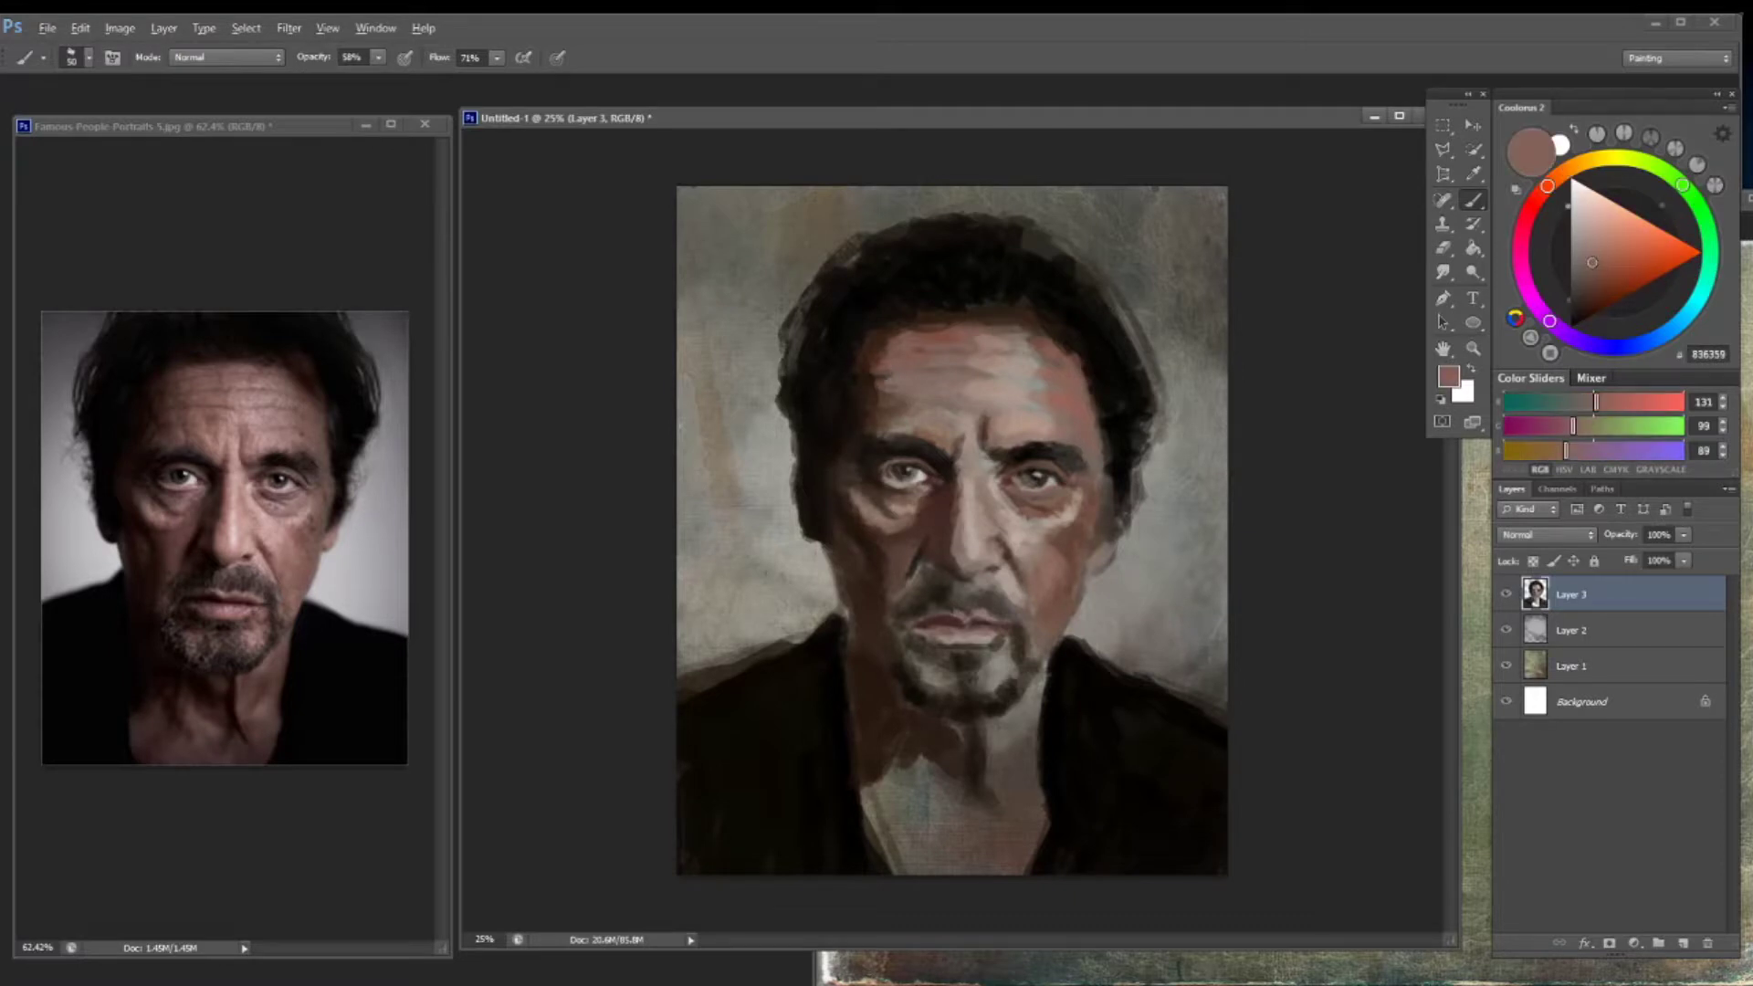
alt+click(936, 454)
alt+click(913, 459)
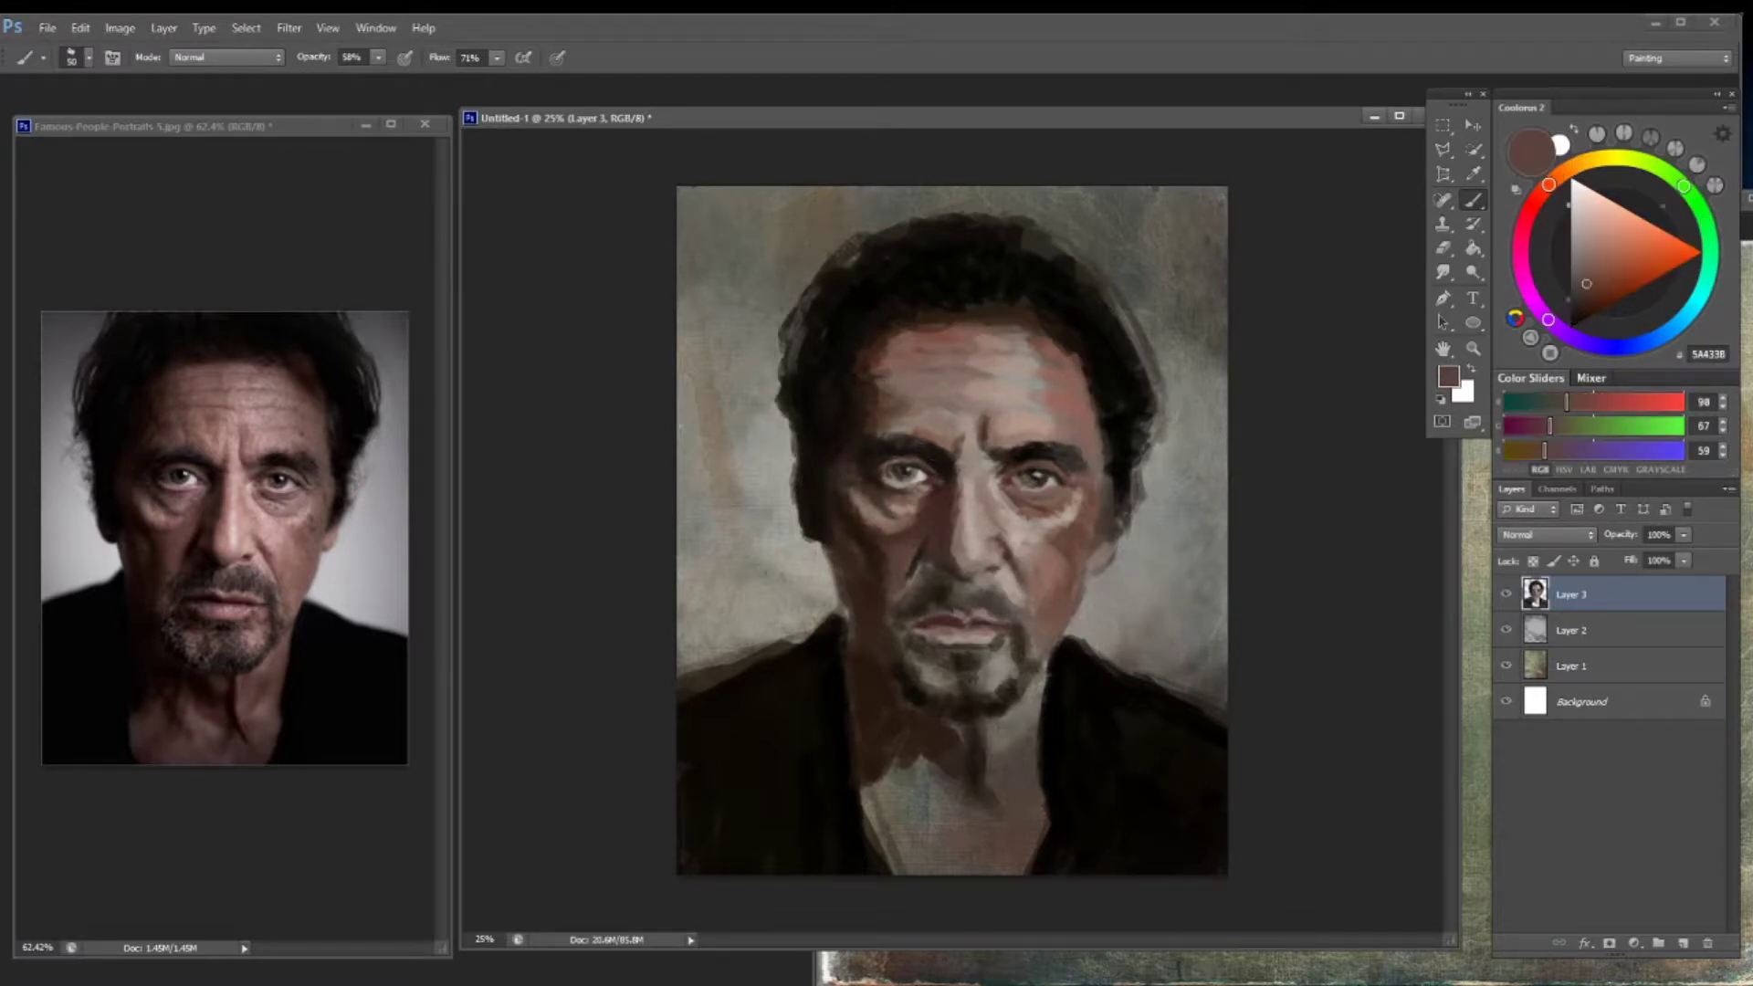
alt+click(869, 523)
alt+click(851, 482)
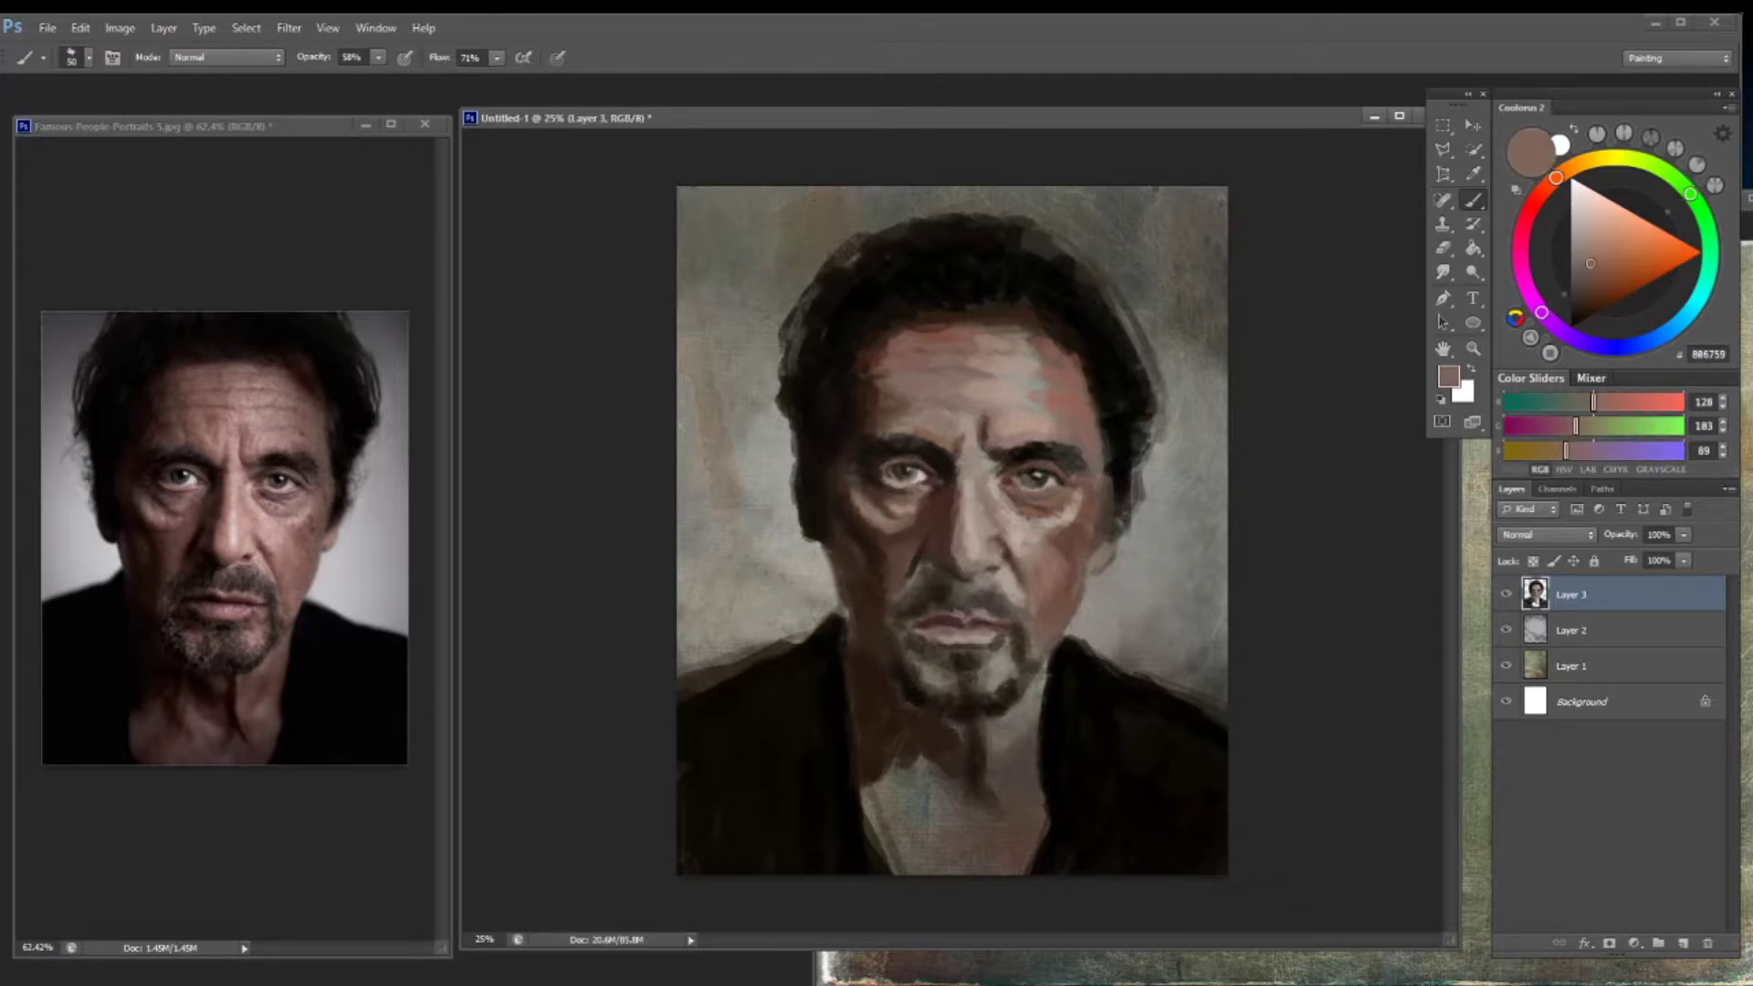
Shape the nose bridge and left nostril side with sampled skin tones, adding a reddish tint along the bridge
alt+click(923, 505)
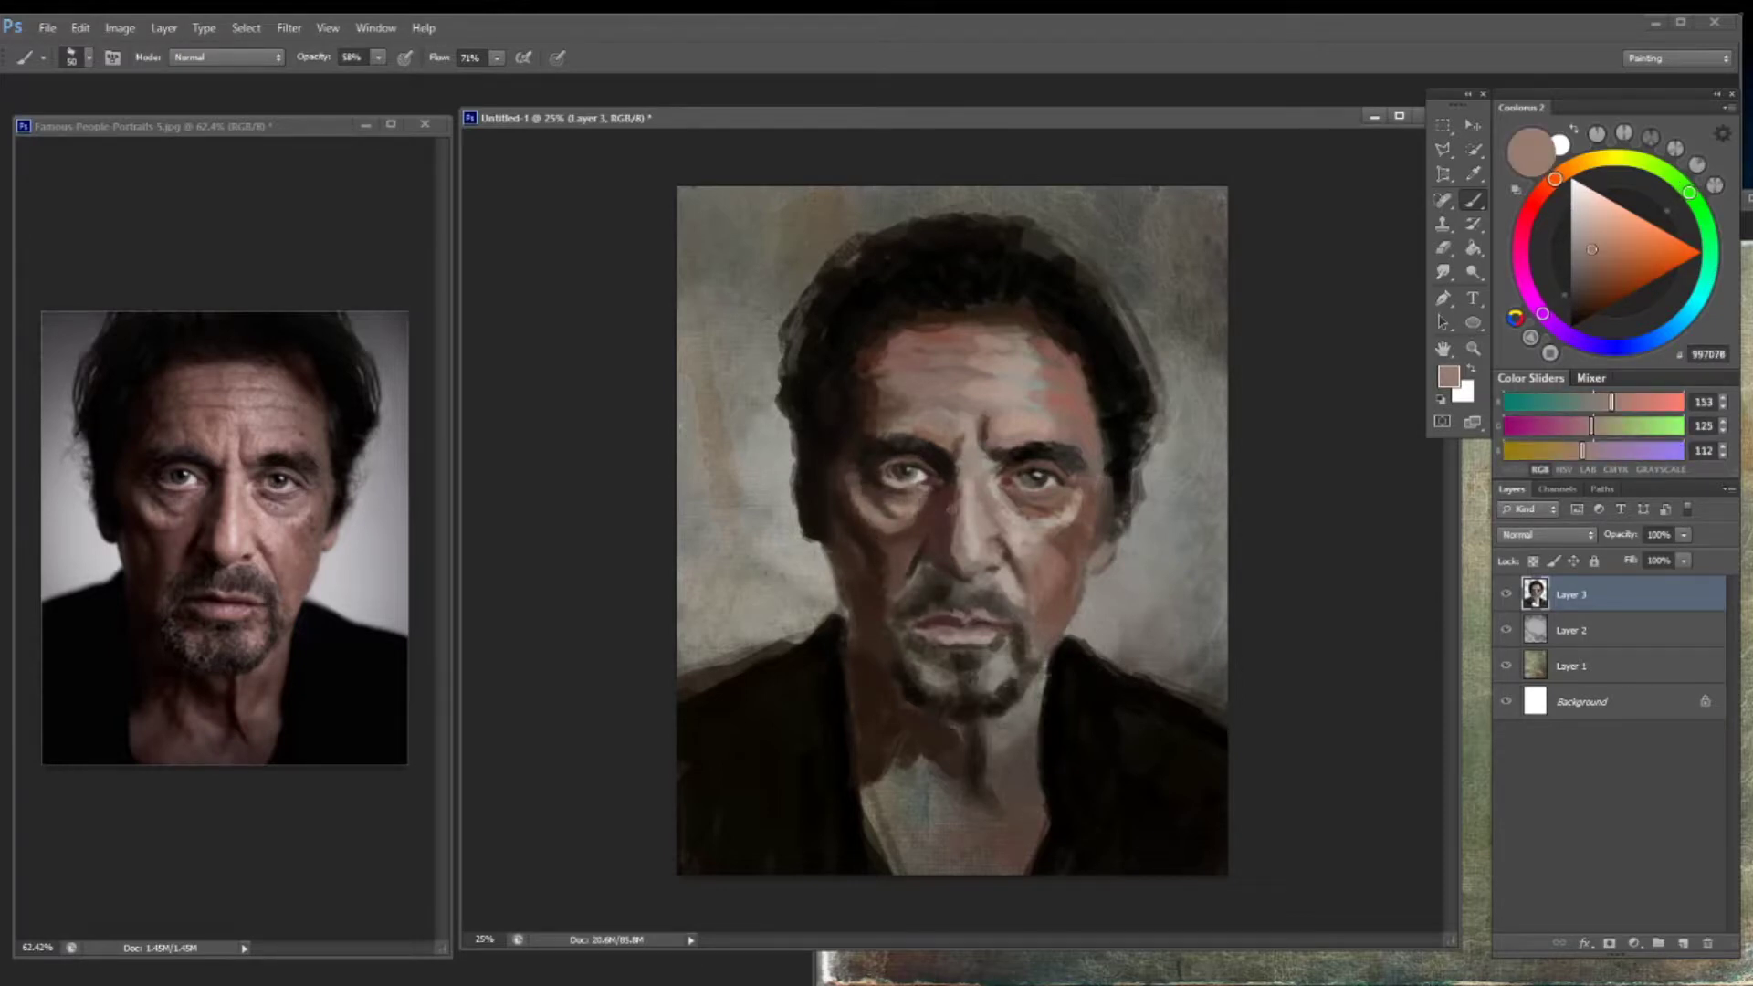
alt+click(951, 479)
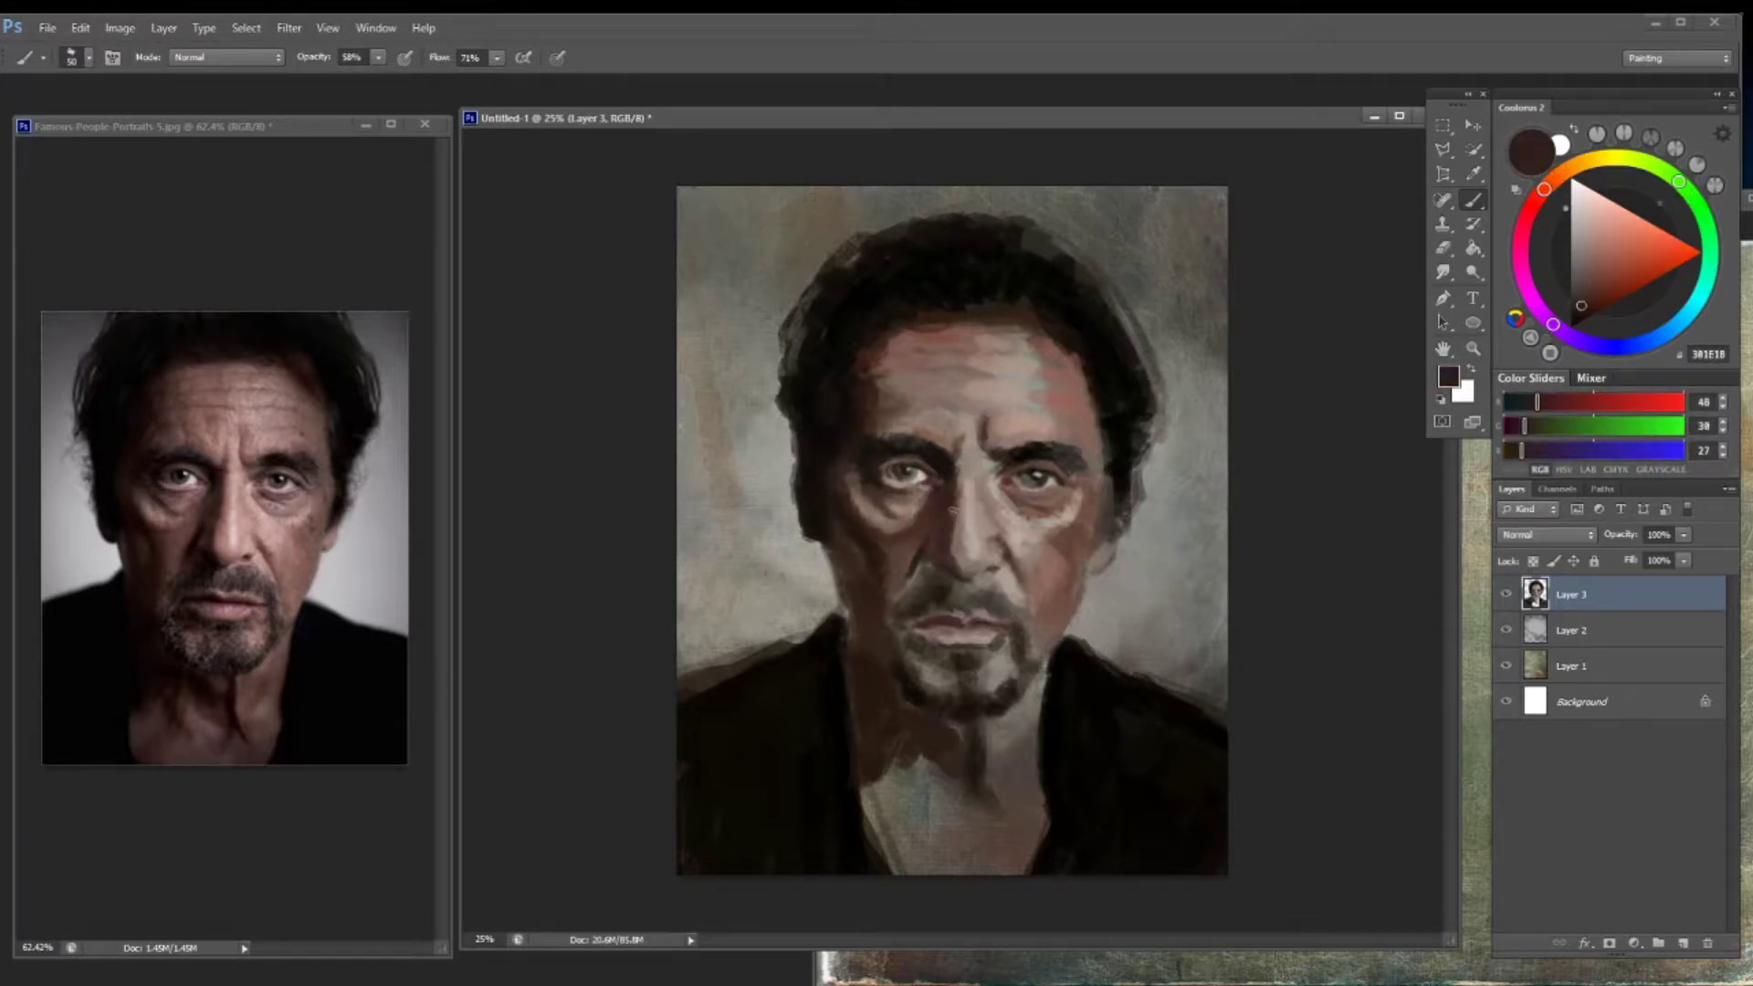
alt+click(917, 558)
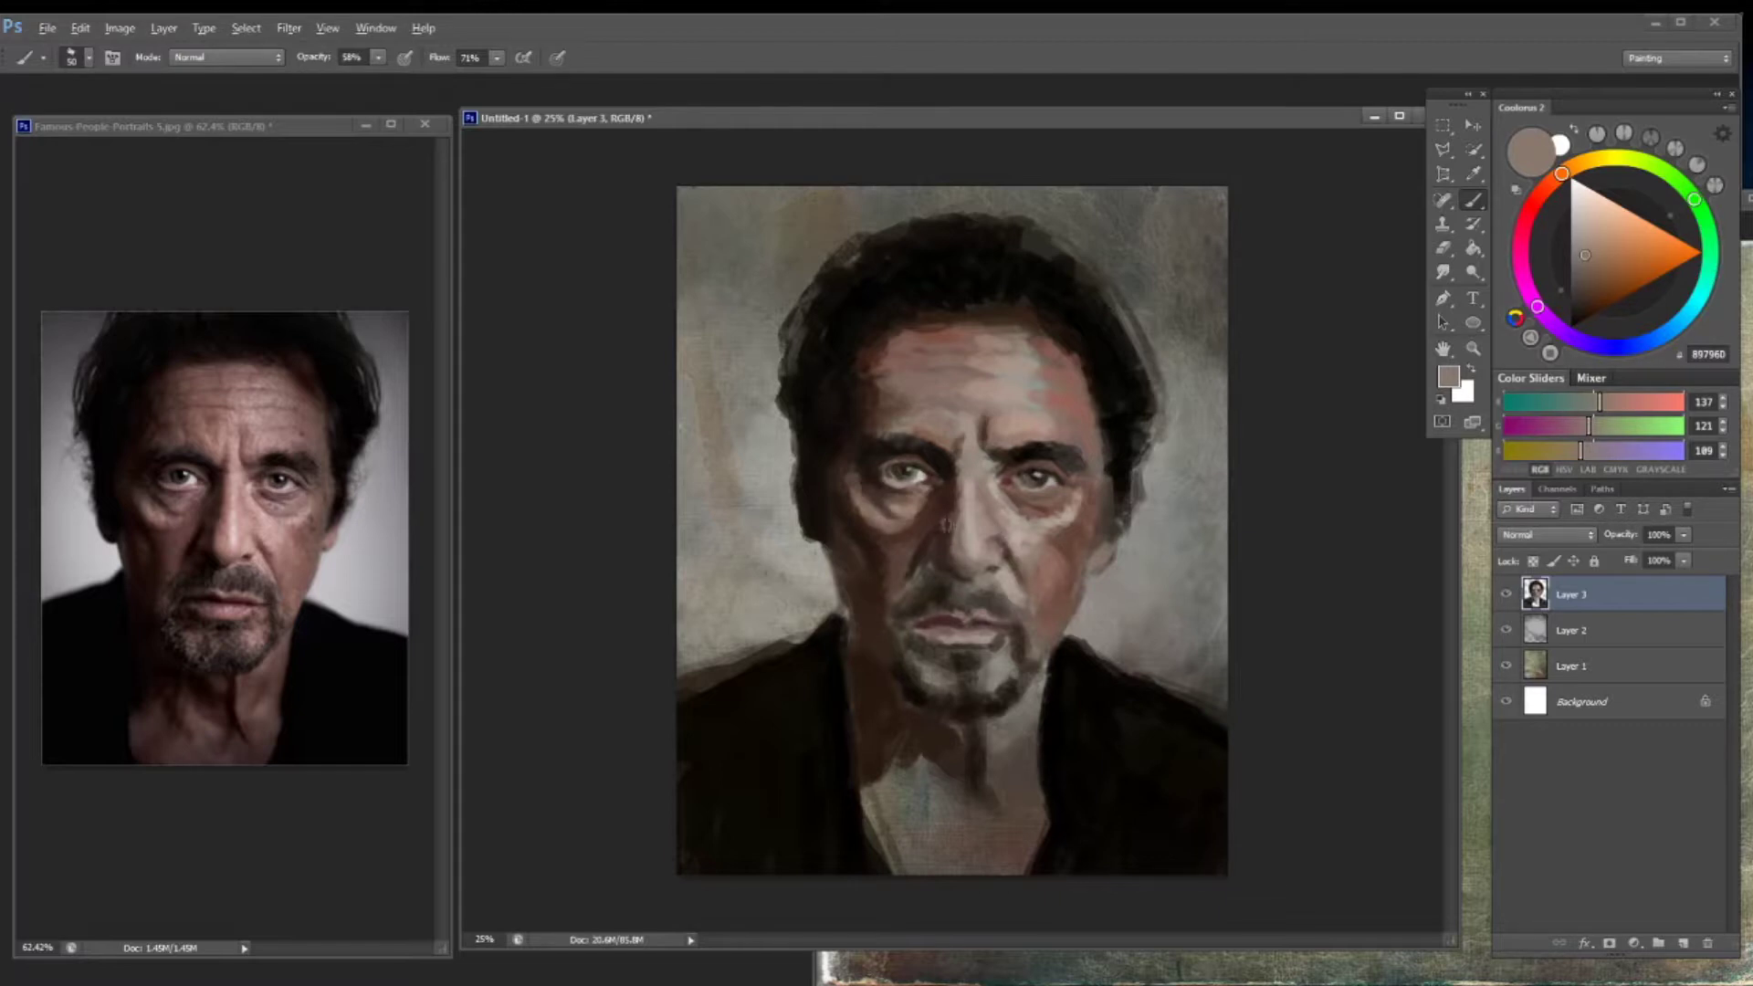
alt+click(948, 525)
key(alt)
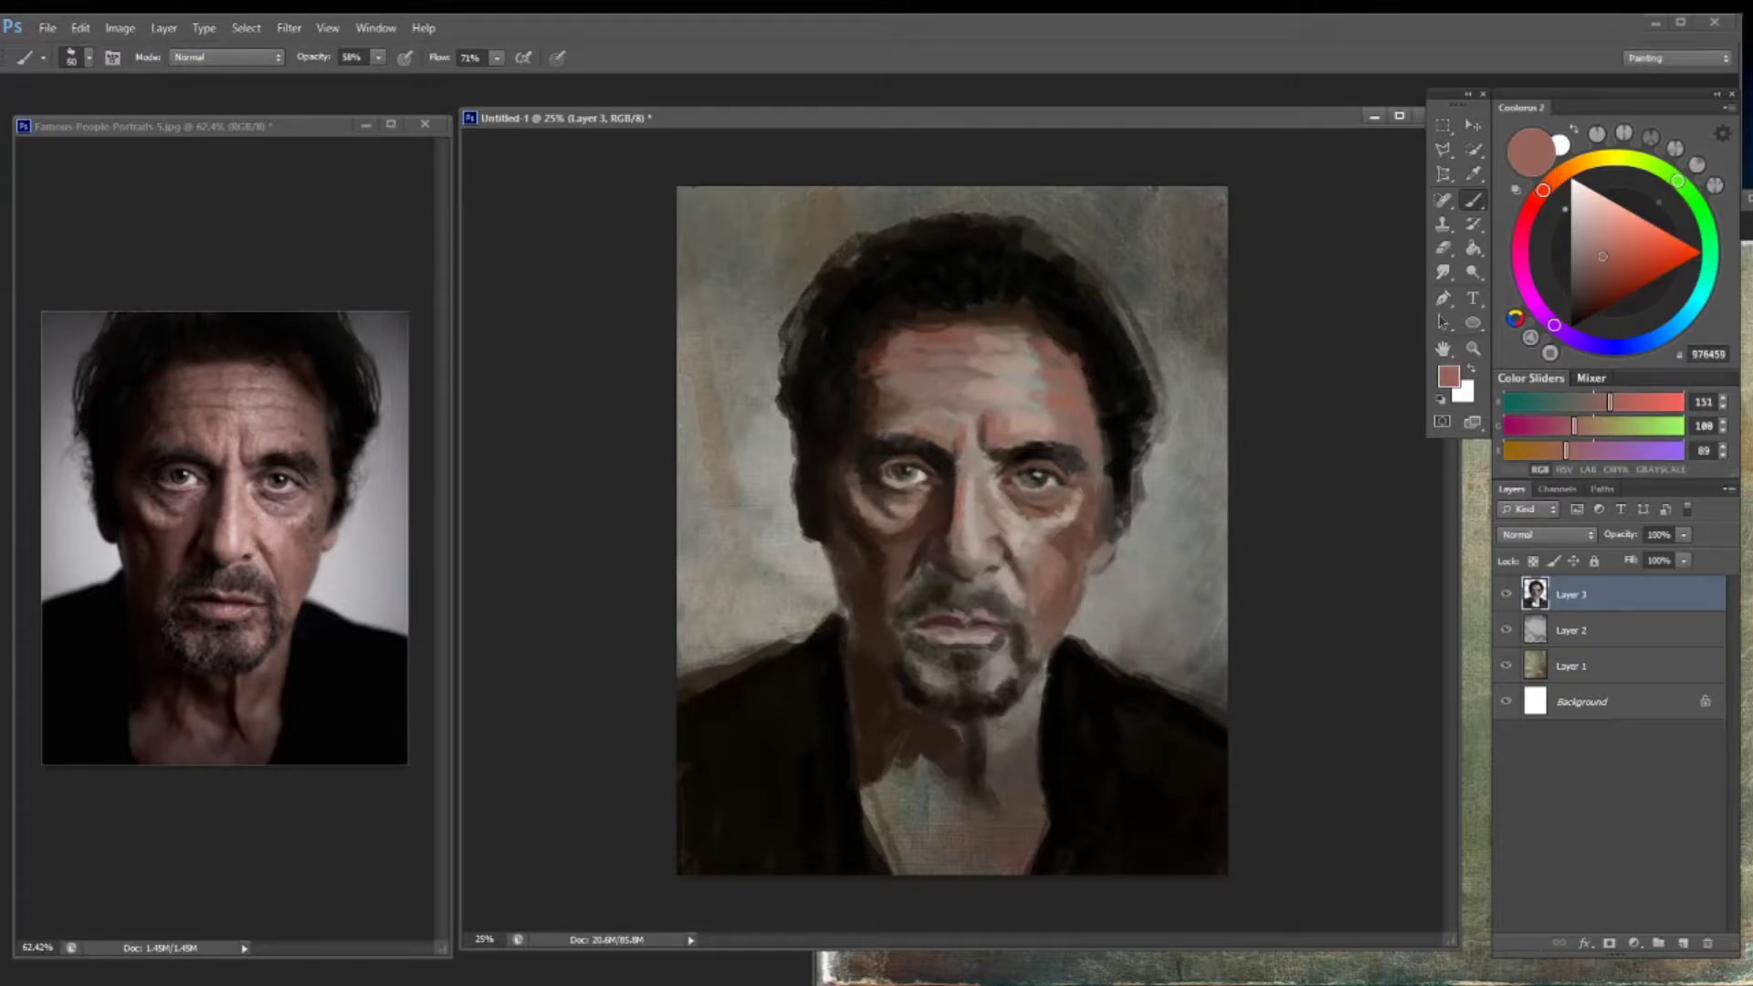
Smooth the forehead planes with sampled skin tones at brush size 100, and soften the right cheek beside the nose
alt+click(868, 429)
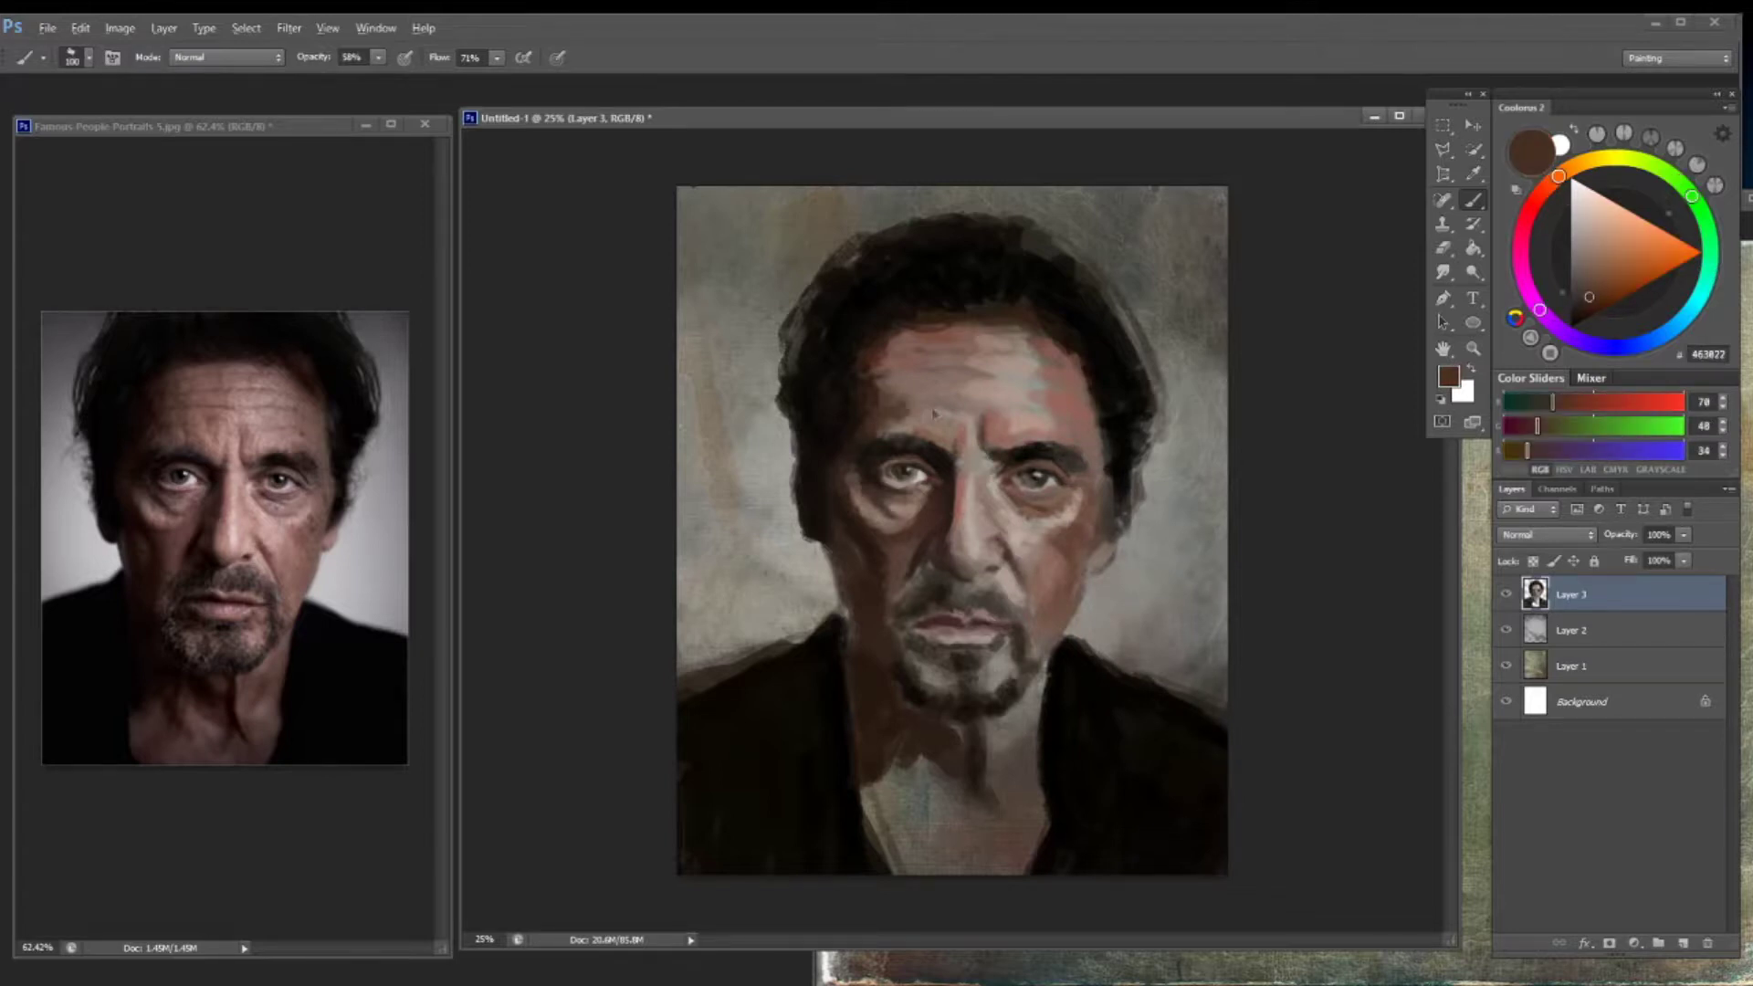
alt+click(938, 288)
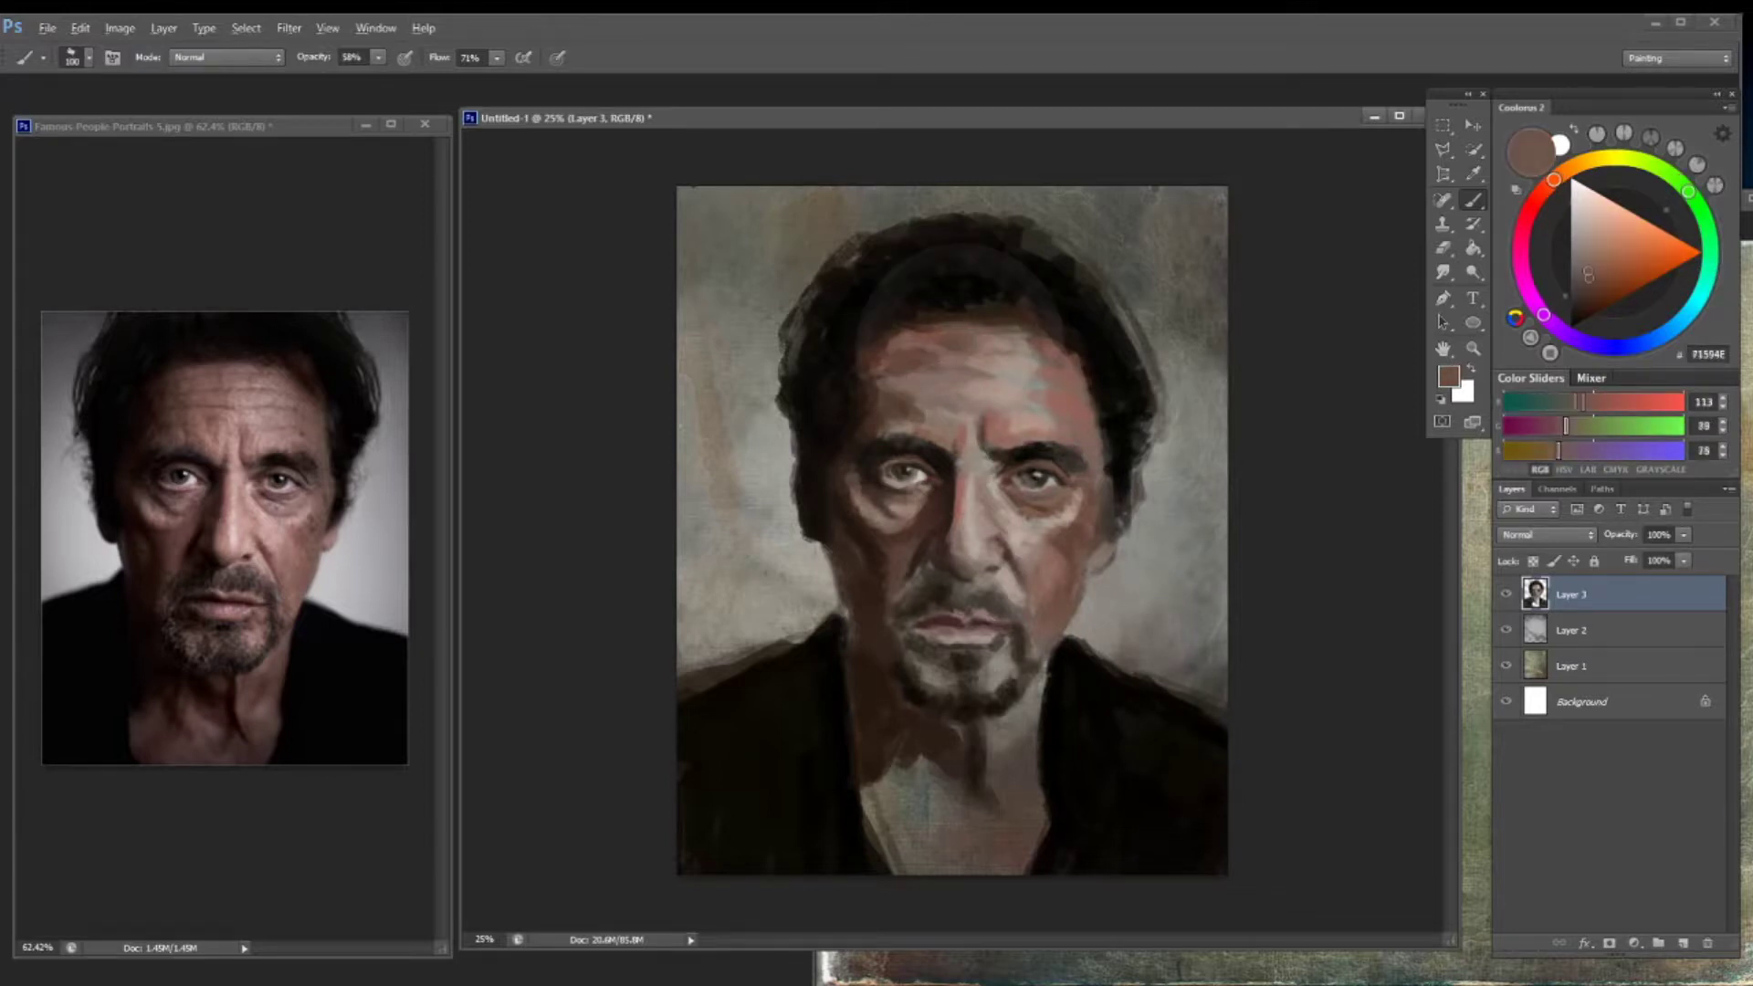
alt+click(978, 388)
alt+click(1028, 387)
click(1023, 392)
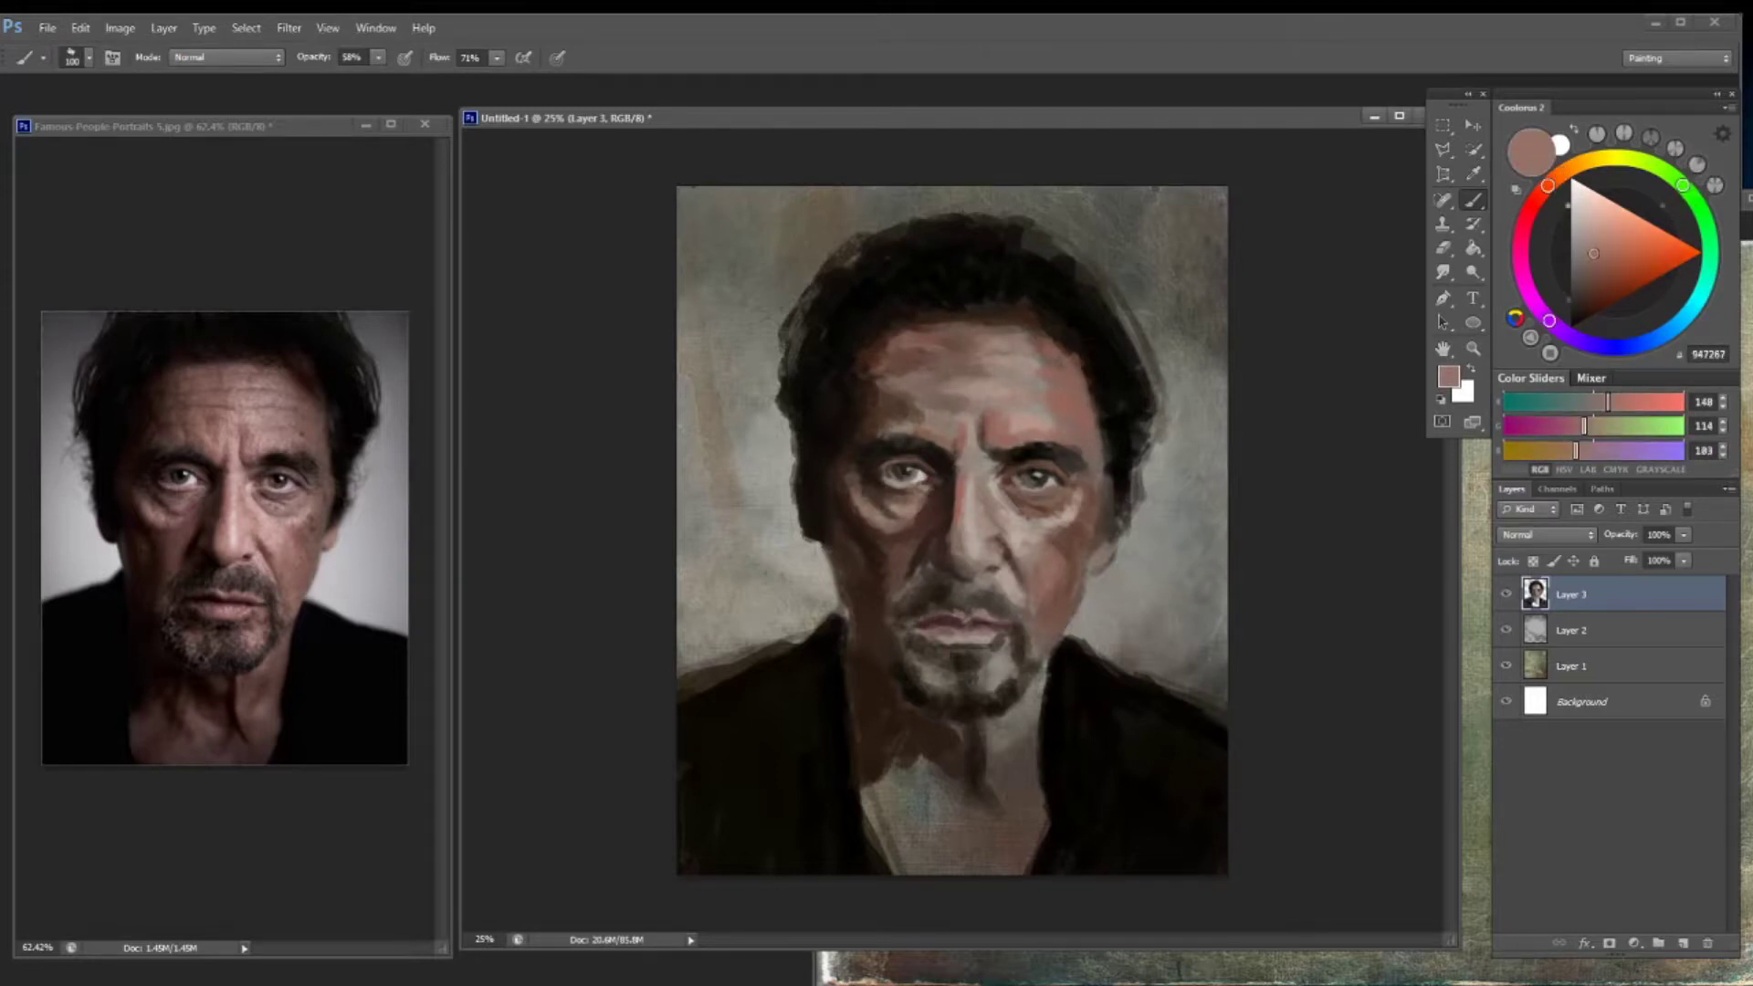
drag(1015, 514, 1019, 551)
Darken the left cheek, temple and upper-left hairline with sampled dark browns, and deepen the furrow above the right brow
alt+click(873, 479)
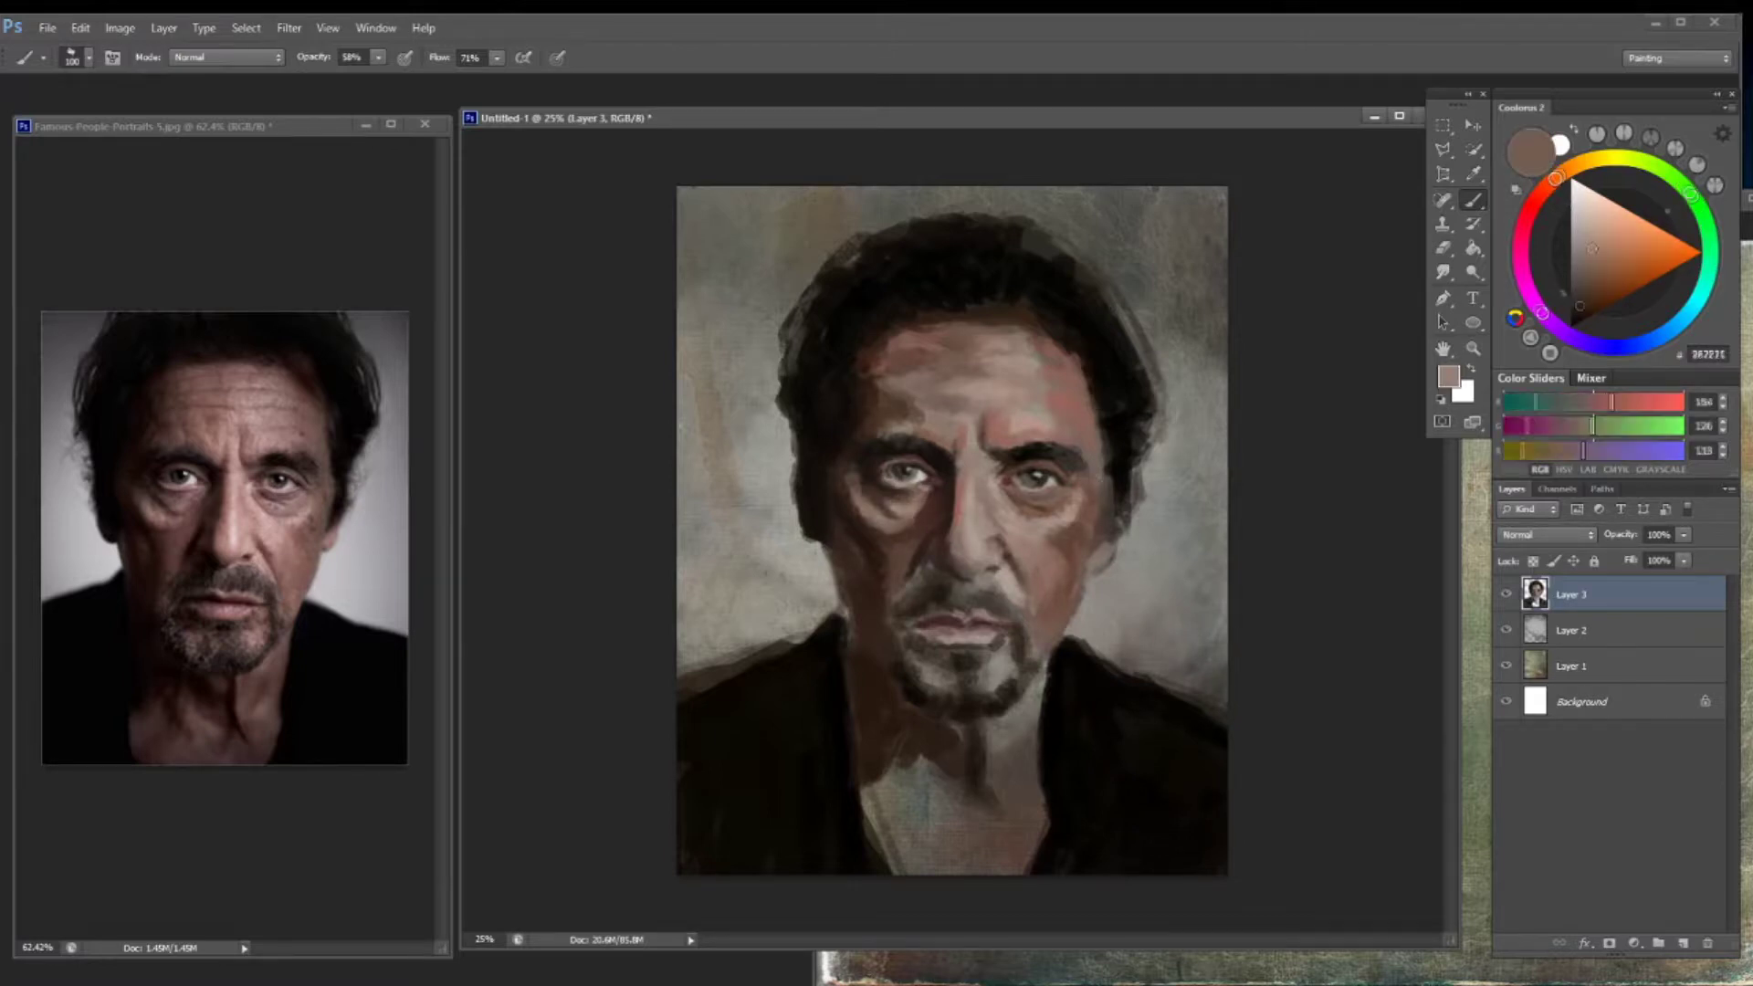
alt+click(875, 532)
click(840, 480)
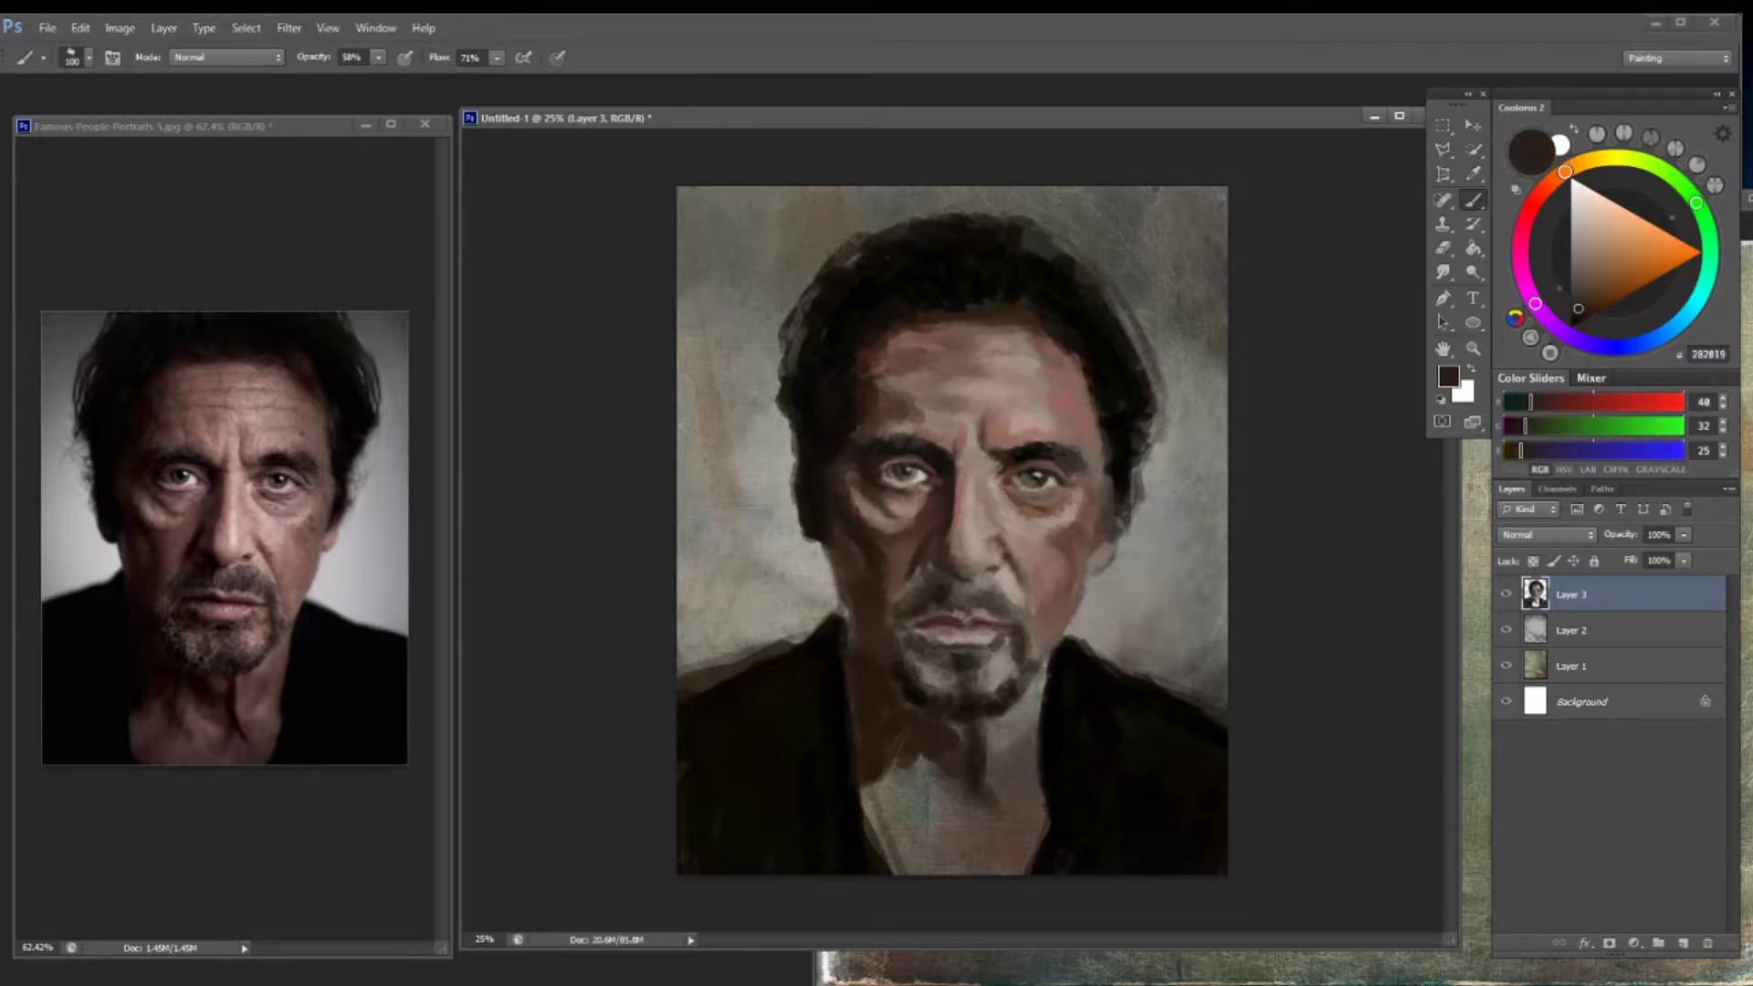
alt+click(878, 326)
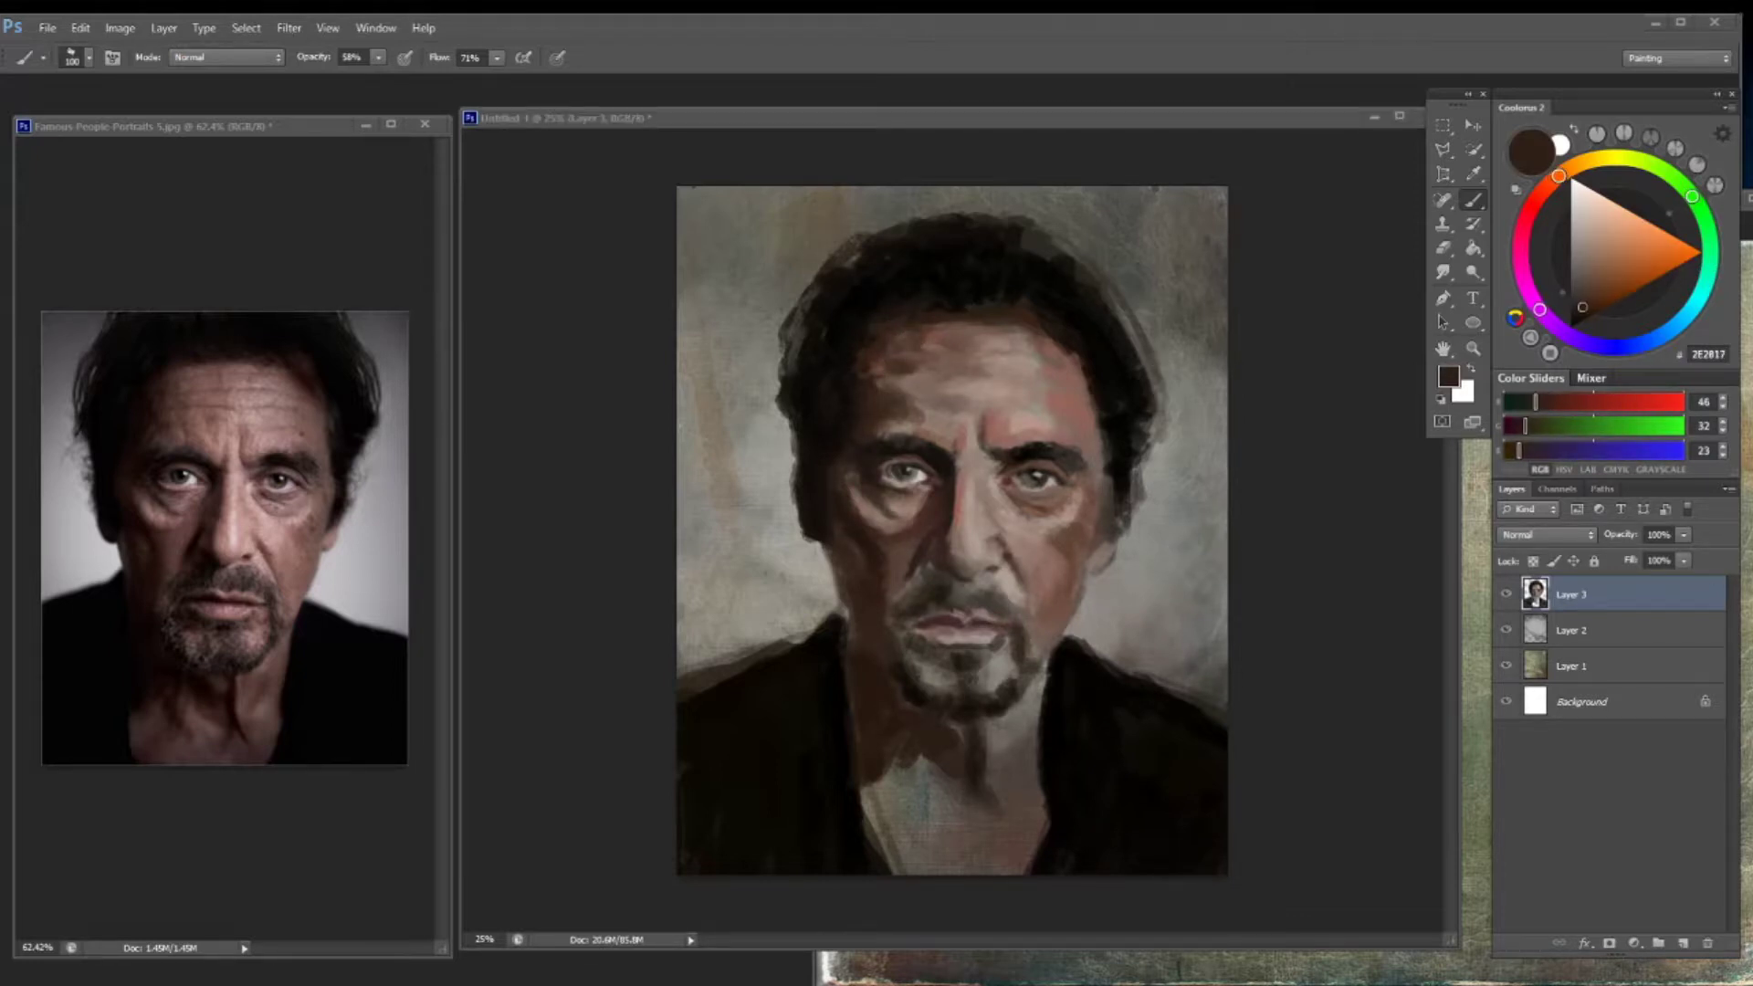
mouse_move(982, 407)
mouse_down()
mouse_move(1045, 429)
mouse_move(978, 433)
mouse_move(1059, 457)
mouse_up()
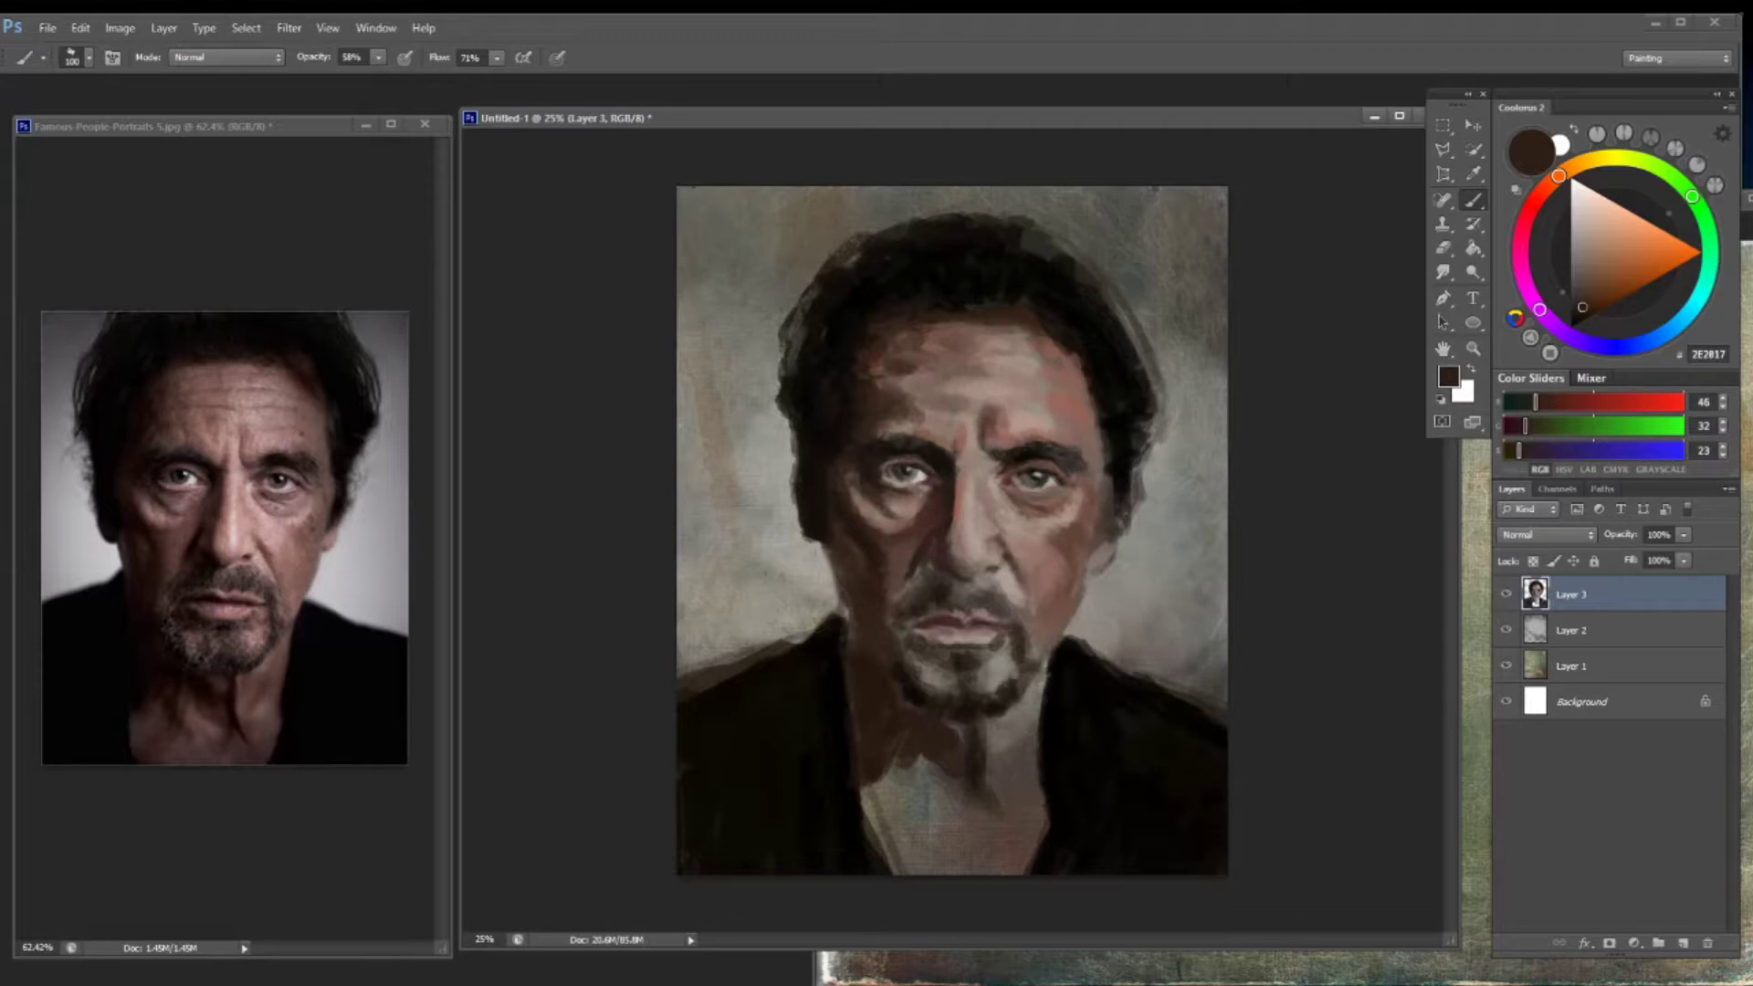
Fill out the top and right side of the hair with sampled near-black strokes
alt+click(1061, 328)
alt+click(1005, 283)
mouse_move(990, 292)
mouse_down()
mouse_move(1059, 265)
mouse_move(1050, 228)
mouse_up()
mouse_move(1117, 470)
mouse_down()
mouse_move(1094, 550)
mouse_move(1109, 509)
mouse_move(1100, 546)
mouse_move(1123, 538)
mouse_move(1162, 415)
mouse_move(1127, 311)
mouse_up()
Trim the right edge of the hair down to the ear with the Eraser, using a different eraser brush
key(e)
mouse_move(1141, 379)
mouse_down()
mouse_move(1124, 296)
mouse_move(1157, 398)
mouse_move(1136, 456)
mouse_move(1140, 442)
mouse_up()
click(78, 56)
key(Escape)
drag(1147, 373, 1132, 504)
drag(1132, 433, 1118, 540)
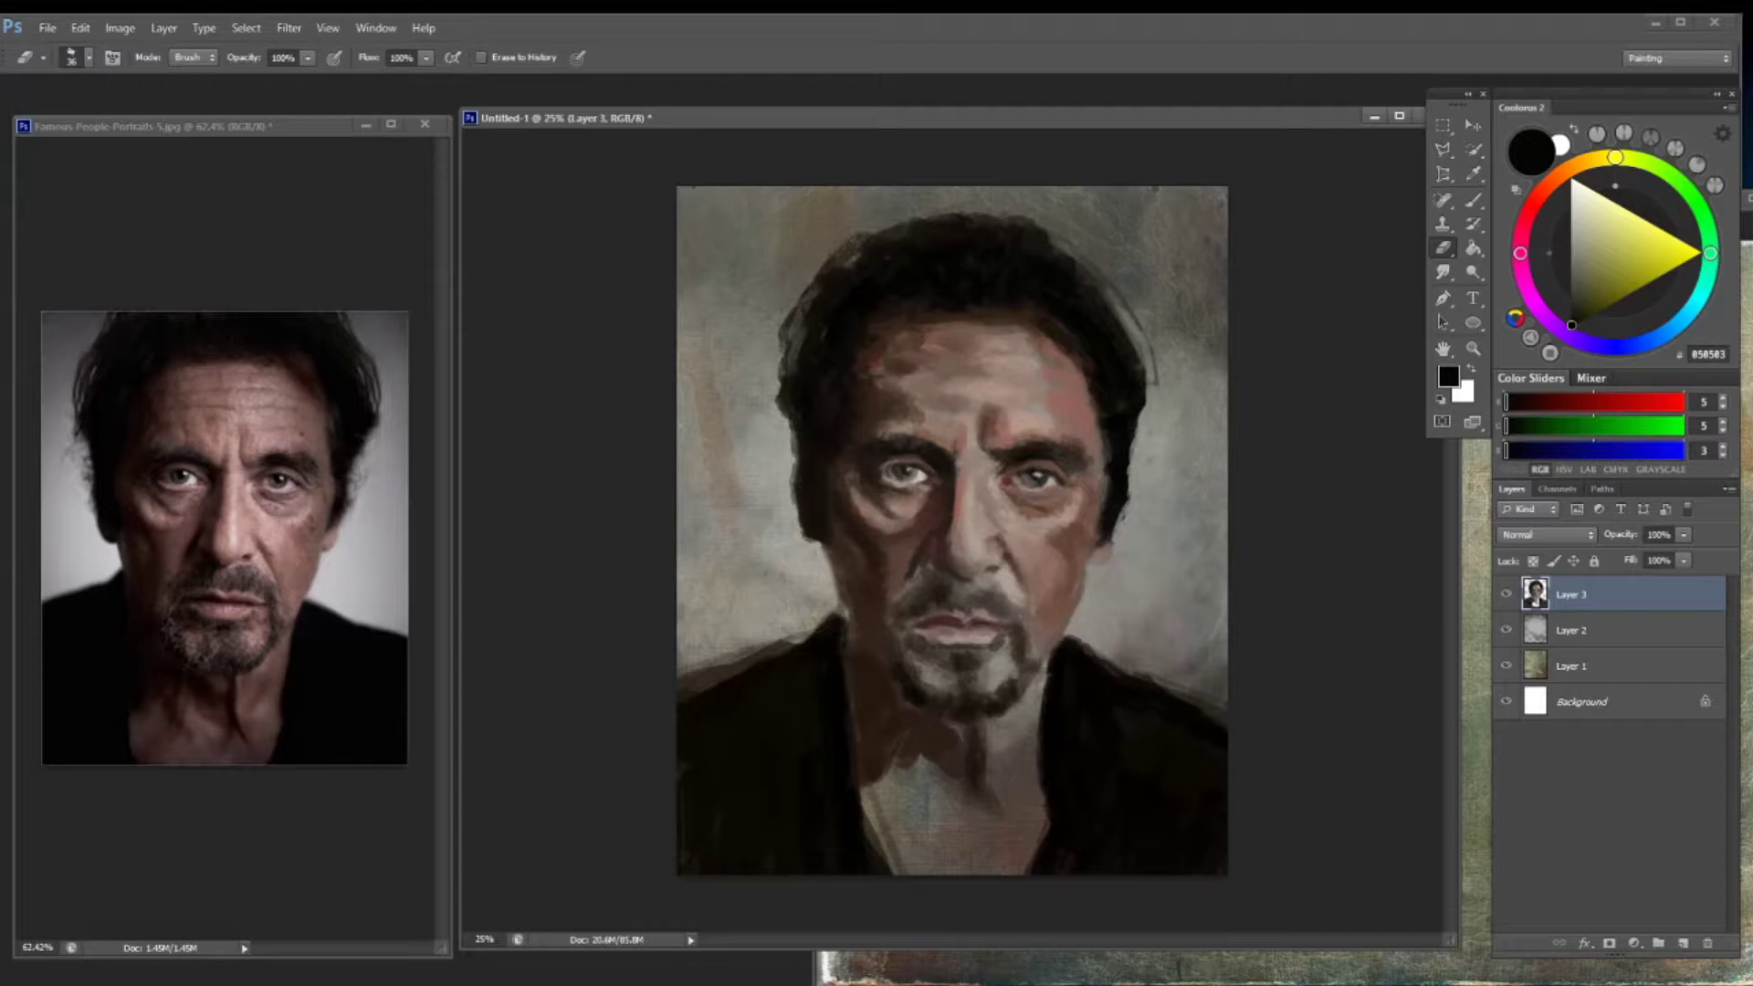
Erase the rough upper edges of both shoulders for a cleaner jacket outline
drag(1137, 672, 1223, 705)
drag(1121, 639, 1075, 669)
drag(831, 612, 666, 682)
Shrink the eraser and trim the hair outline at the upper left of the head
key(bracketleft)
key(bracketleft)
key(bracketleft)
key(bracketleft)
key(bracketleft)
key(bracketleft)
drag(793, 342, 830, 252)
Paint fine loose hair strands around the head outline with sampled near-black at brush size 20
key(b)
alt+click(1113, 301)
mouse_move(1132, 384)
mouse_down()
mouse_move(1109, 283)
mouse_move(1040, 223)
mouse_up()
mouse_move(904, 227)
mouse_down()
mouse_move(840, 248)
mouse_move(776, 416)
mouse_up()
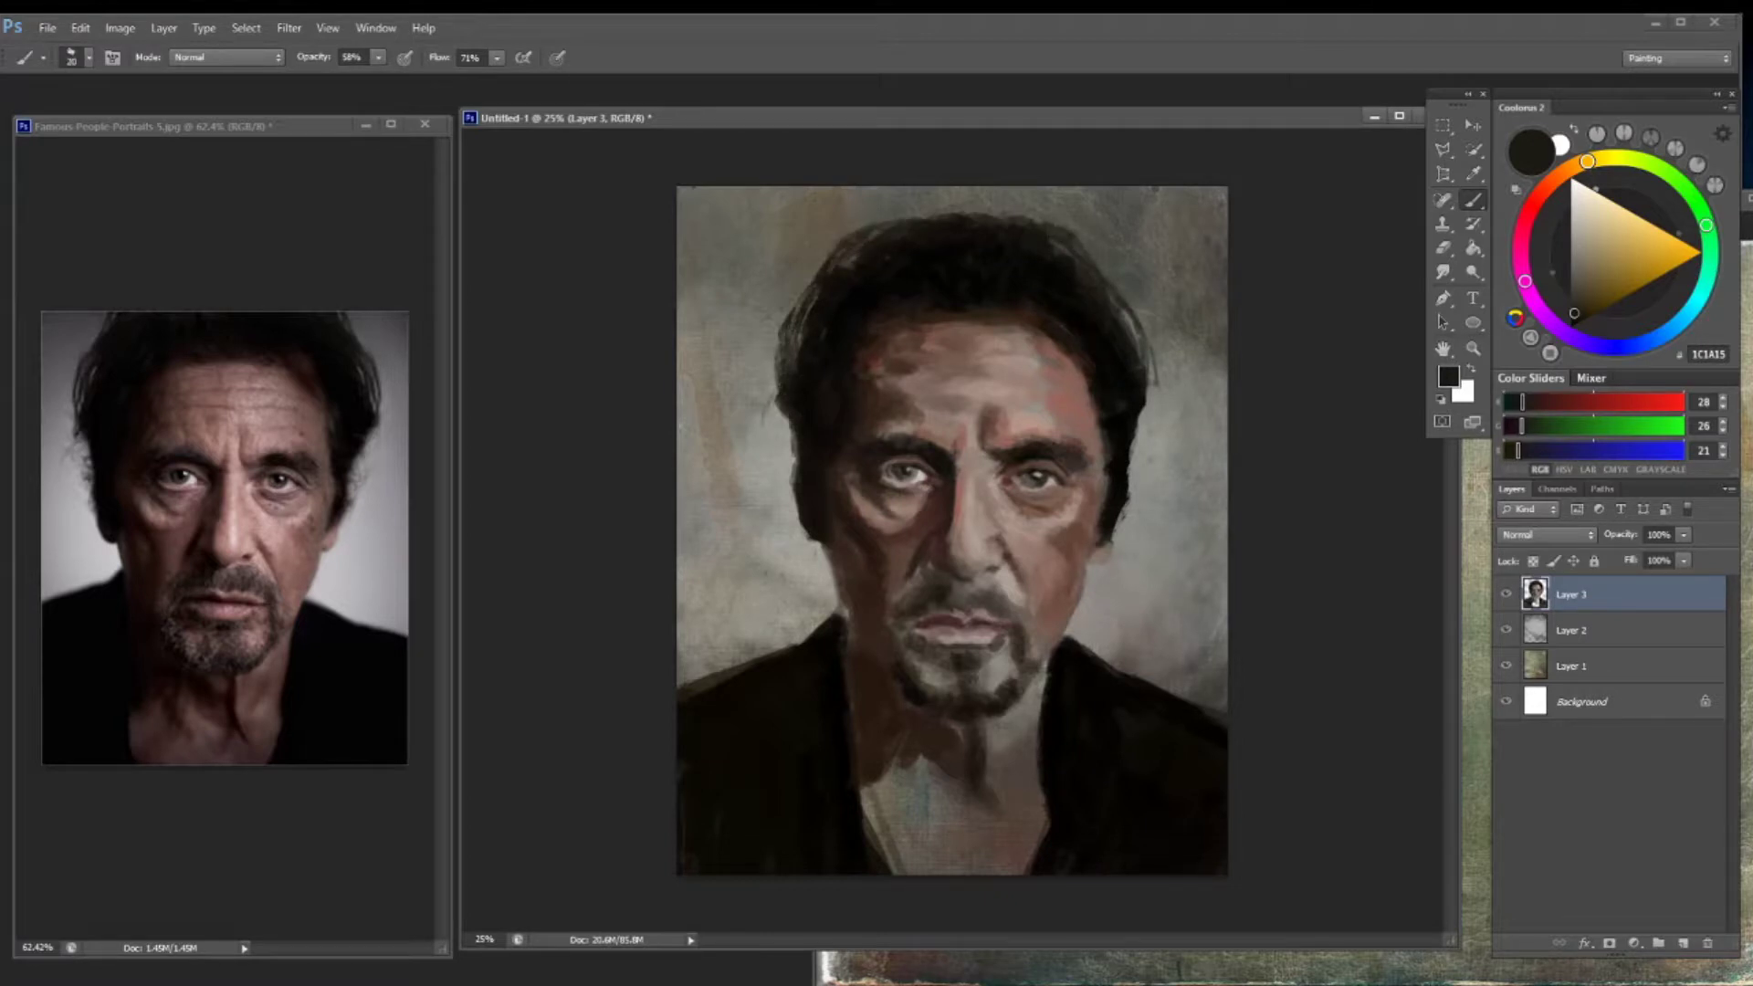
drag(790, 451, 796, 468)
Blend the jaw edge and cheek below the portrait's right ear with sampled brown skin tones at brush size 20
alt+click(1104, 601)
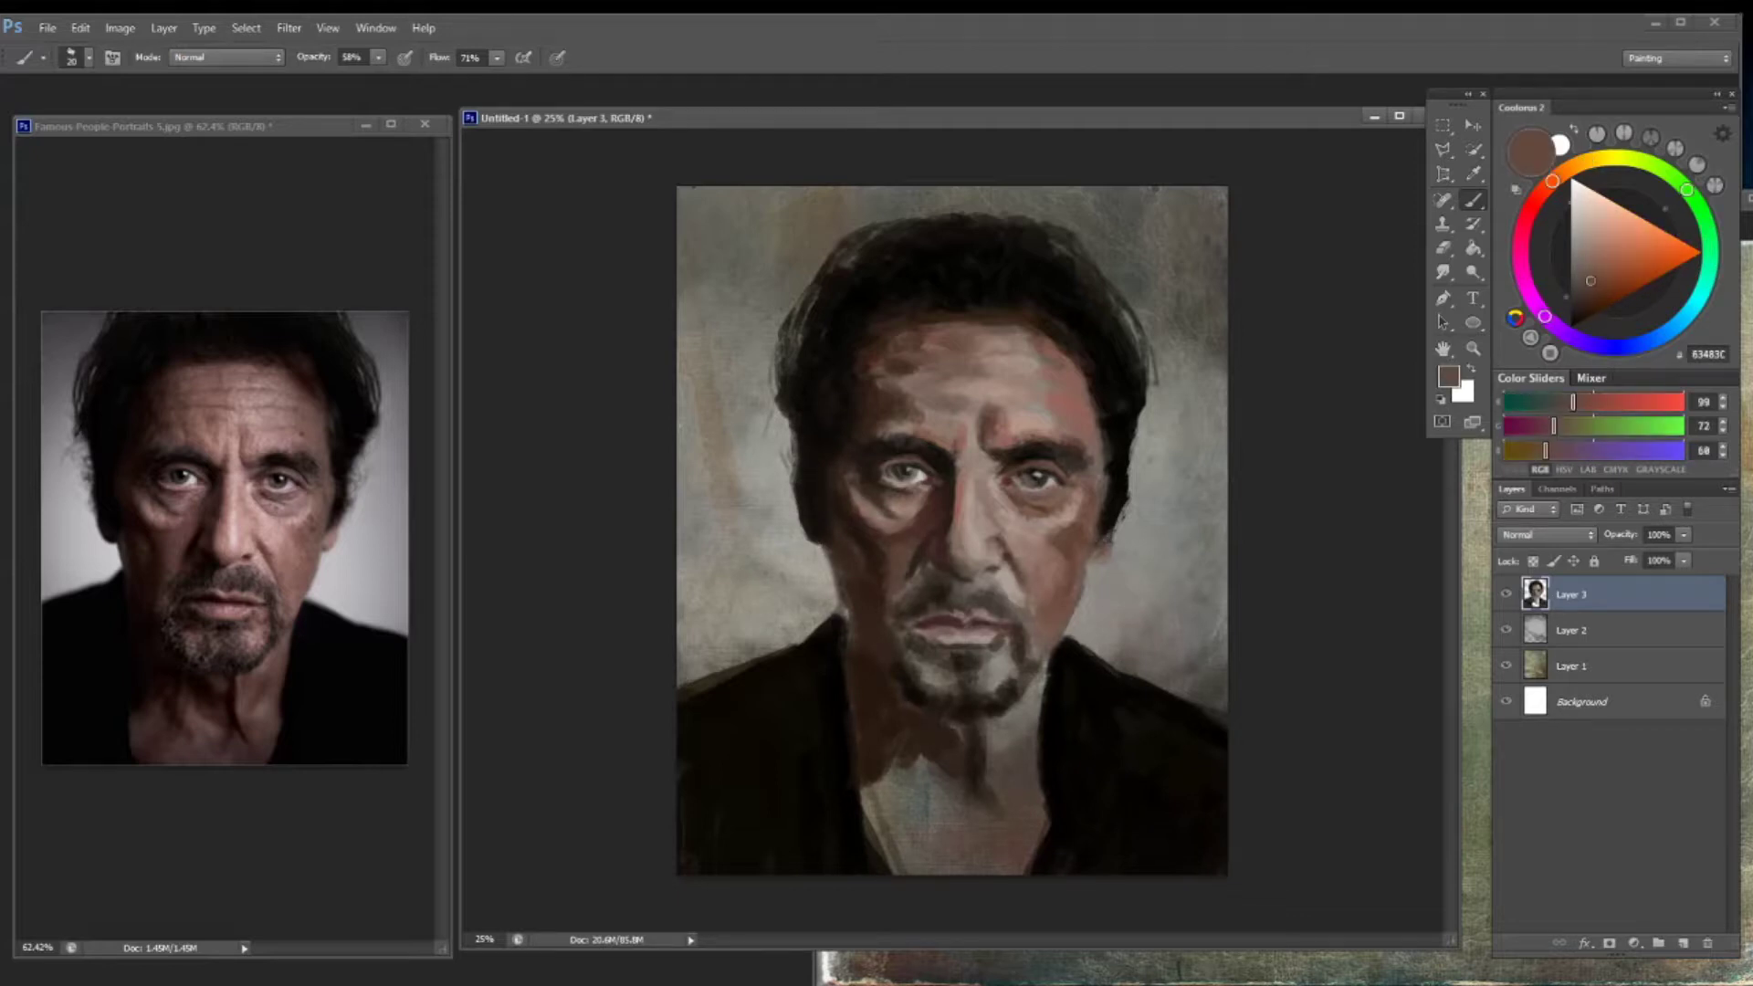
alt+click(1086, 573)
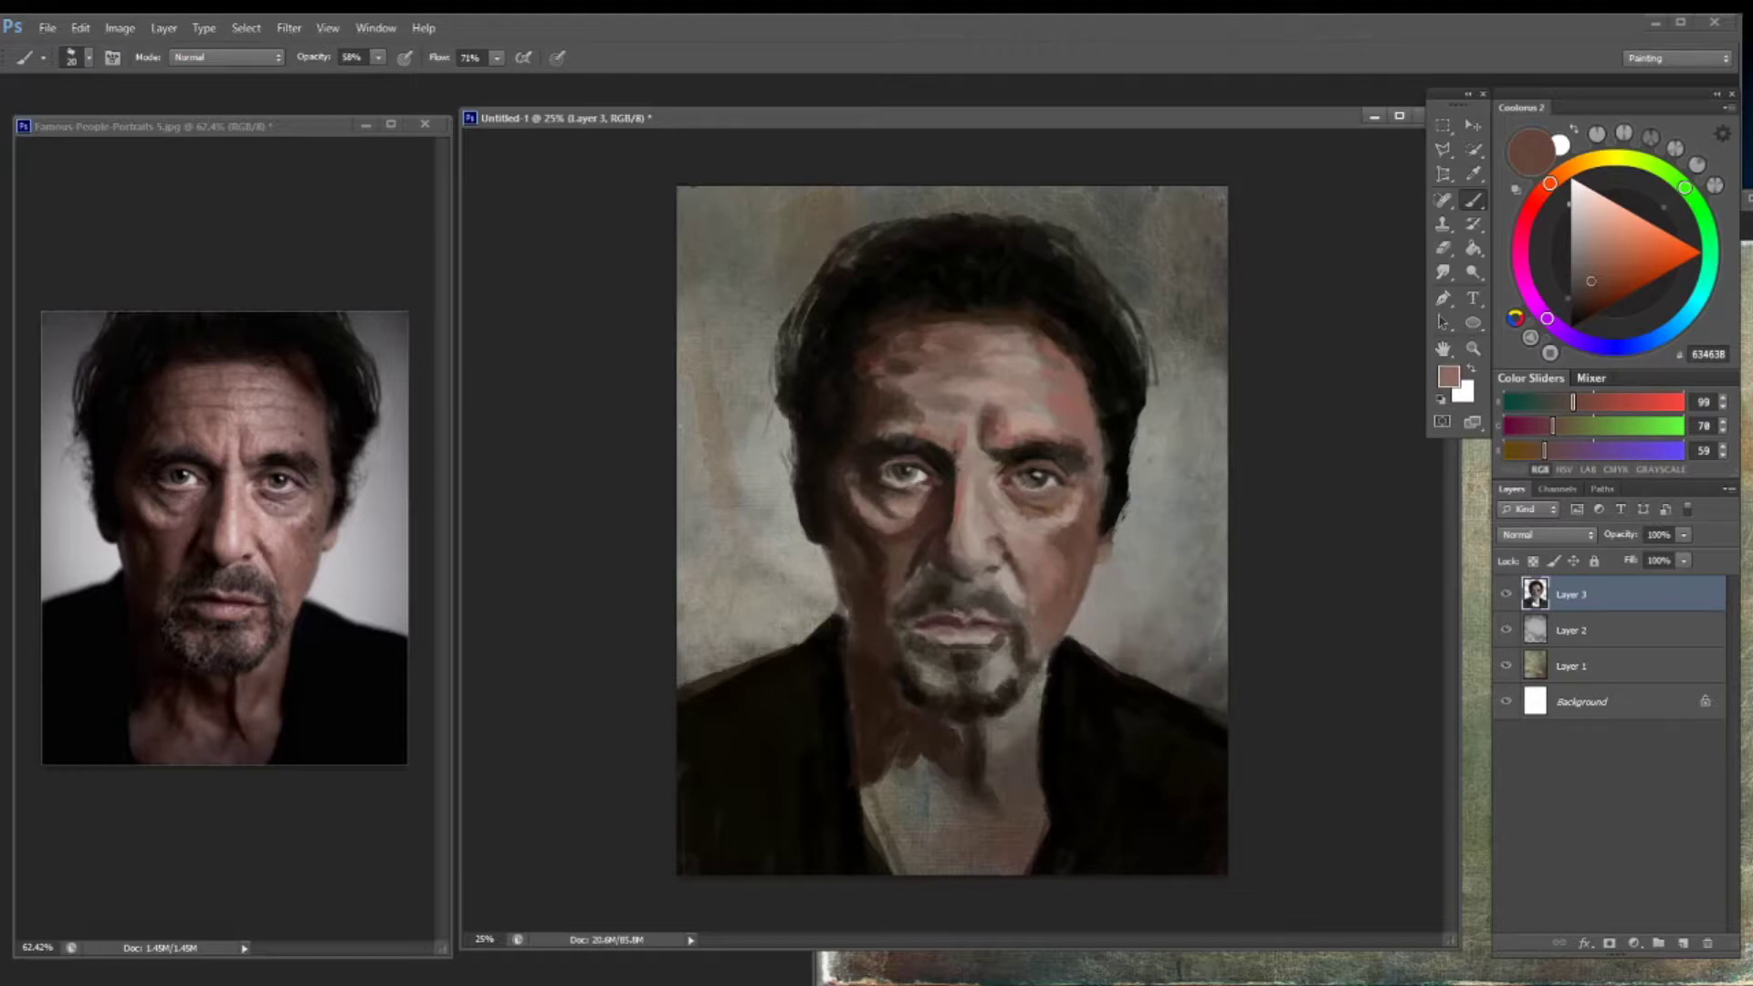
alt+click(1050, 543)
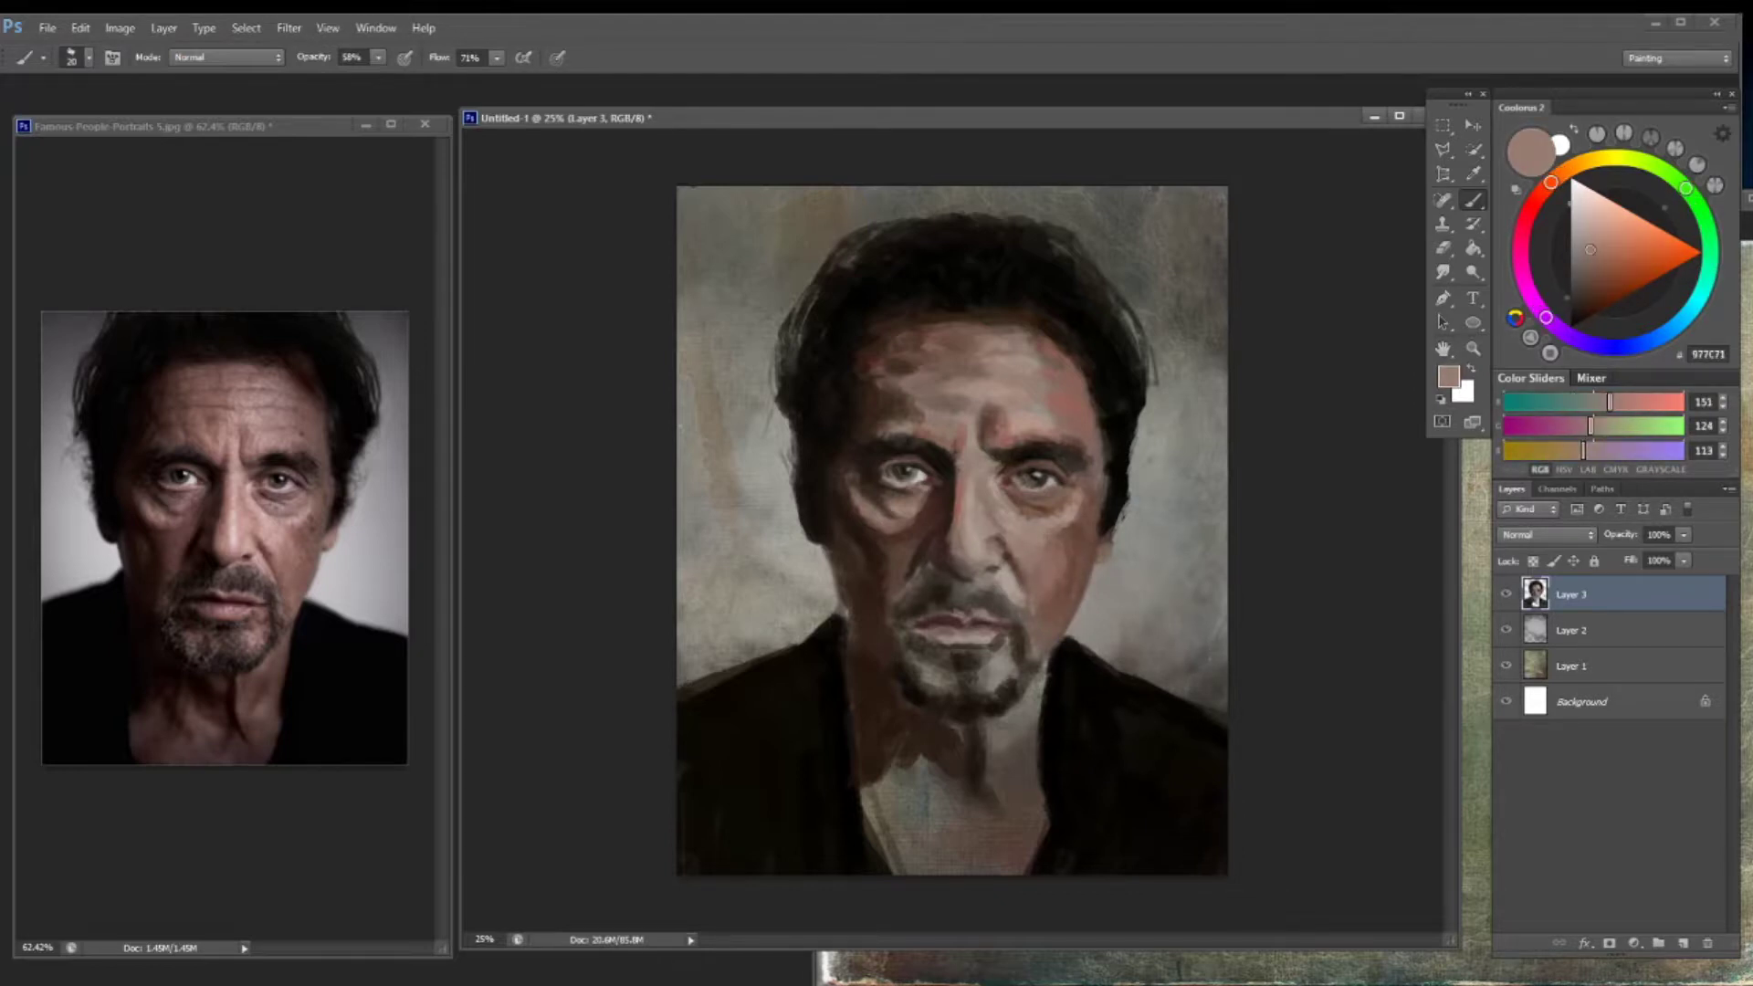
Refine the brow and upper lid of the portrait's right eye with sampled muted brown and near-black
alt+click(1028, 452)
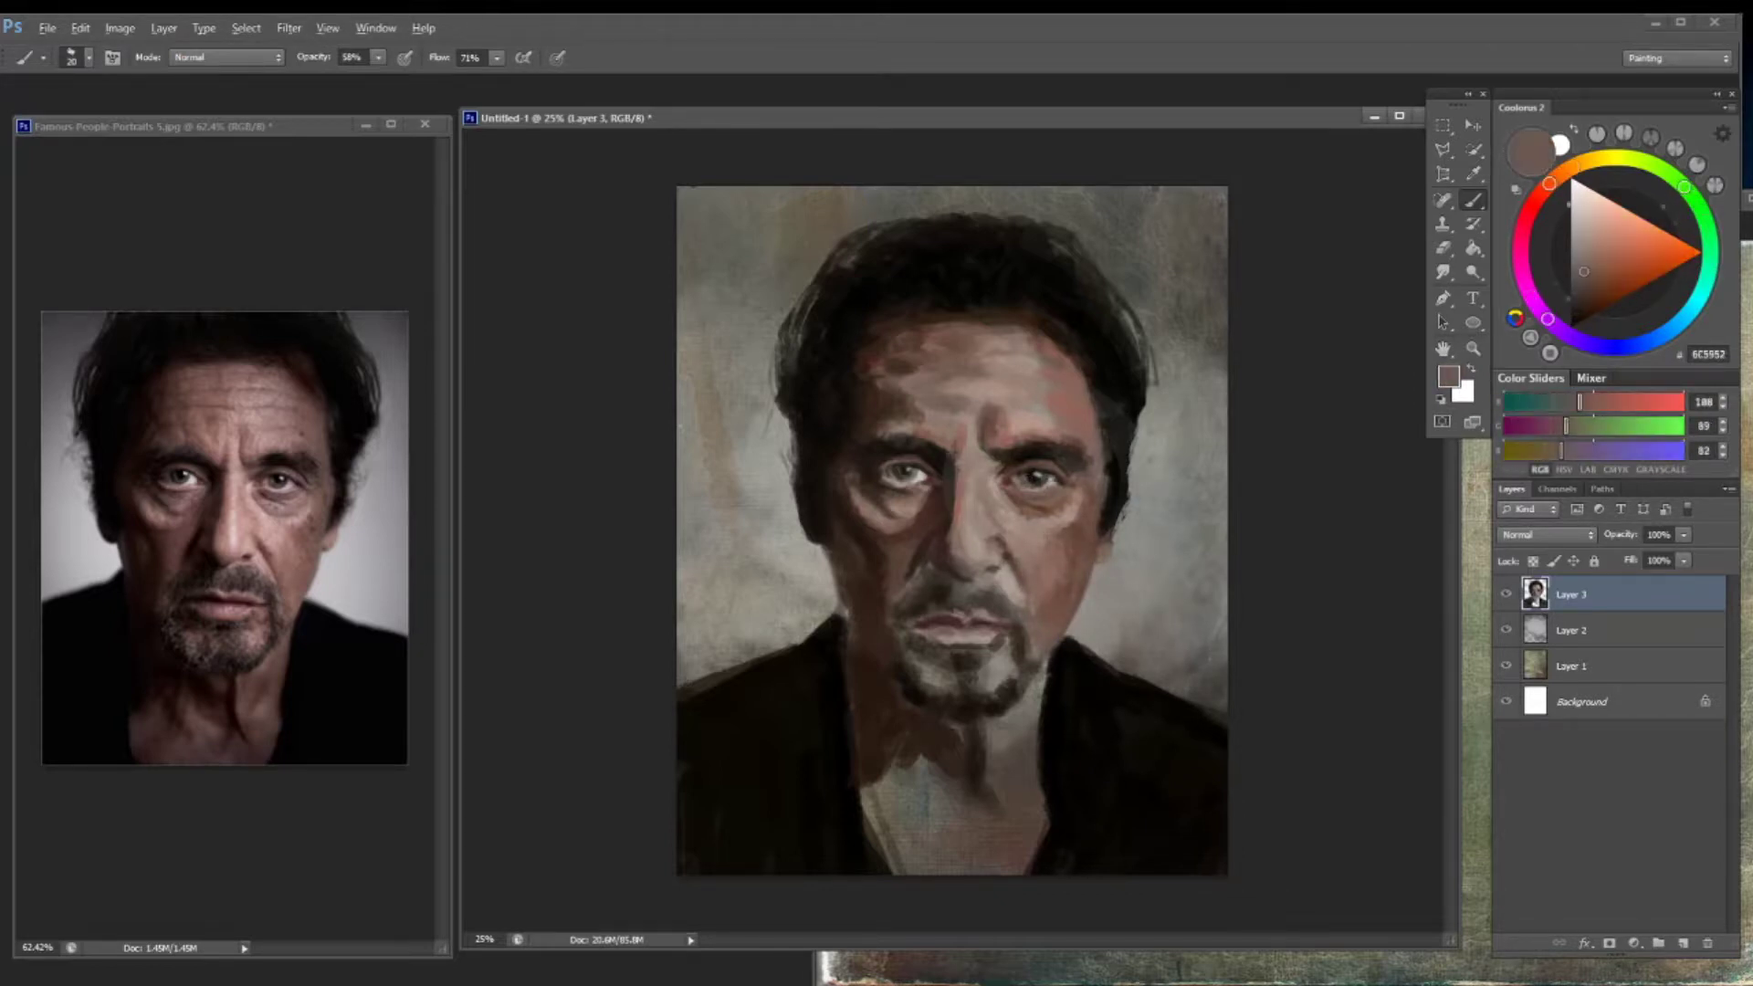
alt+click(1018, 471)
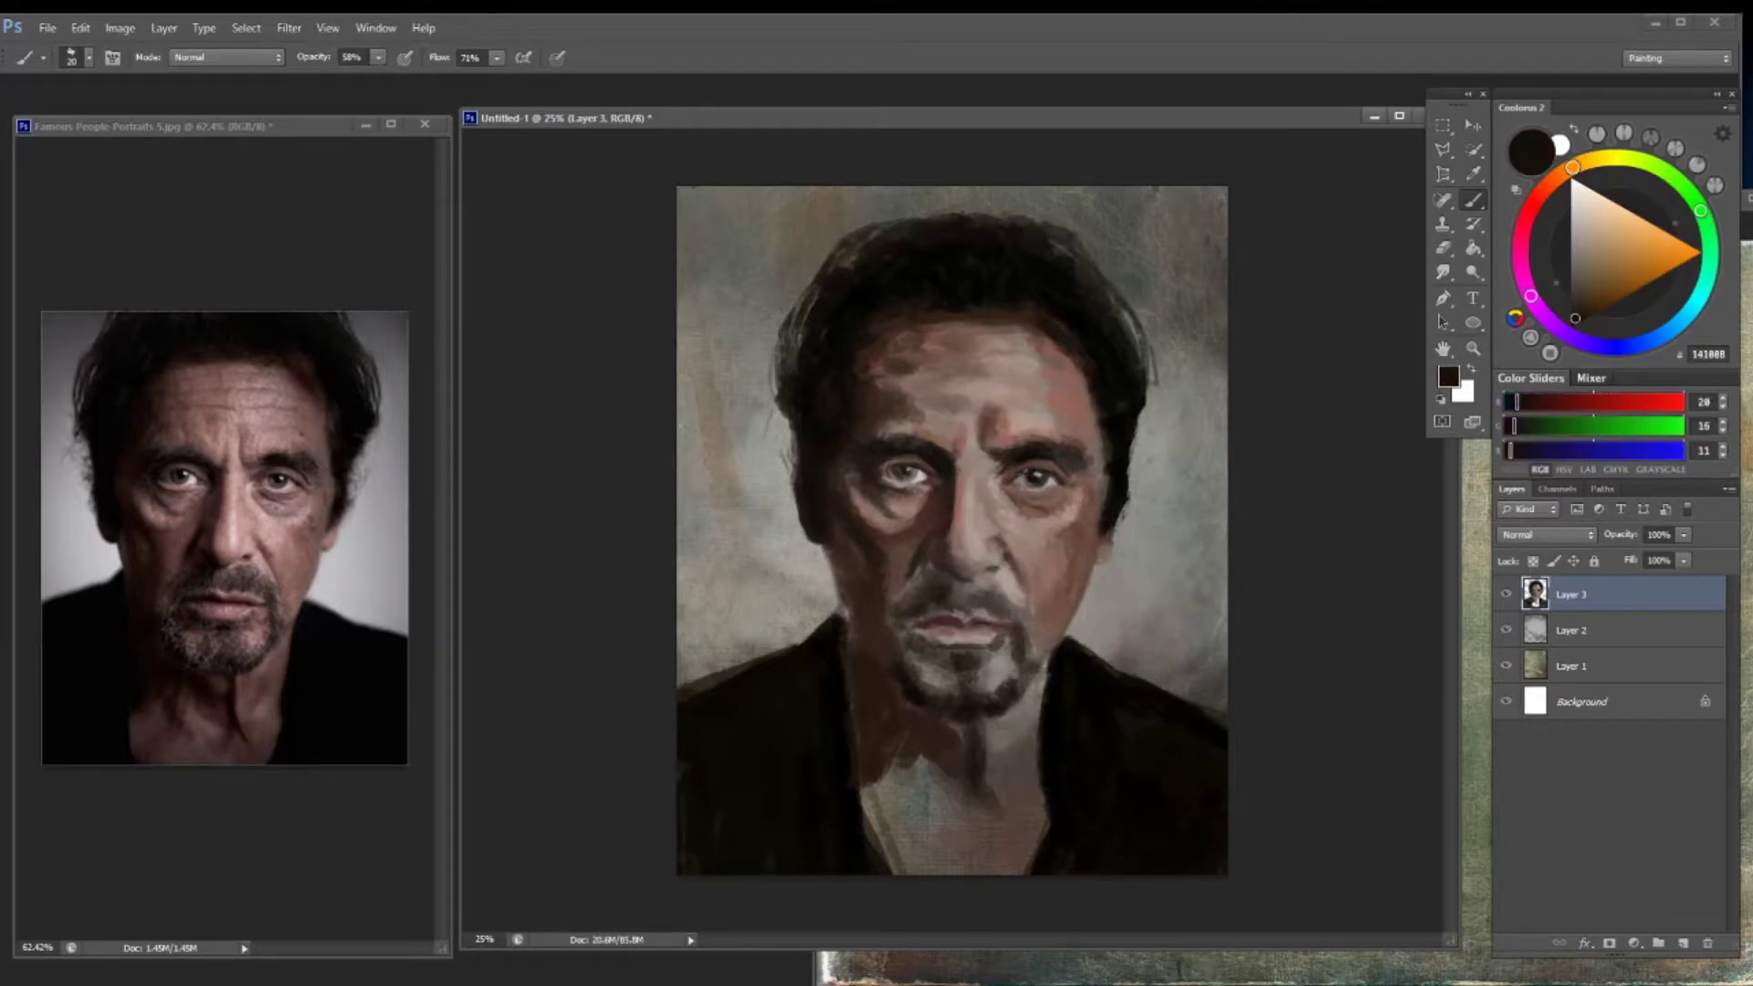
alt+click(1039, 465)
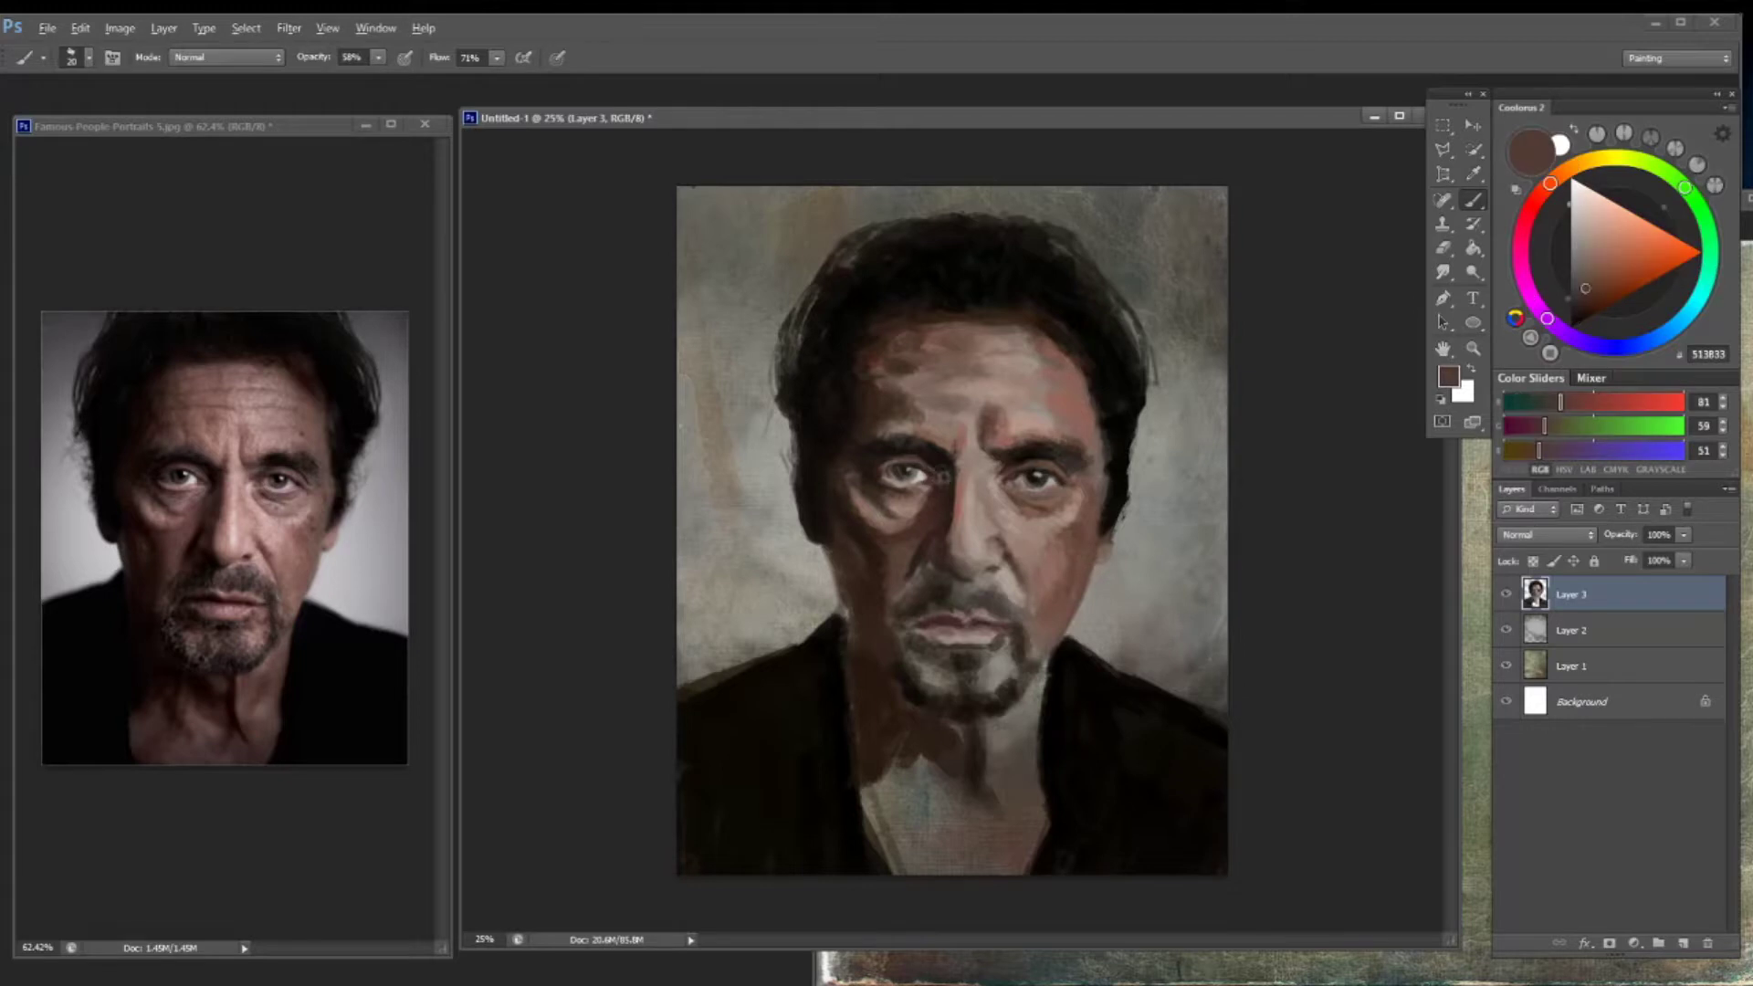
Touch up the inner corner and white of the portrait's left eye and the right eye's iris with sampled light and dark tones
alt+click(931, 488)
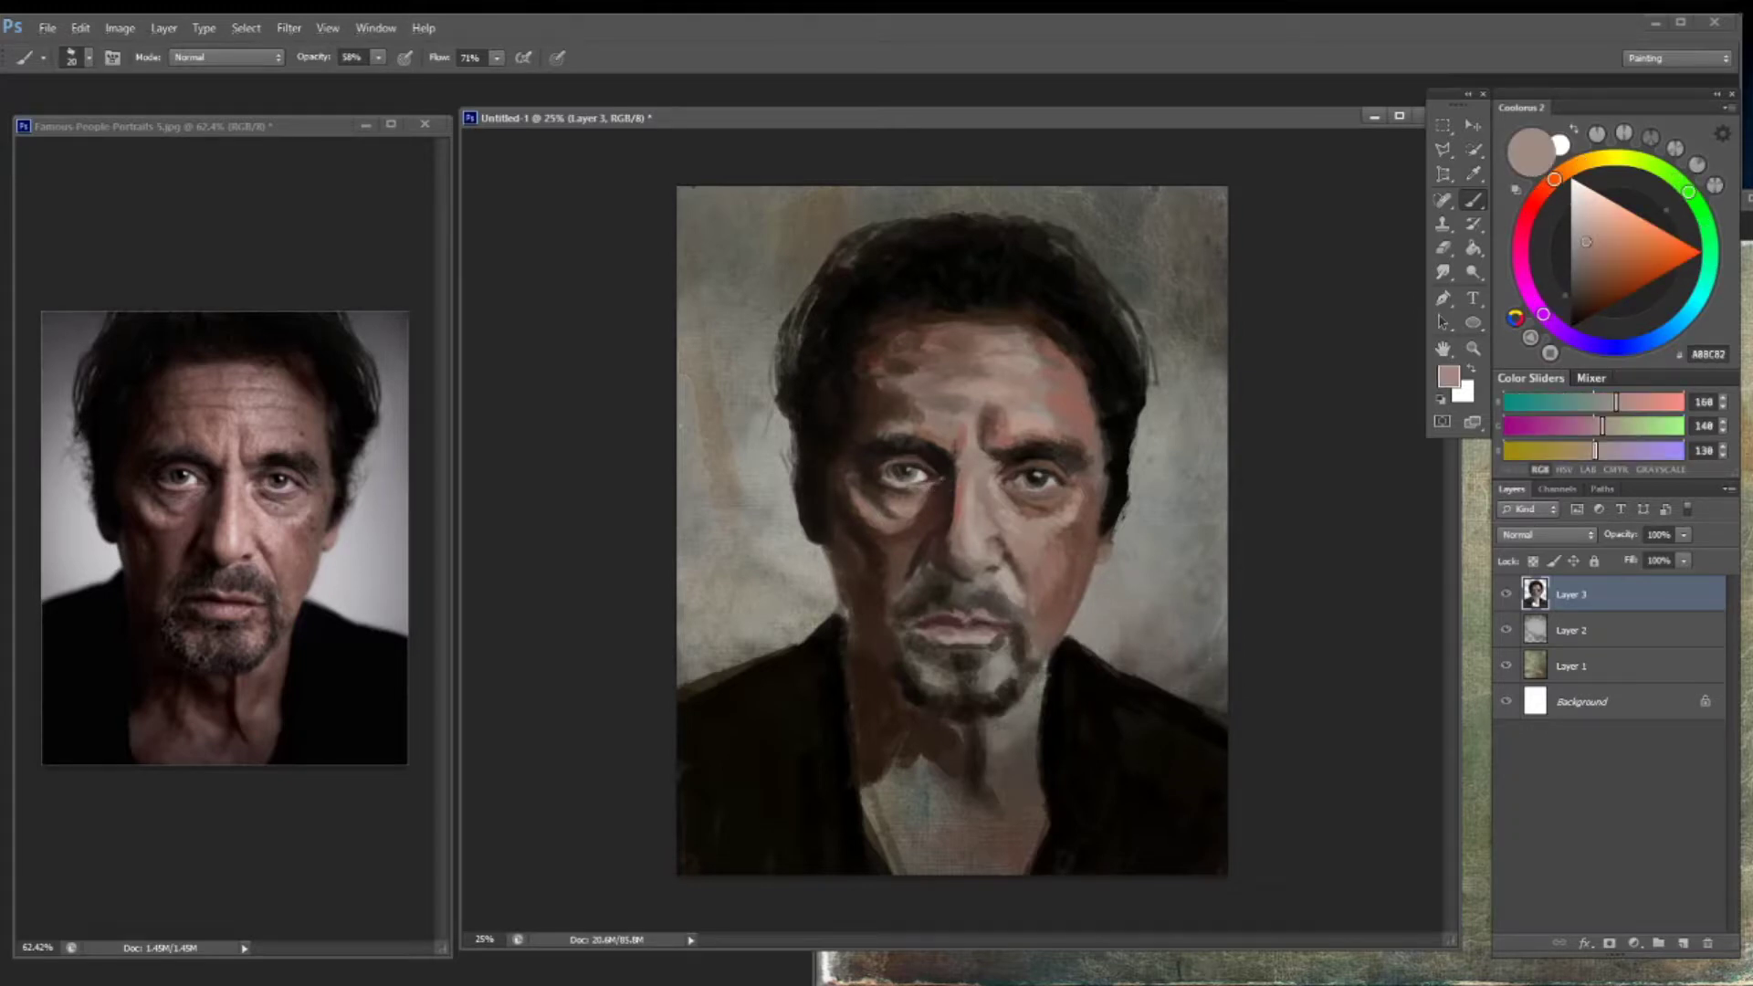
alt+click(933, 477)
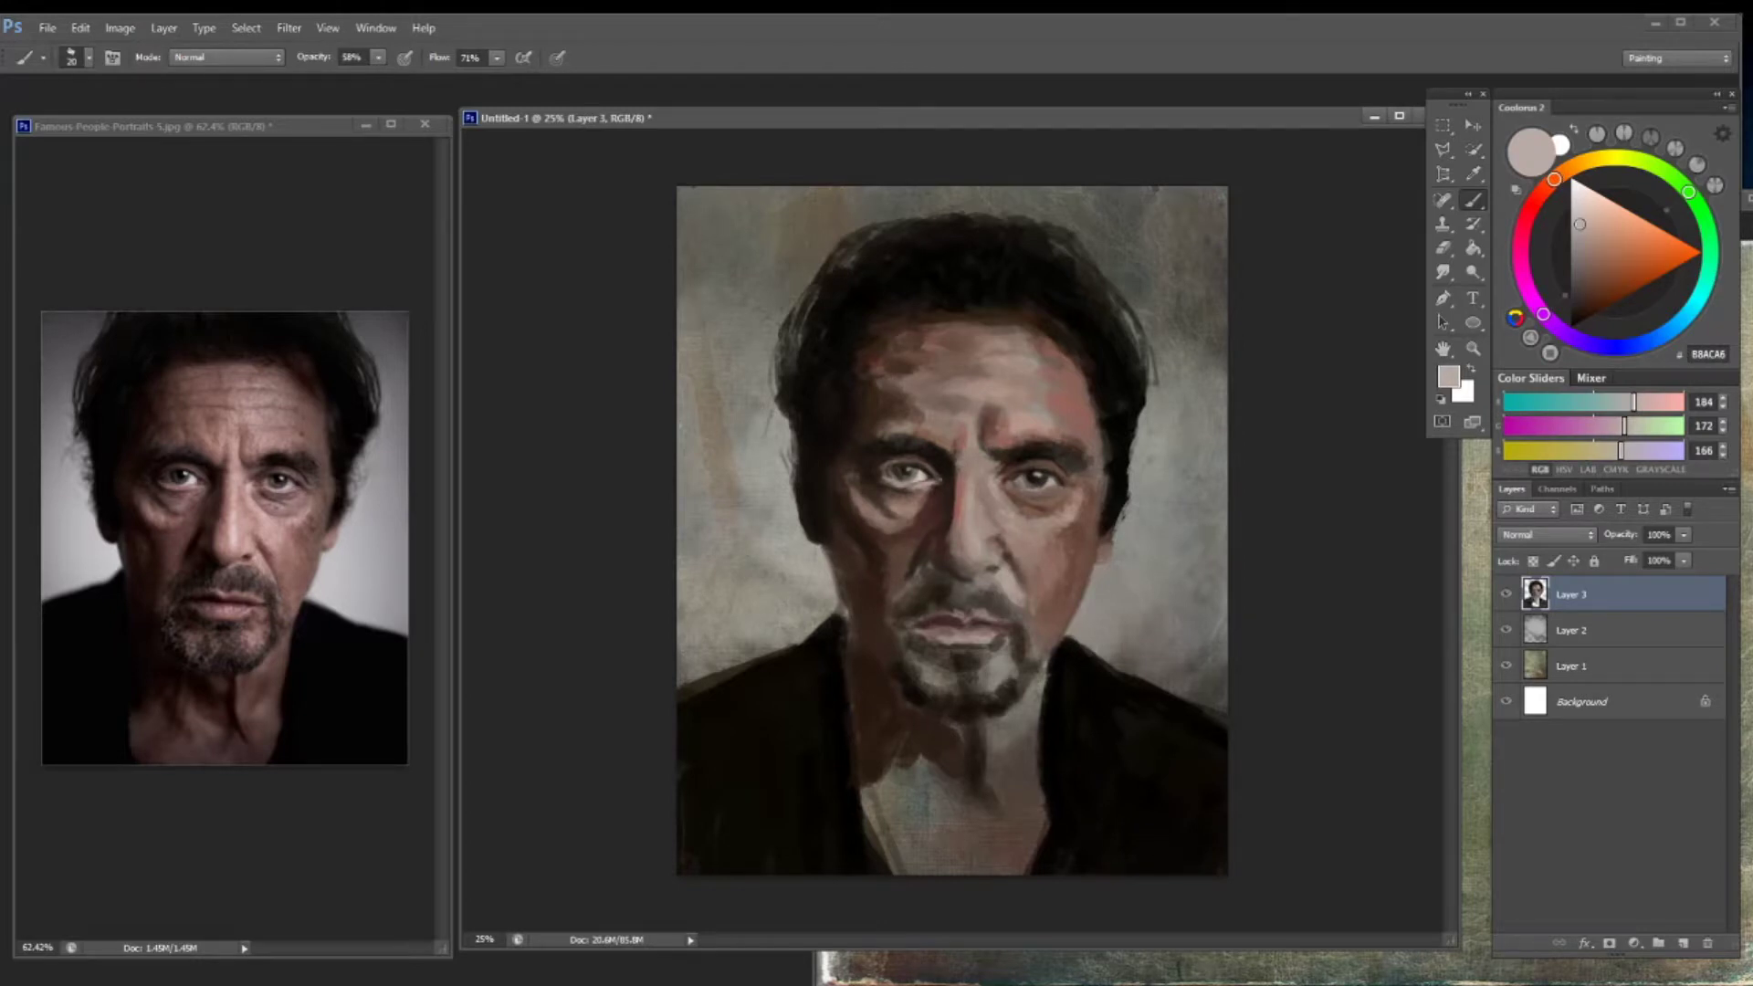
alt+click(897, 470)
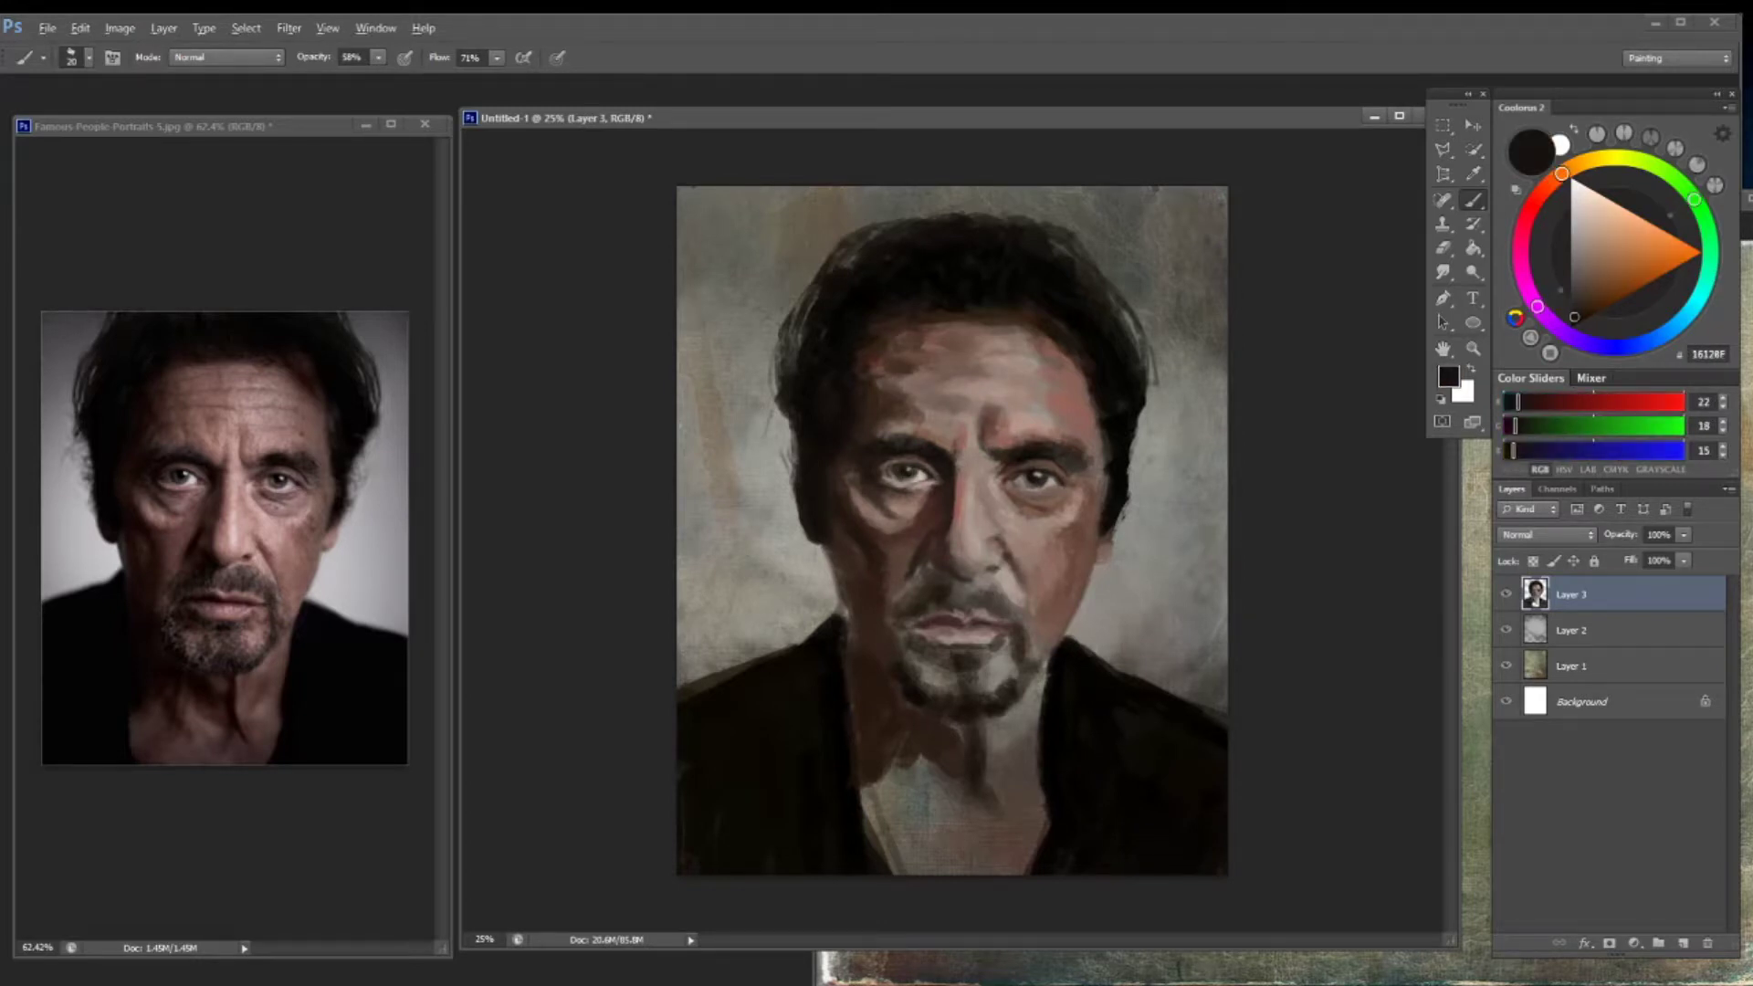
alt+click(1028, 485)
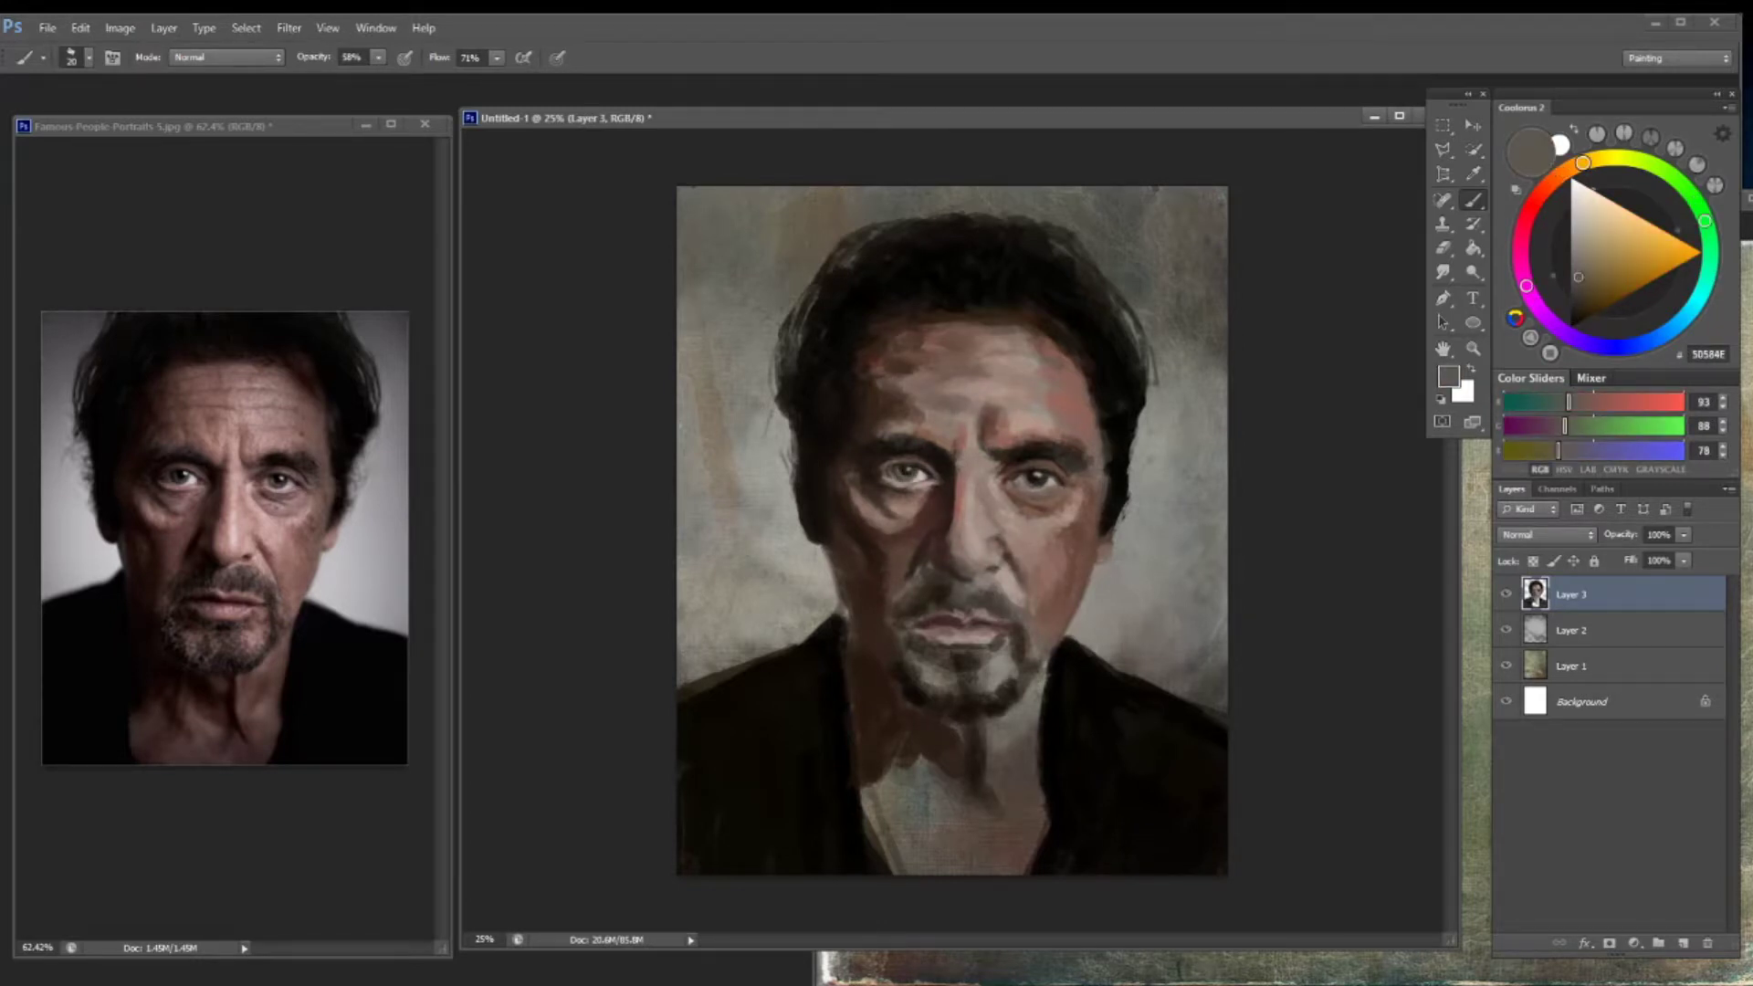
alt+click(921, 463)
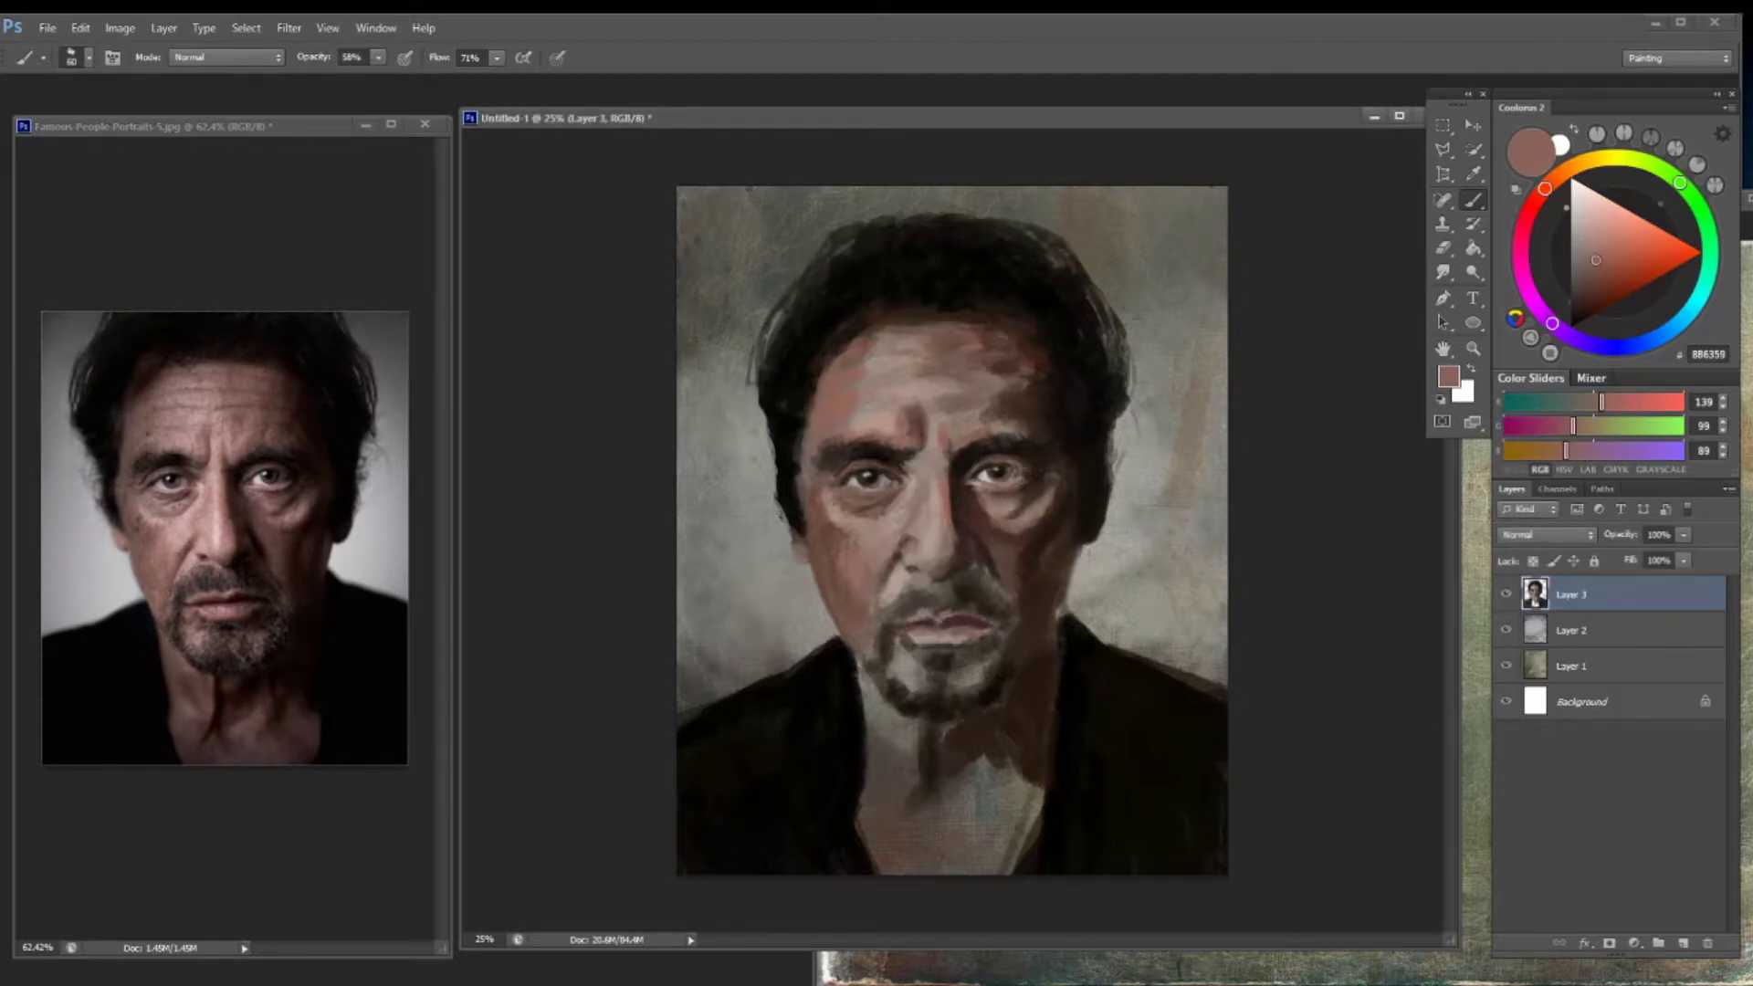
On the mirrored portrait, soften the shadows beneath the eye on the shaded side with sampled dark browns at brush size 60
alt+click(1023, 493)
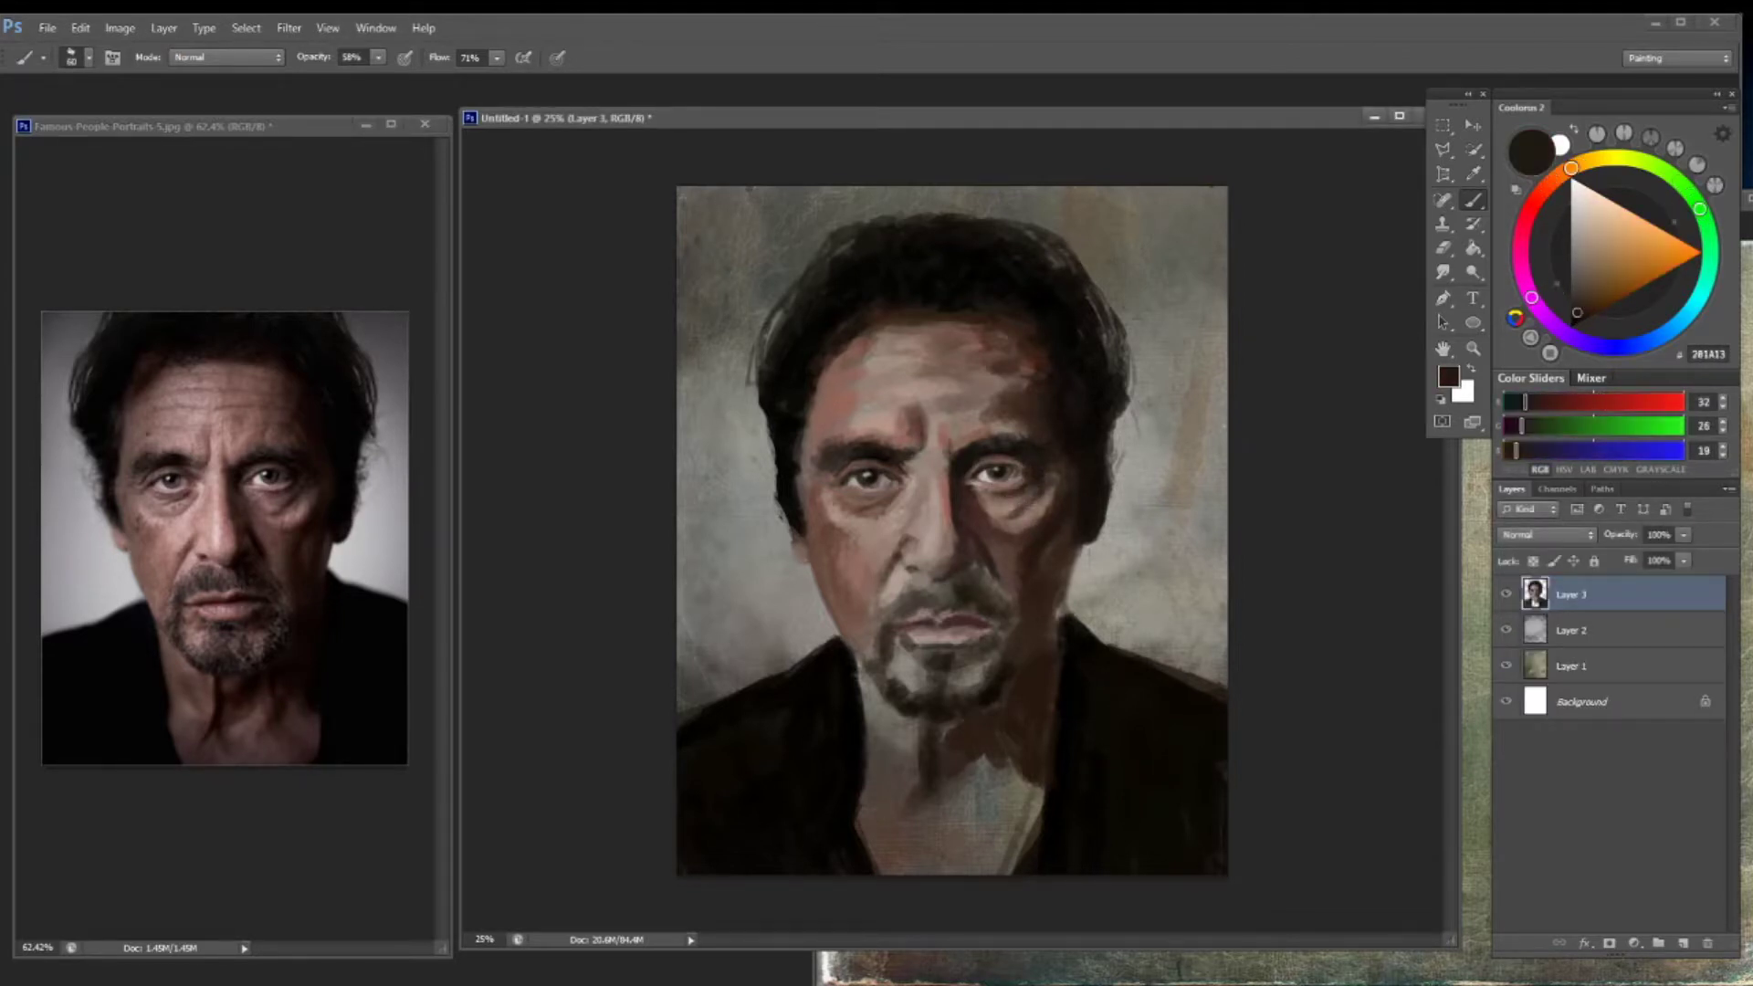
alt+click(1032, 502)
alt+click(1032, 502)
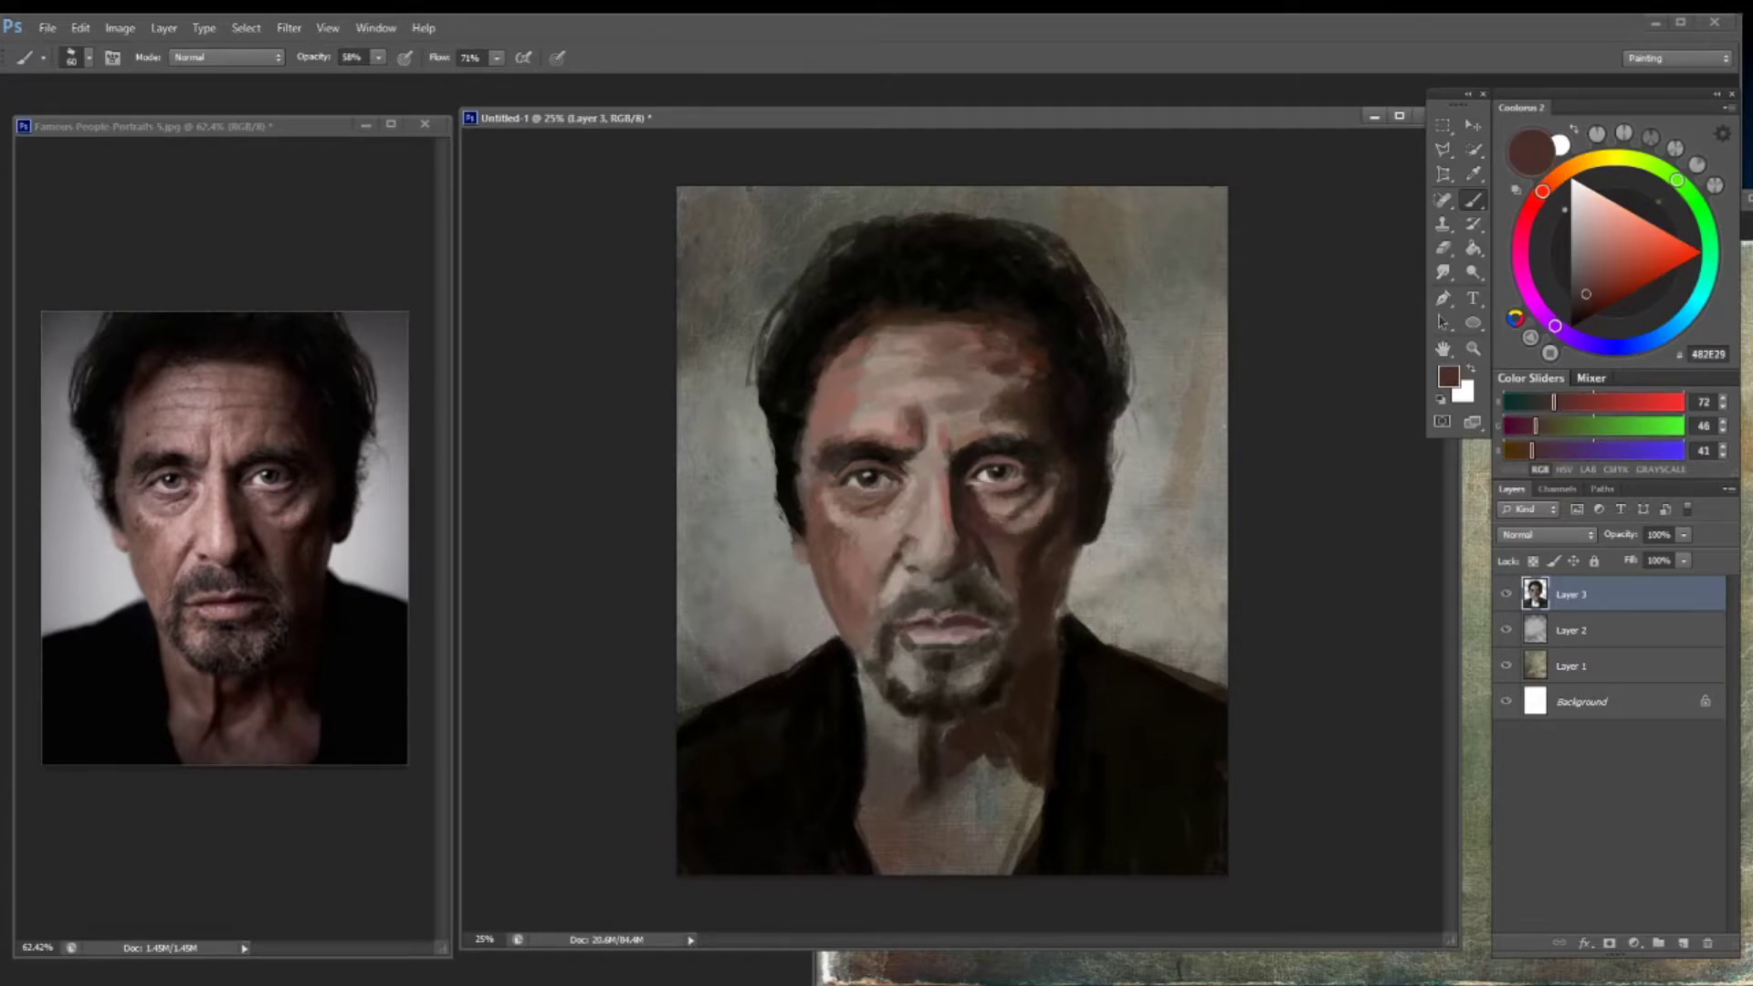
alt+click(991, 502)
alt+click(990, 510)
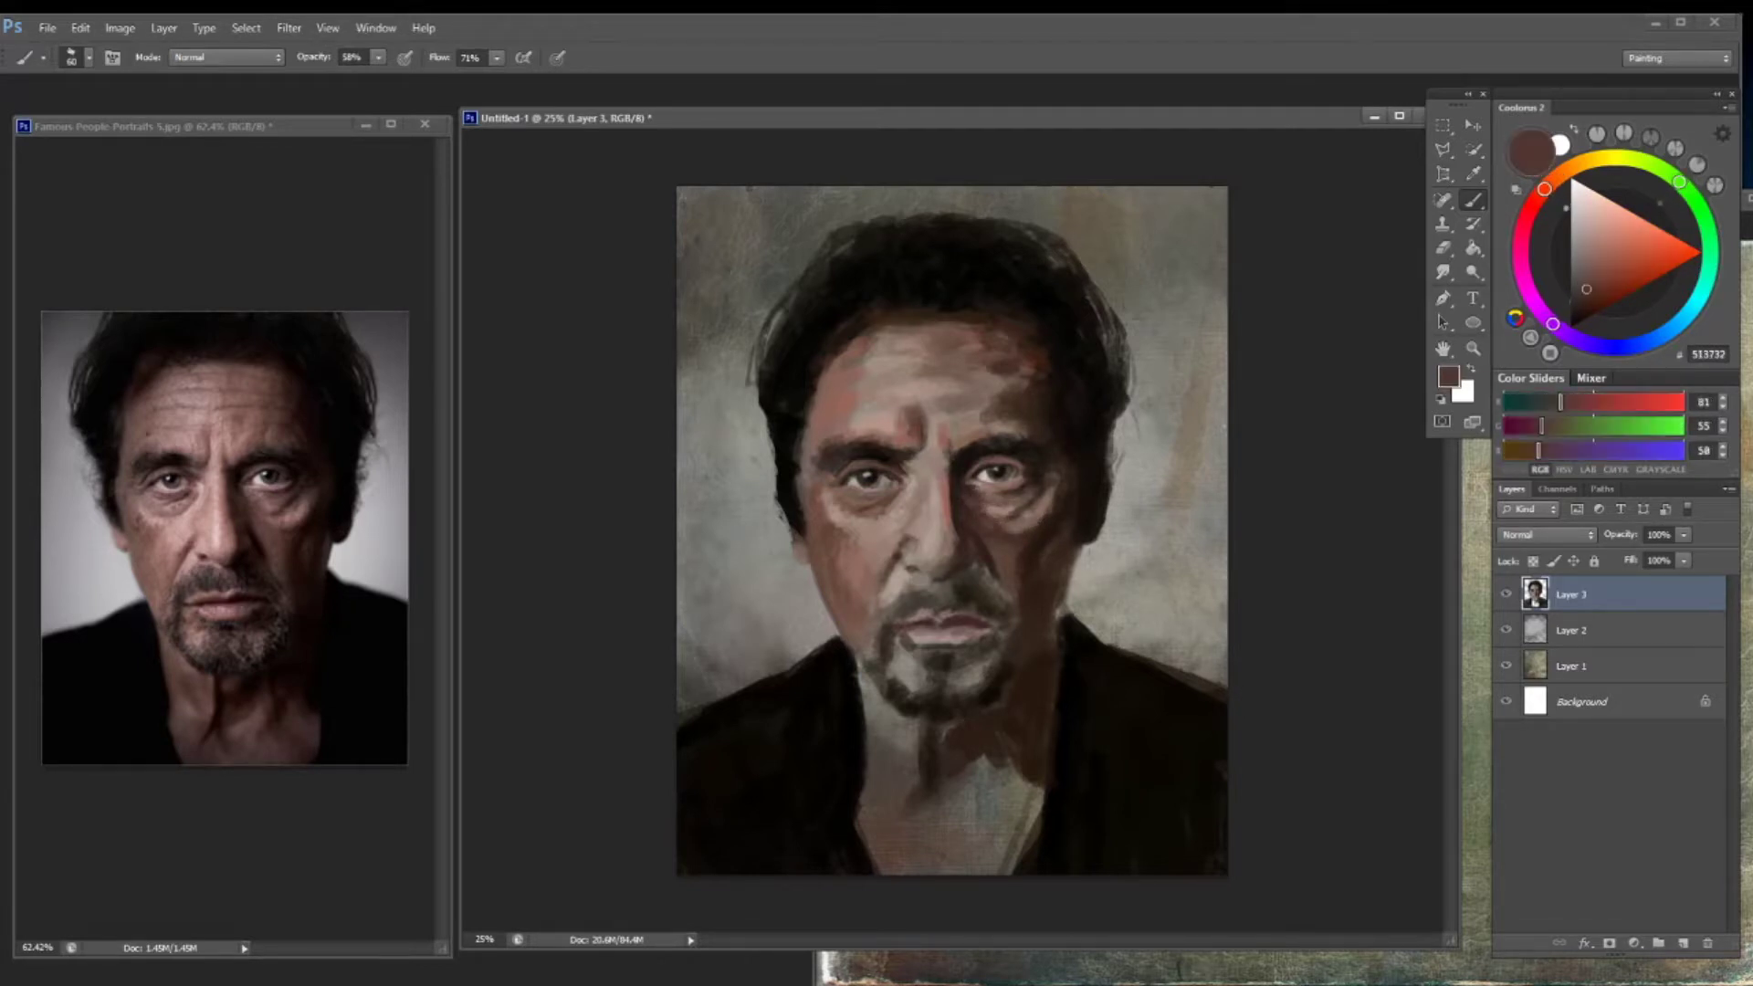
Shade the nose side, adjoining cheek and upper lid on the shaded side of the face with sampled browns and near-black
alt+click(977, 503)
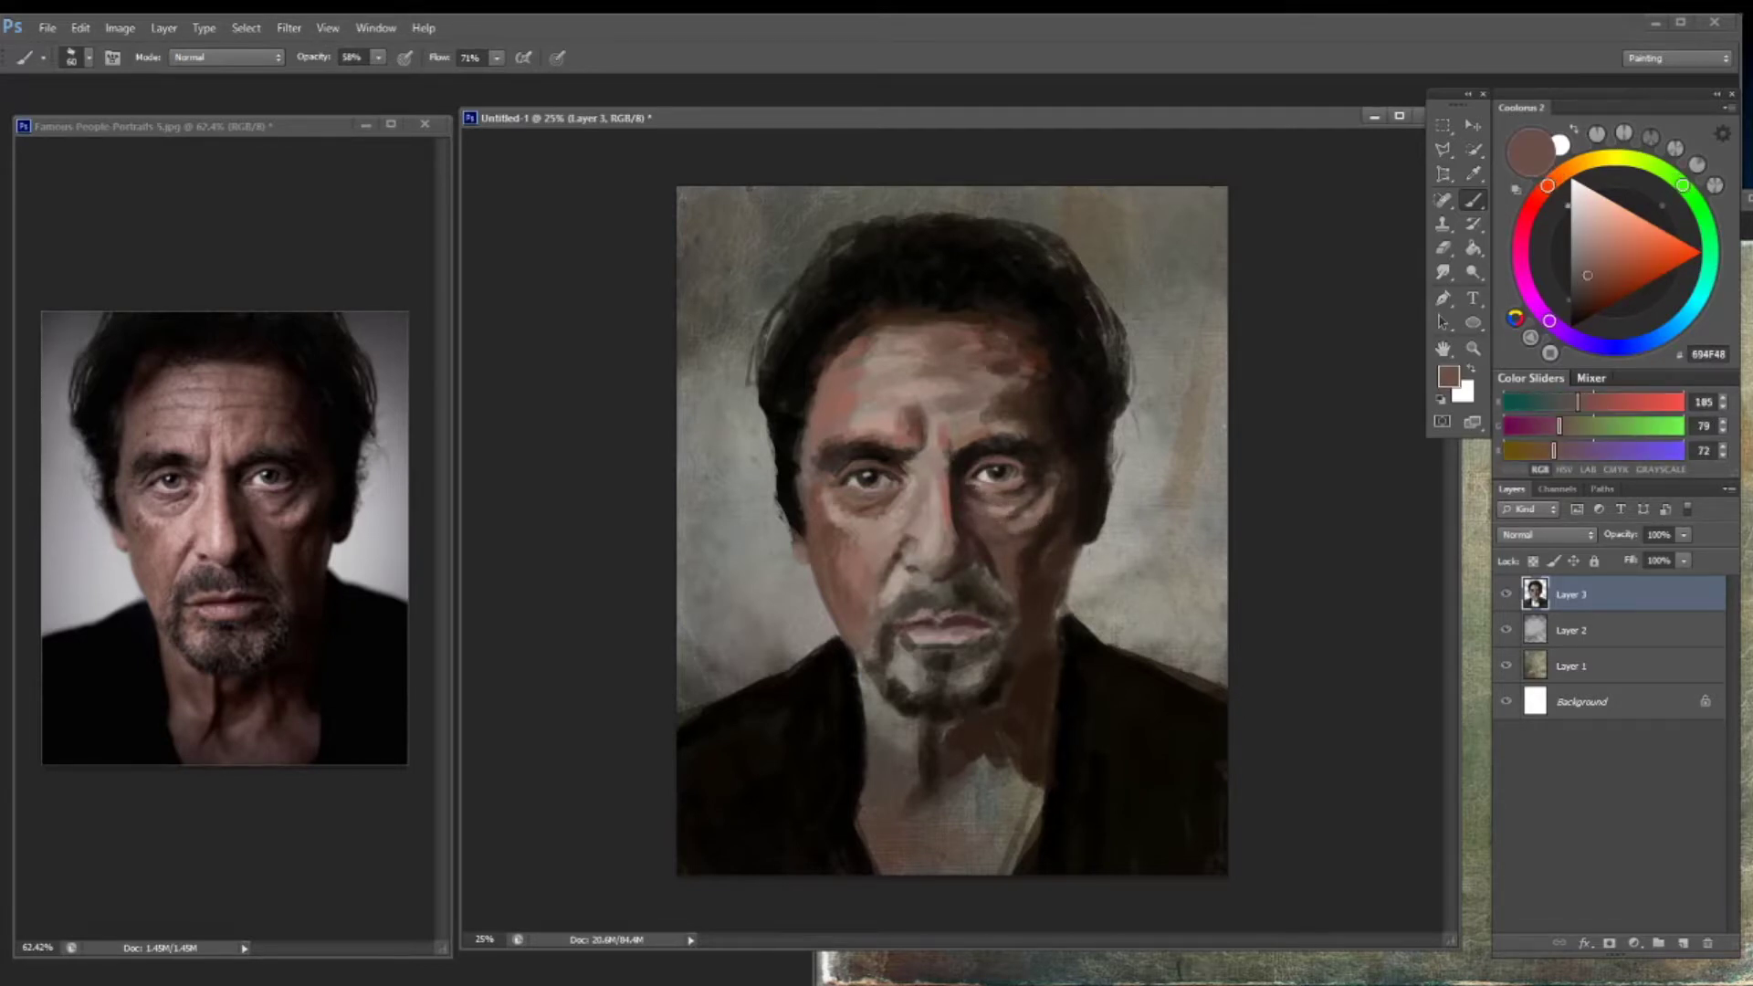
alt+click(1013, 565)
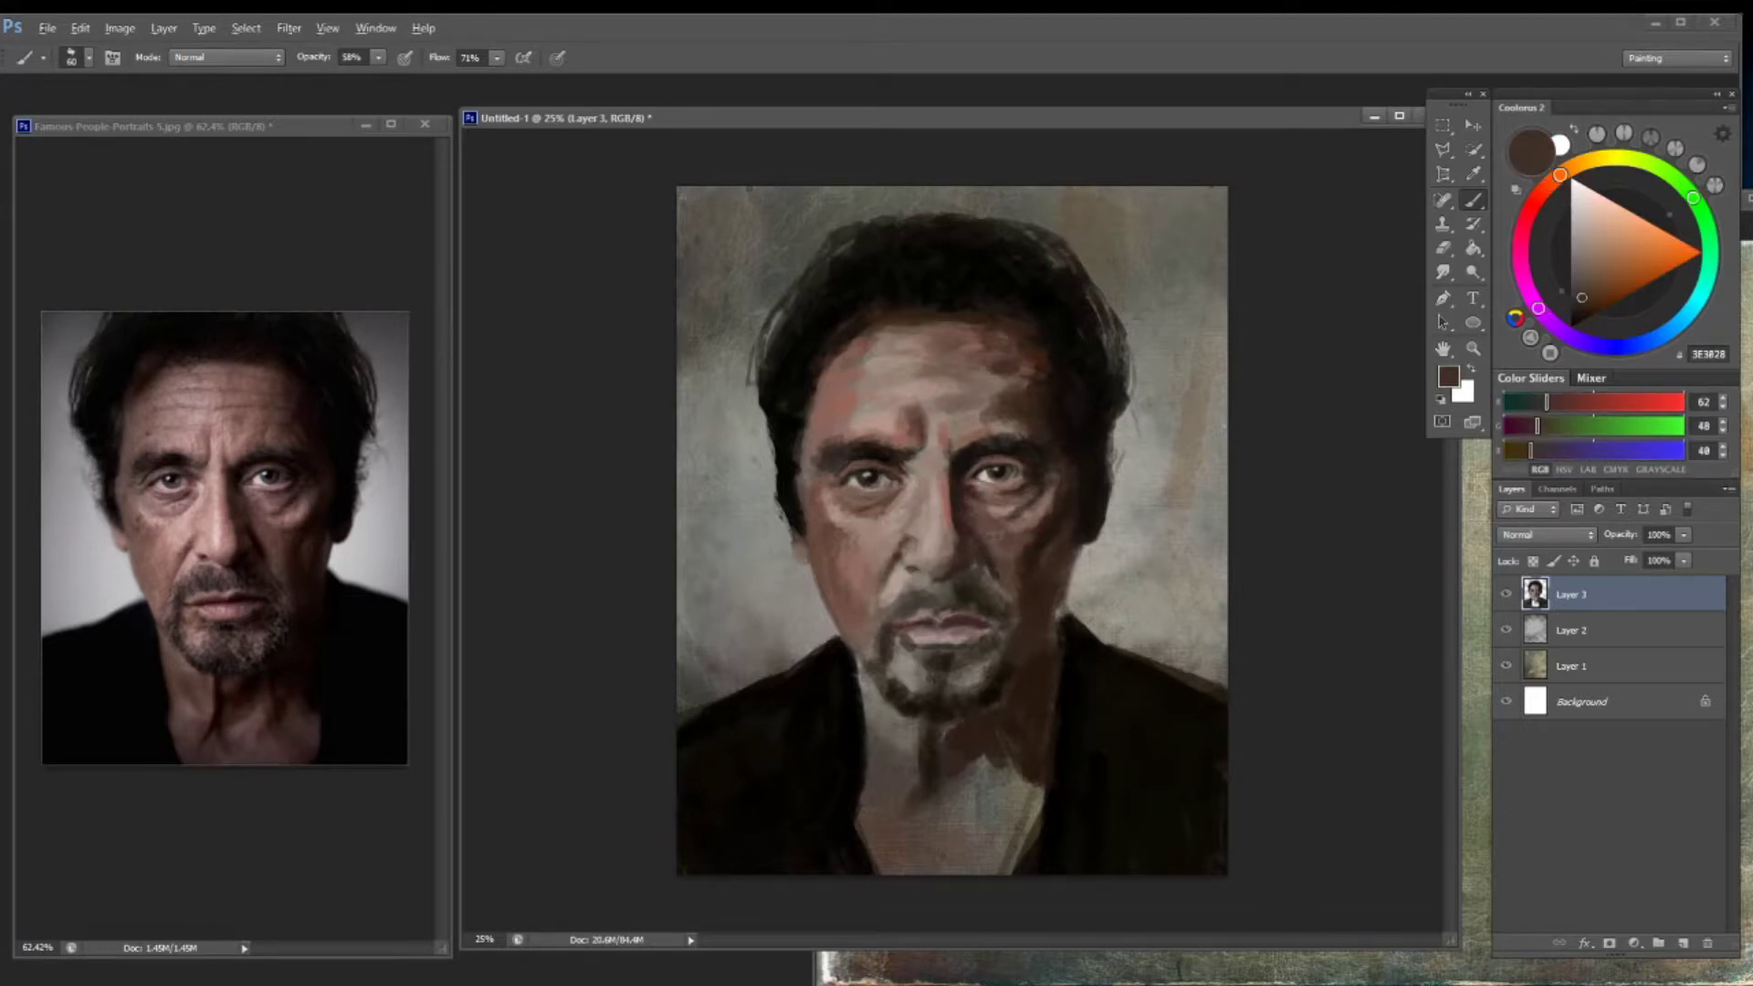
alt+click(984, 562)
alt+click(972, 458)
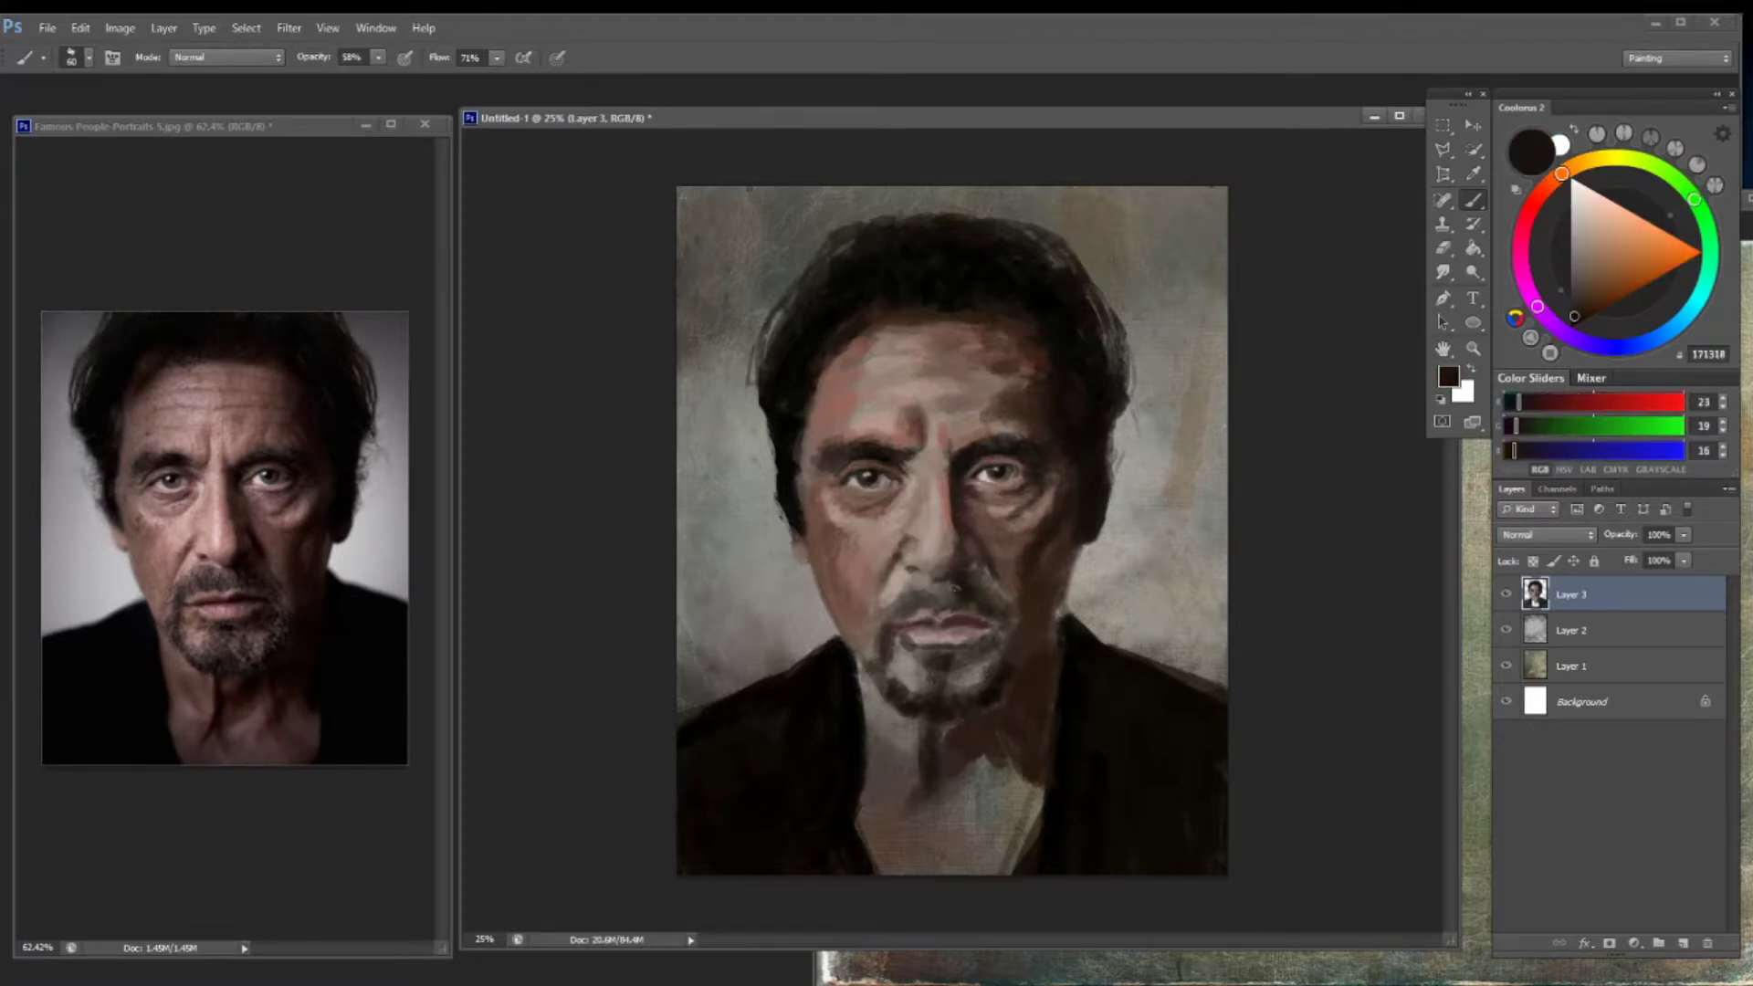
Darken and fill out the goatee below the lips and along the chin with sampled near-black and beard tones
mouse_move(944, 623)
mouse_down()
mouse_move(998, 622)
mouse_move(916, 682)
mouse_move(996, 692)
mouse_up()
alt+click(904, 663)
alt+click(958, 675)
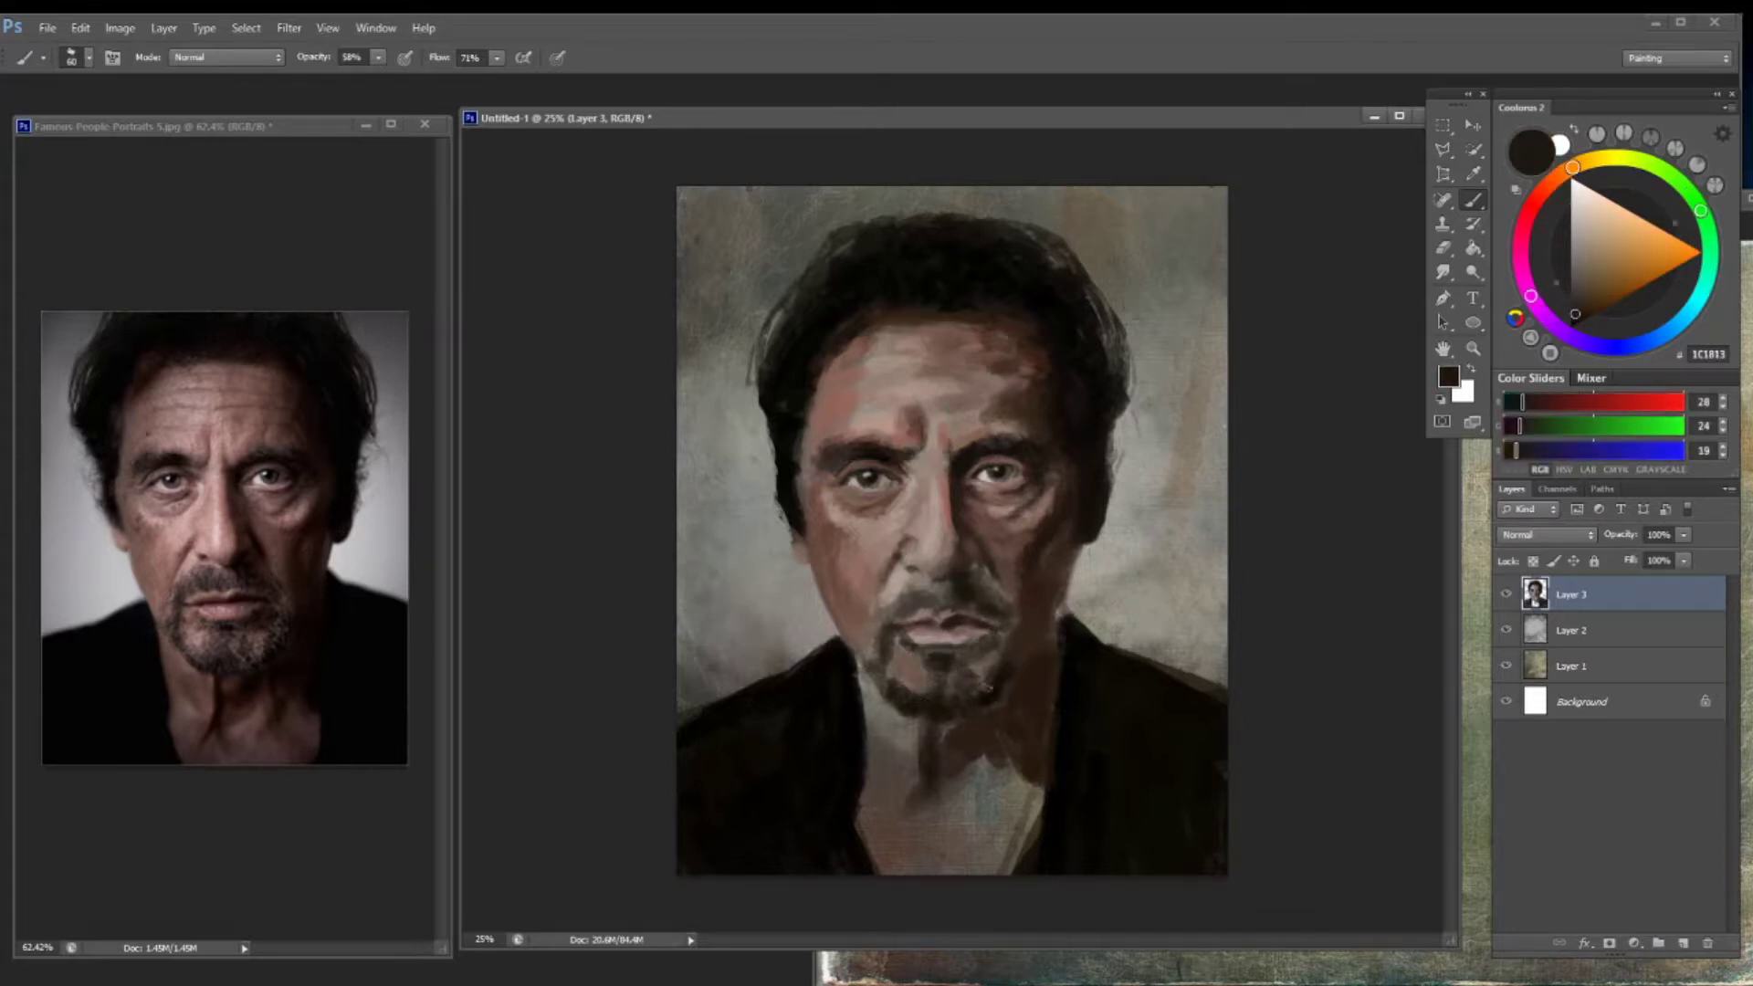
alt+click(906, 666)
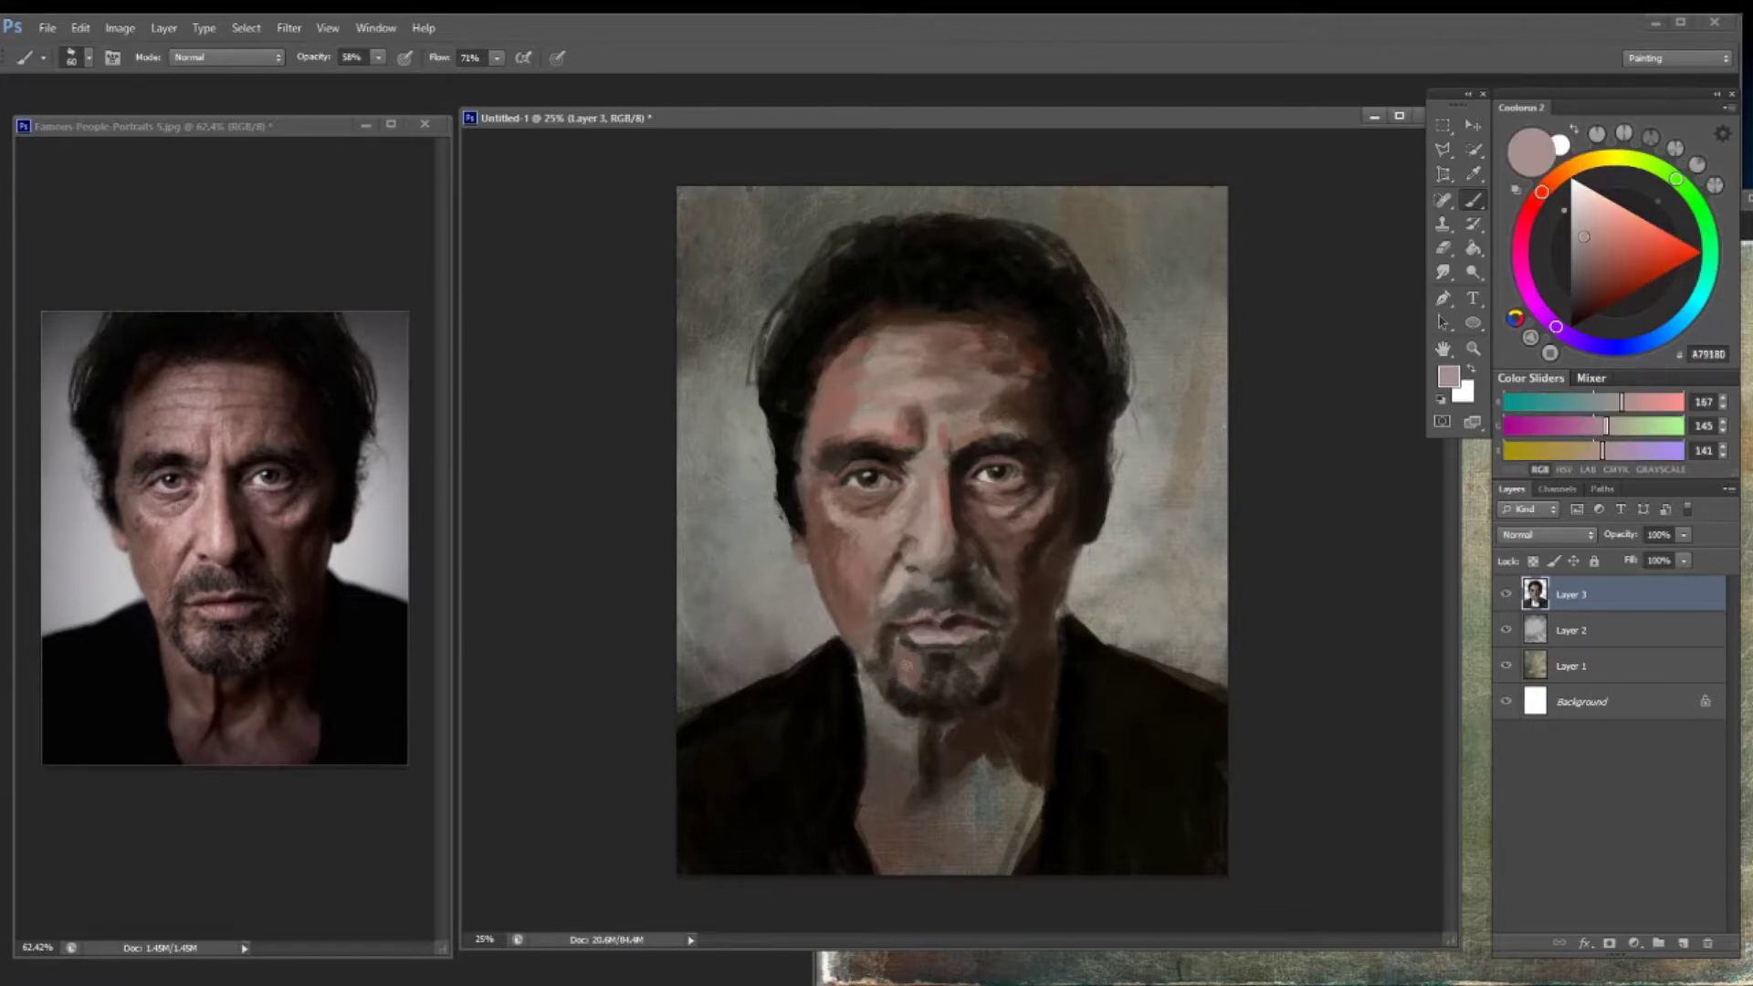
Blend the upper lip, nose tip and shaded cheek with sampled pinkish skin tones and dark brown at brush size 60
alt+click(950, 583)
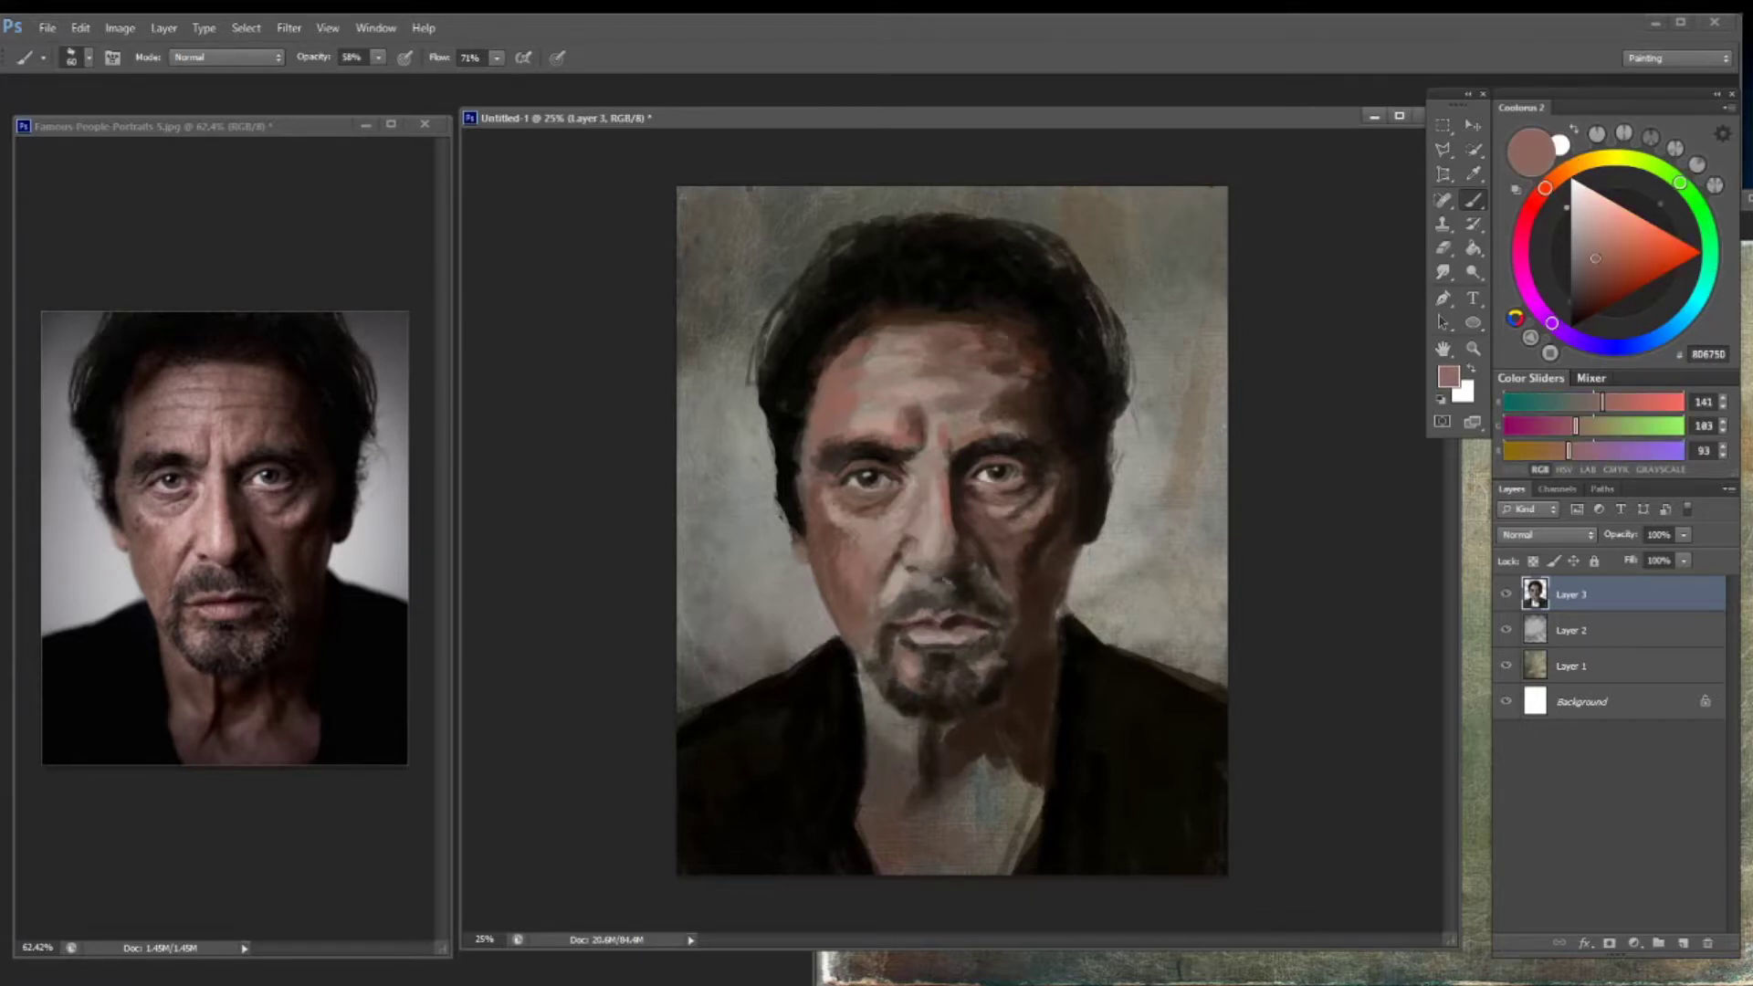
alt+click(961, 557)
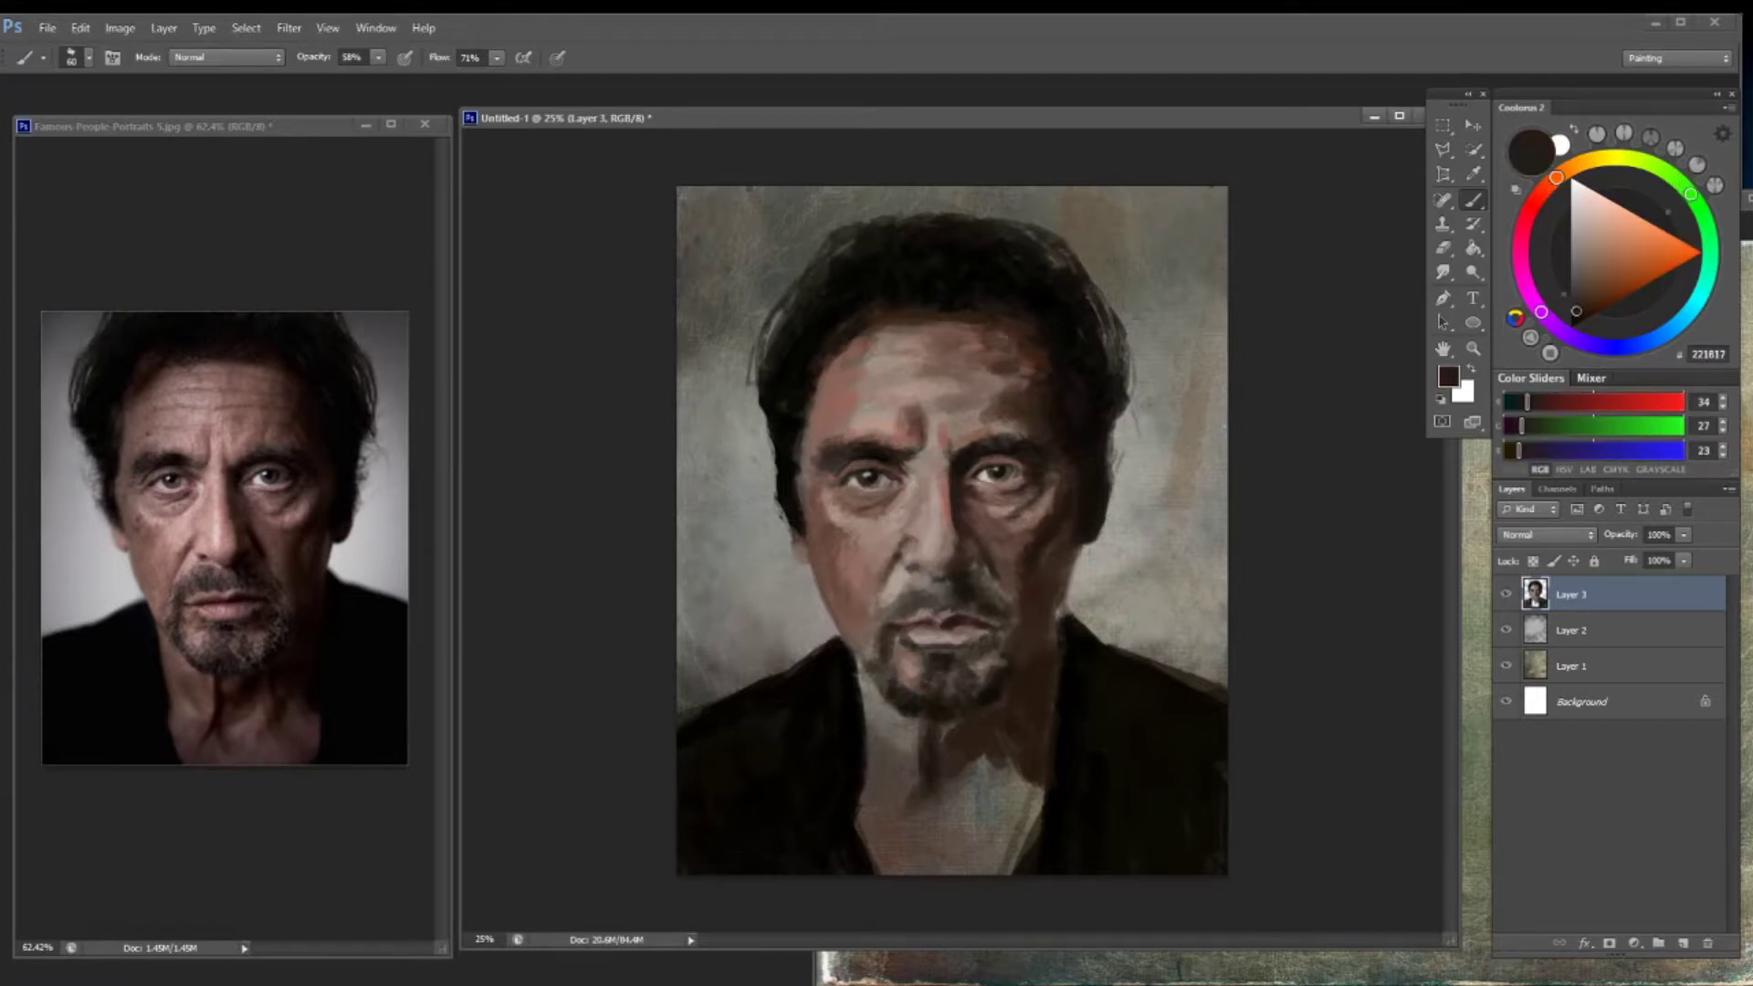
alt+click(975, 463)
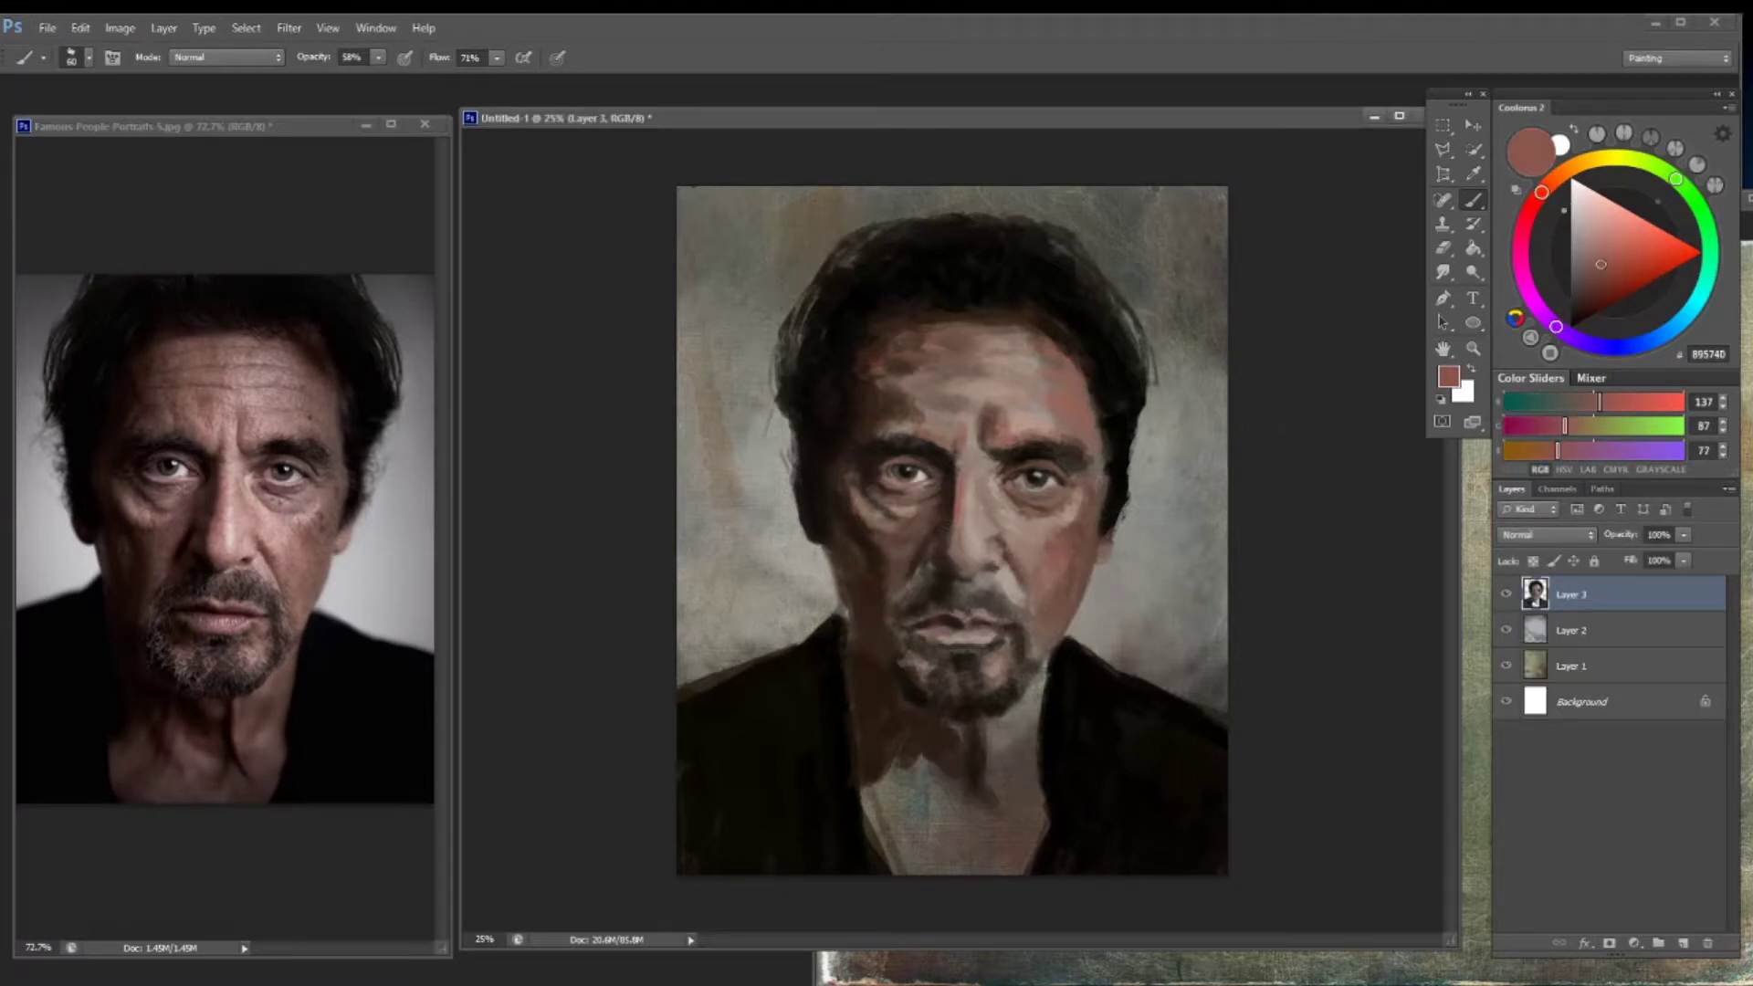
alt+click(887, 571)
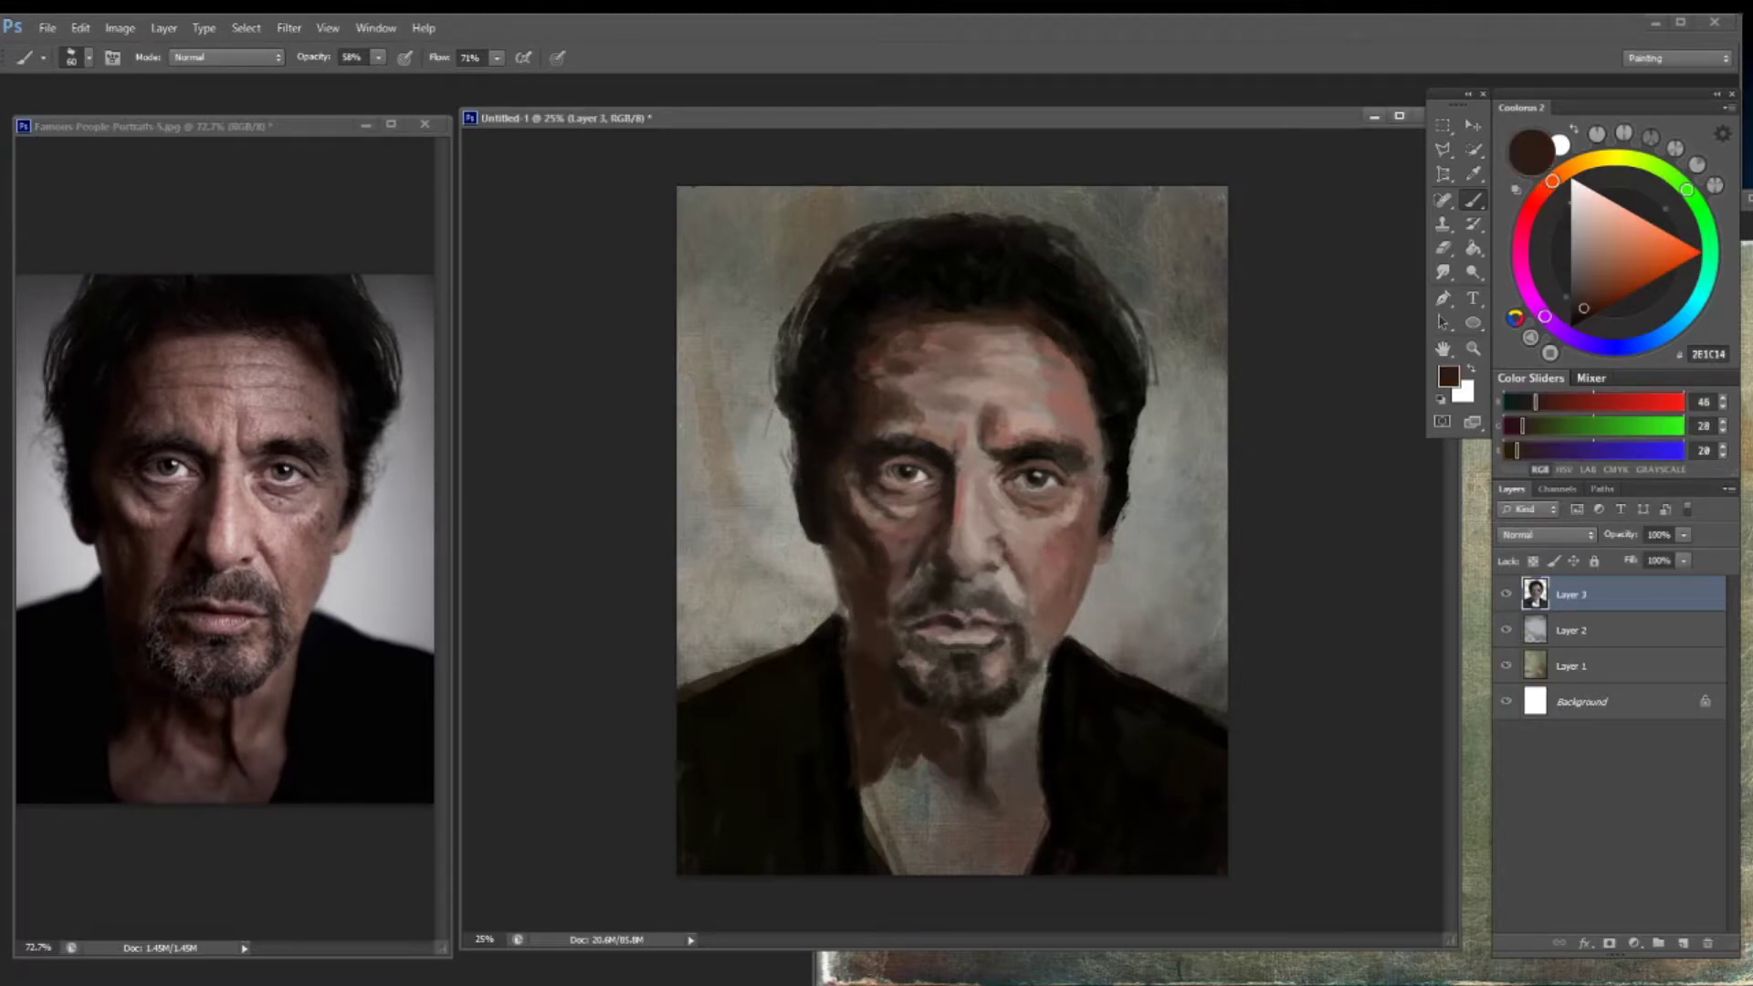
alt+click(972, 566)
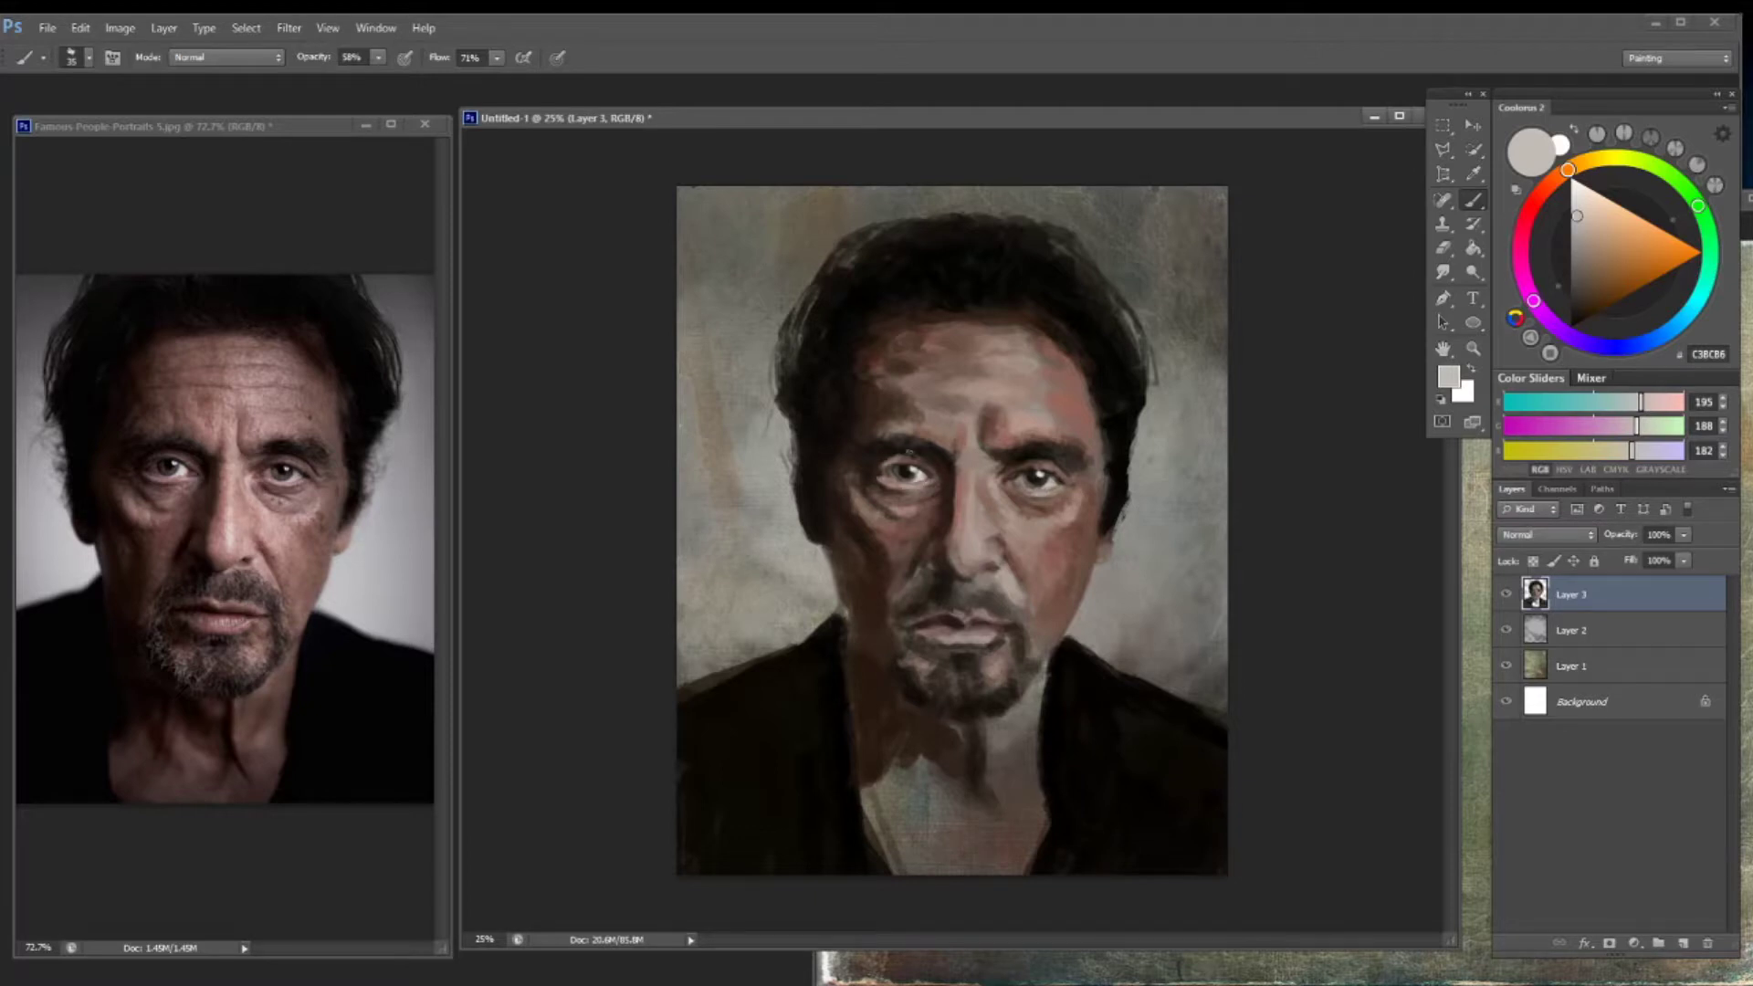
Sharpen the lids and irises of both eyes using a smaller brush and sampled near-black
alt+click(934, 459)
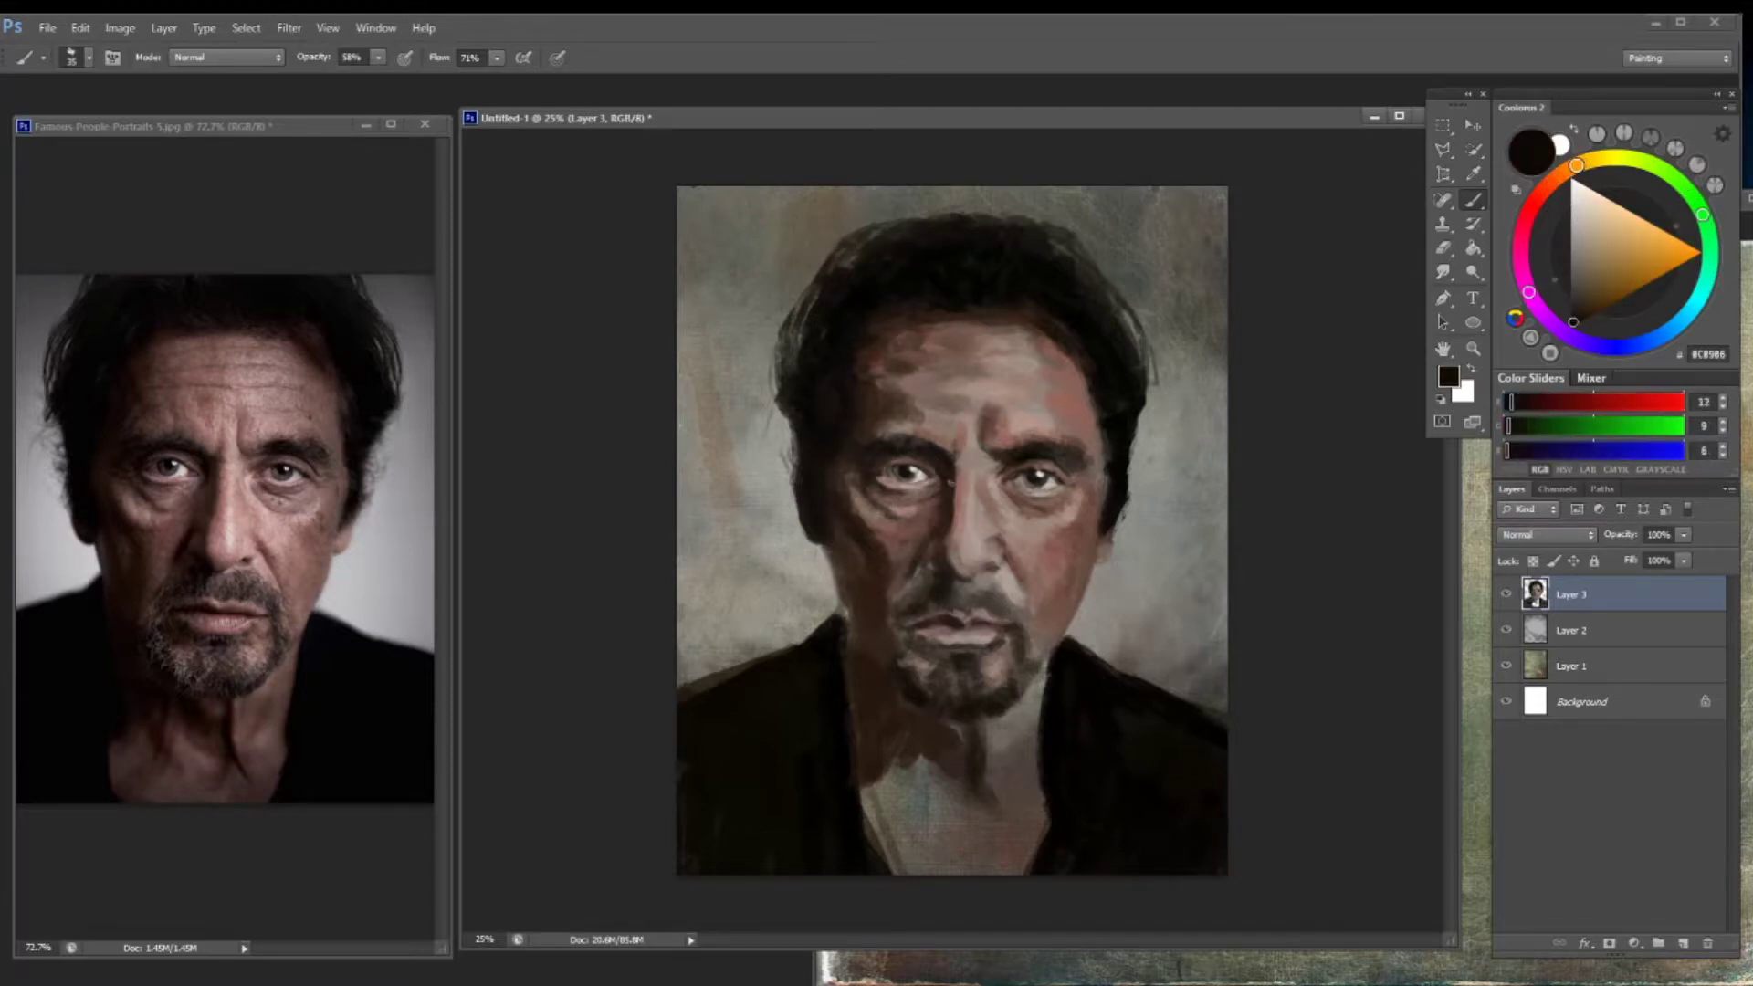
drag(936, 468, 926, 473)
alt+click(929, 474)
alt+click(935, 473)
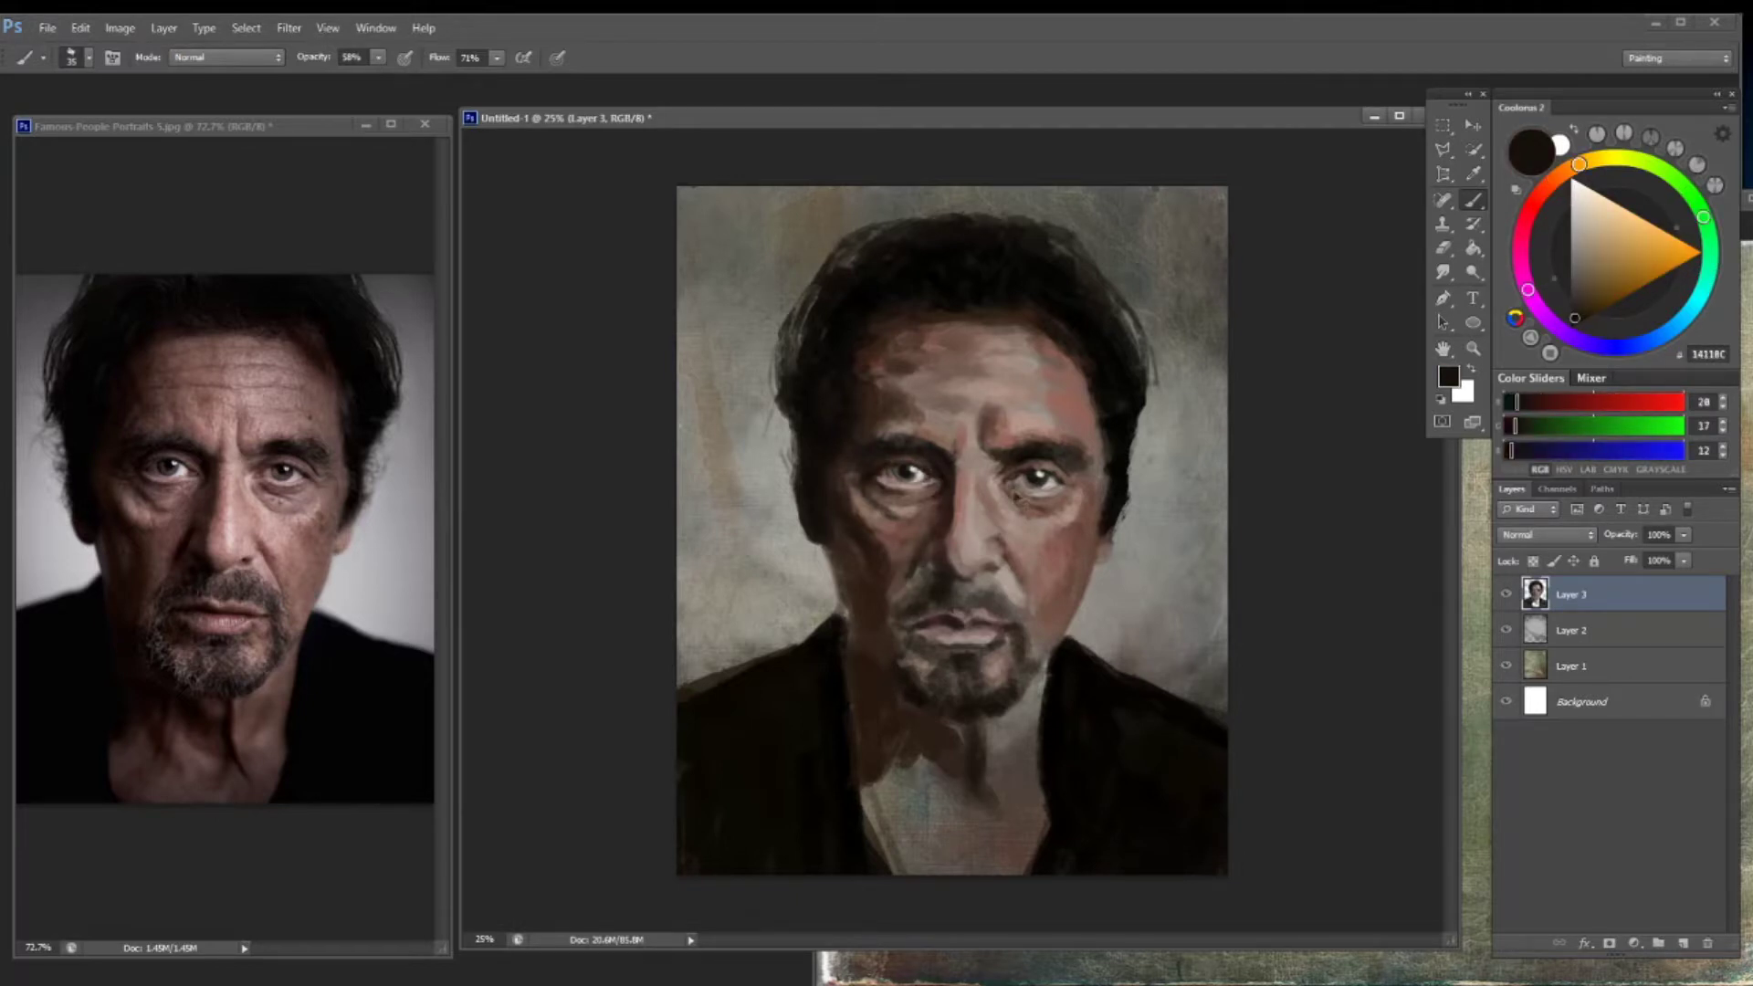
alt+click(1018, 493)
alt+click(1038, 477)
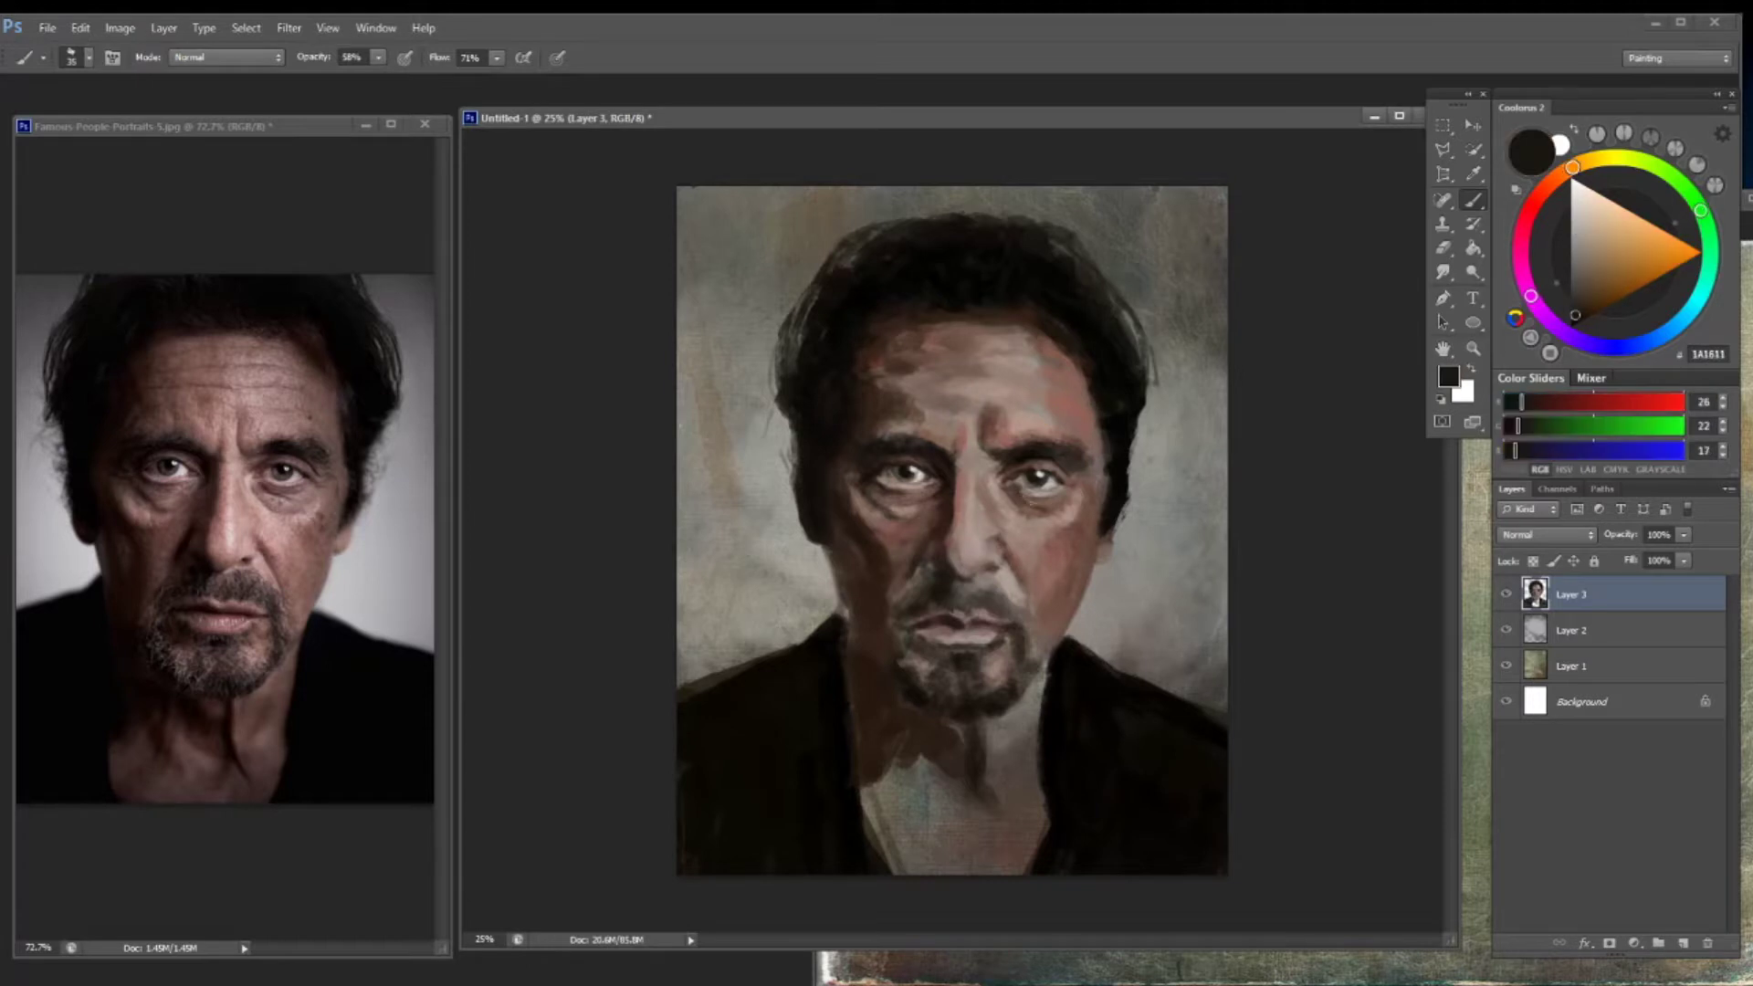
Refine the outer cheek beside the portrait's right ear with sampled dark brown and lighter skin tones
alt+click(1101, 504)
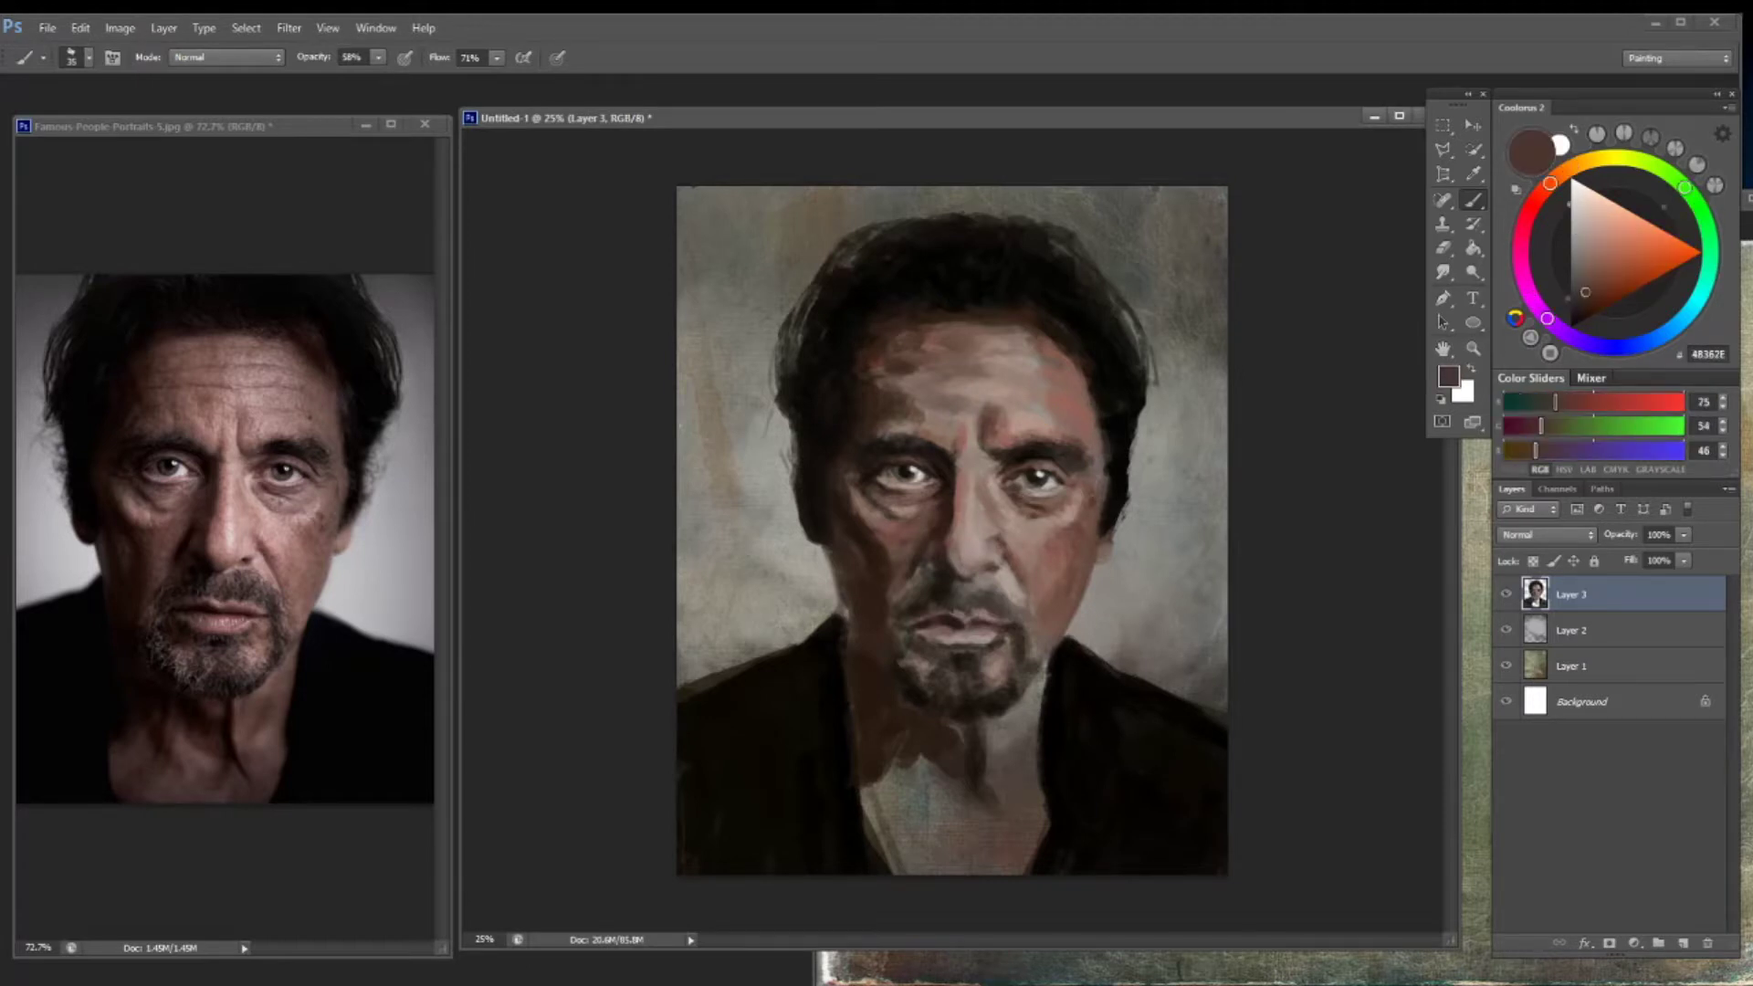
alt+click(1095, 511)
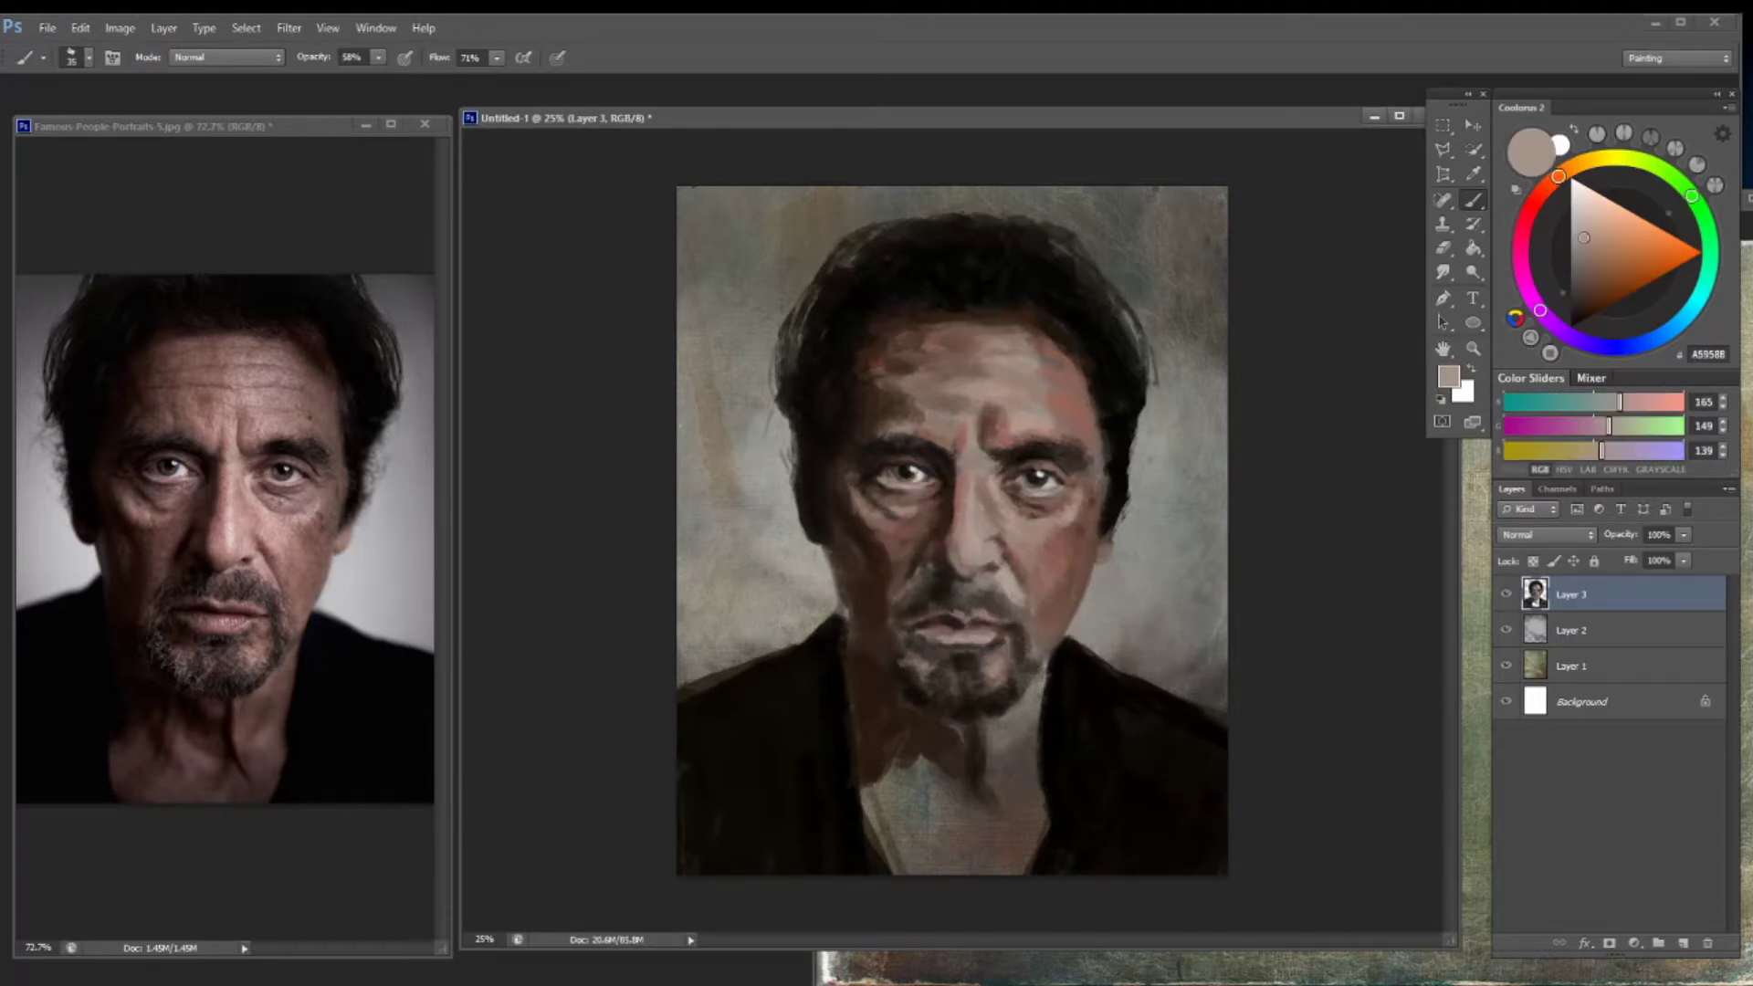
alt+click(980, 547)
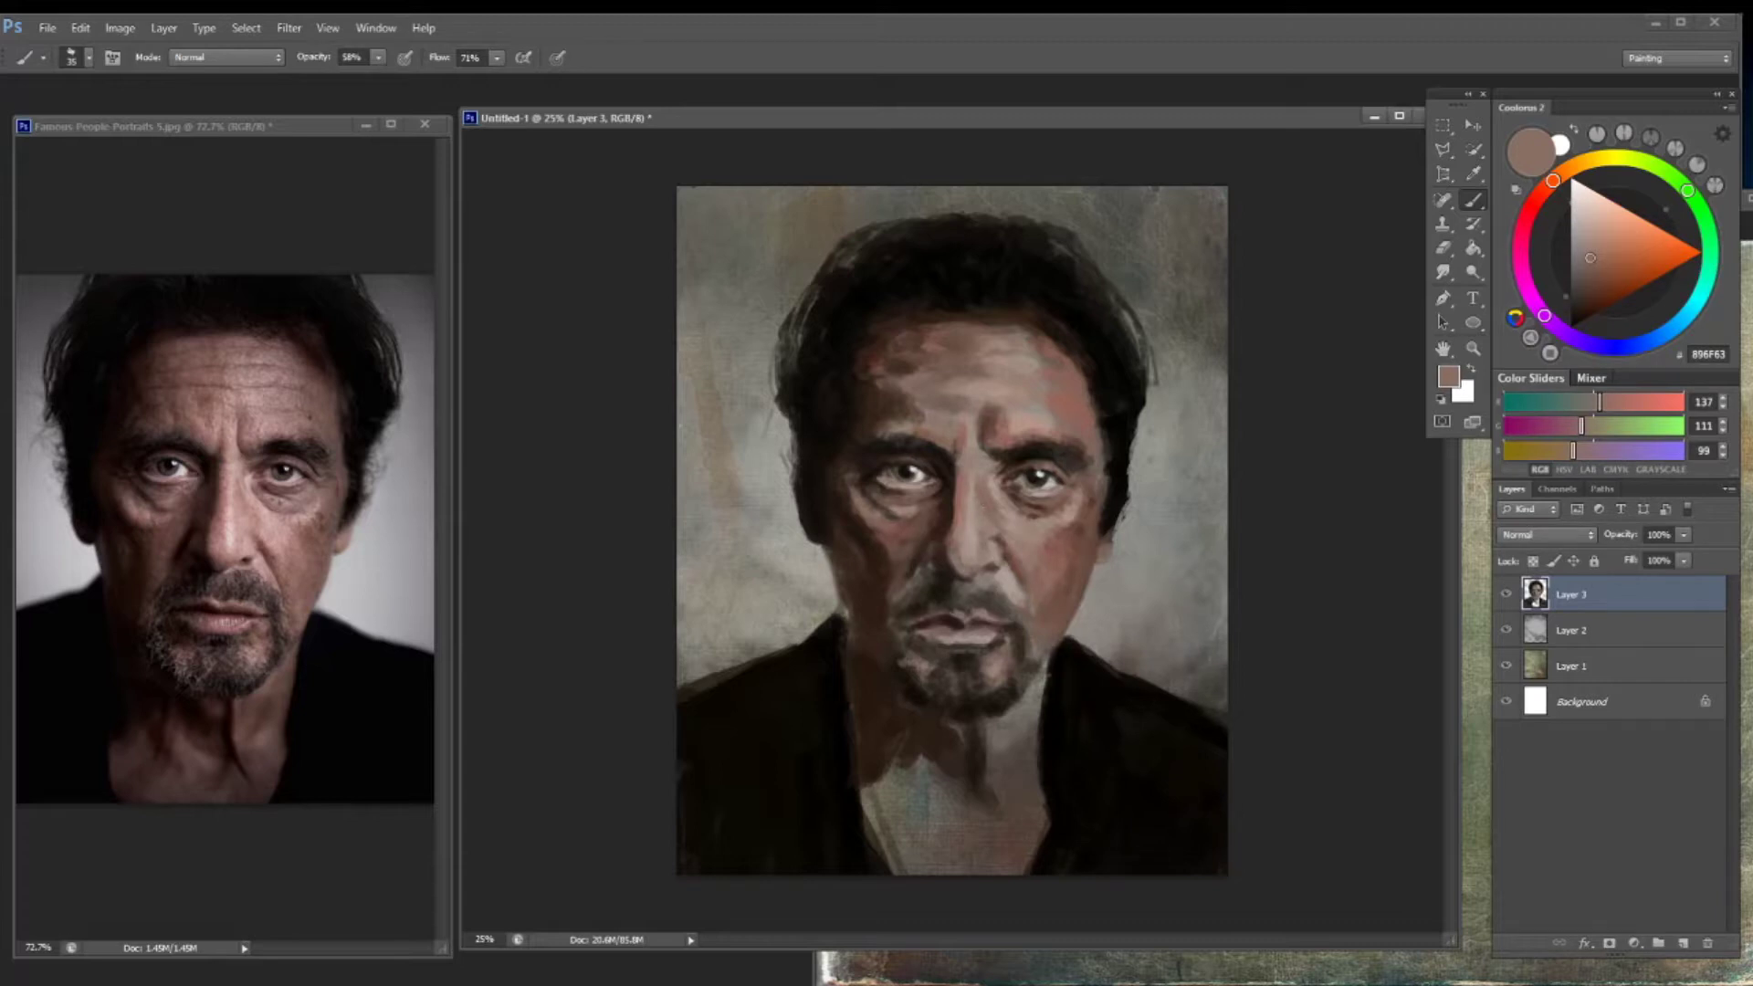
alt+click(1115, 505)
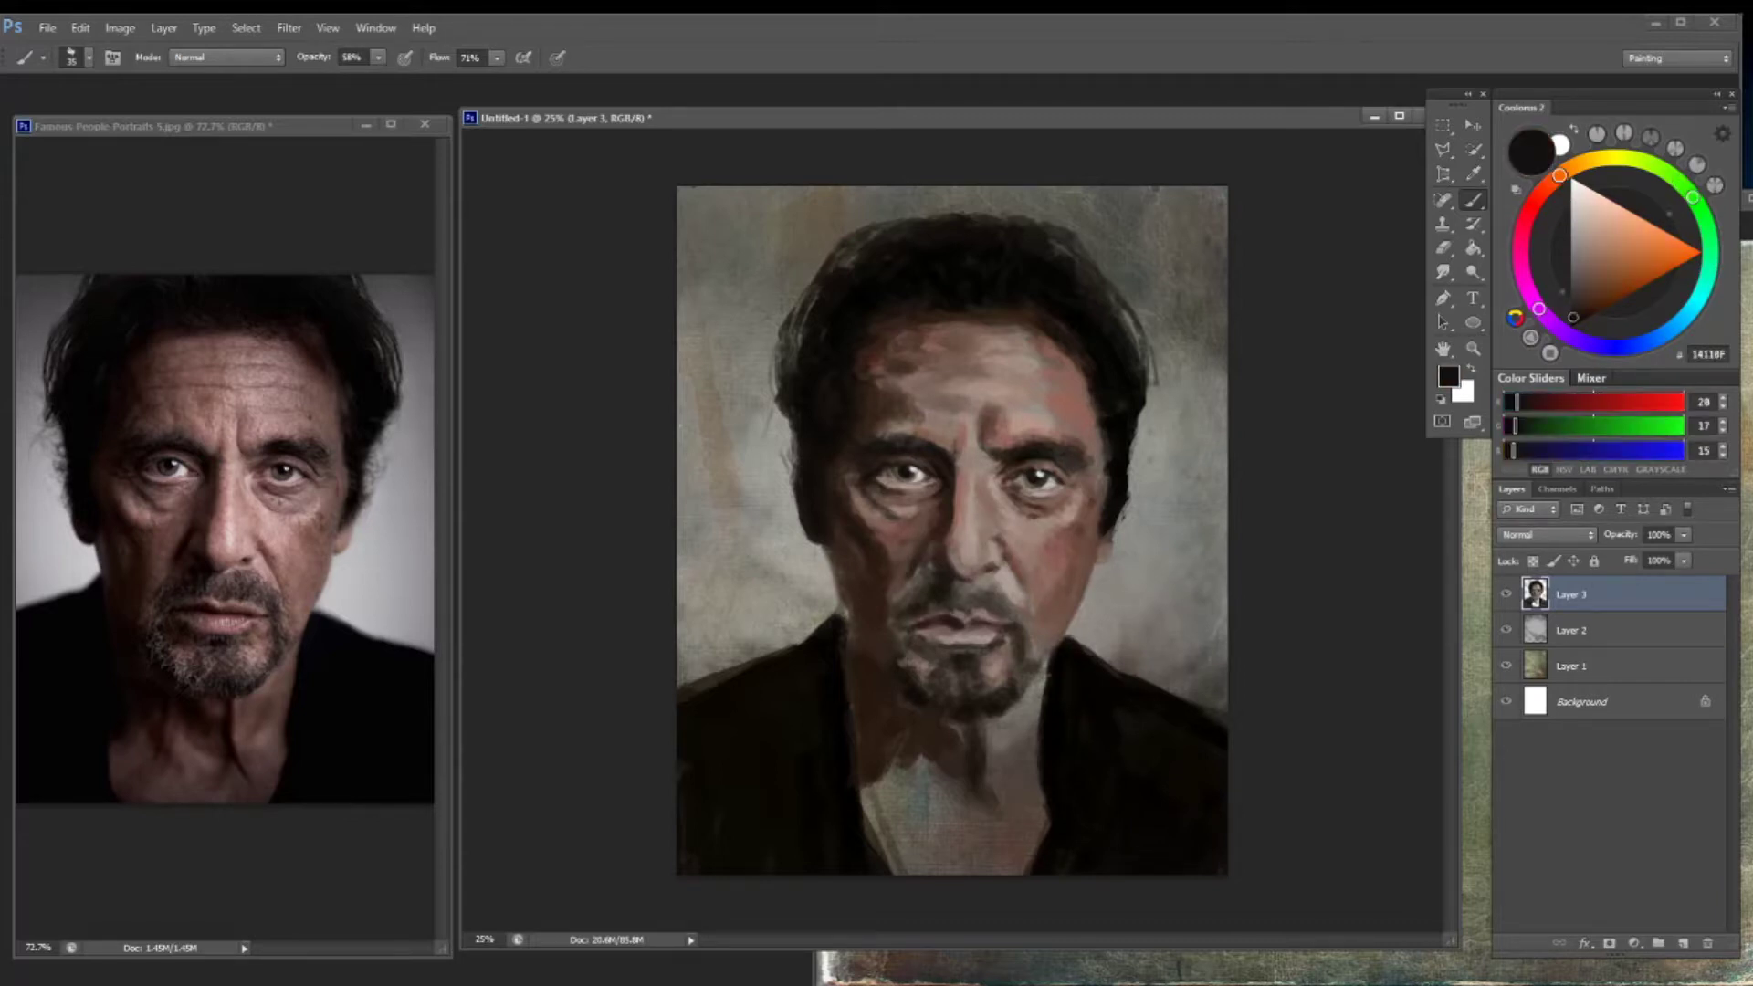
Add light beige accents along the lower lid of the portrait's left eye
alt+click(942, 541)
alt+click(944, 589)
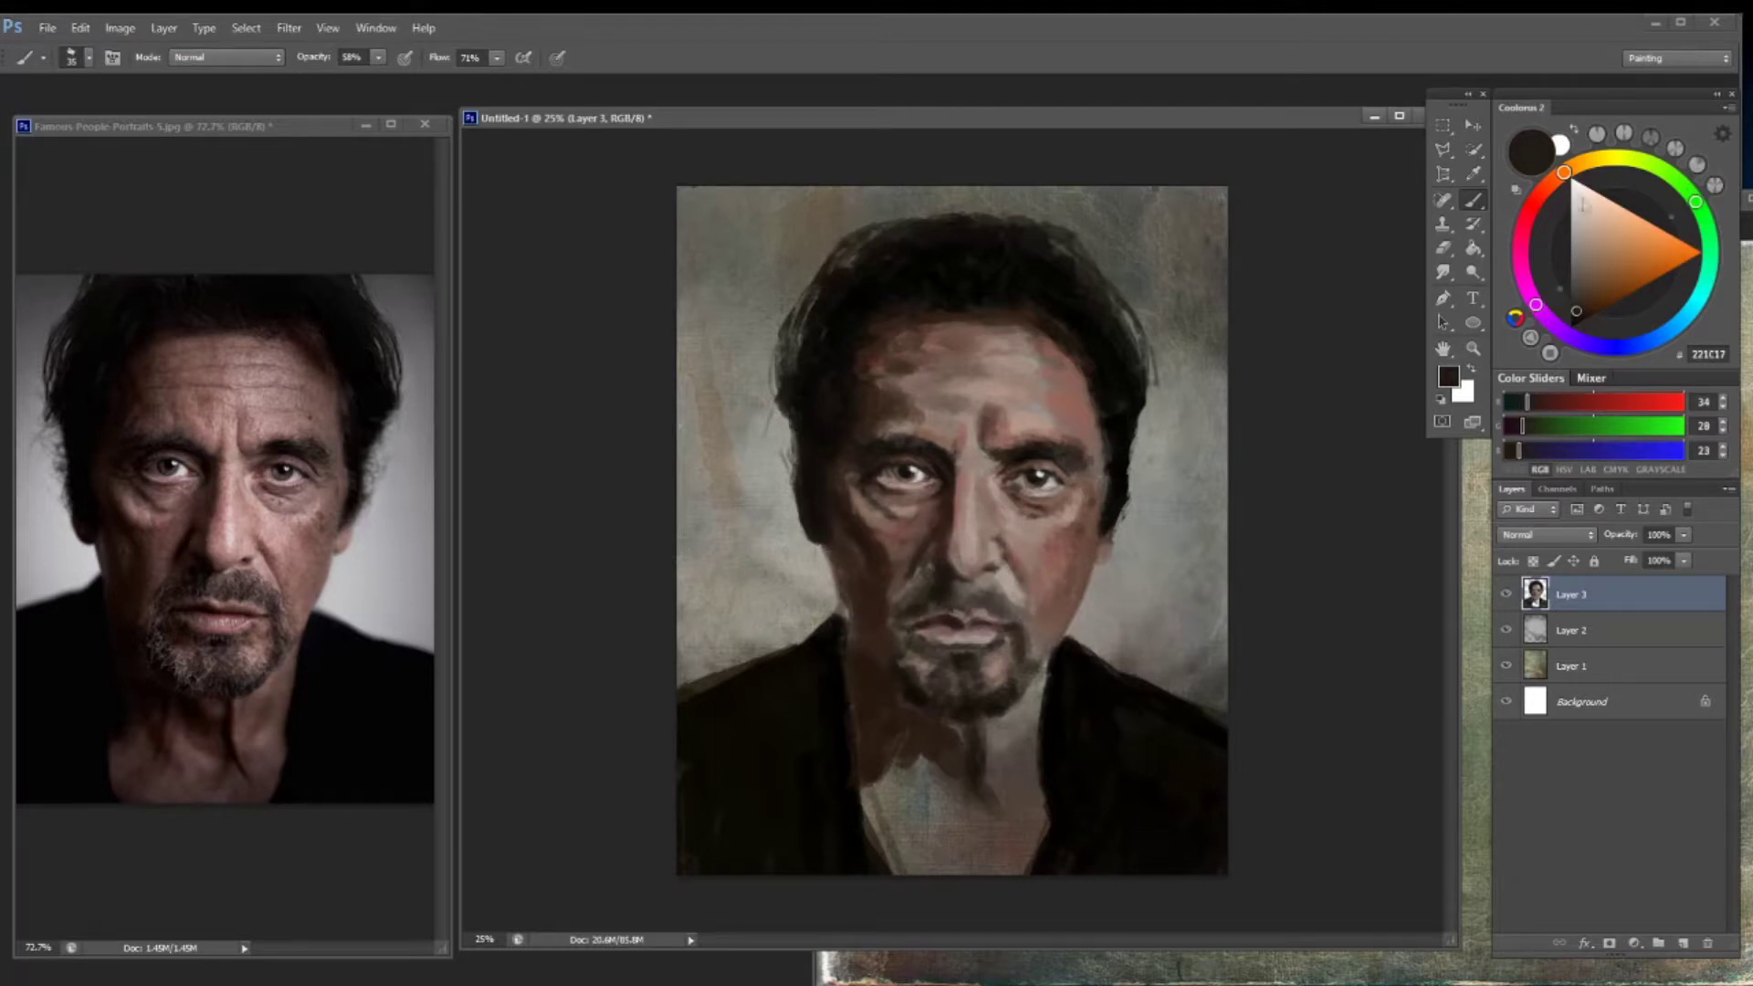
drag(928, 474, 931, 493)
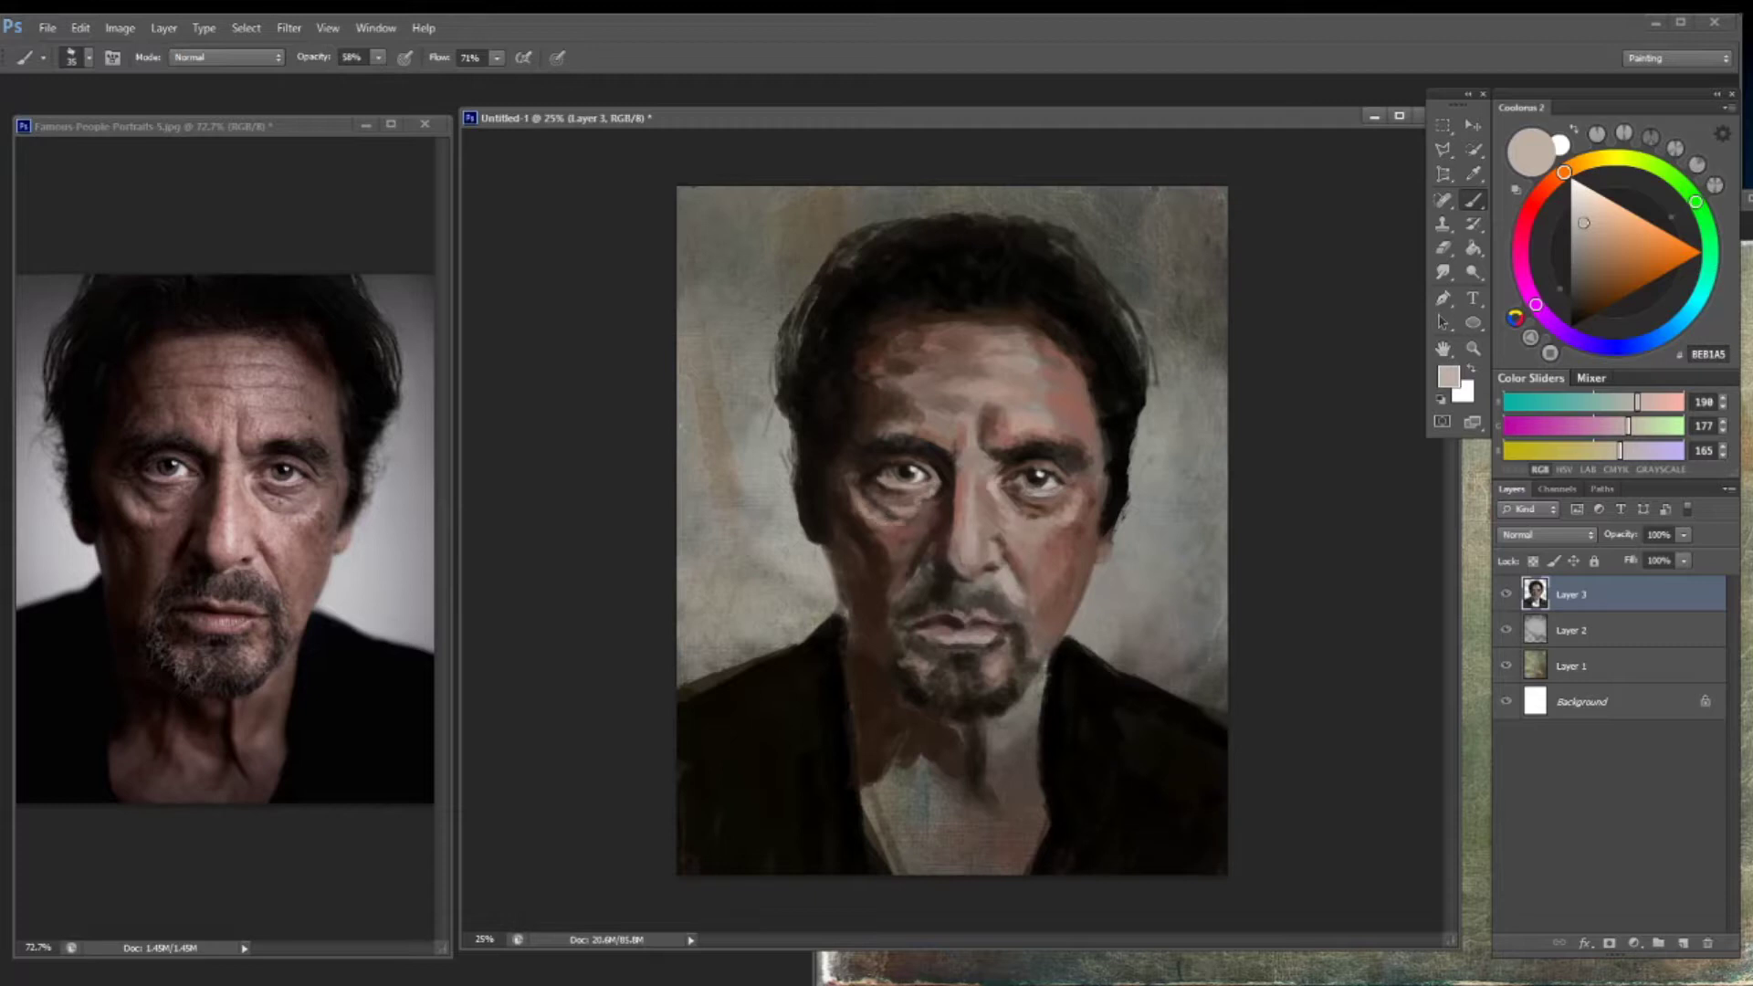
Blend the cheeks and sides of the nose with sampled mid-brown skin tones using a larger brush
alt+click(899, 527)
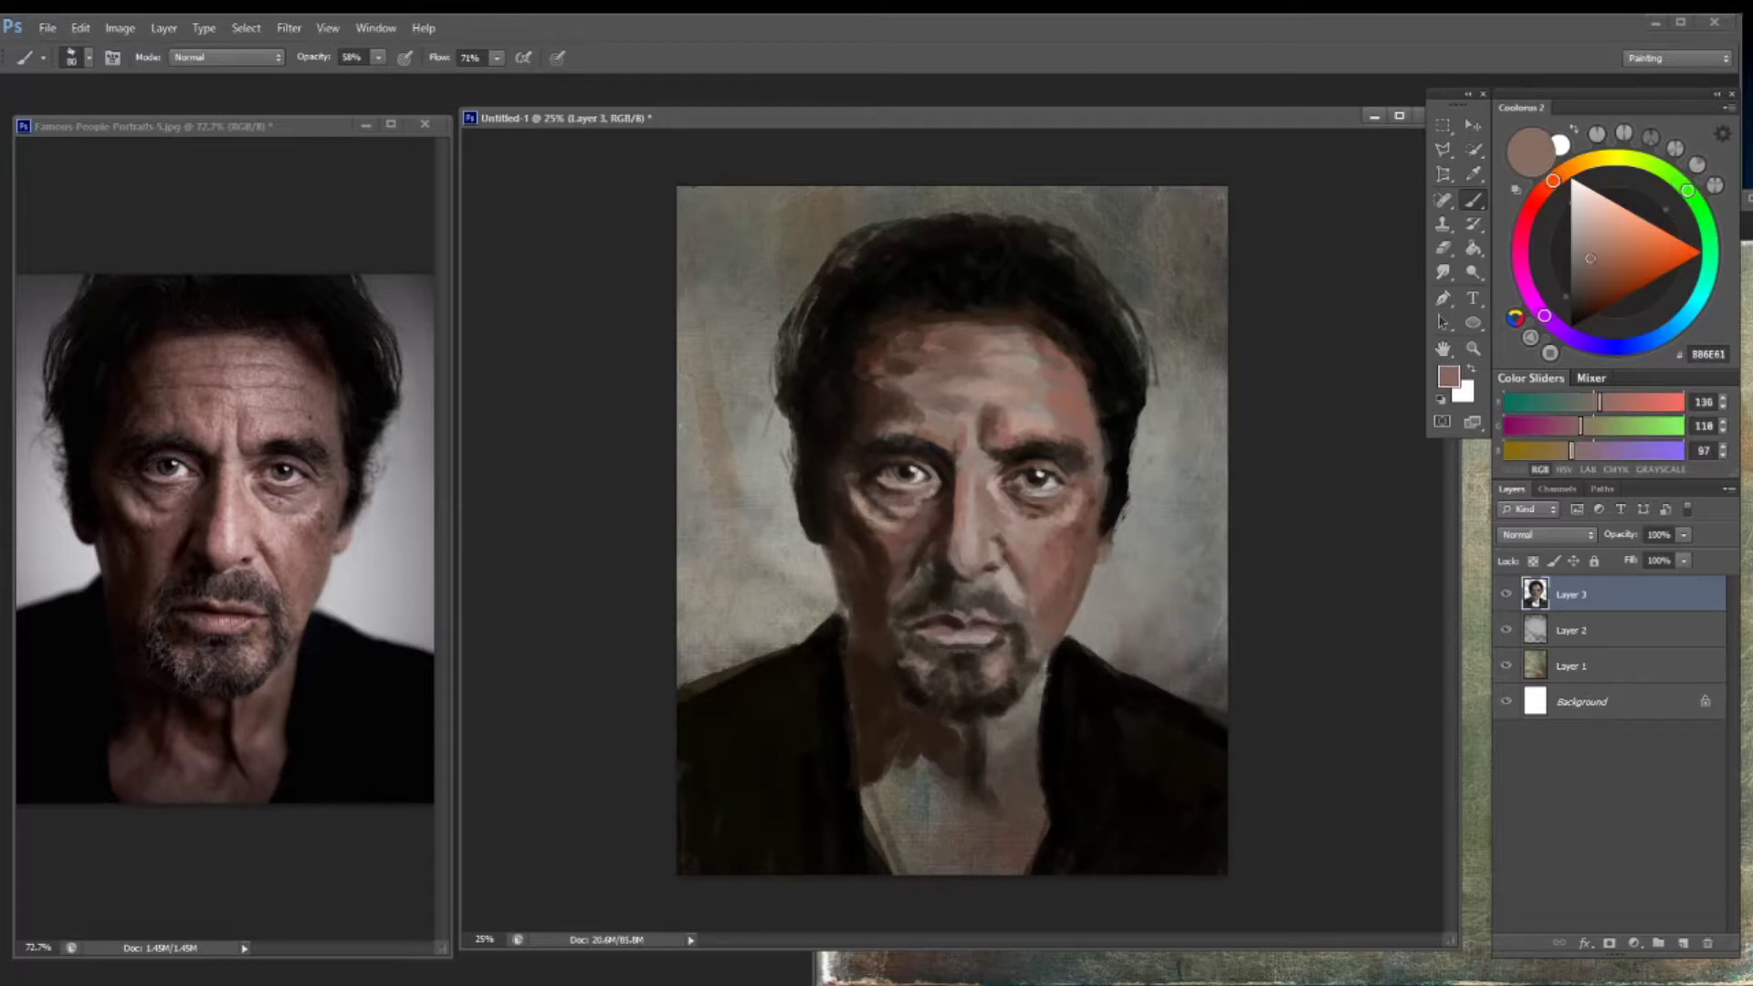
alt+click(946, 551)
alt+click(1011, 508)
alt+click(1011, 515)
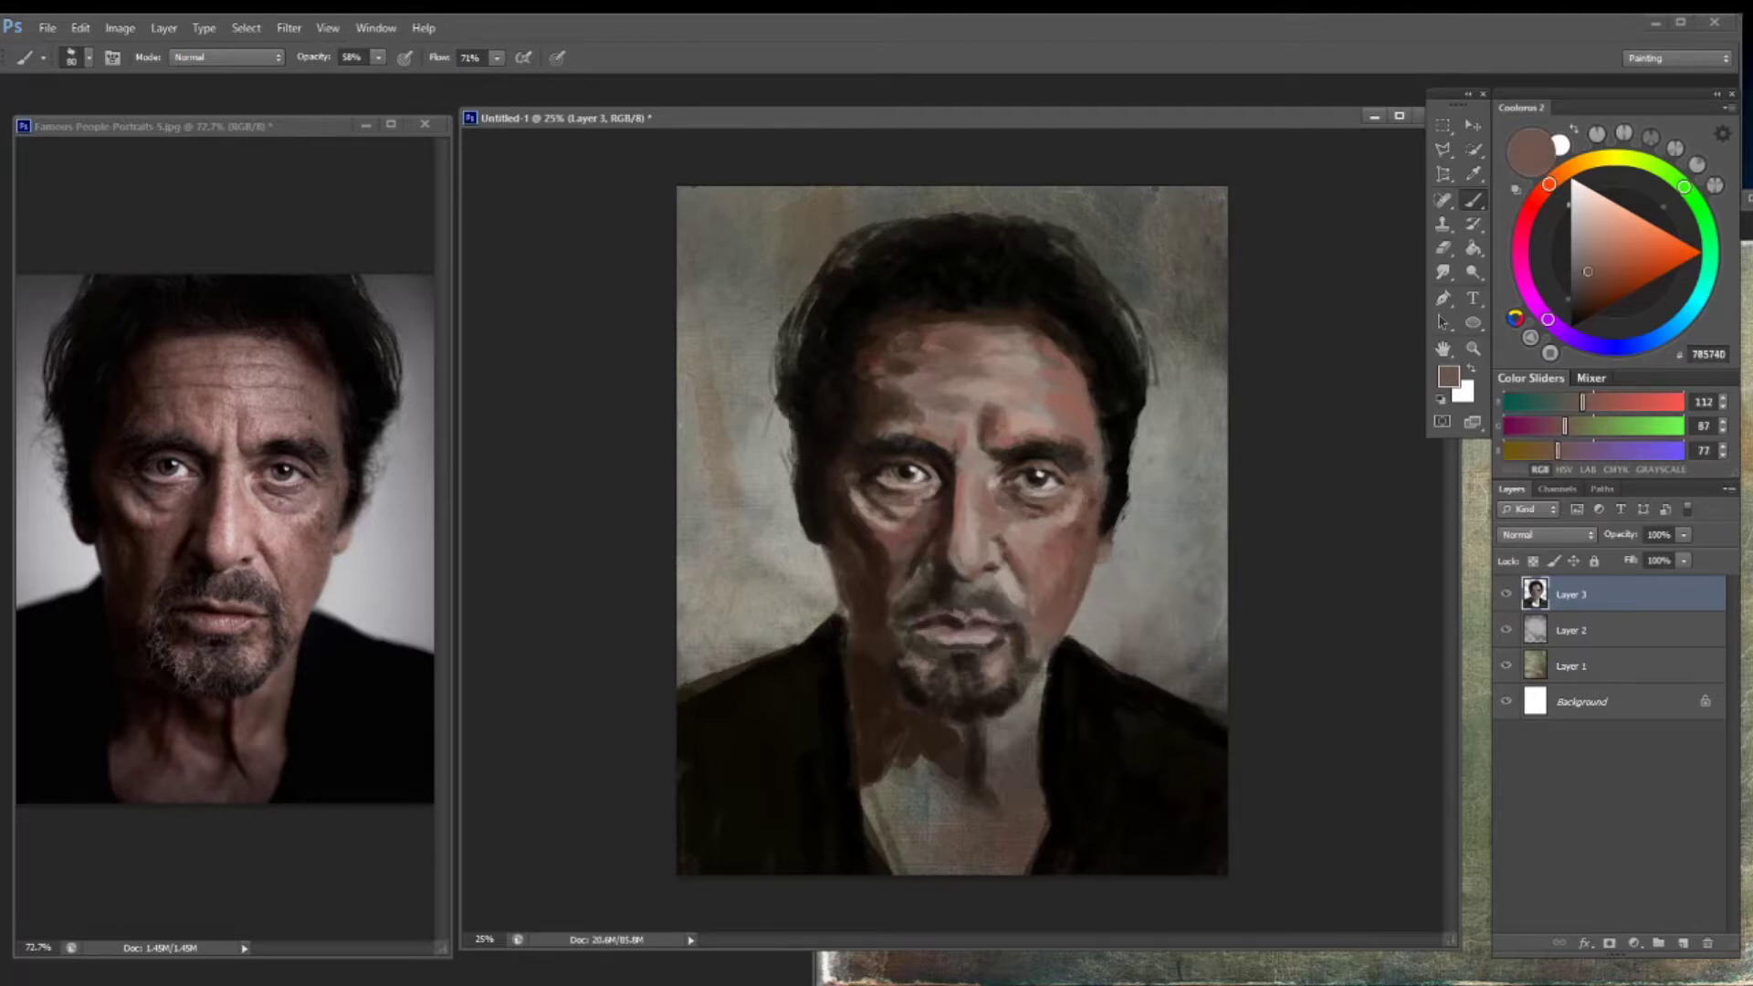
Add a new layer above the portrait and place off-white touches in the whites of the eyes
alt+click(961, 564)
key(ctrl+shift+alt+n)
mouse_move(968, 470)
mouse_down()
mouse_move(975, 556)
mouse_move(1000, 505)
mouse_move(1065, 509)
mouse_up()
drag(1017, 529, 1037, 539)
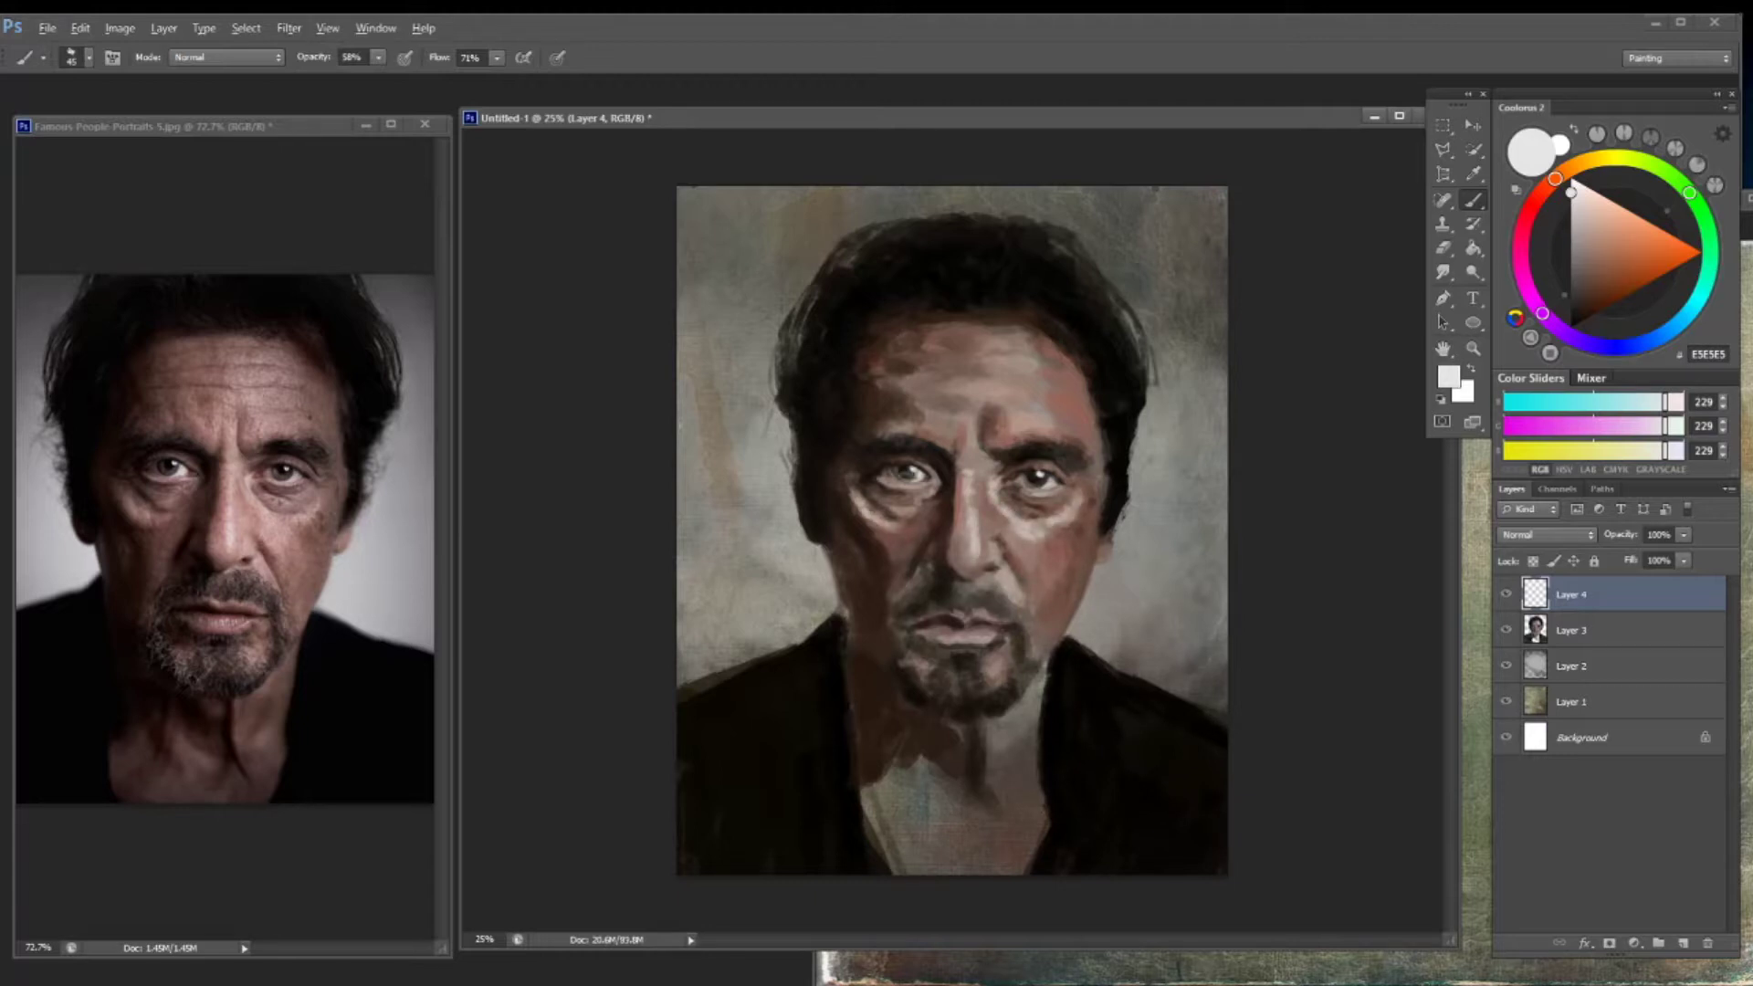
Refine the portrait's right eye with sampled grays and near-black, adding pure white to the eyeball with a small brush
alt+click(906, 470)
alt+click(920, 482)
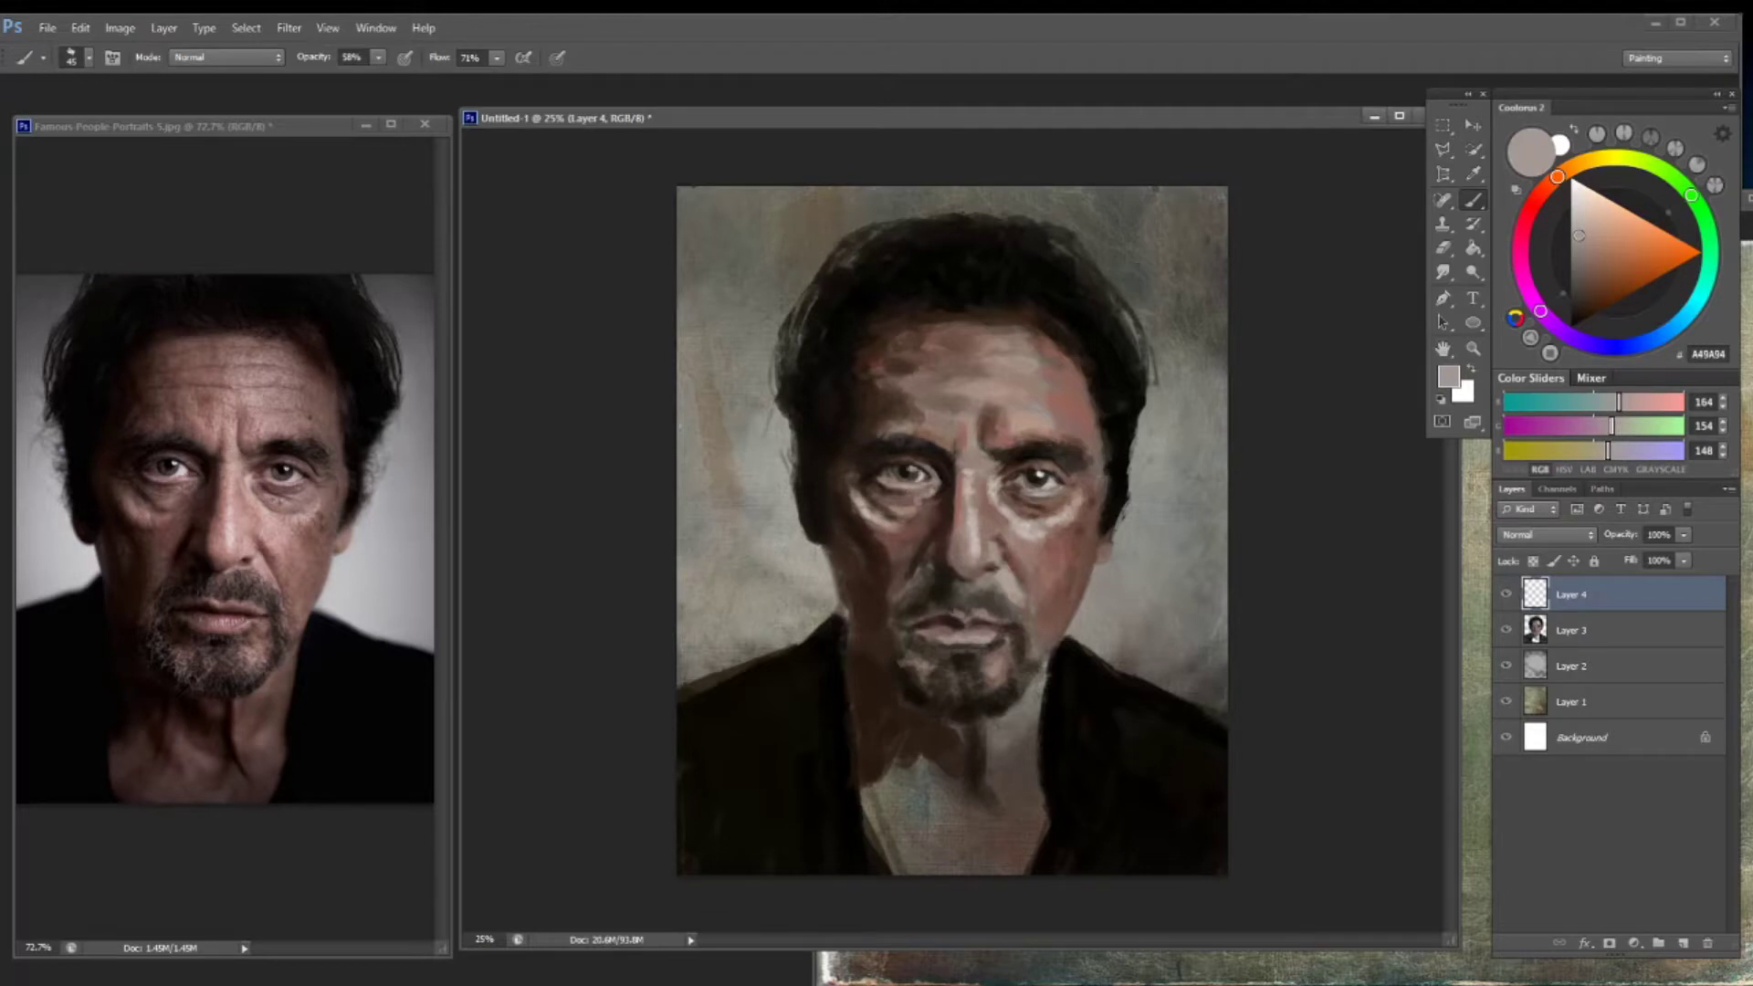
alt+click(908, 476)
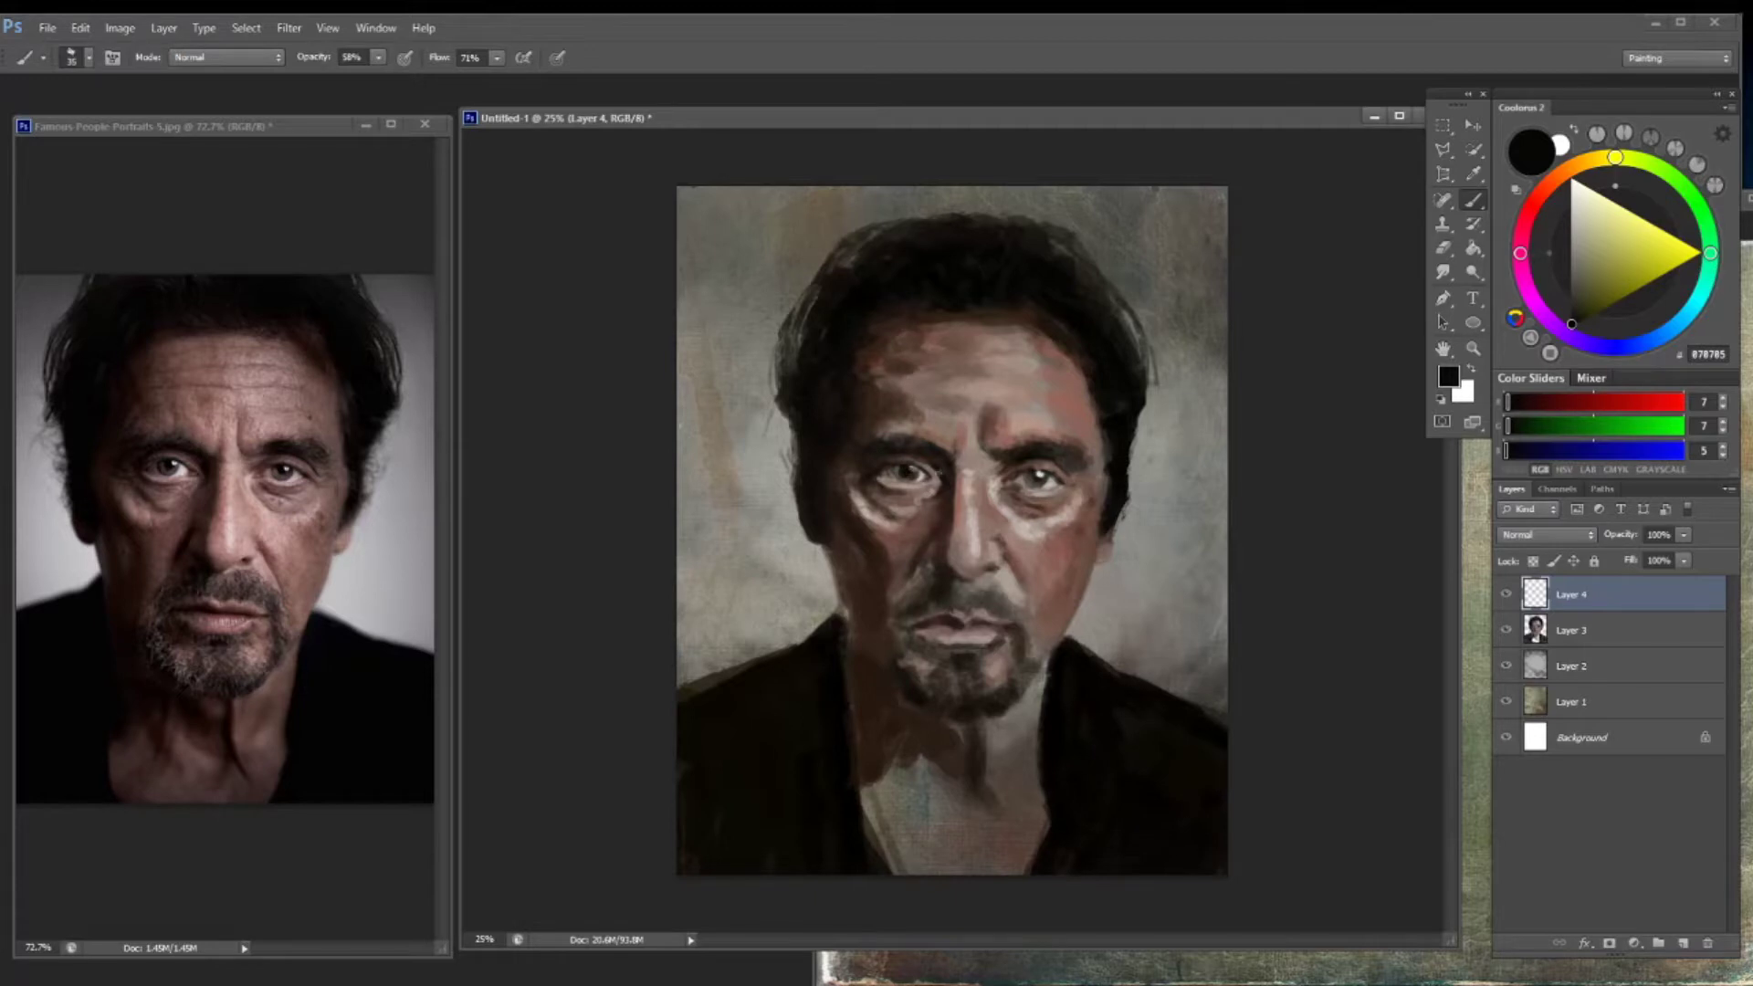
alt+click(916, 473)
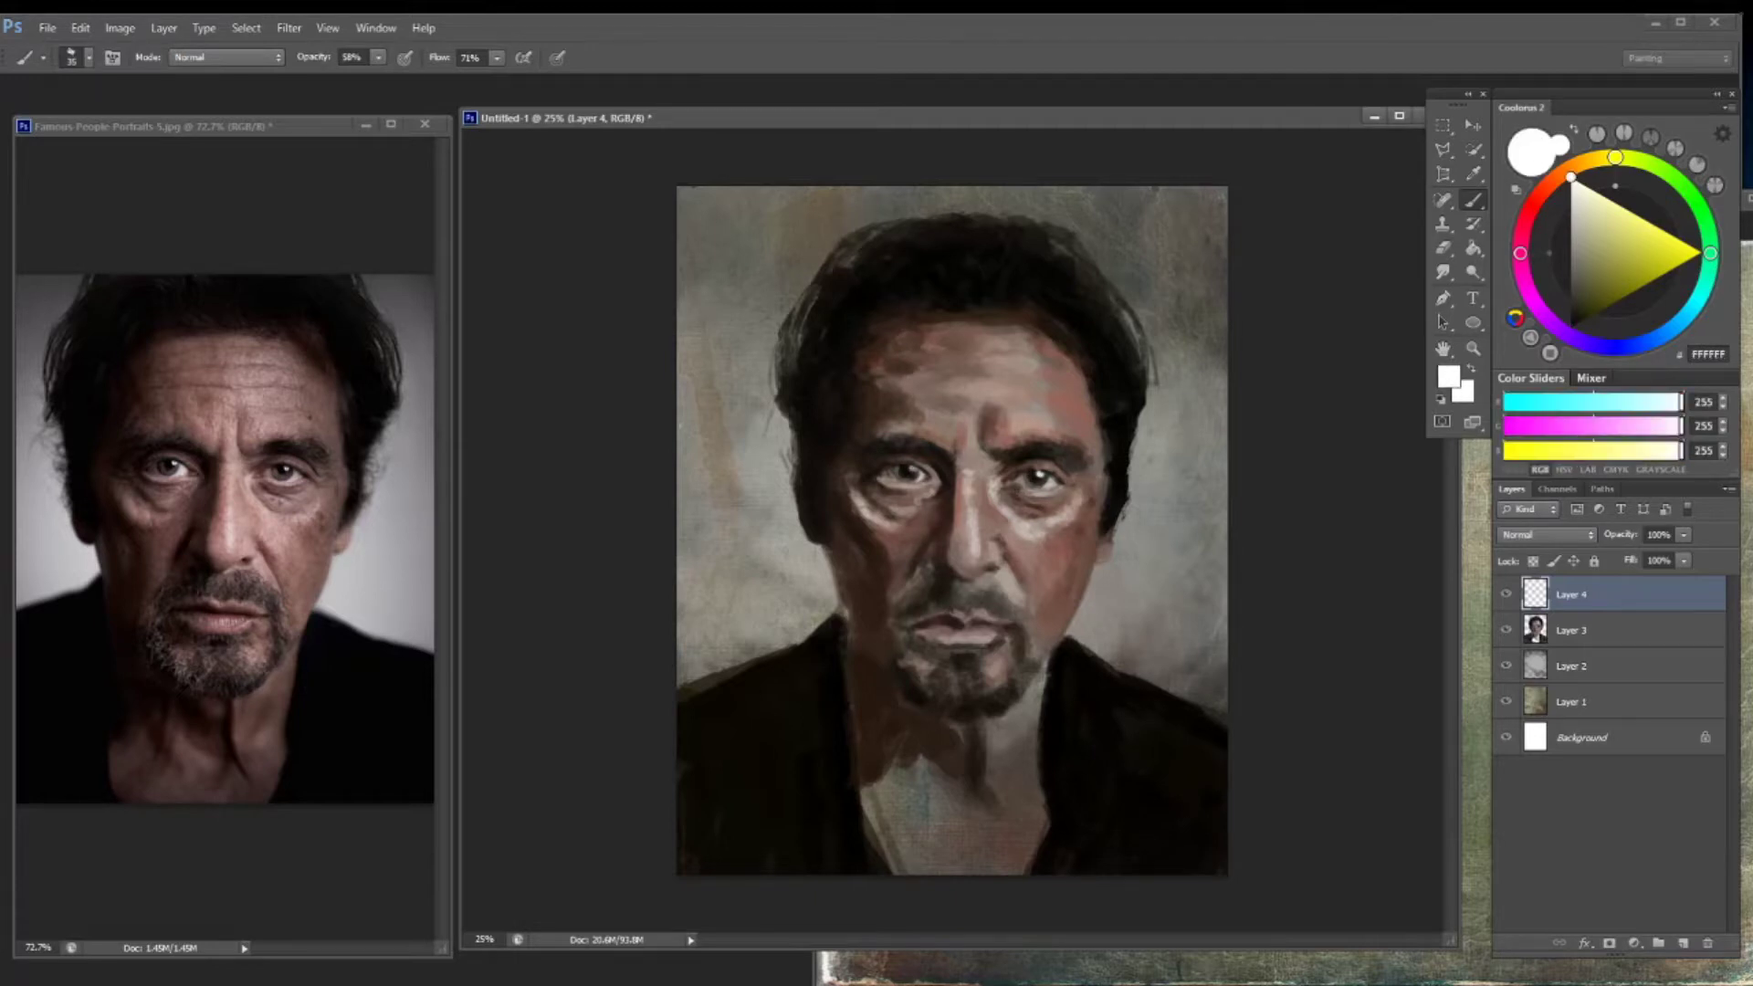
click(918, 476)
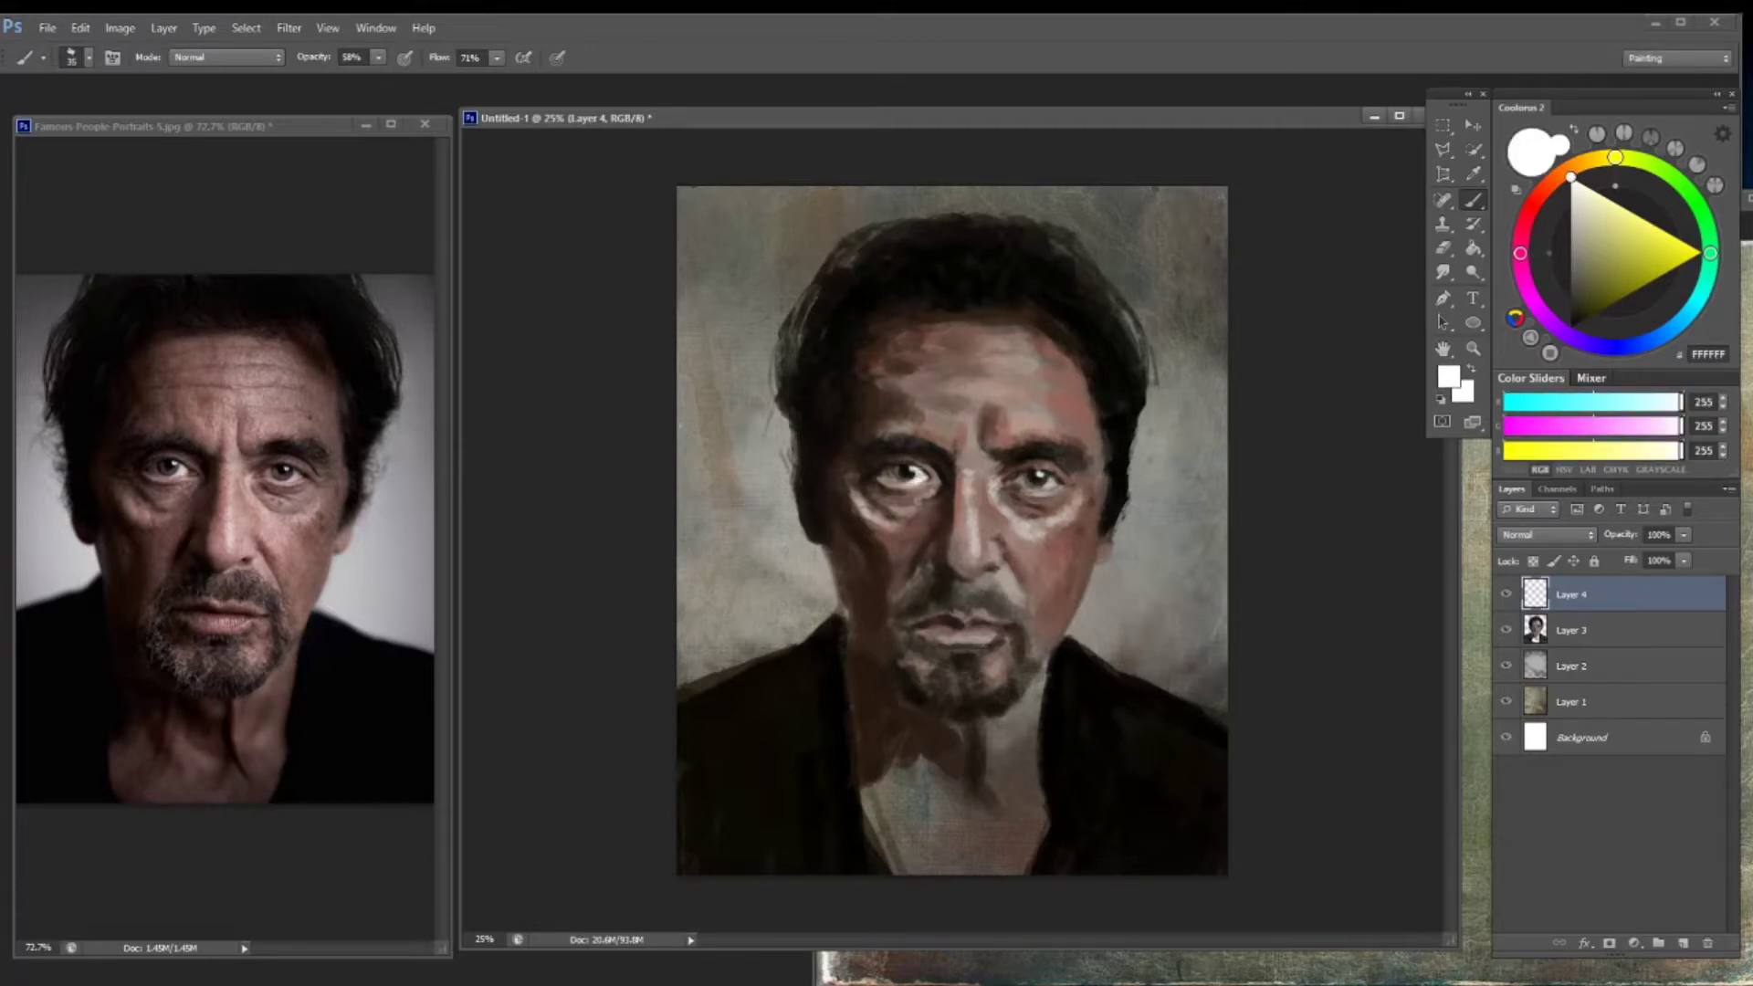
alt+click(897, 481)
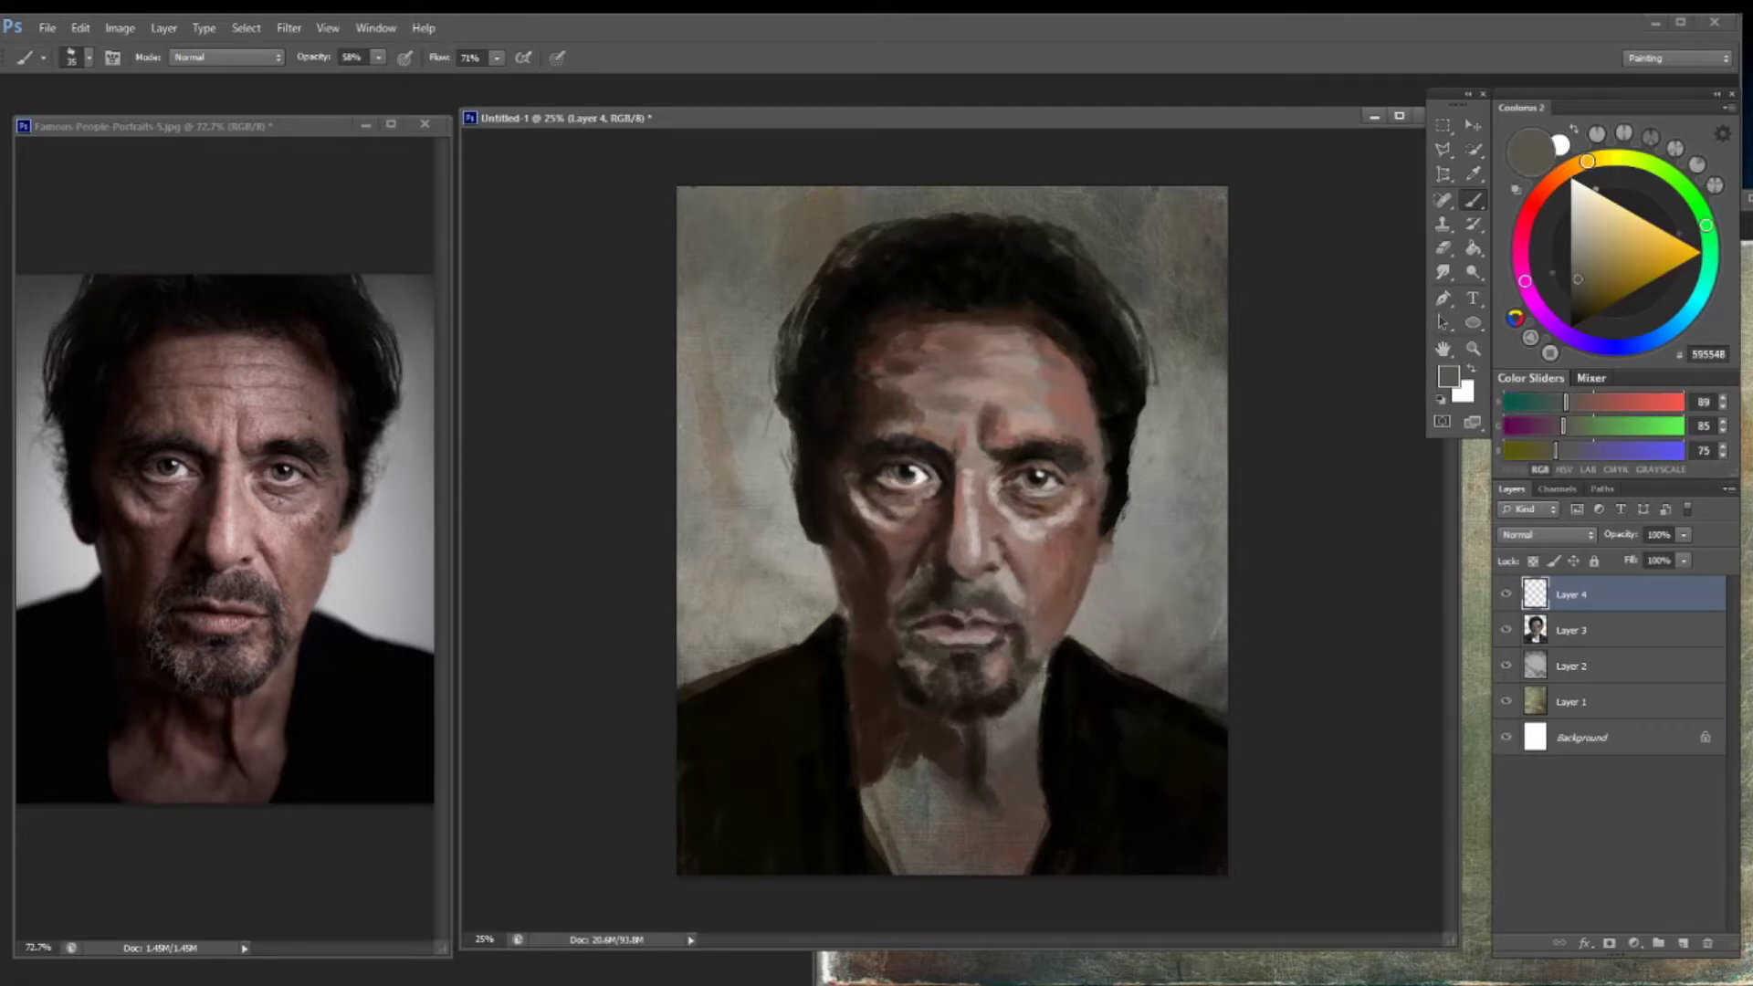
Accent the inner corners and lids of both eyes with dark orange-red, softened with sampled skin tone
alt+click(903, 476)
click(1552, 180)
click(1634, 290)
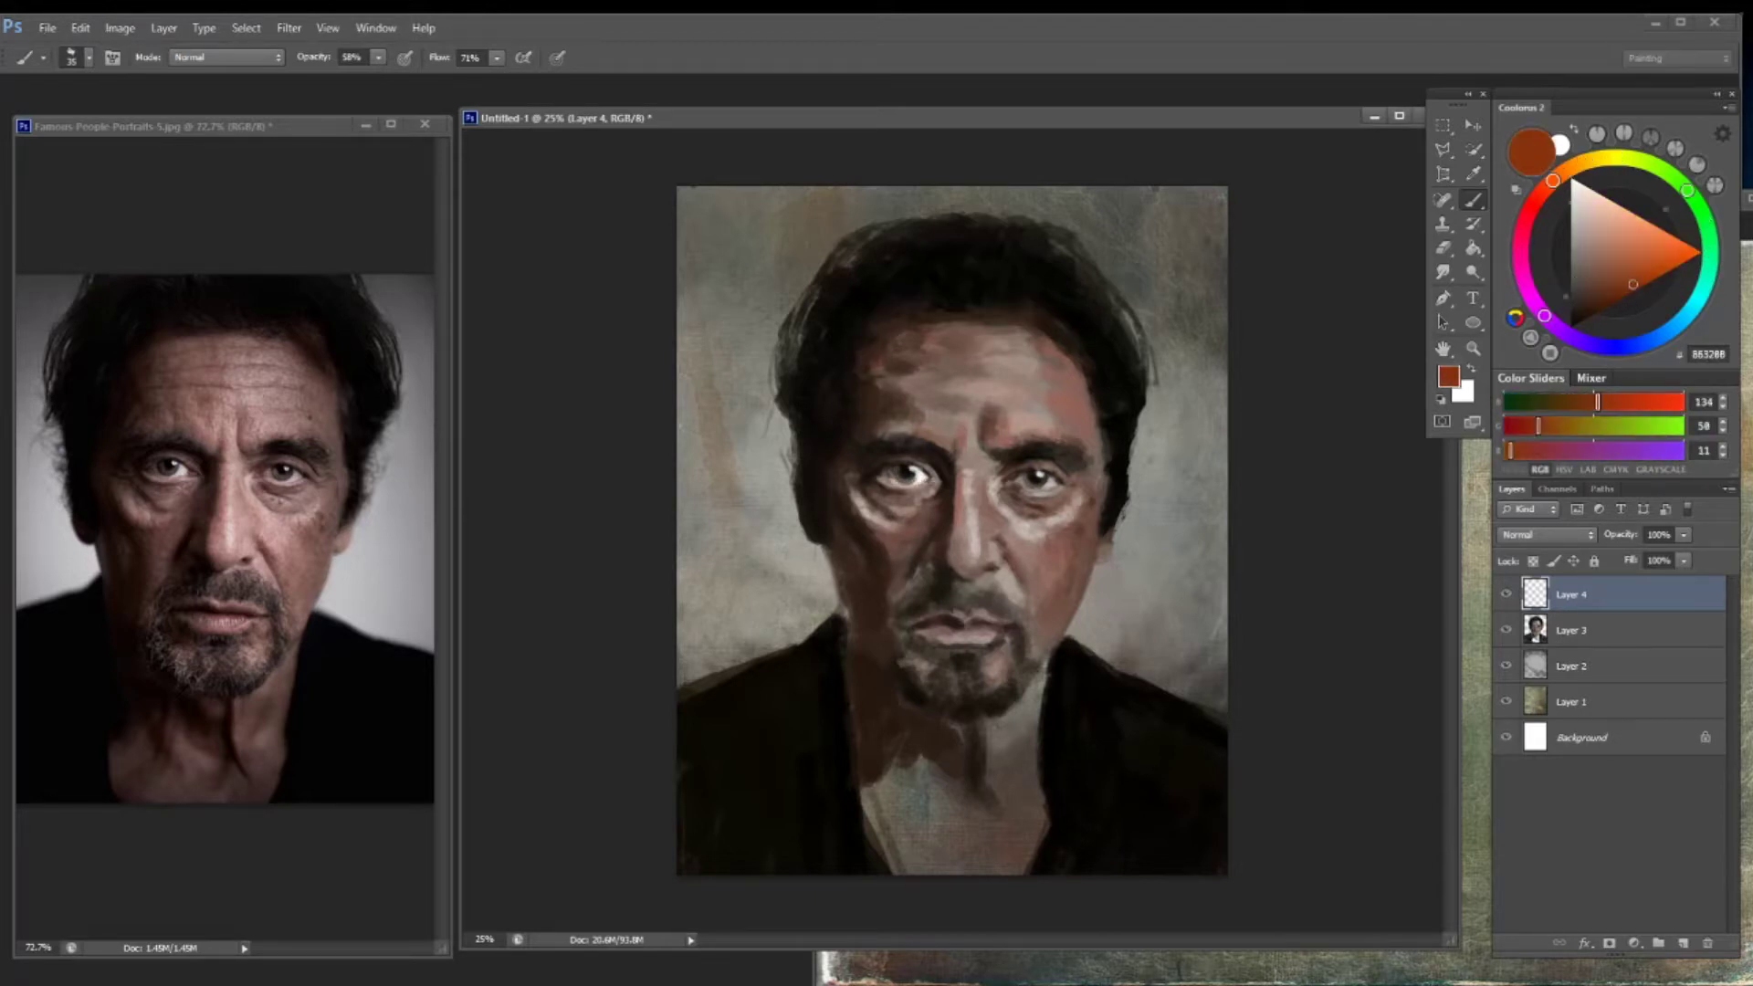
alt+click(1065, 467)
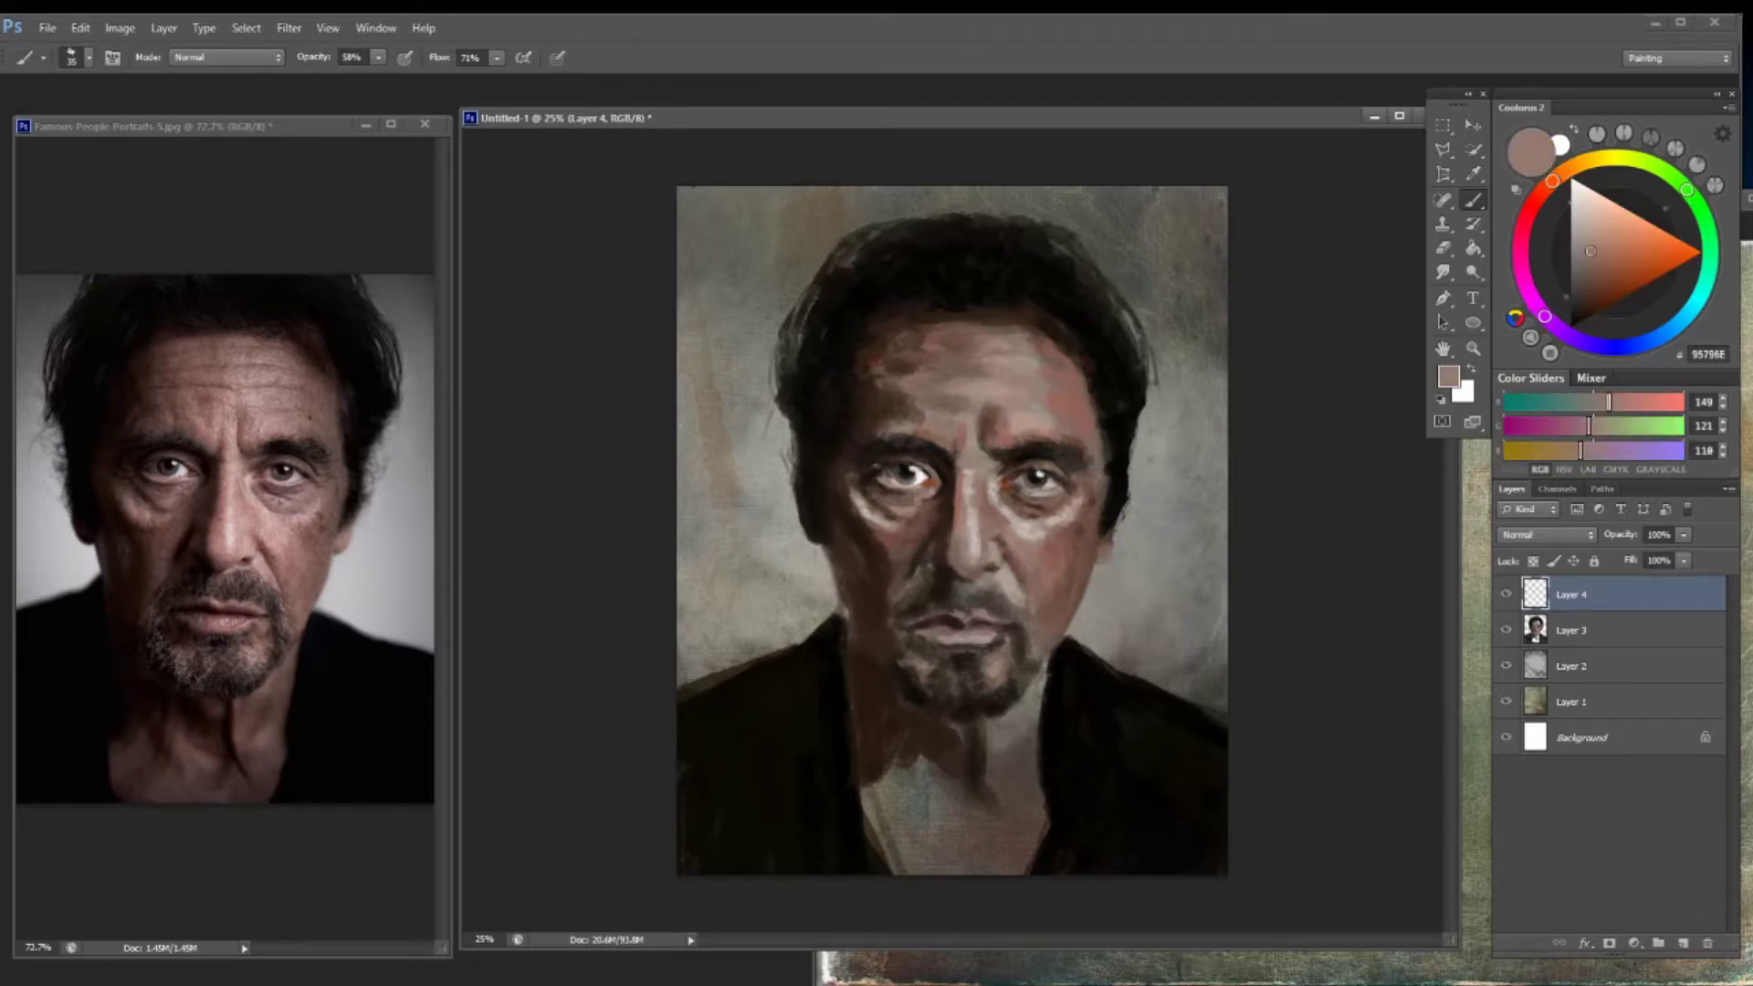
Model the nose's bridge, tip and shadowed side with sampled brown and warm skin tones using a larger brush
alt+click(954, 489)
alt+click(917, 564)
alt+click(935, 575)
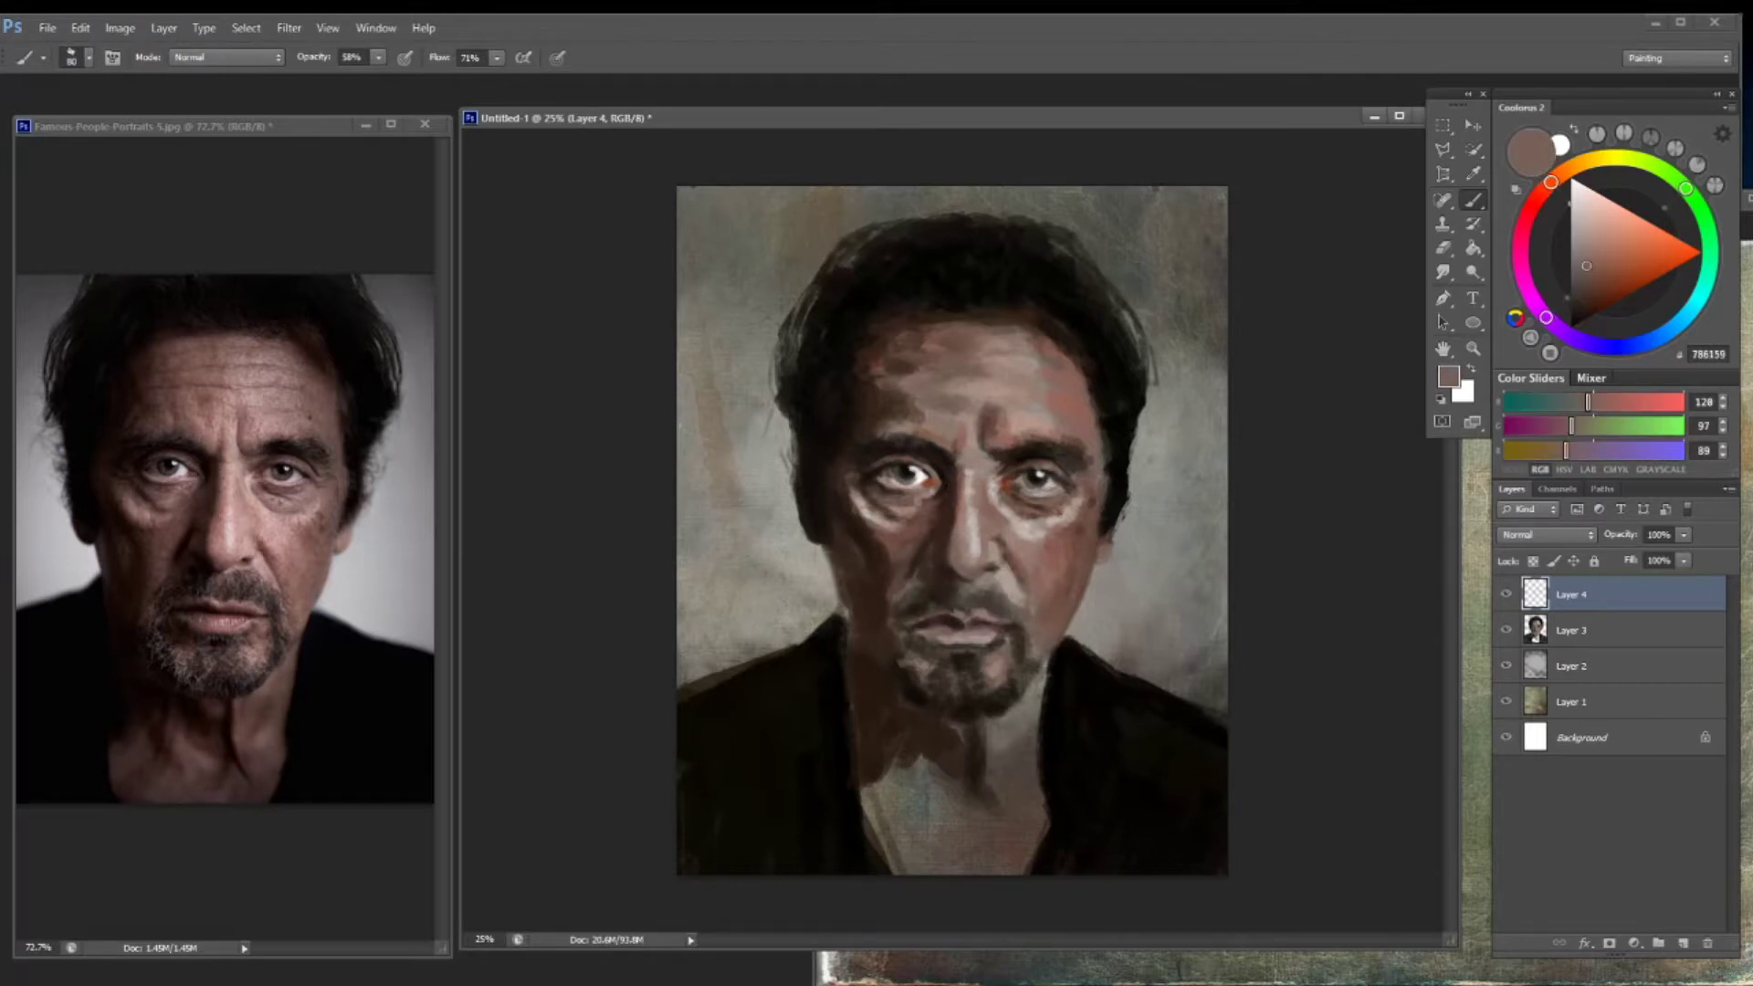
alt+click(964, 571)
alt+click(956, 559)
alt+click(954, 557)
alt+click(954, 506)
key(alt)
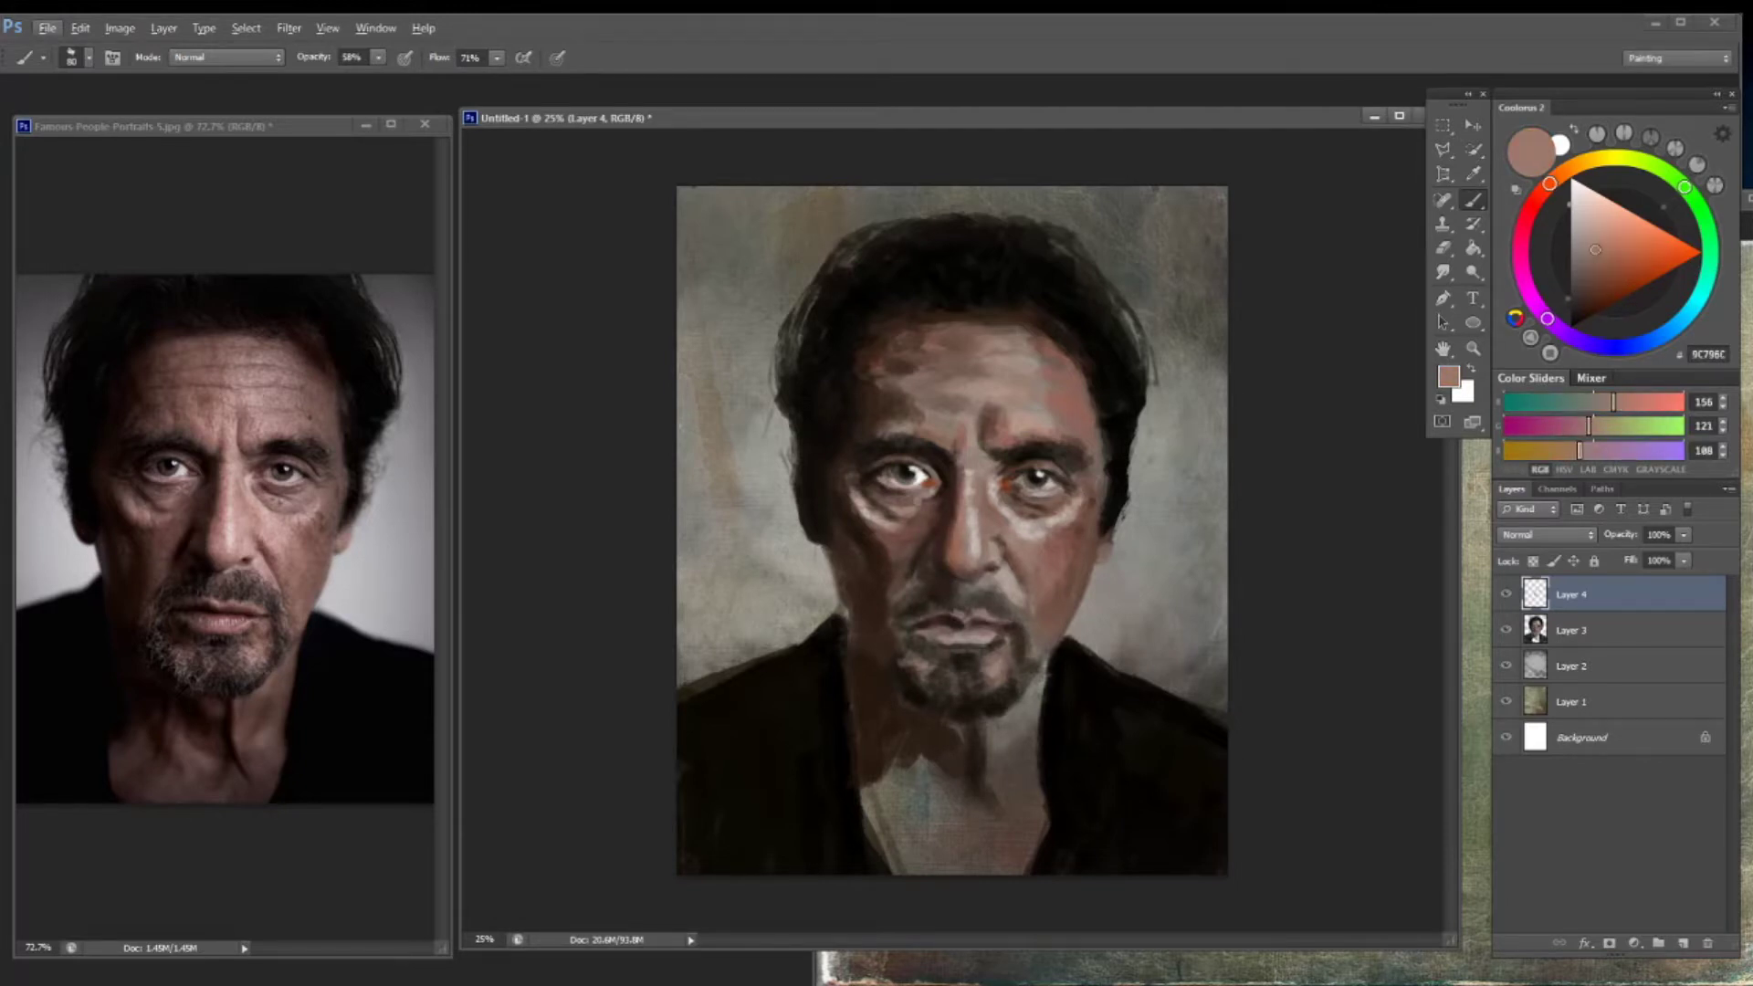
Smooth the shadowed side of the forehead with sampled reddish brown, and flip both the painting and the reference horizontally
alt+click(899, 365)
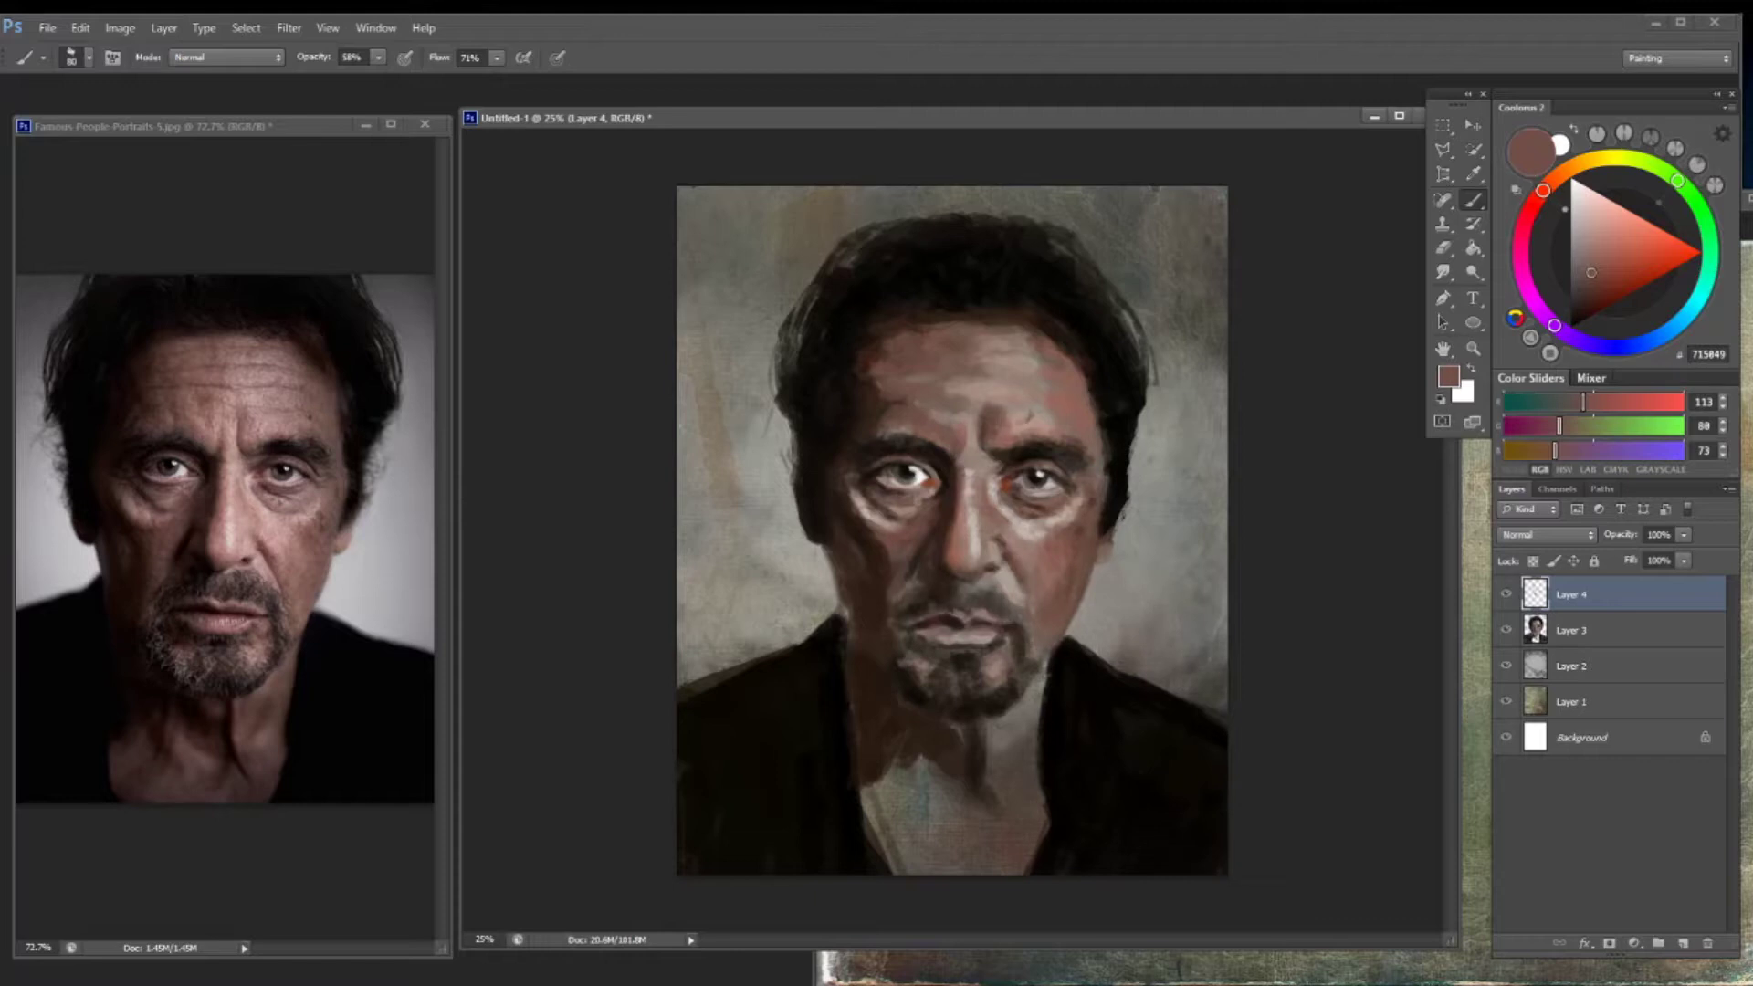
alt+click(971, 511)
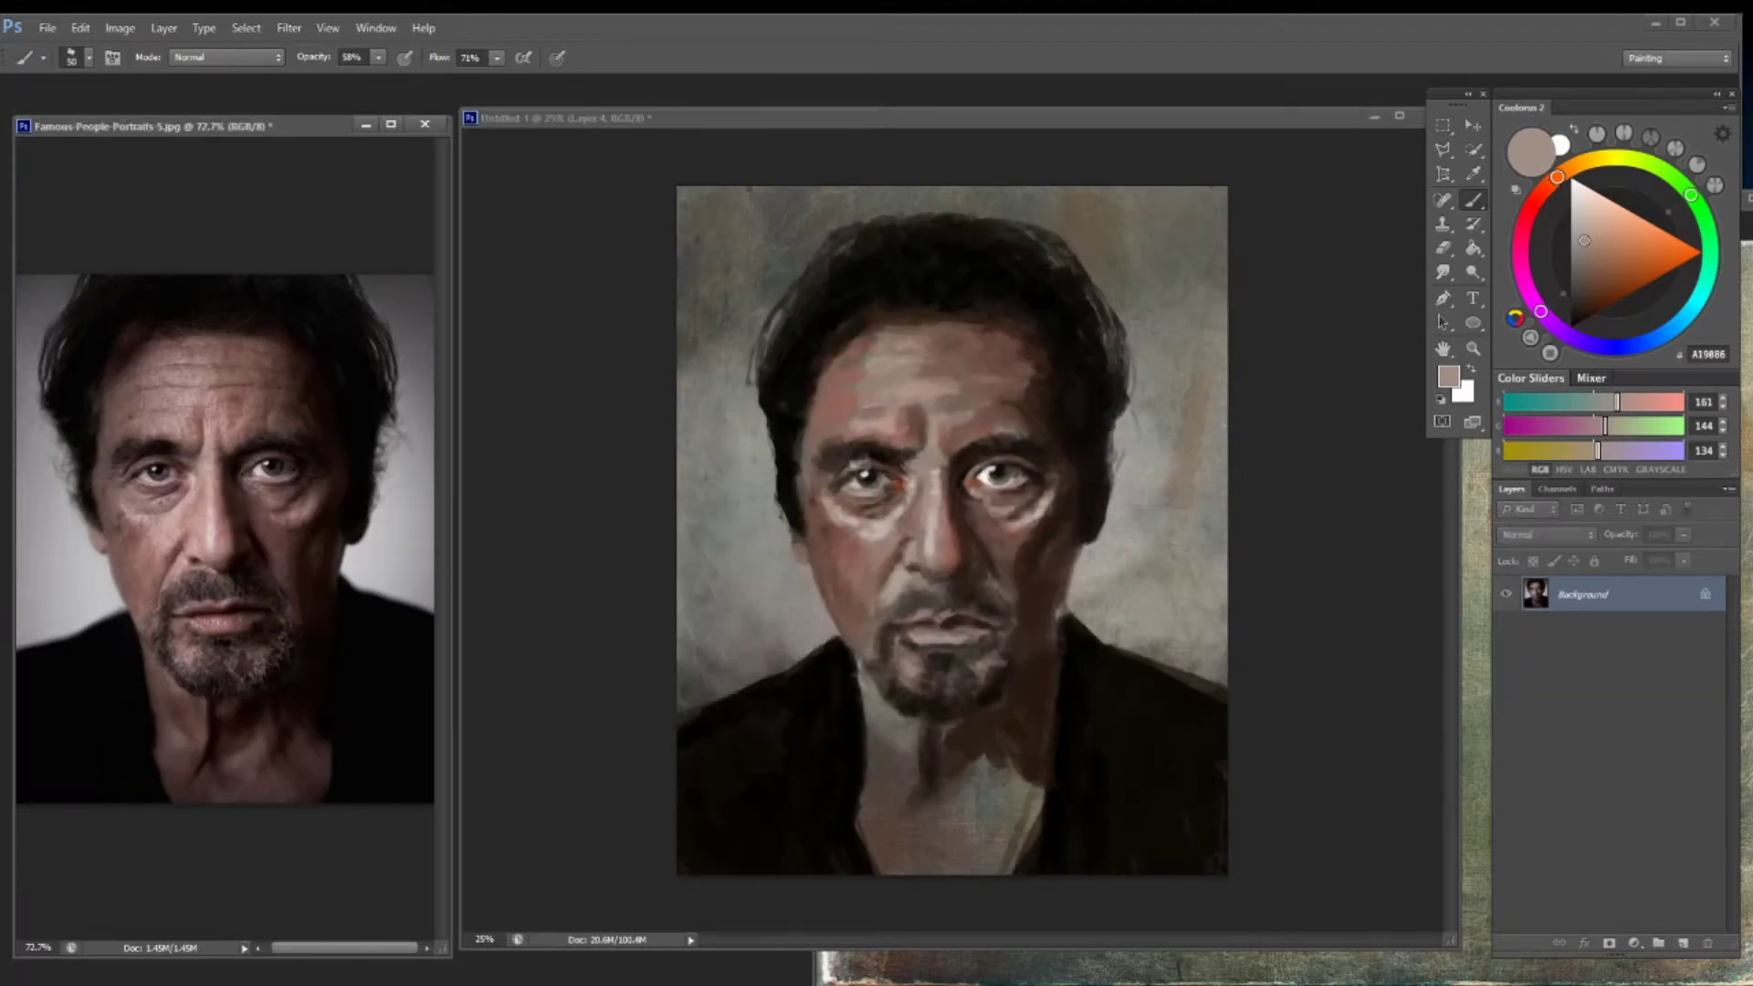
click(860, 462)
Deepen the eyebrow and upper lid of the eye on the lit side with sampled near-black and dark brown
alt+click(846, 449)
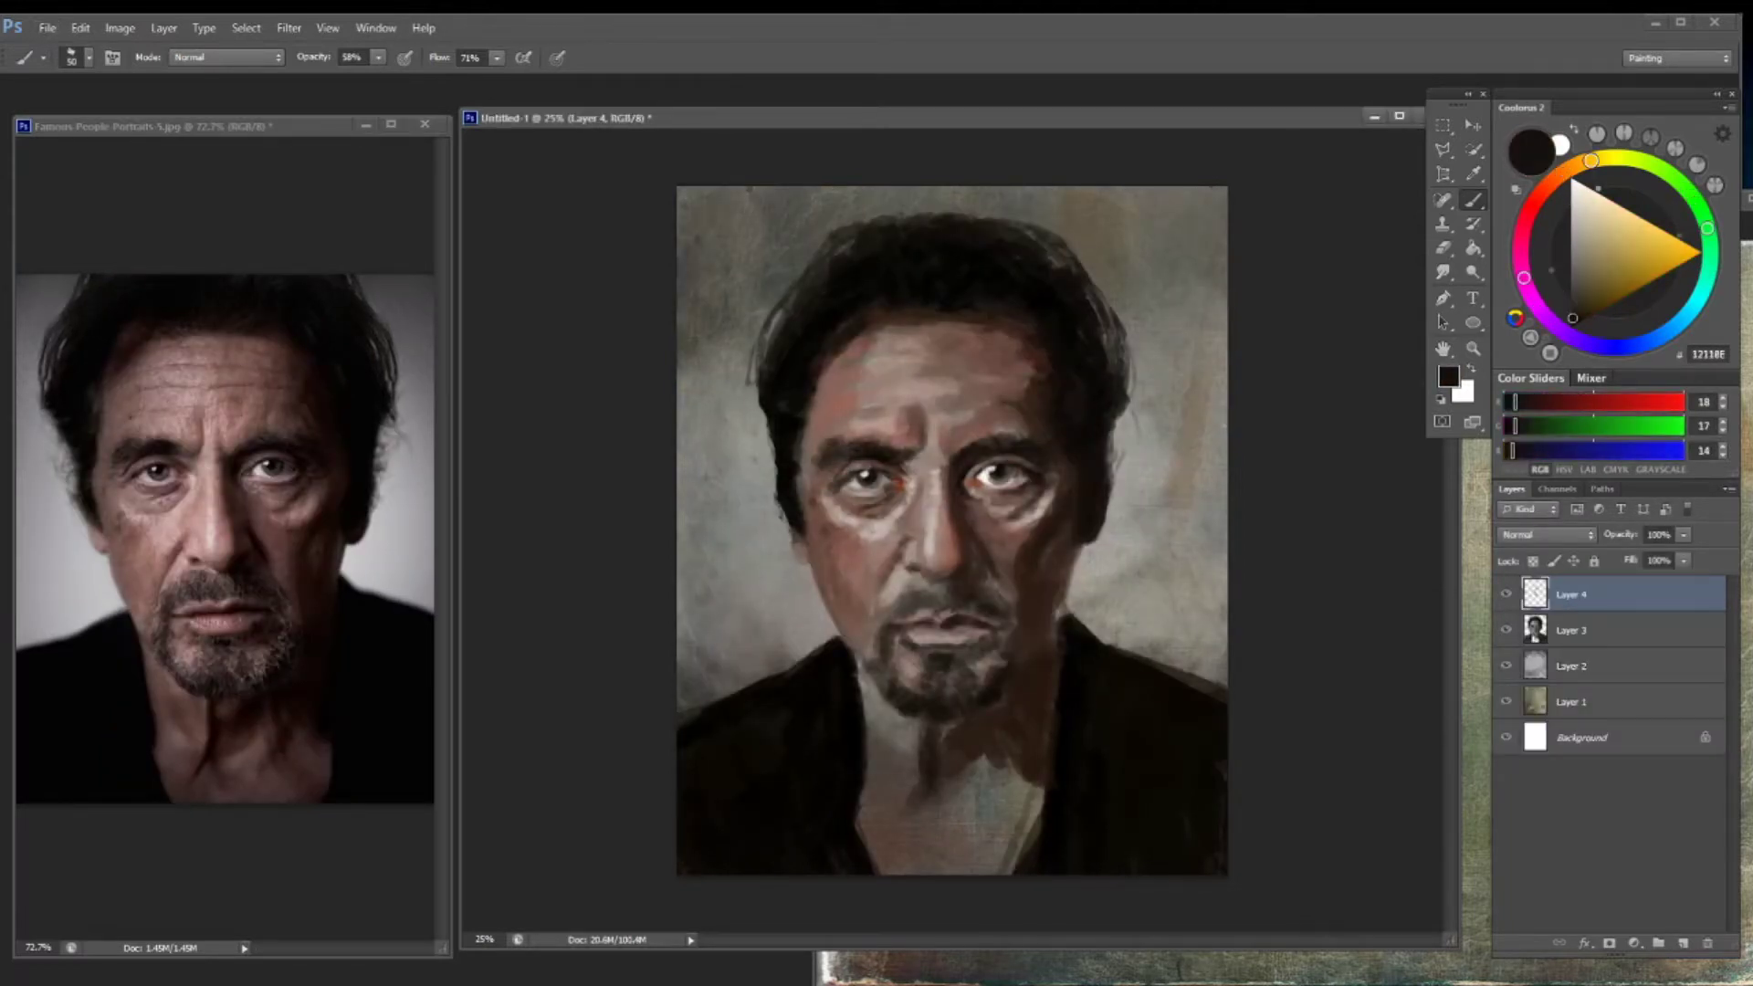
alt+click(893, 454)
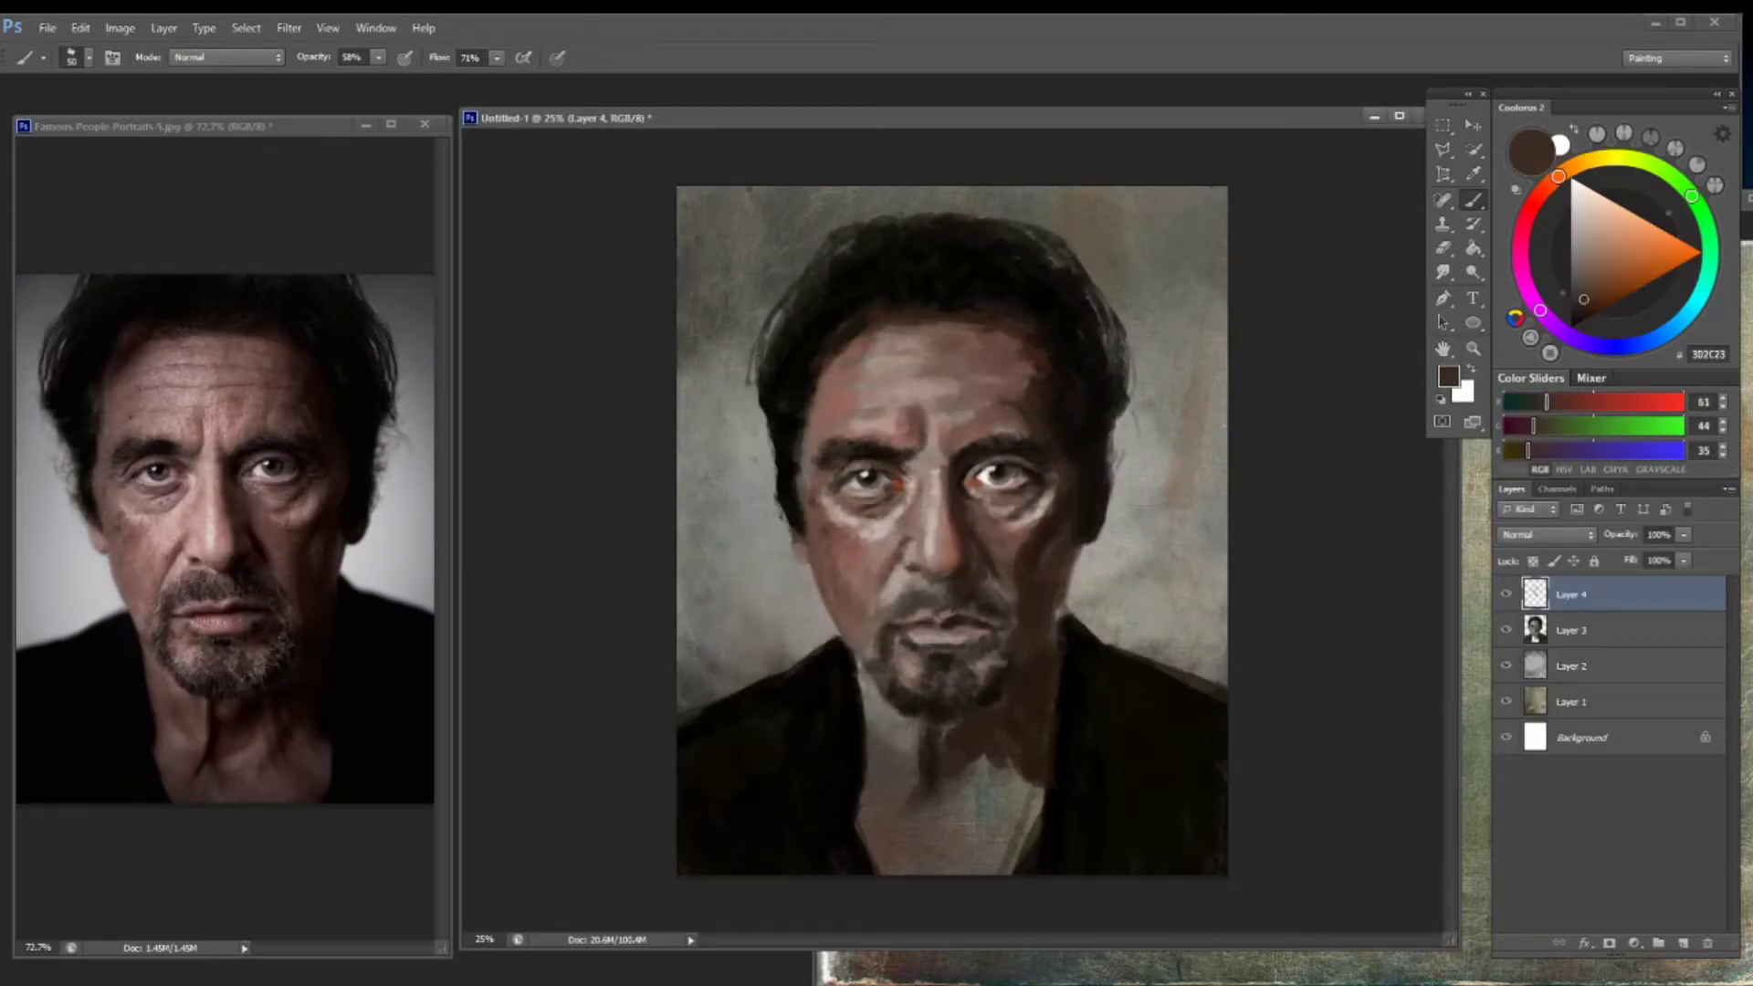
alt+click(869, 466)
alt+click(896, 424)
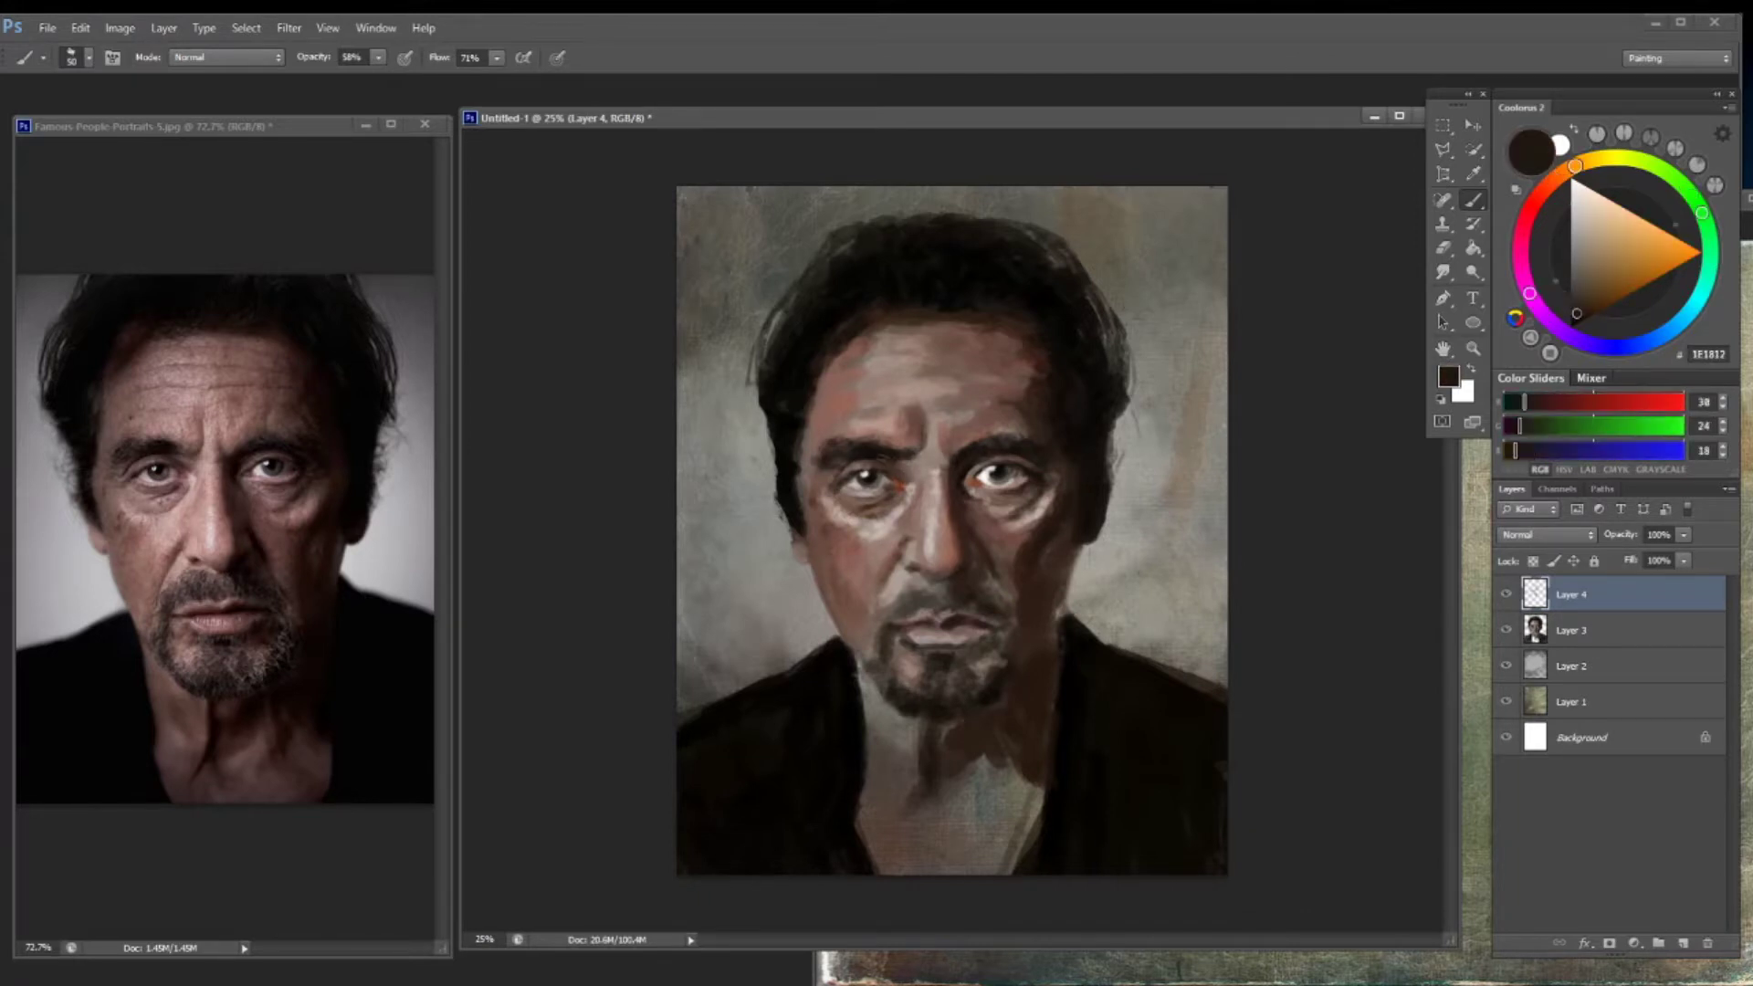
Blend the under-eye area and cheek on the lit side with sampled mid-brown and pale skin tones
alt+click(849, 506)
alt+click(922, 538)
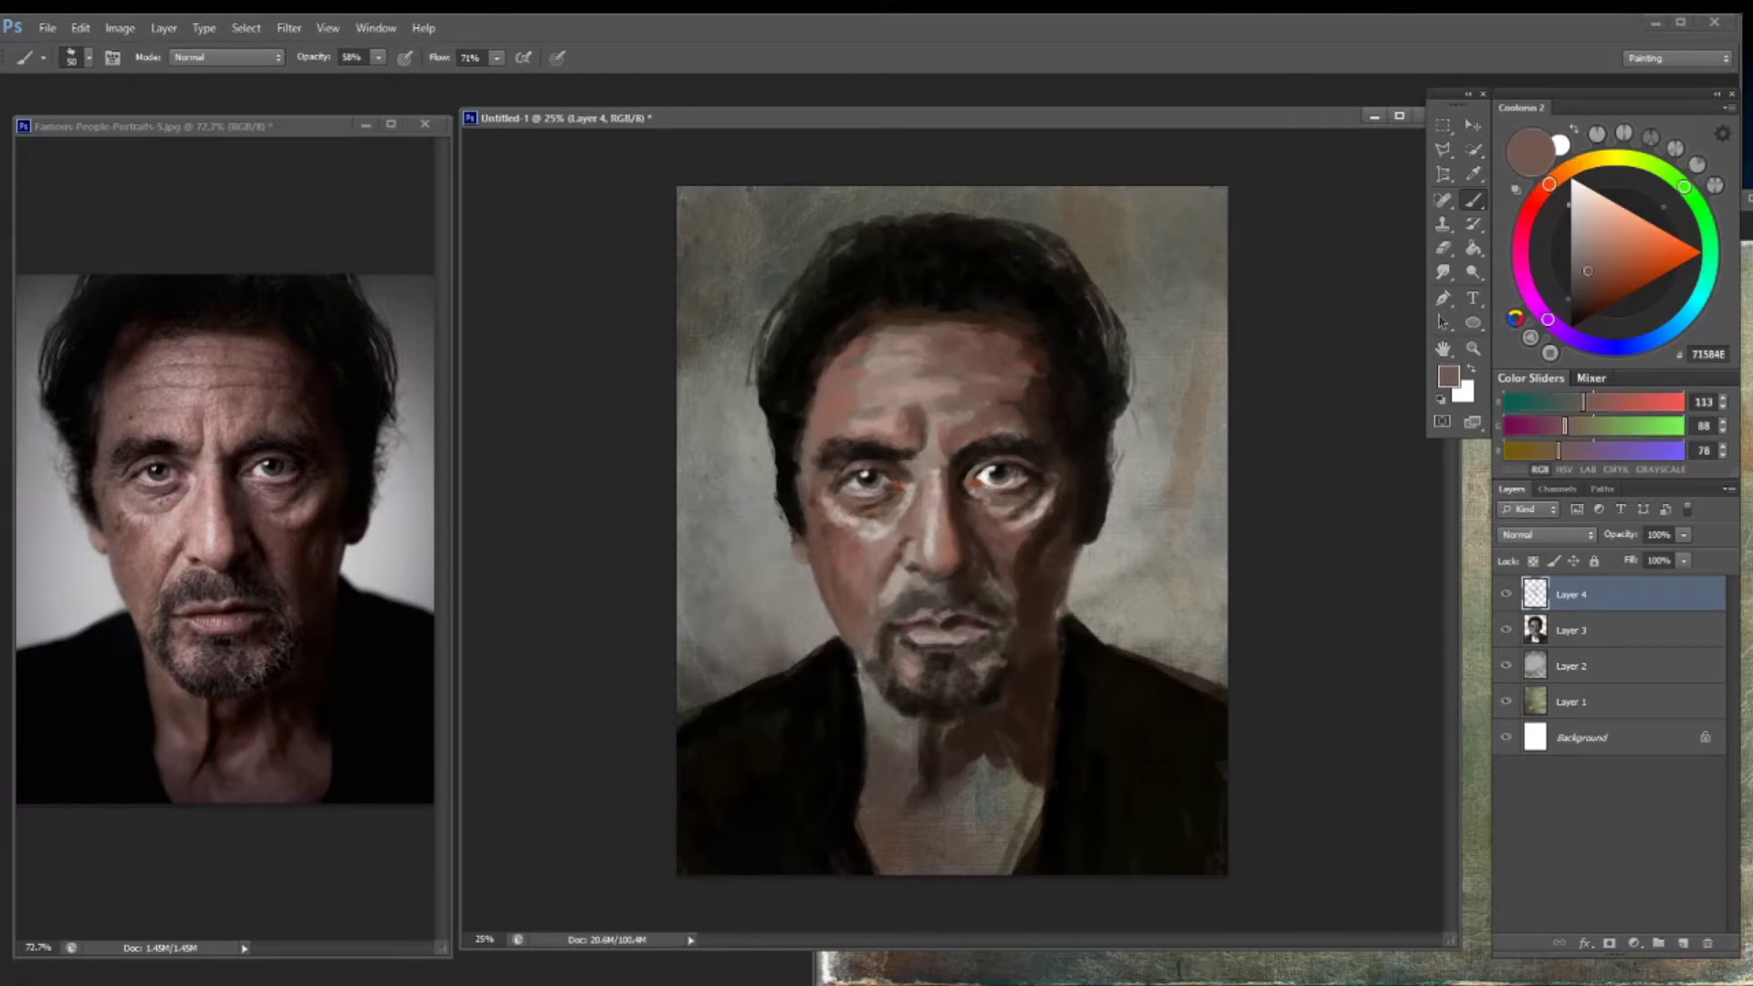
alt+click(863, 499)
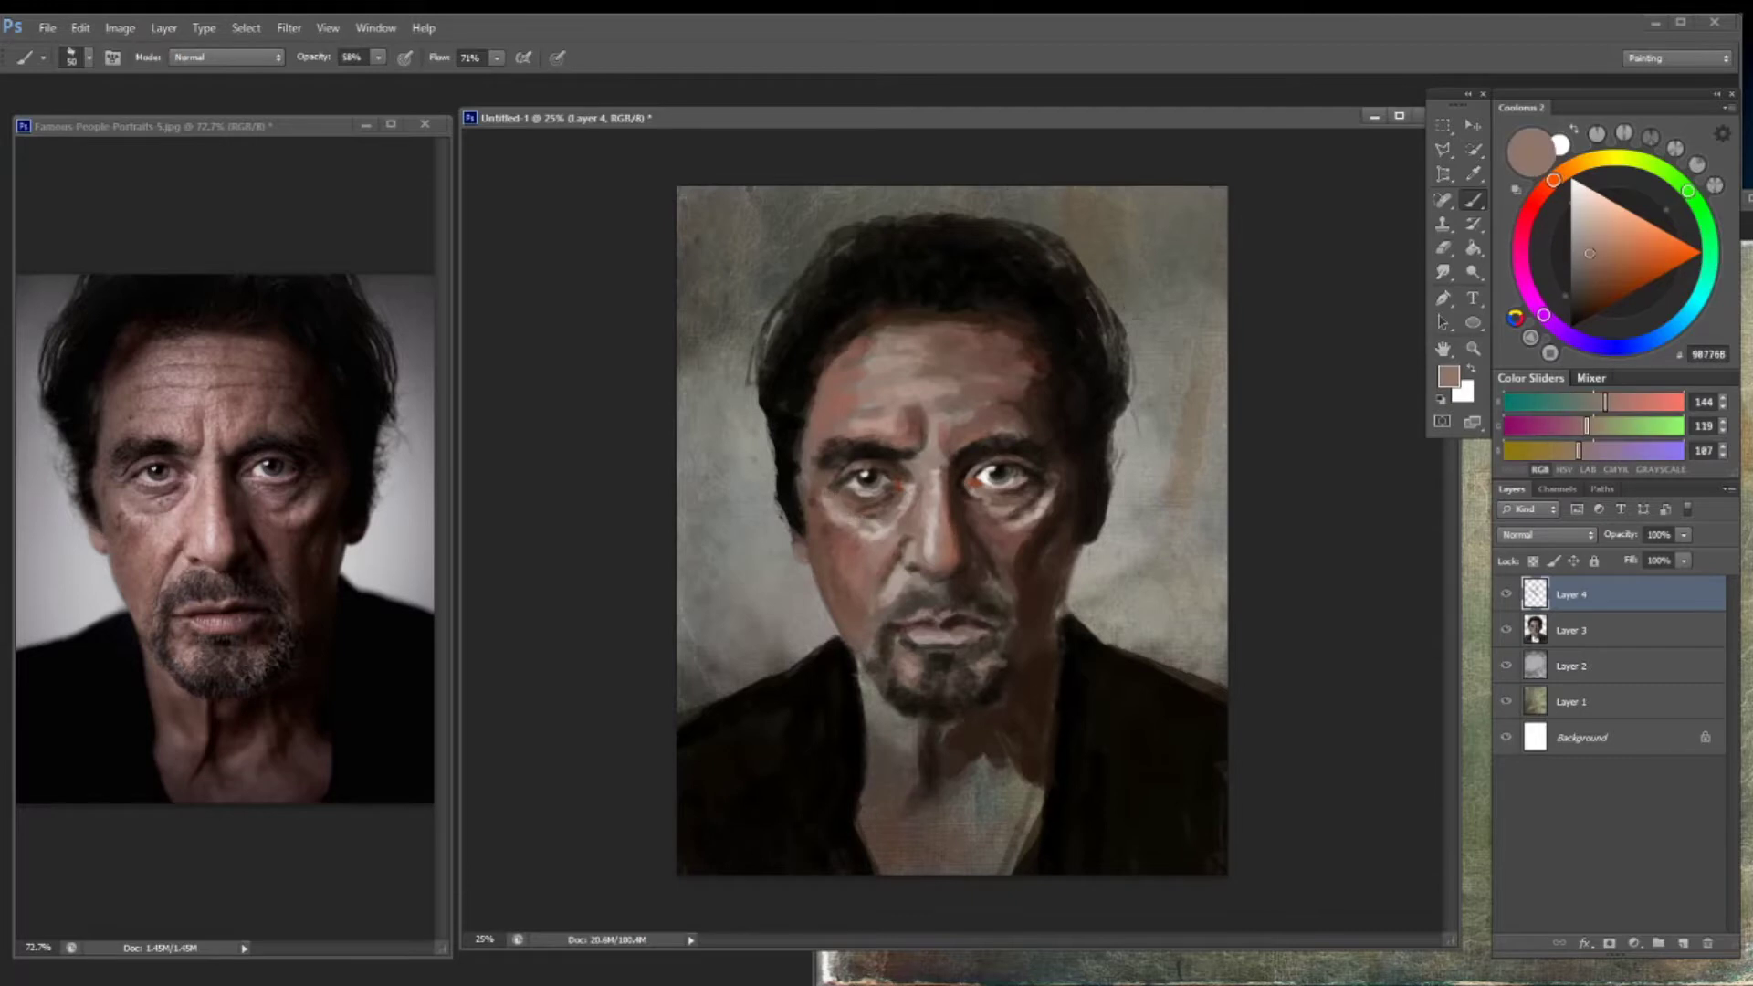
alt+click(849, 498)
alt+click(843, 526)
alt+click(858, 484)
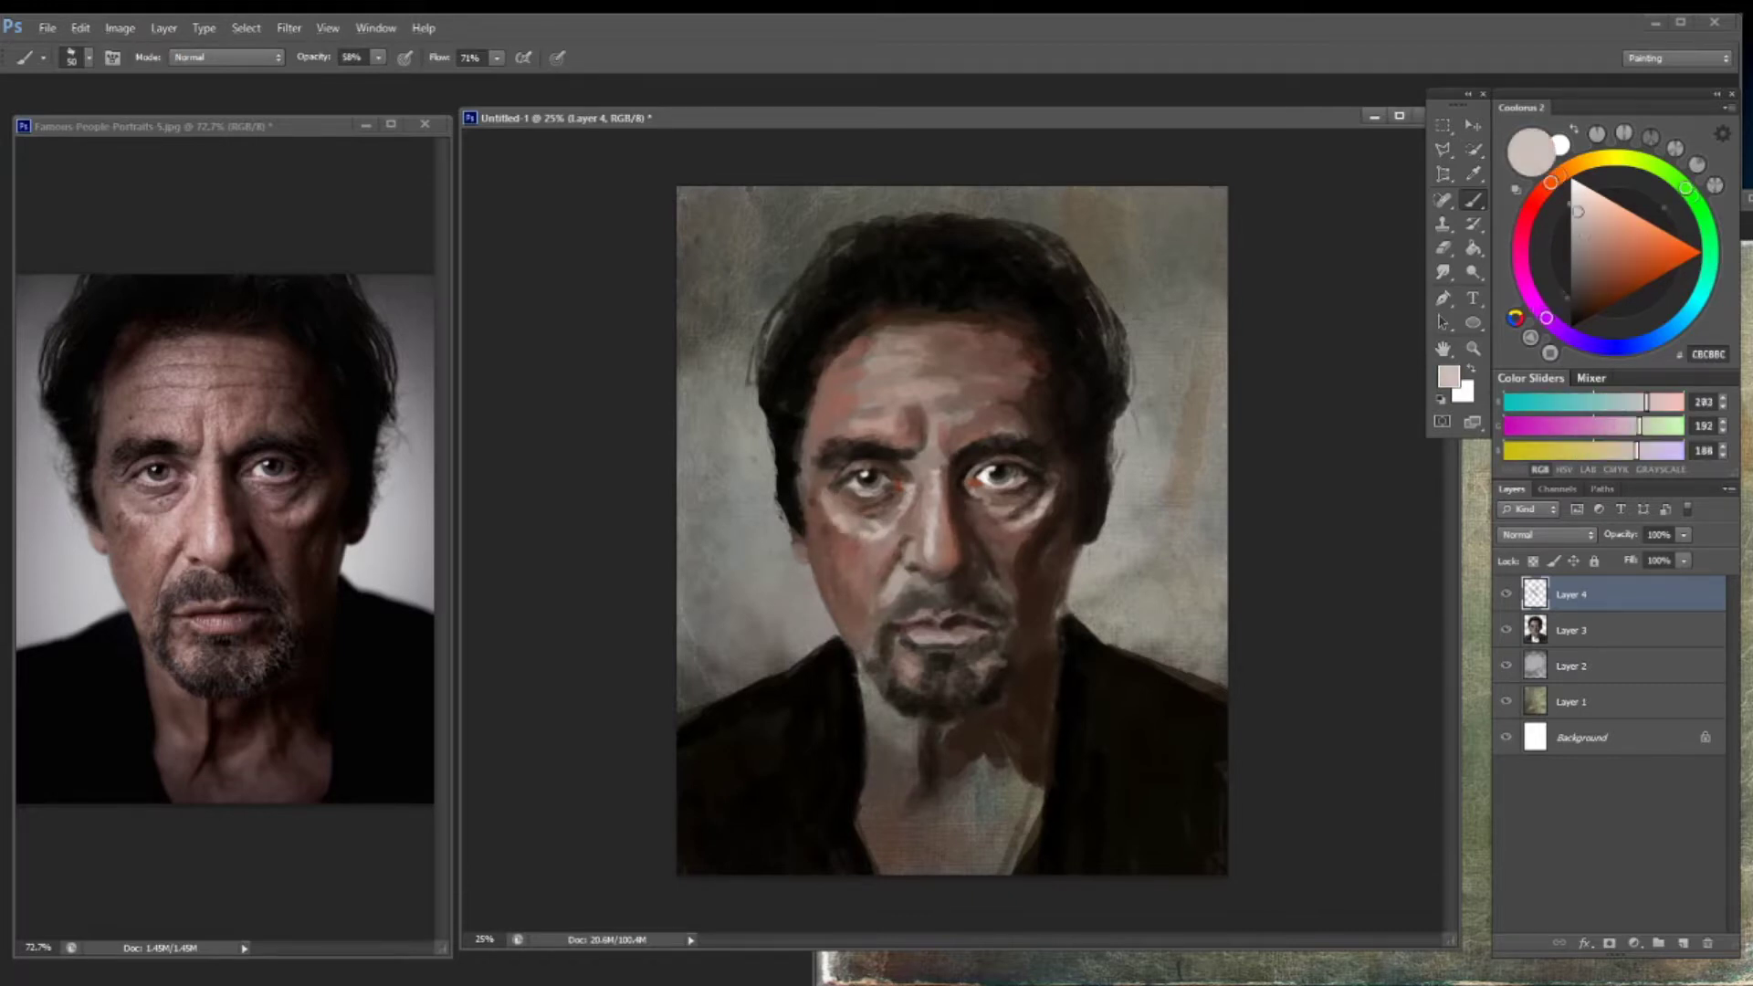
alt+click(867, 534)
alt+click(843, 546)
Refine the highlight along the nose bridge and the side of the nose with sampled light and mid skin tones
alt+click(927, 507)
alt+click(928, 507)
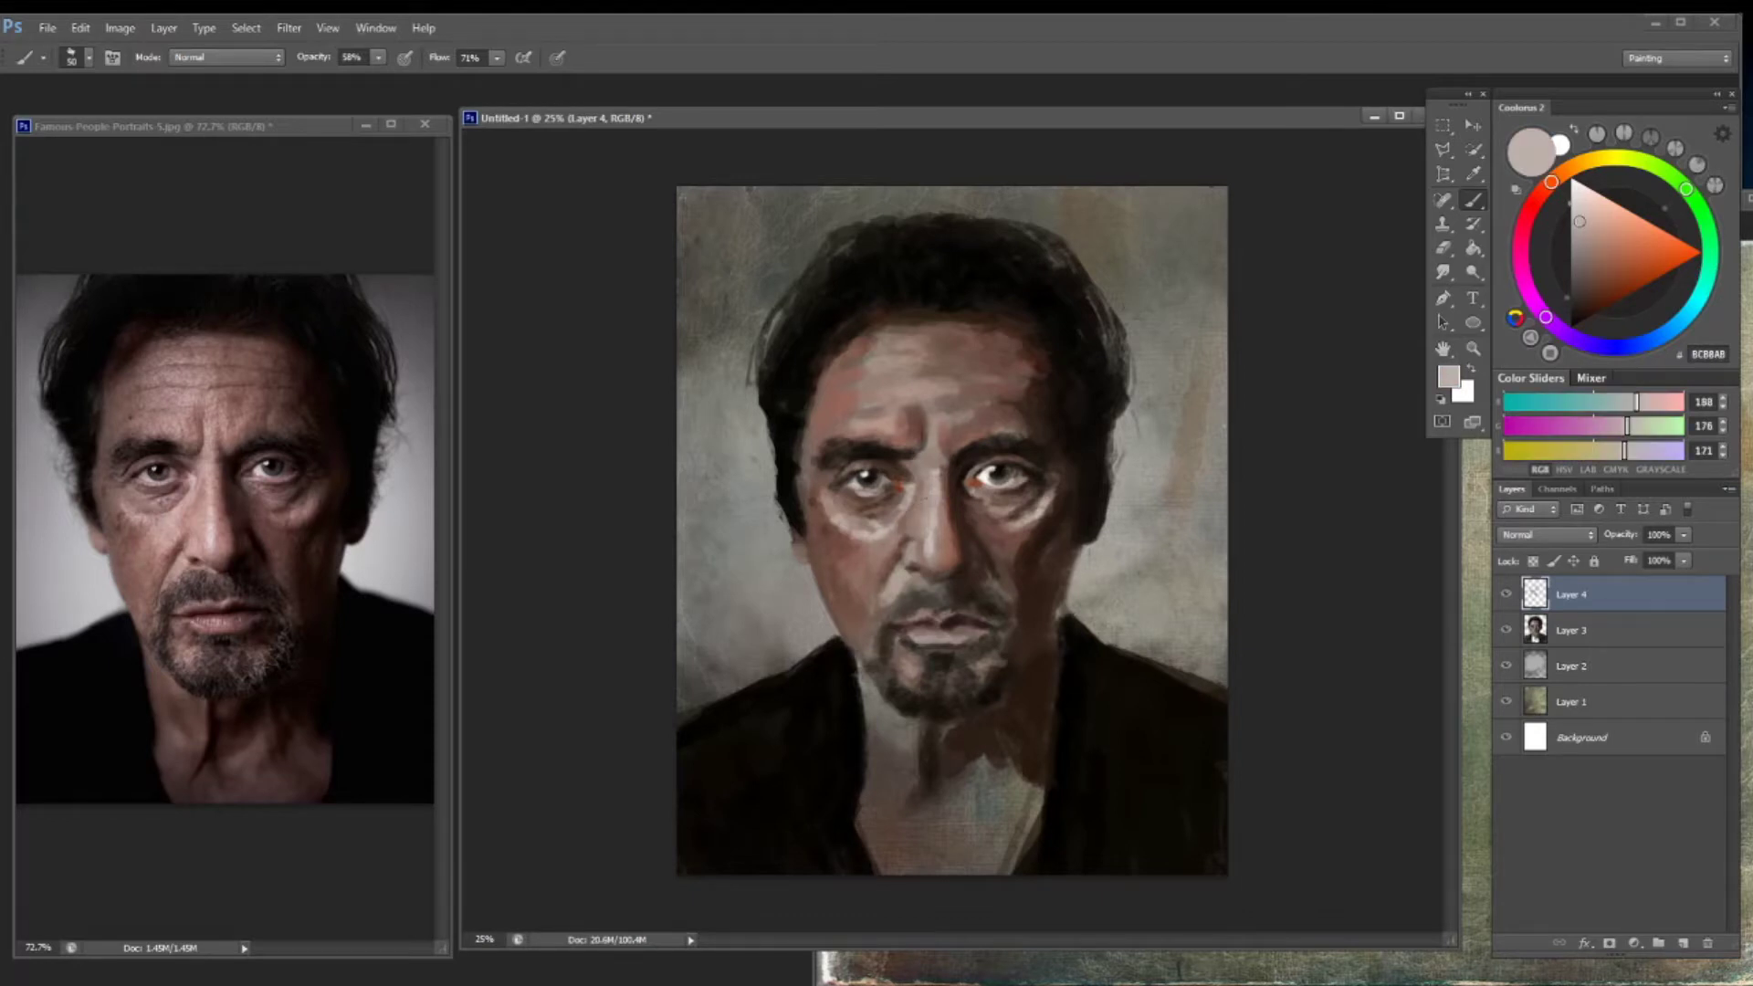
alt+click(915, 514)
alt+click(915, 513)
alt+click(960, 552)
Darken the moustache and the goatee's lit side with sampled dark brown and near-black
alt+click(954, 587)
alt+click(954, 587)
alt+click(957, 597)
mouse_move(914, 606)
mouse_down()
mouse_move(955, 605)
mouse_move(880, 628)
mouse_move(878, 680)
mouse_up()
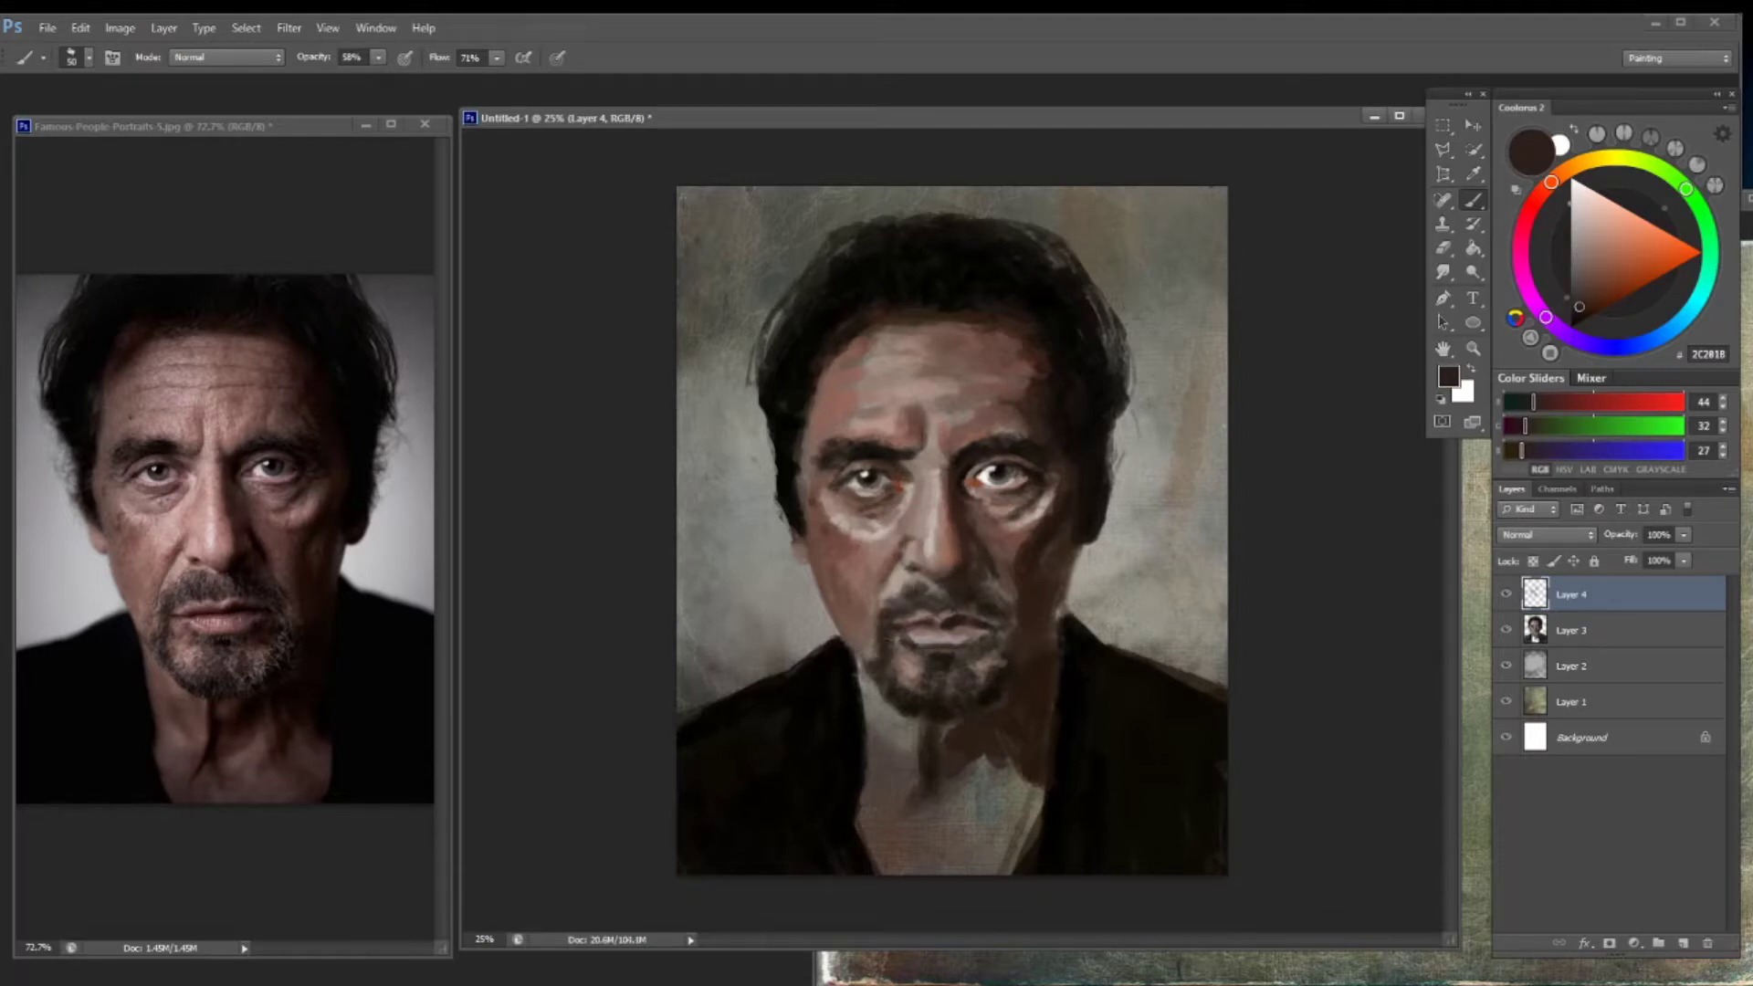
alt+click(990, 585)
alt+click(970, 592)
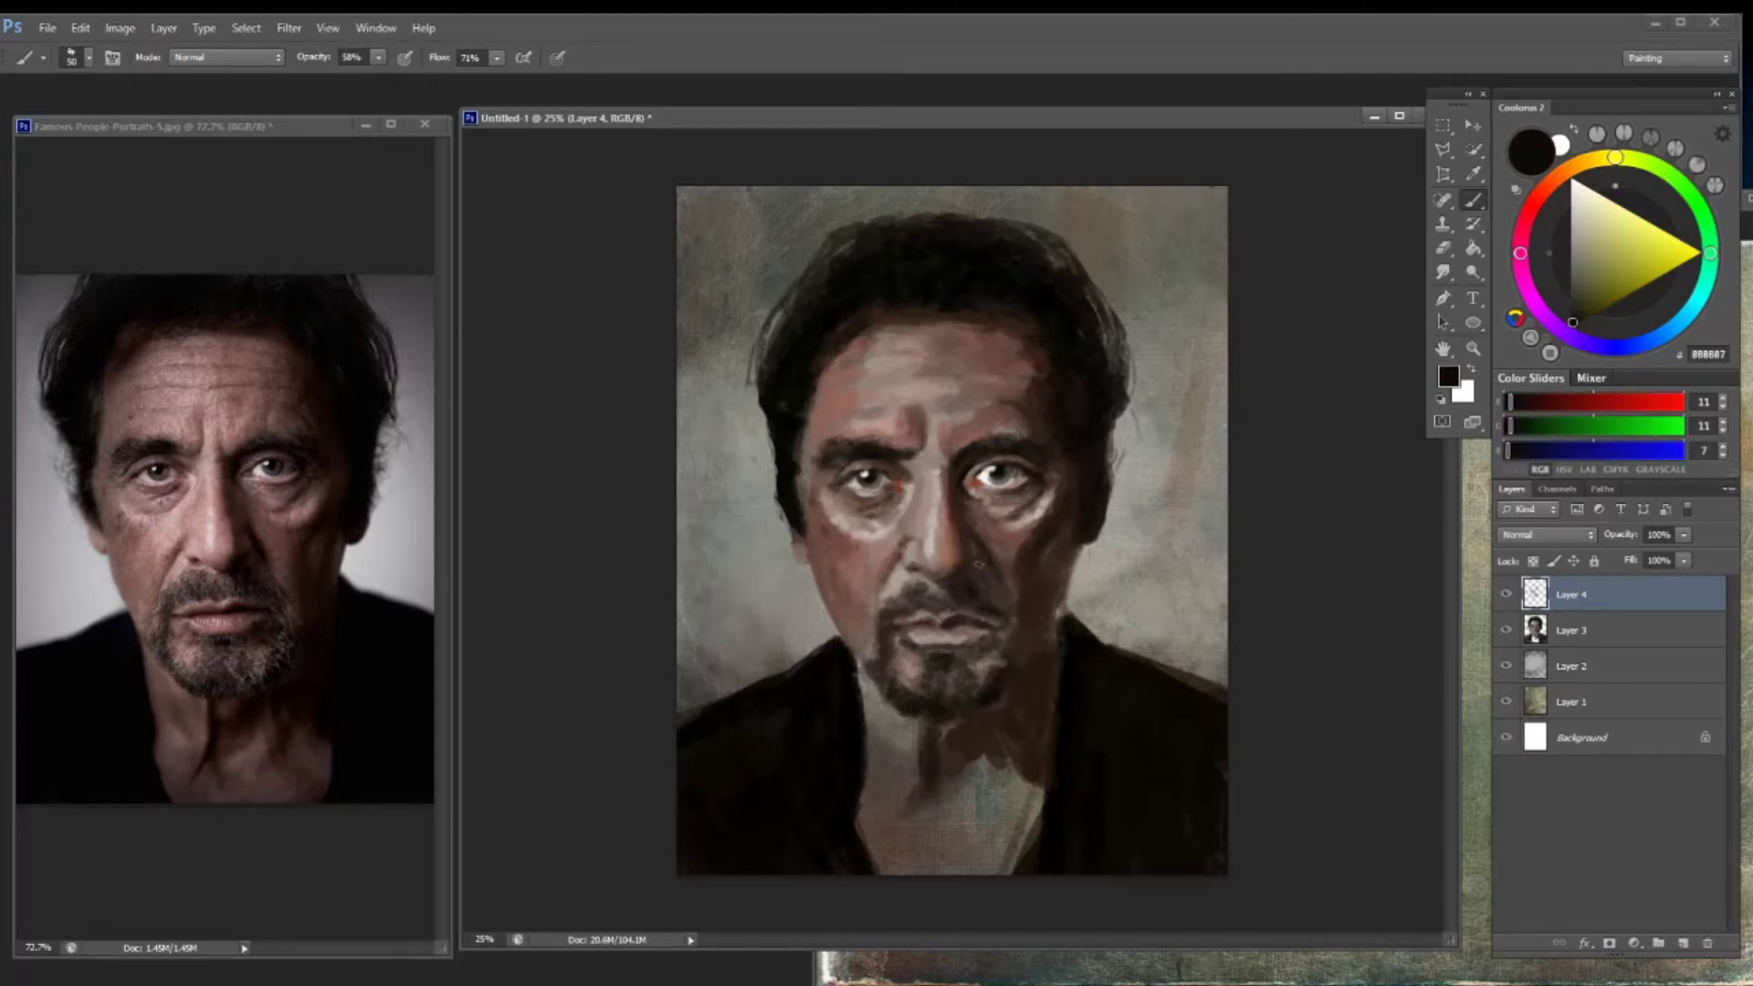
Shade the cheek, jaw and nose edge on the shadowed side with sampled dark browns and a mid skin tone
alt+click(1015, 546)
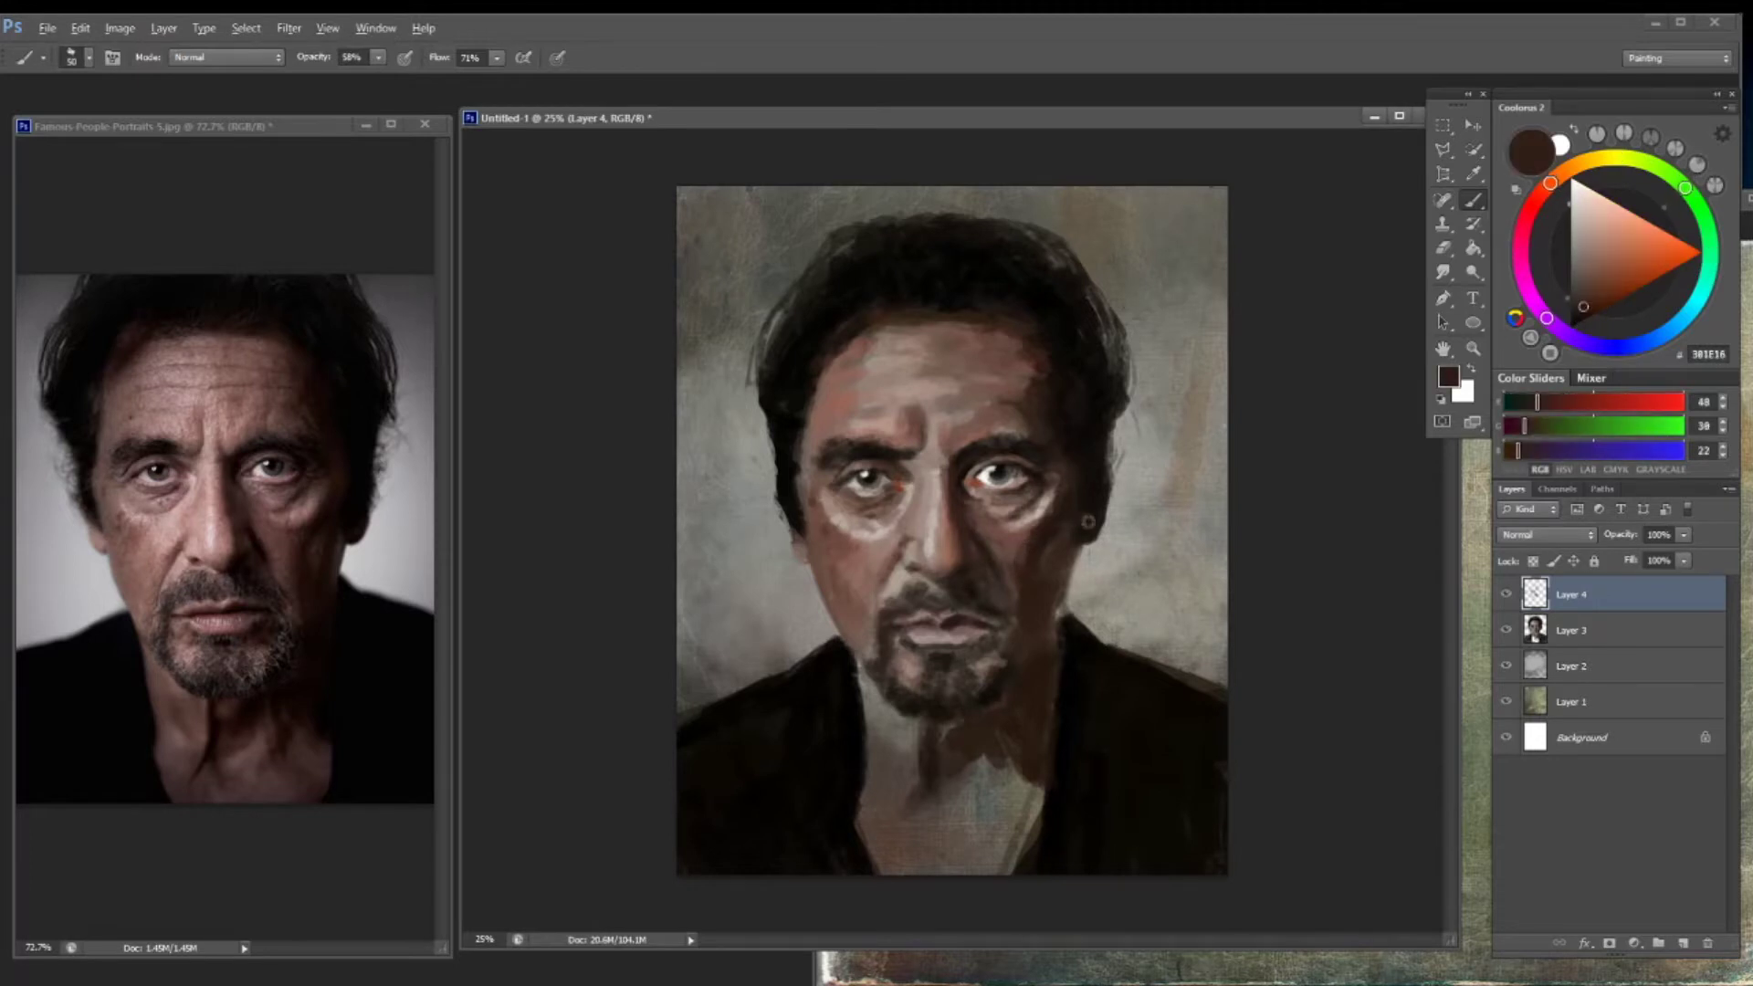
alt+click(1085, 522)
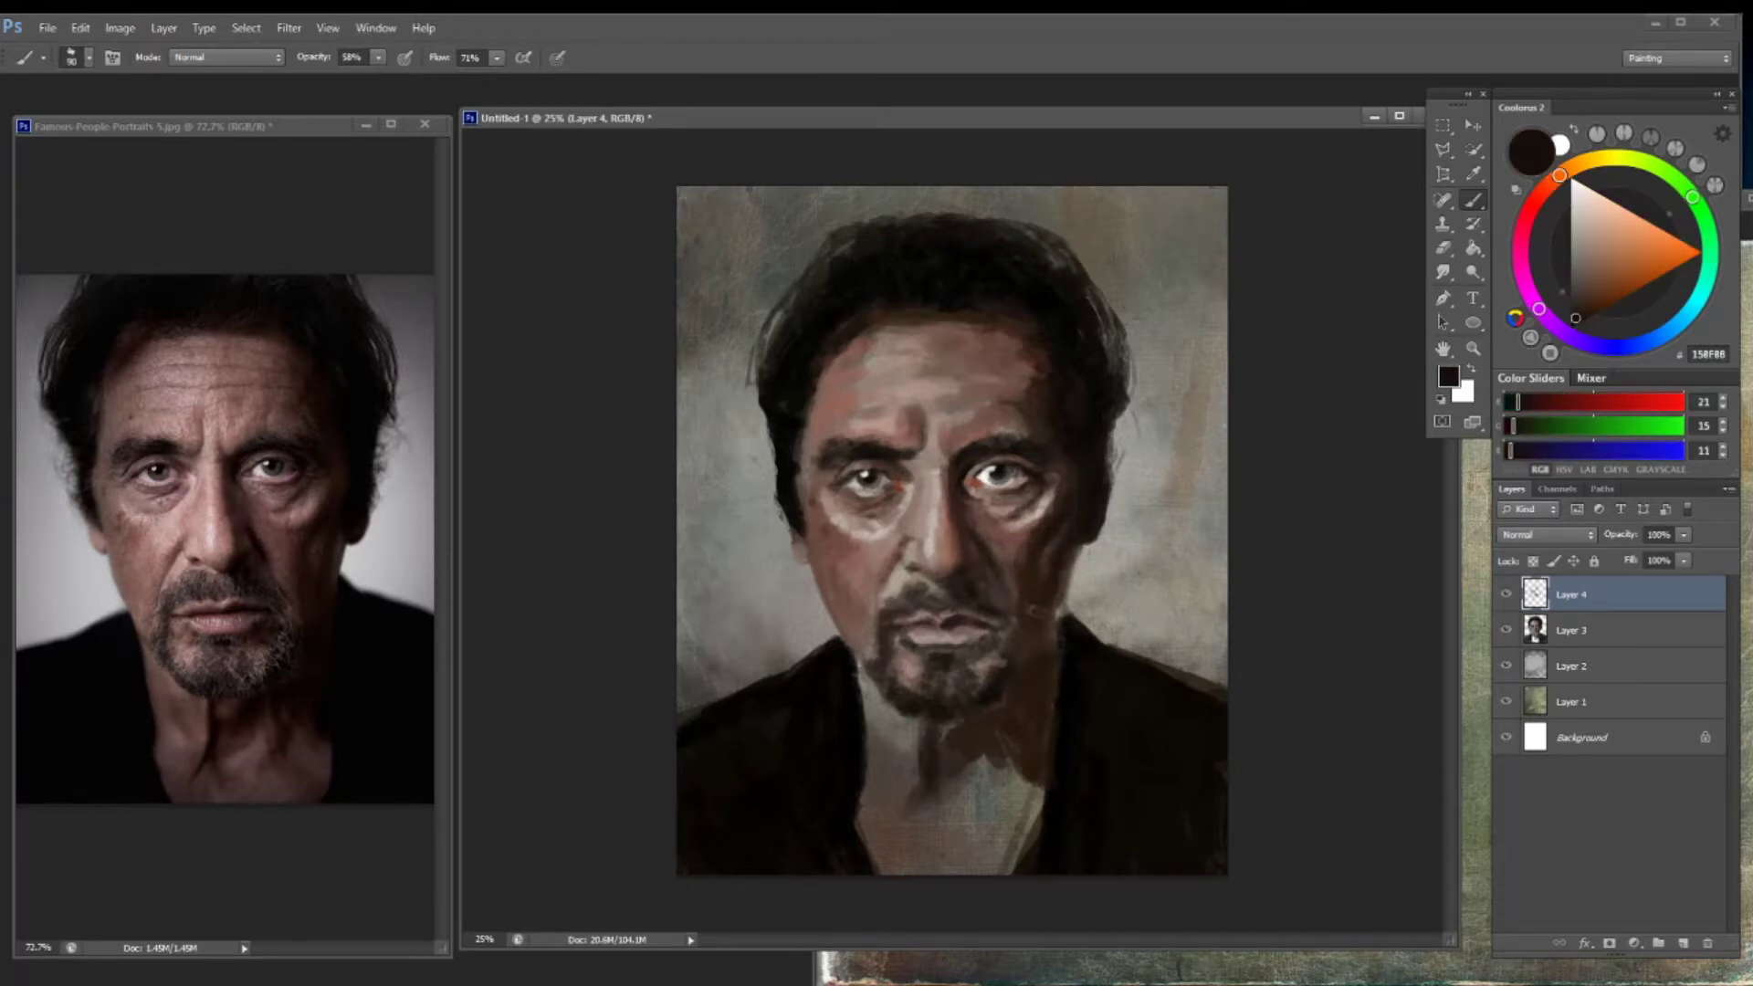
alt+click(1022, 625)
alt+click(972, 541)
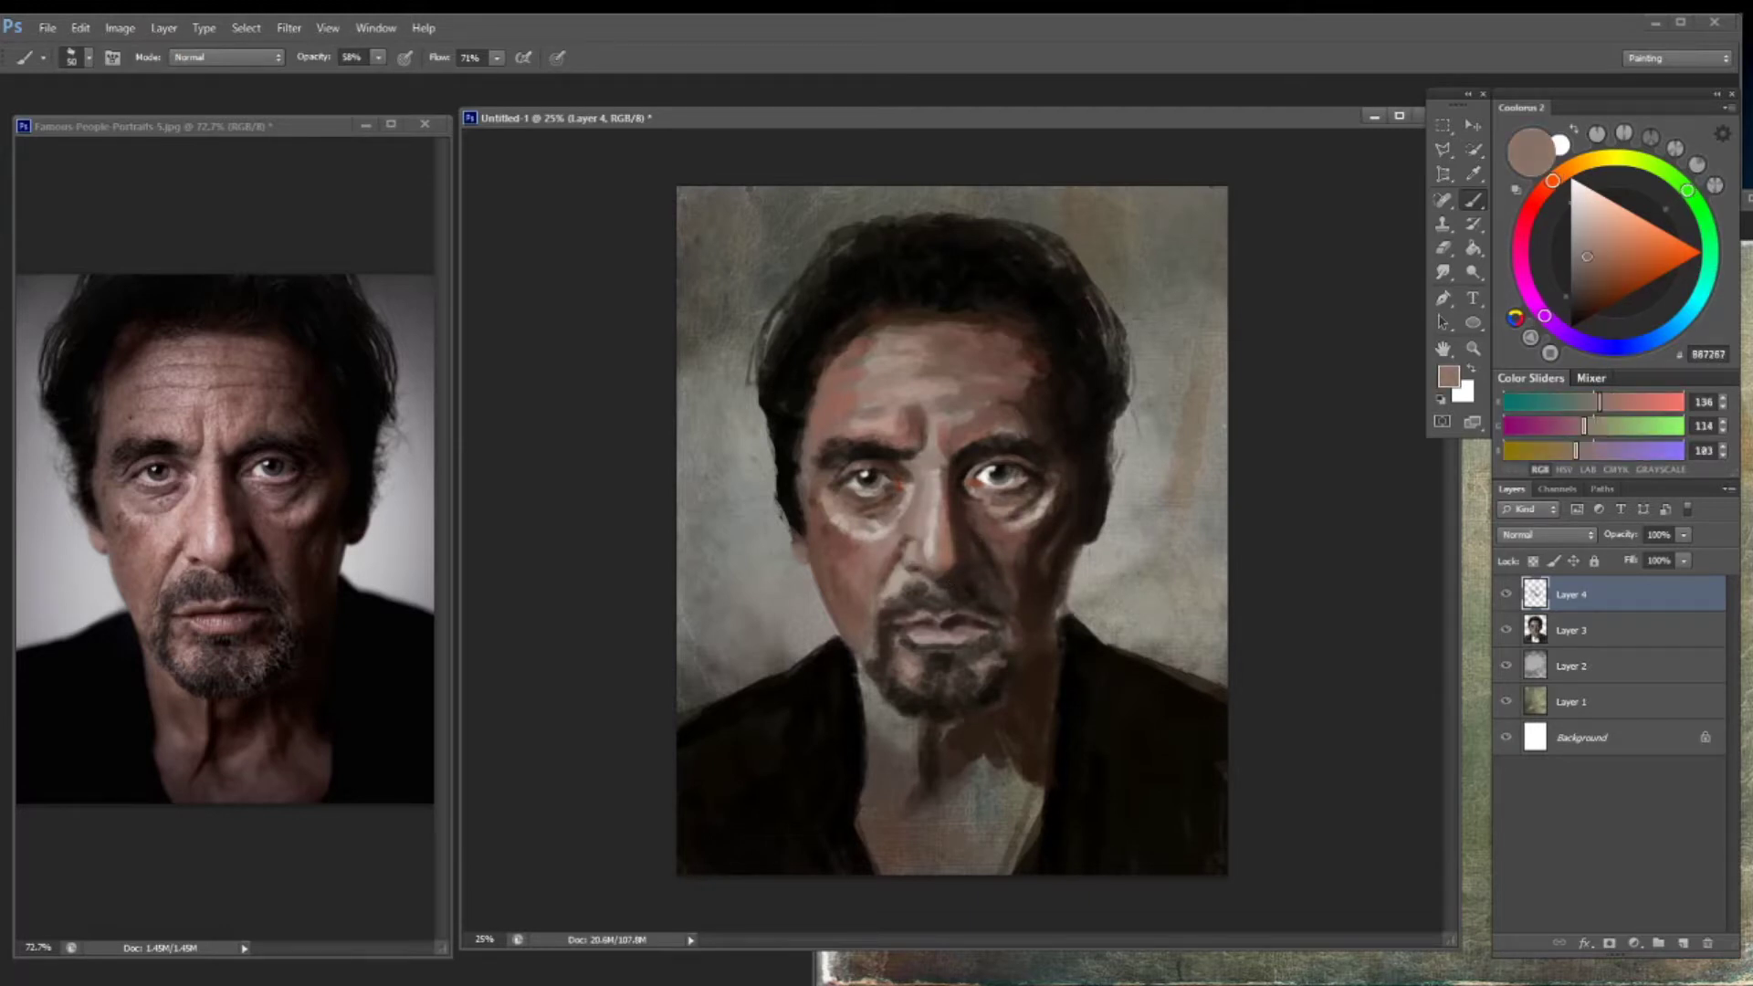
Touch up the lower lip, brow and forehead with sampled skin tones, and flip both images back to their original orientation
alt+click(958, 639)
alt+click(913, 429)
alt+click(849, 384)
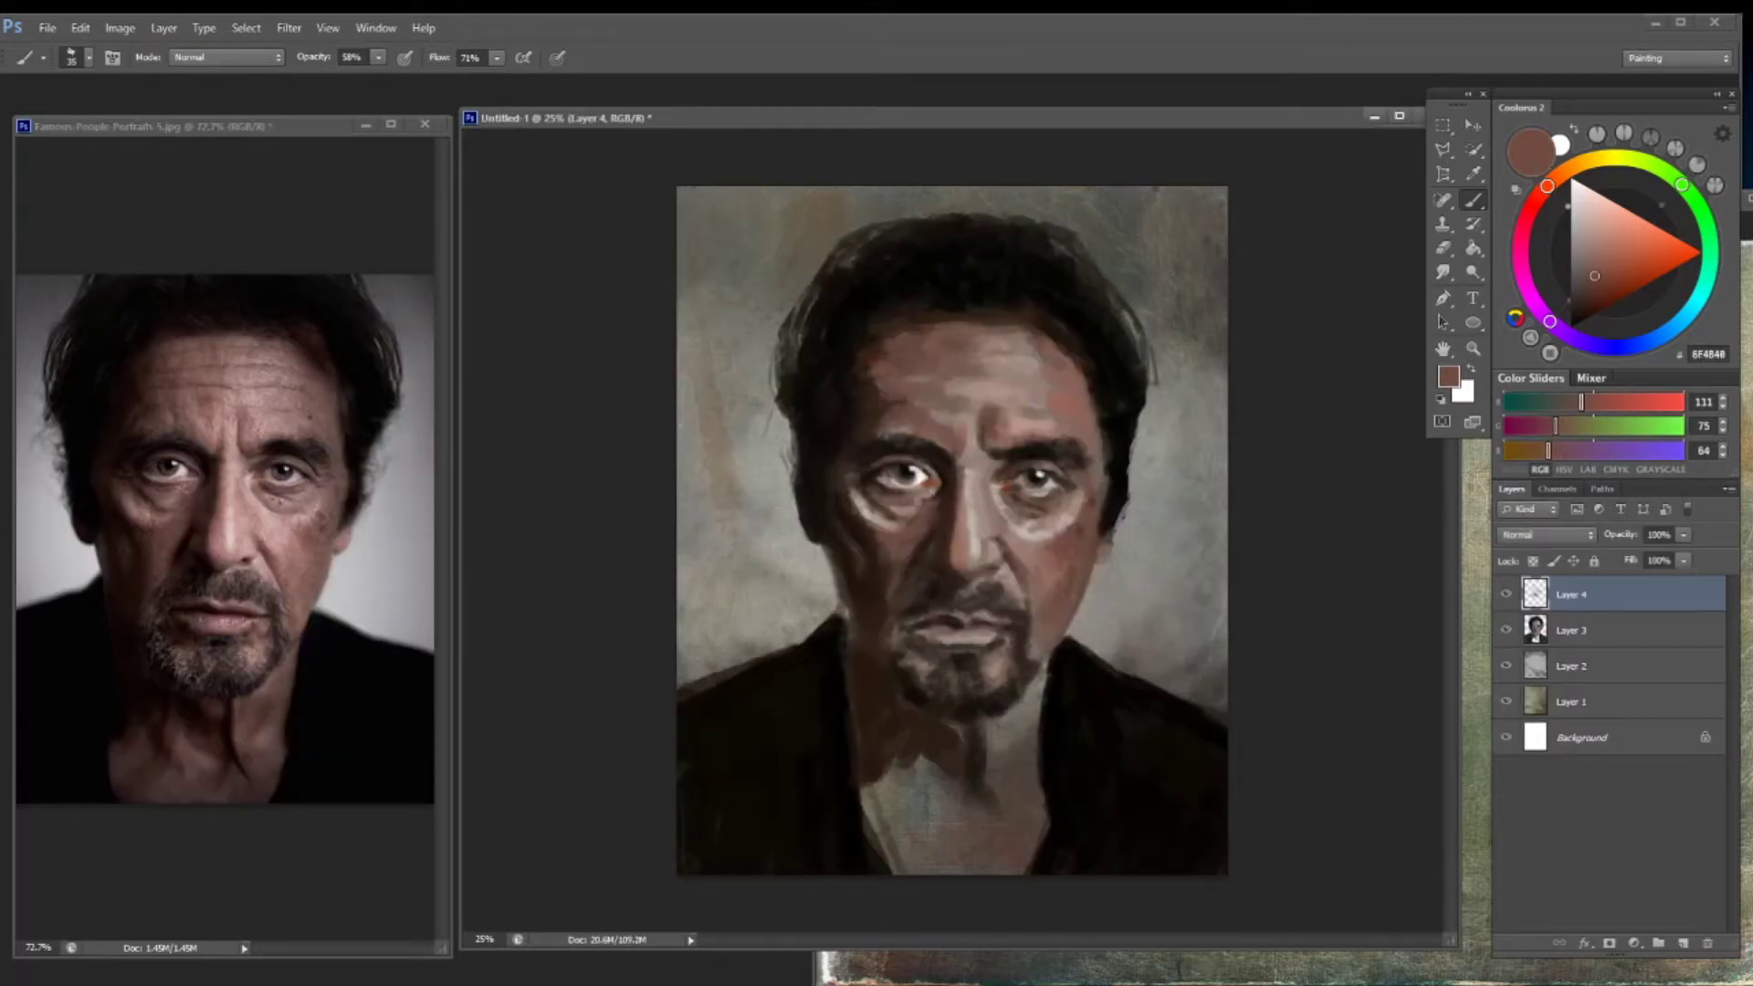
Add a new layer and cover the background beside the lit cheek and shoulder with light gray, enlarging the brush to 250
click(1683, 943)
mouse_move(1086, 634)
mouse_down()
mouse_move(1100, 575)
mouse_move(1137, 653)
mouse_move(1205, 685)
mouse_move(1187, 584)
mouse_move(1132, 538)
mouse_move(1177, 366)
mouse_move(1215, 666)
mouse_up()
key(bracketright)
key(bracketright)
key(bracketright)
key(bracketright)
key(bracketright)
drag(1195, 456, 1187, 548)
mouse_move(1210, 630)
mouse_down()
mouse_move(1132, 566)
mouse_move(1195, 694)
mouse_up()
key(bracketright)
key(bracketright)
mouse_move(1087, 611)
mouse_down()
mouse_move(1237, 712)
mouse_move(1168, 644)
mouse_up()
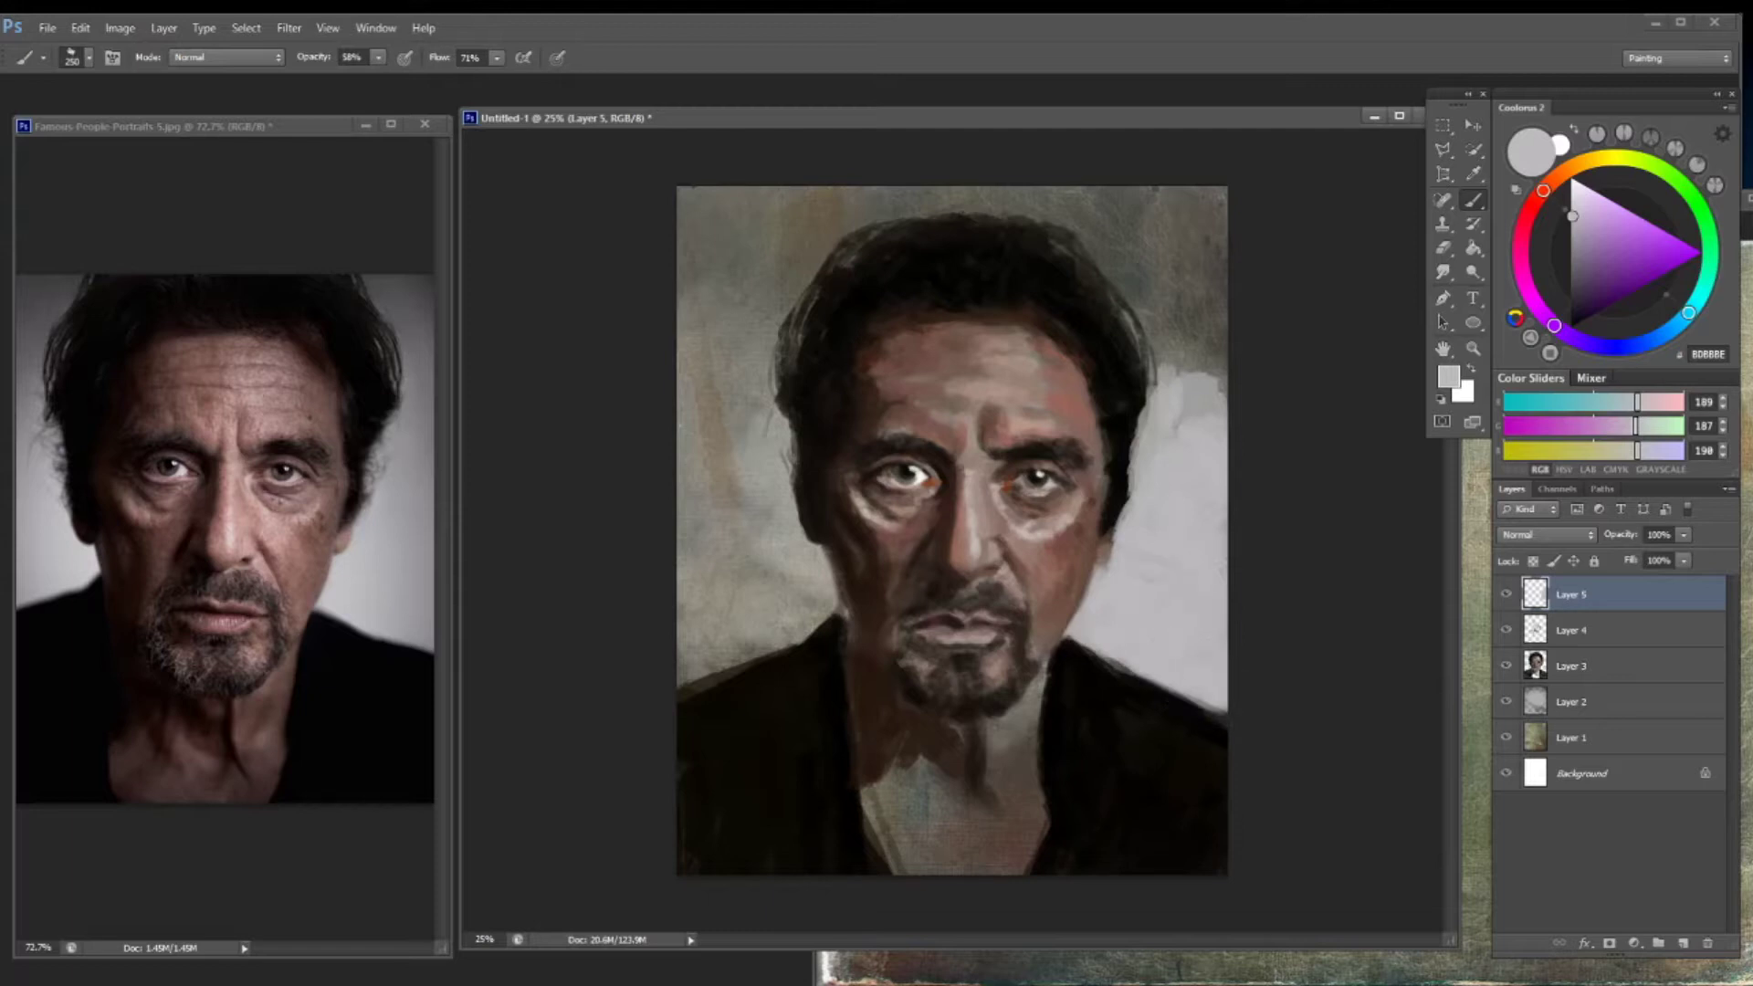
Paint the background above the head with sampled darker grays, blending toward the light gray beside the lit cheek
alt+click(1186, 393)
drag(1242, 219, 1137, 196)
alt+click(1146, 255)
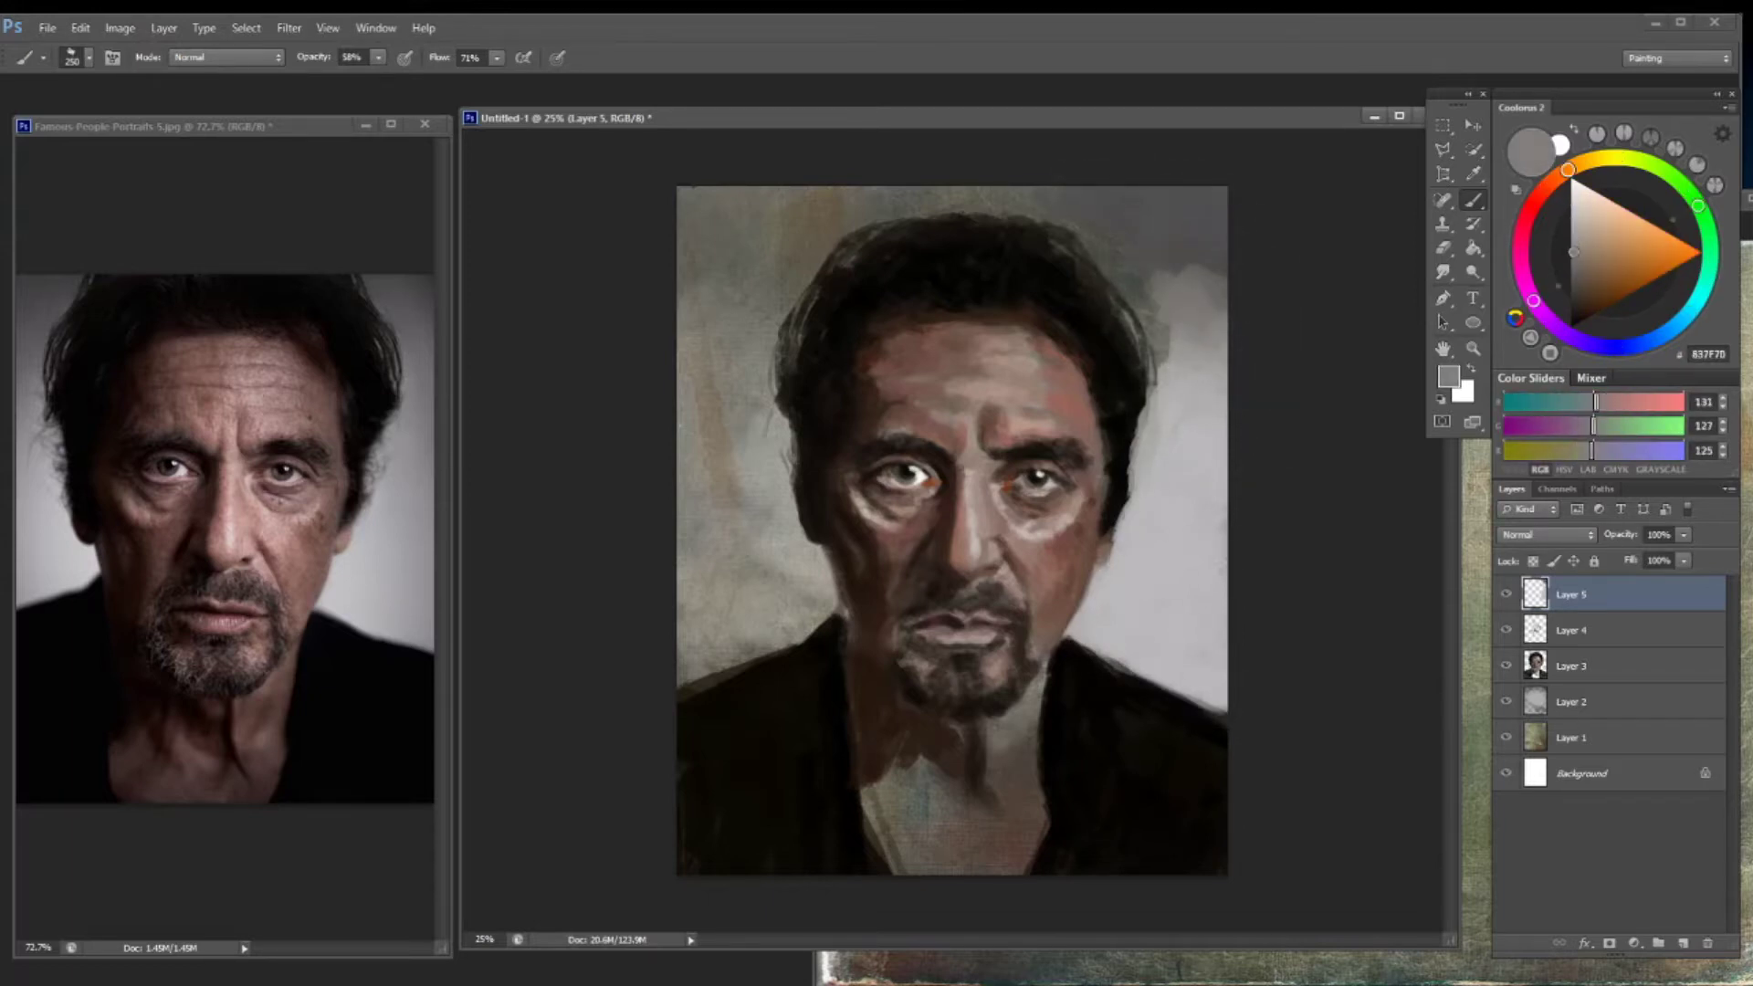
alt+click(1165, 188)
mouse_move(776, 206)
mouse_down()
mouse_move(730, 247)
mouse_move(890, 178)
mouse_move(950, 196)
mouse_move(822, 274)
mouse_move(1059, 233)
mouse_up()
Cover the background on the shadowed side with light gray above the shoulder and darker gray around the hair
alt+click(1100, 617)
mouse_move(812, 561)
mouse_down()
mouse_move(712, 676)
mouse_move(831, 584)
mouse_move(703, 438)
mouse_move(694, 657)
mouse_up()
alt+click(913, 265)
mouse_move(721, 420)
mouse_down()
mouse_move(812, 512)
mouse_move(822, 552)
mouse_move(789, 315)
mouse_move(895, 246)
mouse_up()
Strengthen the hair outline on both sides, the brows and the cheek shadow with near-black on Layer 3, using a smaller brush
click(1607, 665)
key(bracketleft)
key(bracketleft)
key(bracketleft)
key(bracketleft)
key(bracketleft)
key(bracketleft)
key(bracketleft)
key(bracketleft)
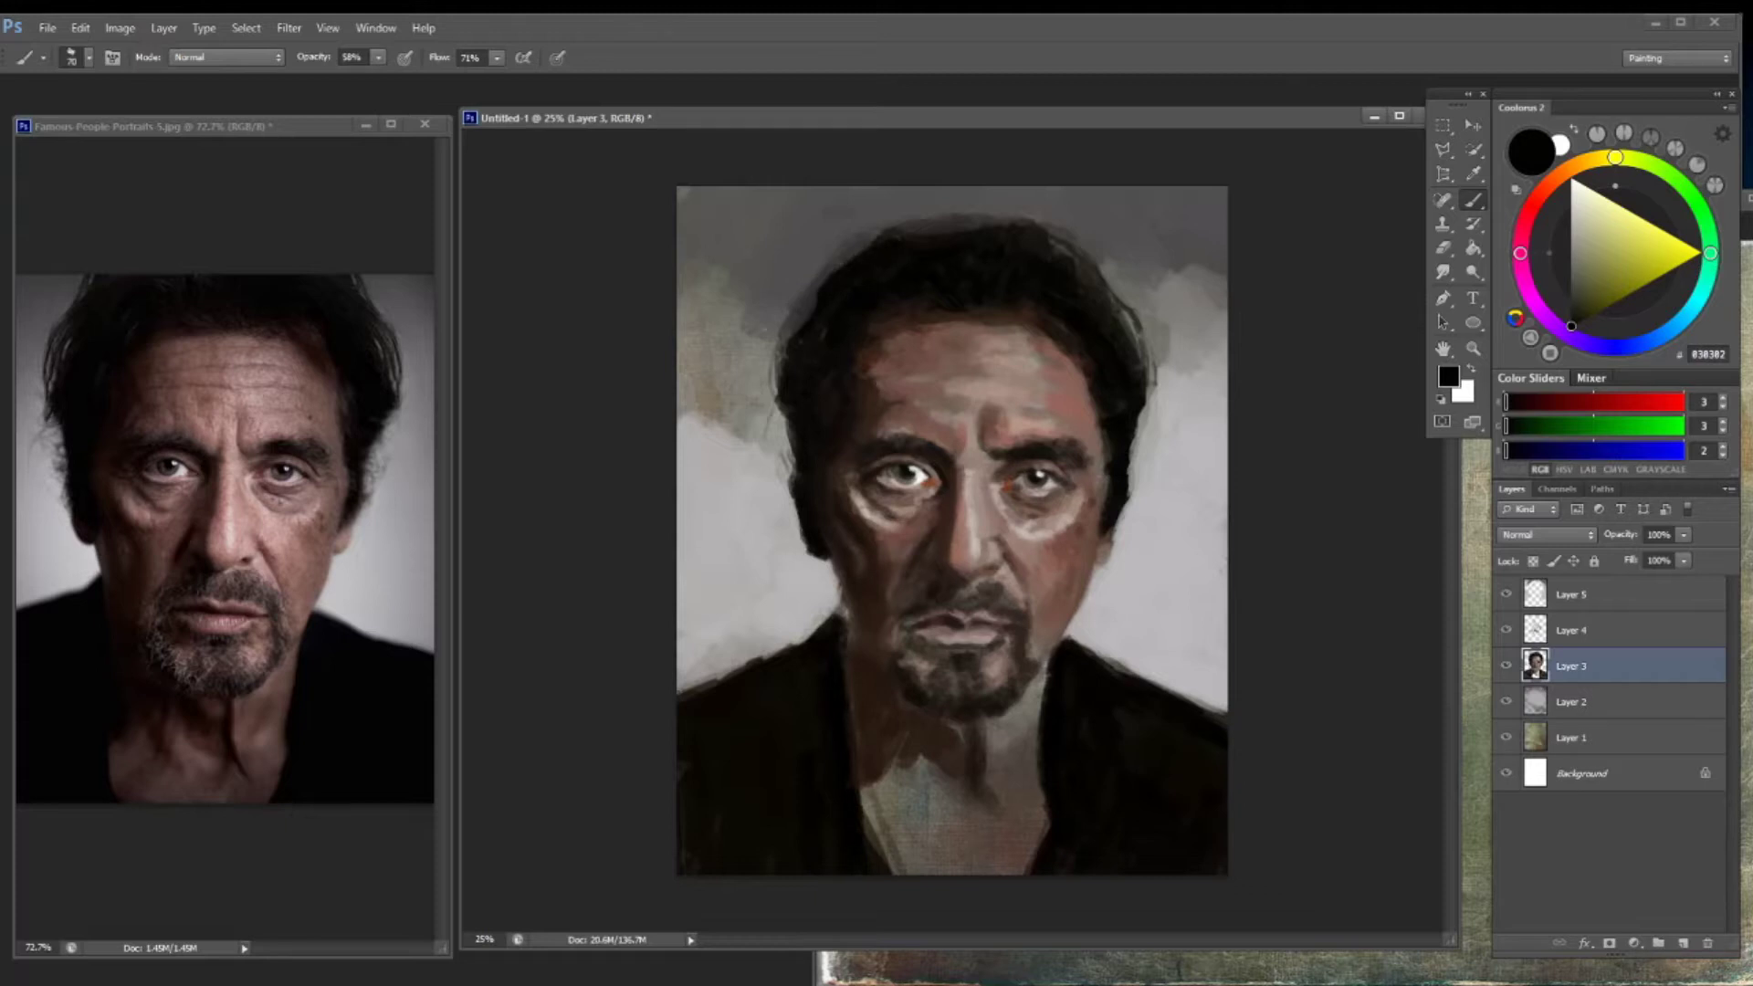
drag(790, 388, 785, 346)
mouse_move(1143, 436)
mouse_down()
mouse_move(1149, 333)
mouse_move(1155, 379)
mouse_up()
drag(1150, 402, 1132, 493)
mouse_move(999, 448)
mouse_down()
mouse_move(1041, 444)
mouse_move(853, 461)
mouse_move(858, 445)
mouse_up()
drag(863, 521, 878, 561)
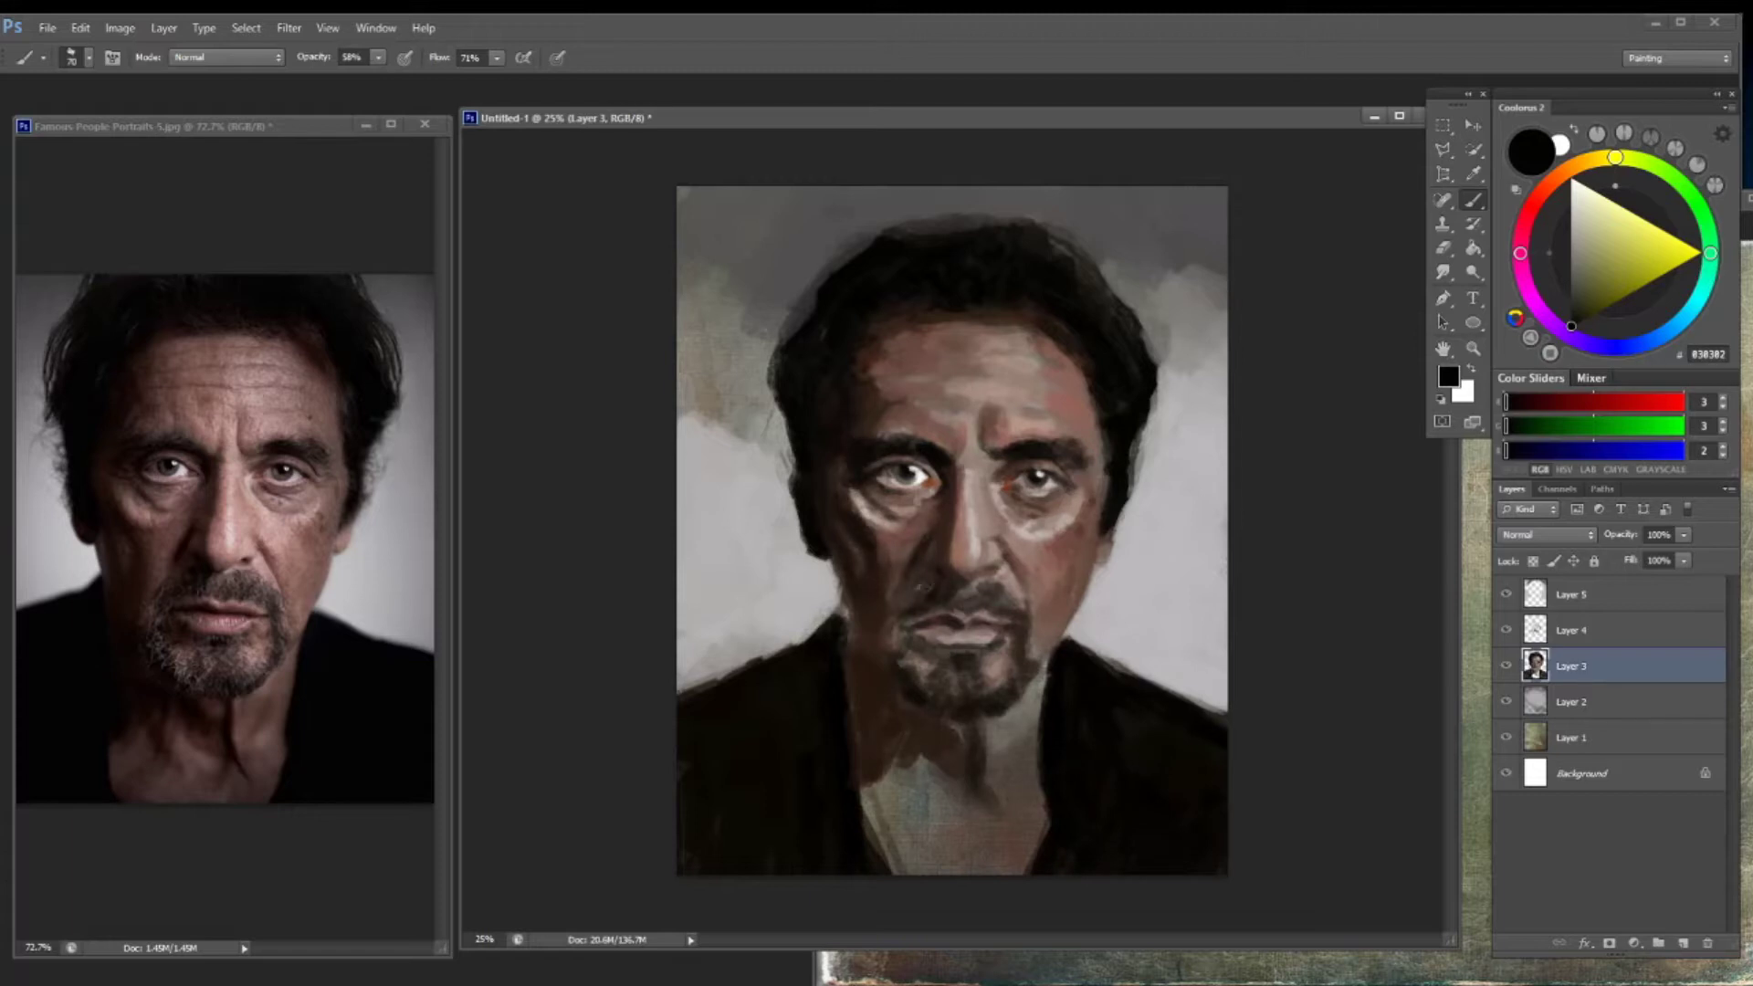
Redefine the lips and the moustache edge with sampled muted reddish brown and near-black
alt+click(1008, 639)
alt+click(1004, 622)
alt+click(1012, 619)
alt+click(979, 628)
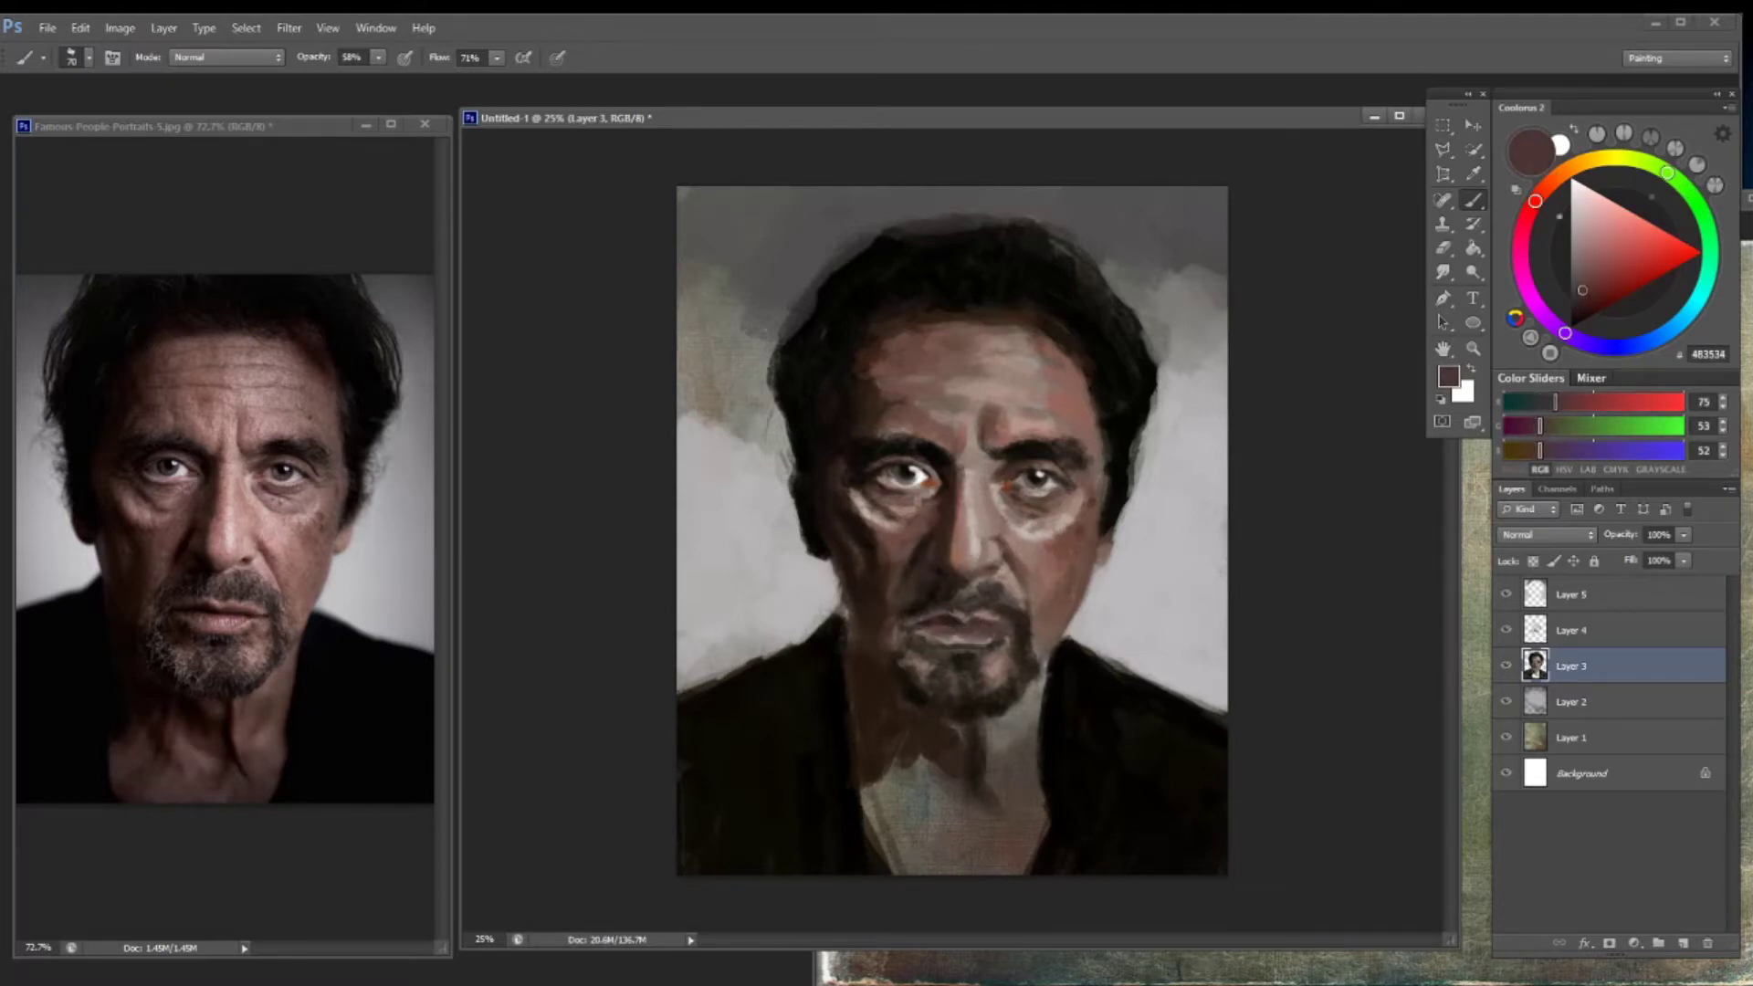
alt+click(965, 620)
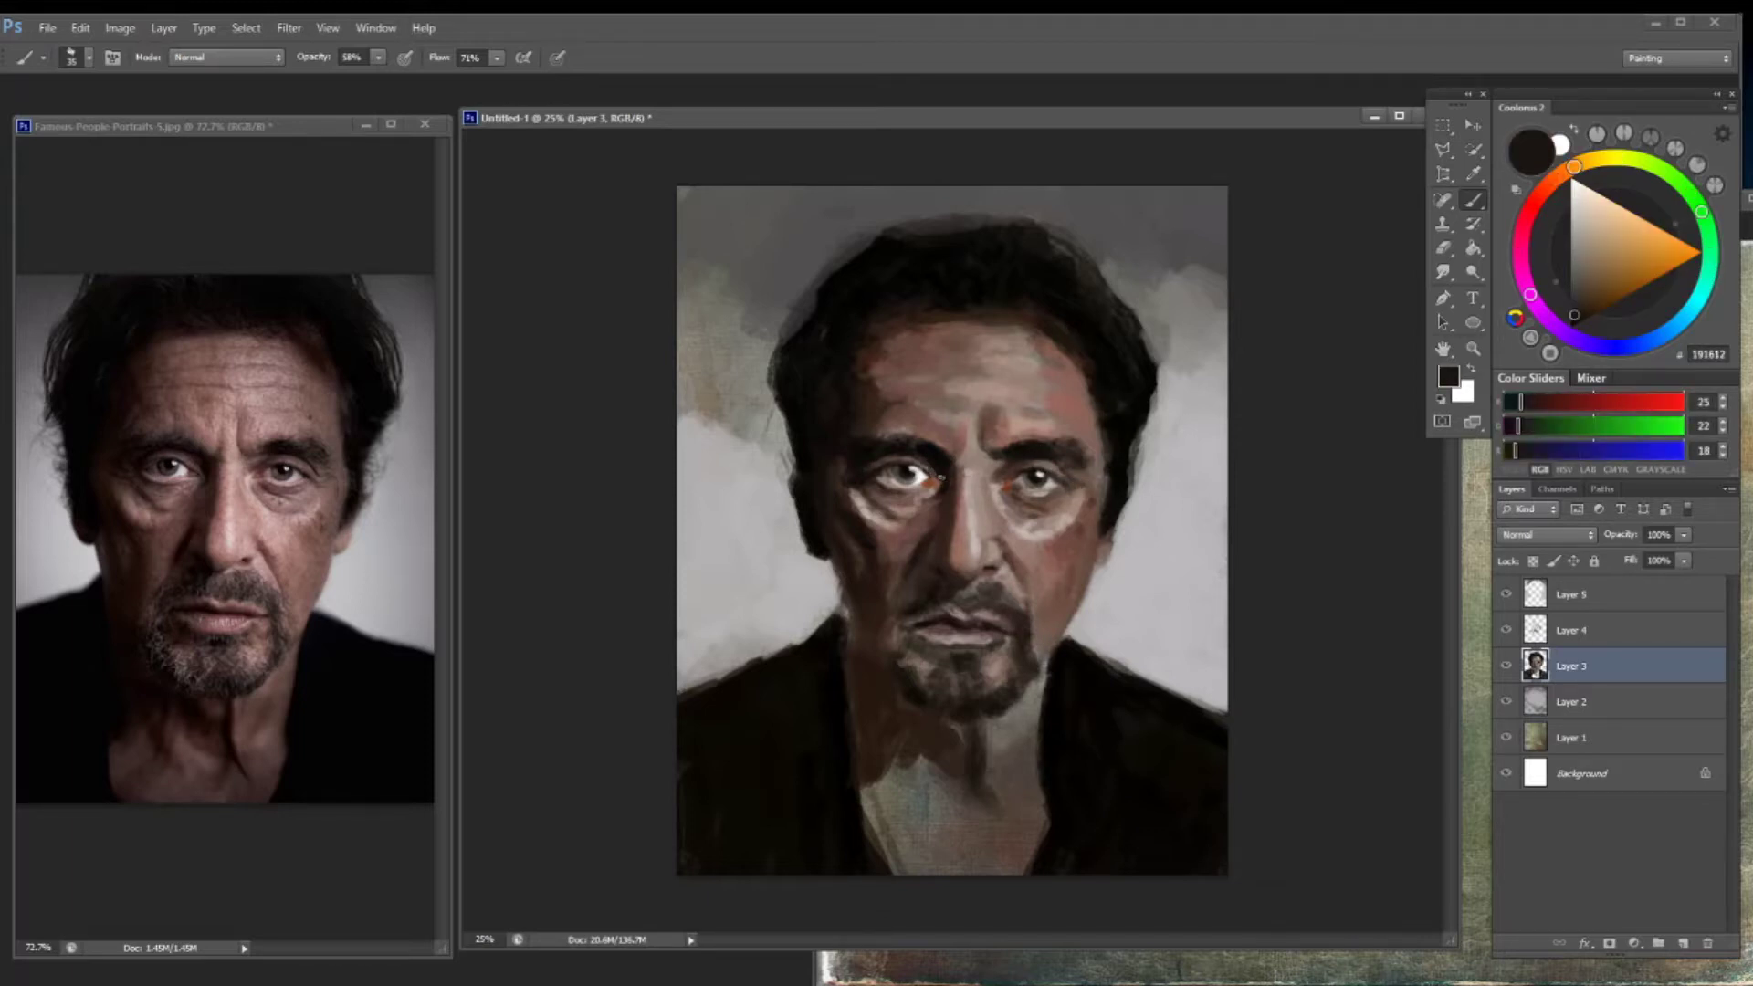
Add a layer above Layer 4 and refine the eyelids and shadows around both eyes with sampled browns and near-black
key(alt+bracketright)
key(ctrl+shift+alt+n)
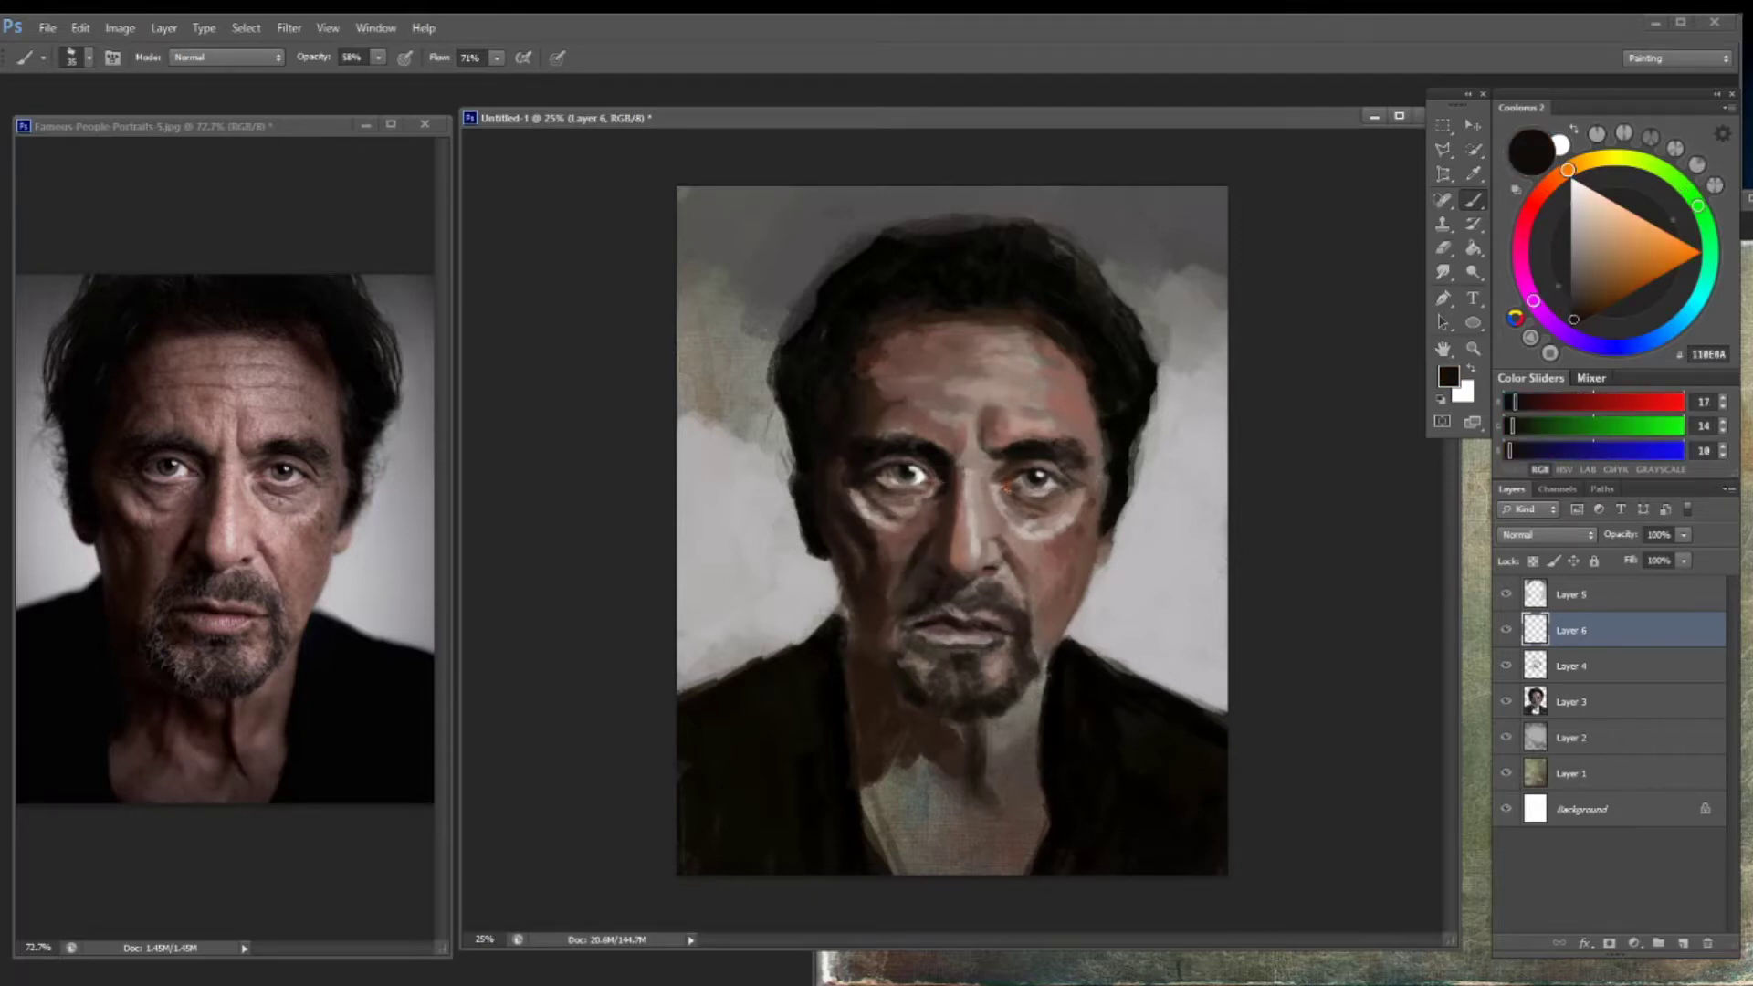
alt+click(1000, 493)
alt+click(1059, 487)
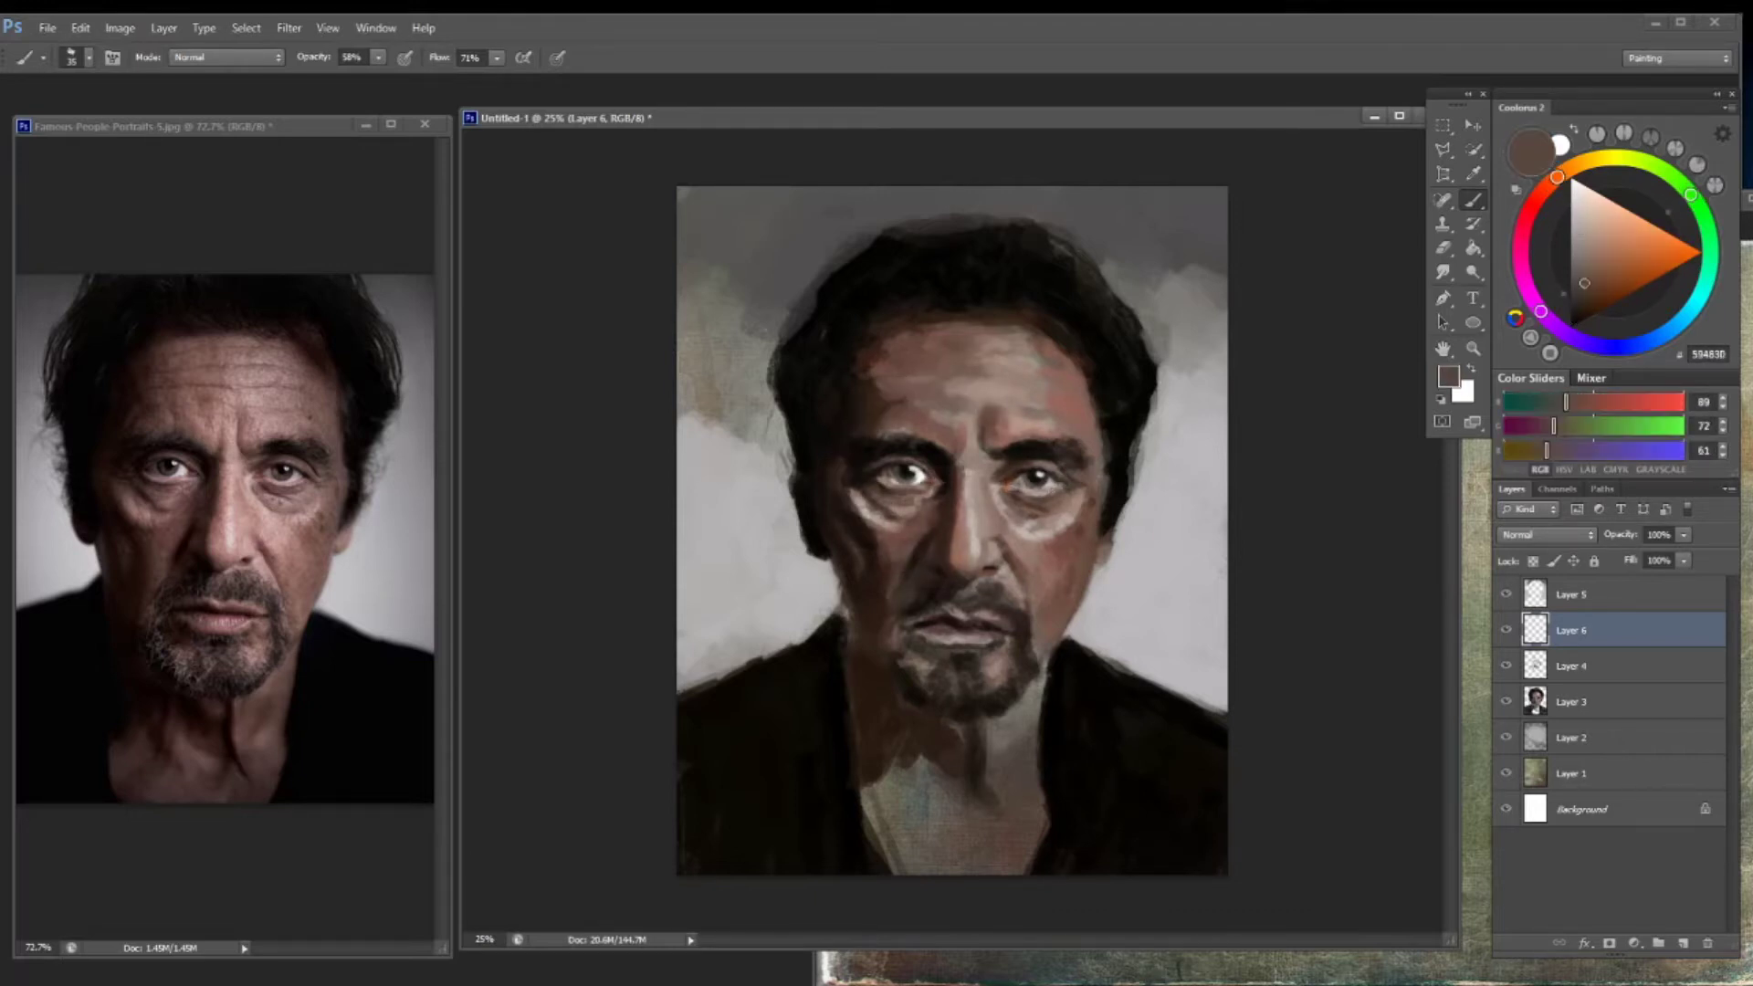
alt+click(868, 475)
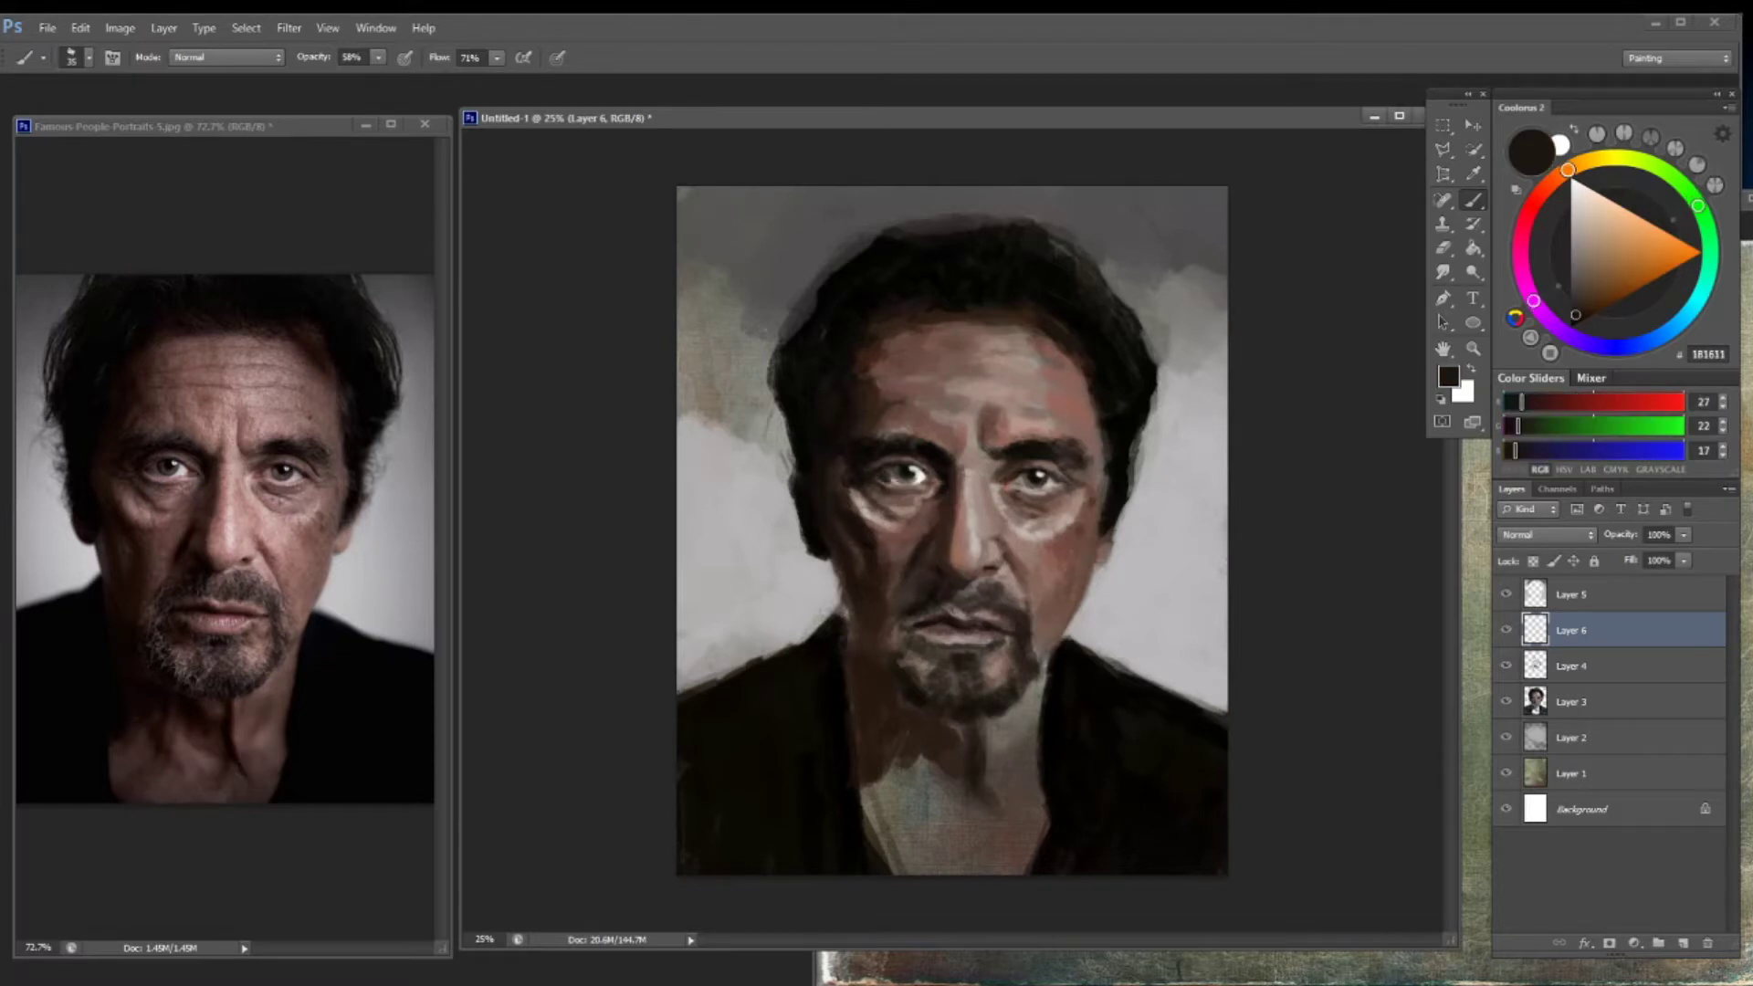
alt+click(1013, 474)
alt+click(889, 468)
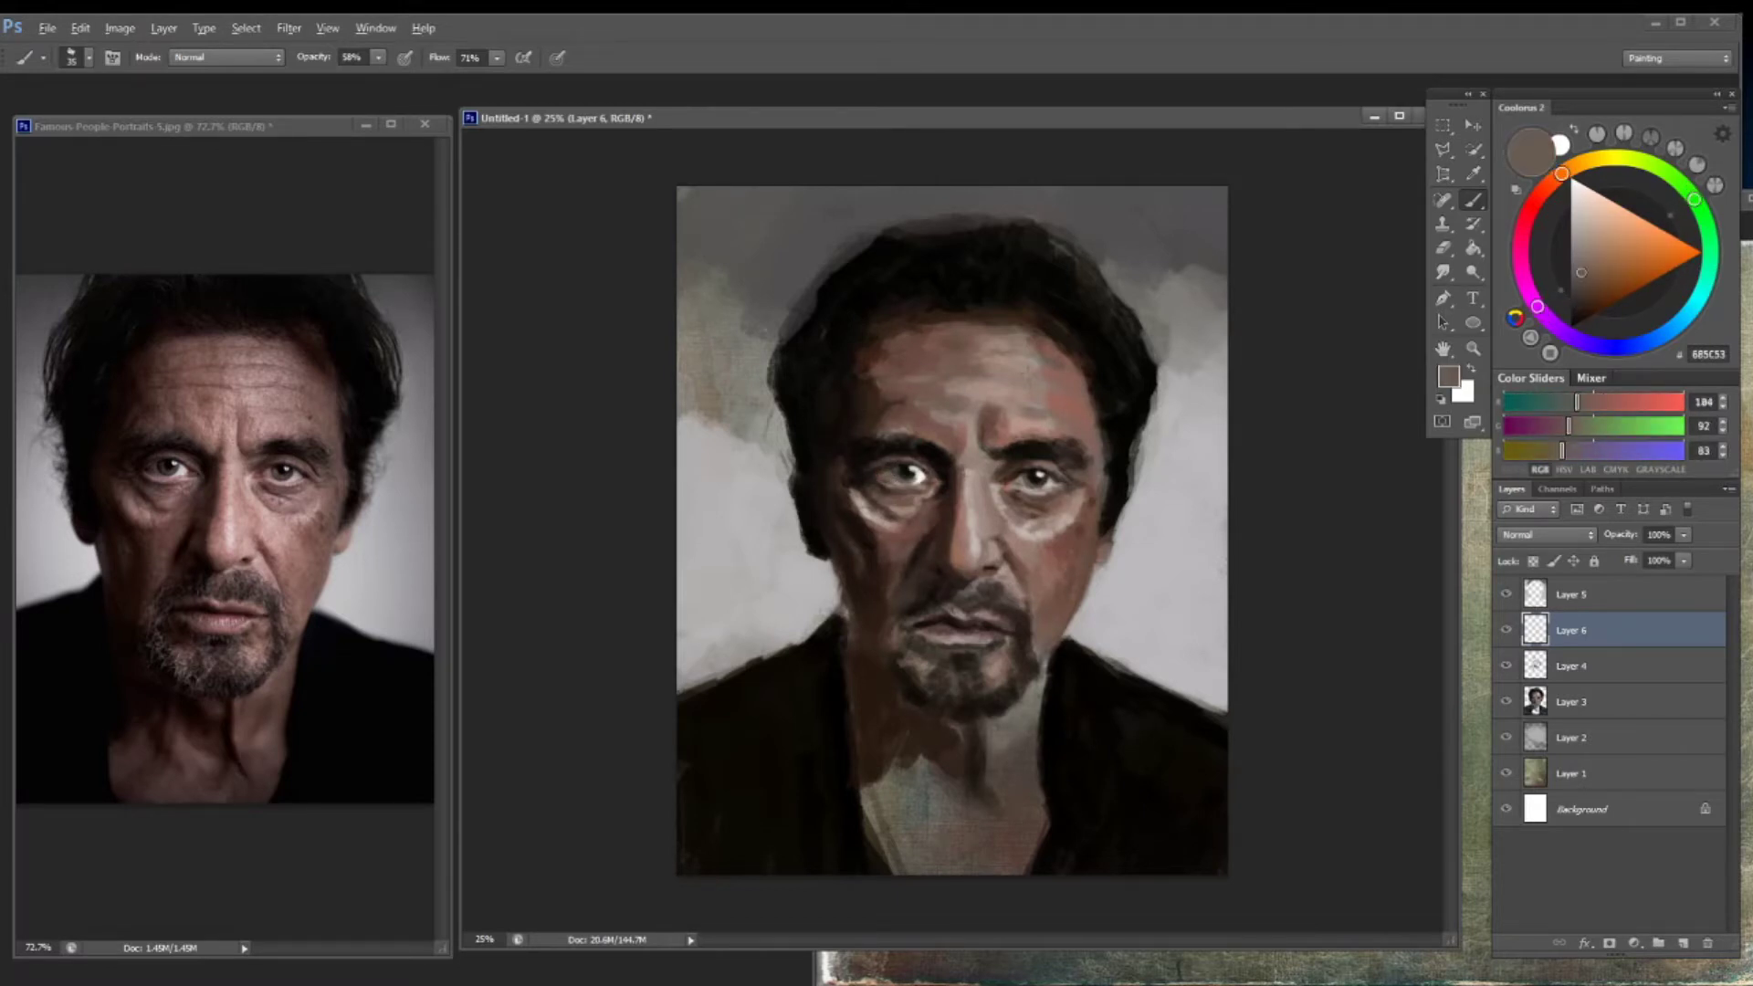
Touch up the shadowed-side eye with pale flesh, a strong red and sampled skin and near-black tones on Layer 6
click(1594, 234)
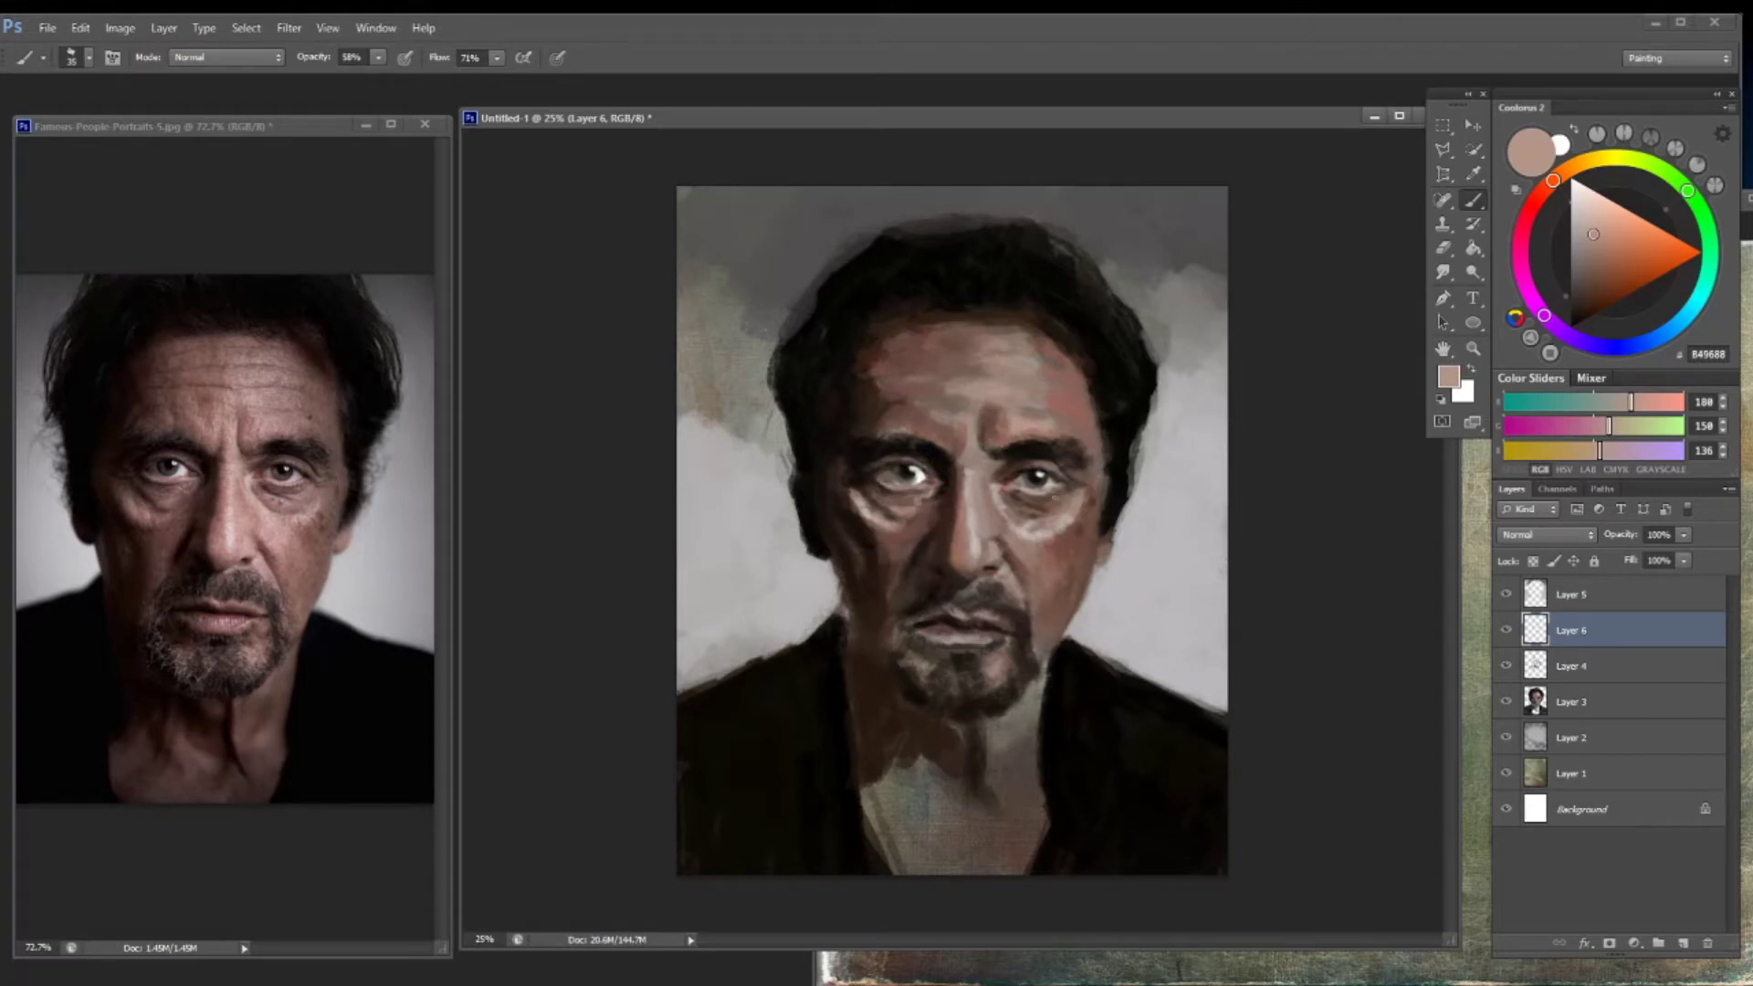
drag(1552, 180, 1531, 206)
click(1649, 245)
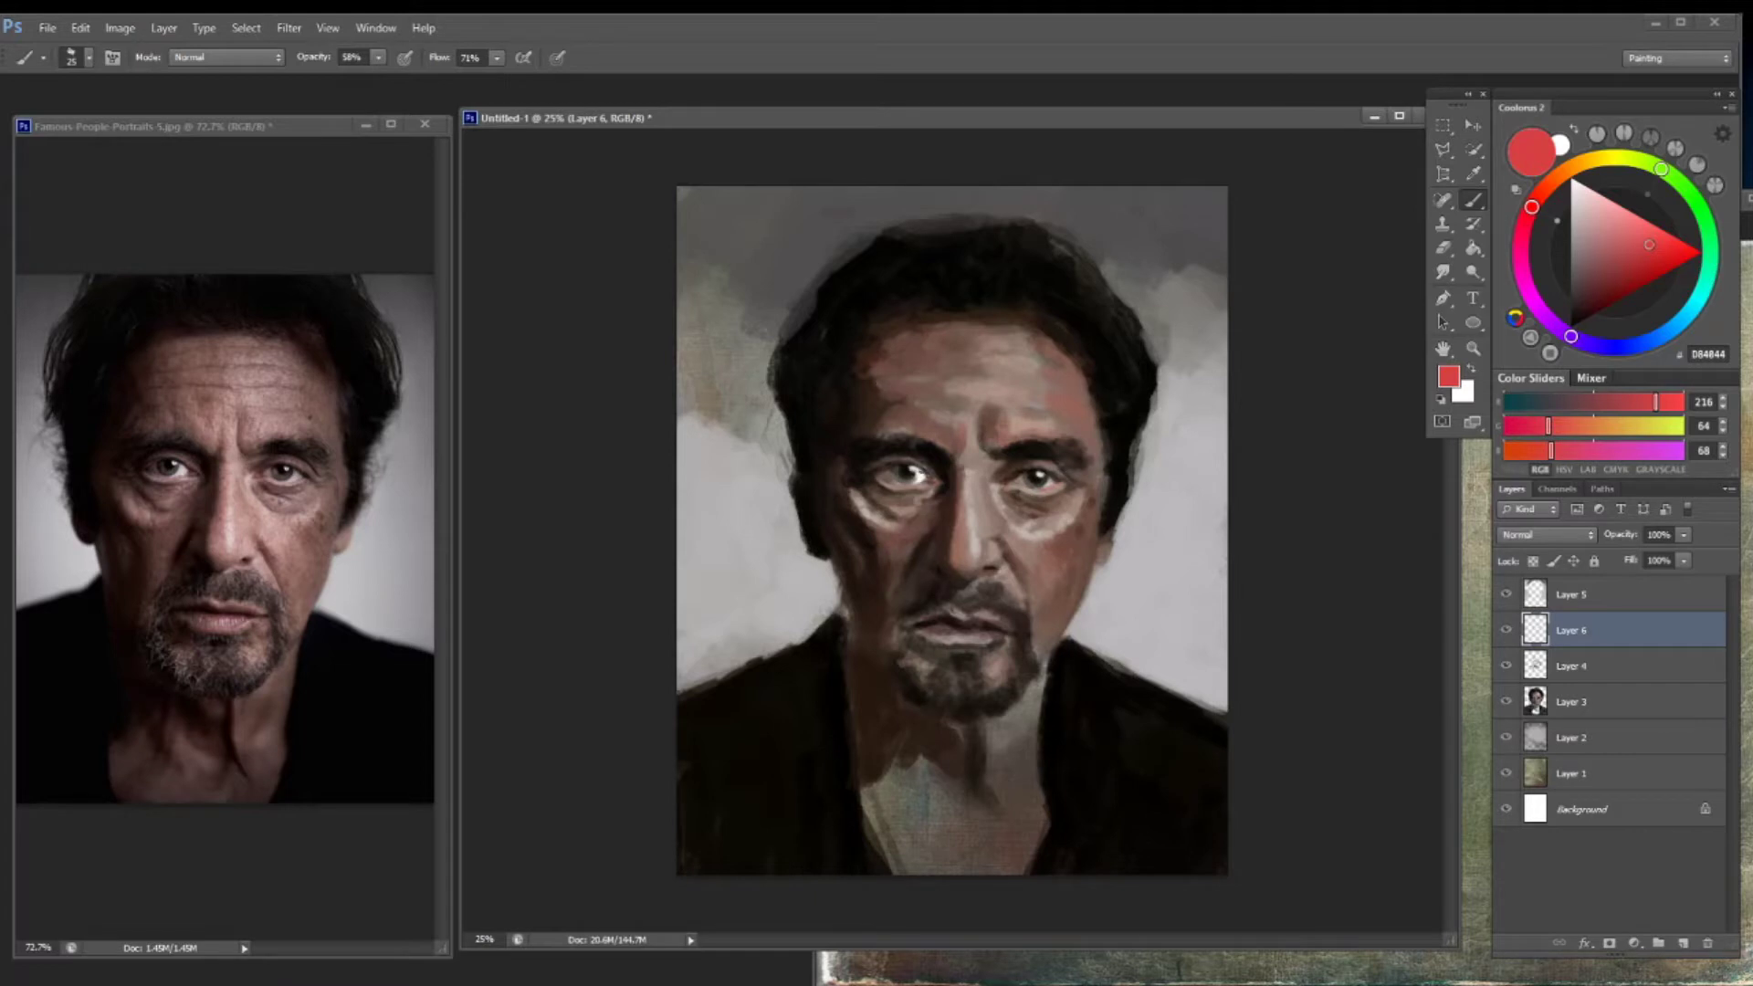
alt+click(879, 479)
alt+click(877, 489)
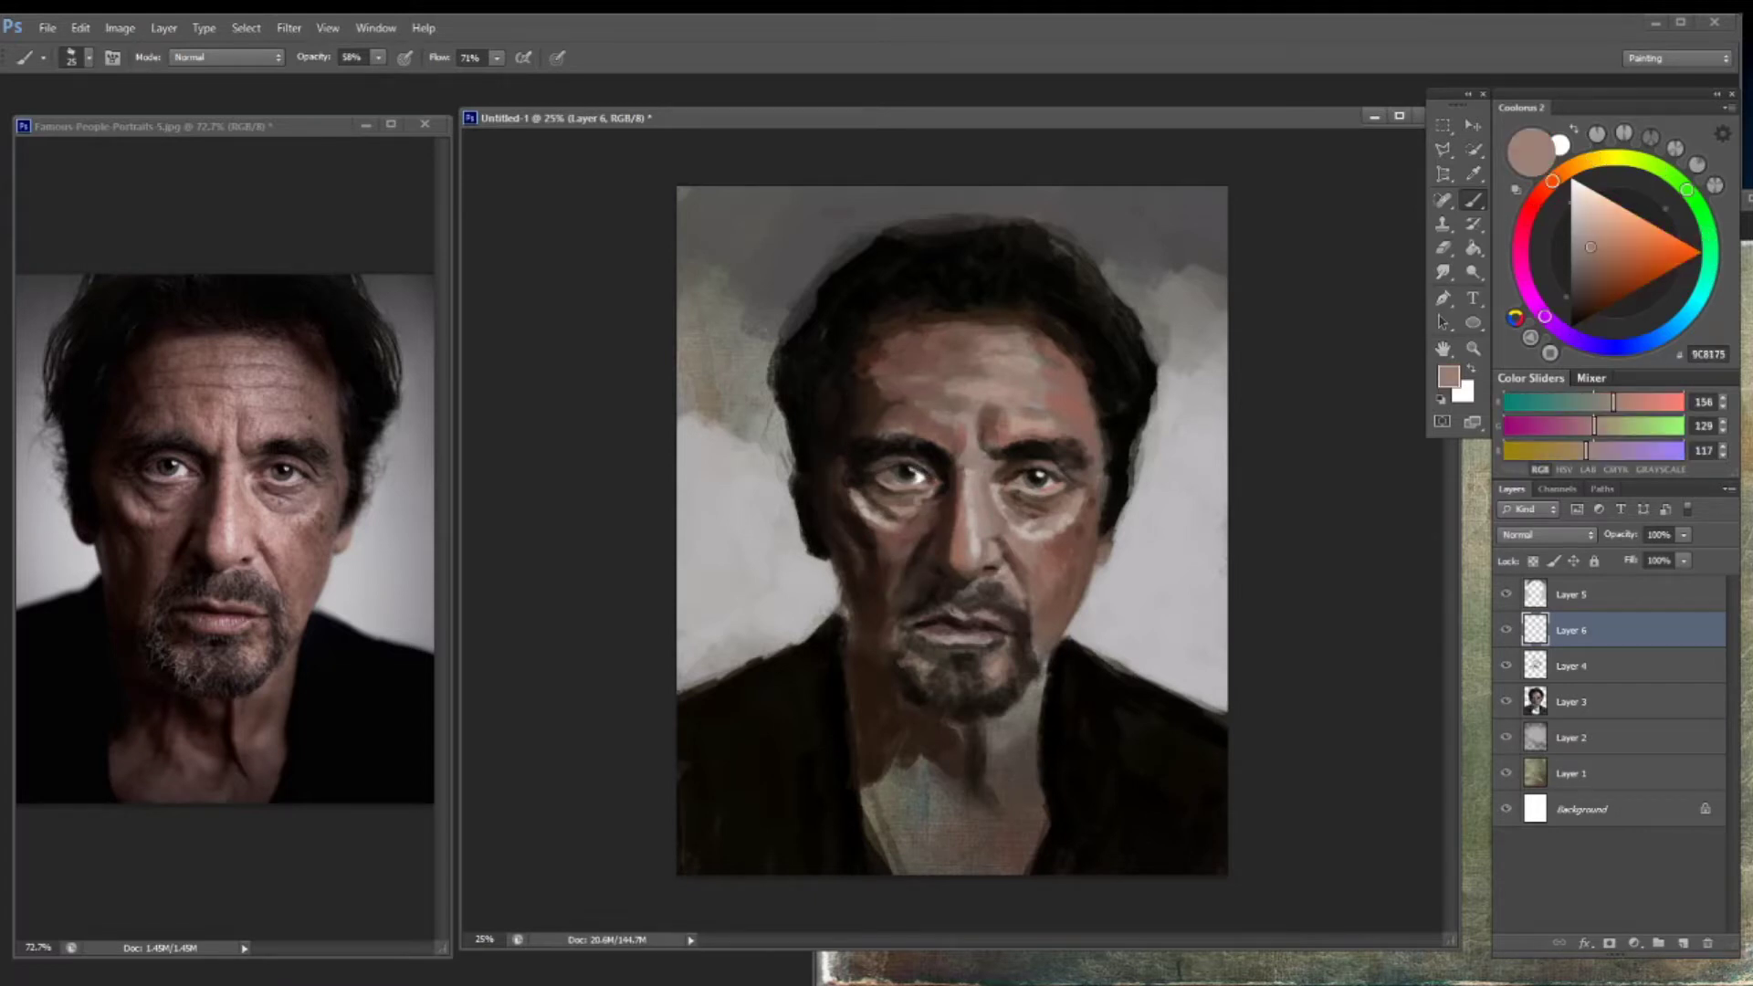
alt+click(909, 468)
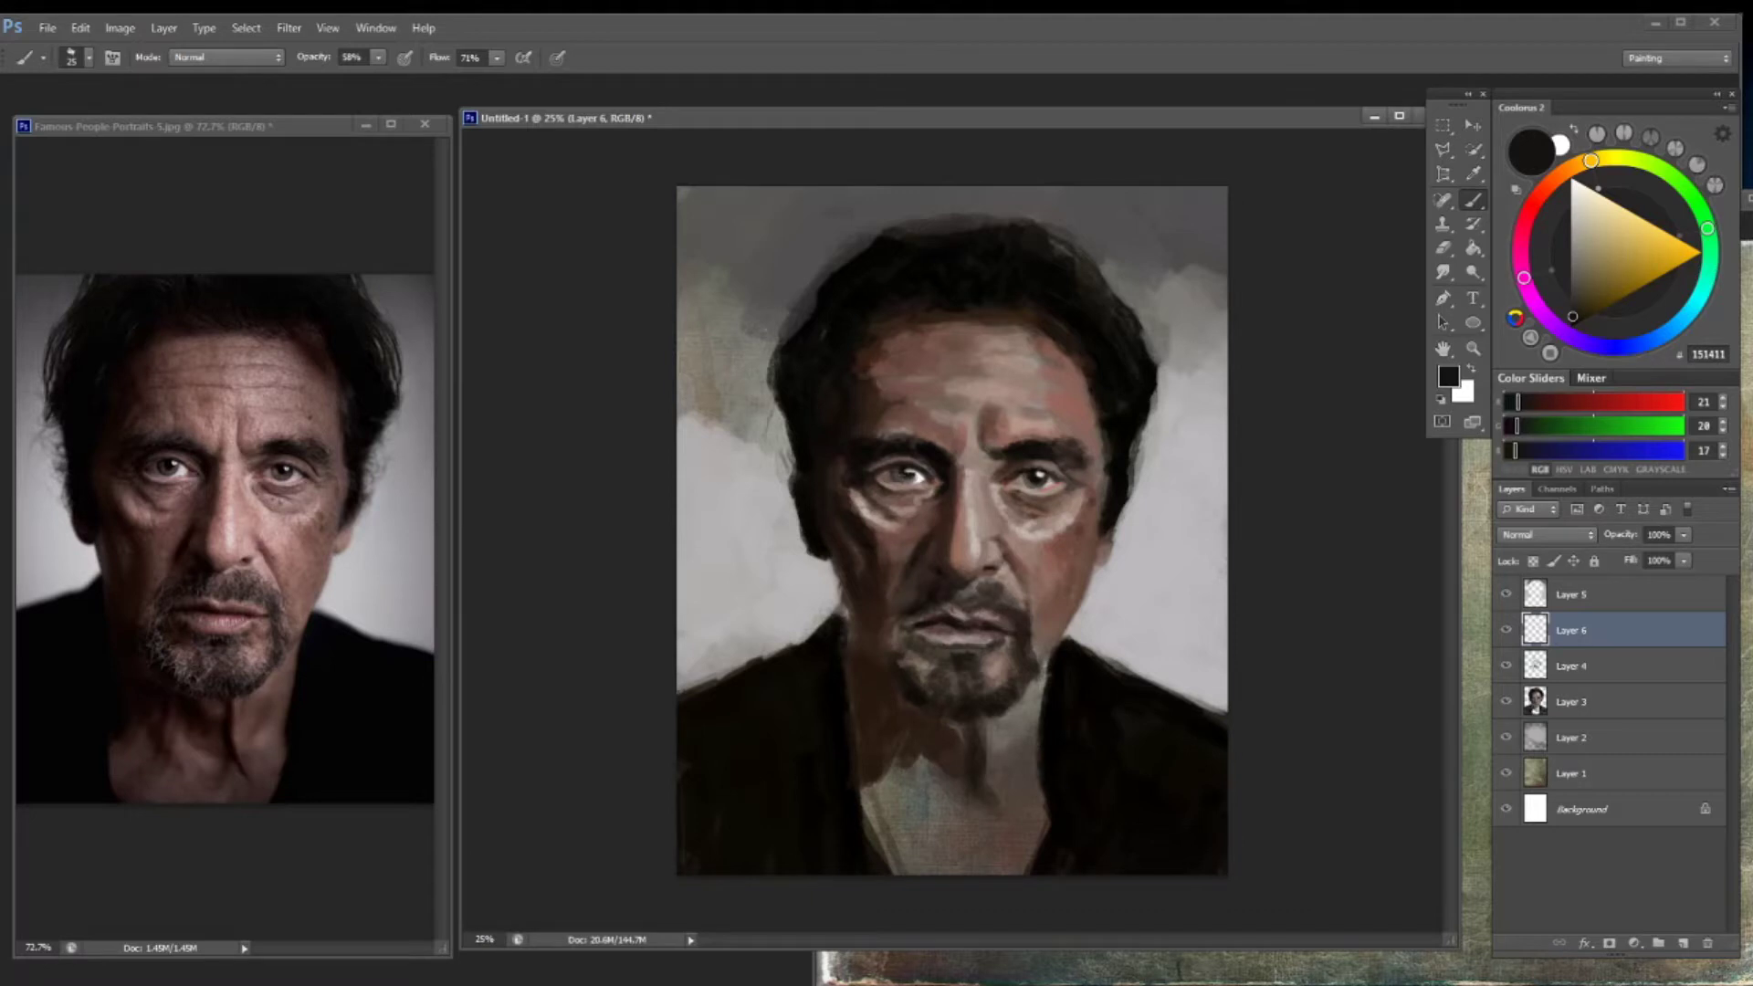
Refine the eyes and shadowed-side brow with sampled grayish browns and near-black, and lower Layer 6's opacity
alt+click(1030, 491)
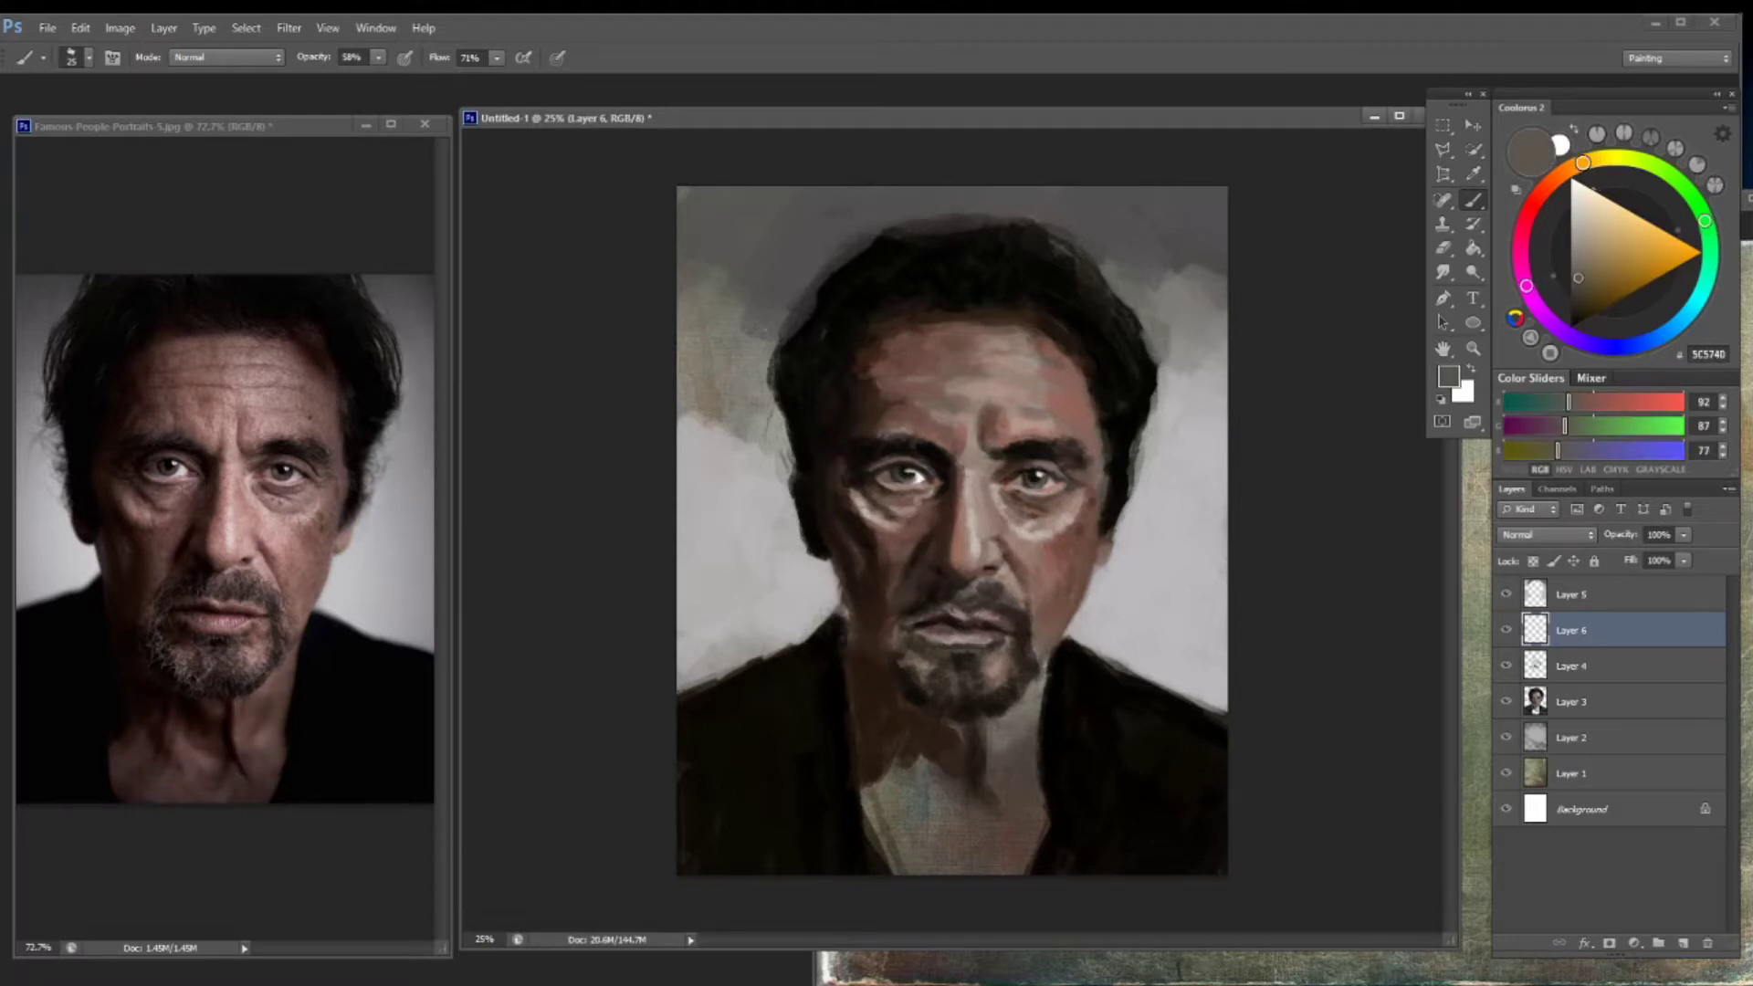
alt+click(837, 466)
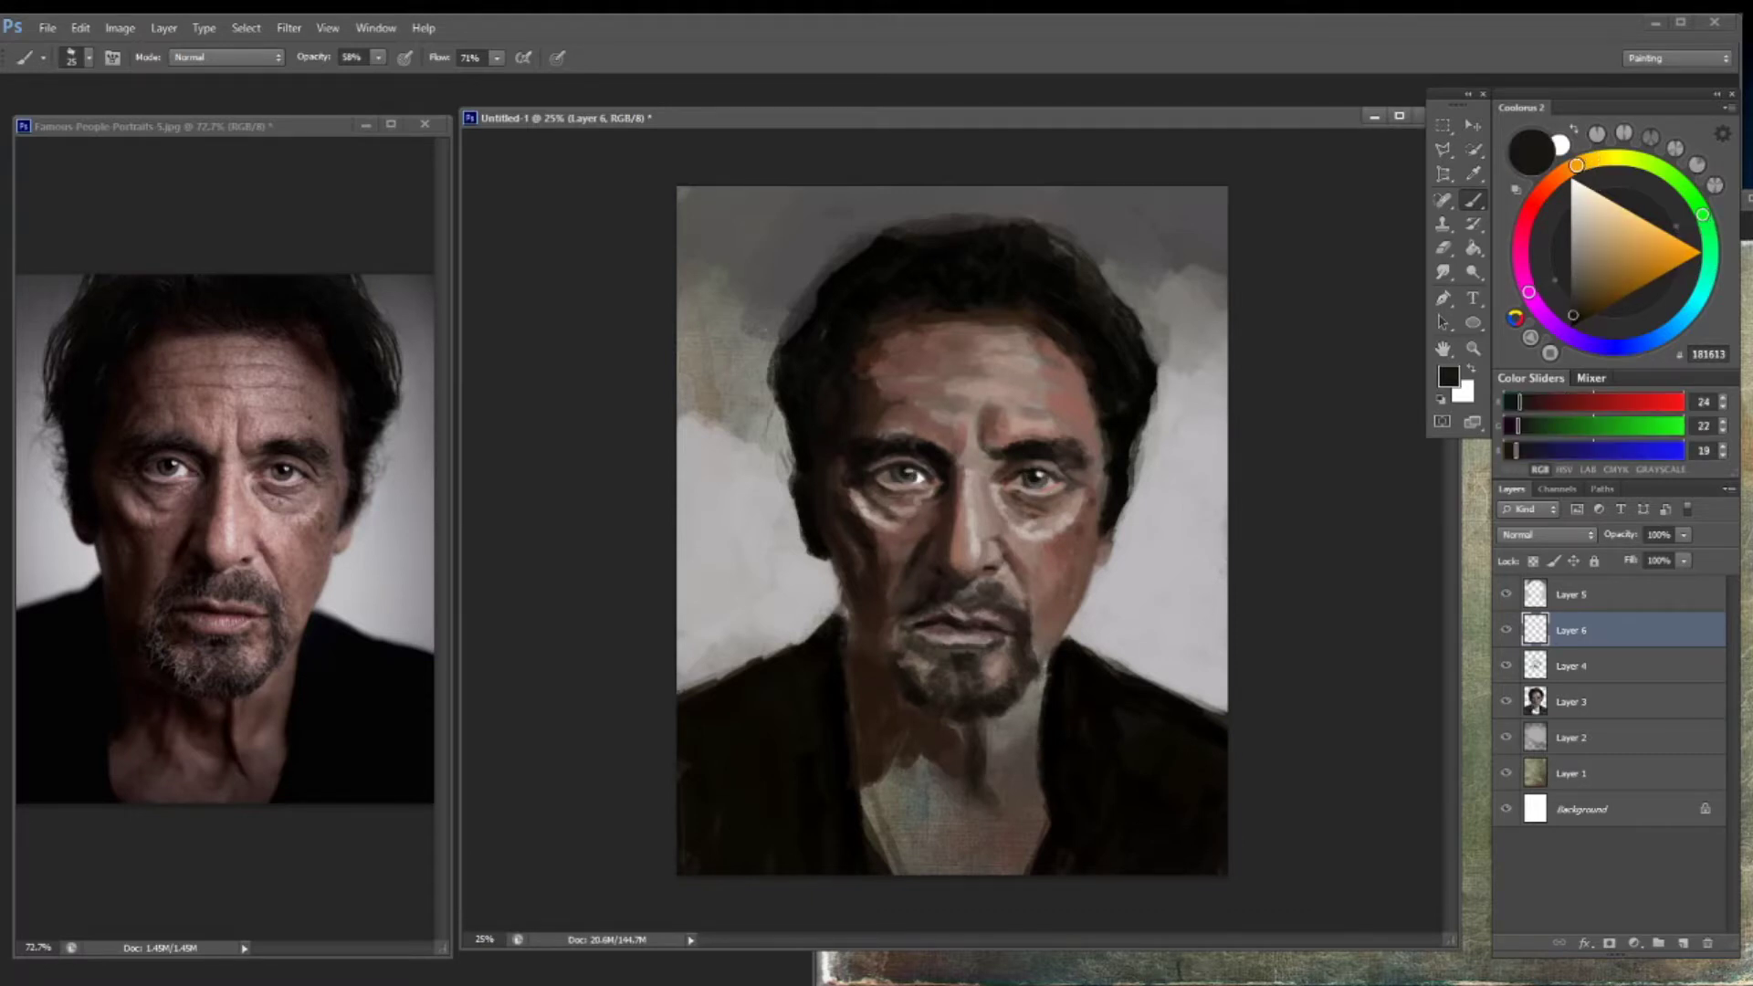
alt+click(878, 493)
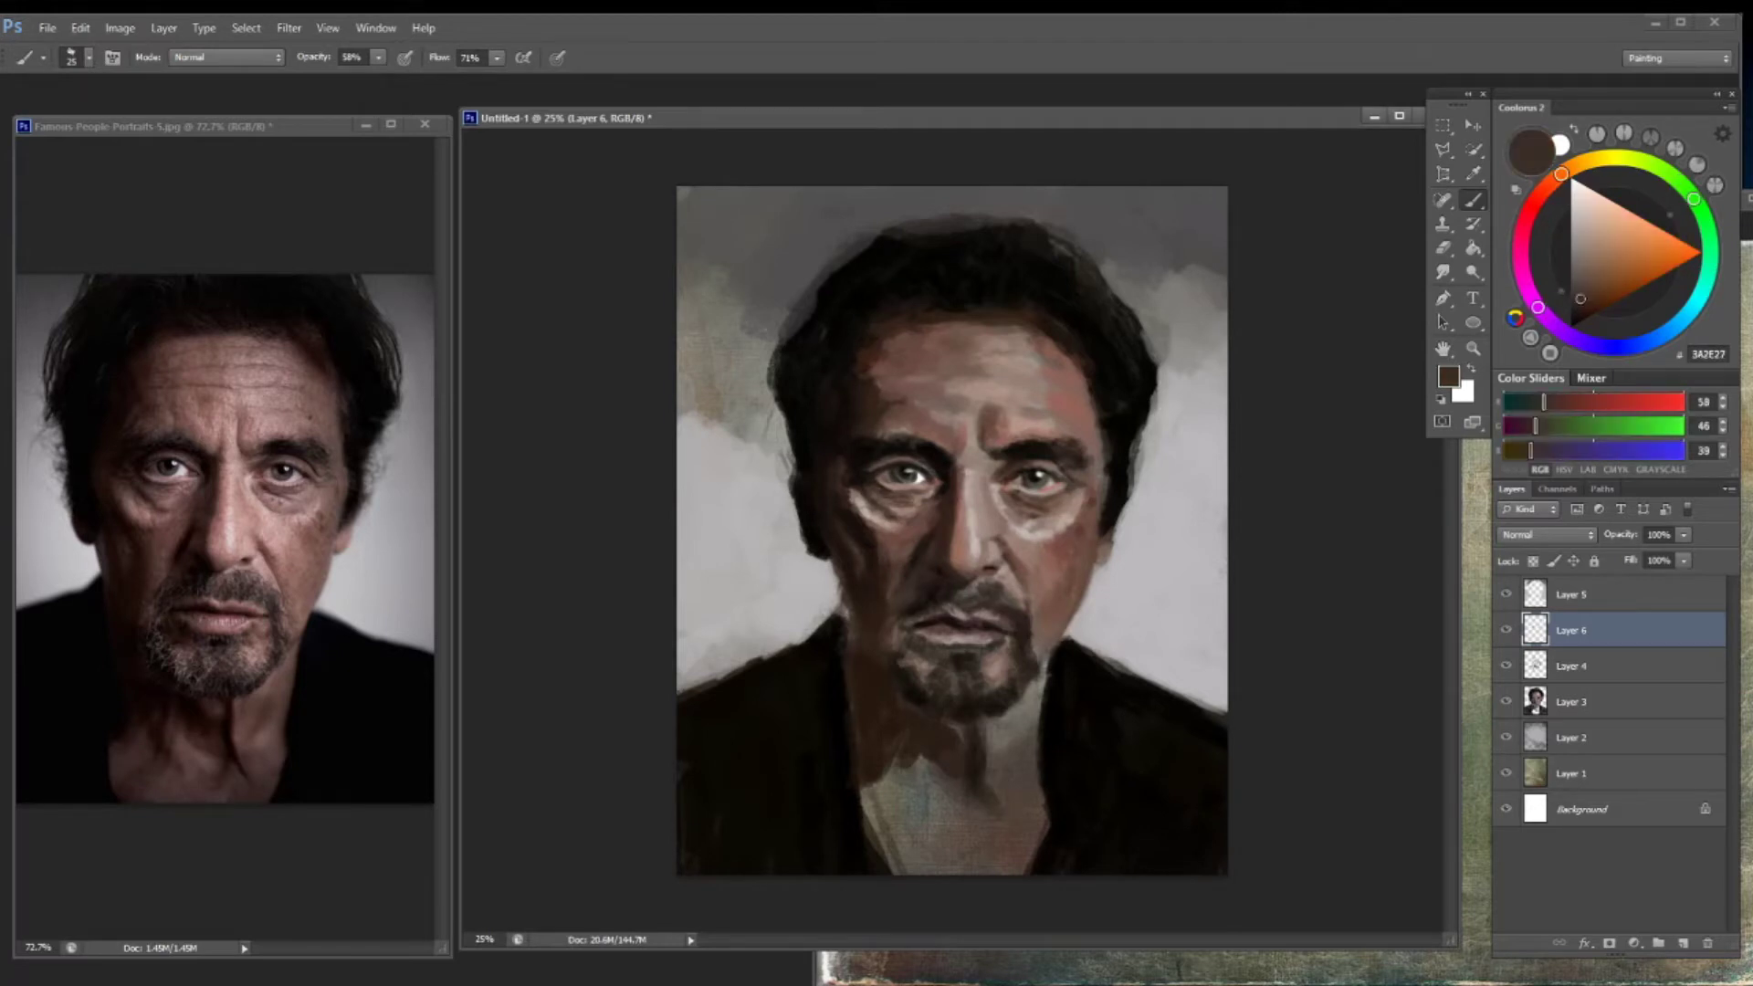
alt+click(881, 431)
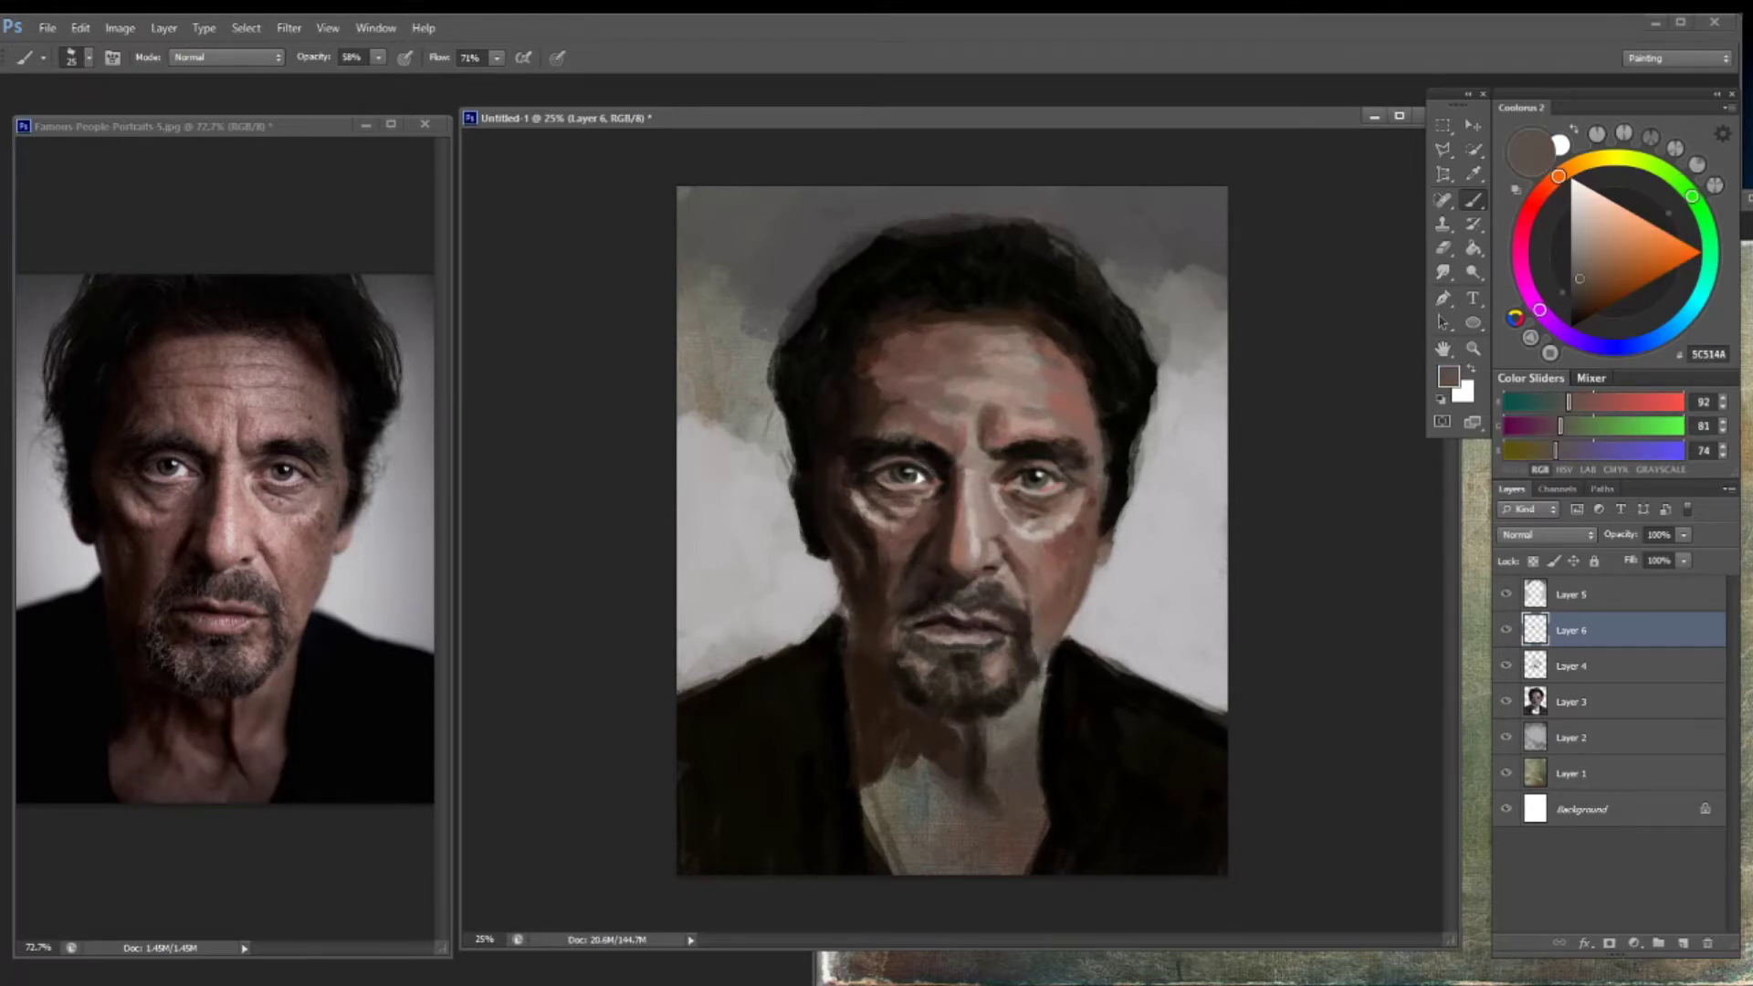
alt+click(918, 444)
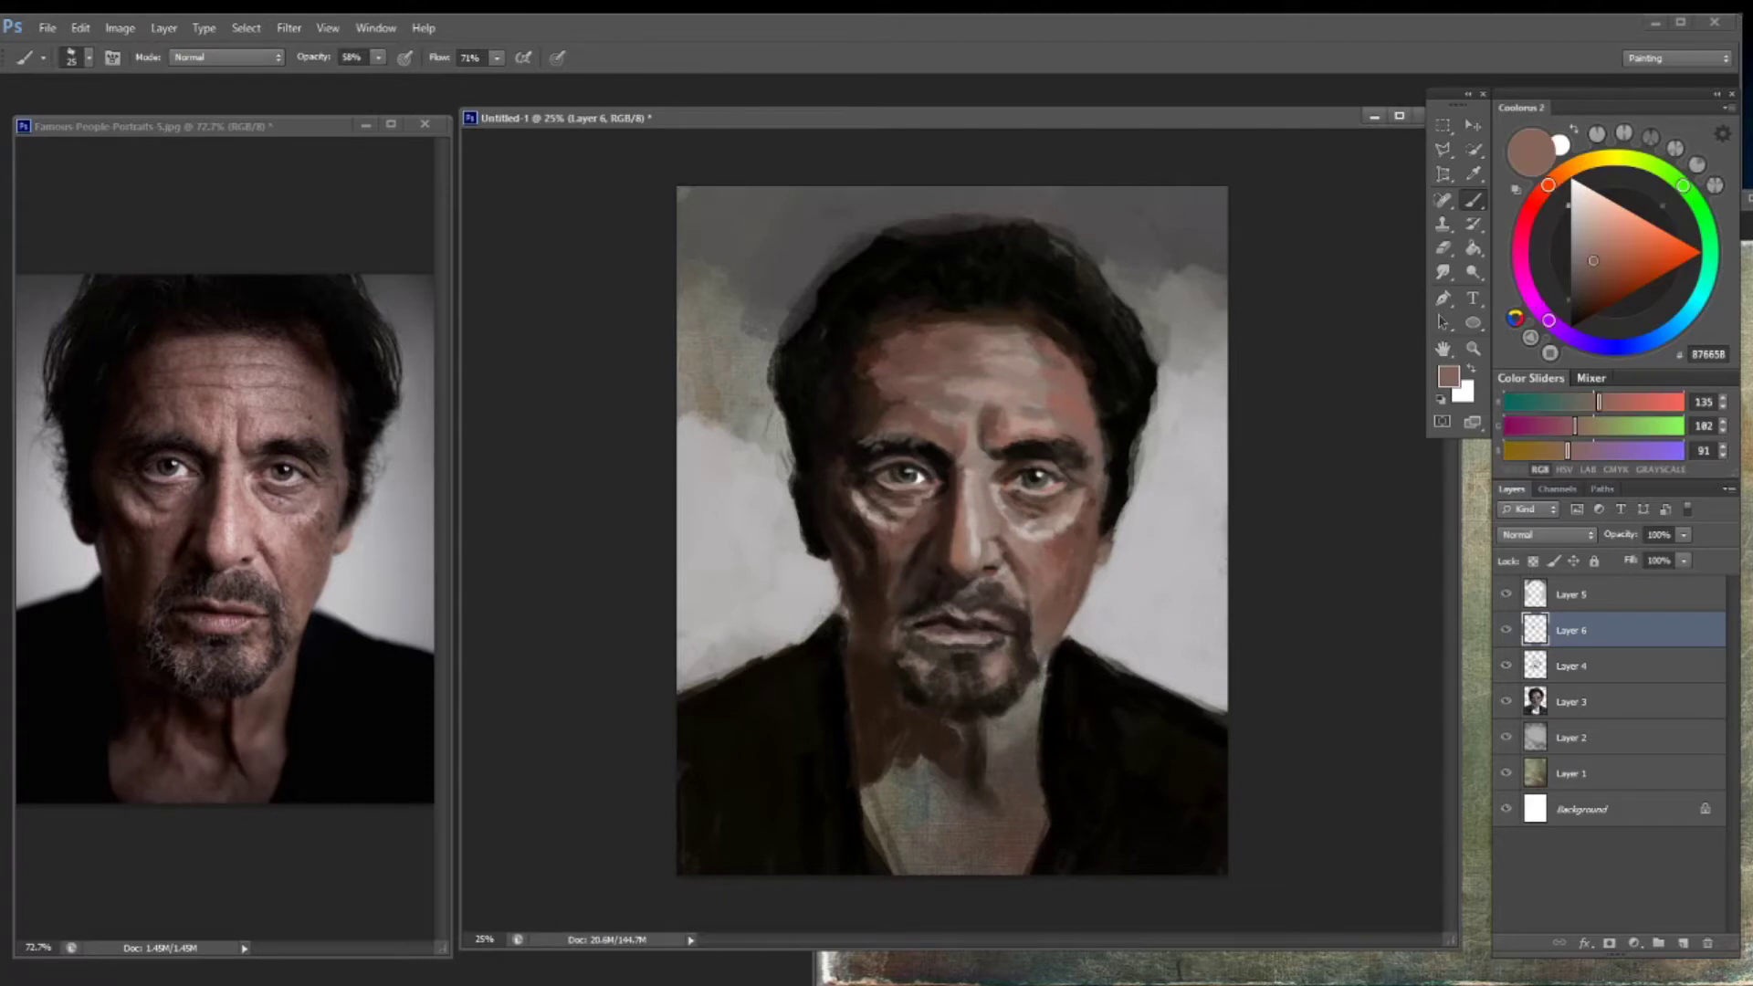
alt+click(1059, 473)
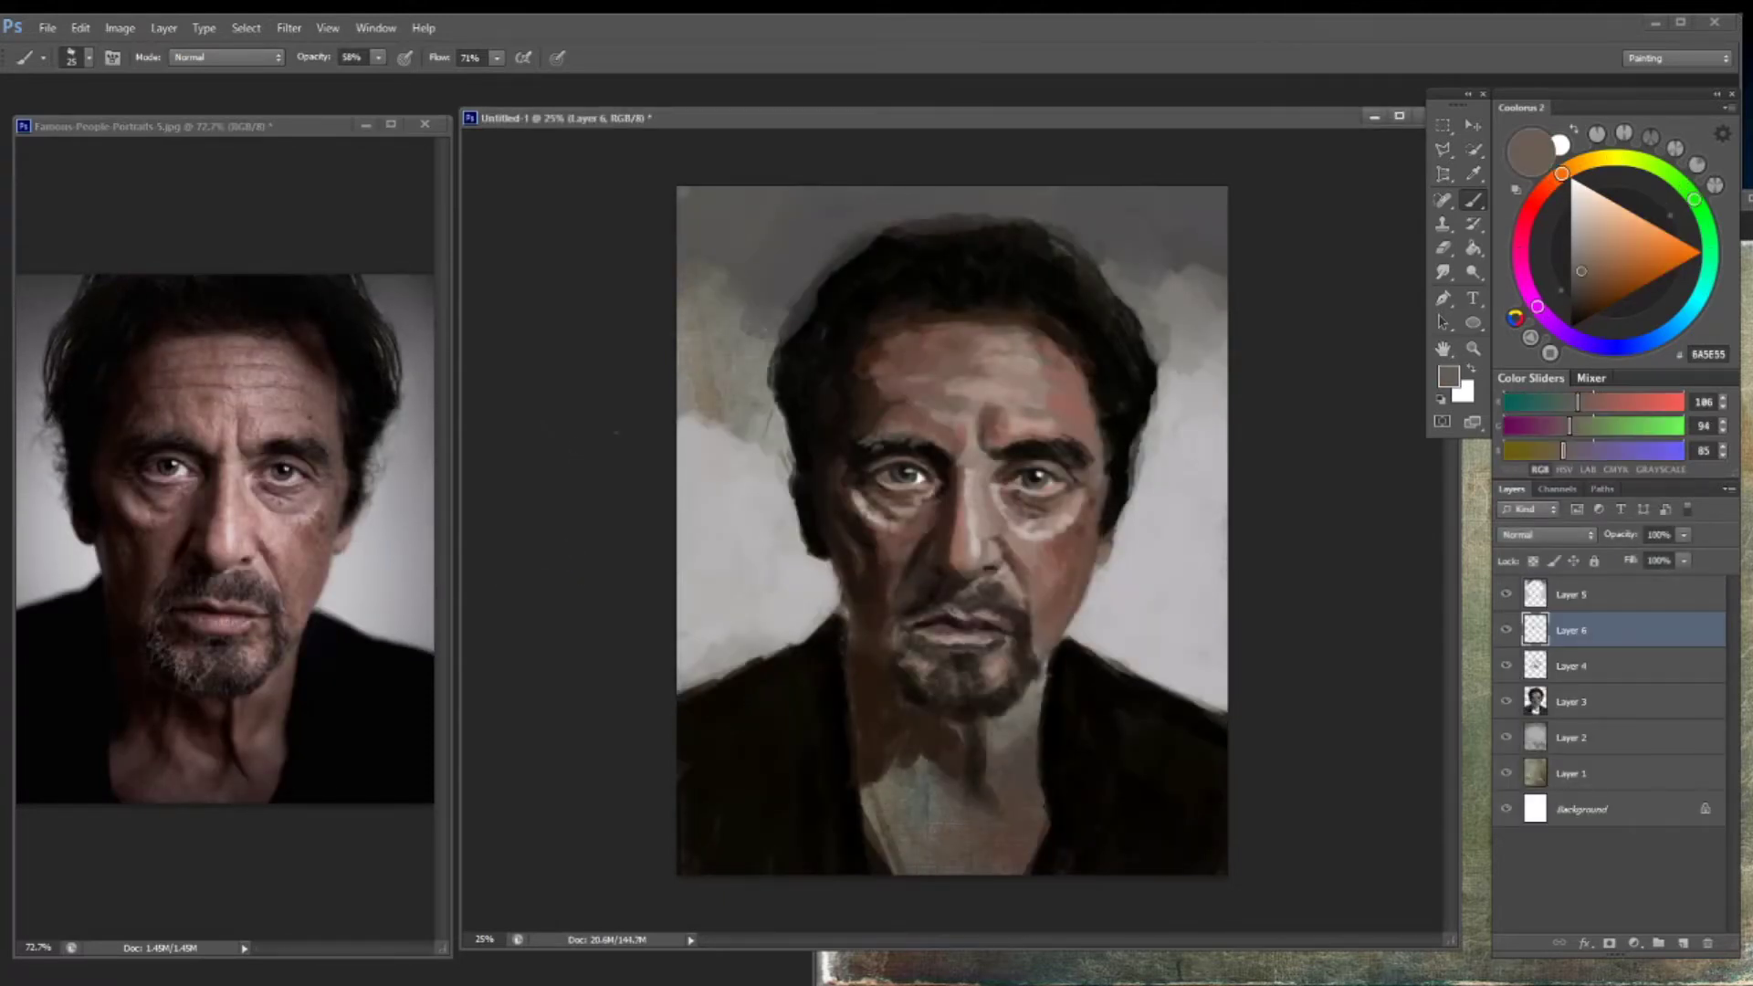
click(1683, 535)
drag(1685, 556, 1636, 556)
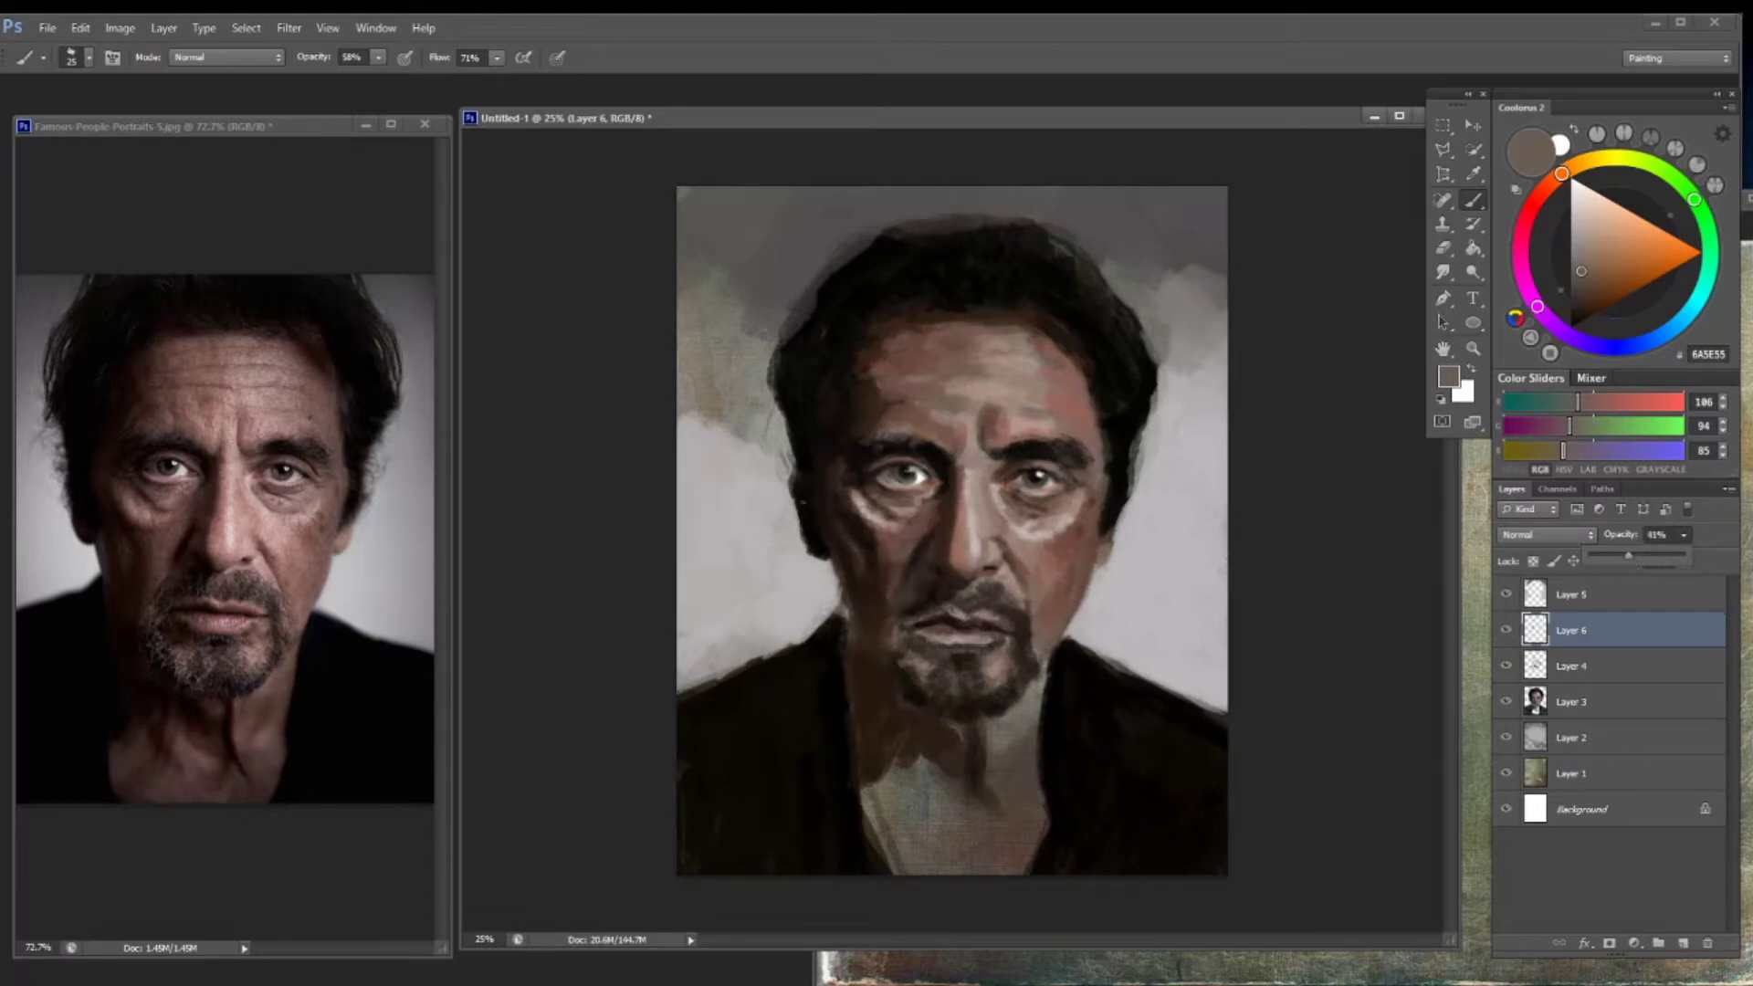
Cover the greenish background patch beside the shadowed-side hair with sampled light and dark grays on Layer 5, using a large brush
alt+click(721, 411)
click(1570, 595)
drag(730, 438, 703, 255)
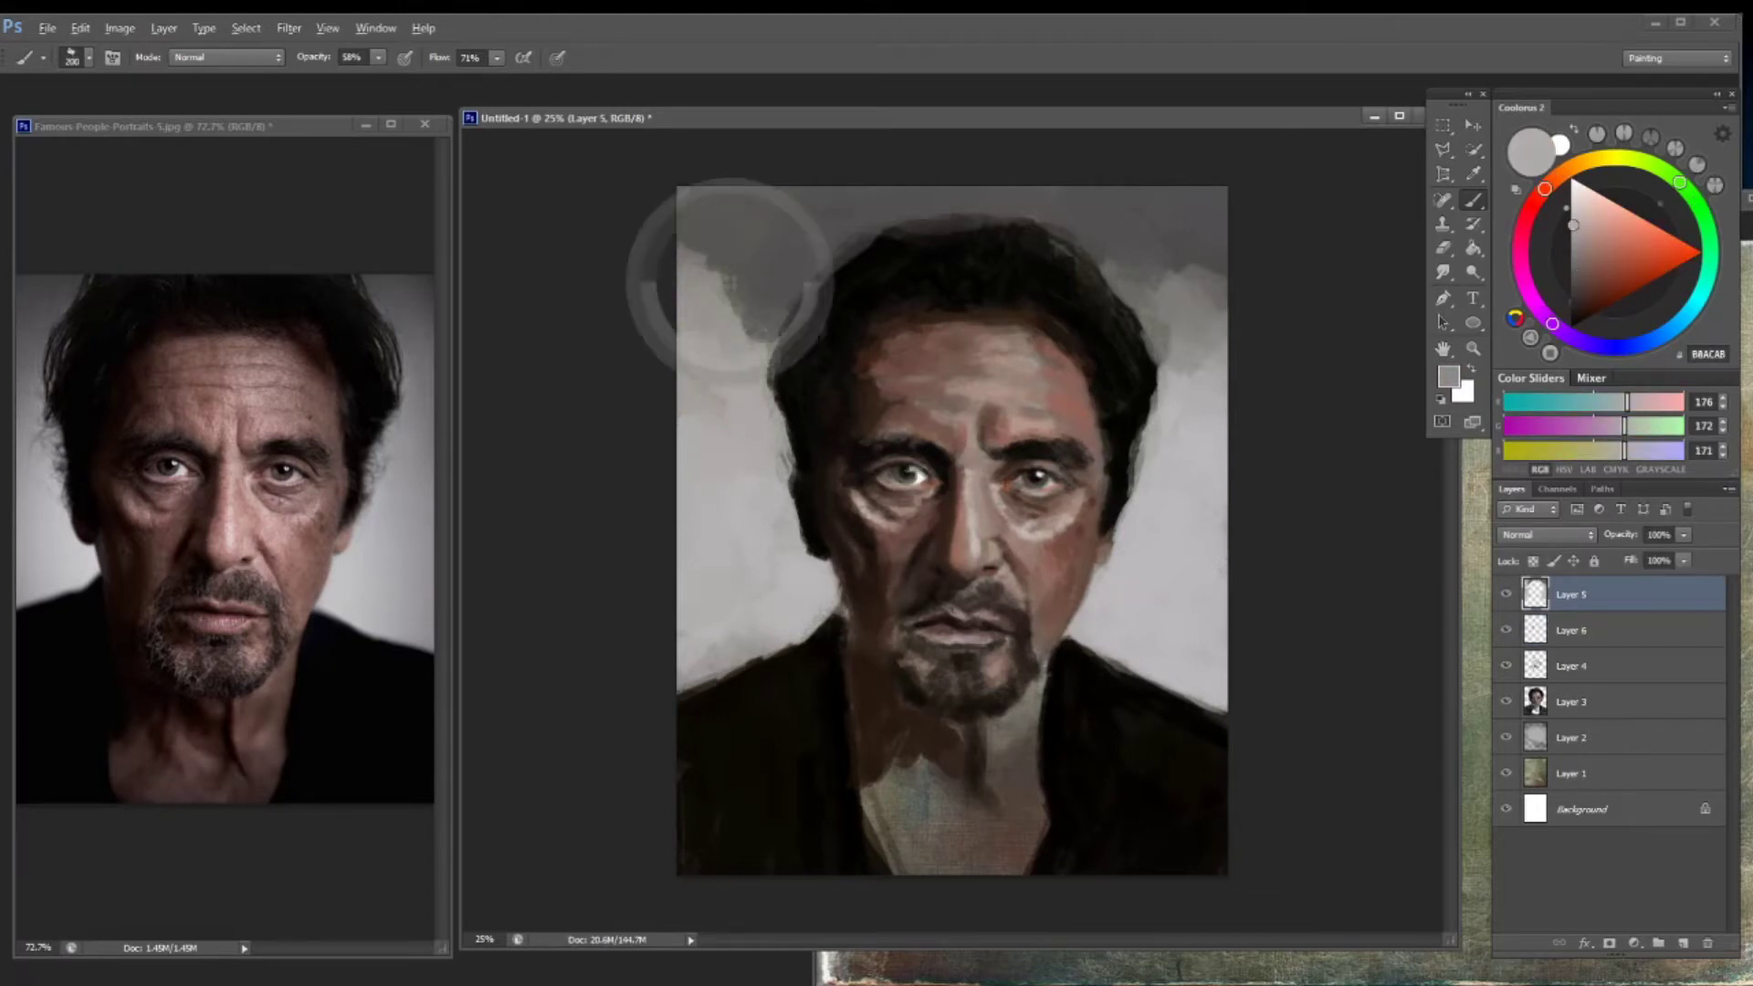
alt+click(721, 320)
Crop the canvas slightly on all sides to a rectangular selection around the portrait, and deselect
key(m)
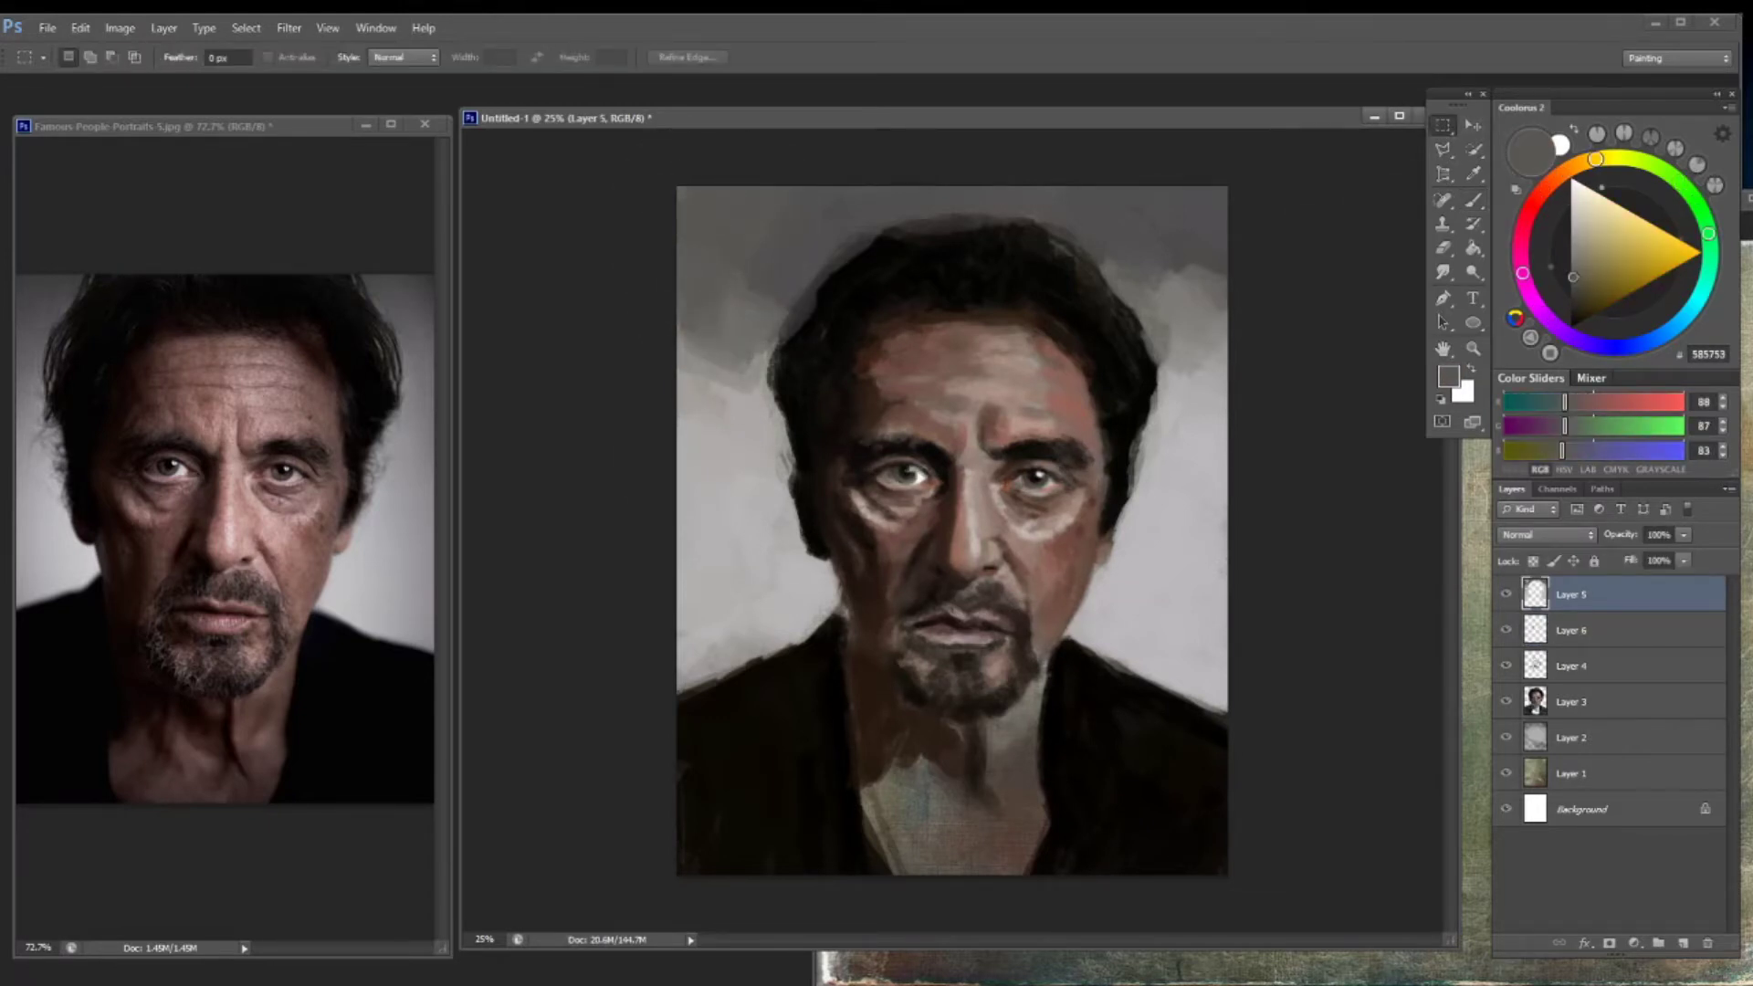
drag(708, 209, 1207, 854)
click(120, 28)
click(137, 210)
right_click(1019, 402)
click(1050, 413)
Add a new top layer and repaint the background above both shoulders and beside the lit cheek with sampled light grays
key(b)
key(ctrl+shift+alt+n)
mouse_move(721, 678)
mouse_down()
mouse_move(767, 696)
mouse_move(803, 675)
mouse_move(772, 689)
mouse_up()
alt+click(744, 685)
mouse_move(1068, 648)
mouse_down()
mouse_move(1132, 687)
mouse_move(1160, 662)
mouse_move(1114, 584)
mouse_up()
alt+click(1159, 639)
alt+click(1127, 621)
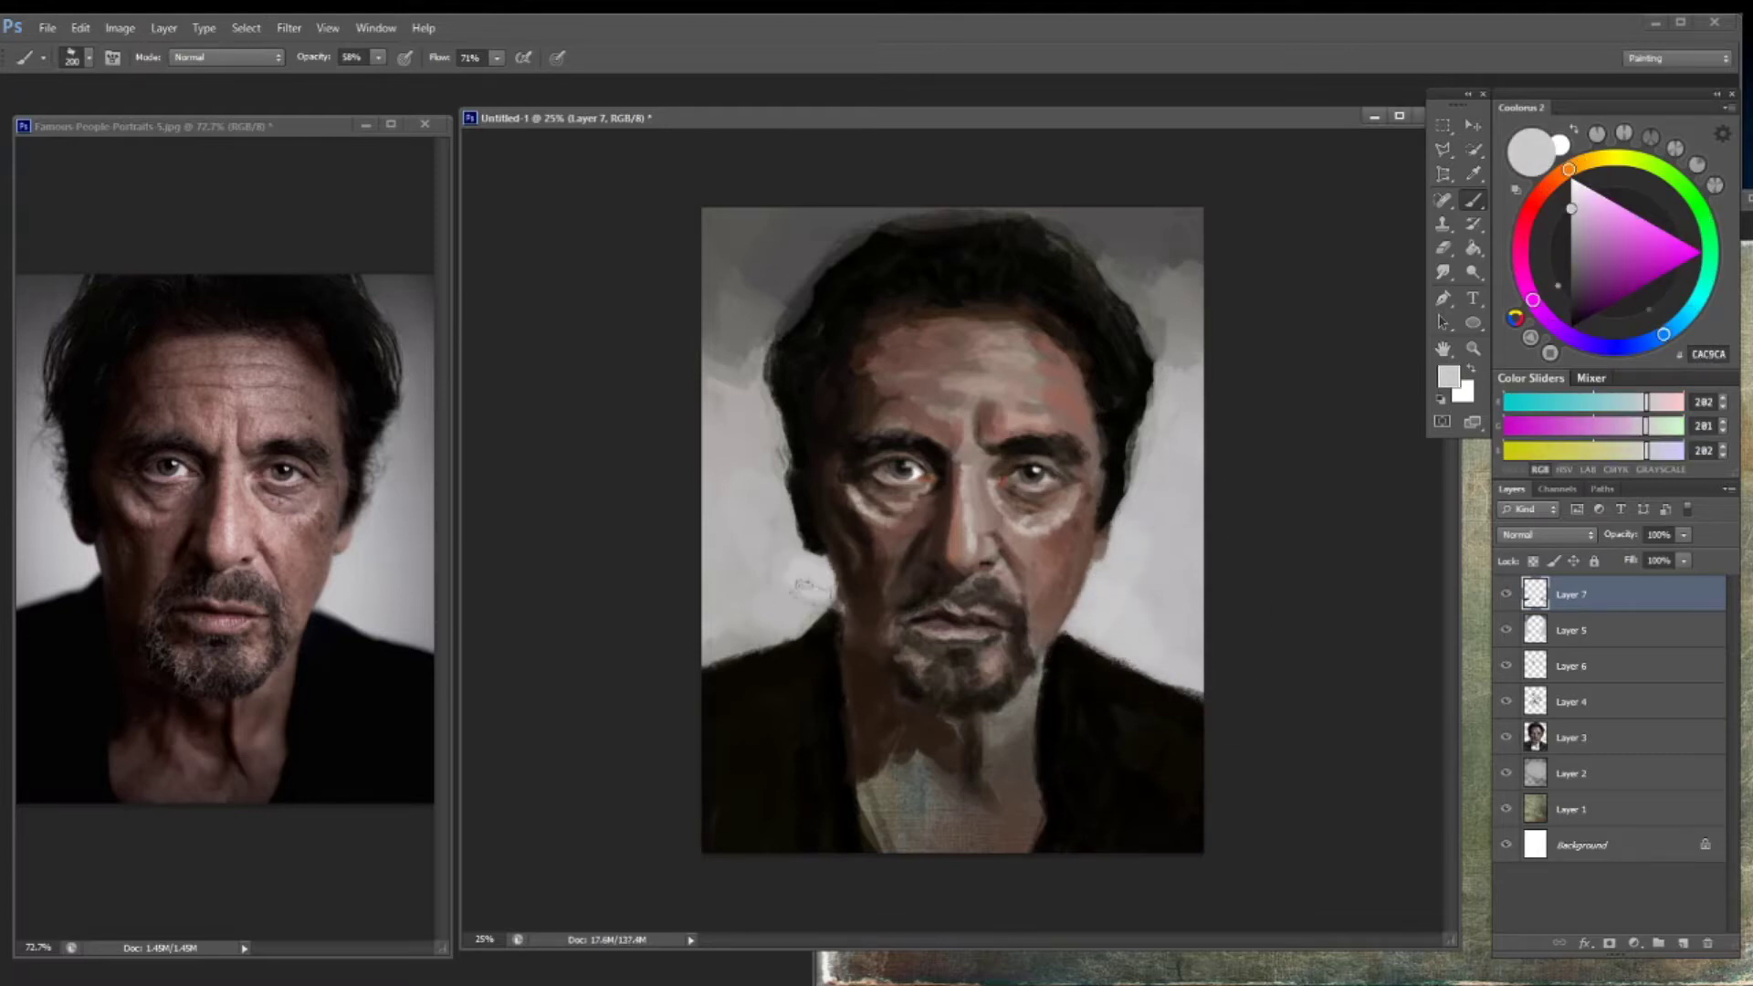
Extend the hair outline on both sides and across the crown with sampled near-black and a smaller brush on Layer 7
alt+click(817, 543)
key([)
key([)
key([)
key([)
key([)
key([)
key([)
mouse_move(790, 439)
mouse_down()
mouse_move(776, 338)
mouse_move(808, 273)
mouse_move(918, 220)
mouse_move(1123, 297)
mouse_move(1155, 383)
mouse_up()
drag(1018, 215, 936, 212)
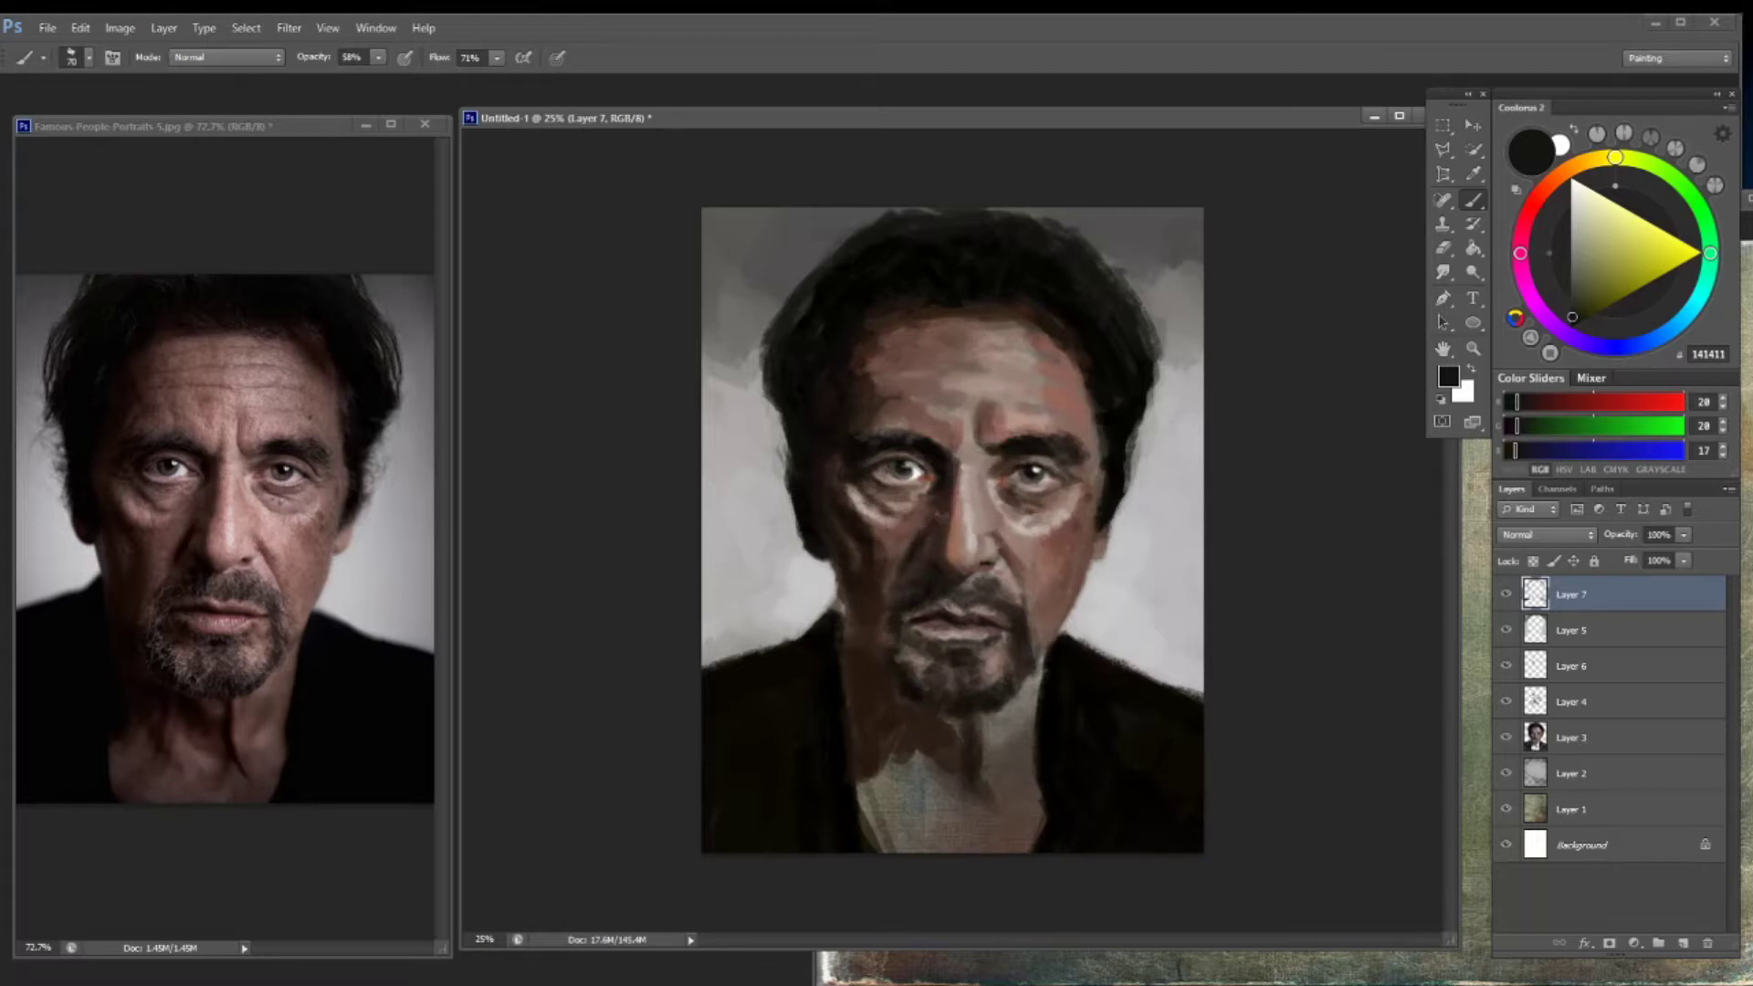
Soften the skin beneath both eyes with sampled flesh tones and deepen the lit-side eye with dark brown
alt+click(1000, 516)
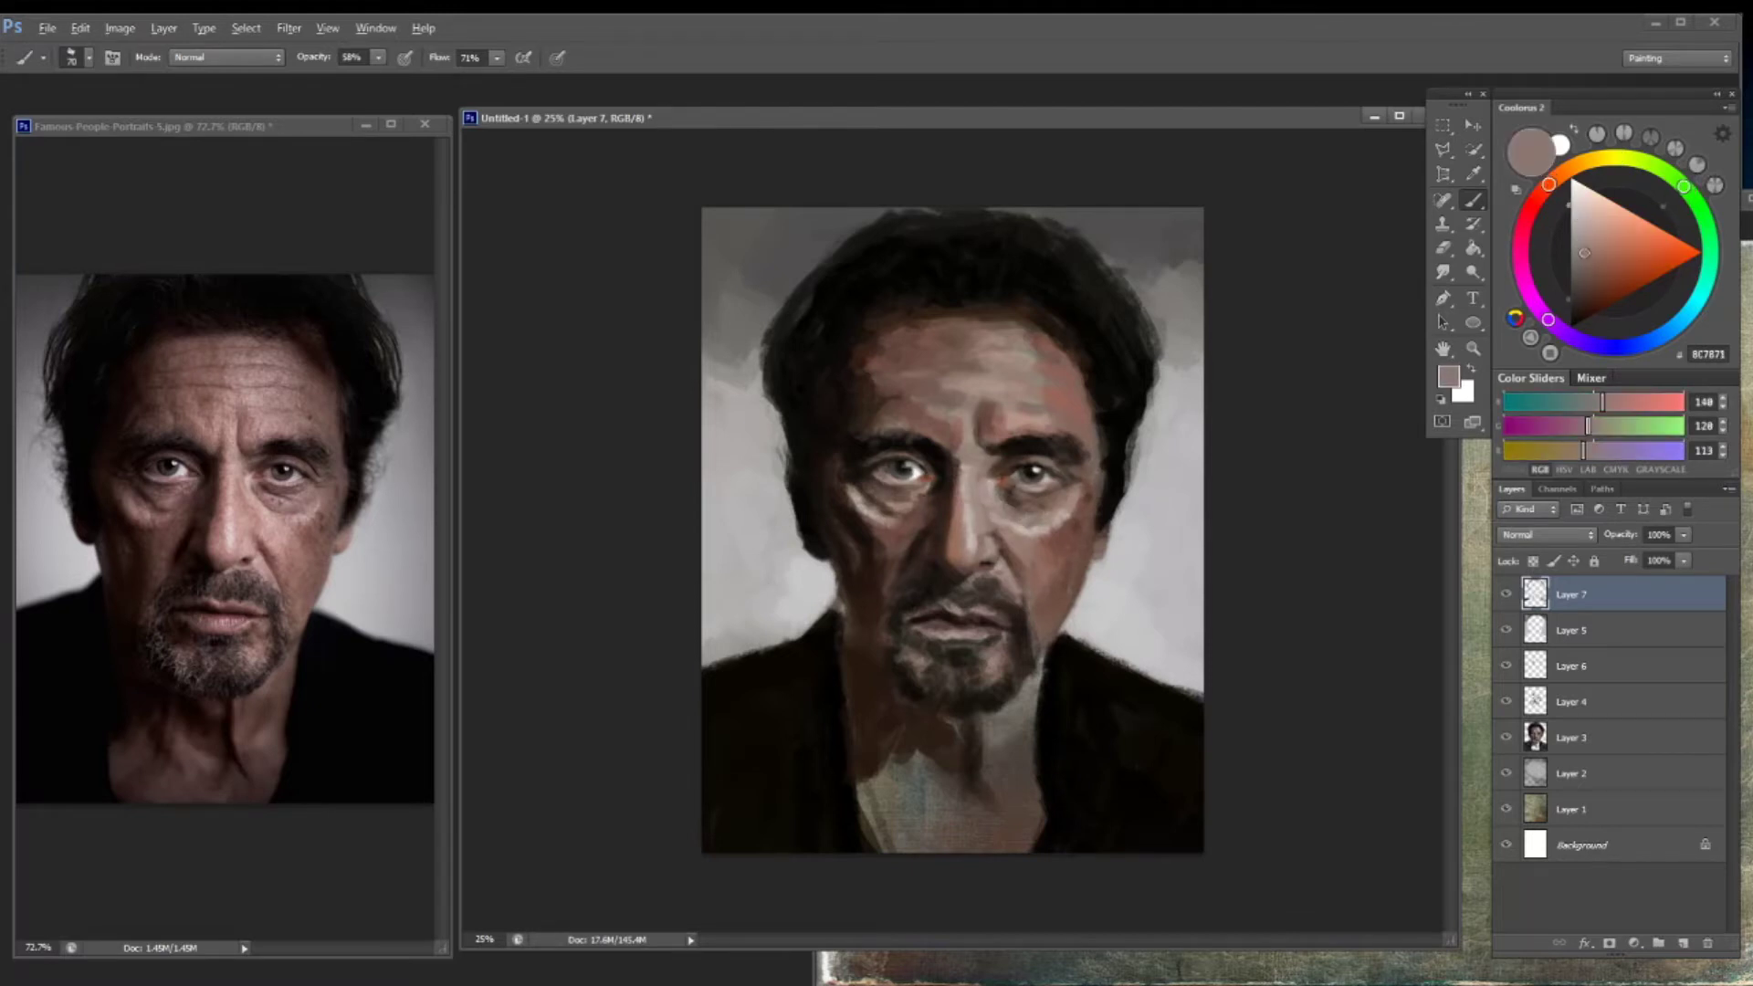
alt+click(878, 511)
alt+click(868, 511)
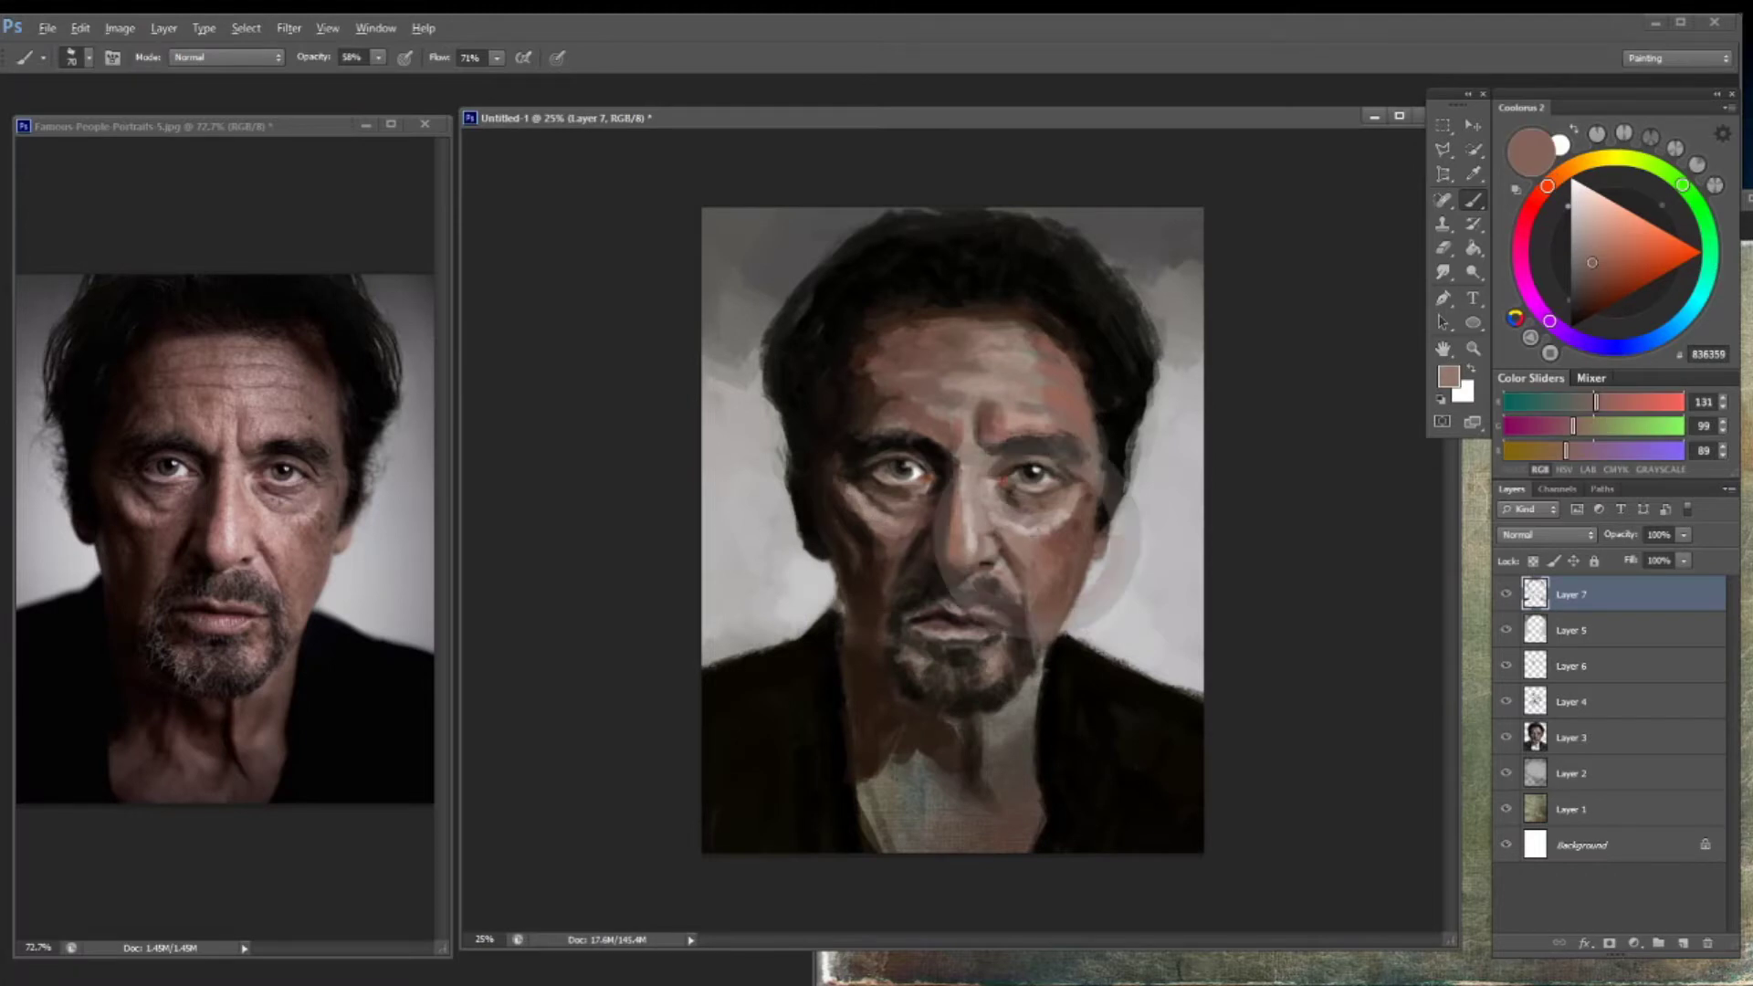
alt+click(1039, 502)
alt+click(1013, 475)
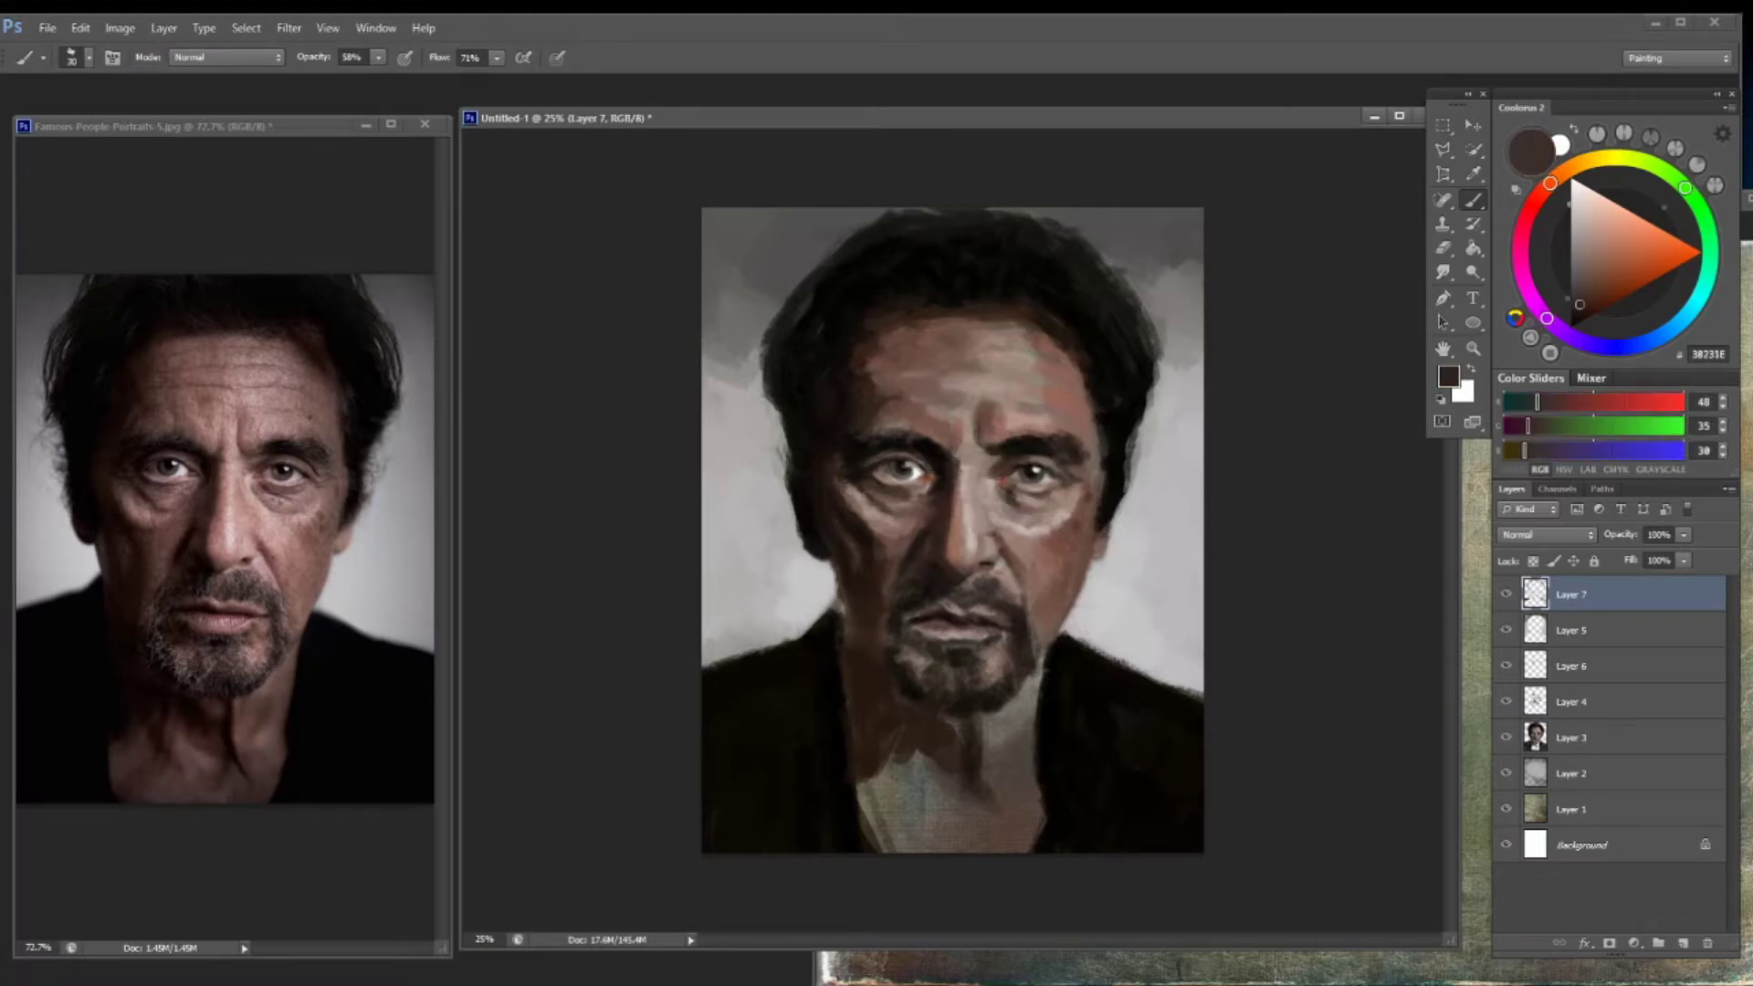
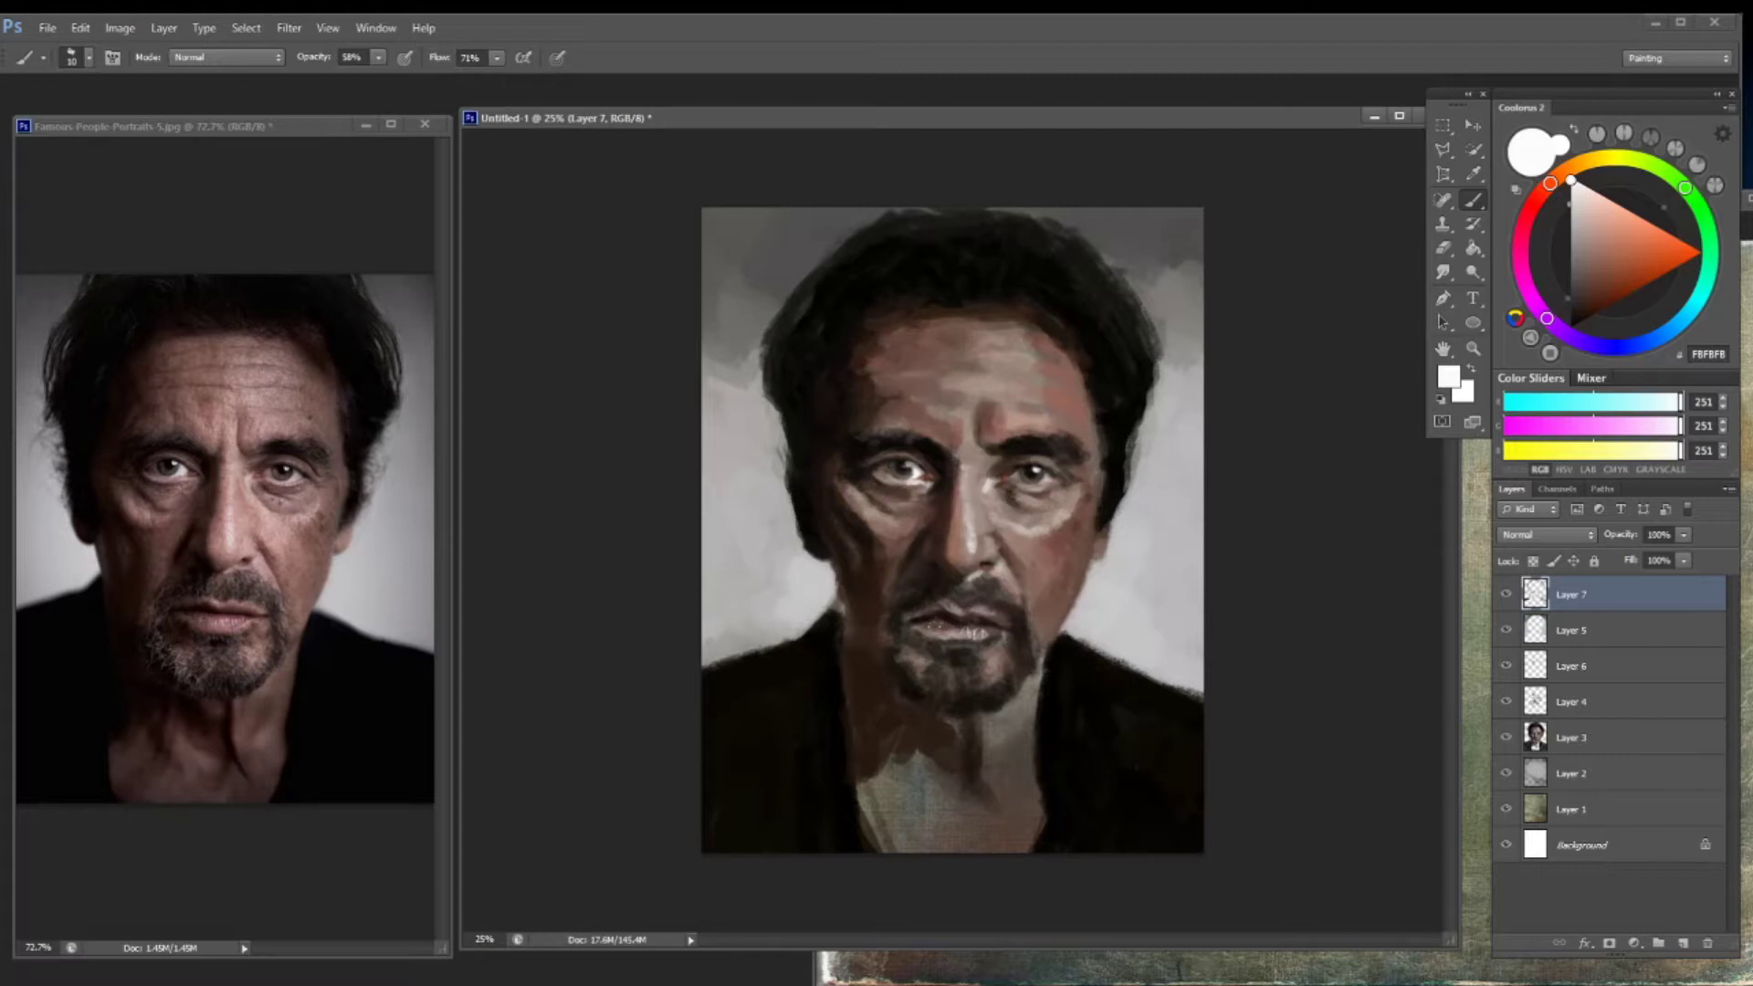
Clean up the shadowed-side shoulder, jaw and hair edges with sampled near-black and background gray, using a larger brush
key(bracketright)
key(bracketright)
key(bracketright)
alt+click(824, 634)
mouse_move(827, 630)
mouse_down()
mouse_move(705, 664)
mouse_move(826, 620)
mouse_move(844, 561)
mouse_move(804, 506)
mouse_move(808, 547)
mouse_up()
mouse_move(776, 470)
mouse_down()
mouse_move(765, 335)
mouse_move(812, 283)
mouse_move(776, 351)
mouse_up()
alt+click(785, 310)
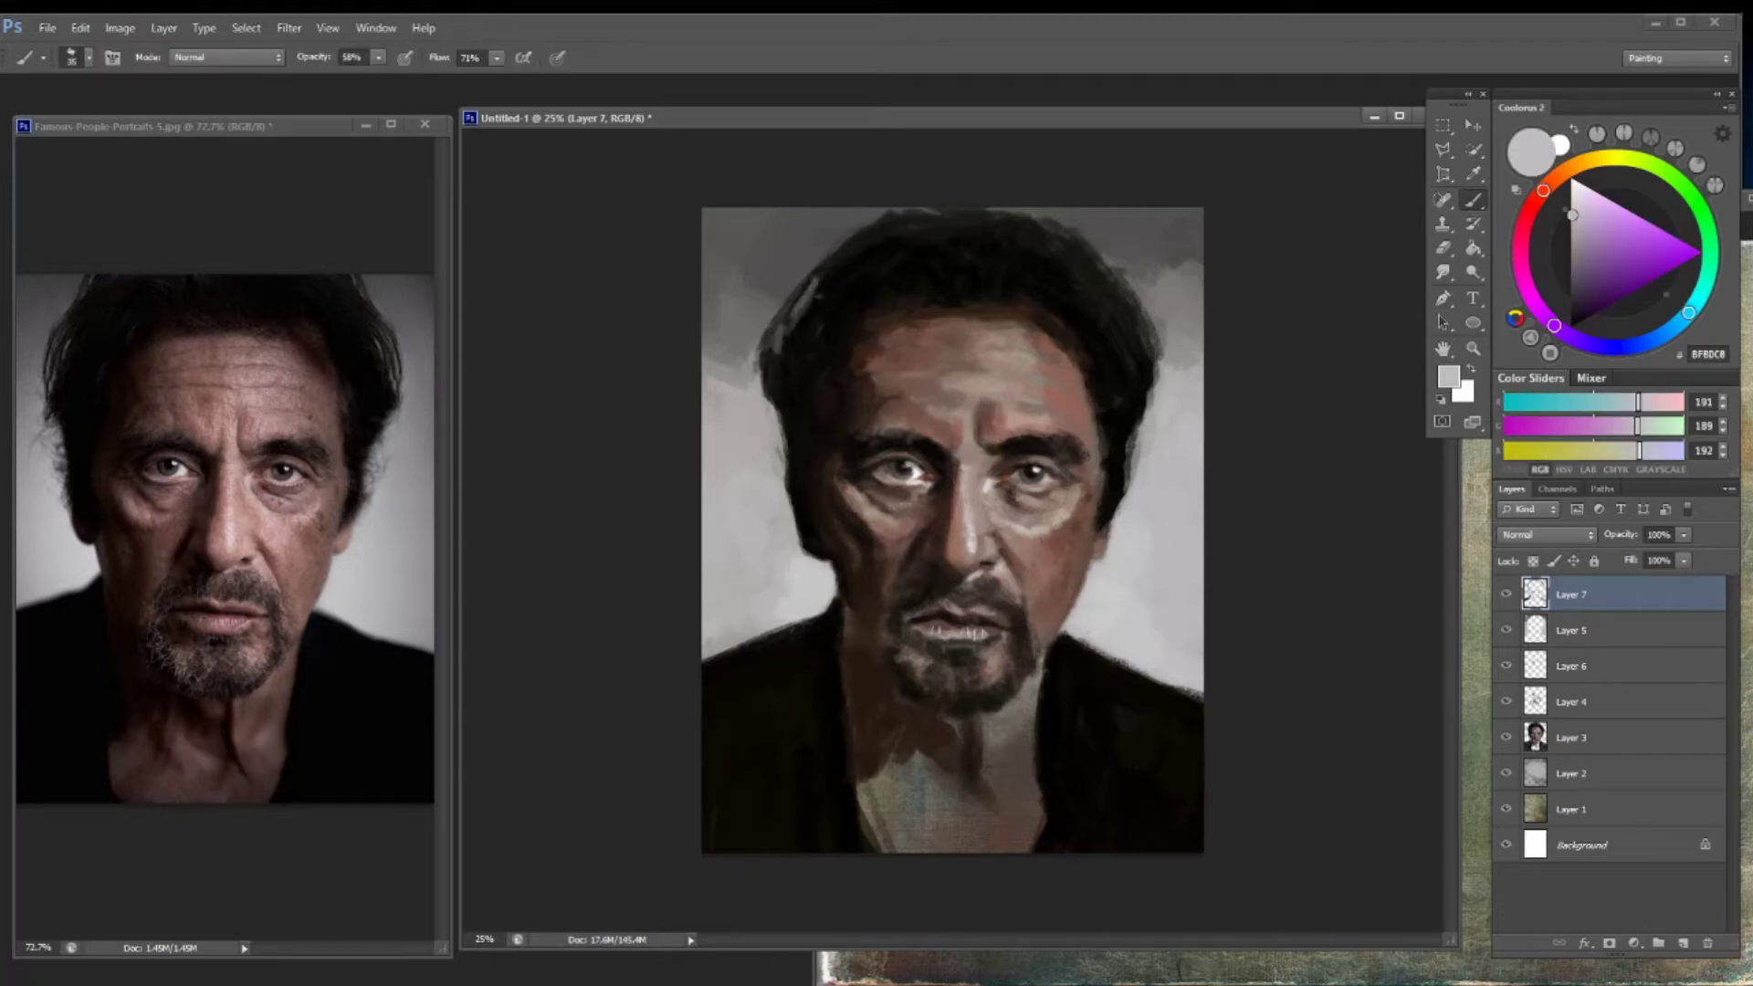
Darken and reshape the hair across the crown and down the lit side with near-black on Layer 7
alt+click(813, 266)
mouse_move(804, 274)
mouse_down()
mouse_move(868, 219)
mouse_move(973, 217)
mouse_move(1141, 324)
mouse_up()
drag(995, 210, 1046, 228)
mouse_move(1109, 342)
mouse_down()
mouse_move(1152, 438)
mouse_move(1107, 550)
mouse_up()
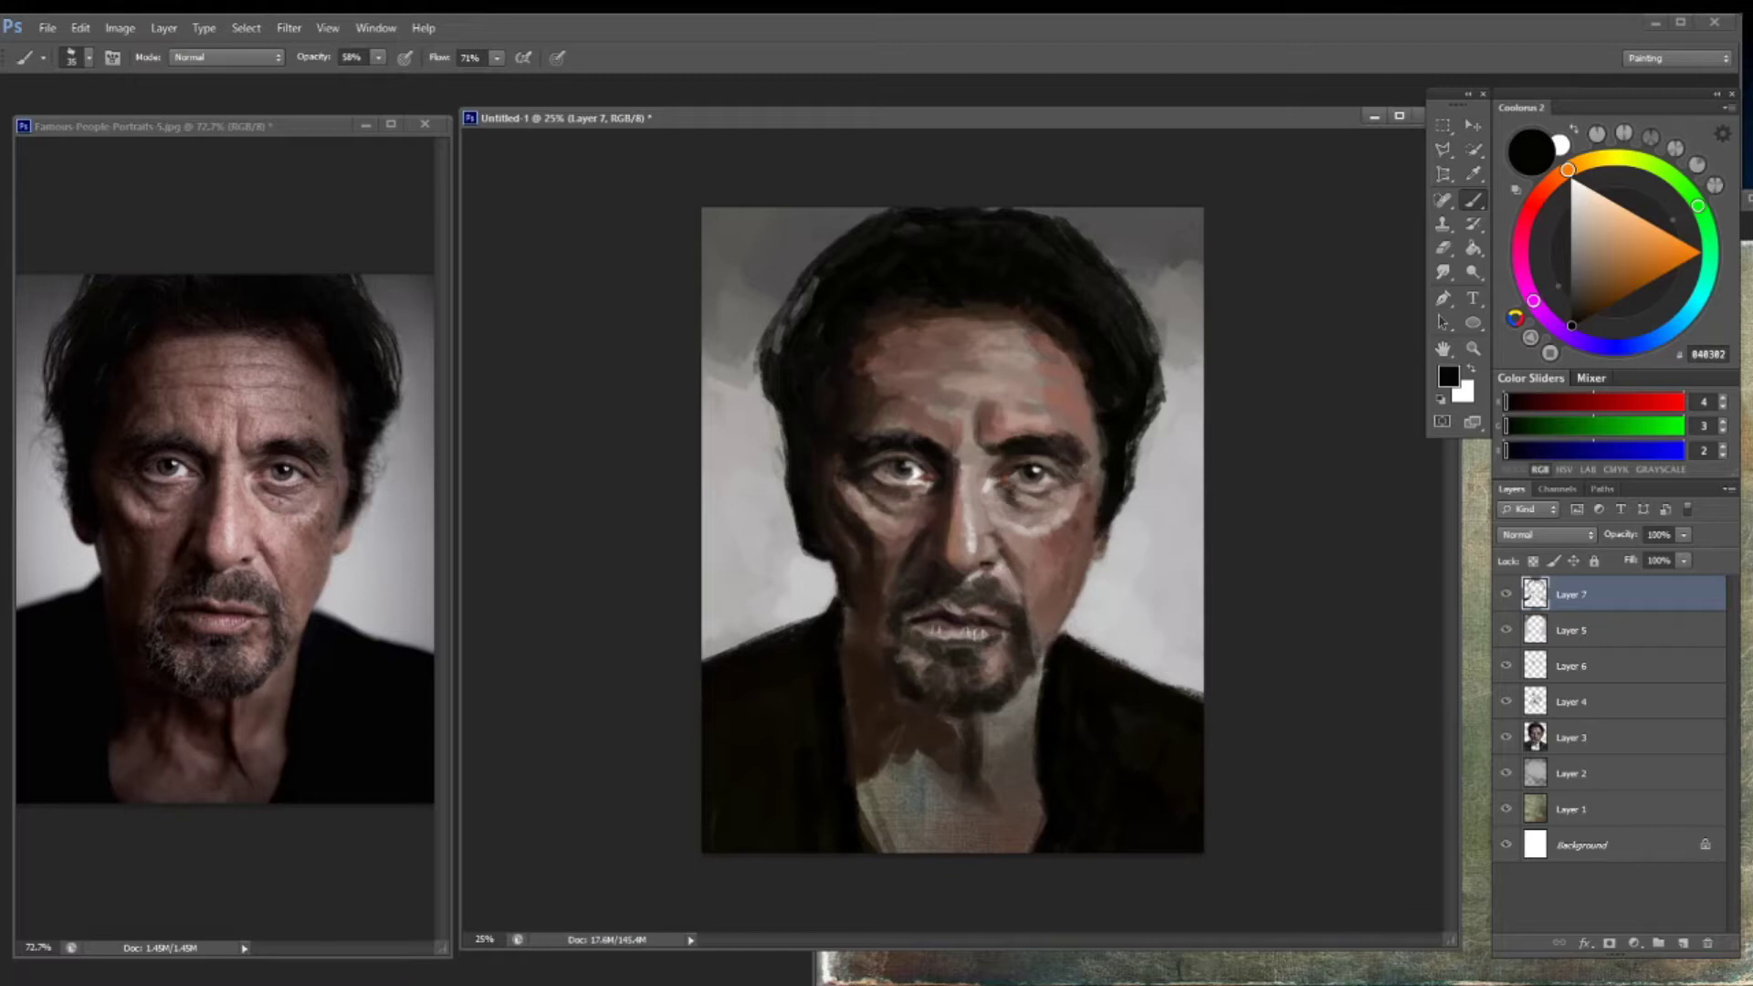
Brighten the forehead and the skin around the brows with sampled pinkish flesh tones on Layer 7
alt+click(1081, 462)
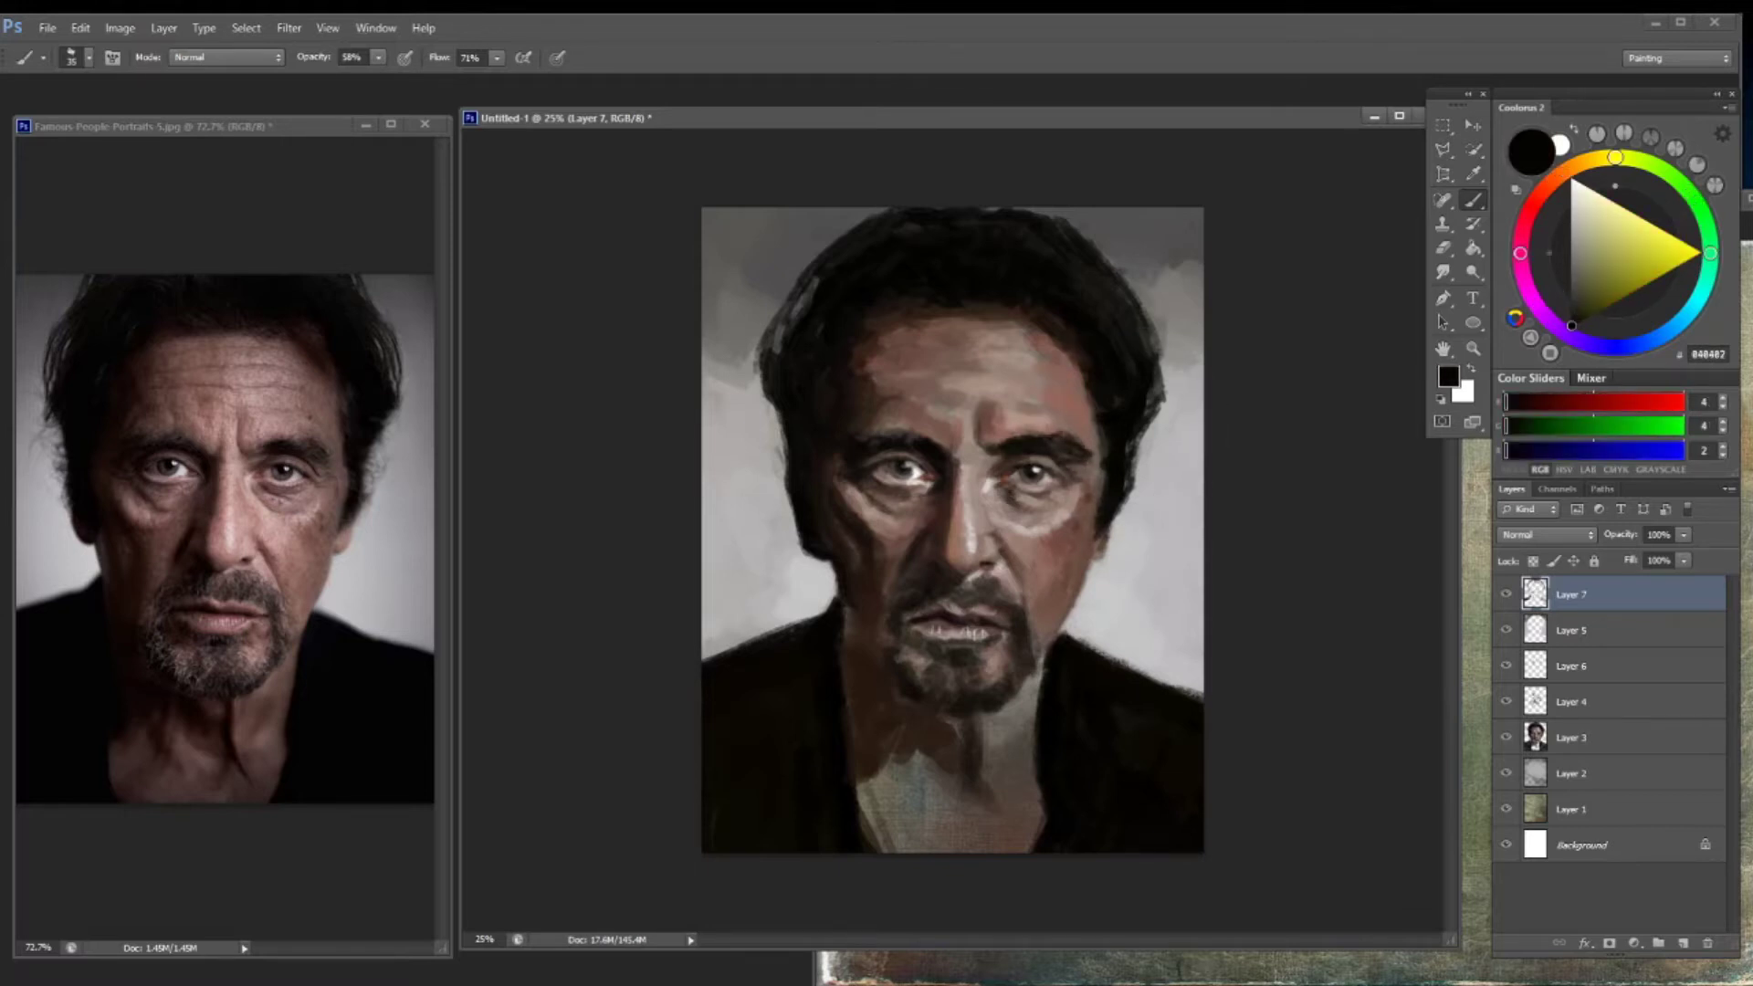
alt+click(1059, 524)
drag(931, 409, 1031, 347)
alt+click(1014, 425)
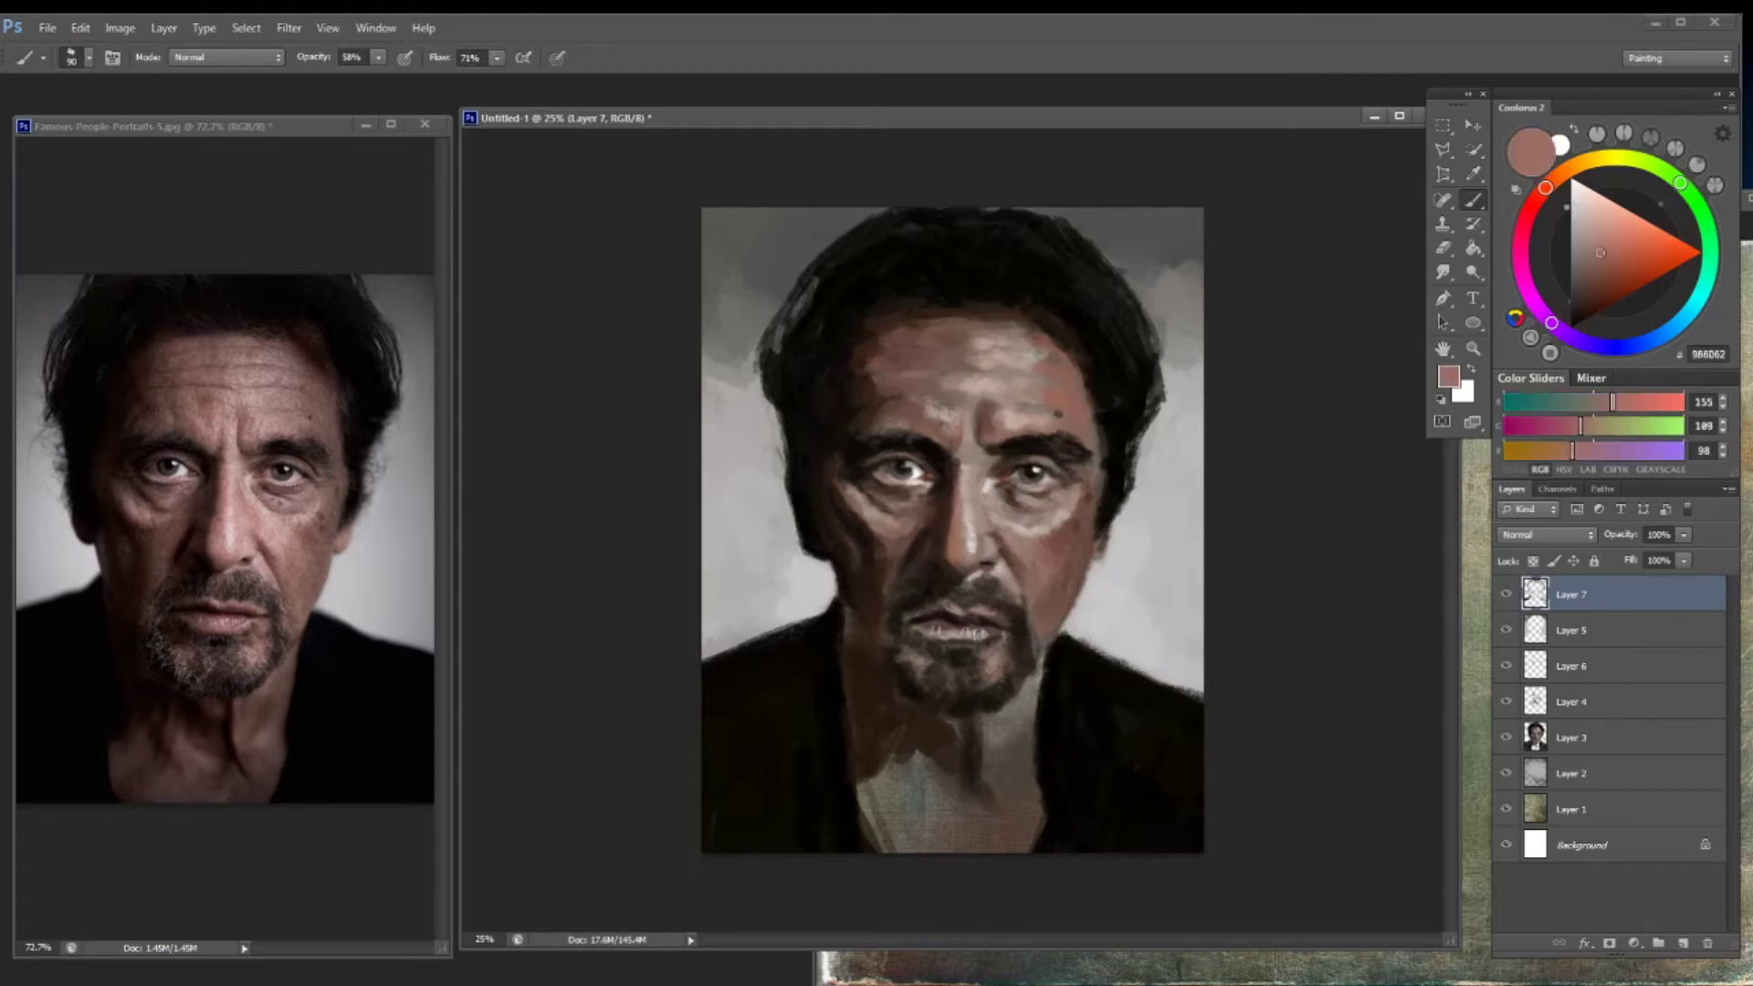
alt+click(1031, 533)
alt+click(990, 488)
Add a layer above Layer 7 and recolor the lips with brick red, defining the mouth line with sampled dark browns
drag(1683, 534, 1663, 556)
click(1682, 943)
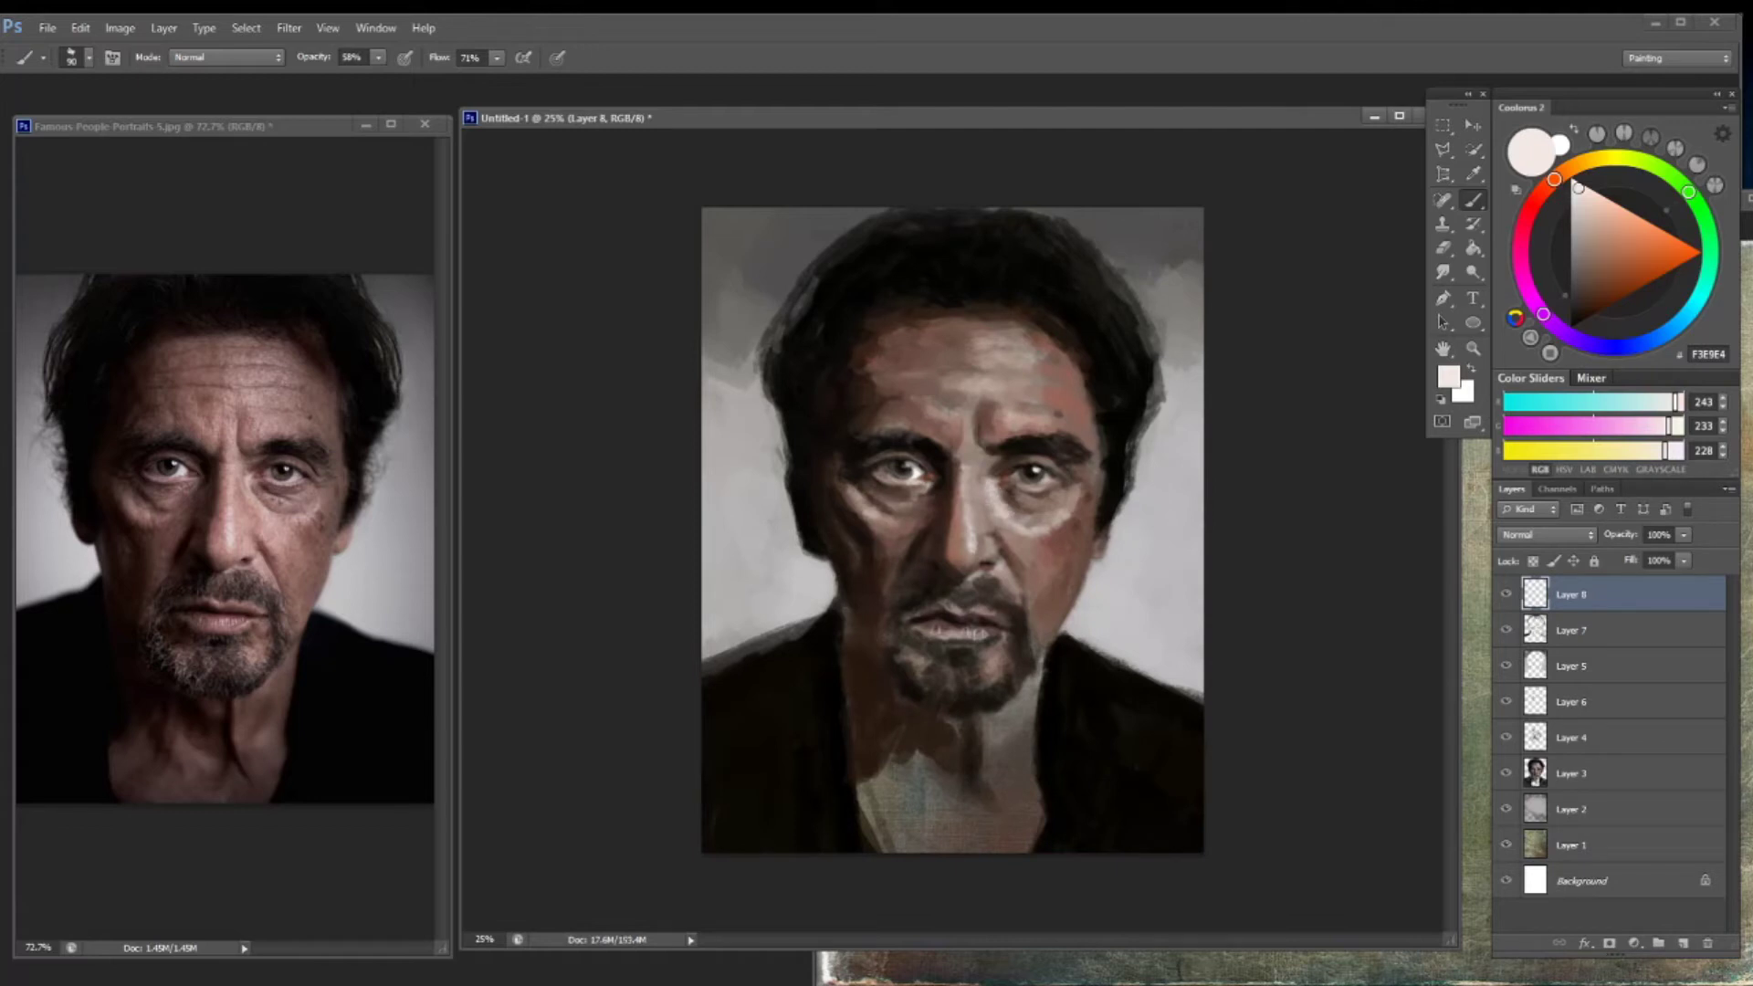
click(1606, 243)
mouse_move(1552, 188)
mouse_down()
mouse_move(1523, 245)
mouse_move(1541, 192)
mouse_up()
drag(1617, 260, 1624, 258)
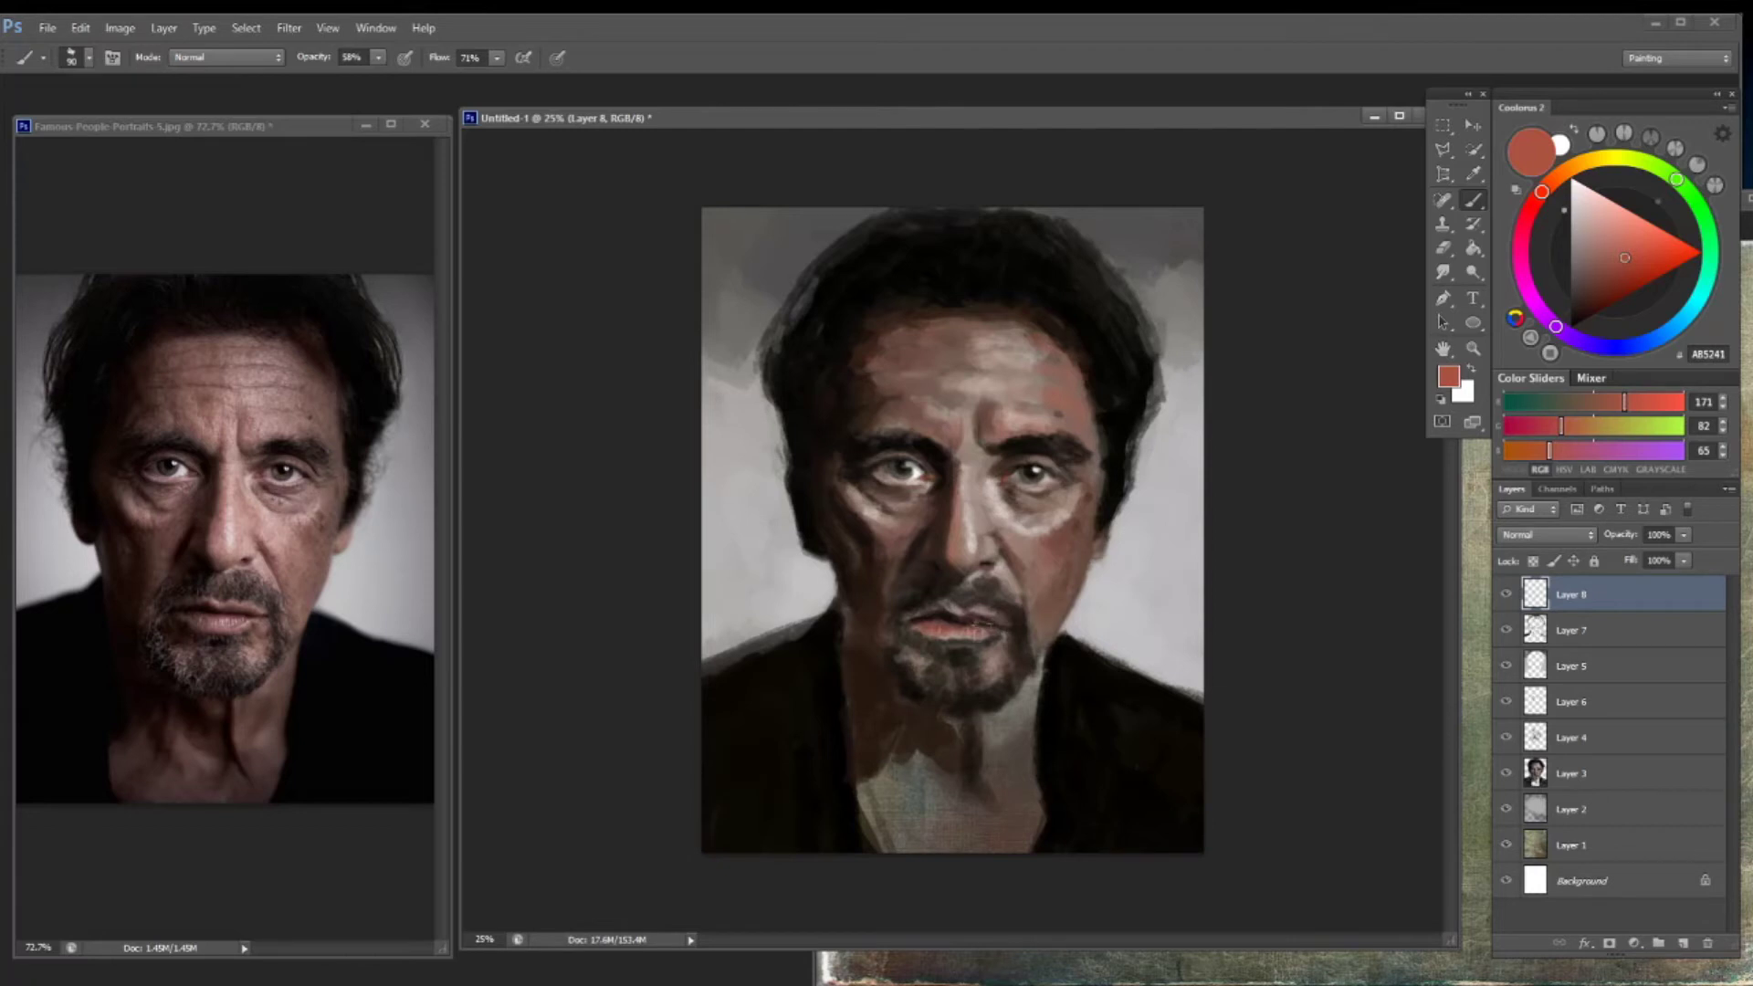
alt+click(940, 626)
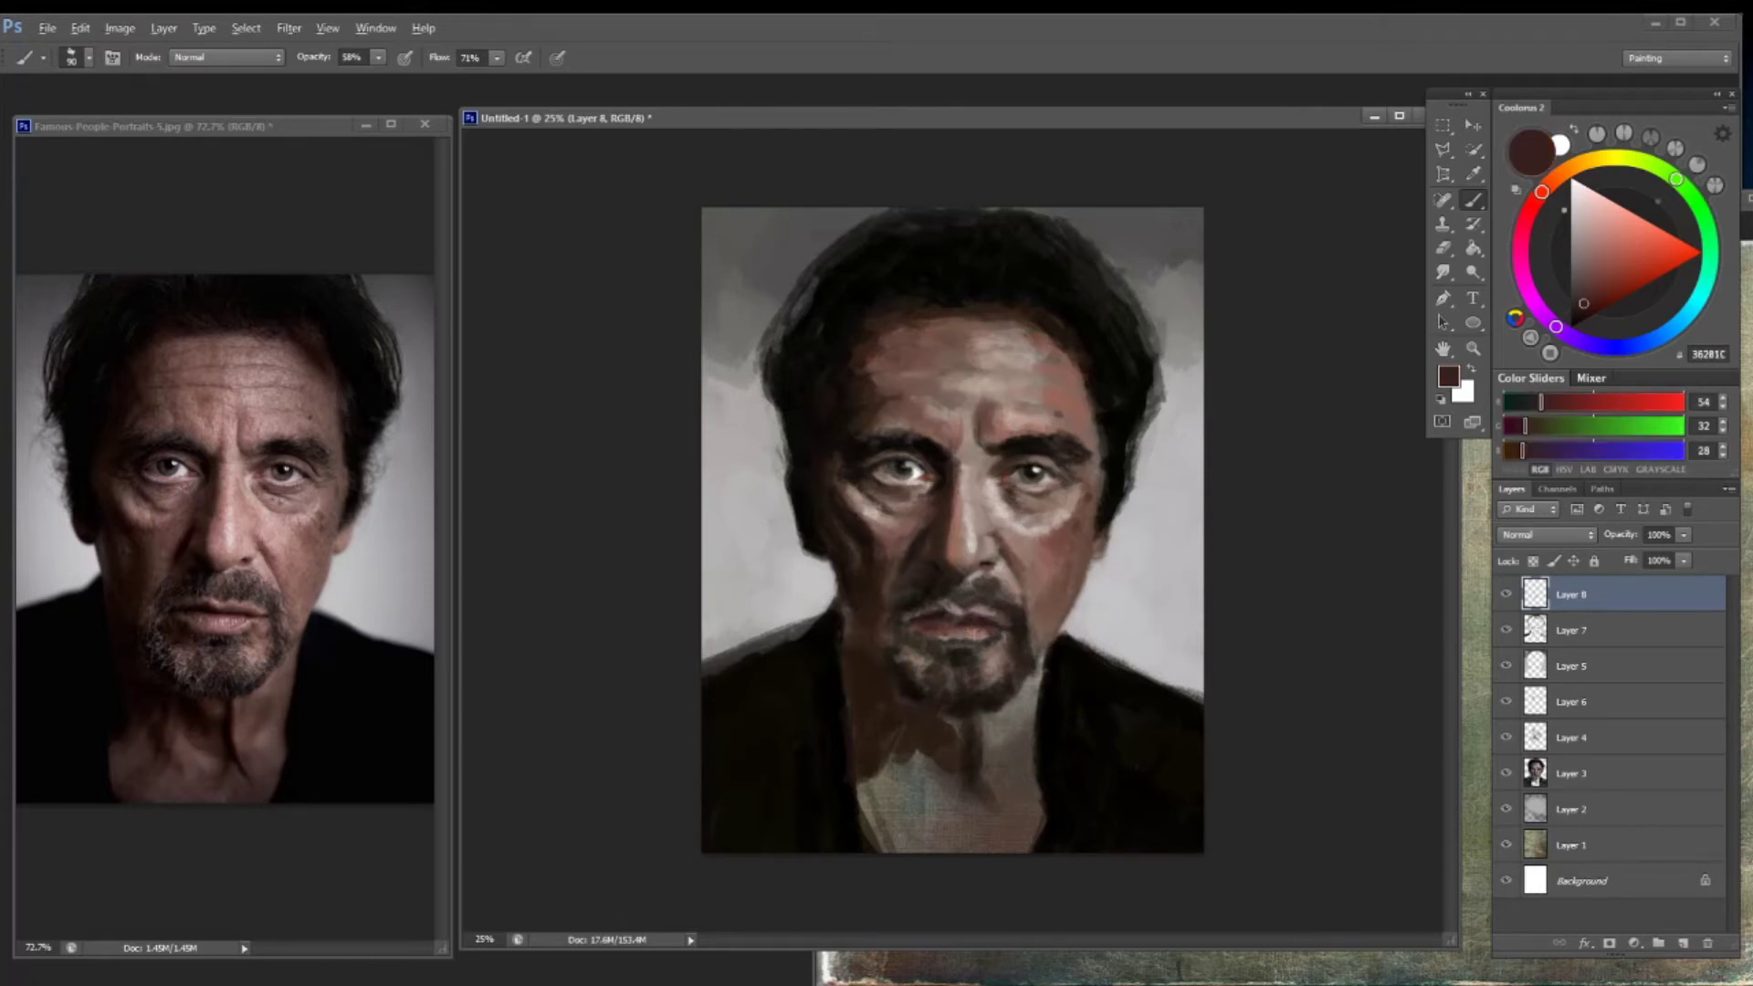
alt+click(940, 625)
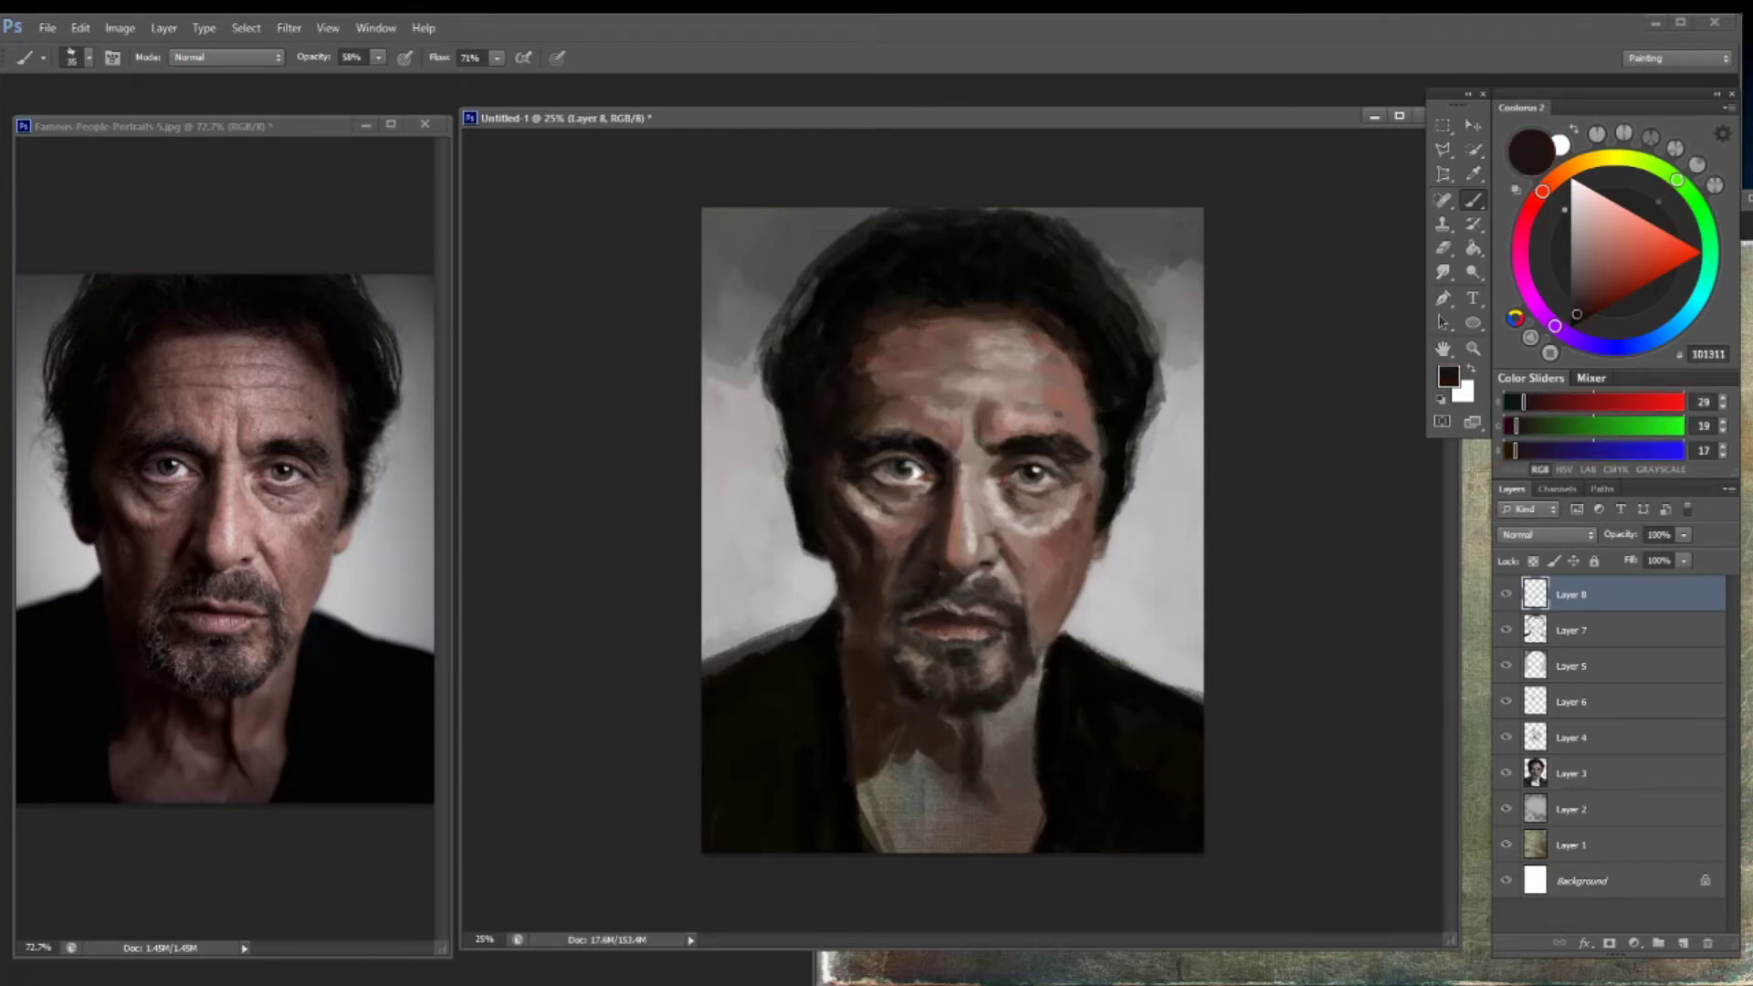
alt+click(940, 625)
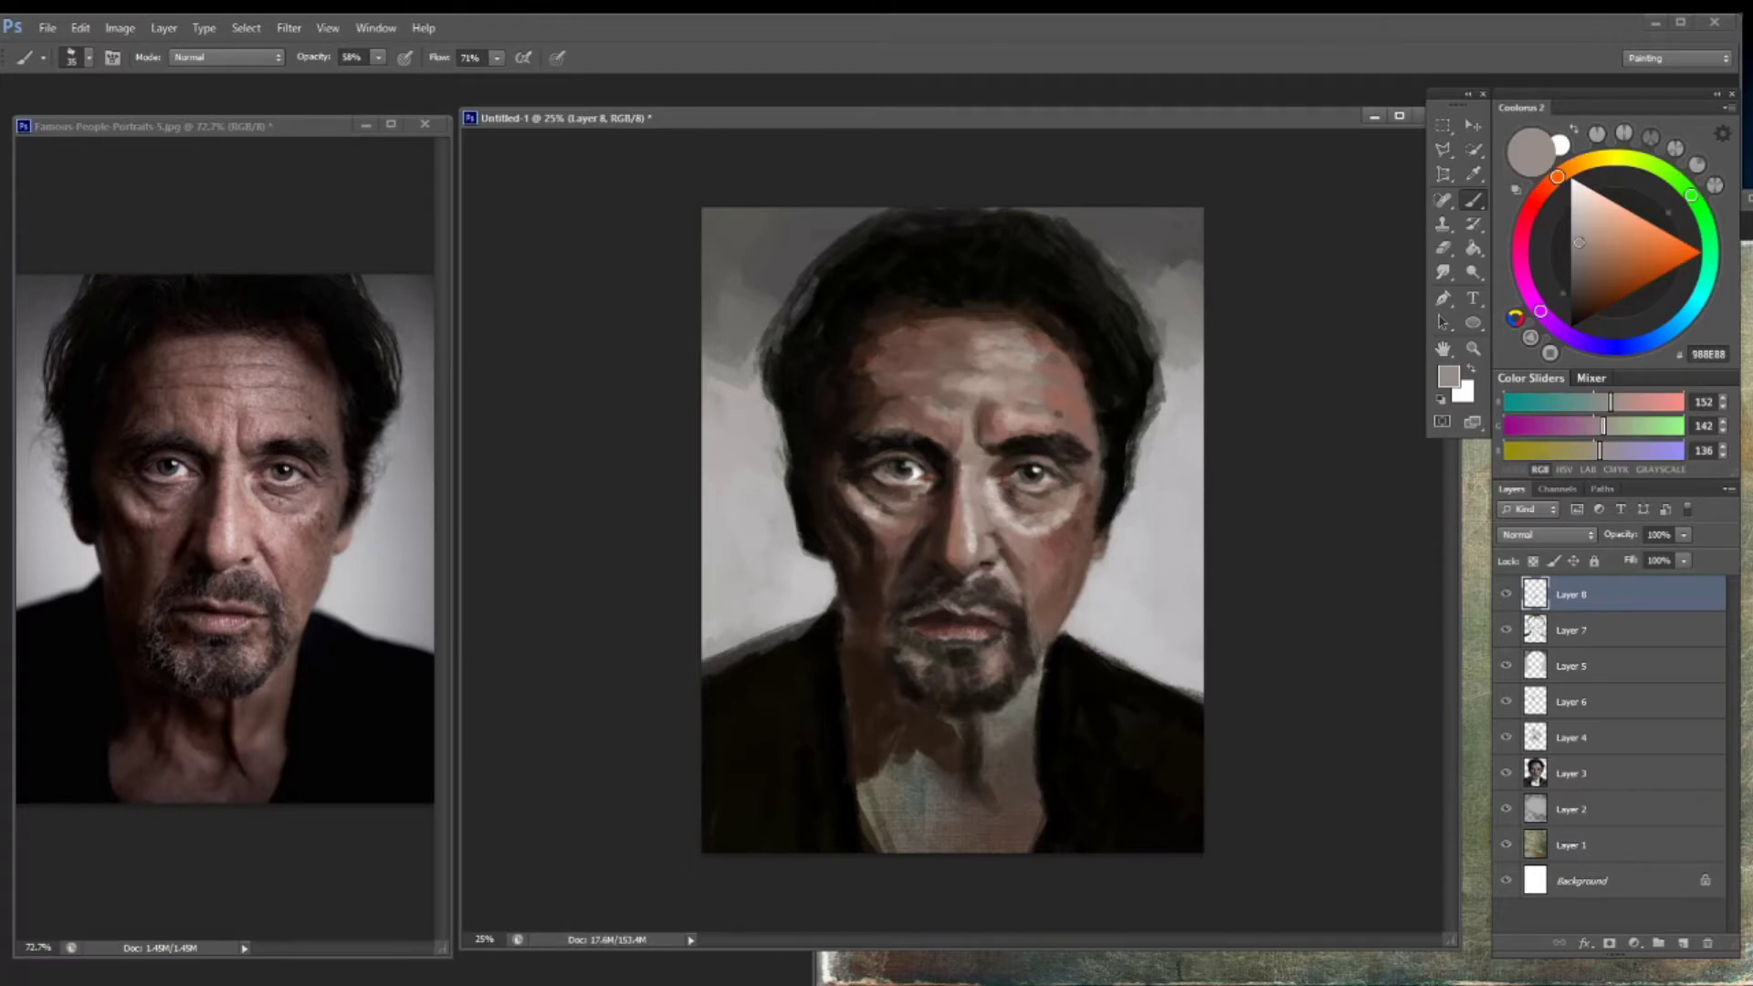
Touch up the nose and lower lip with sampled flesh and dark brown tones on Layer 8
alt+click(945, 538)
alt+click(946, 539)
alt+click(945, 538)
alt+click(945, 539)
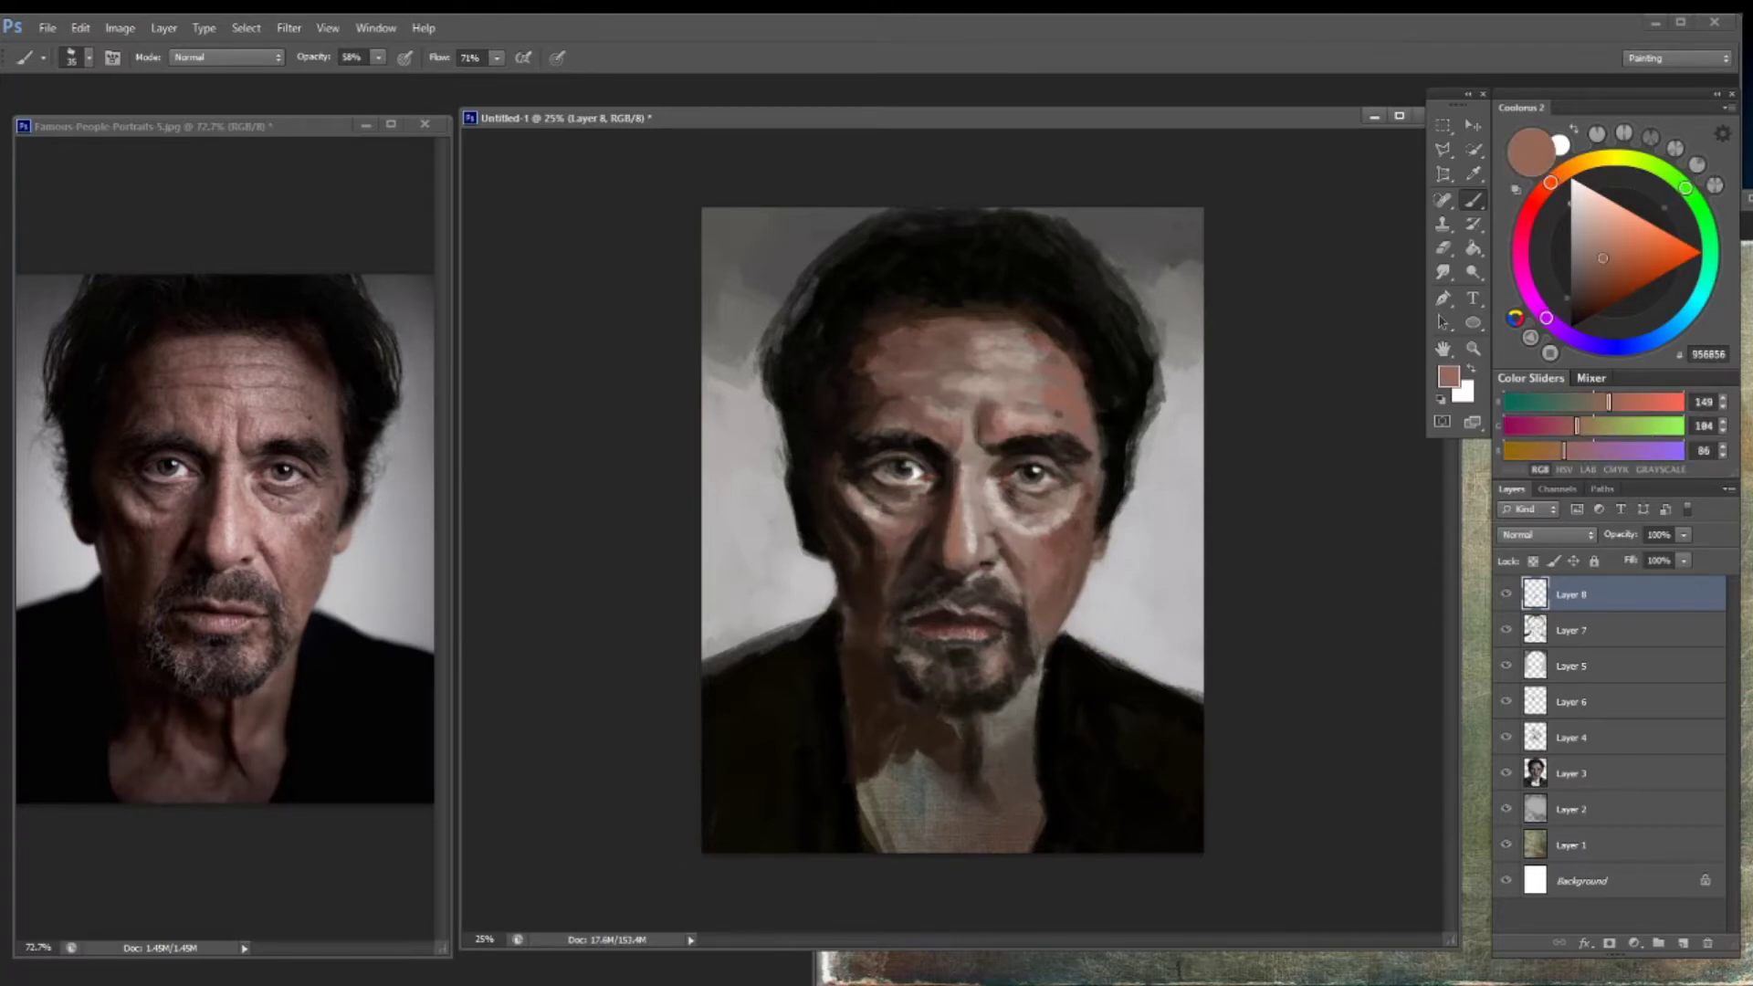
alt+click(950, 639)
Add a layer above Layer 7 and repaint the background on the upper-left side of the head with sampled grays
key(alt+bracketleft)
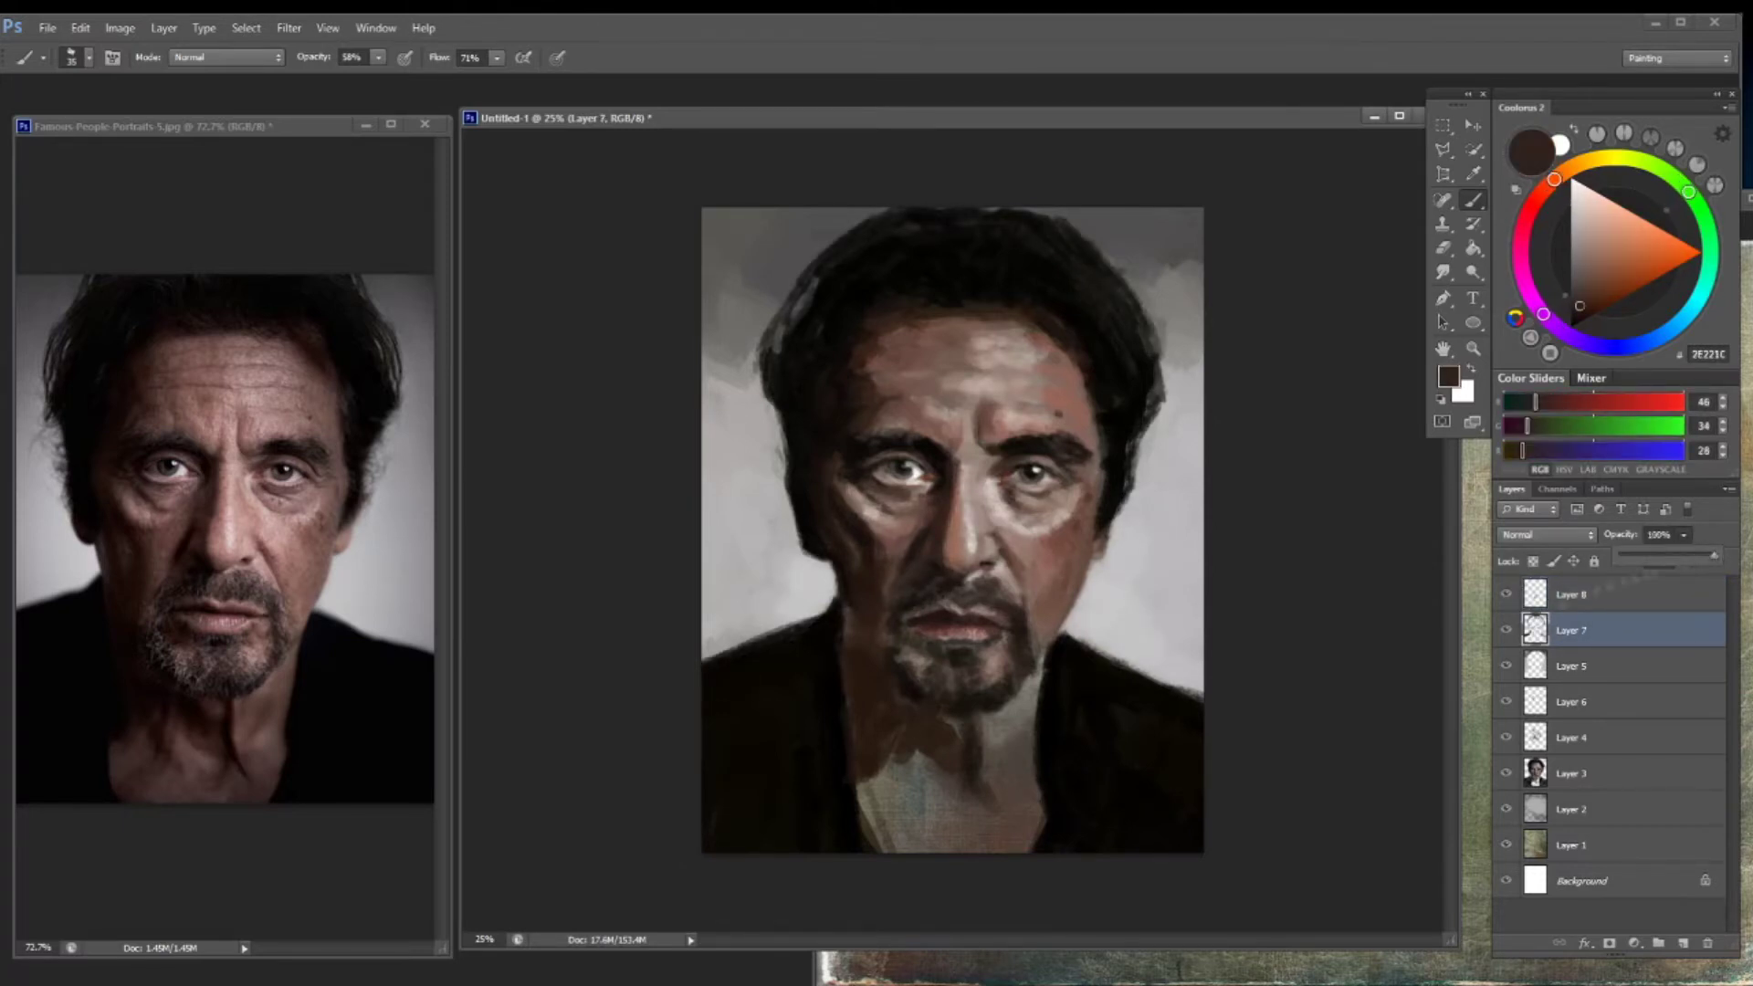
key(ctrl+shift+alt+n)
alt+click(716, 375)
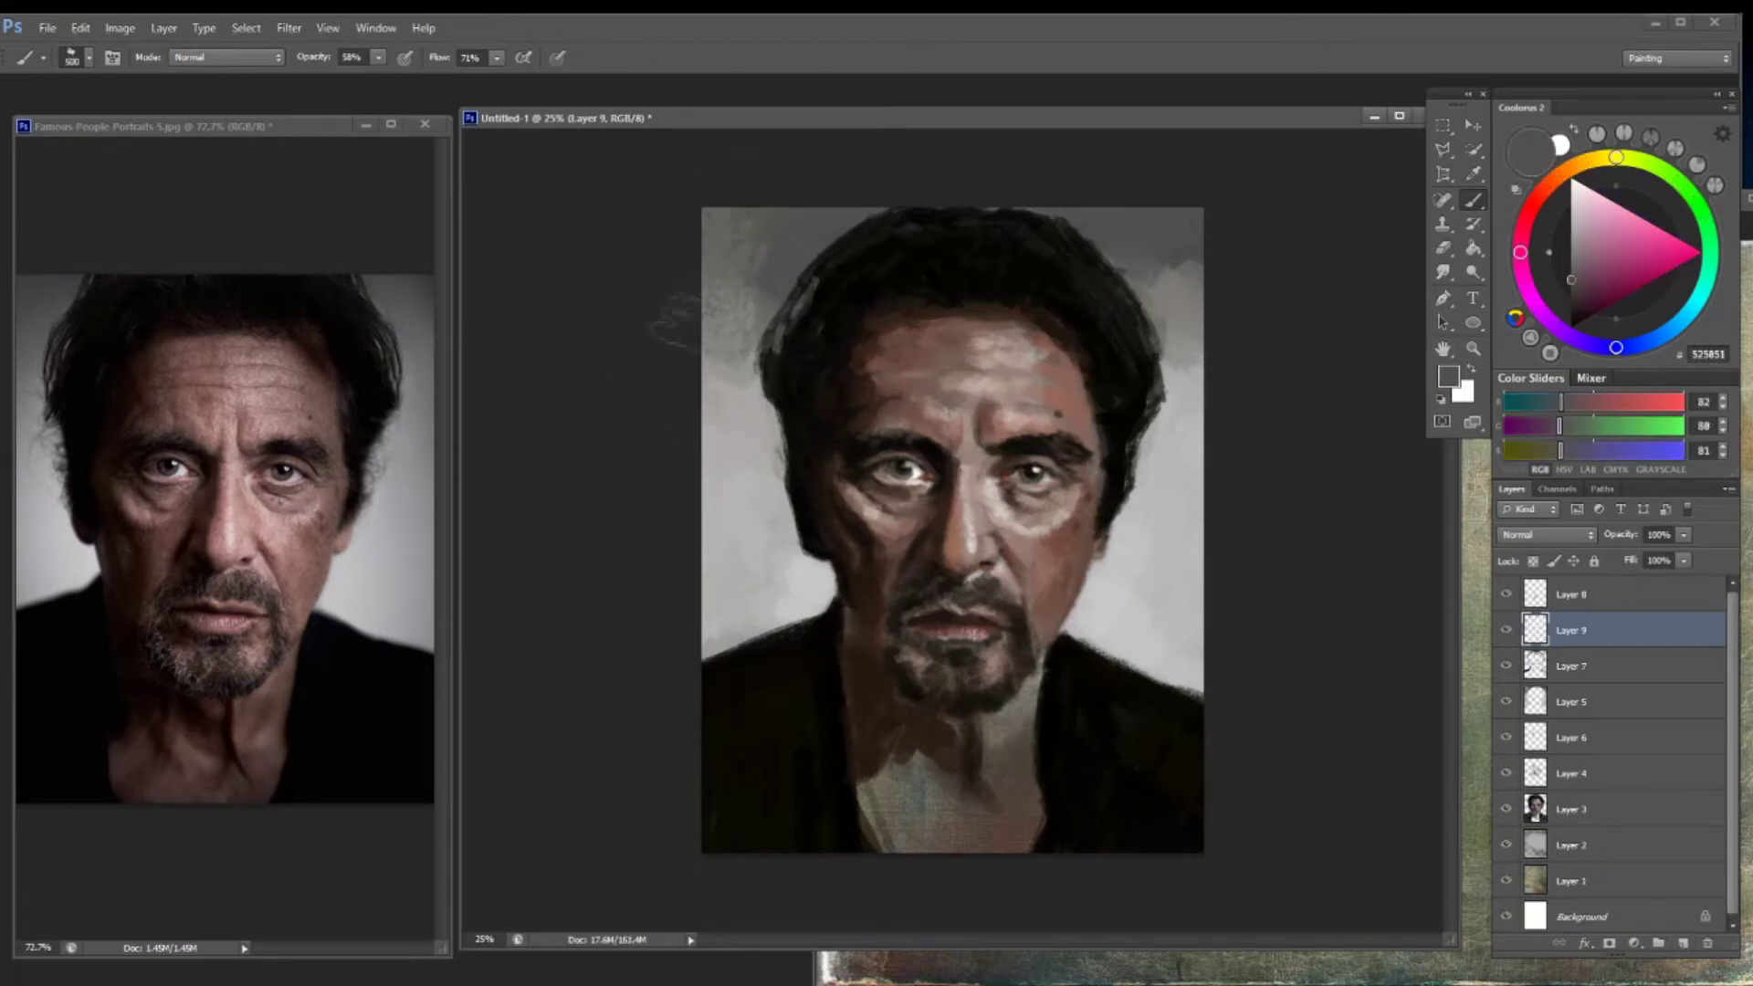
alt+click(721, 283)
alt+click(739, 461)
alt+click(715, 240)
alt+click(716, 240)
Darken and blend the background in the portrait's upper-right corner with sampled dark grays on Layer 9
alt+click(1136, 214)
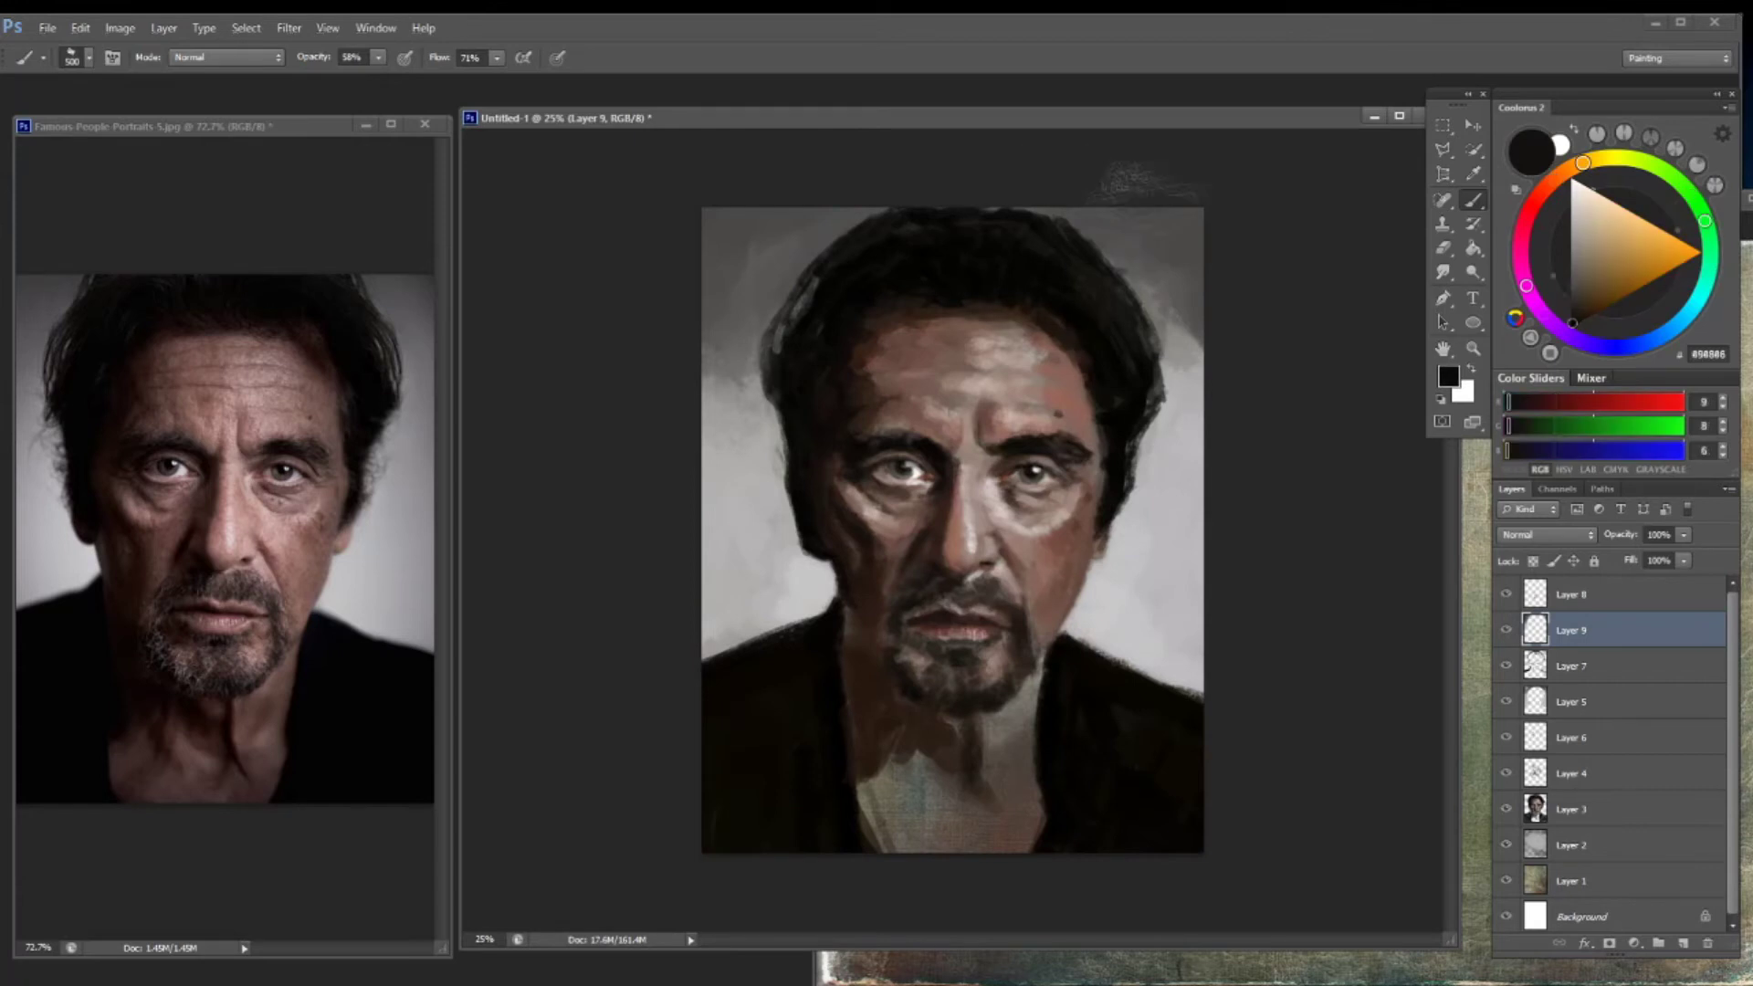
alt+click(1247, 347)
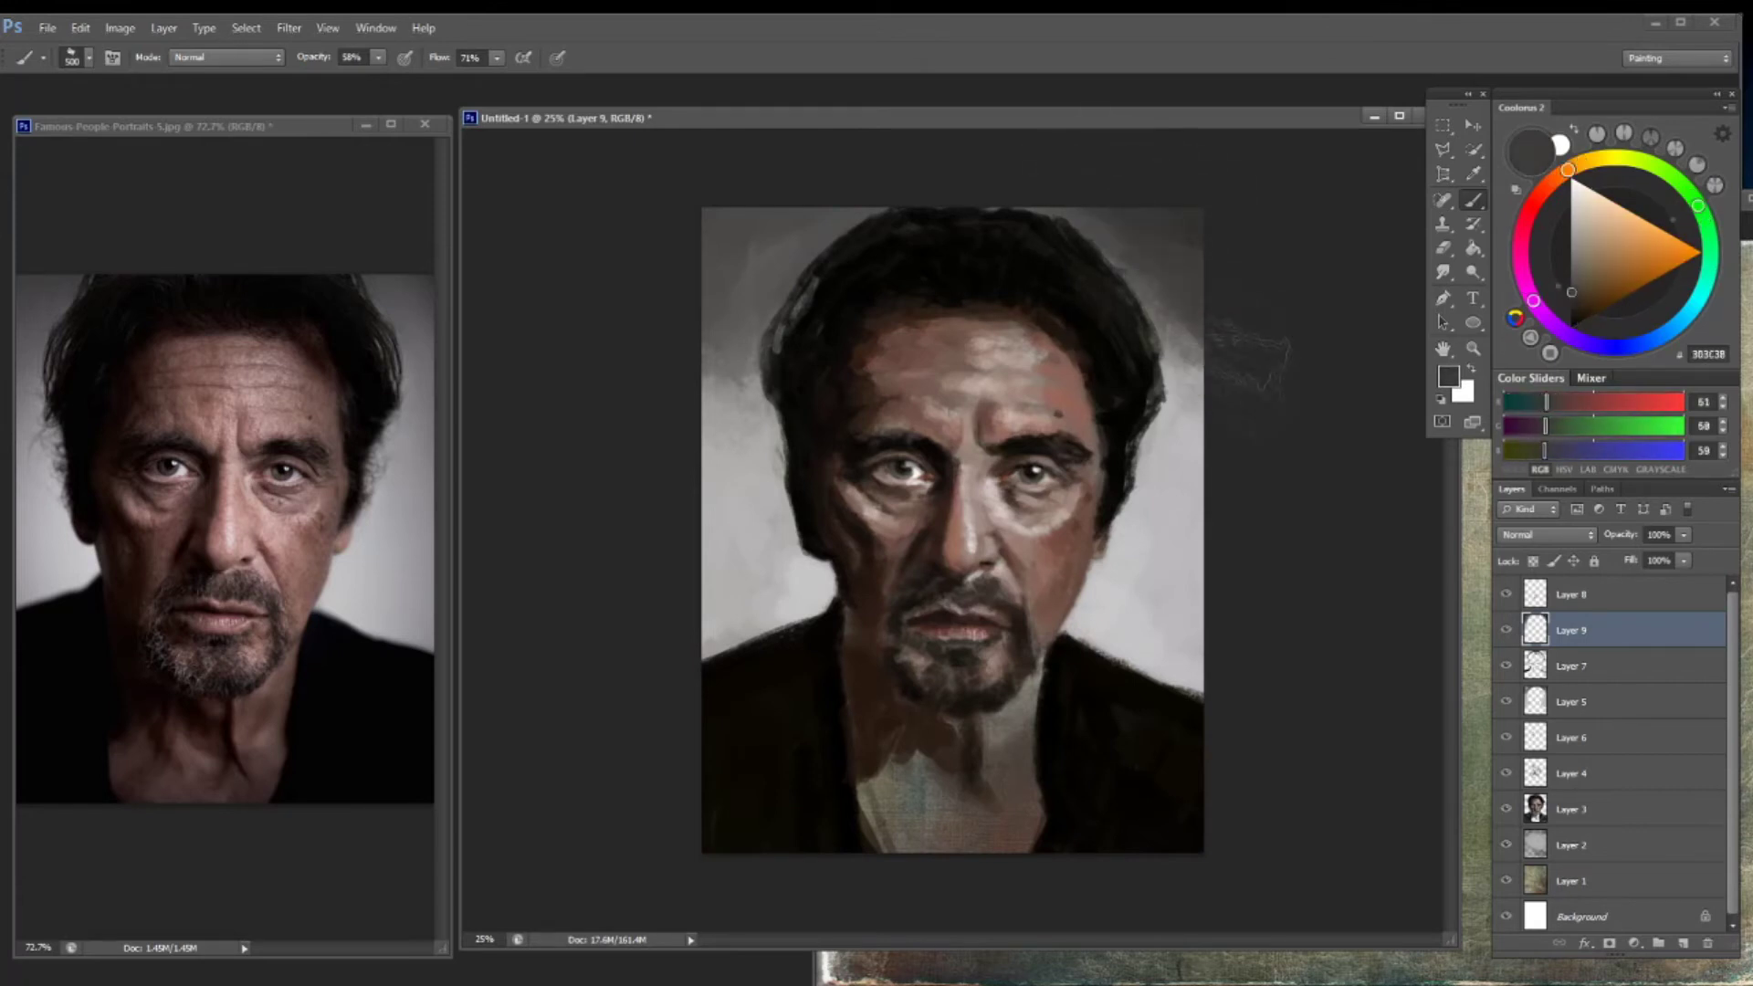
alt+click(1255, 273)
alt+click(1083, 258)
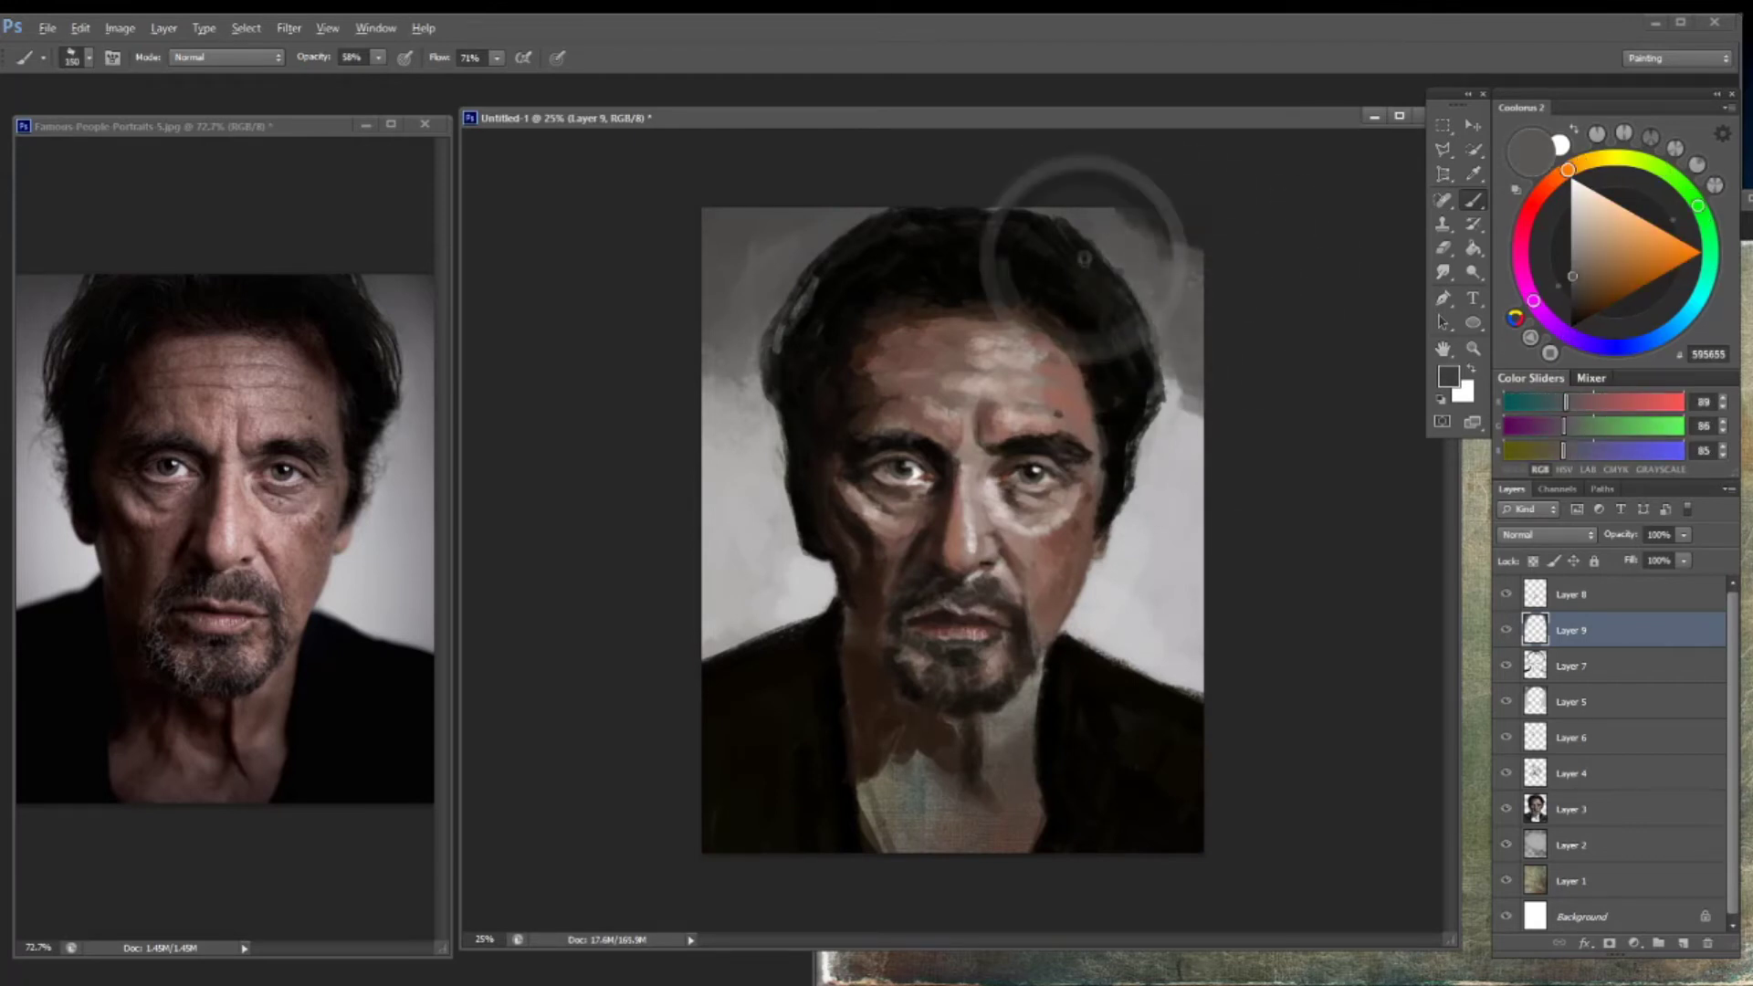
alt+click(1205, 294)
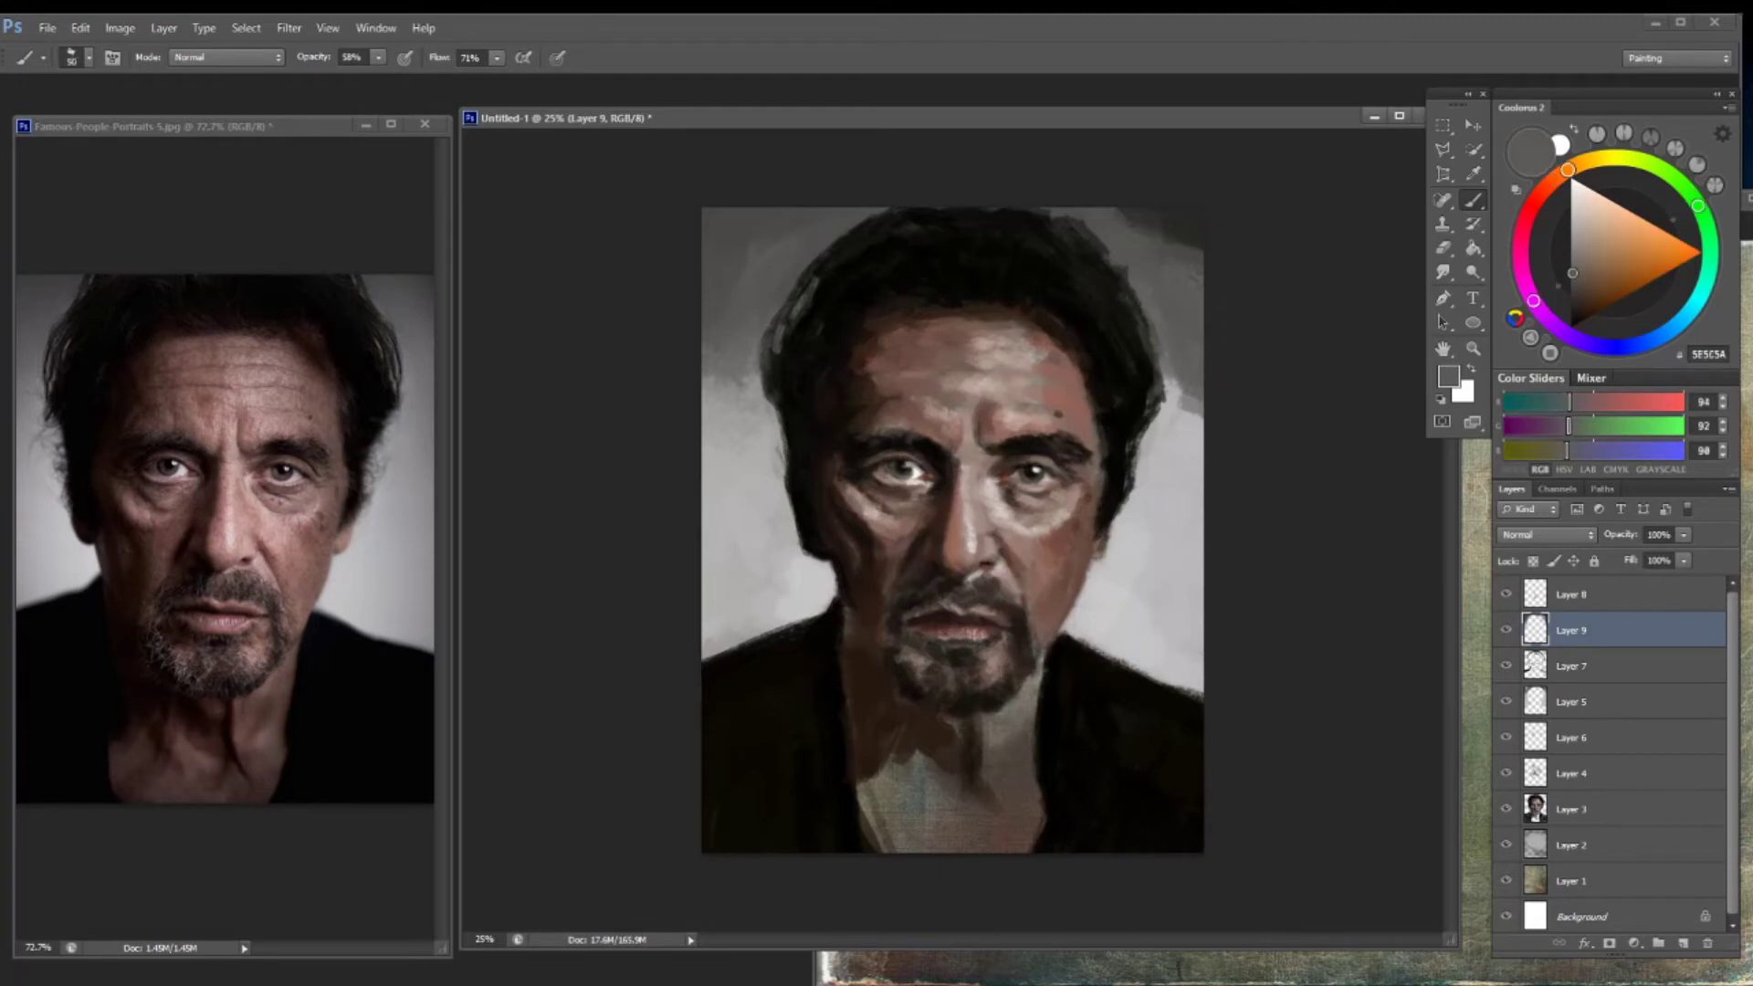
Refine the hair outline from the crown down the shadow side with sampled near-black on Layer 9
alt+click(1086, 251)
drag(813, 261, 765, 367)
drag(890, 210, 814, 265)
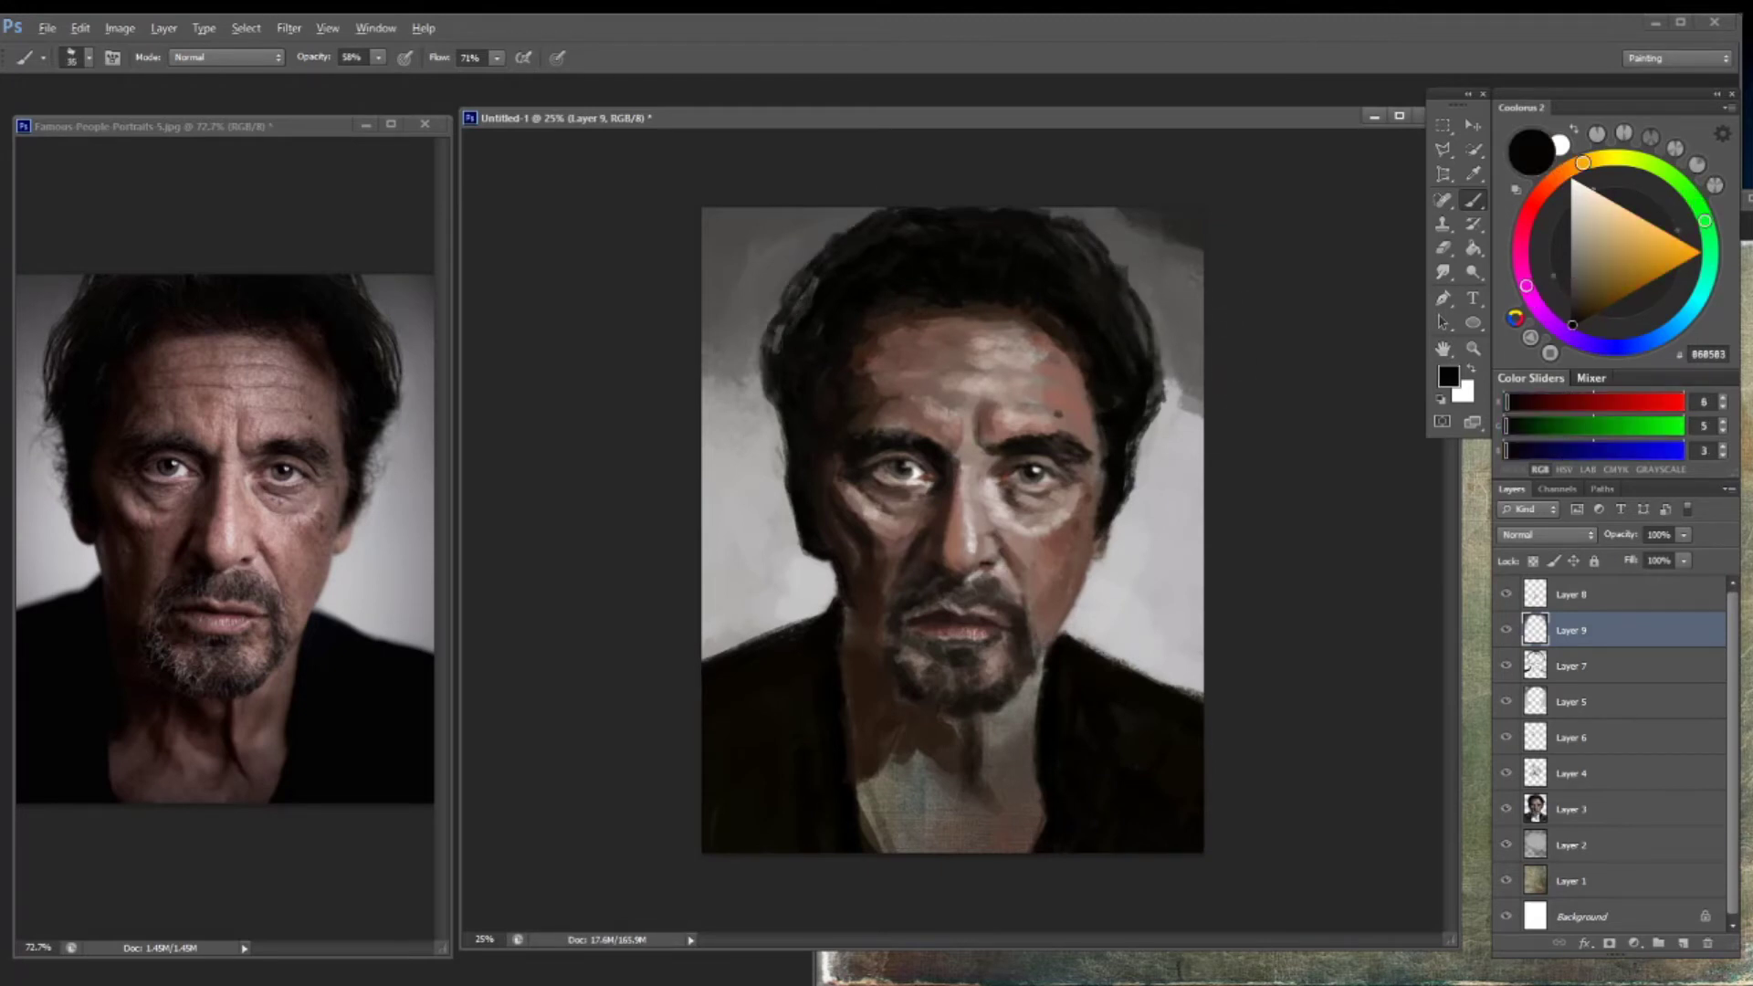
Shade the side of the nose and the under-eye folds with sampled browns on Layer 9
alt+click(940, 521)
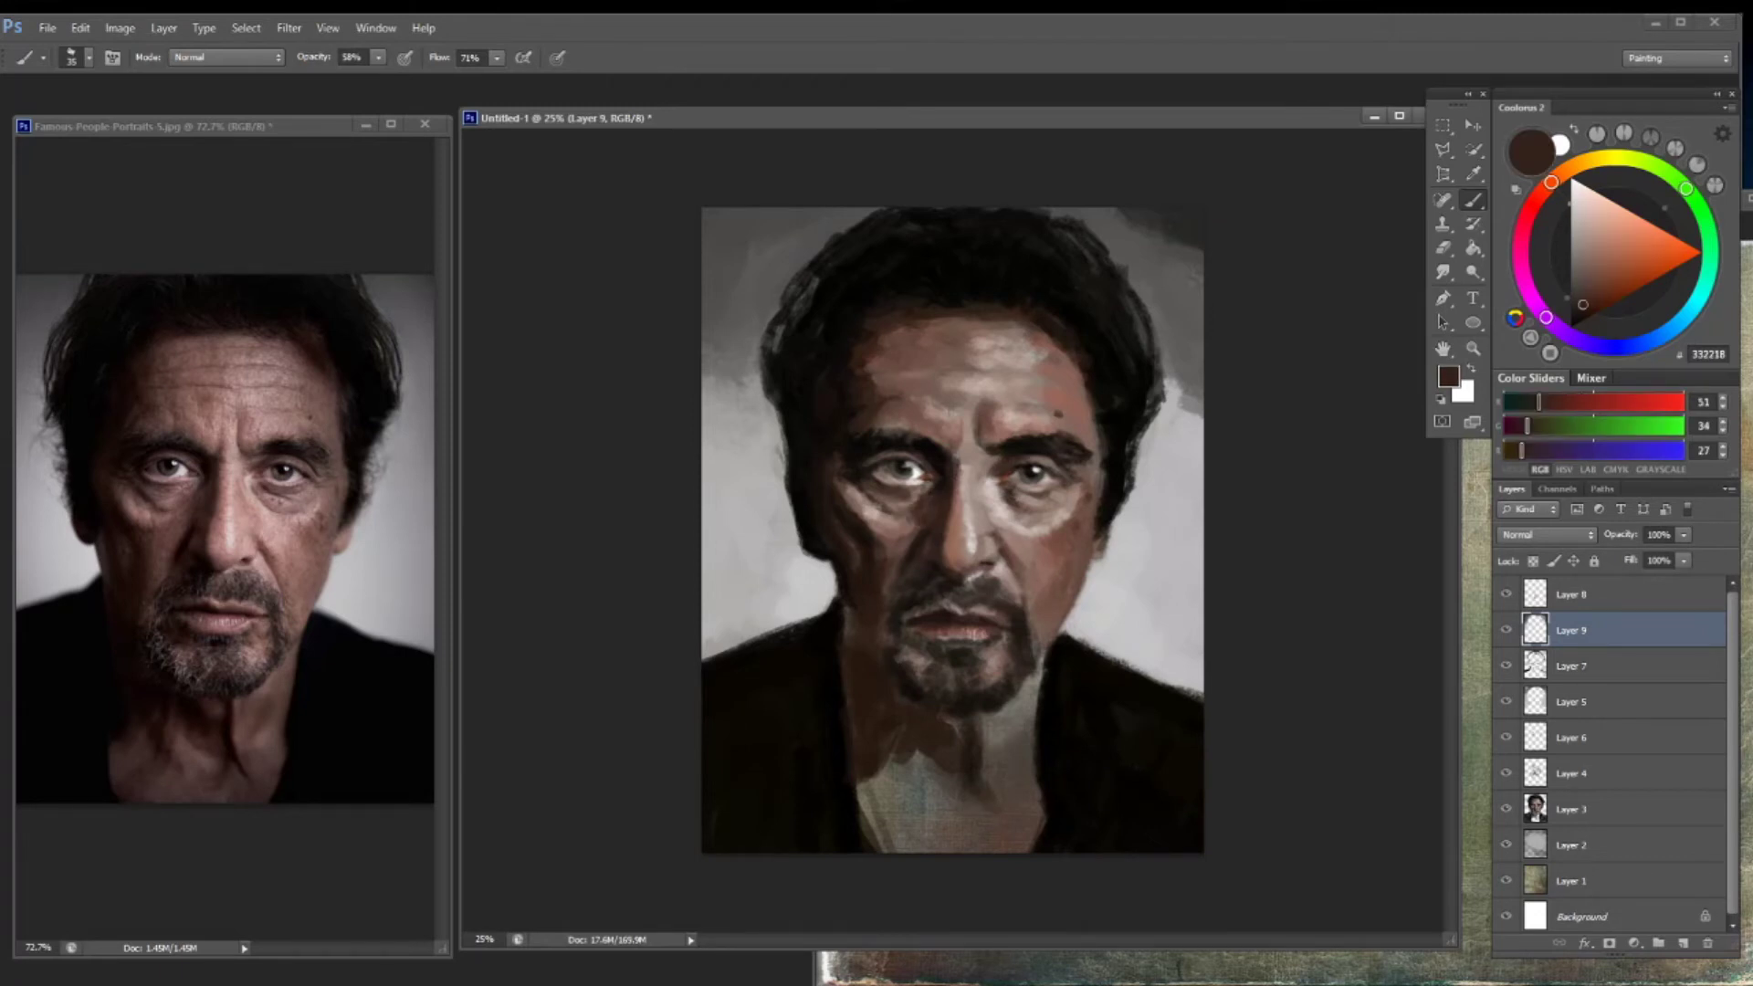
alt+click(940, 584)
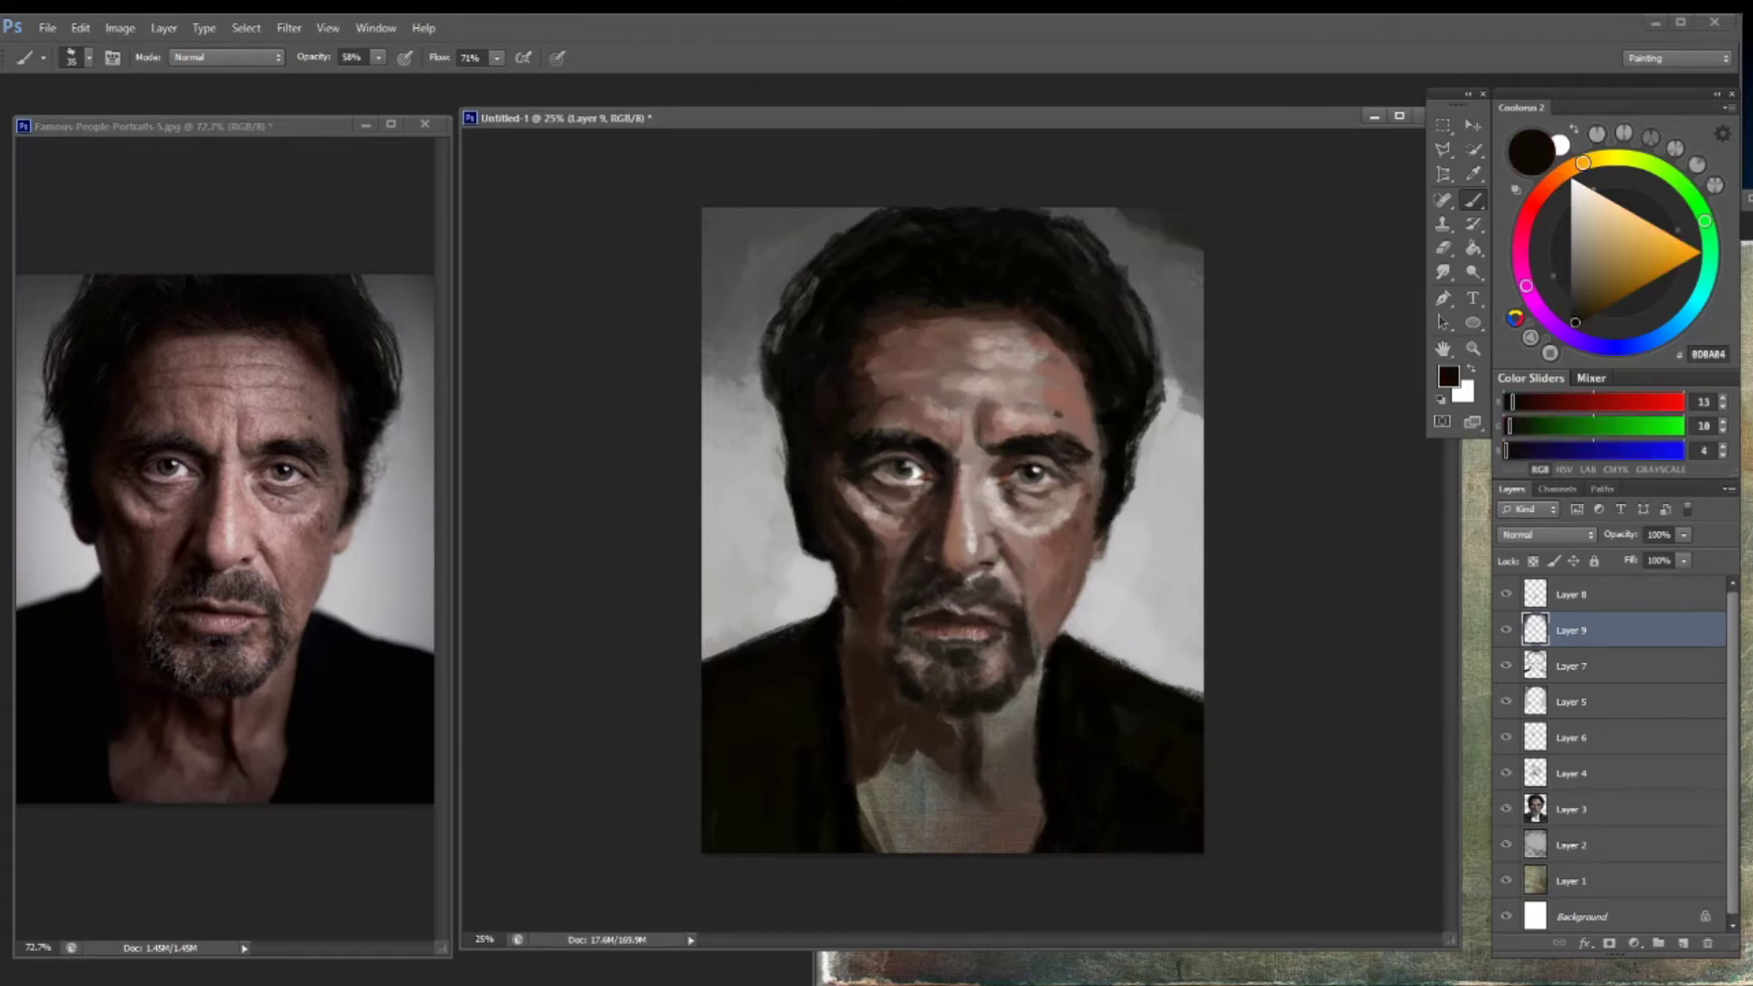
alt+click(1032, 510)
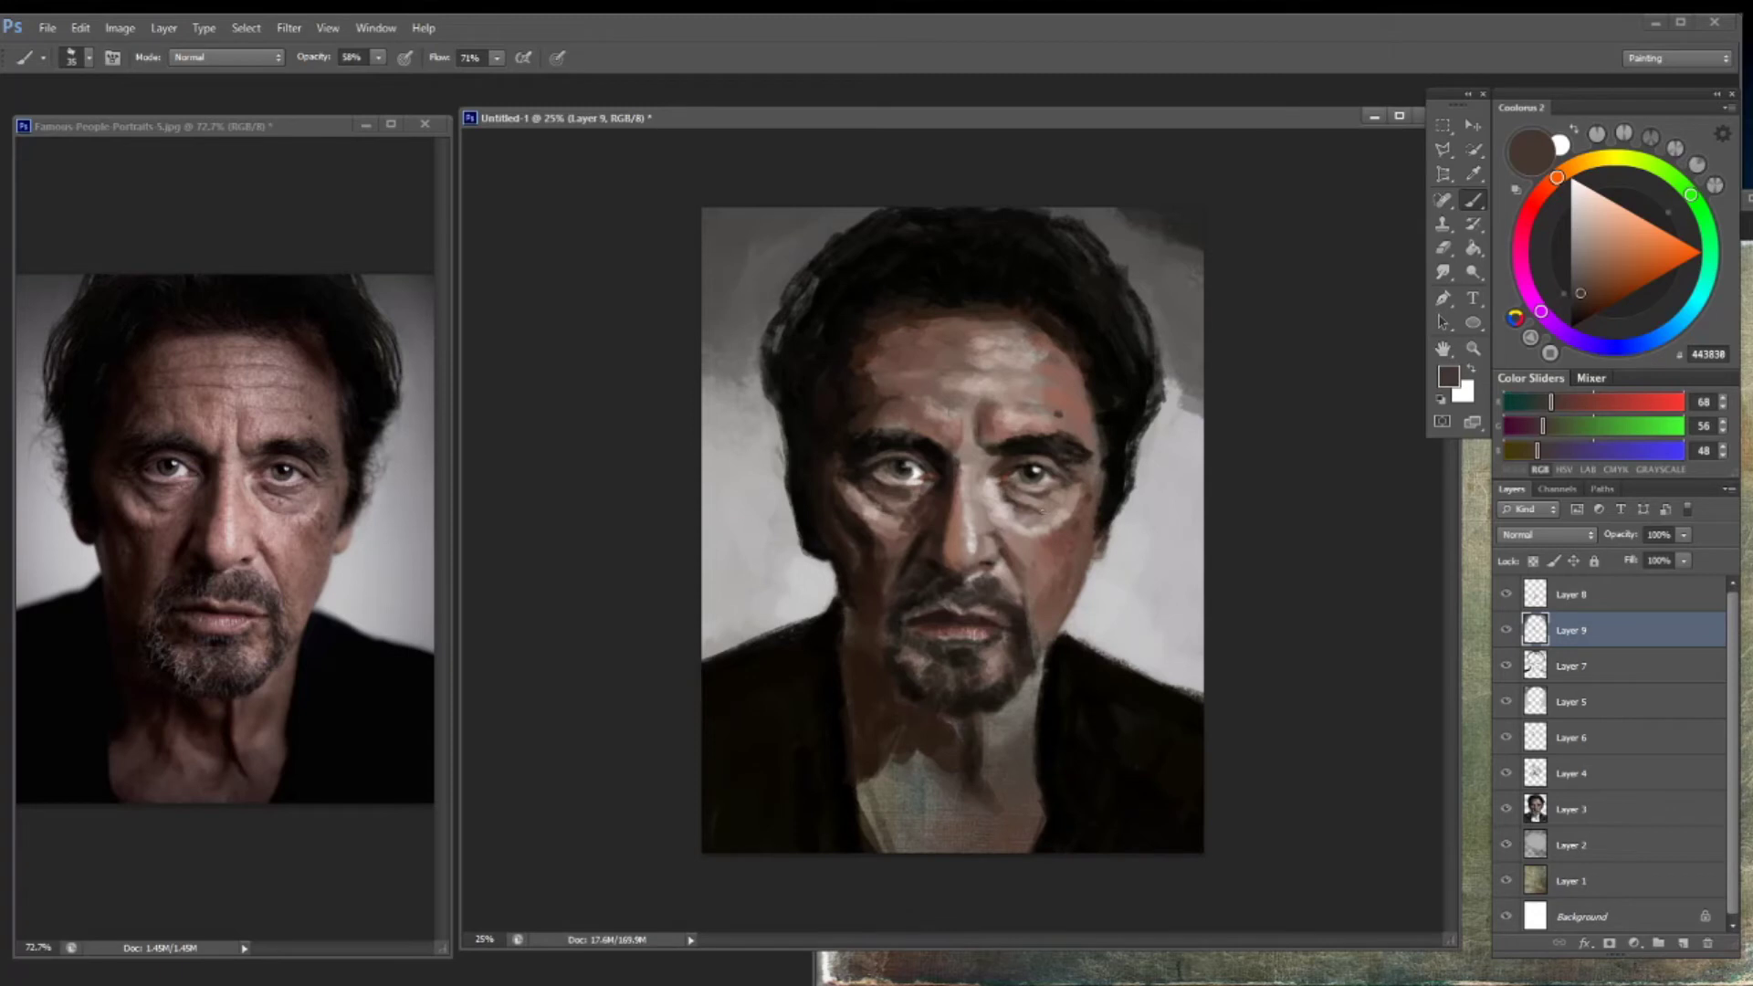
alt+click(1021, 523)
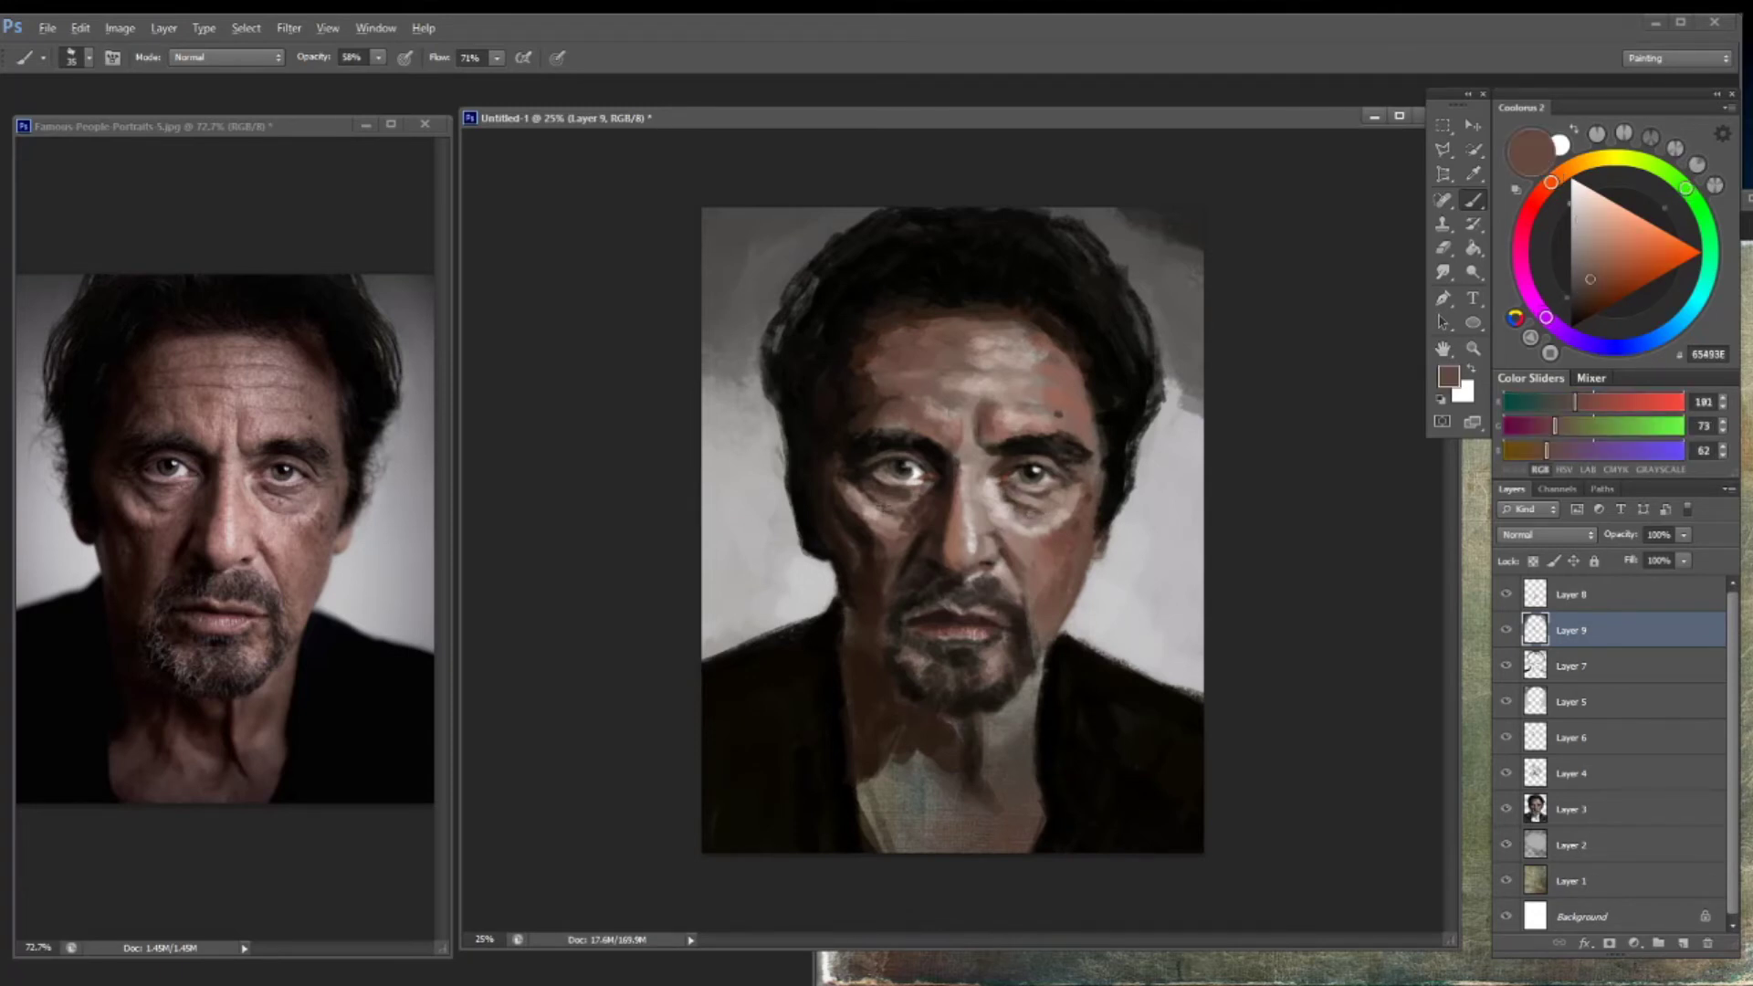
alt+click(901, 496)
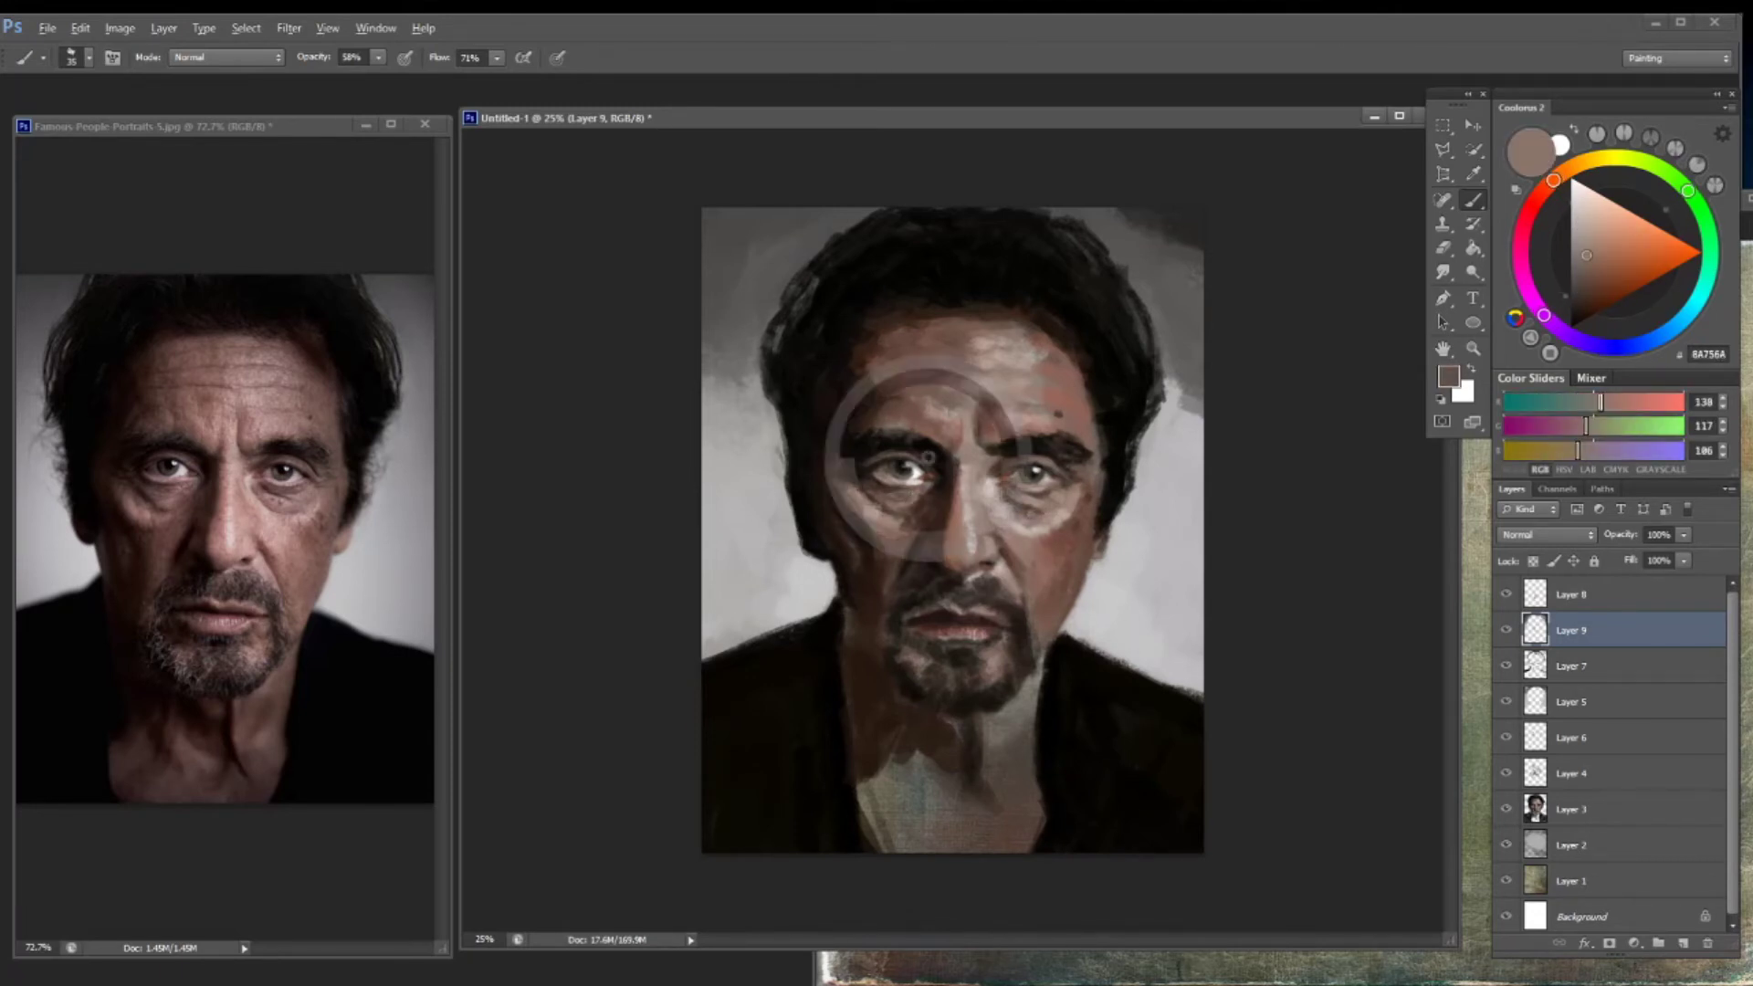
Define the forehead creases with sampled flesh and brown tones, adding two layers above Layer 9
alt+click(920, 400)
key(ctrl+shift+alt+n)
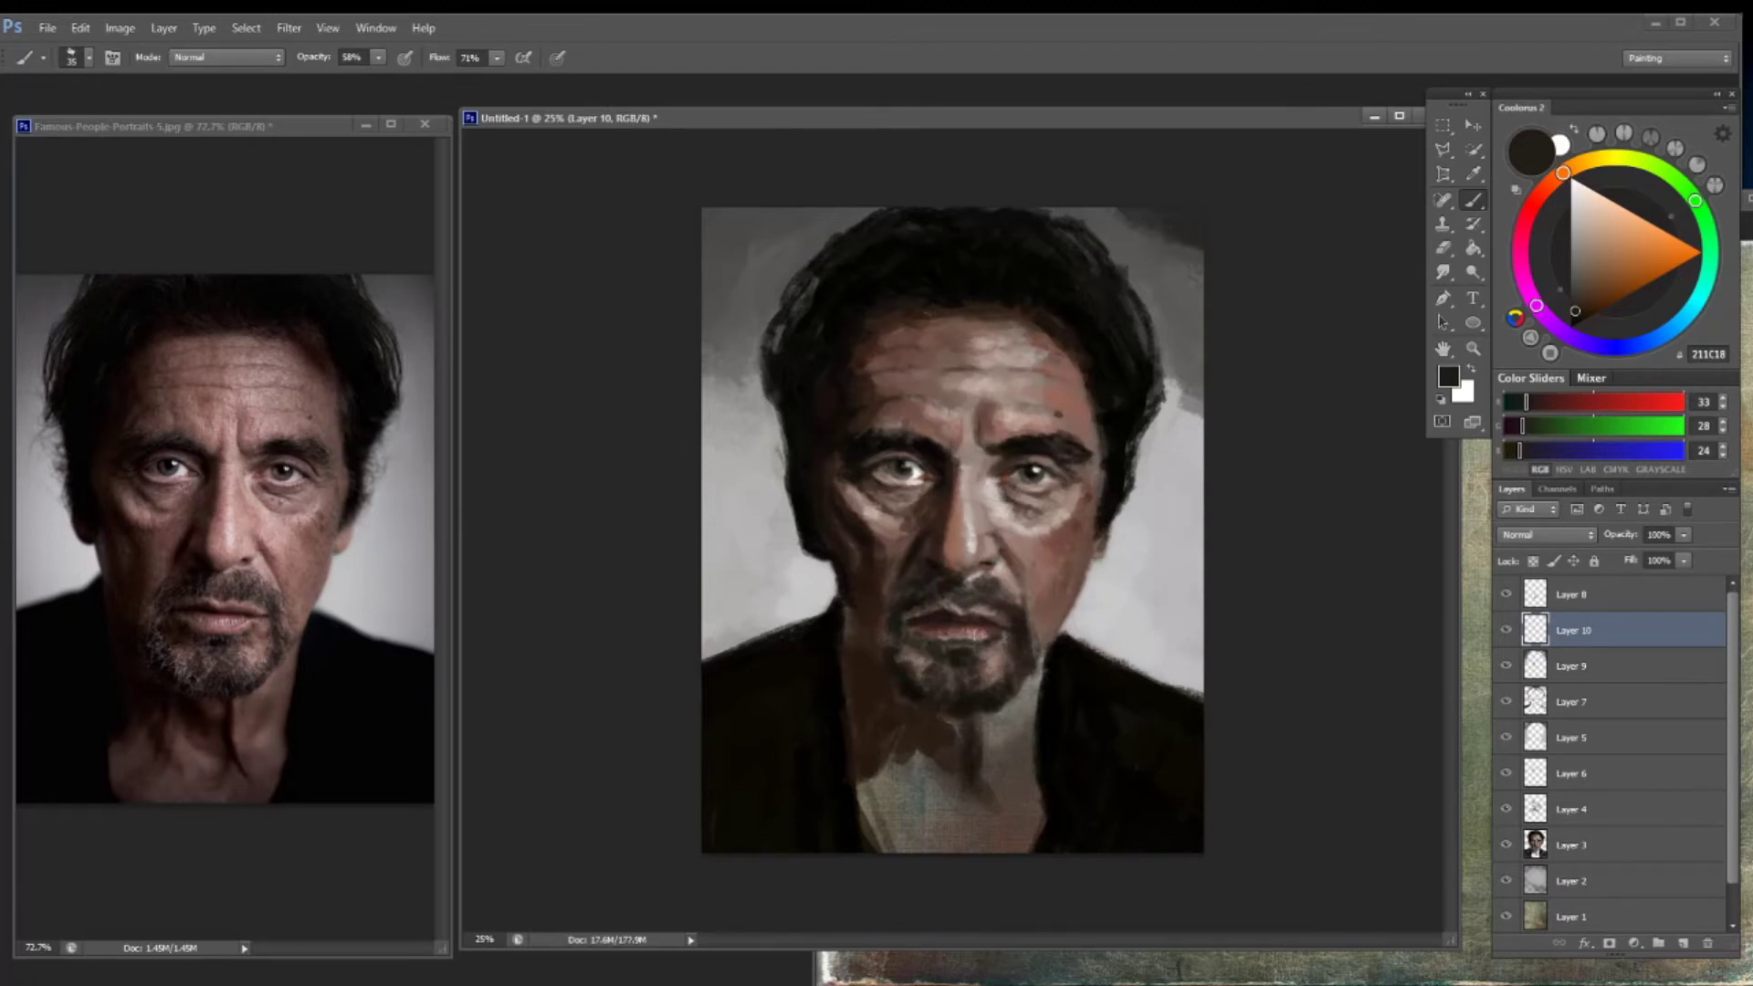
alt+click(987, 488)
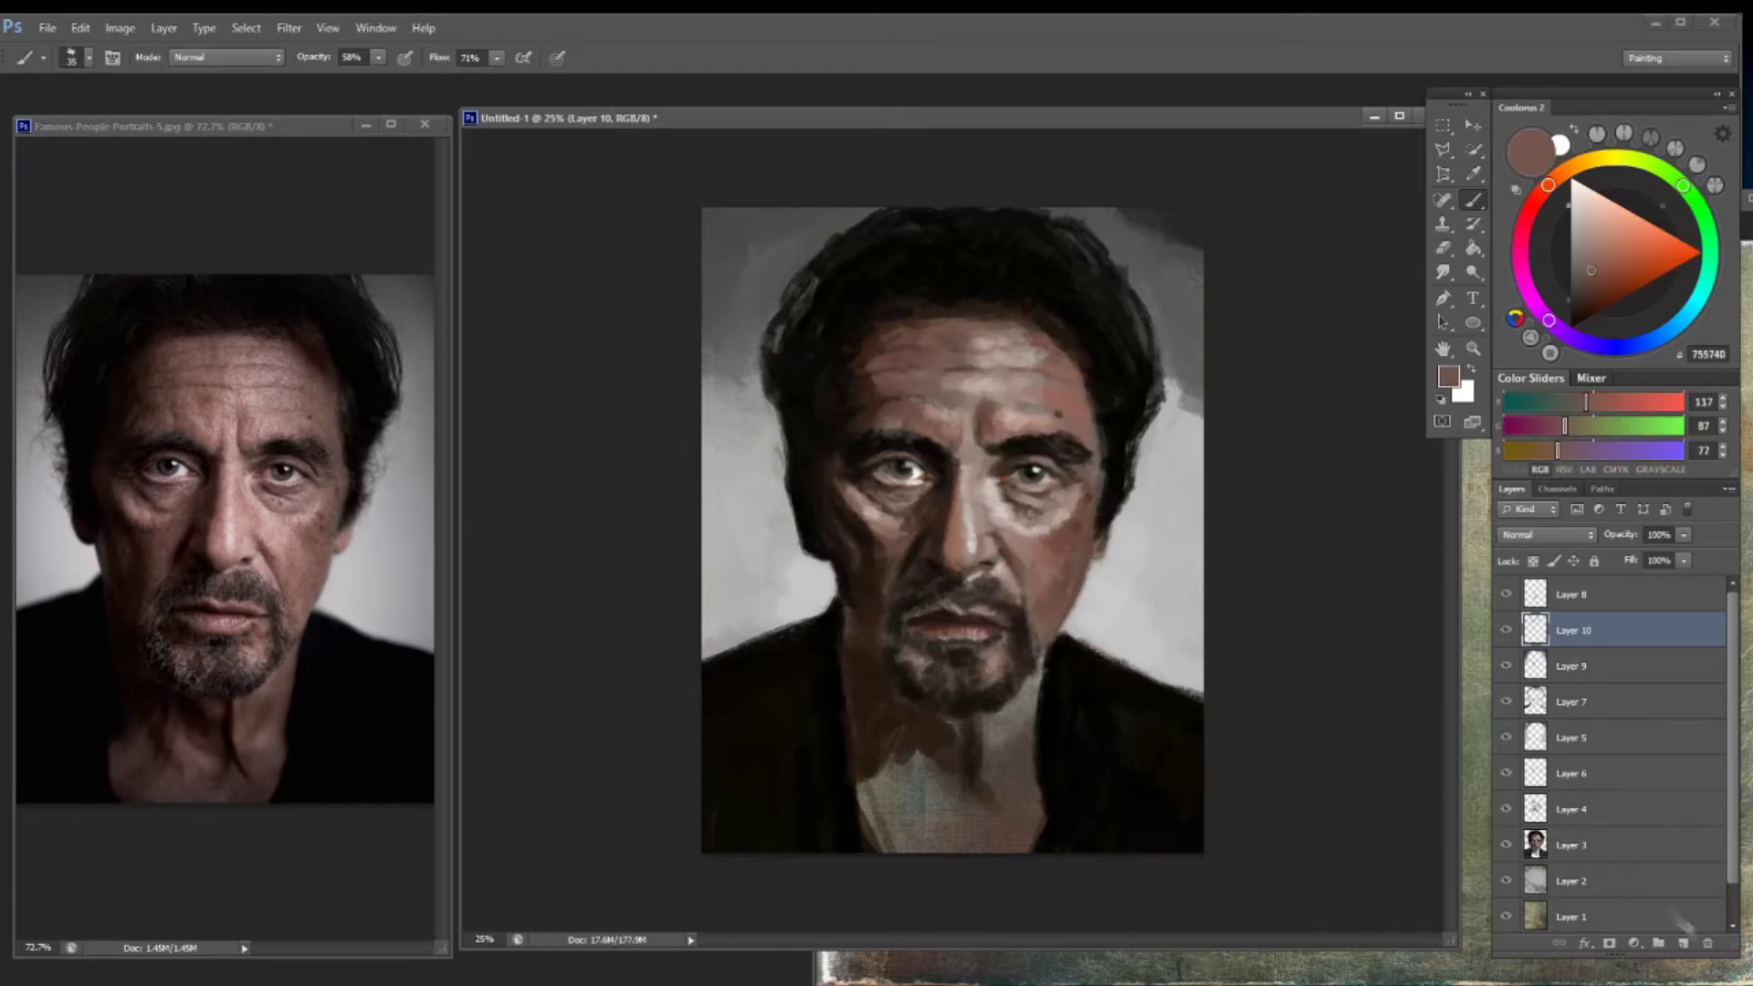
key(ctrl+shift+alt+n)
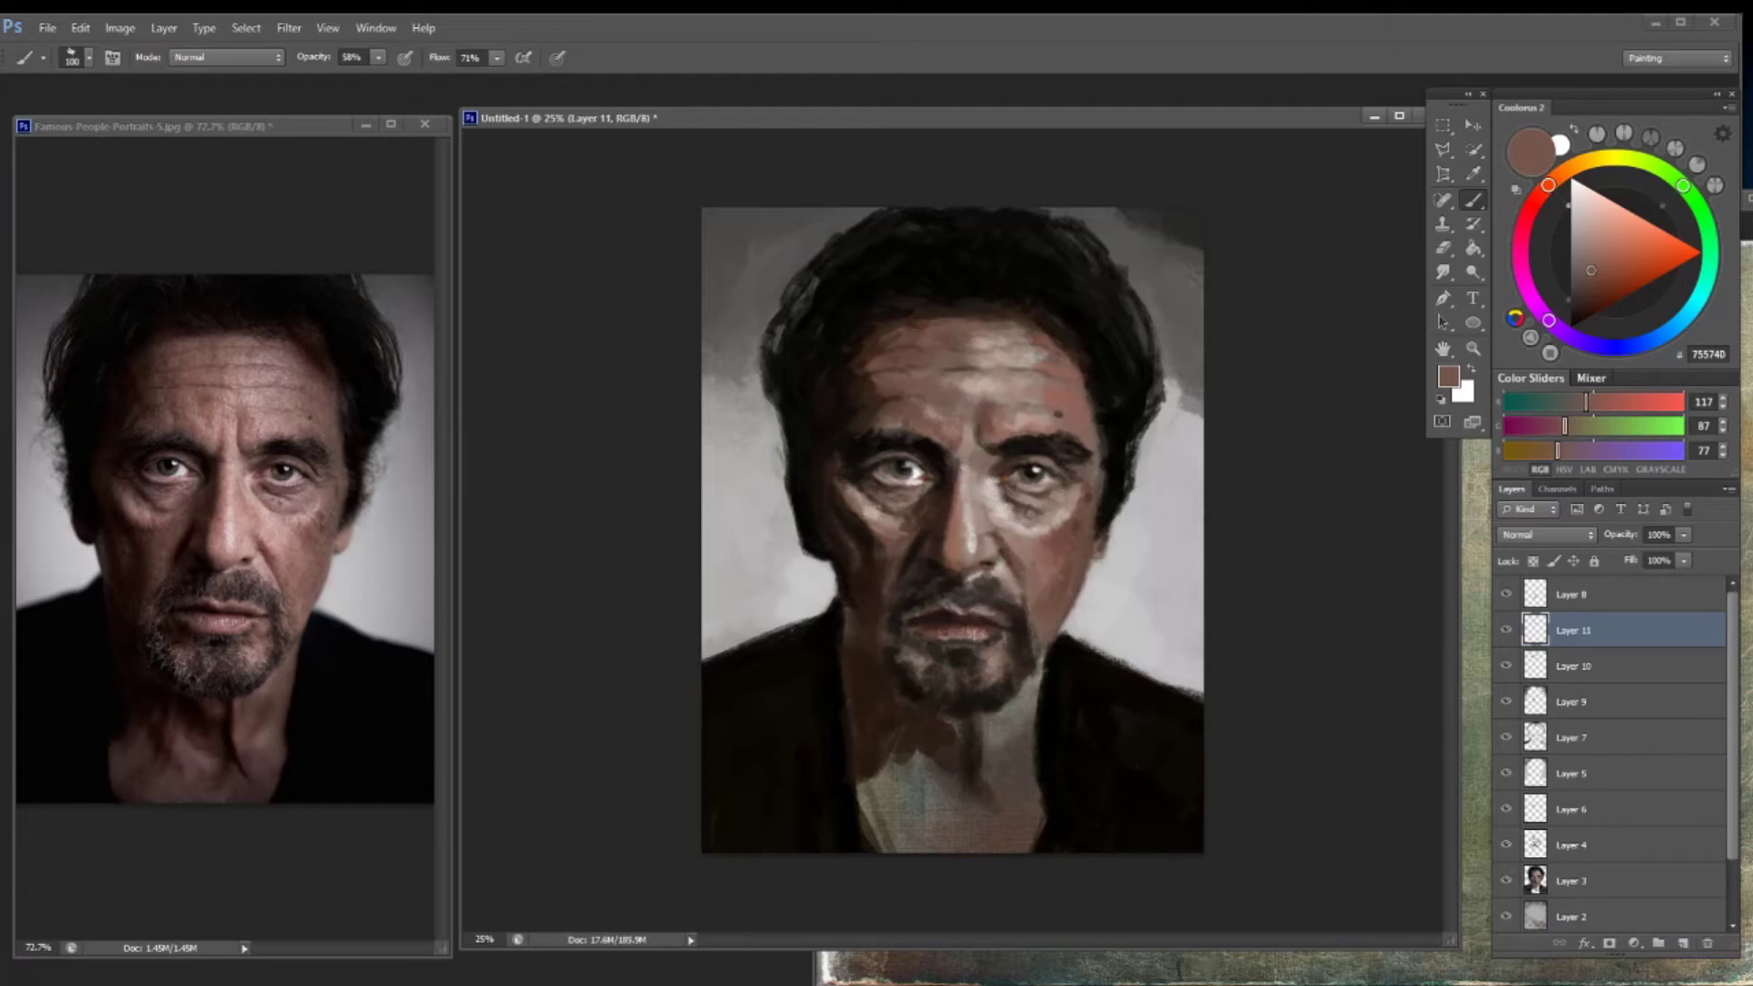
Deepen the forehead lines and the skin between the brows with sampled flesh, near-black and brown on Layer 11
alt+click(951, 461)
alt+click(936, 416)
alt+click(1070, 290)
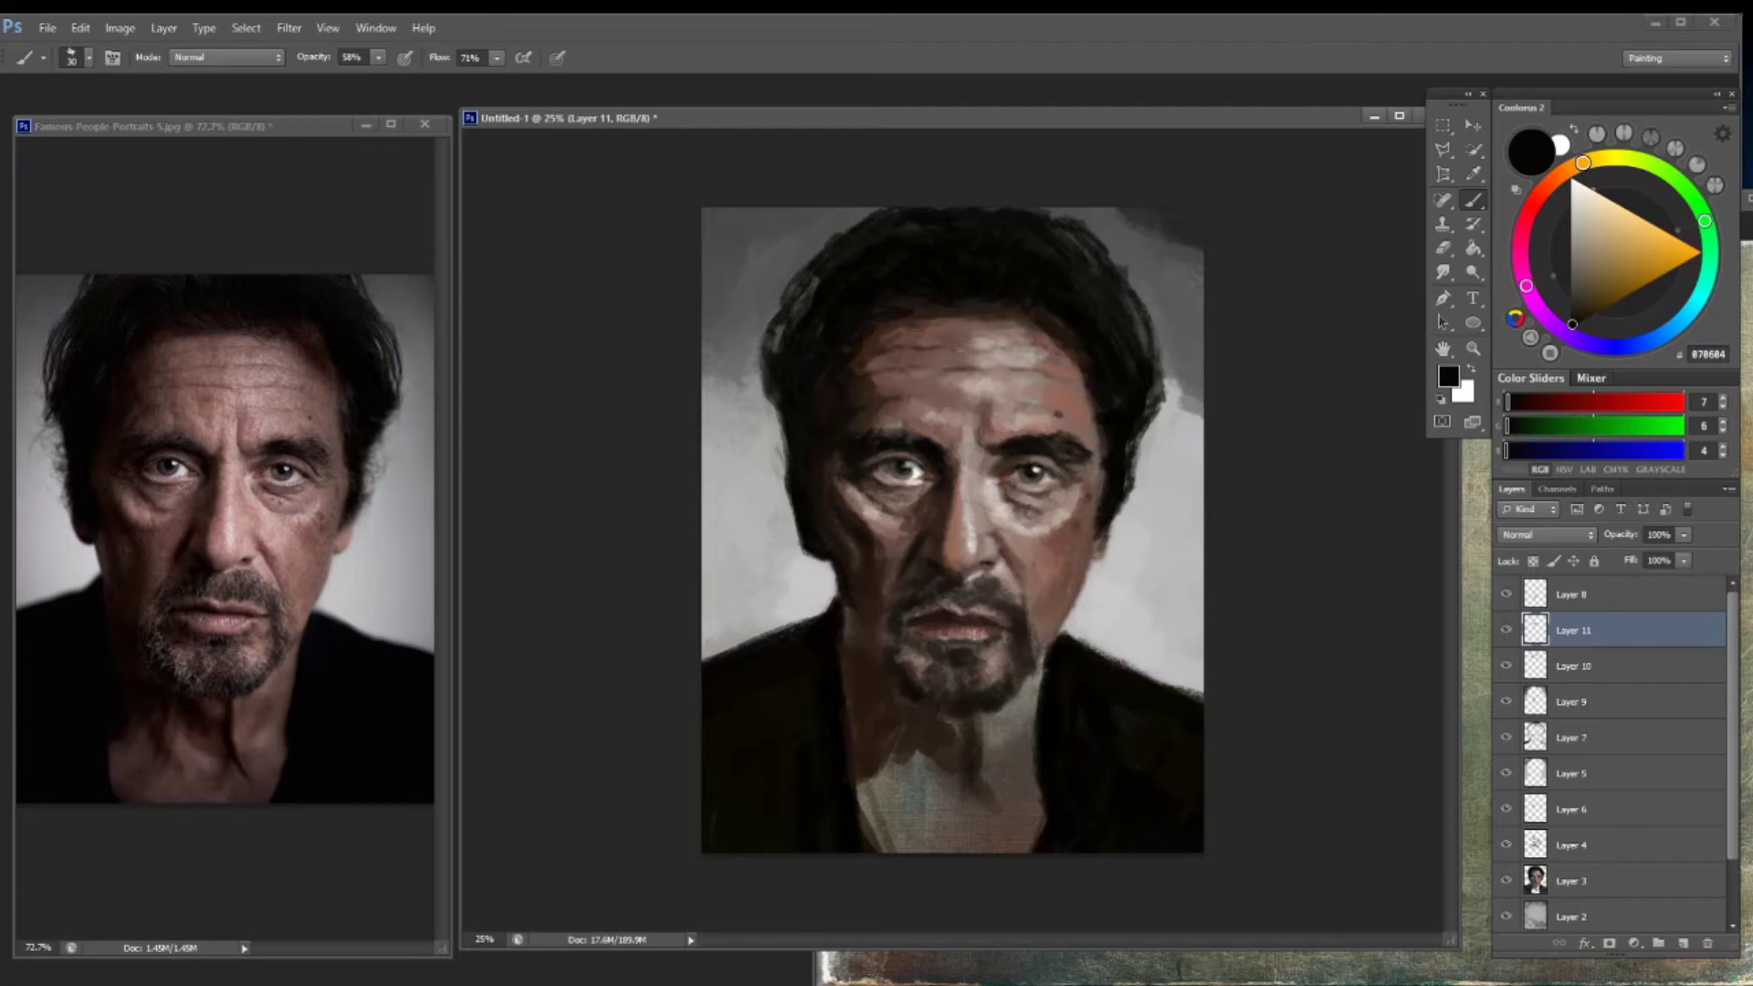
alt+click(940, 429)
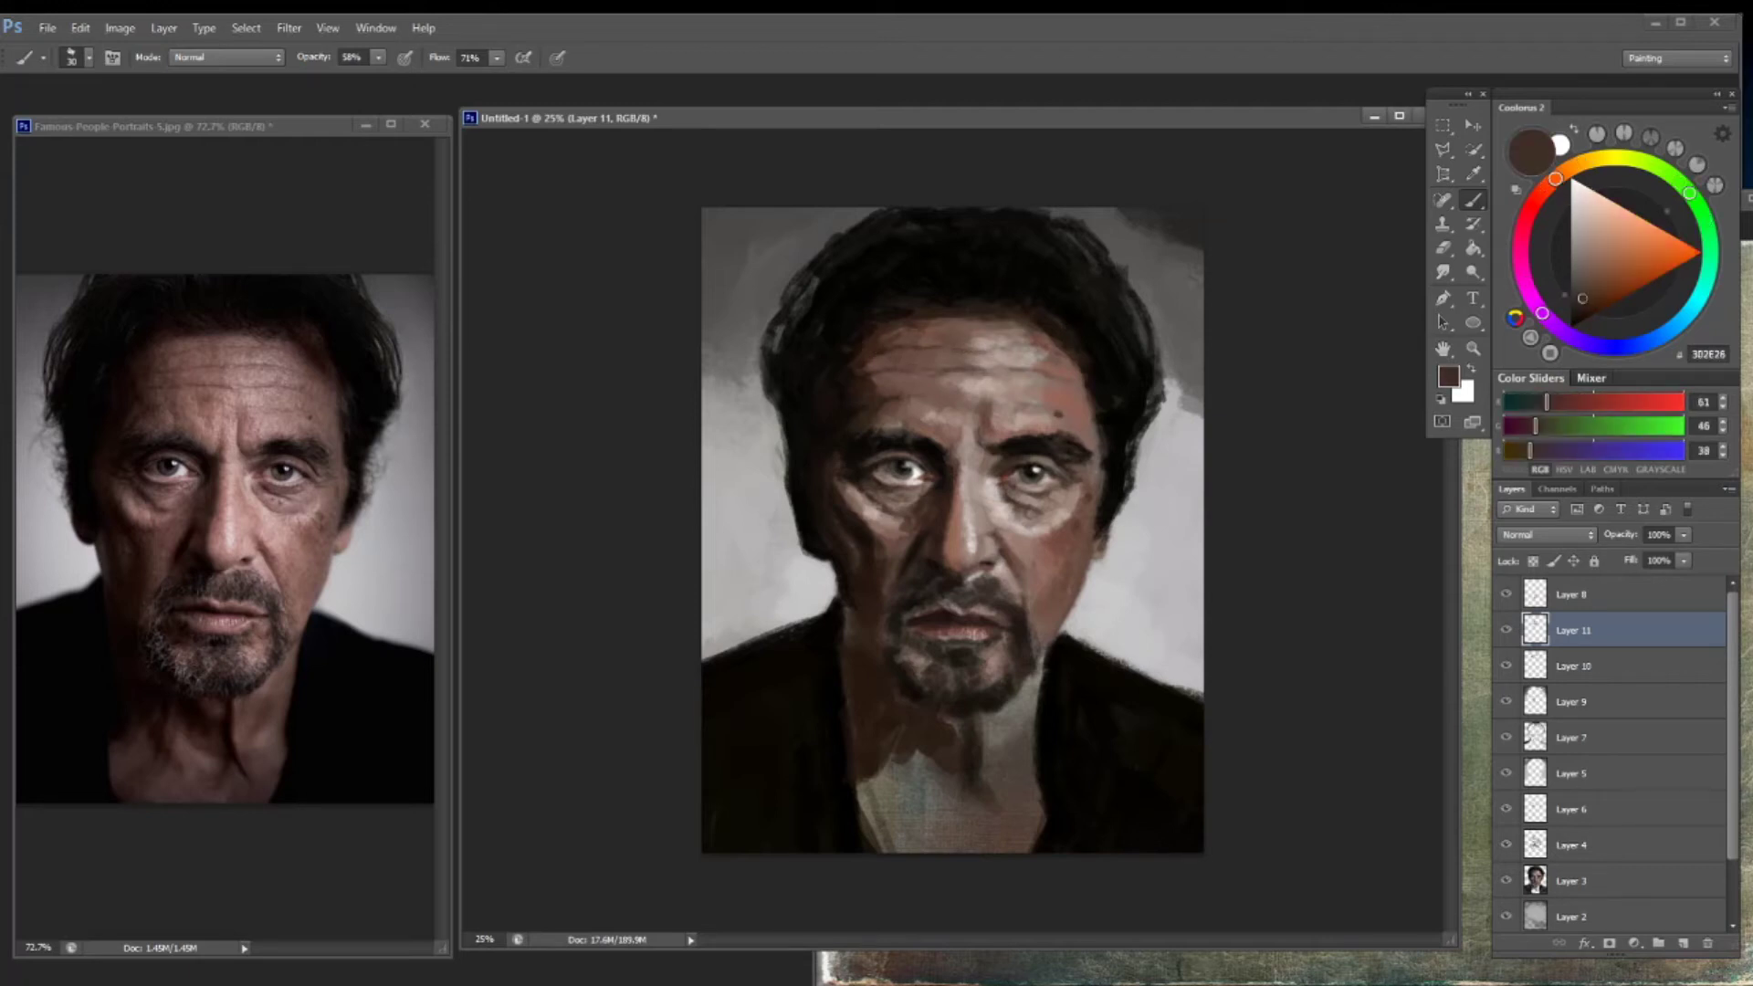
alt+click(900, 402)
Model the nose and the bags under both eyes with sampled flesh and dark brown tones on Layer 11
alt+click(992, 535)
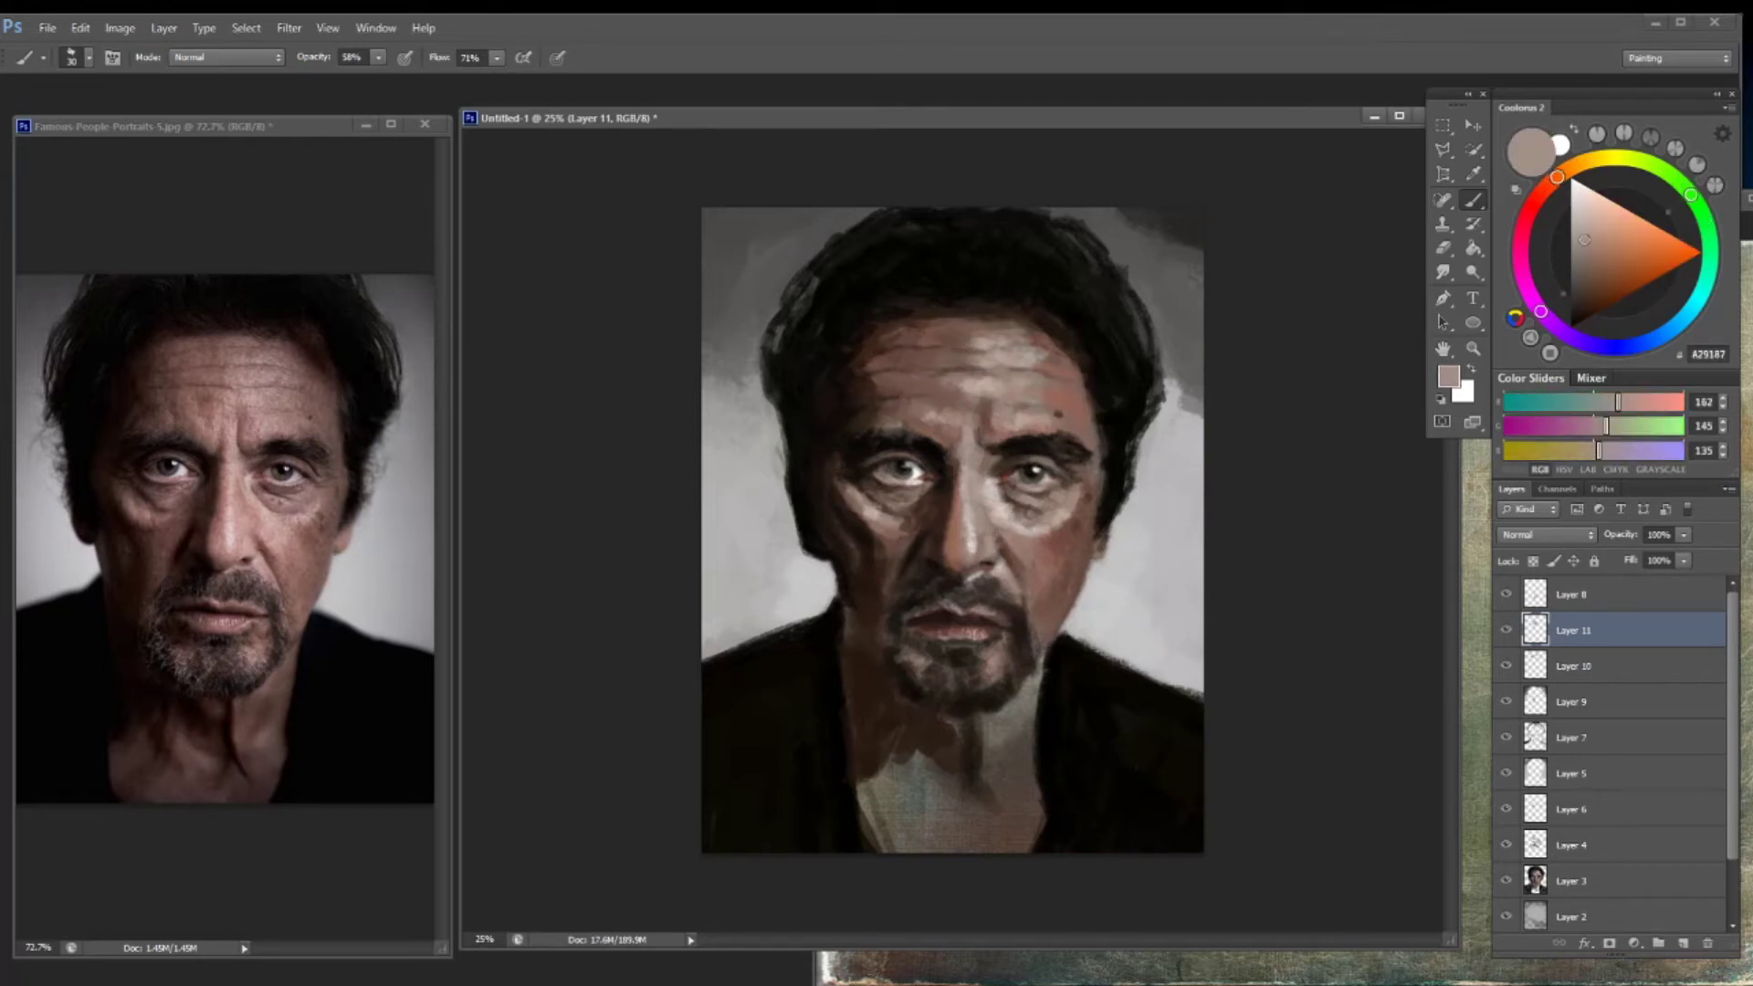
alt+click(973, 545)
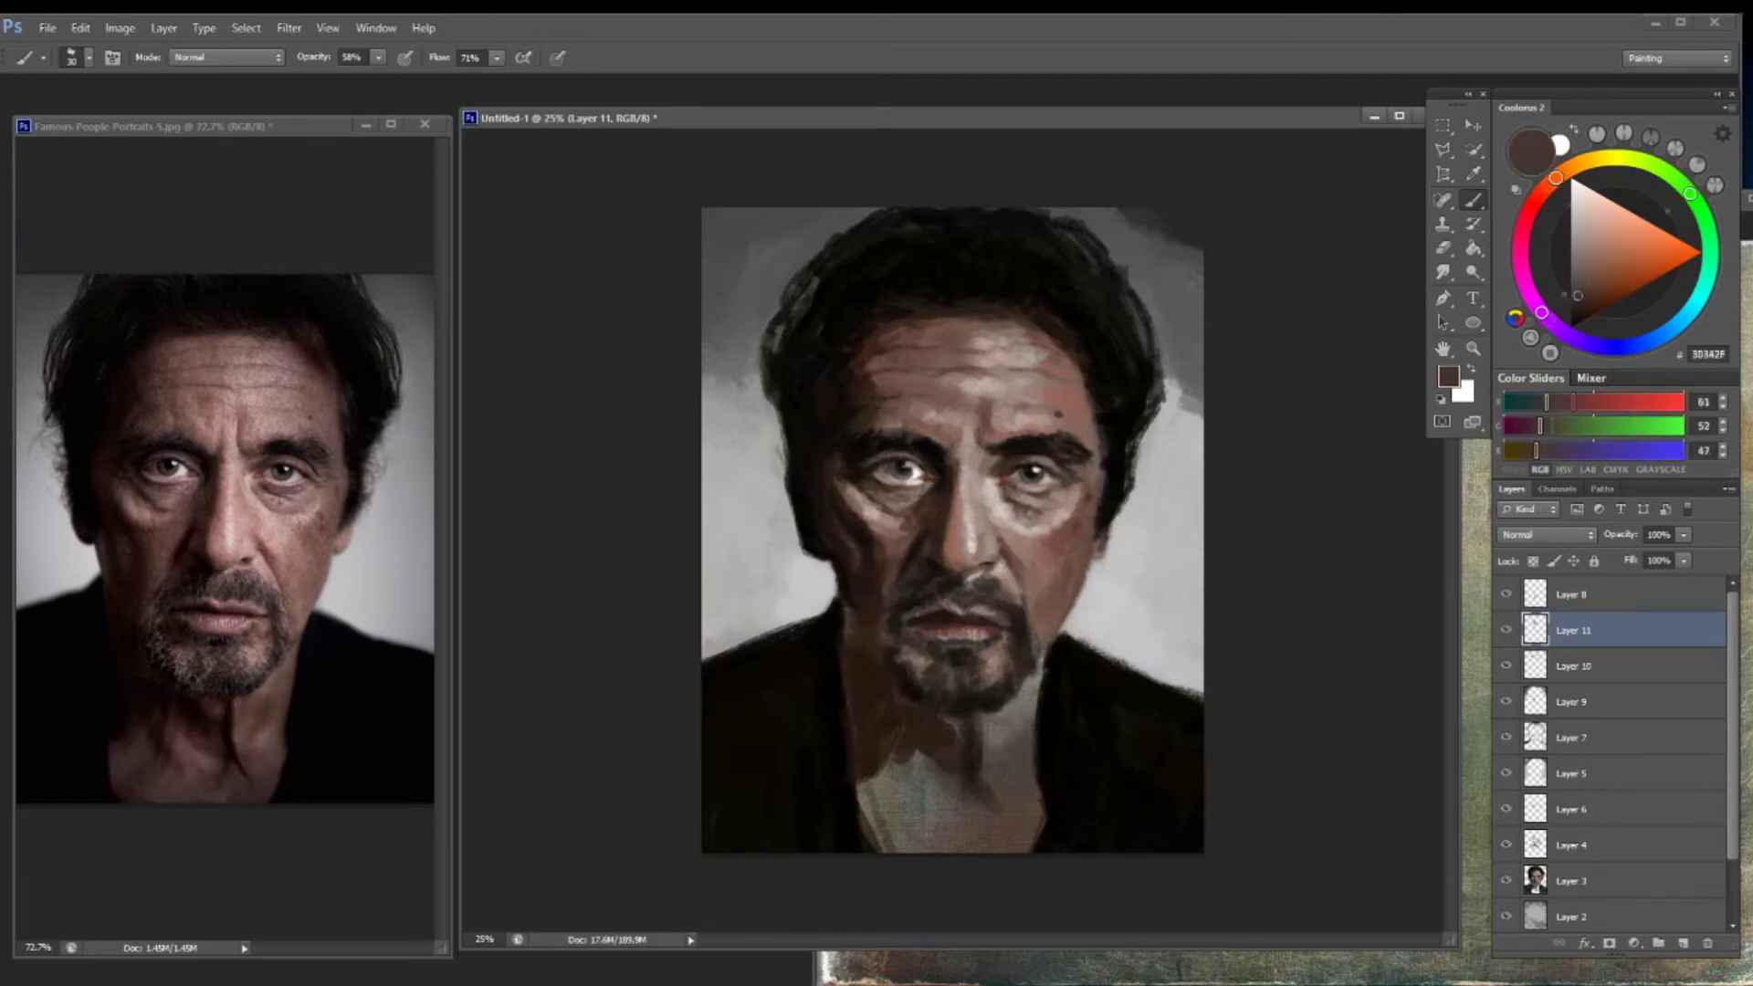
alt+click(915, 485)
alt+click(907, 519)
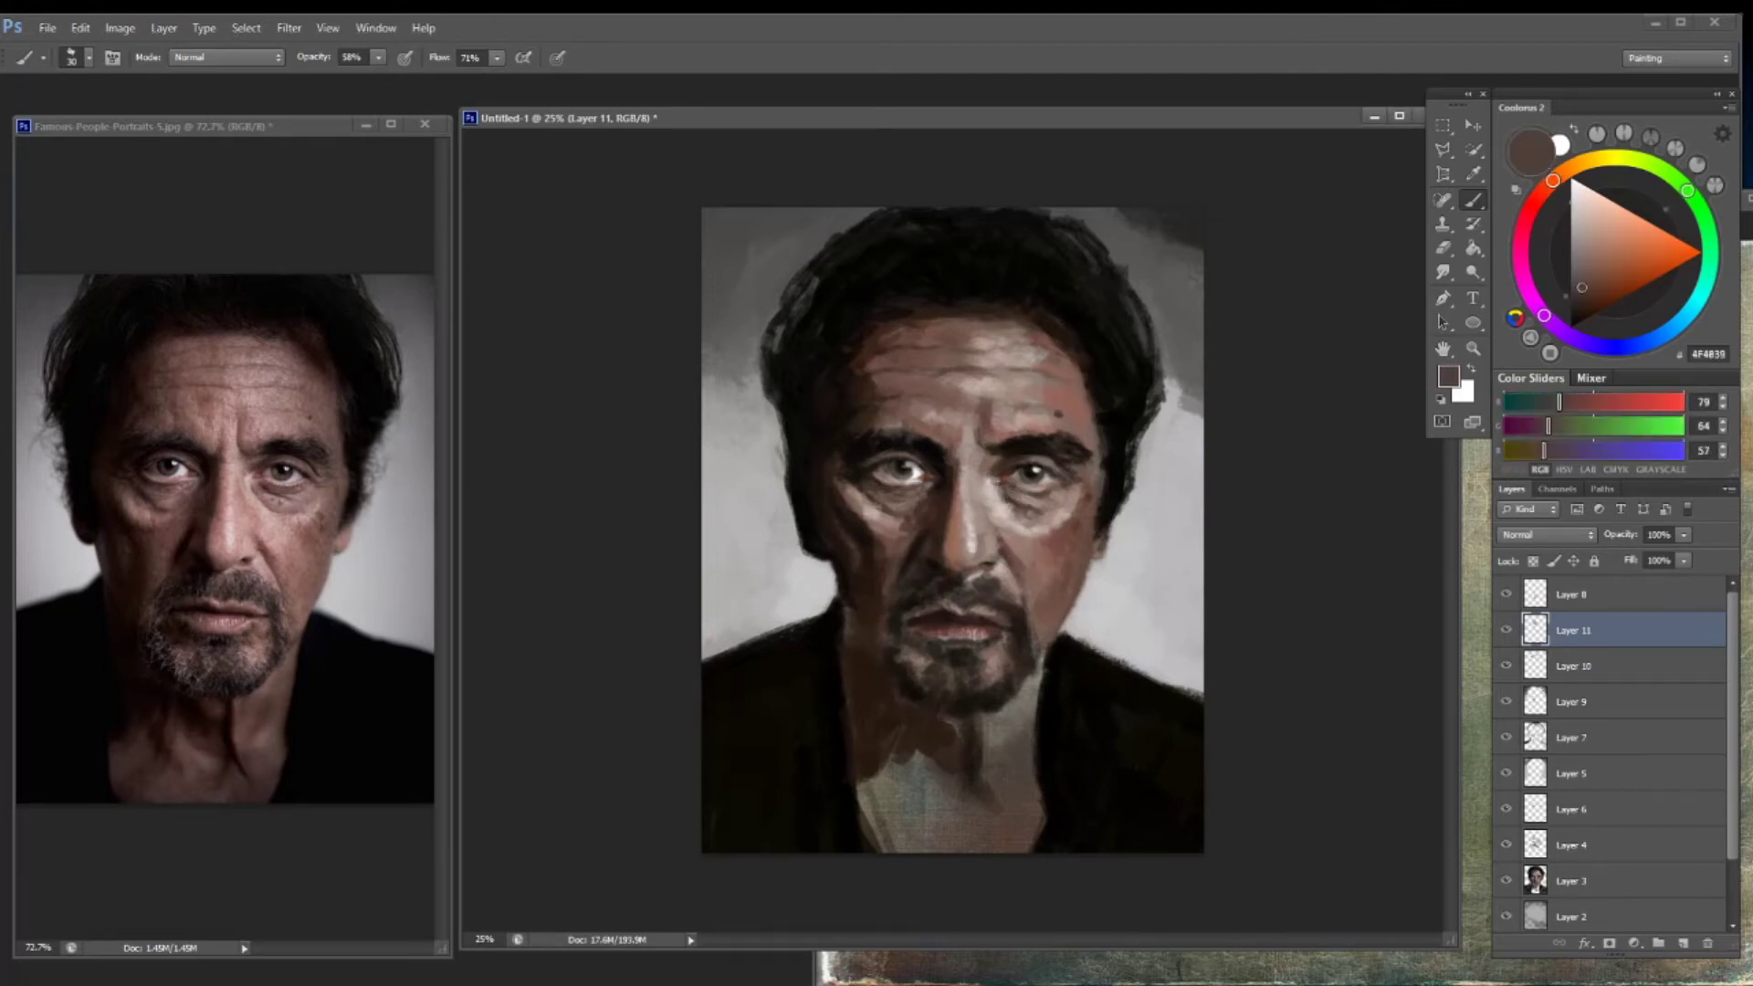
alt+click(1015, 518)
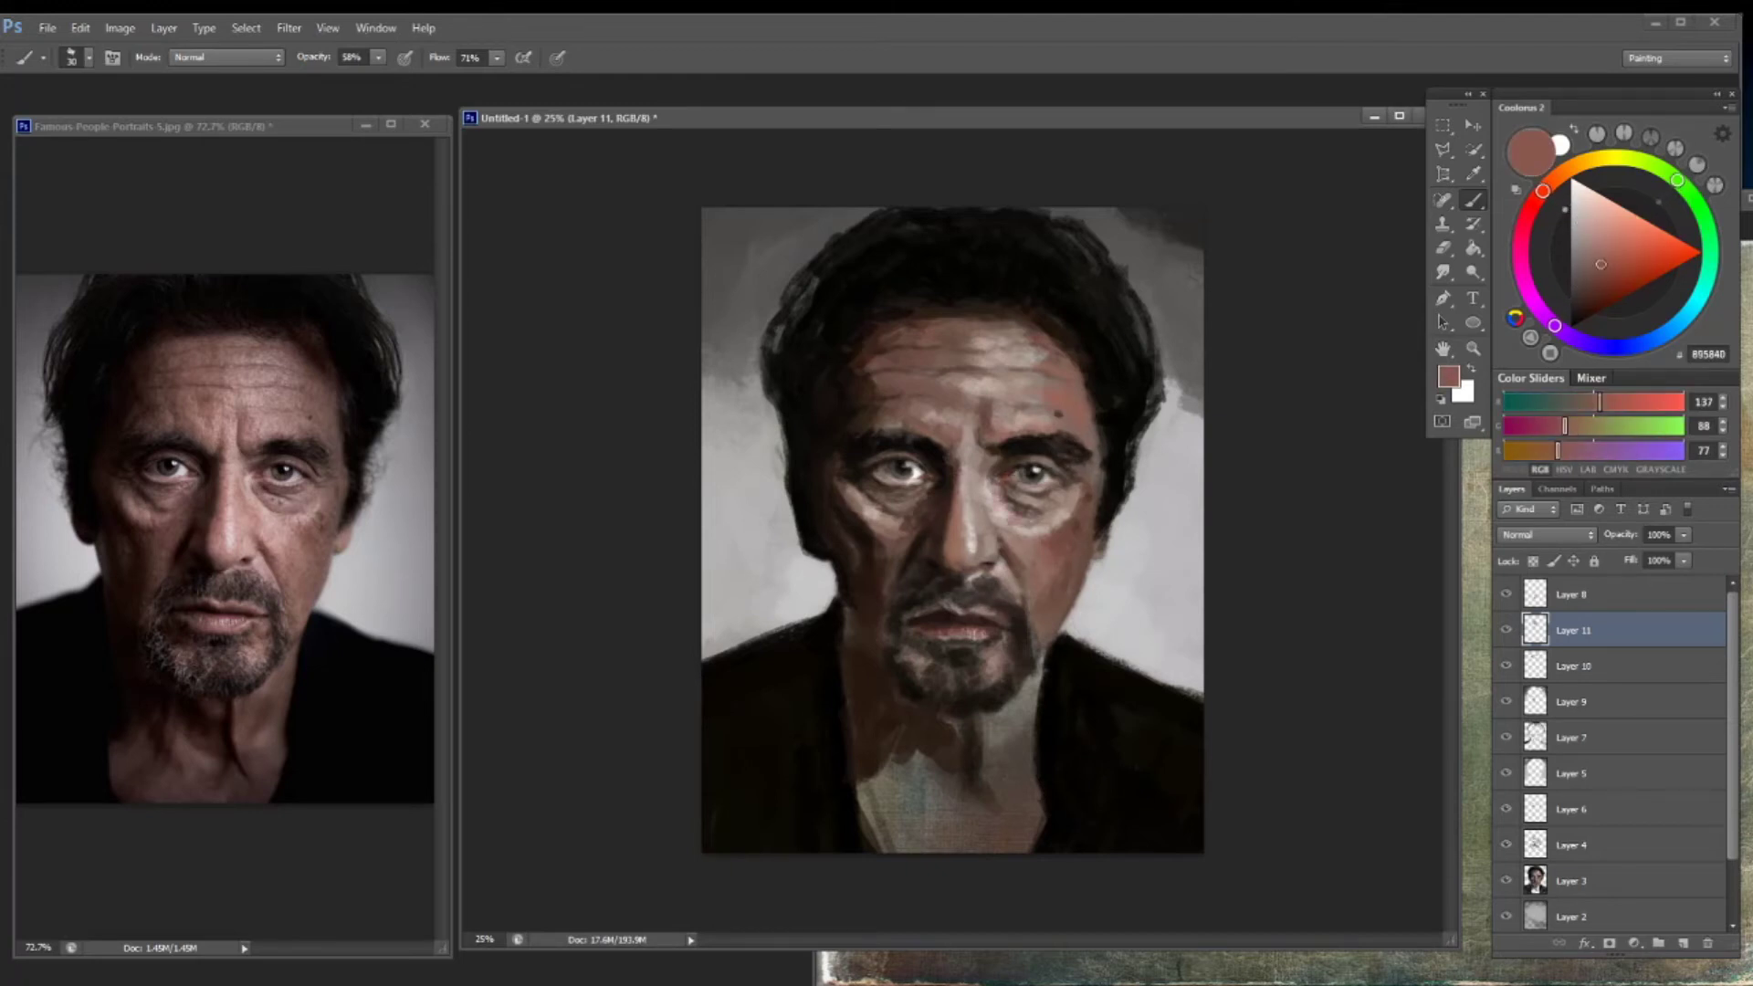
Sharpen both eyes on Layer 11 with sampled dark tones in the irises and near-white catchlights
alt+click(1013, 471)
alt+click(1030, 484)
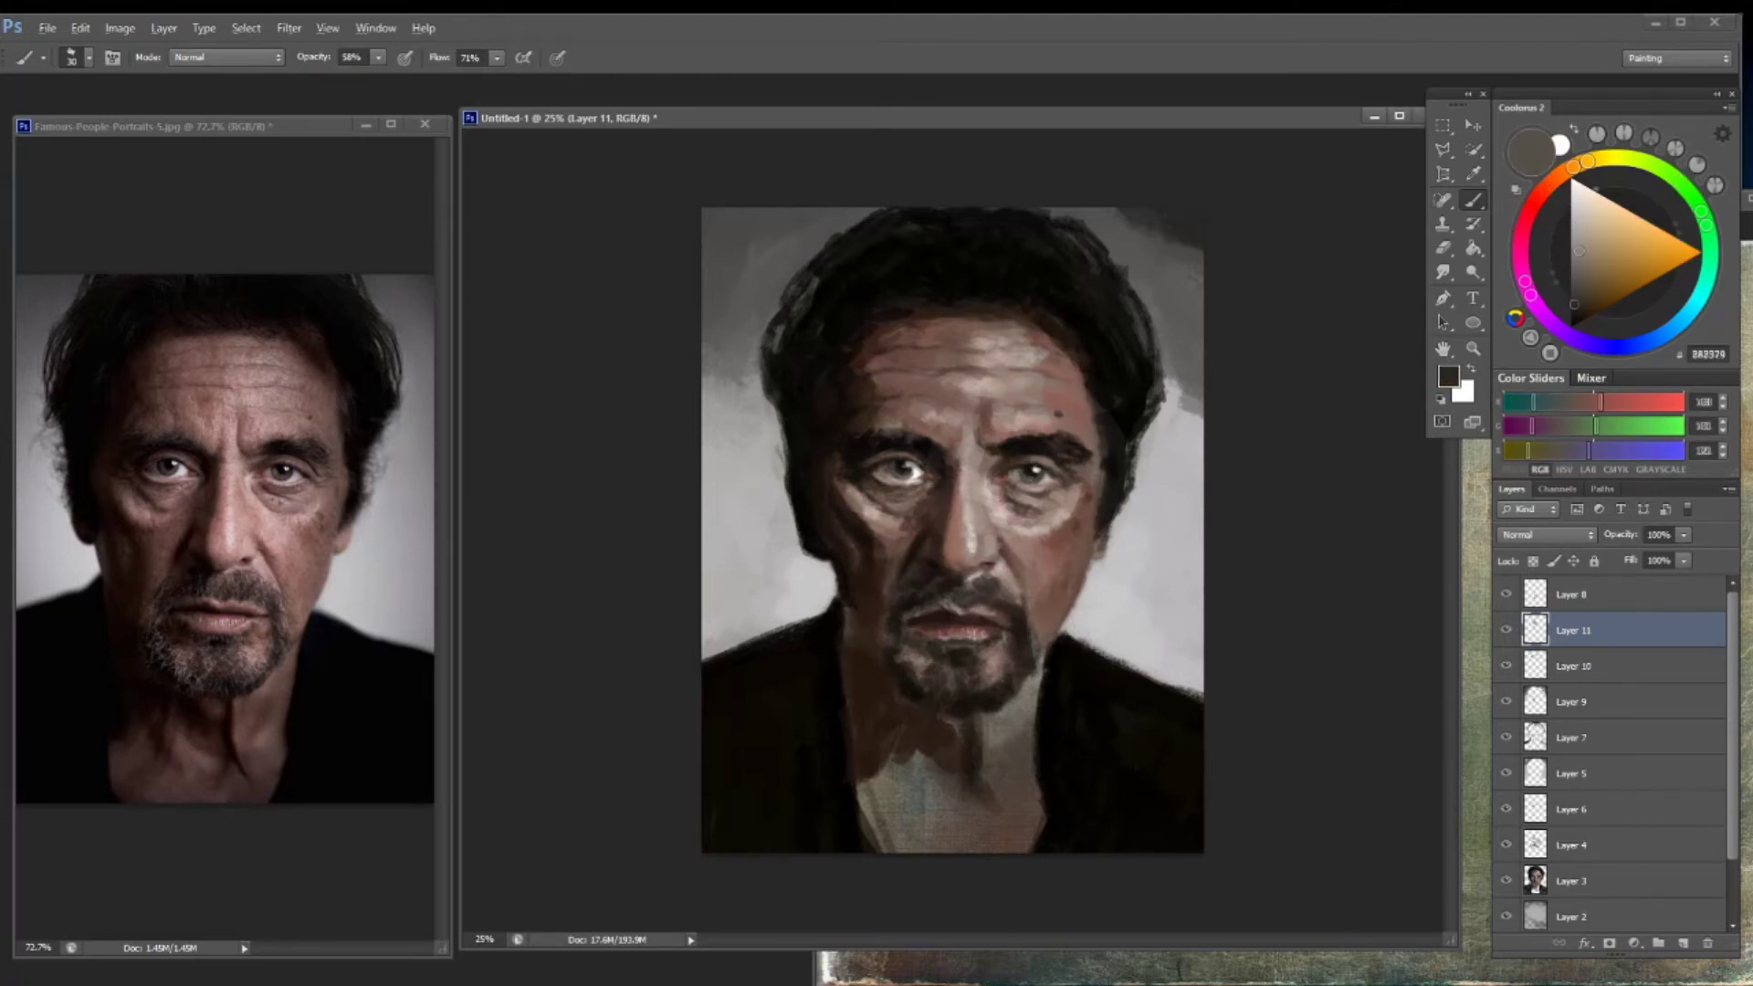
alt+click(896, 472)
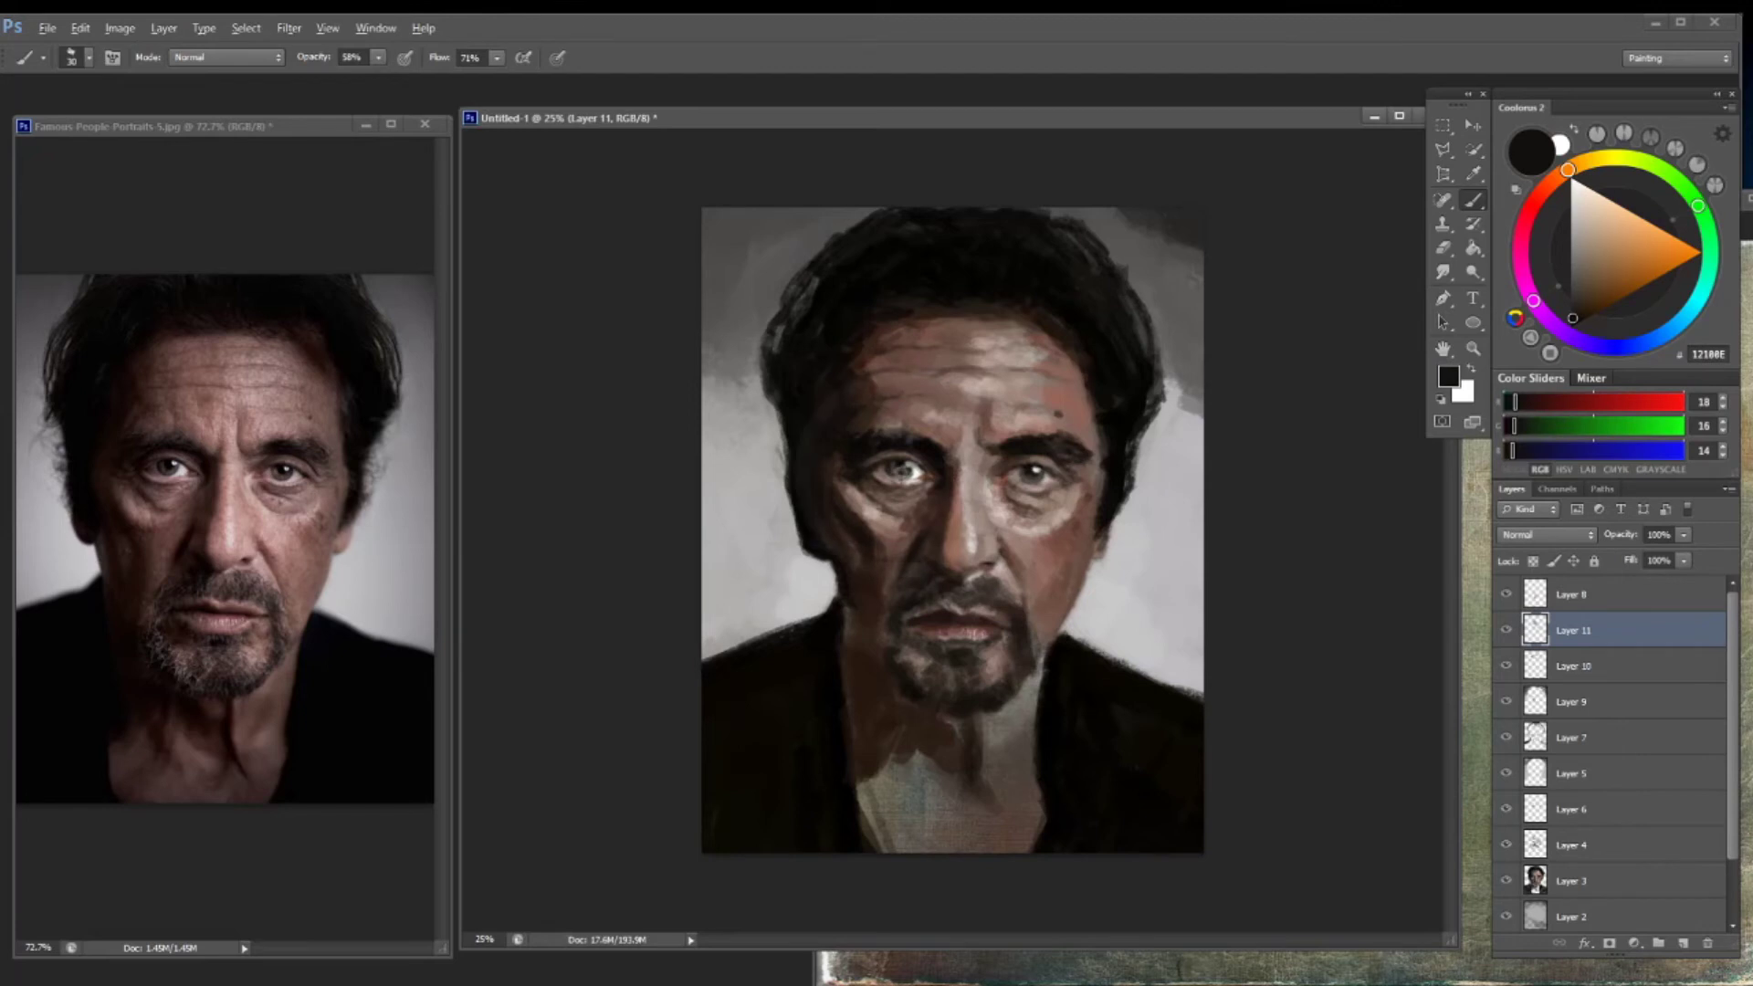
key(d)
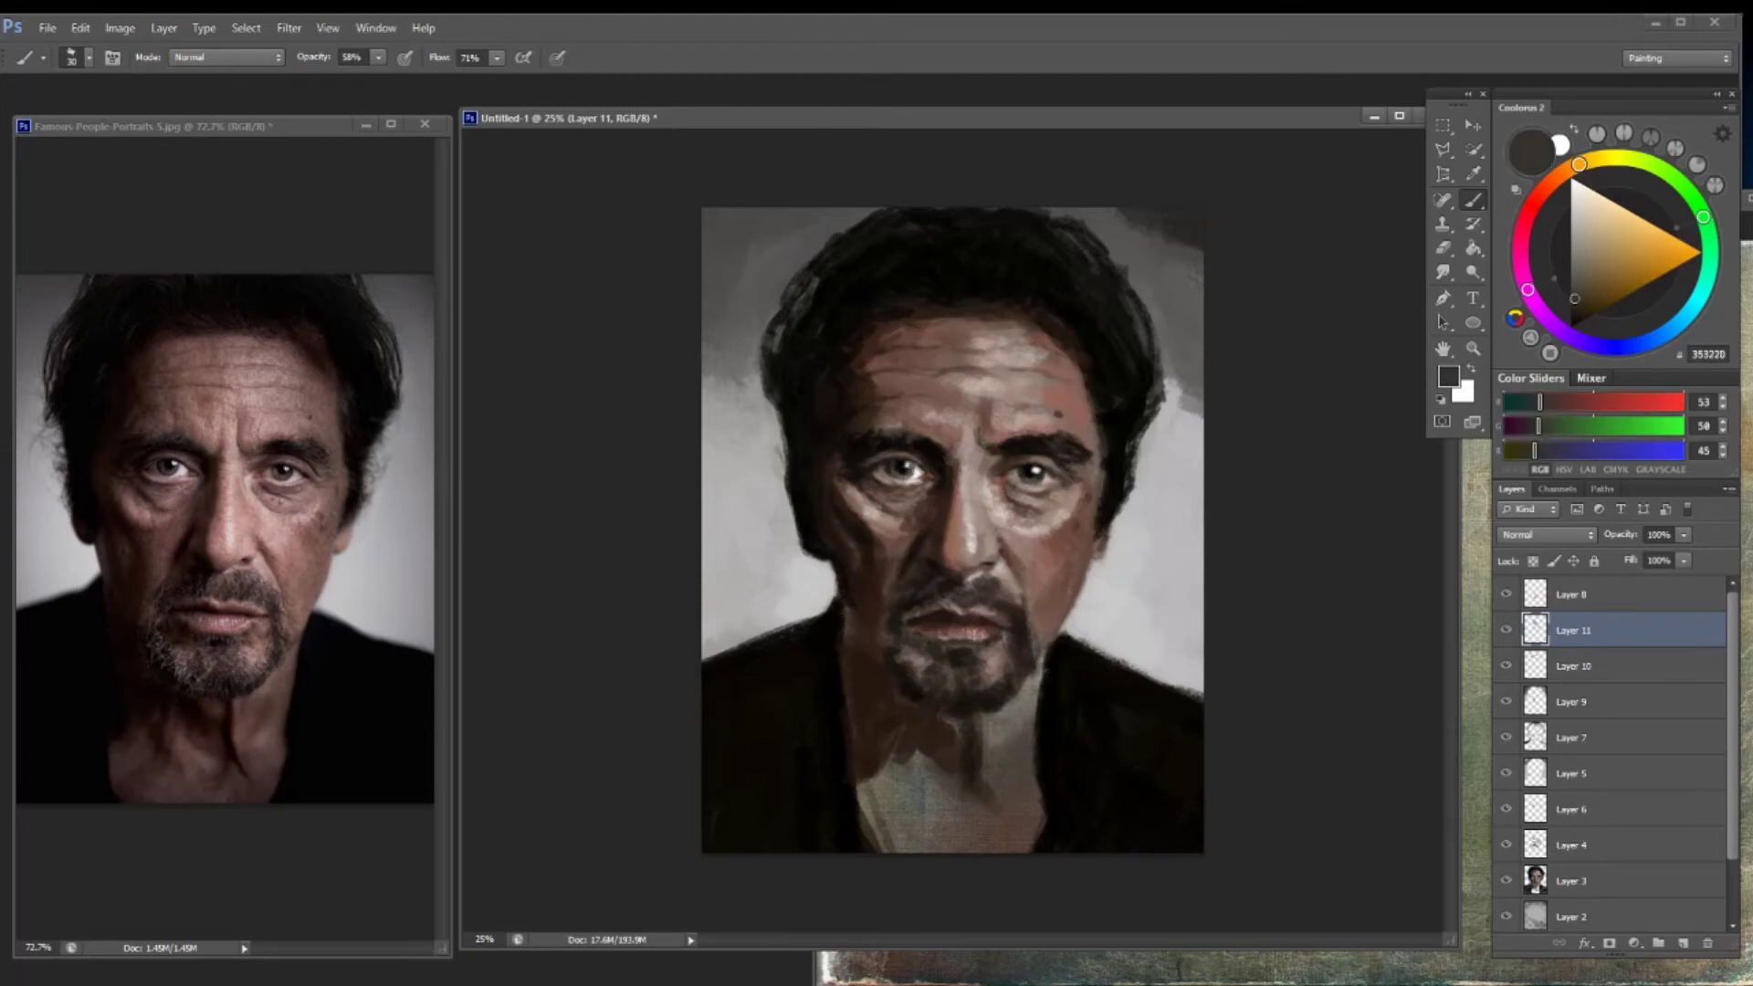
alt+click(904, 467)
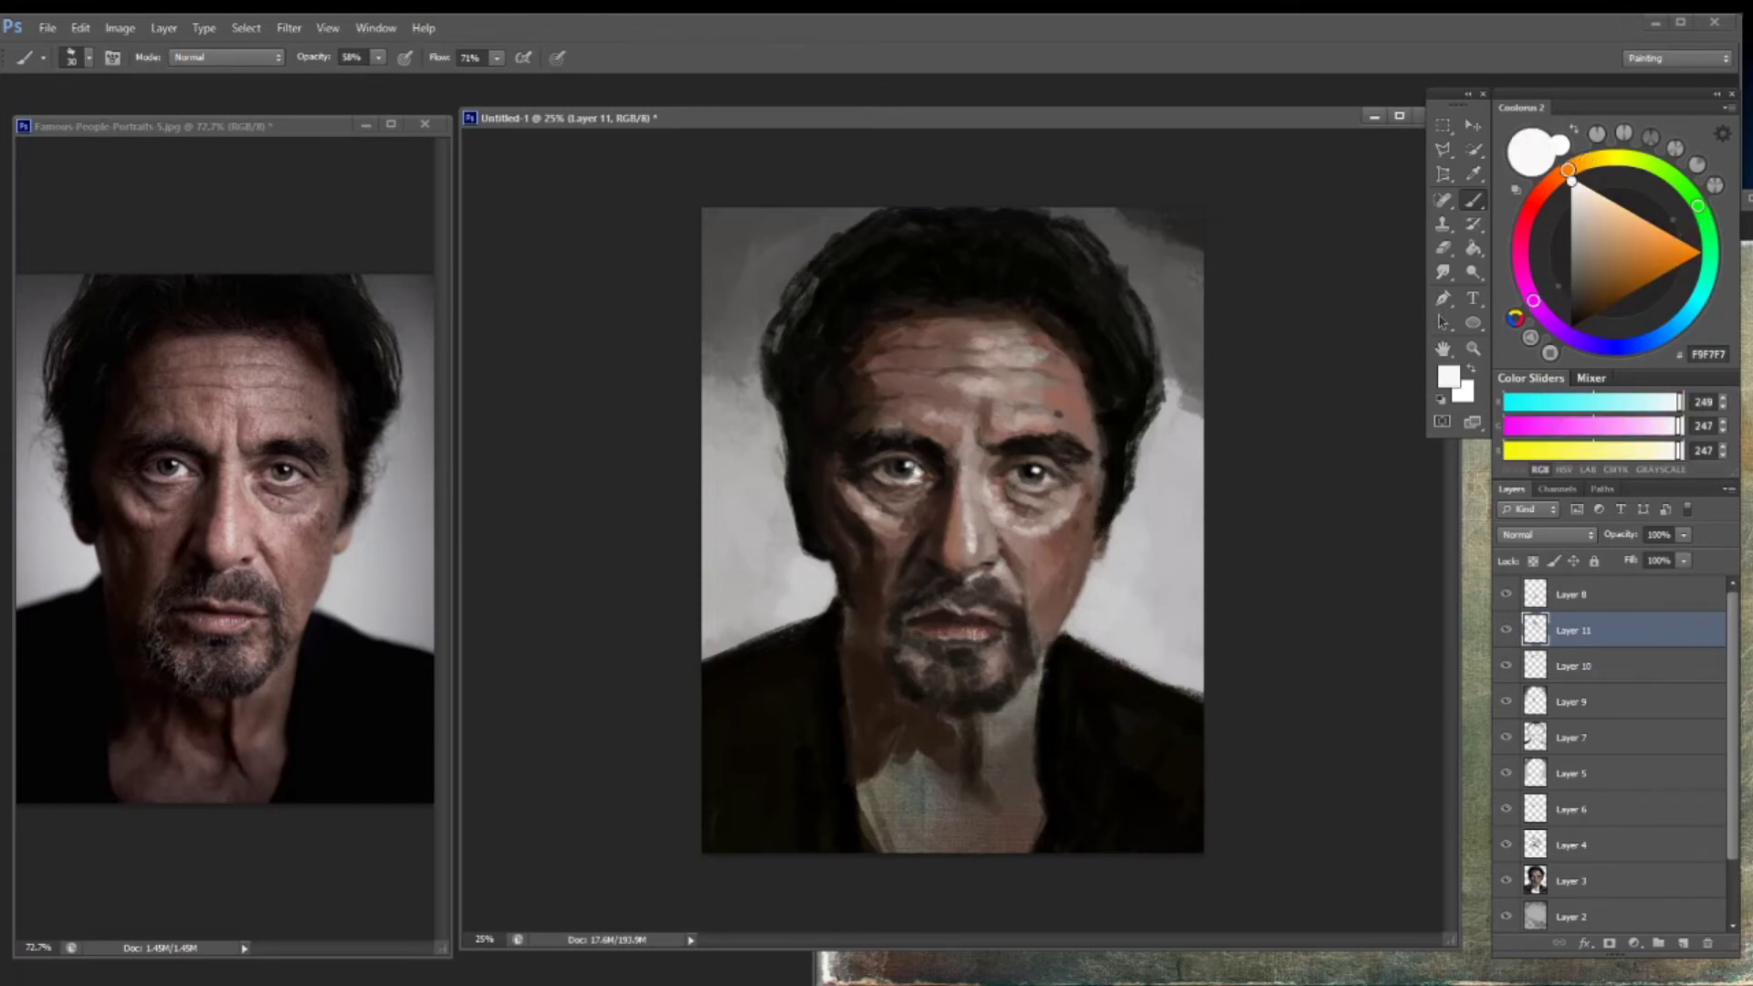
alt+click(910, 472)
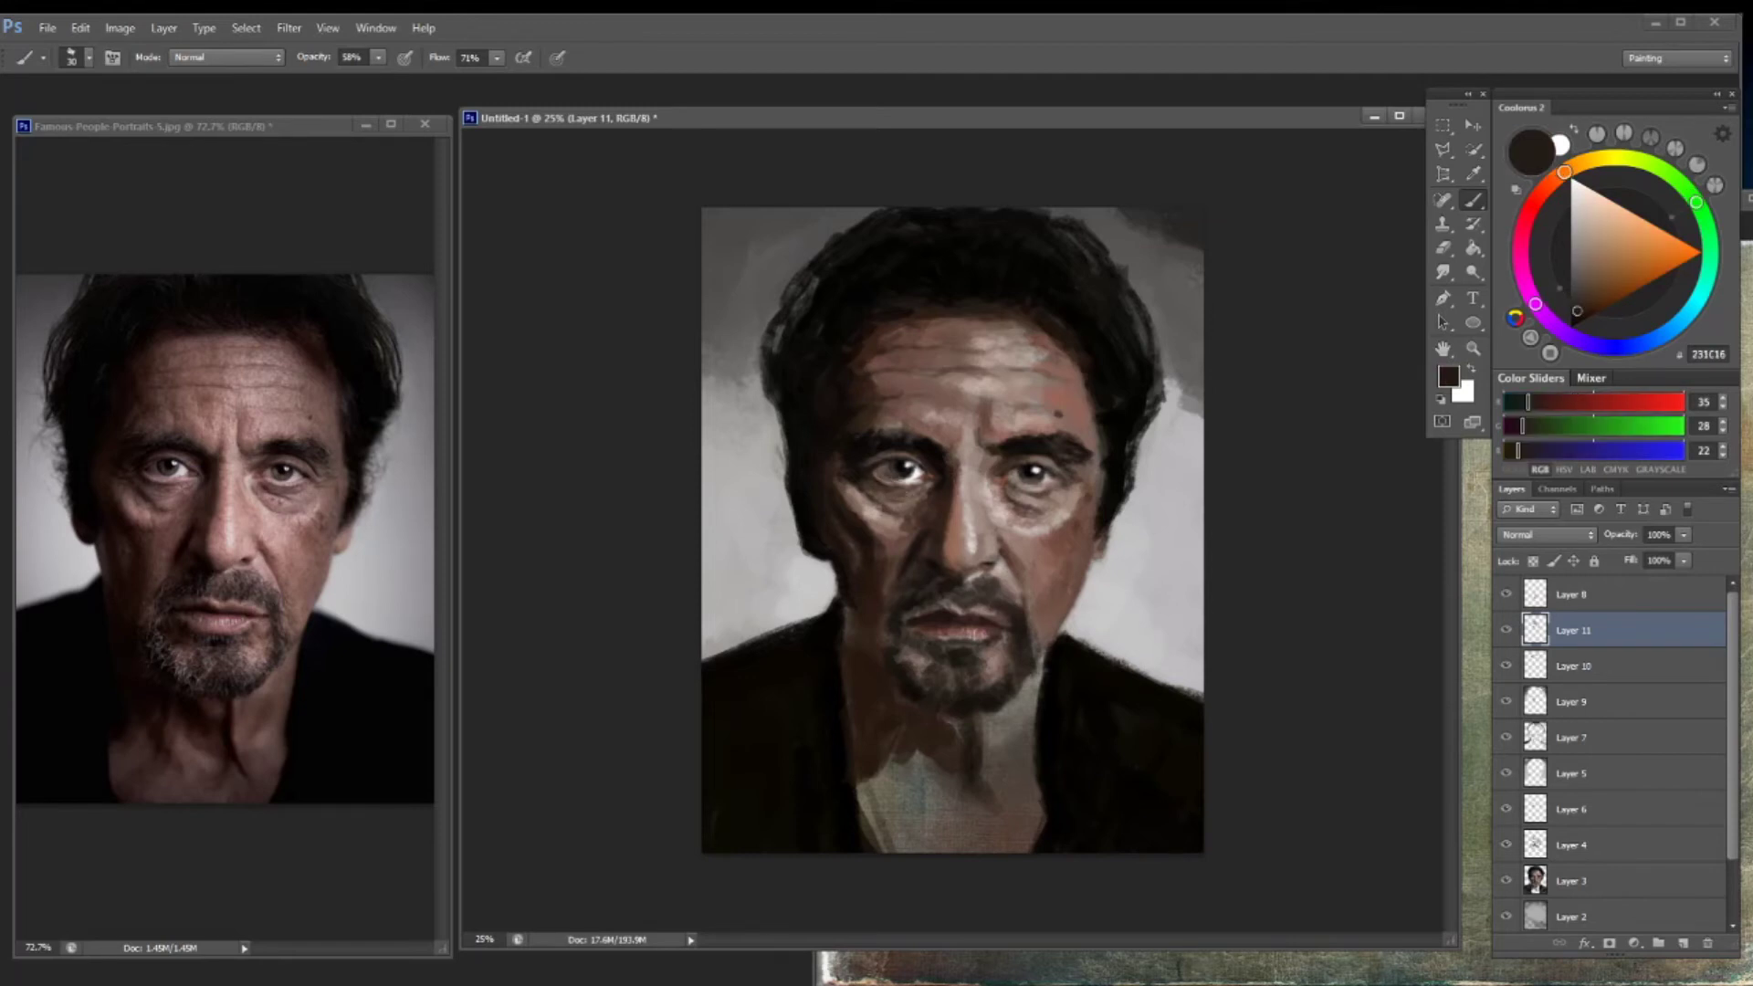
Refine the lids and outer corner of the lit-side eye and the skin above its brow with sampled tones
alt+click(1062, 482)
alt+click(1063, 455)
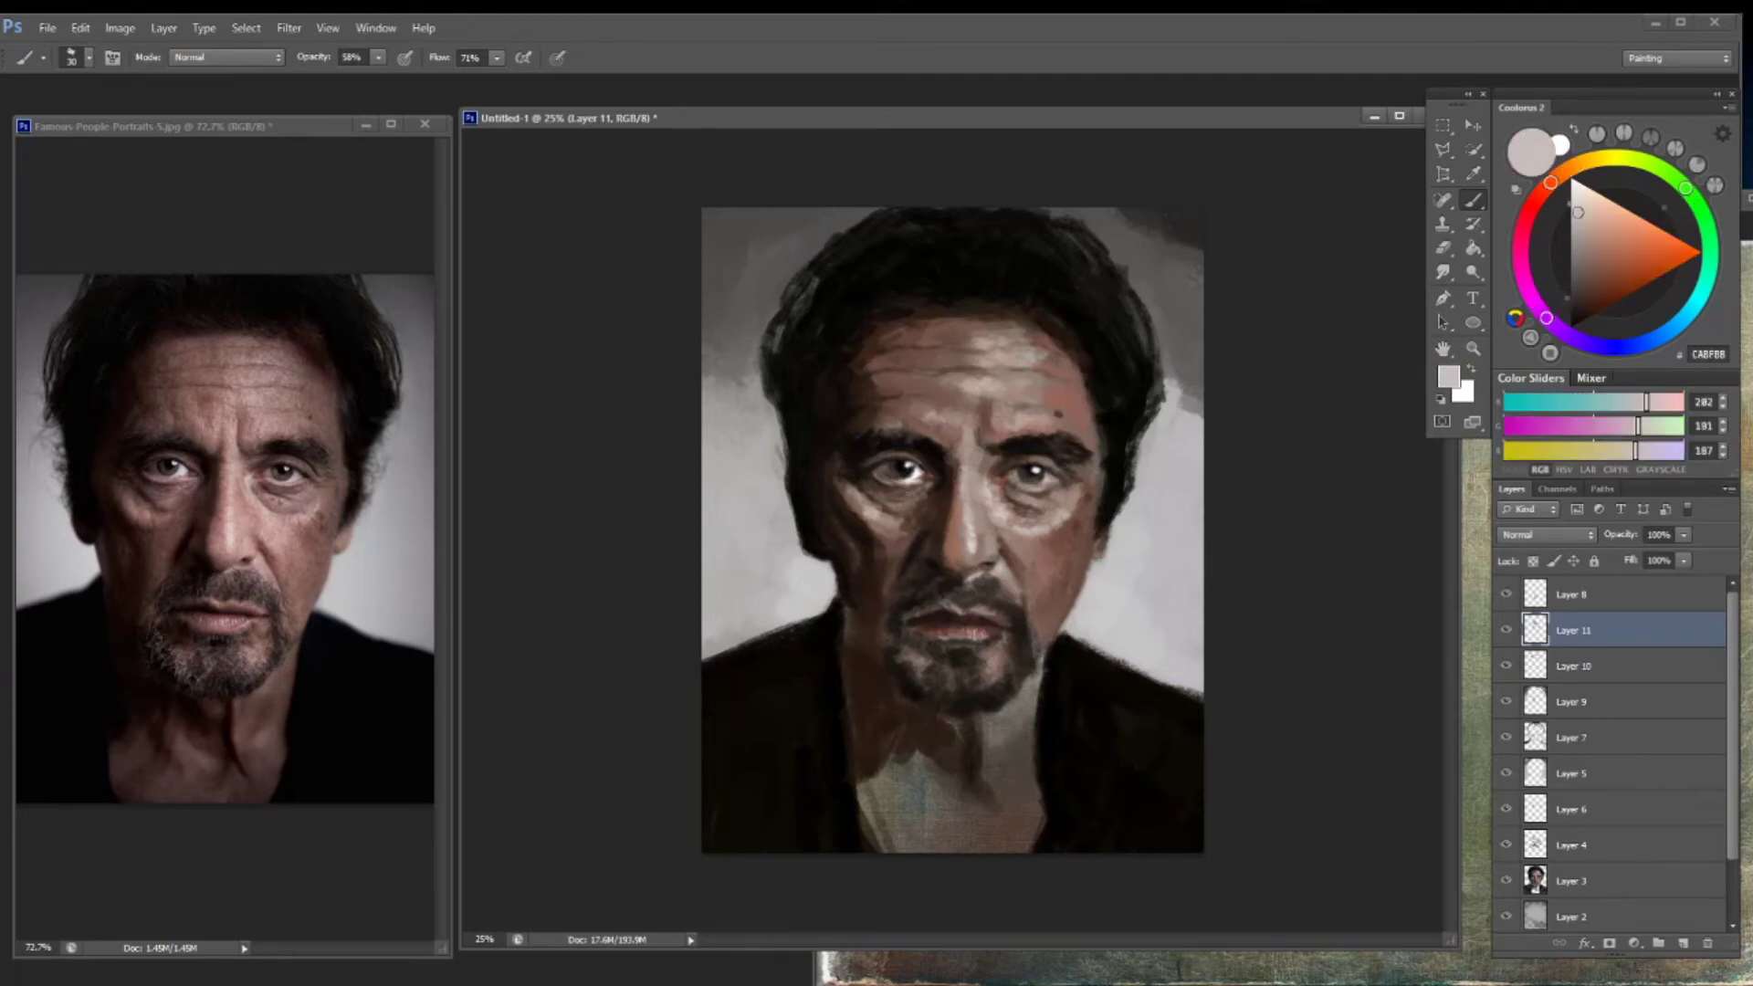
alt+click(1070, 464)
alt+click(1057, 475)
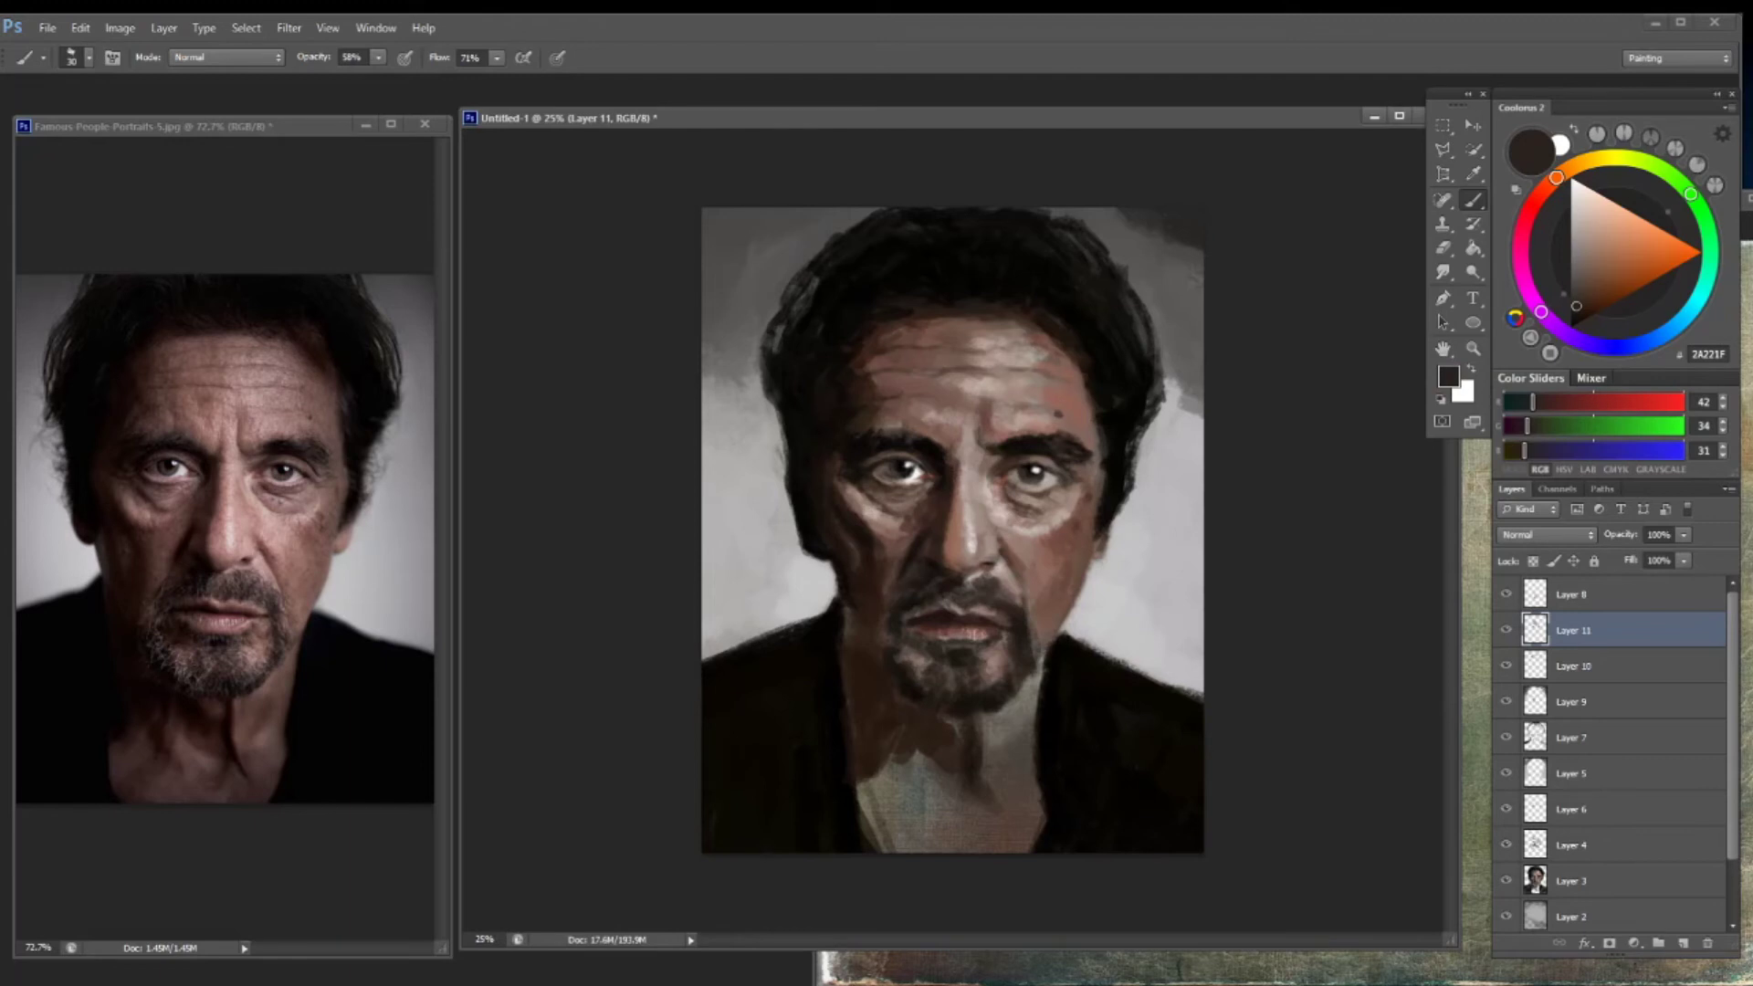
alt+click(1058, 406)
Reduce the opacity of Layer 8 and add a layer above Layer 10
click(1570, 594)
mouse_move(1682, 534)
mouse_down()
mouse_move(1645, 556)
mouse_move(1683, 561)
mouse_move(1623, 558)
mouse_move(1660, 560)
mouse_up()
key(alt+bracketleft)
key(ctrl+shift+alt+n)
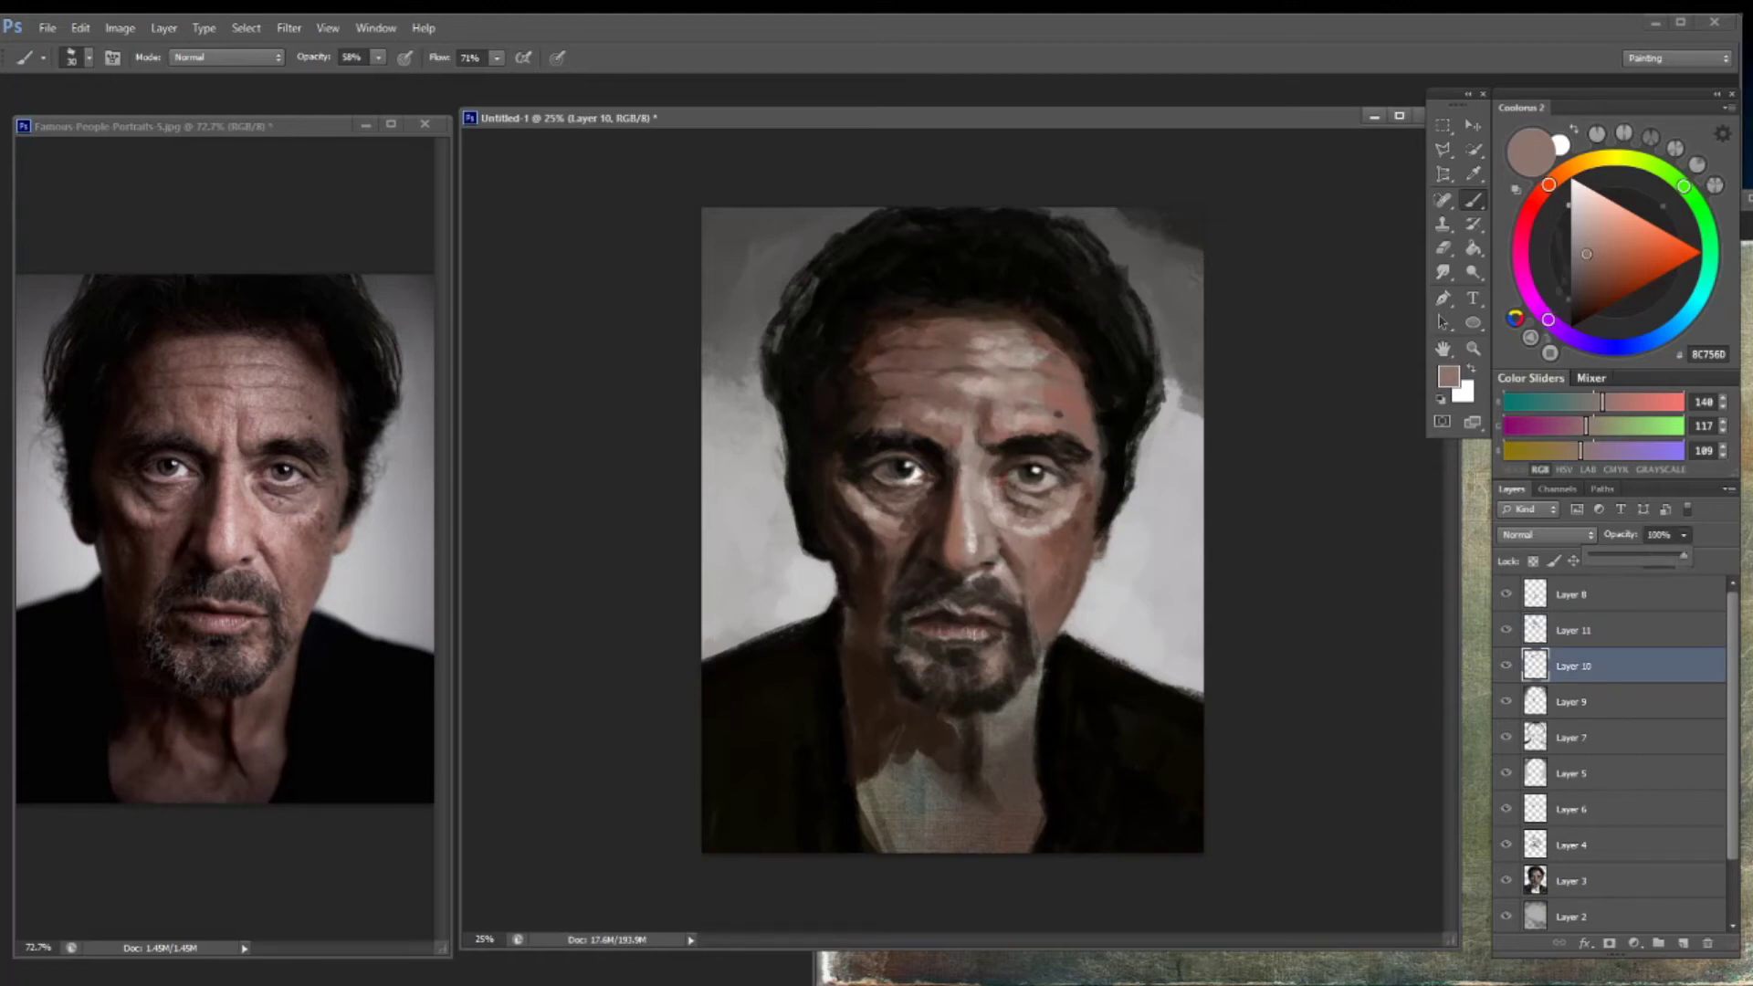
Add a layer above Layer 8 and paint fine near-white hairs through the goatee with a small brush
key(alt+bracketright)
key(alt+bracketright)
key(ctrl+shift+alt+n)
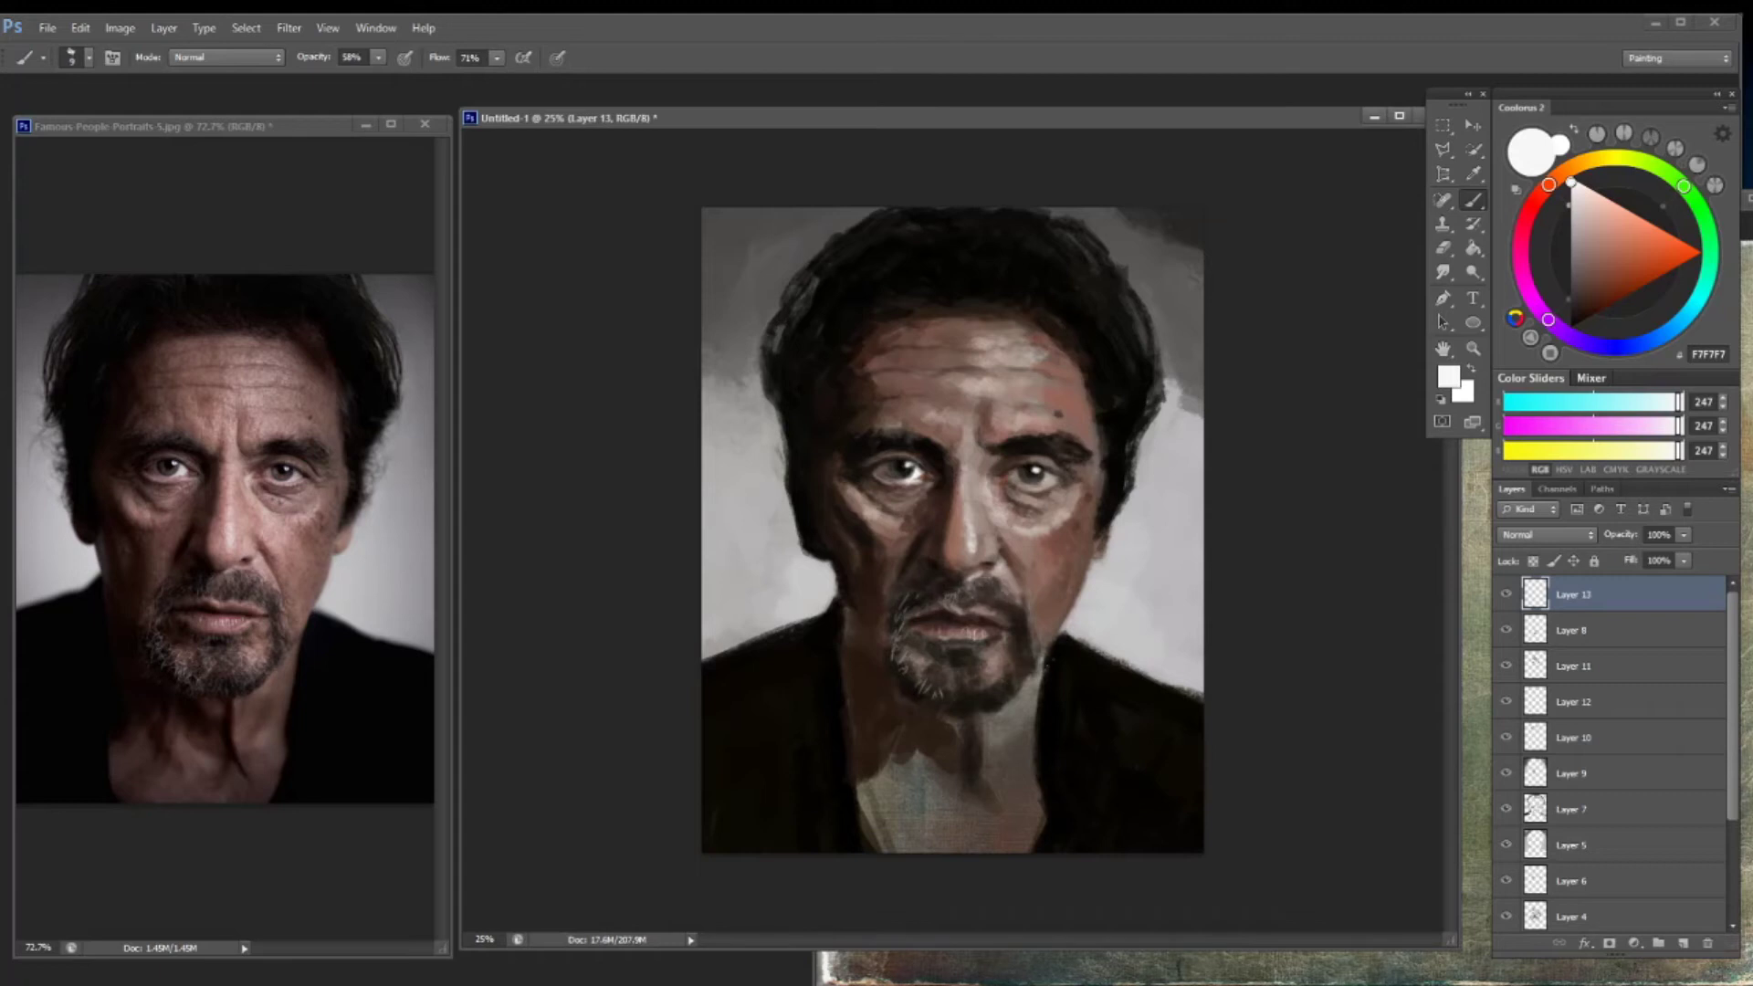
mouse_move(1003, 657)
mouse_down()
mouse_move(961, 664)
mouse_move(989, 700)
mouse_move(920, 693)
mouse_up()
Lower the opacity of Layer 13 to 72% and add a layer above it for black hair strokes
click(1684, 534)
drag(1688, 555, 1647, 555)
key(d)
click(1683, 944)
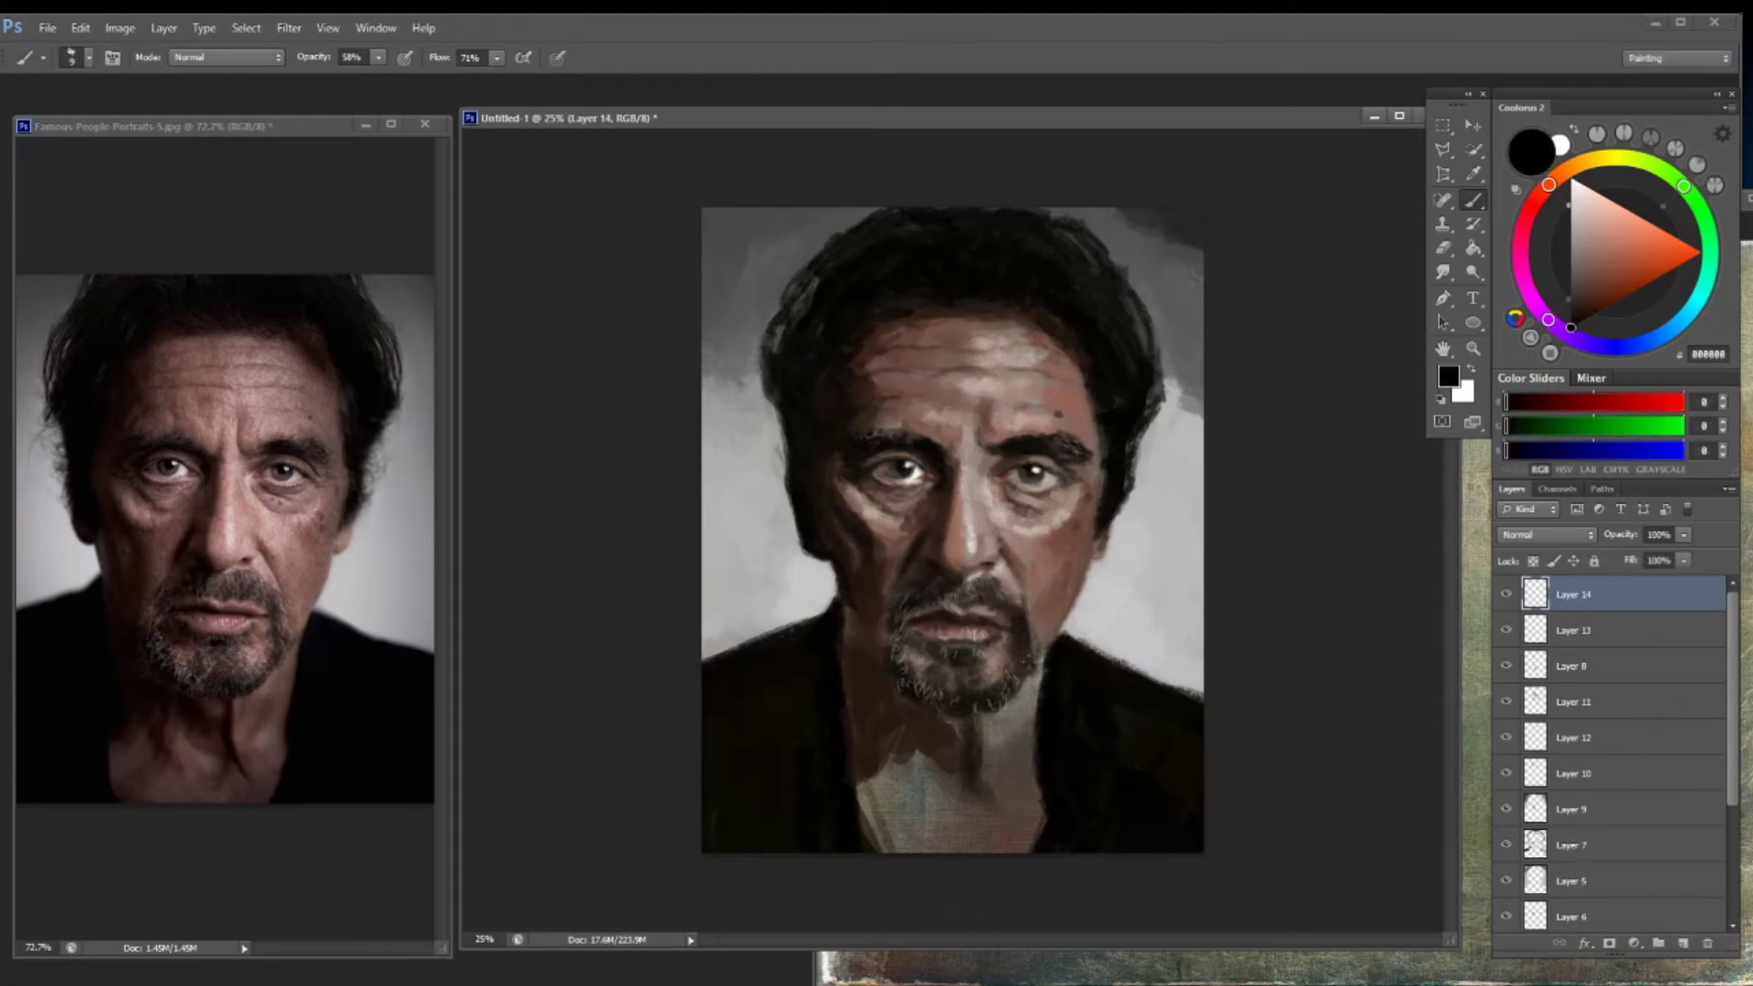
Touch up the mustache, lips and goatee with muted flesh and sampled dark brown tones on Layer 14
click(1587, 258)
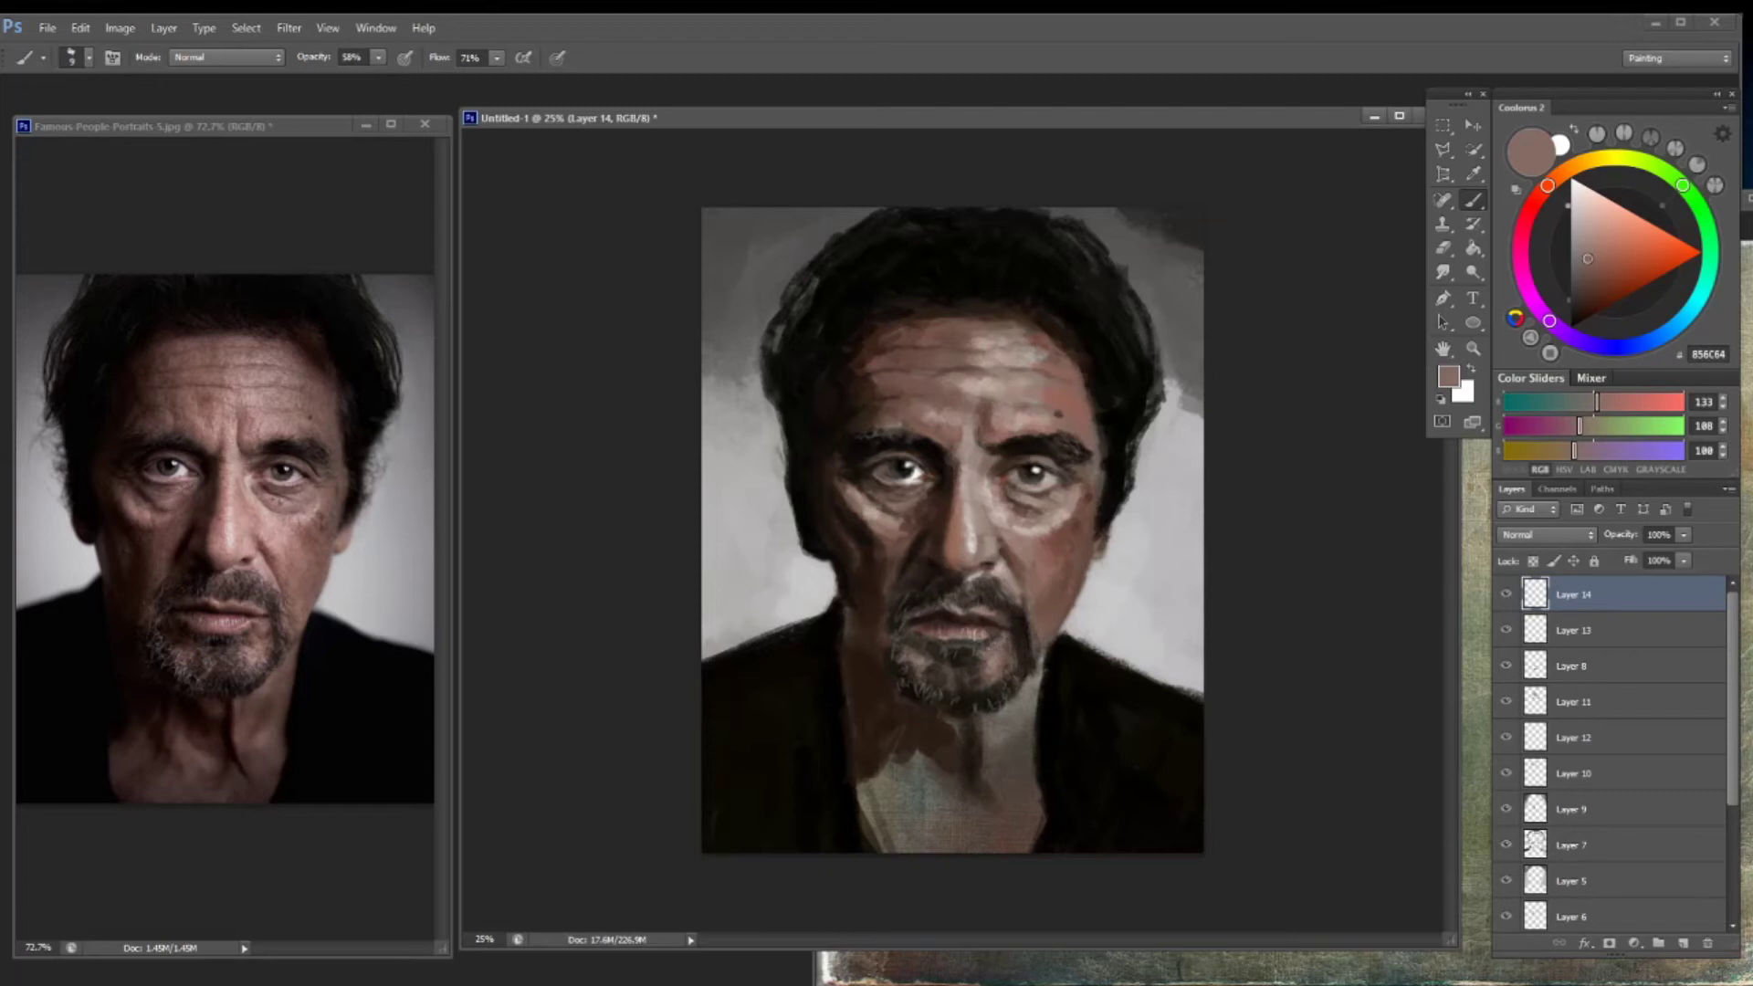
alt+click(997, 589)
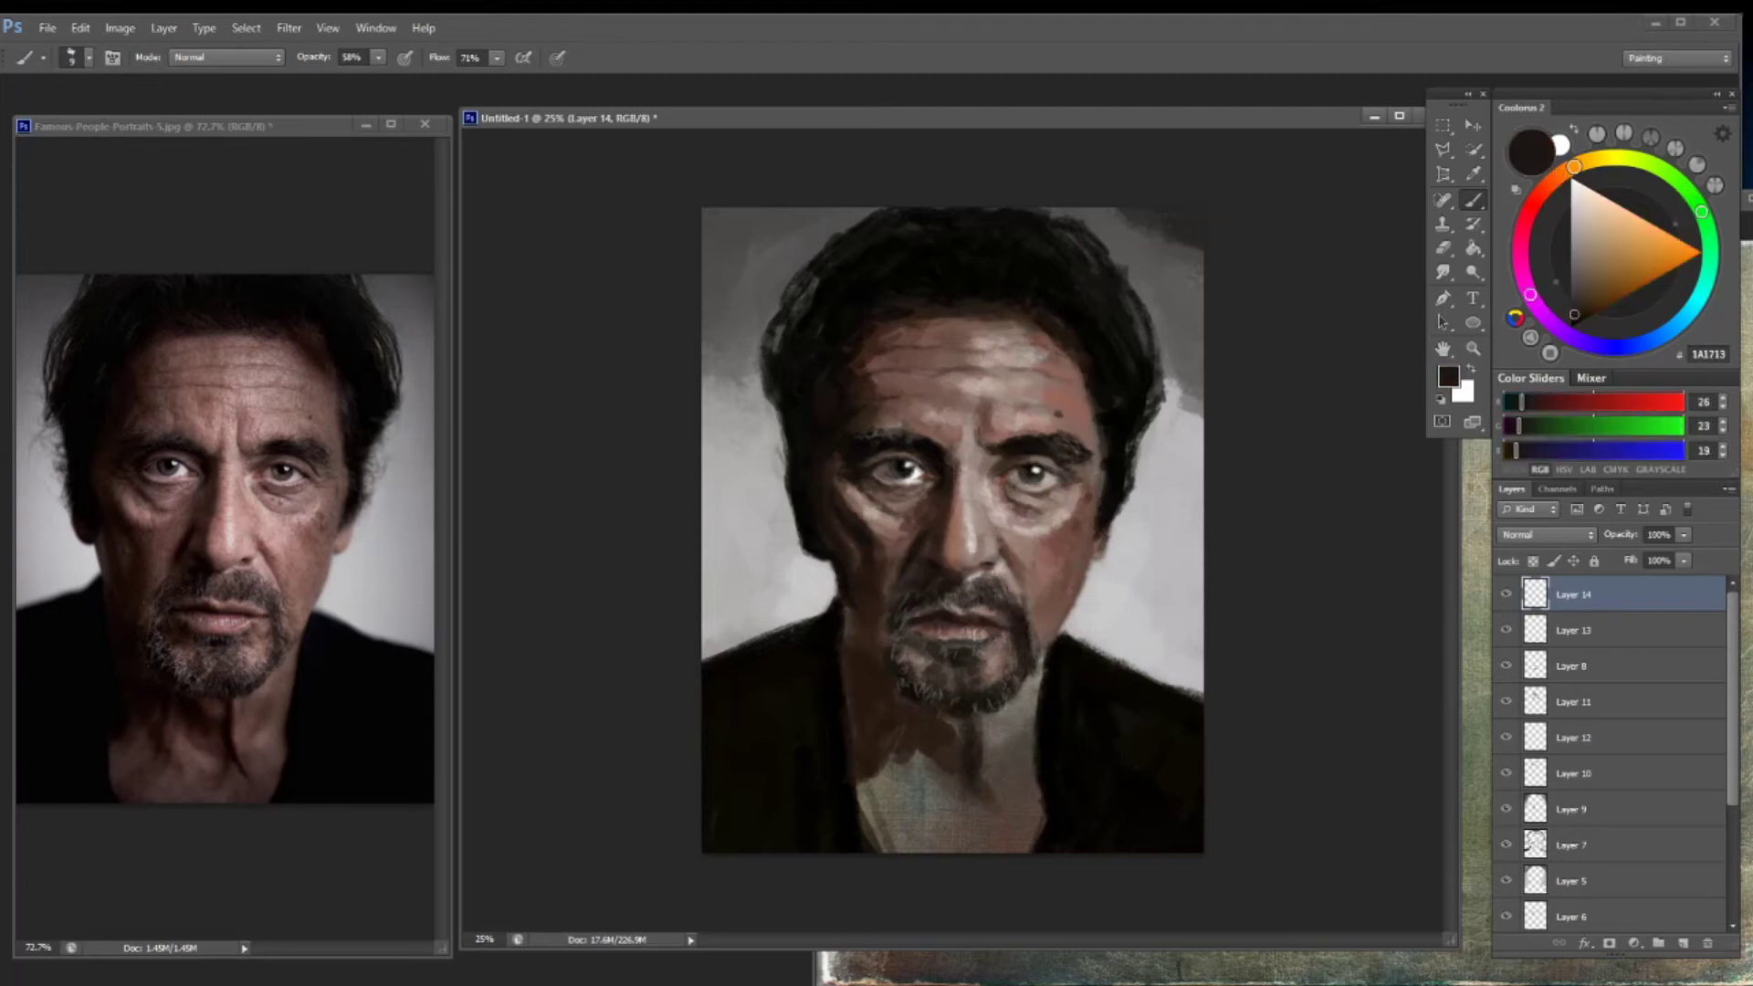
alt+click(951, 670)
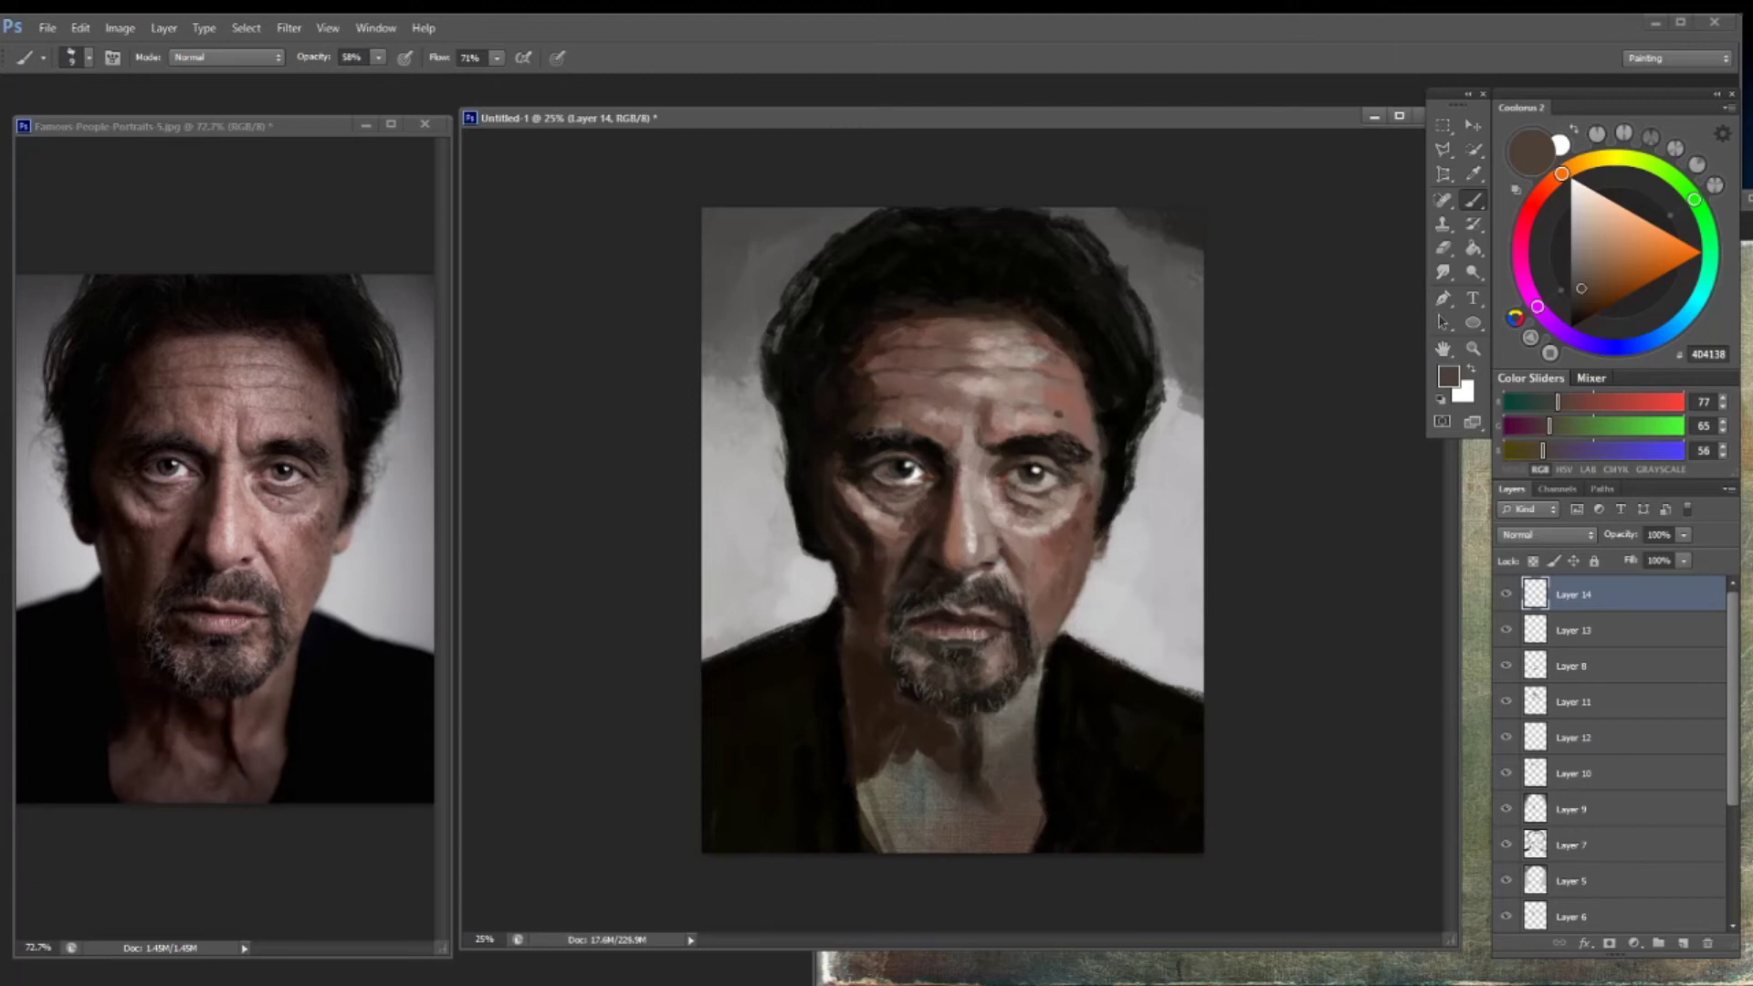
key(d)
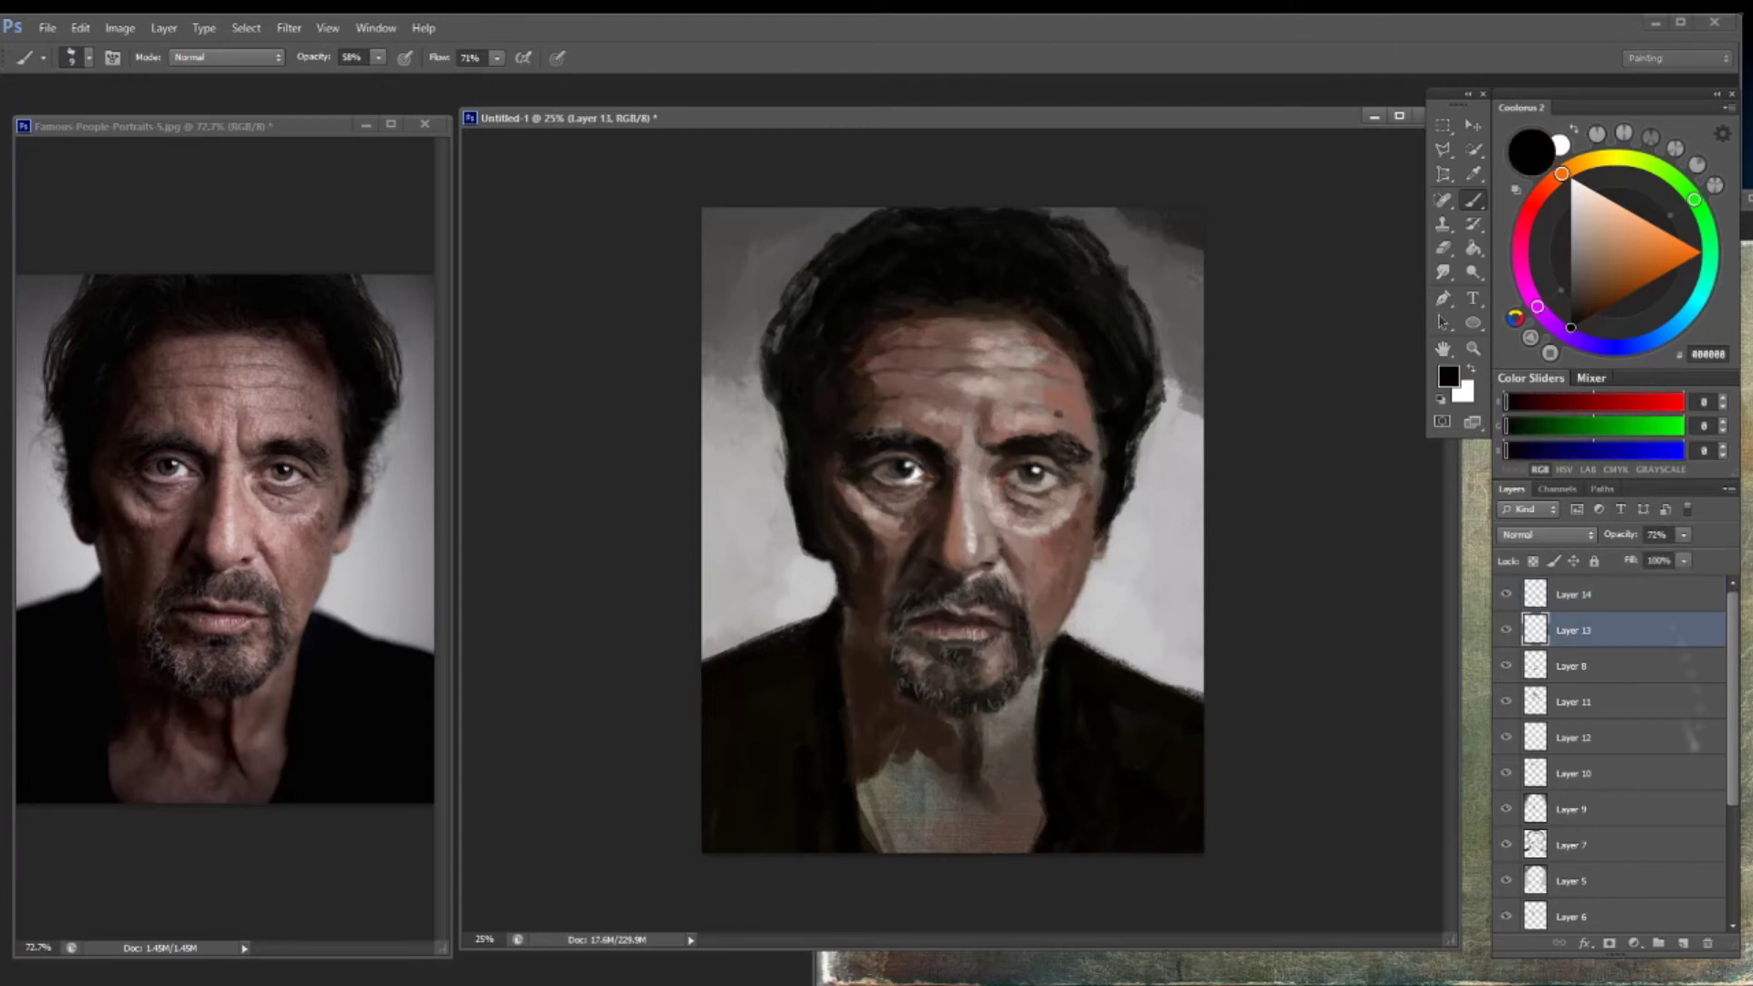
Add a layer above Layer 14, stroke black along the goatee's shadowed edge and sample flesh tones from the cheek
key(ctrl+shift+alt+n)
drag(885, 634, 898, 691)
drag(917, 686, 929, 697)
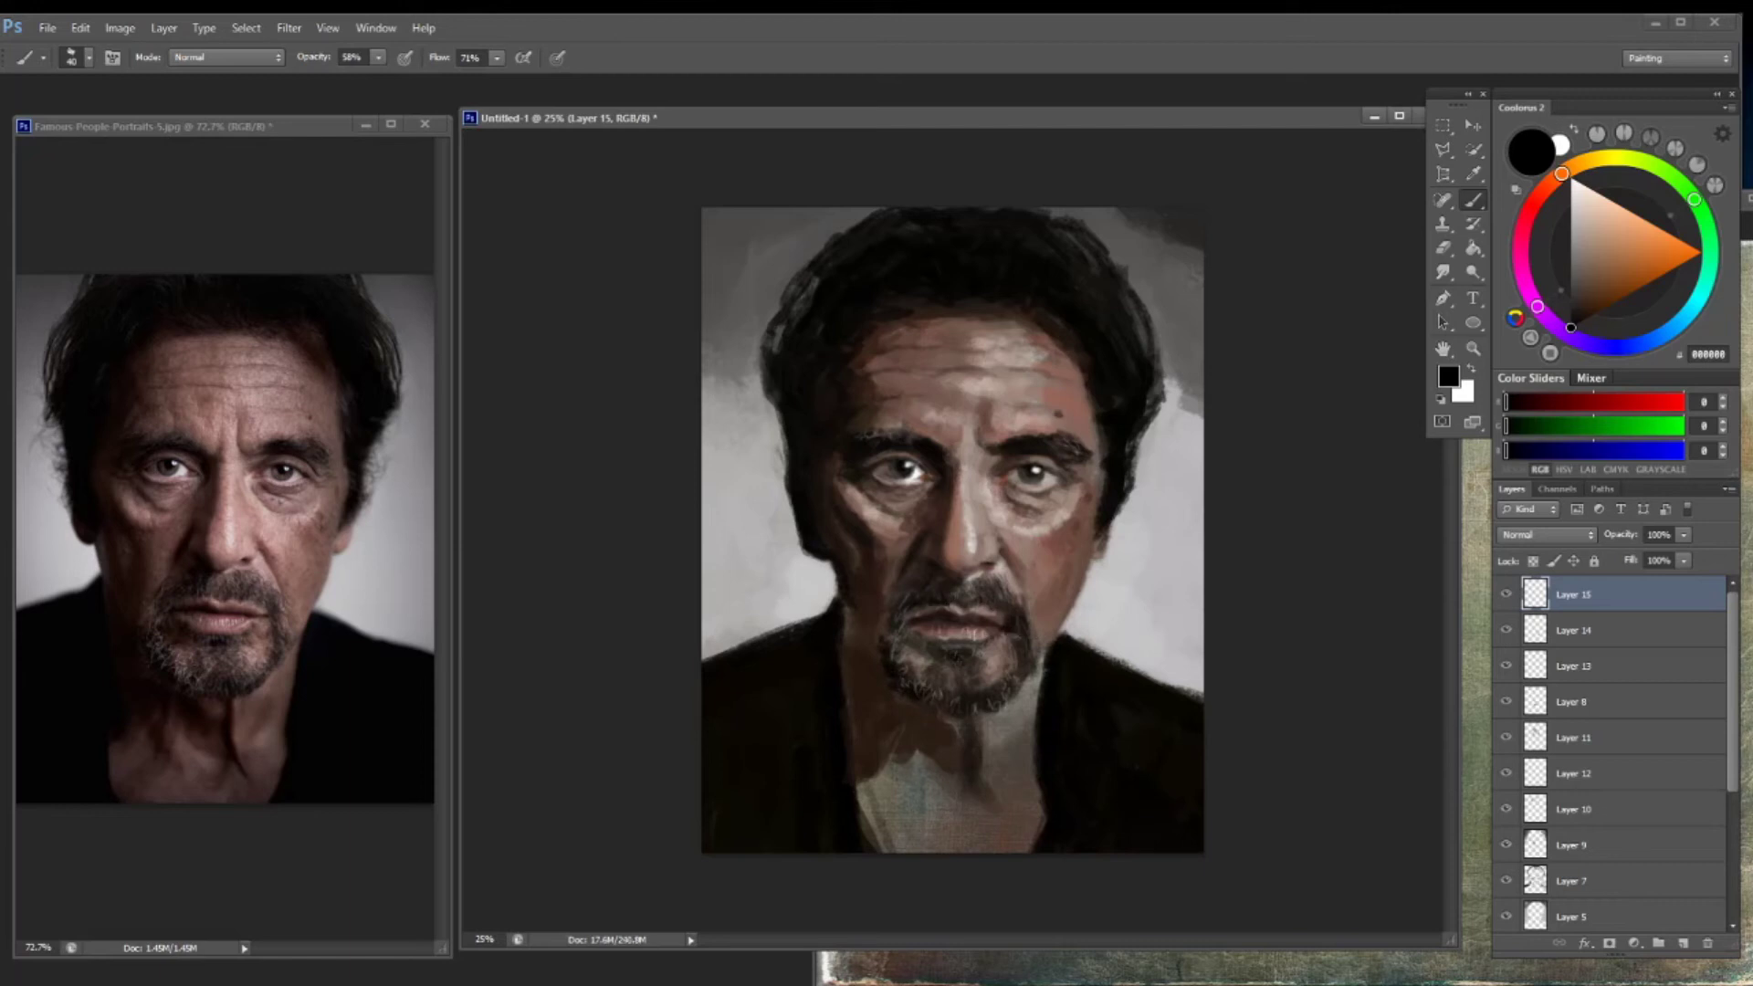
alt+click(1017, 628)
alt+click(1023, 543)
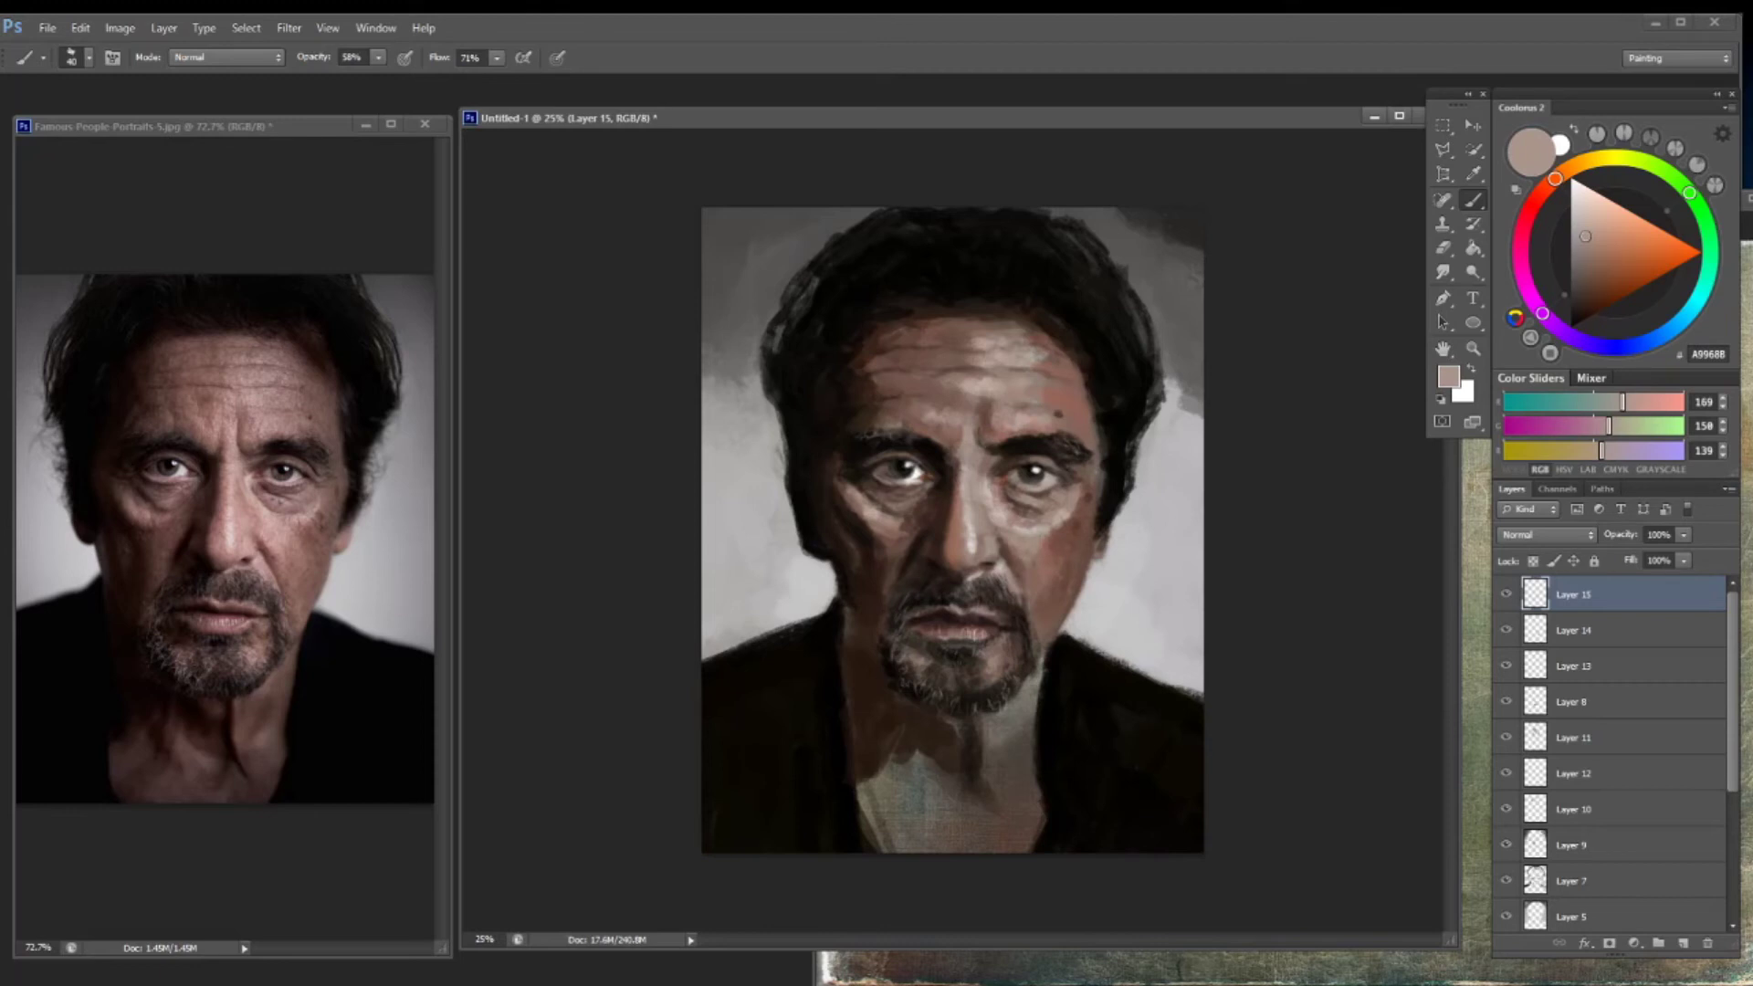
Add a layer above Layer 15, glaze reddish tone B1594B over the skin and lower the layer's opacity to 53%
click(1623, 254)
click(1685, 942)
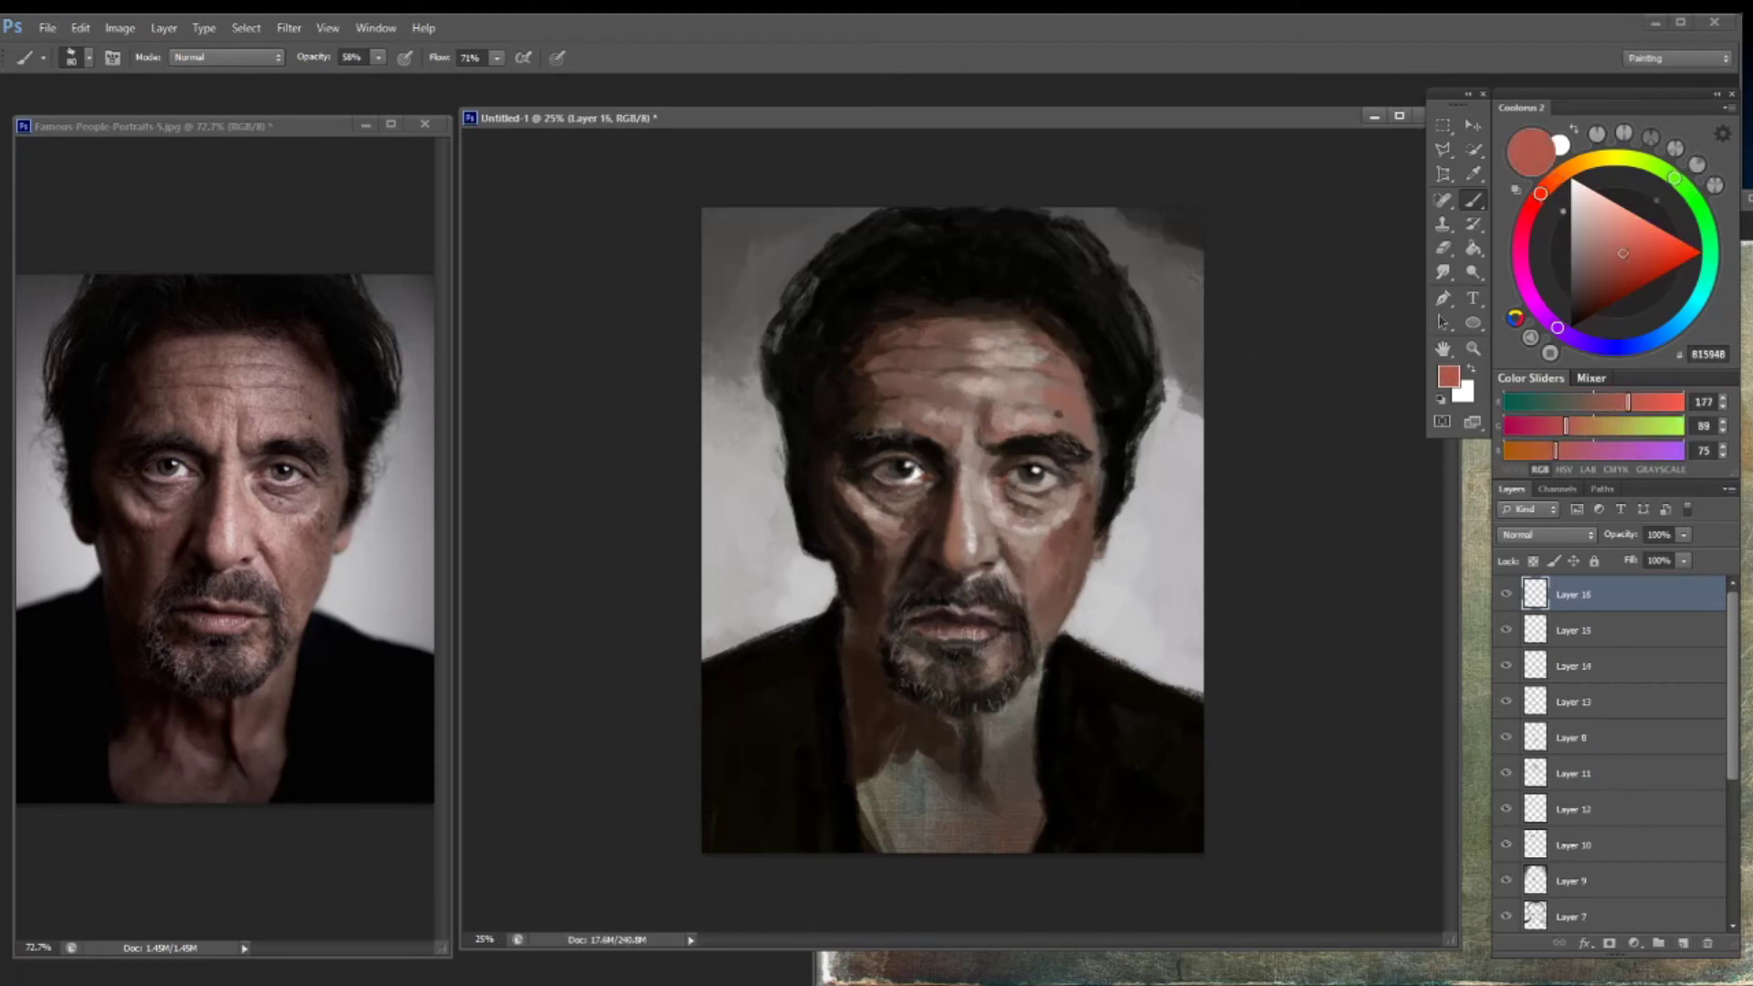
drag(995, 507, 1023, 488)
mouse_move(1684, 535)
mouse_down()
mouse_move(1639, 557)
mouse_move(1672, 557)
mouse_up()
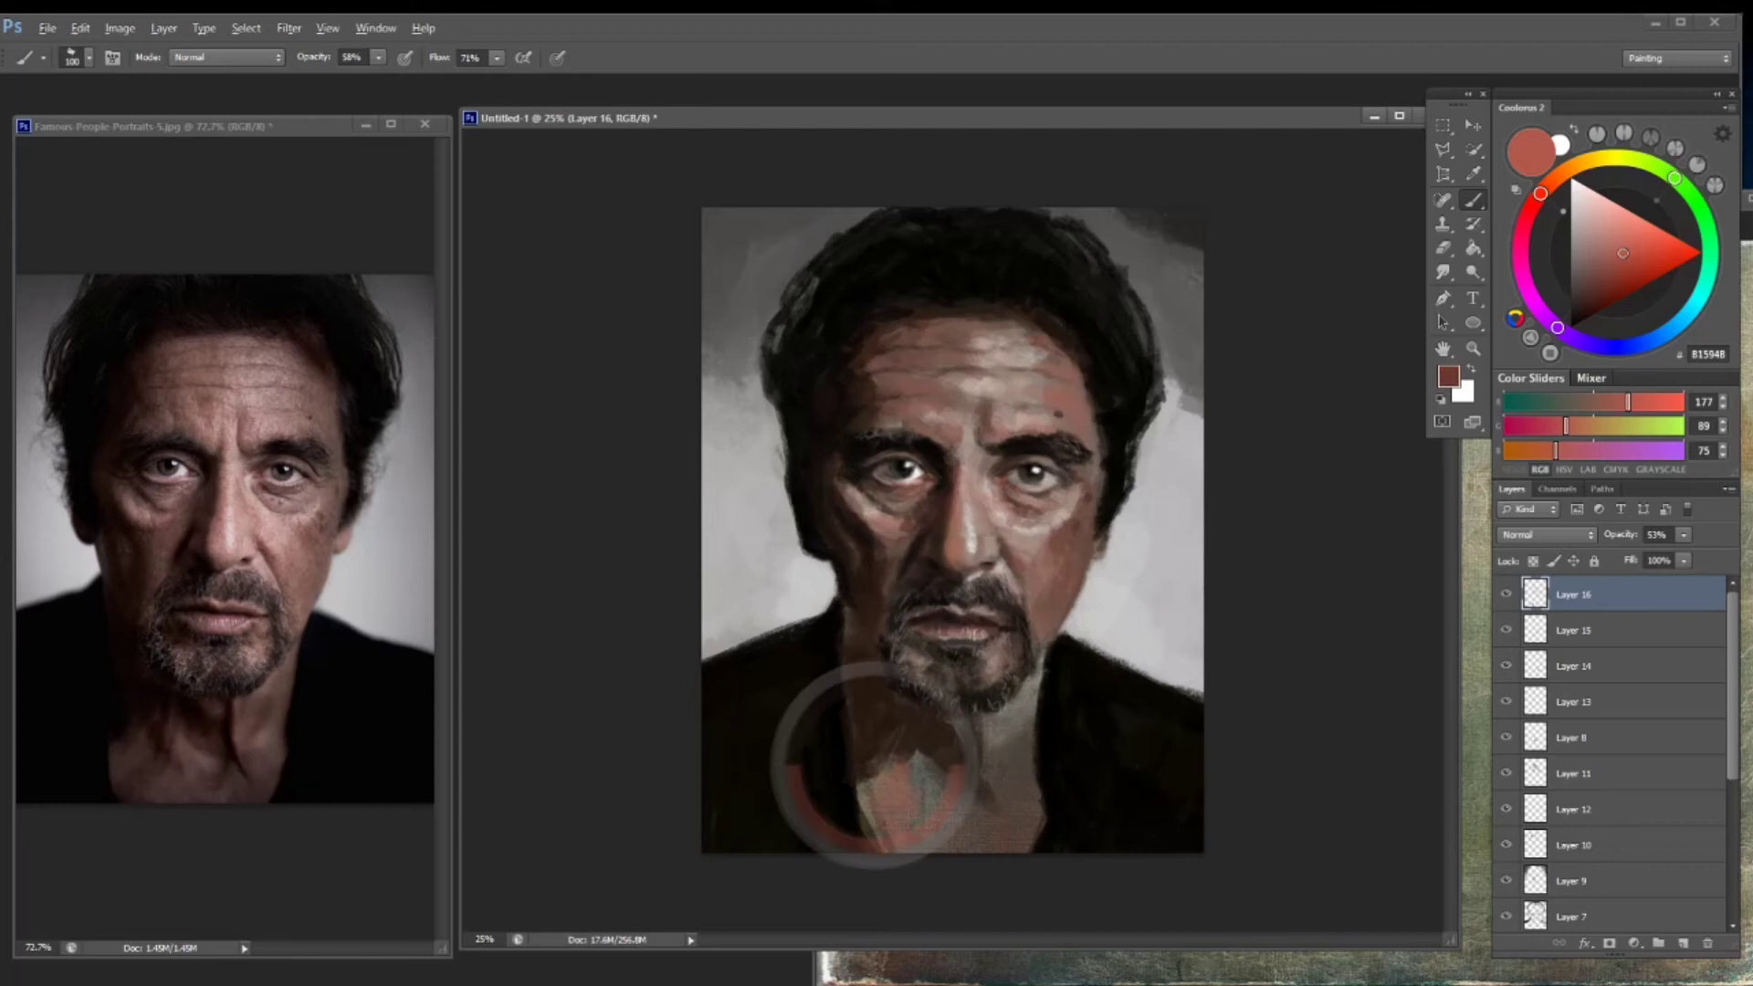
Cover the bluish patches on the neck and chest with sampled reddish brown on Layer 16
alt+click(909, 795)
drag(904, 786, 913, 849)
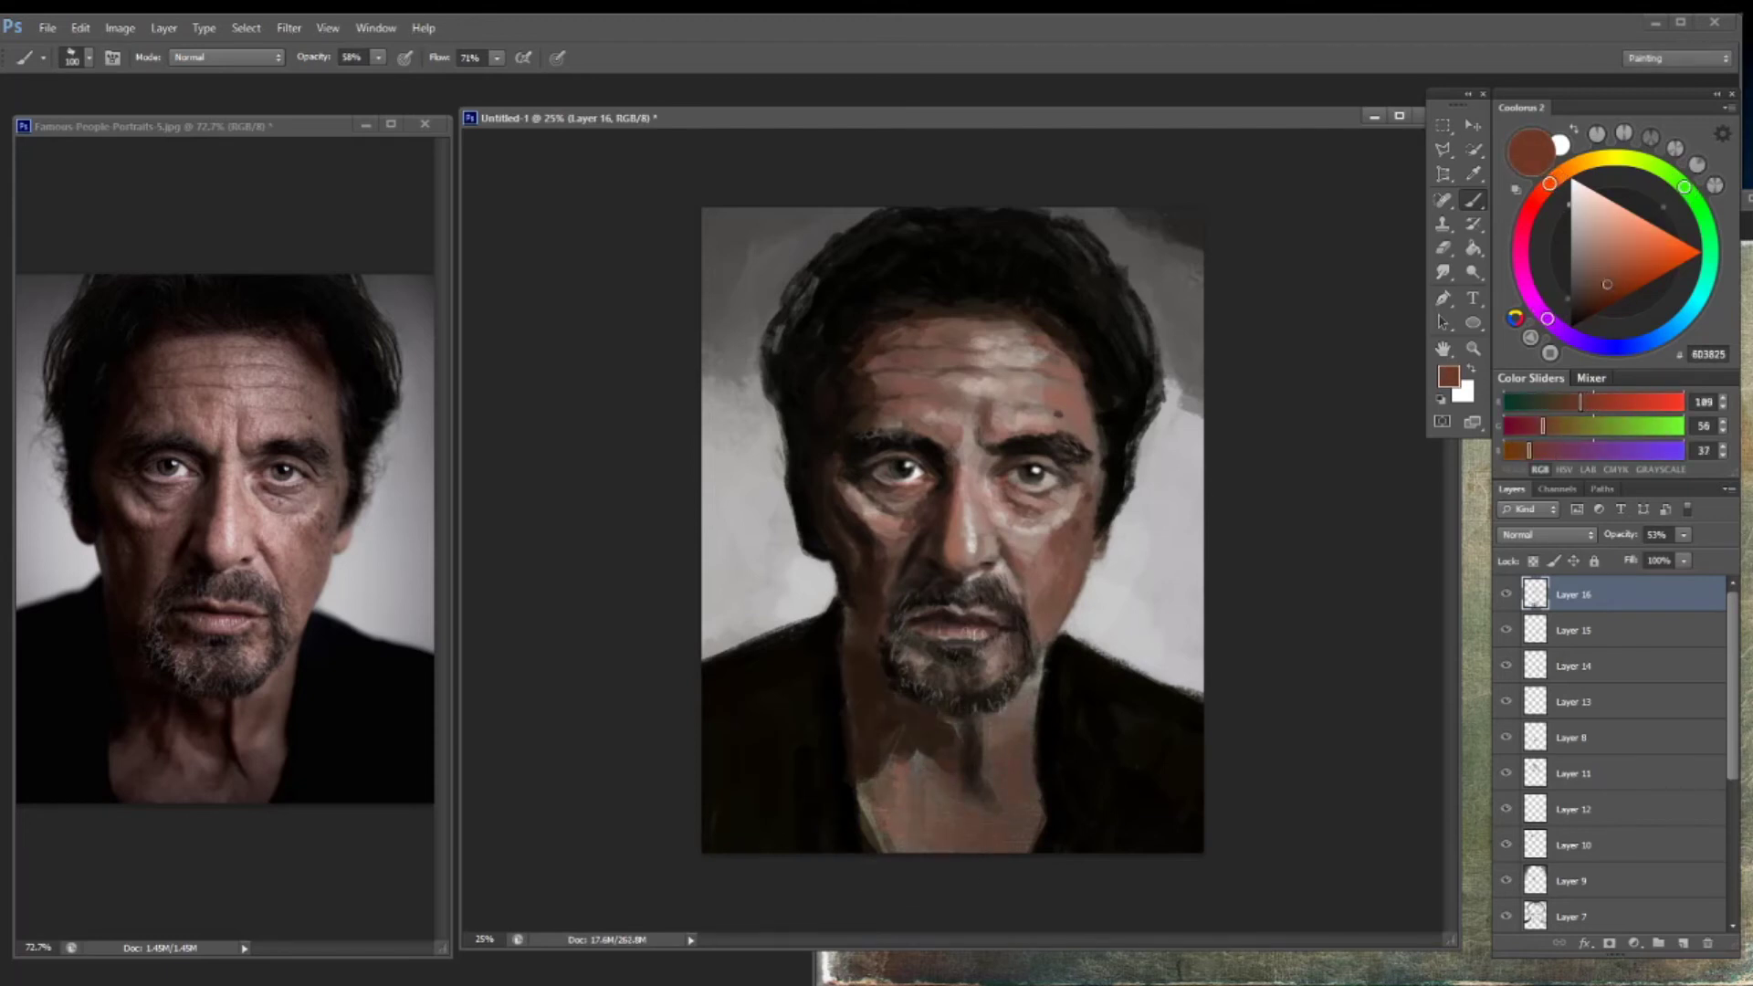
alt+click(900, 665)
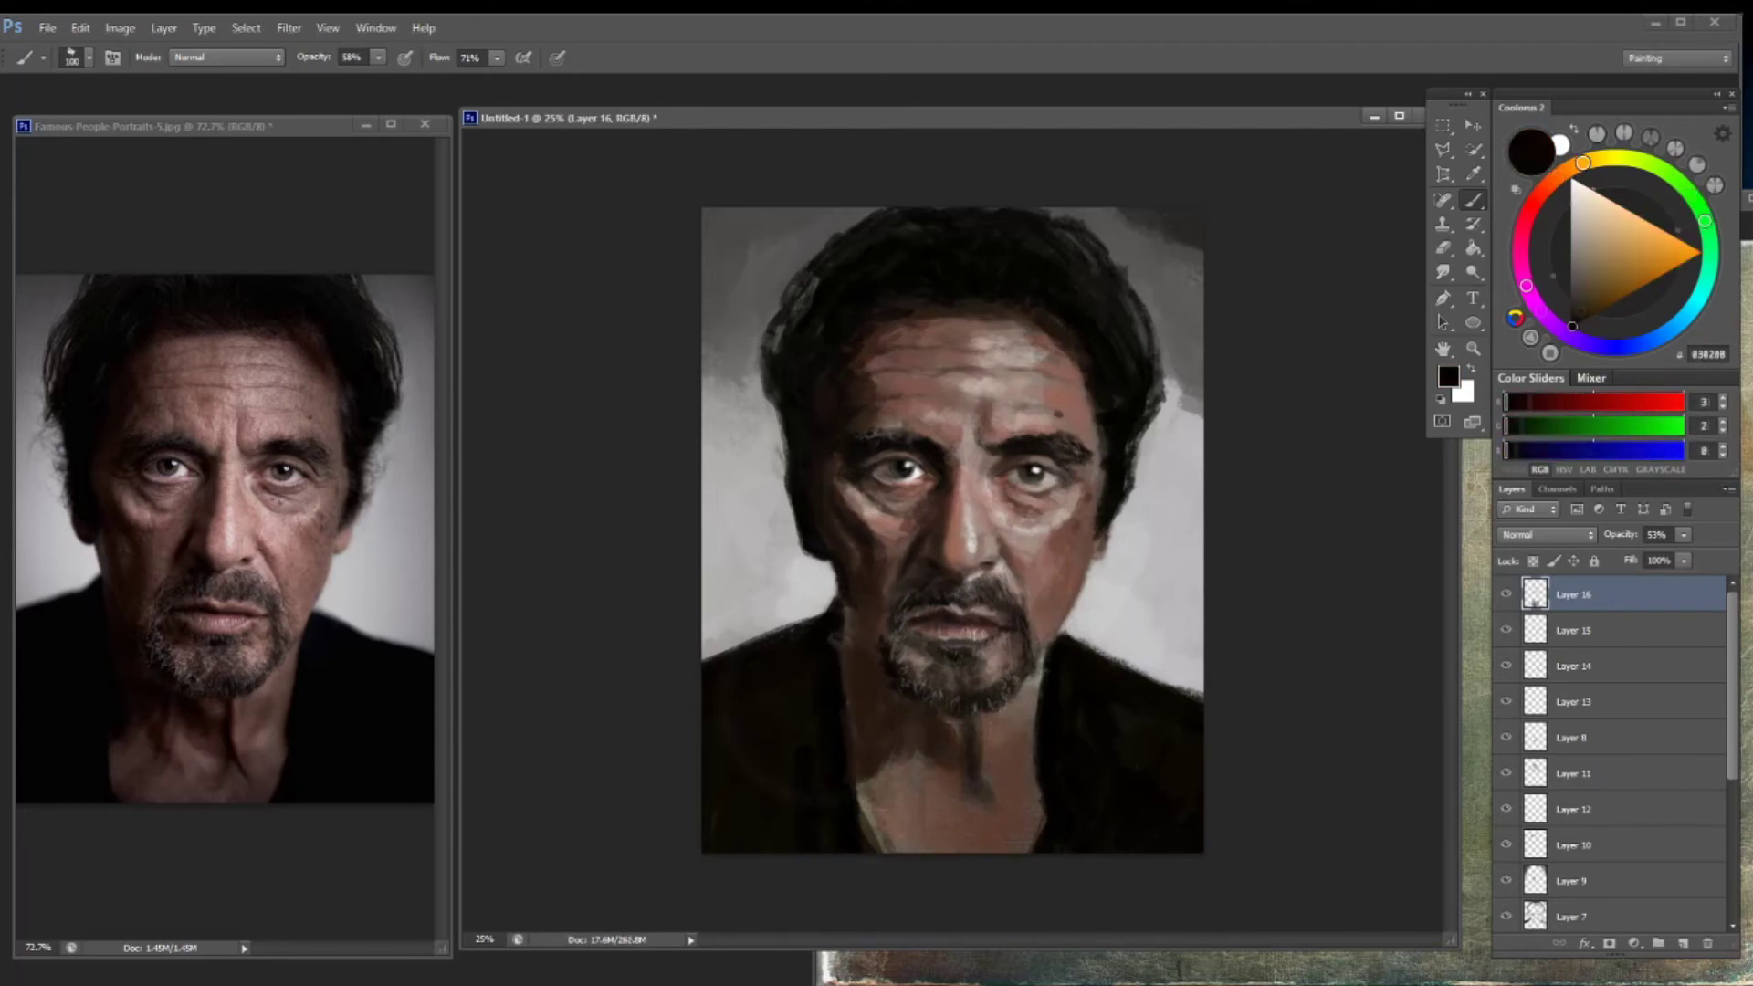
Add a layer above Layer 16 and paint dark shadows down the neck and under the chin, reducing the brush size for finer strokes
alt+click(858, 640)
key(ctrl+shift+alt+n)
mouse_move(849, 616)
mouse_down()
mouse_move(862, 657)
mouse_move(845, 726)
mouse_move(954, 762)
mouse_move(1000, 817)
mouse_up()
key(bracketleft)
key(bracketleft)
key(bracketleft)
key(bracketleft)
mouse_move(972, 721)
mouse_down()
mouse_move(981, 808)
mouse_move(954, 749)
mouse_up()
alt+click(968, 730)
alt+click(906, 719)
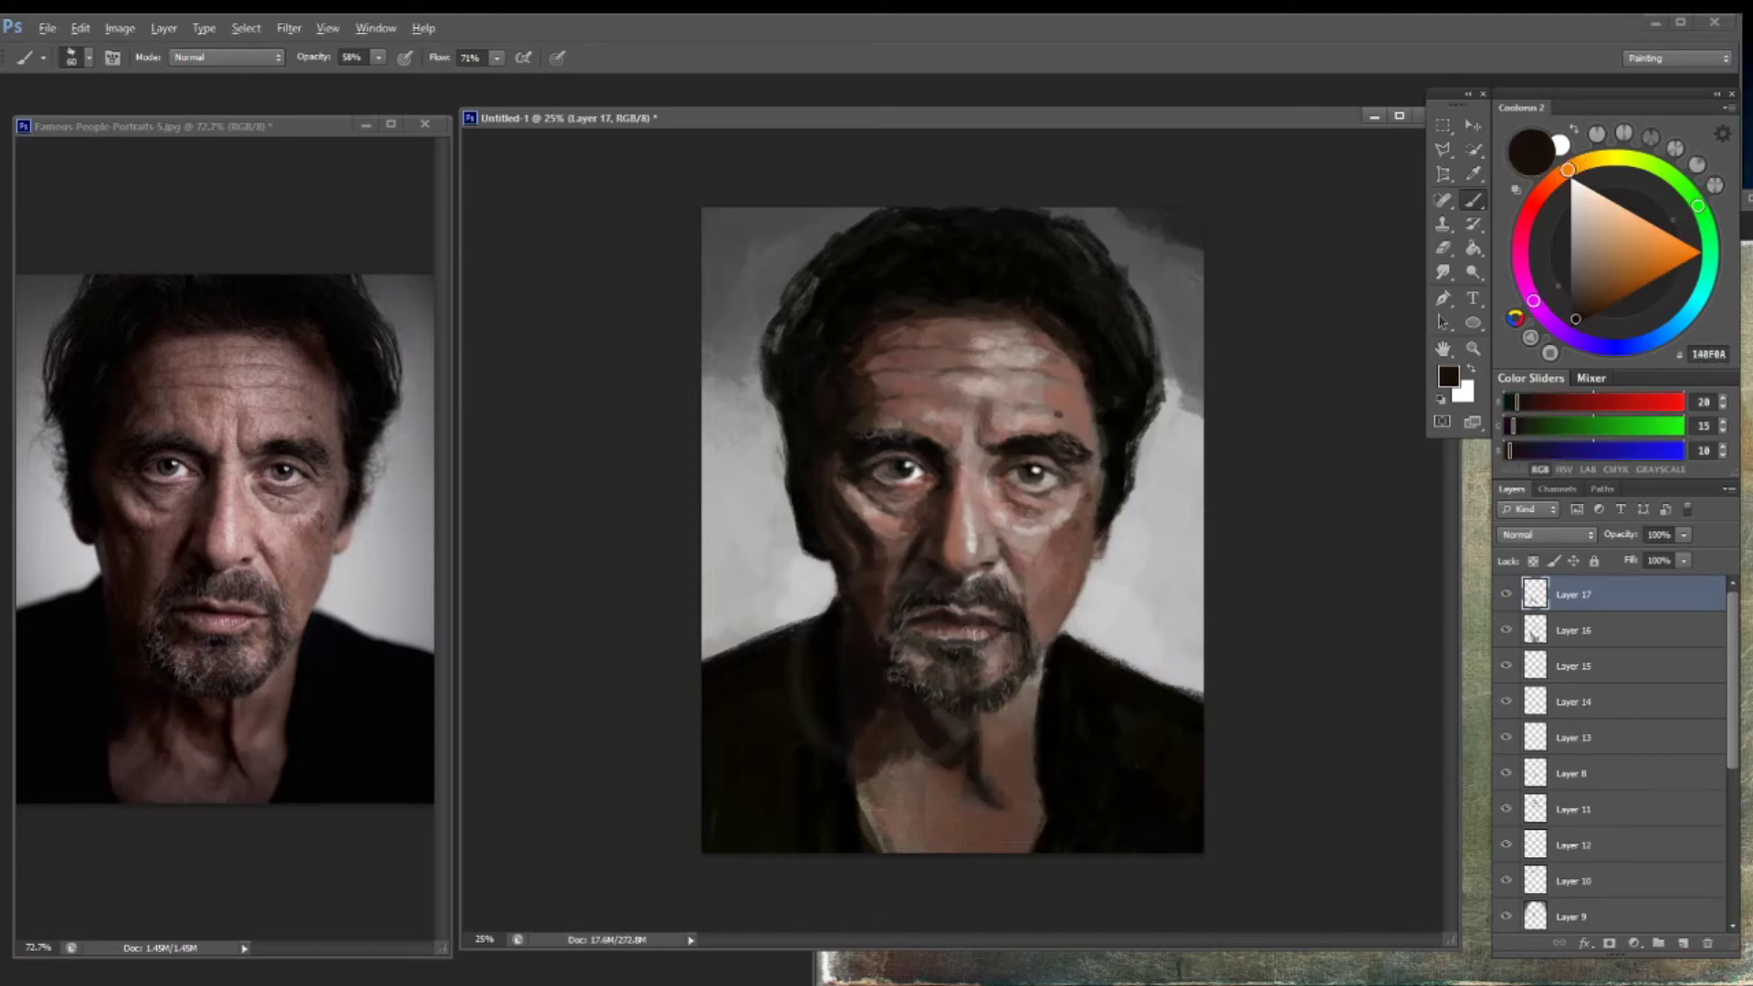
alt+click(909, 690)
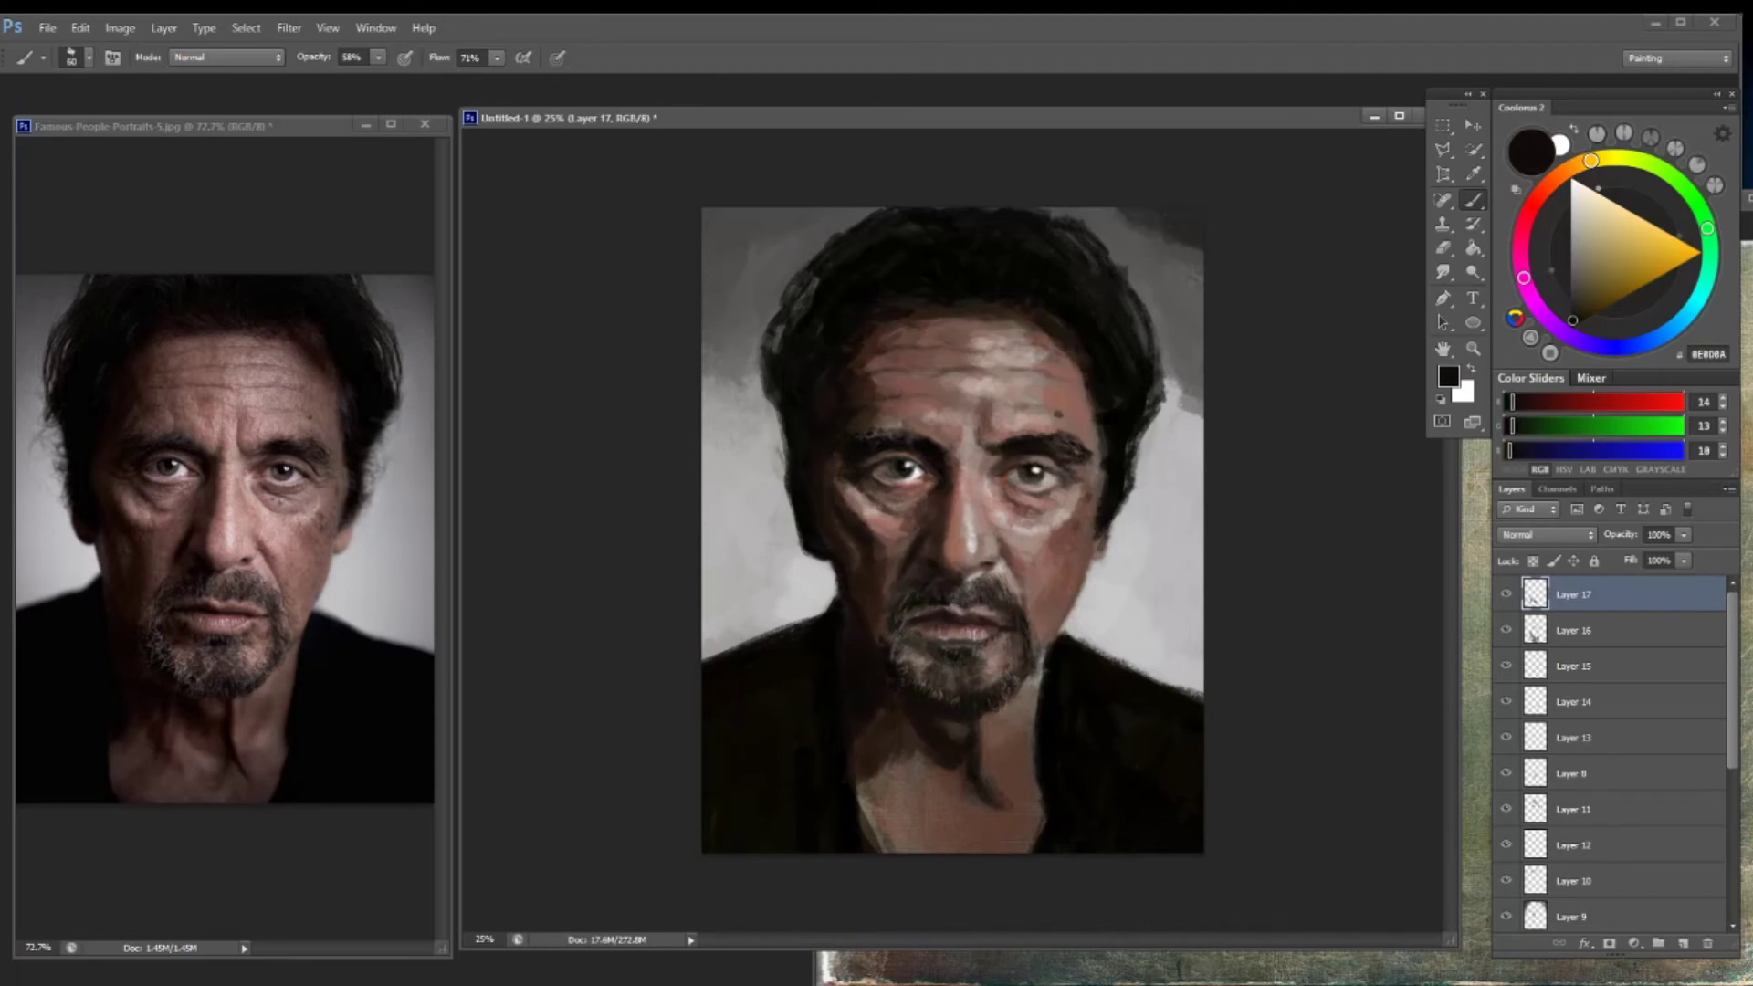
Touch up the face with sampled brown and light skin tones on Layer 17, then adjust the opacity of Layer 16
alt+click(953, 606)
alt+click(1004, 562)
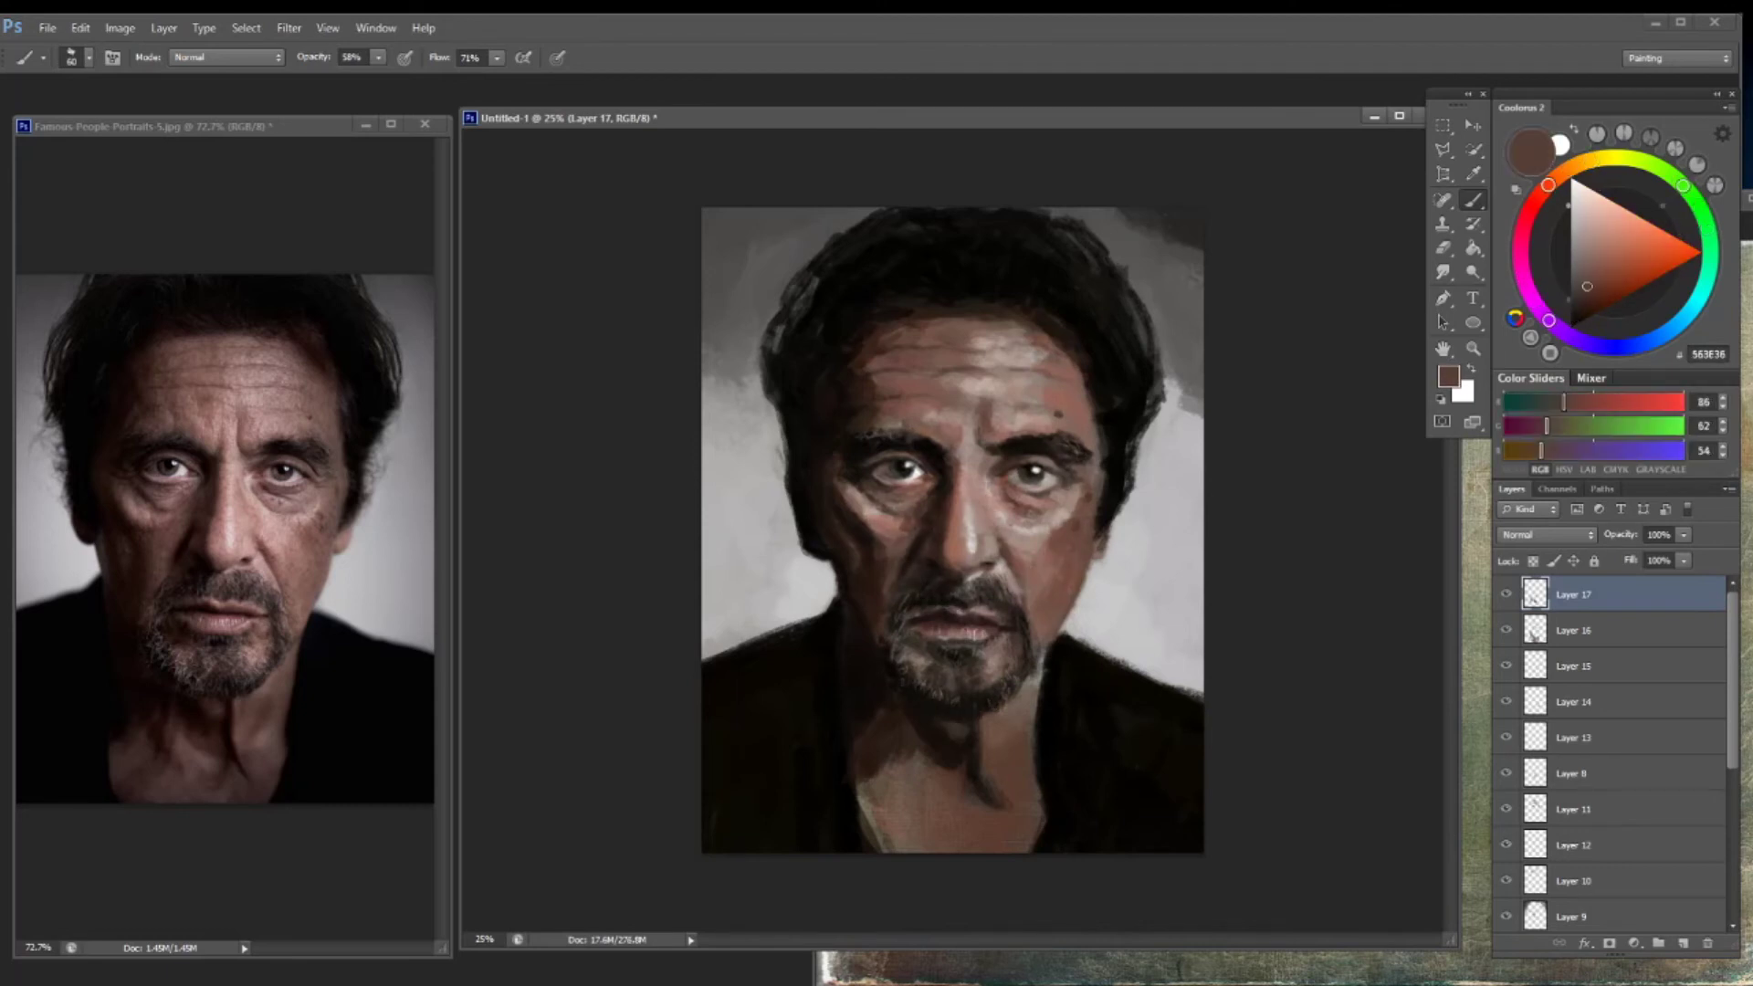
alt+click(970, 543)
alt+click(997, 502)
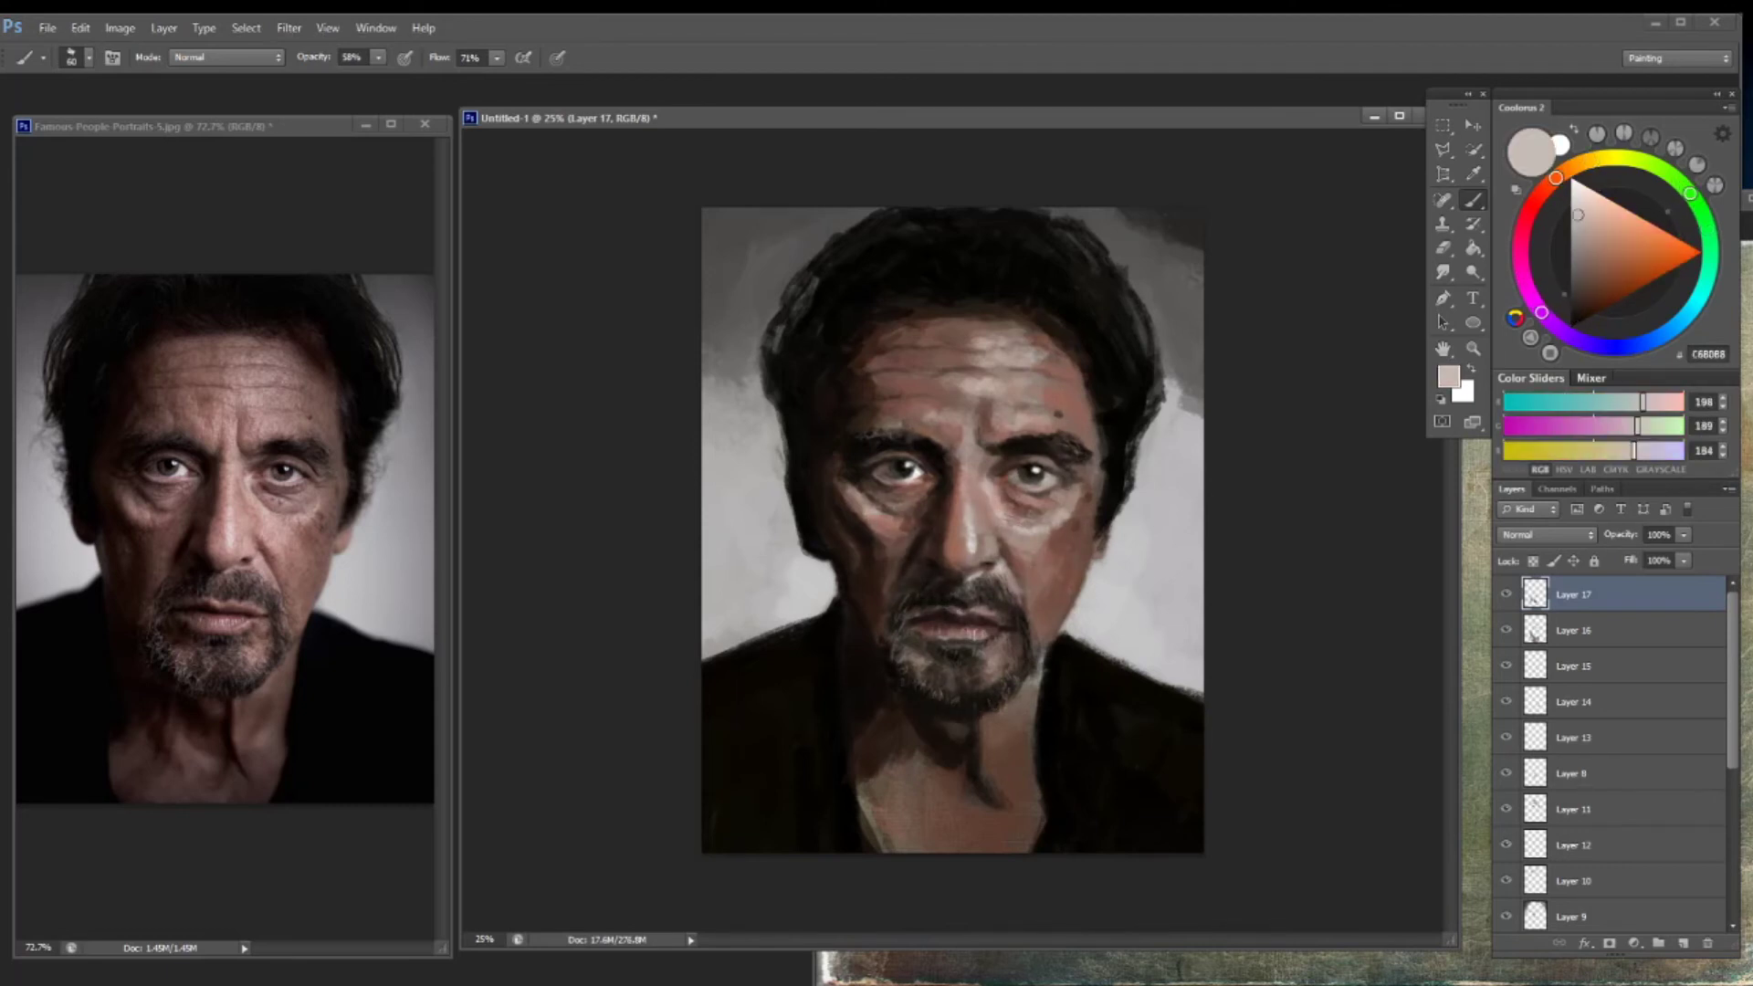
alt+click(869, 453)
click(1682, 534)
drag(1640, 555, 1654, 555)
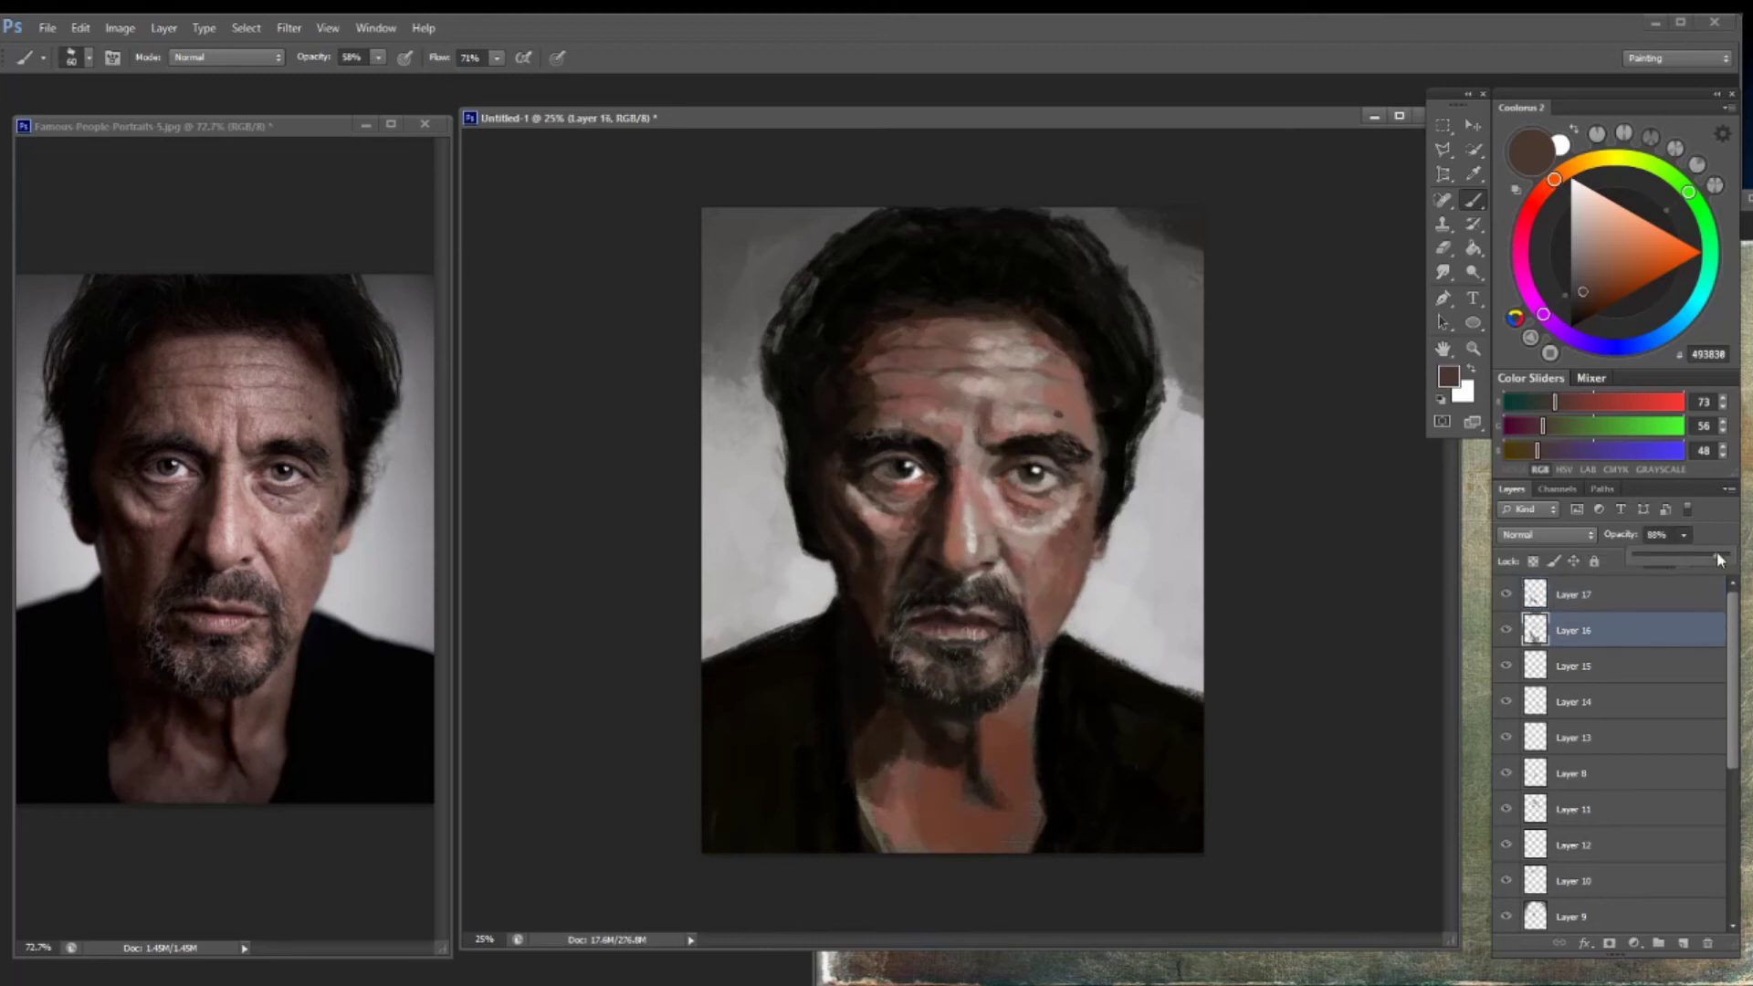
Switch to another brush at size 400 and smooth the background with sampled greys on a new layer above Layer 17
click(89, 56)
click(154, 200)
drag(1219, 407, 1223, 342)
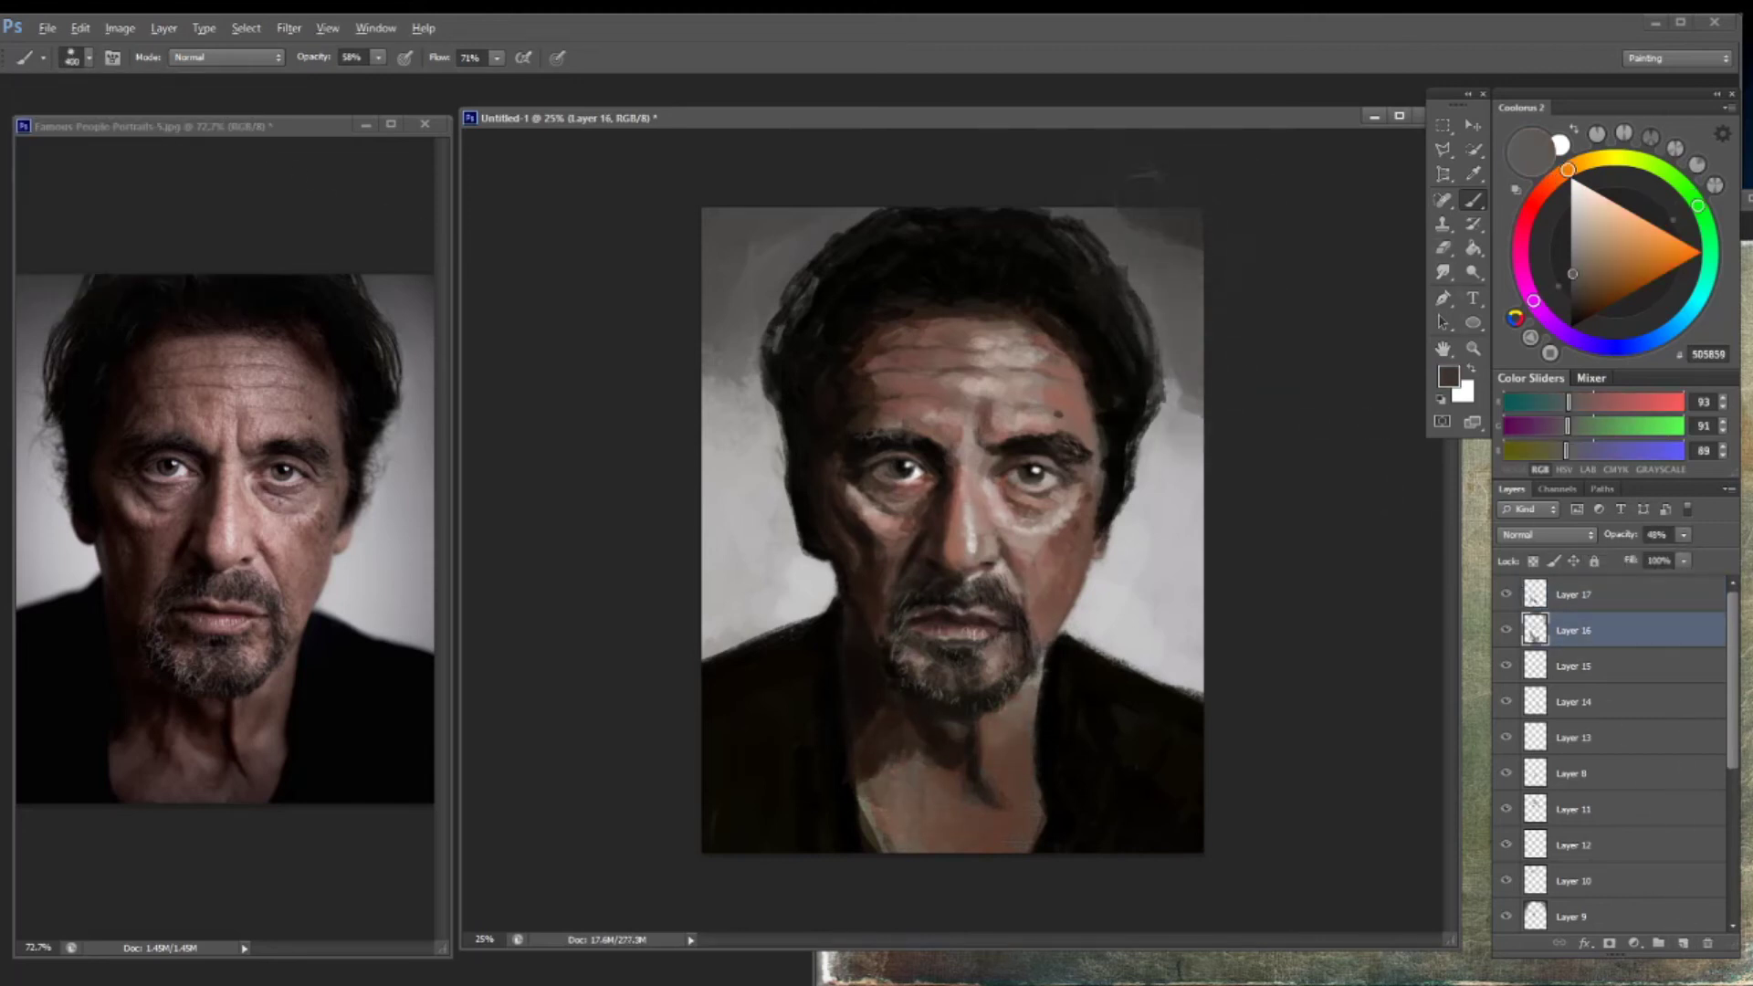
alt+click(1177, 429)
key(ctrl+shift+alt+n)
mouse_move(1203, 228)
mouse_down()
mouse_move(1194, 333)
mouse_move(1225, 442)
mouse_move(1194, 321)
mouse_move(785, 229)
mouse_move(744, 410)
mouse_move(1115, 626)
mouse_move(1187, 630)
mouse_up()
mouse_move(745, 648)
mouse_down()
mouse_move(747, 525)
mouse_move(721, 429)
mouse_up()
Add a layer above Layer 18 and blend sampled highlights and skin tones over the brow, cheeks and nose with a smaller brush
key(ctrl+shift+alt+n)
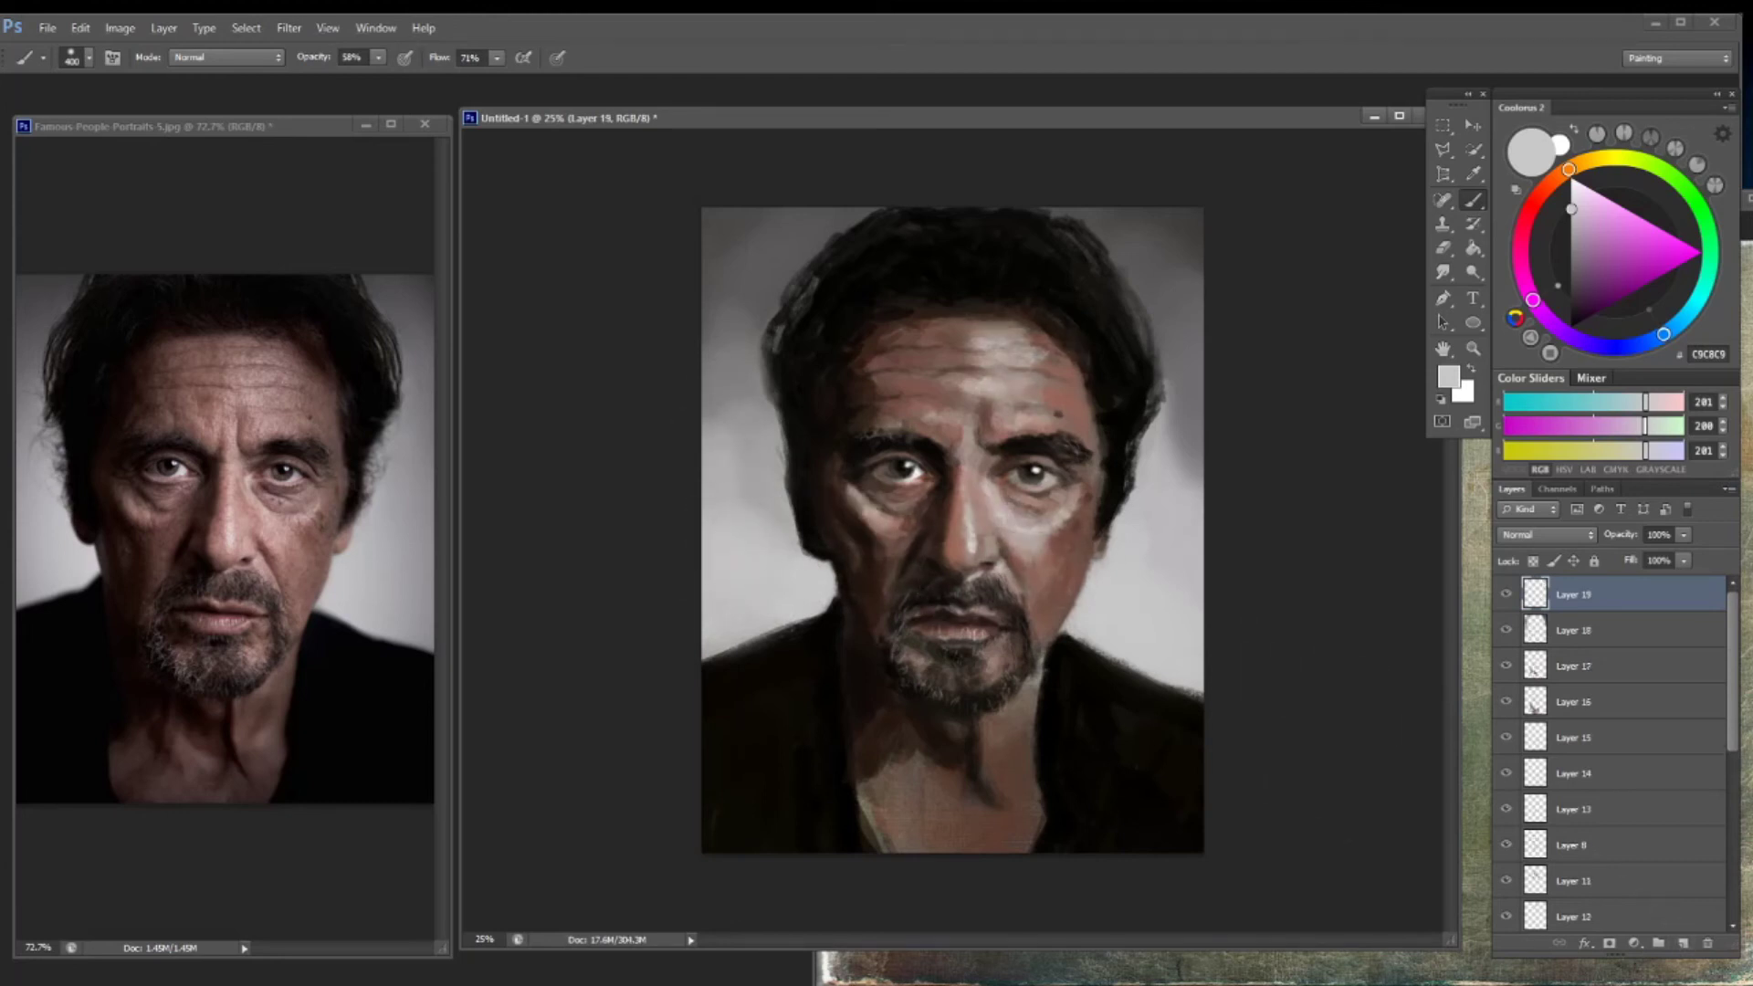
alt+click(967, 427)
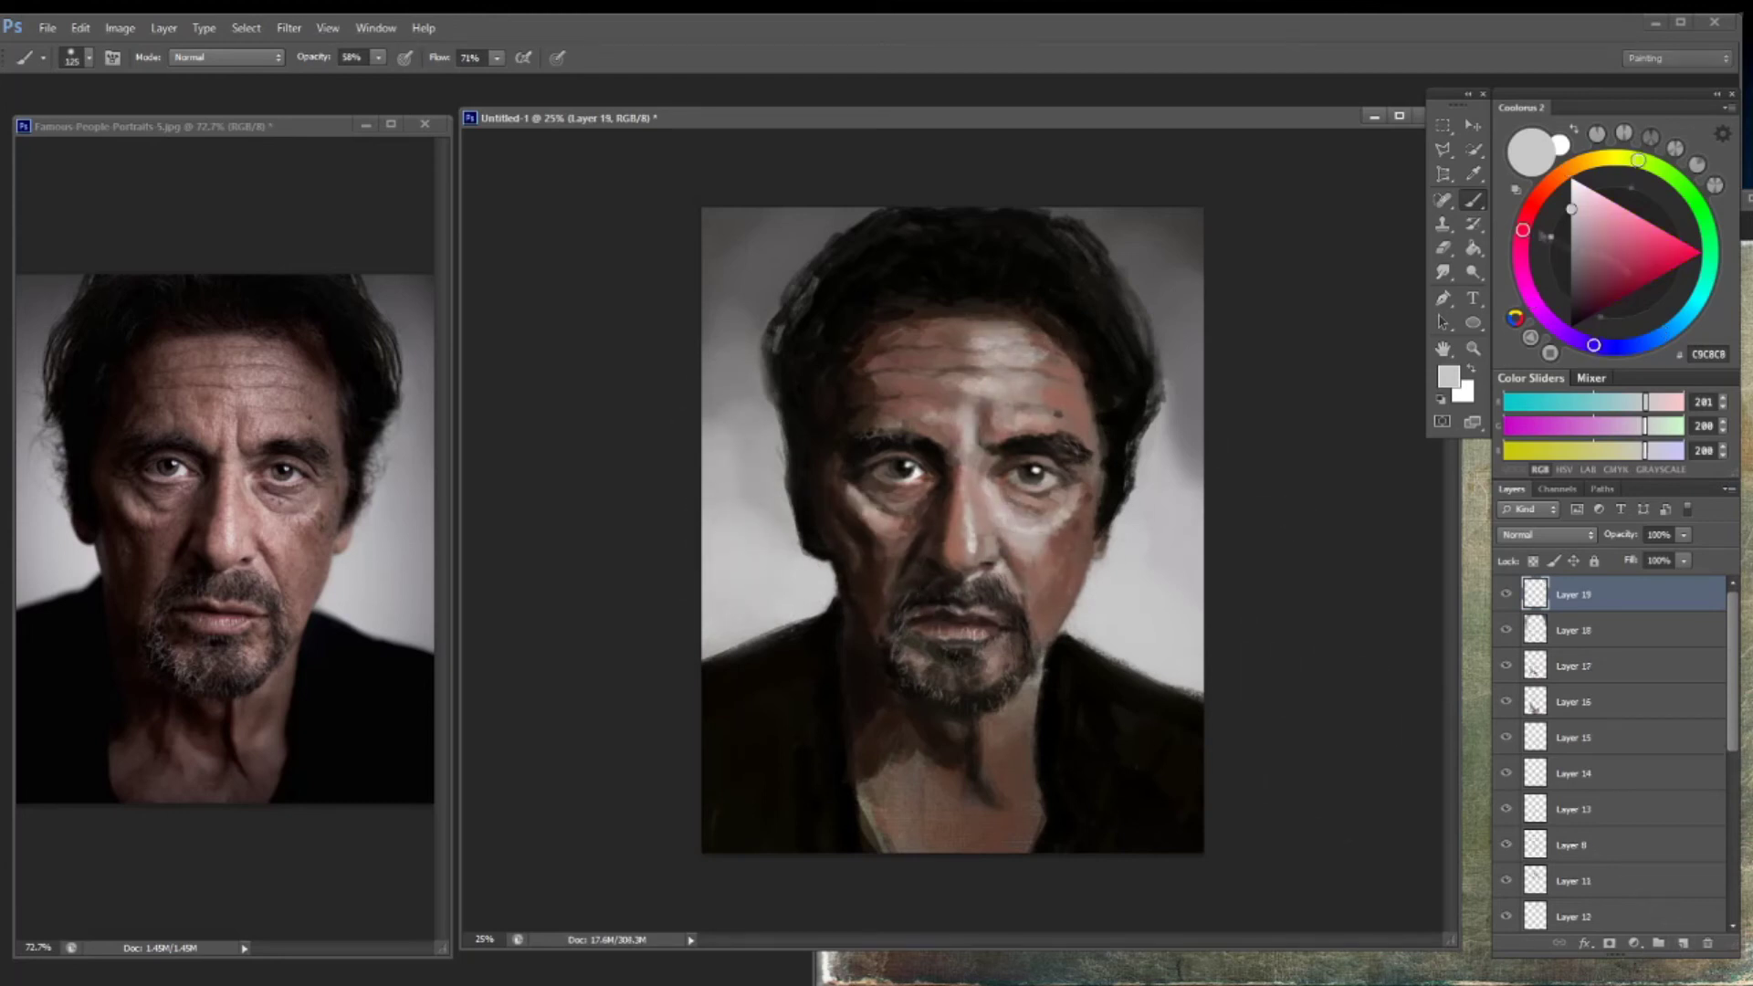
alt+click(885, 543)
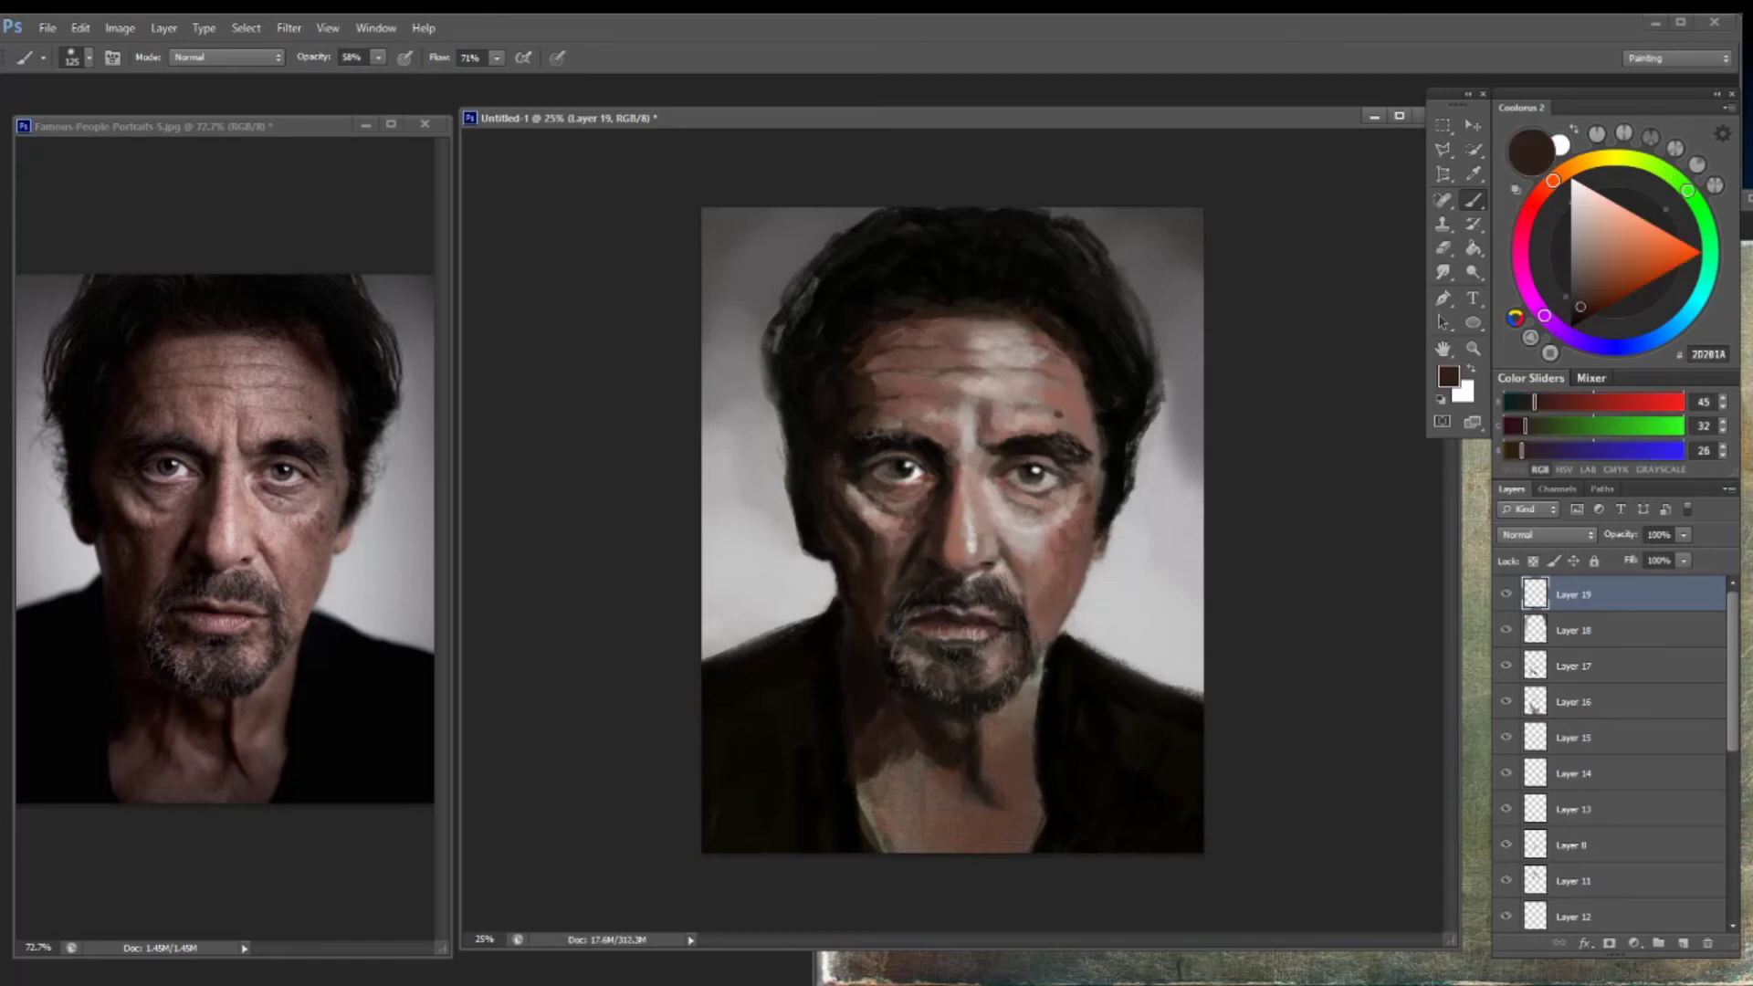
alt+click(929, 520)
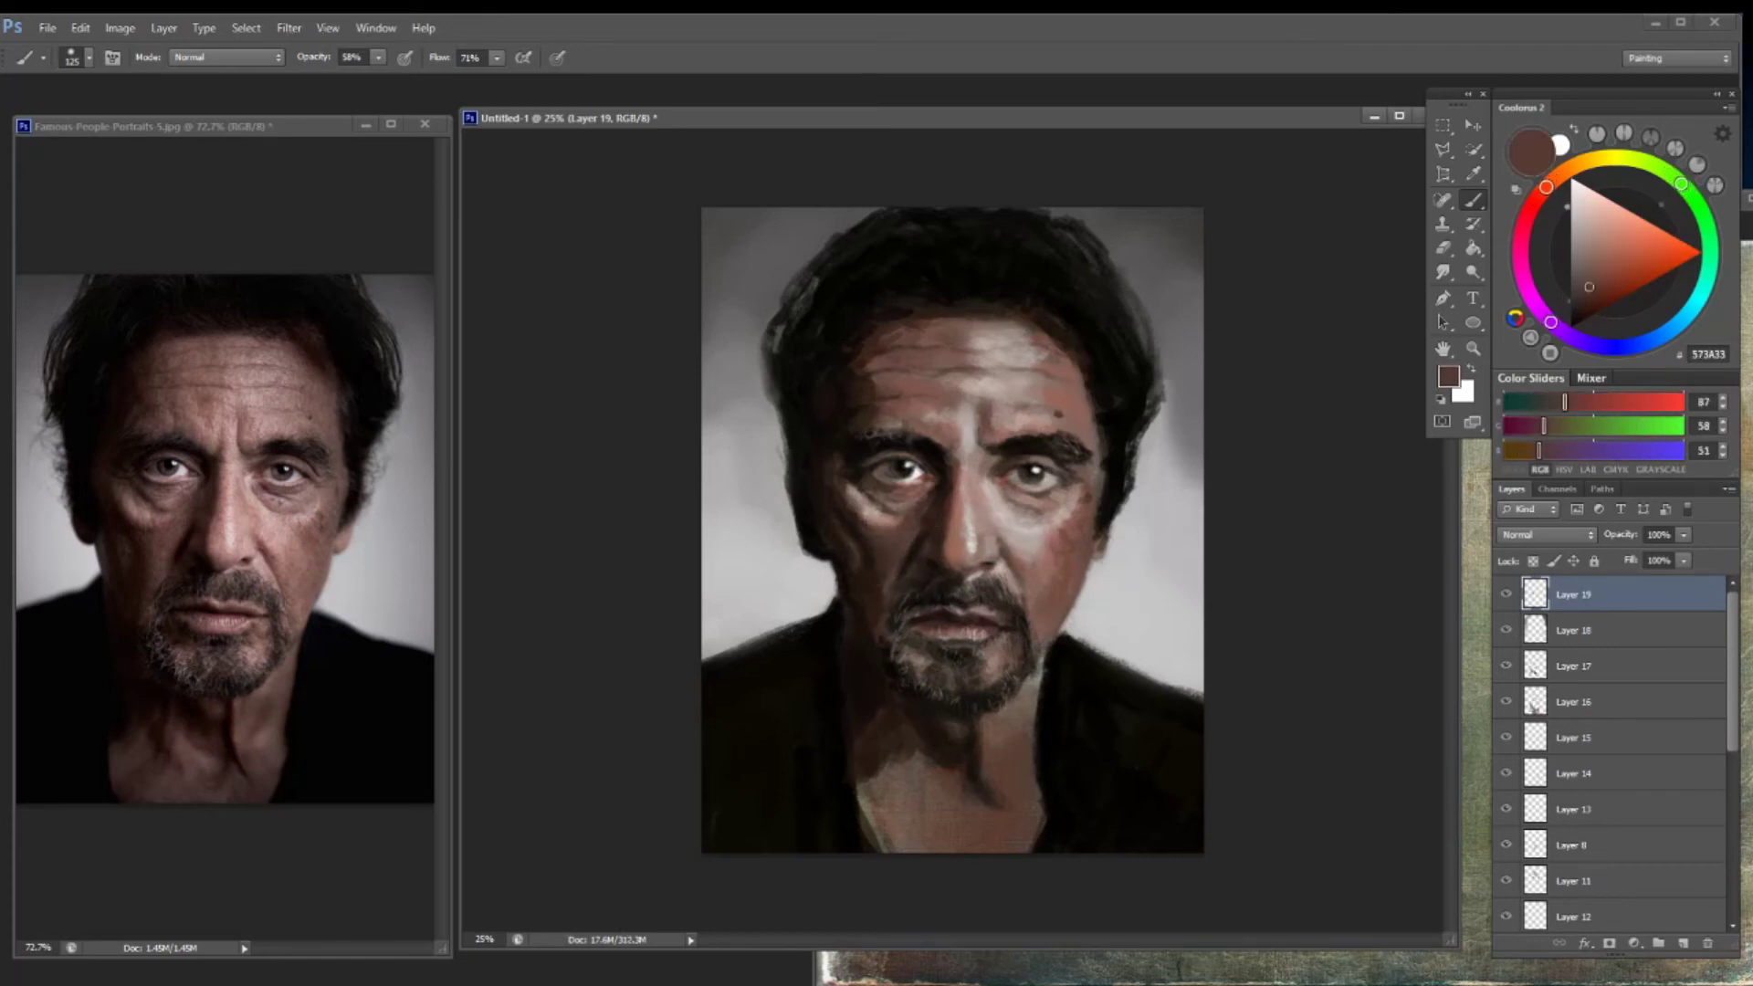
alt+click(988, 572)
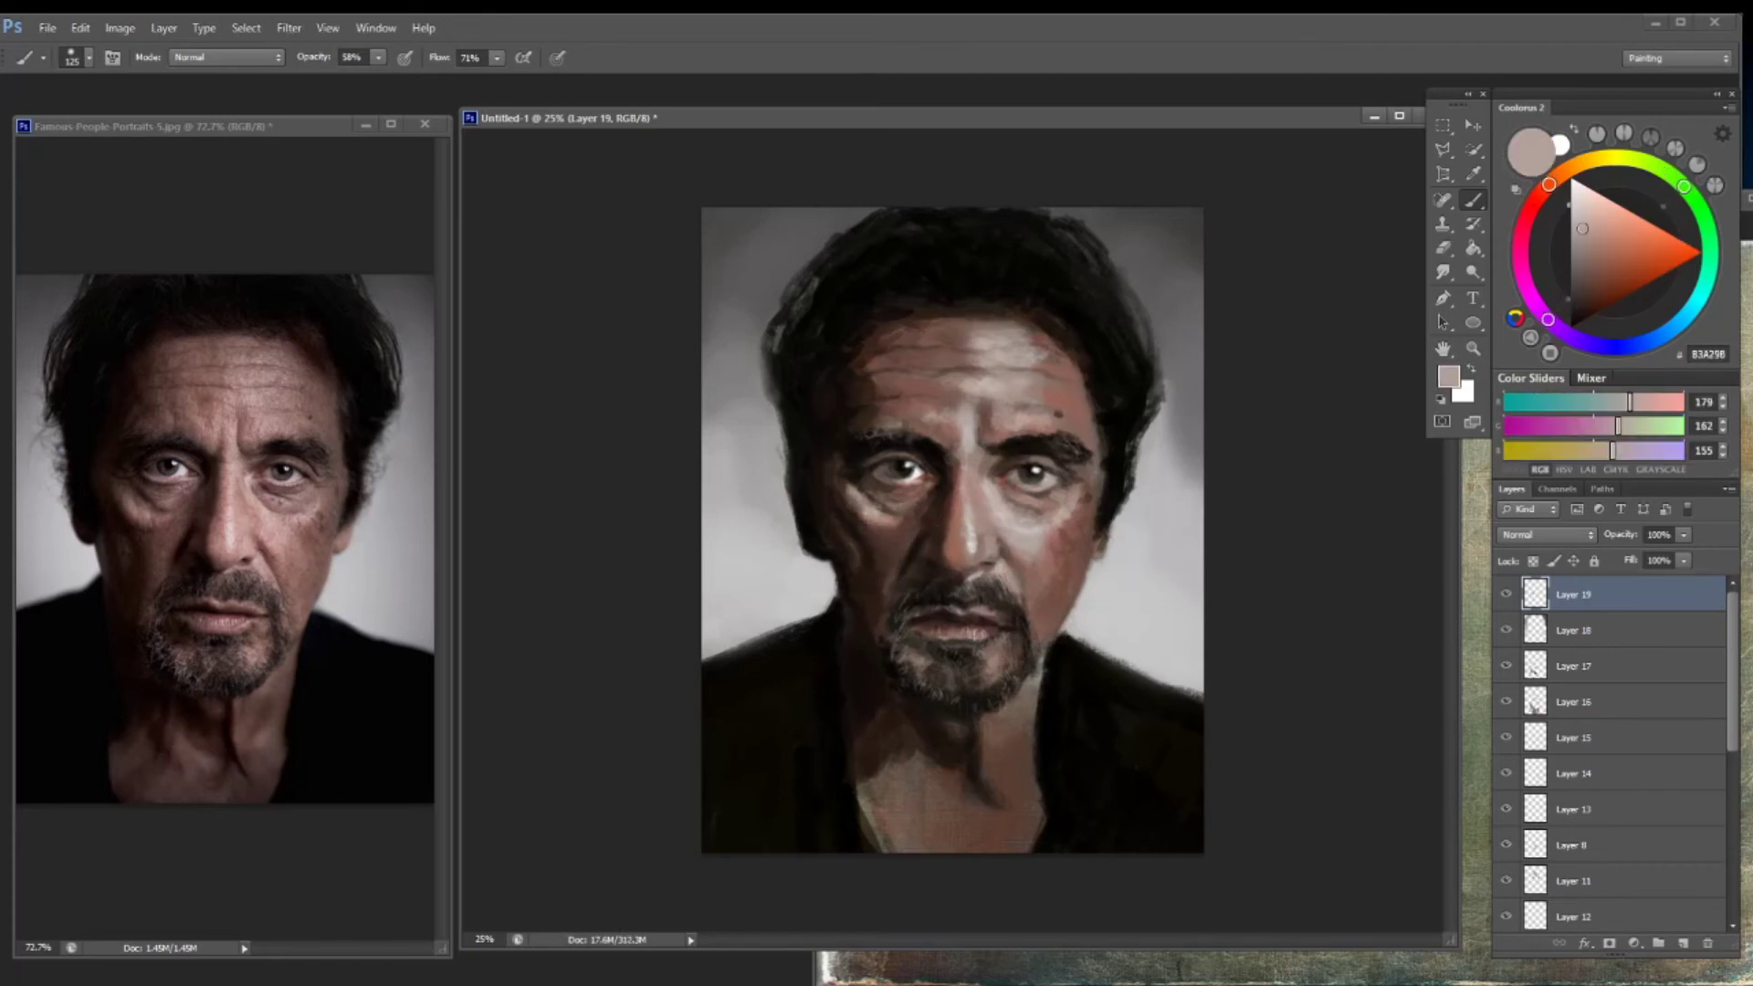
alt+click(947, 597)
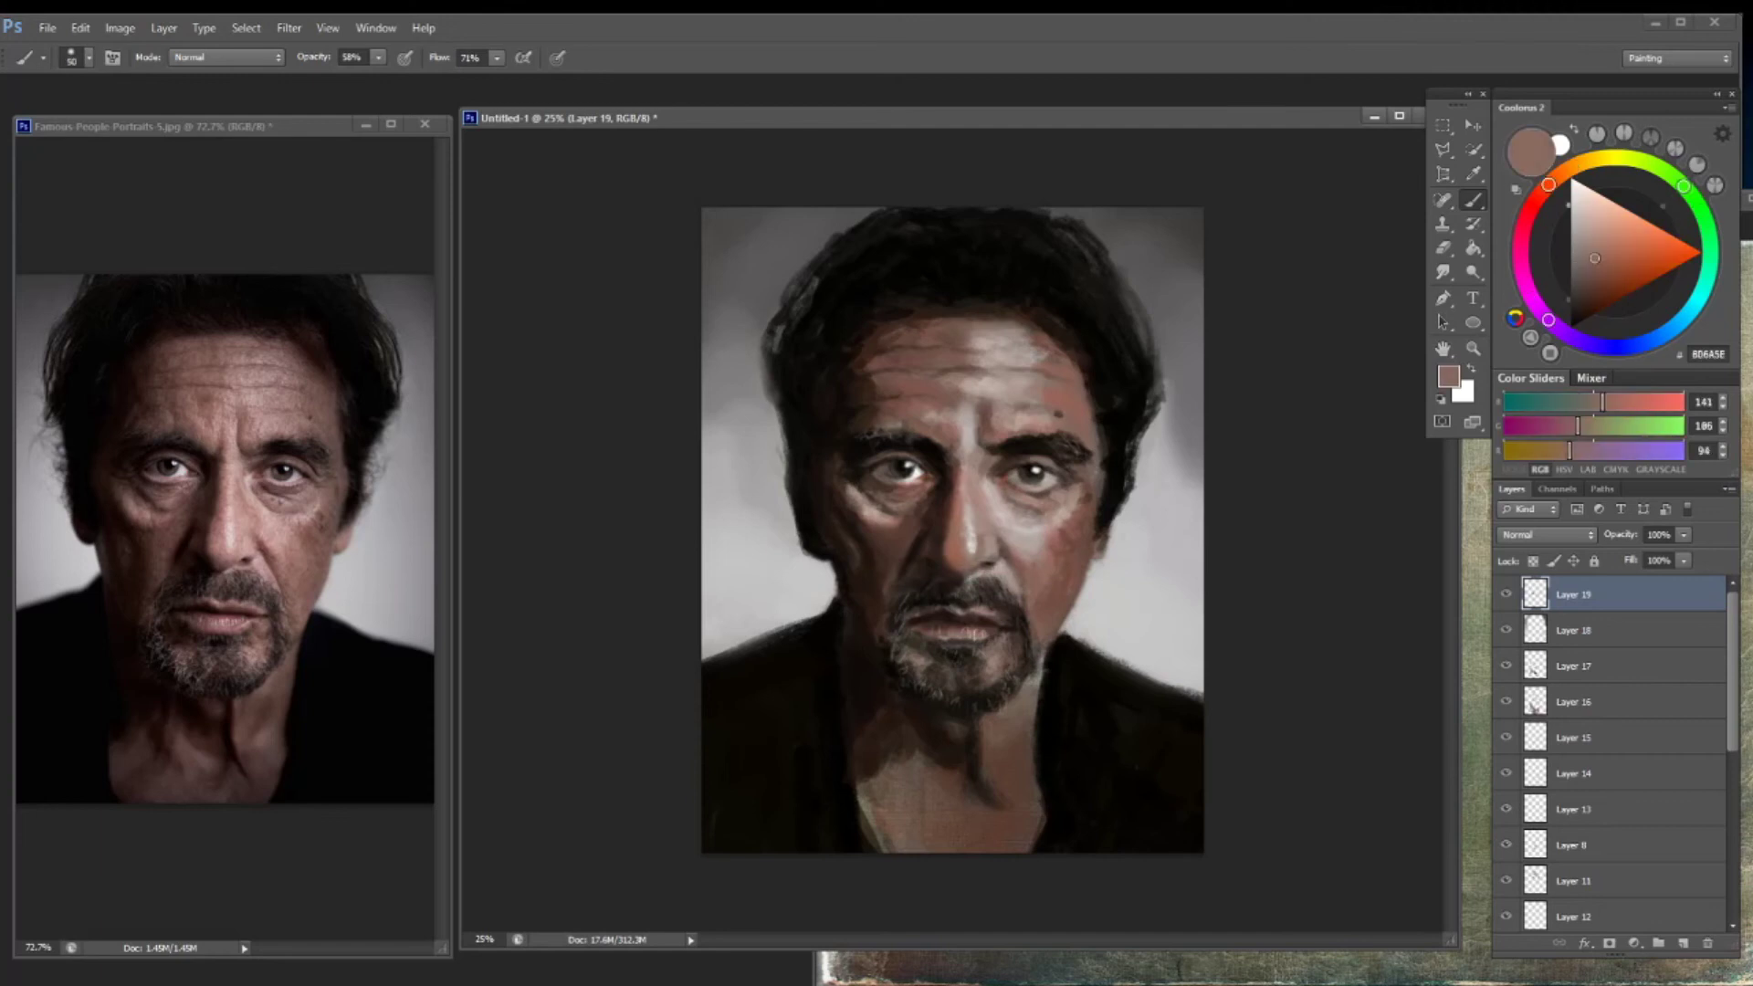
alt+click(949, 548)
Reduce the opacity of Layer 19 and make Layer 18 active for its own opacity adjustment
click(1683, 534)
mouse_move(1685, 555)
mouse_down()
mouse_move(1634, 563)
mouse_move(1650, 557)
mouse_up()
key(alt+bracketleft)
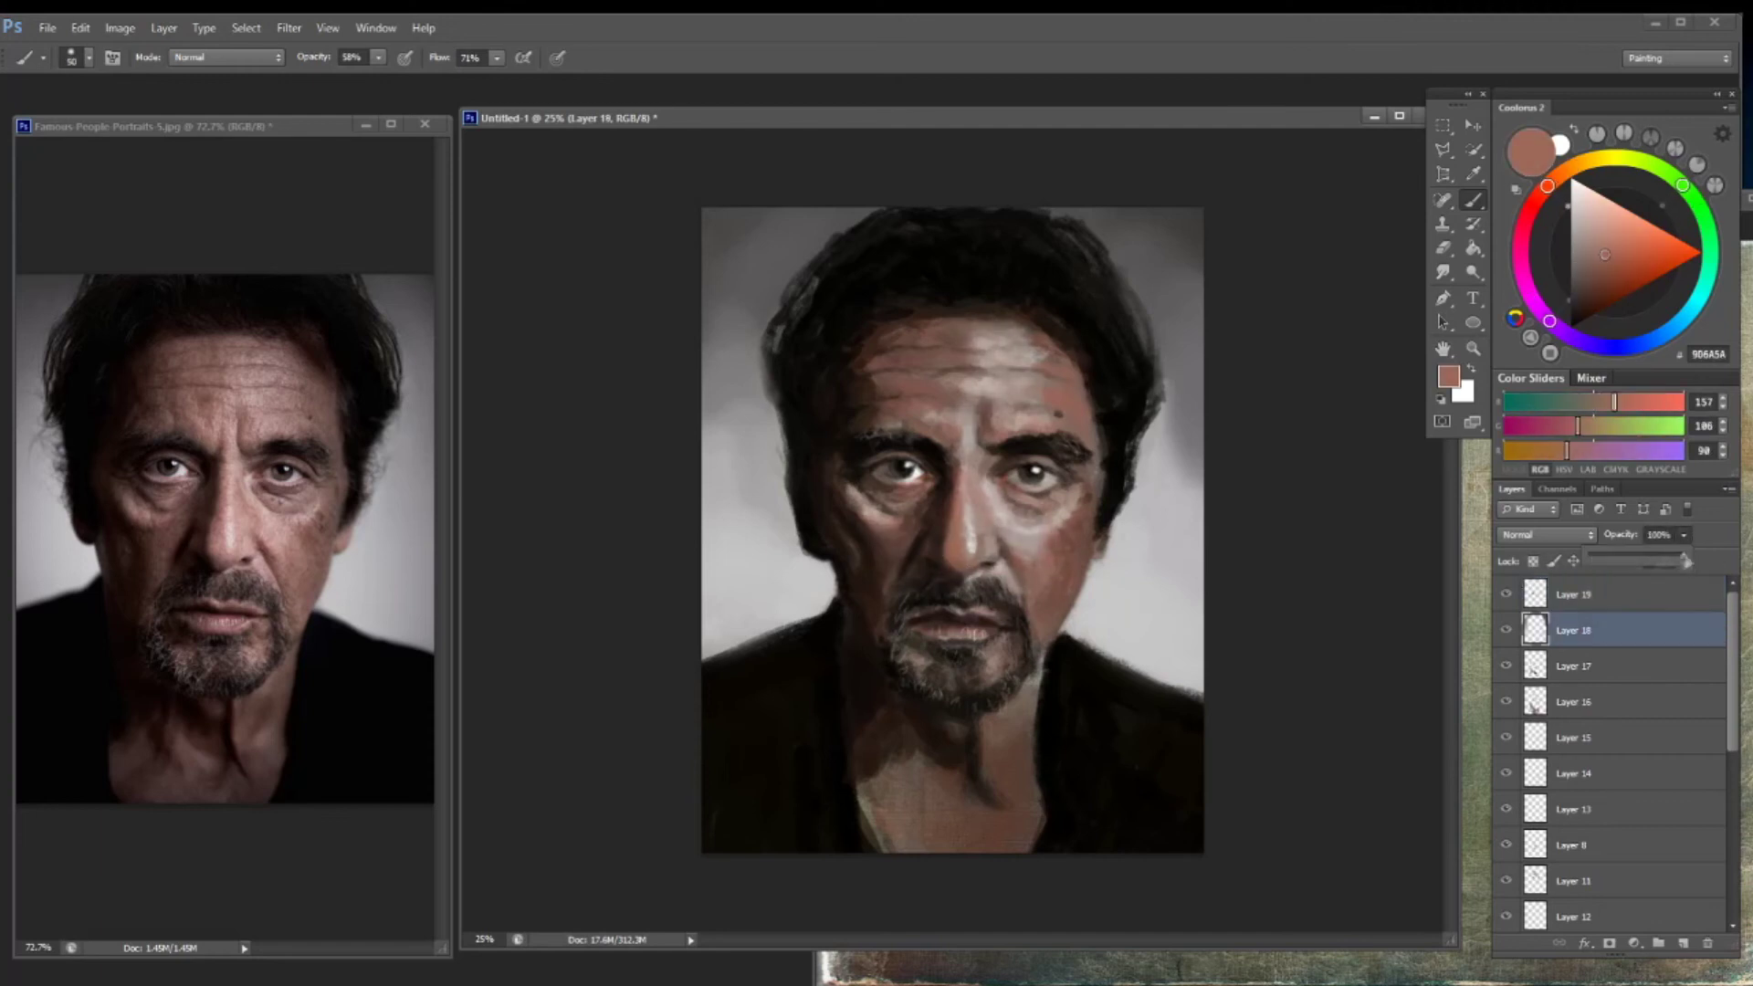
Select Layer 12 and reshape the neck's shadows and lit side with sampled dark and flesh tones
ctrl+click(908, 690)
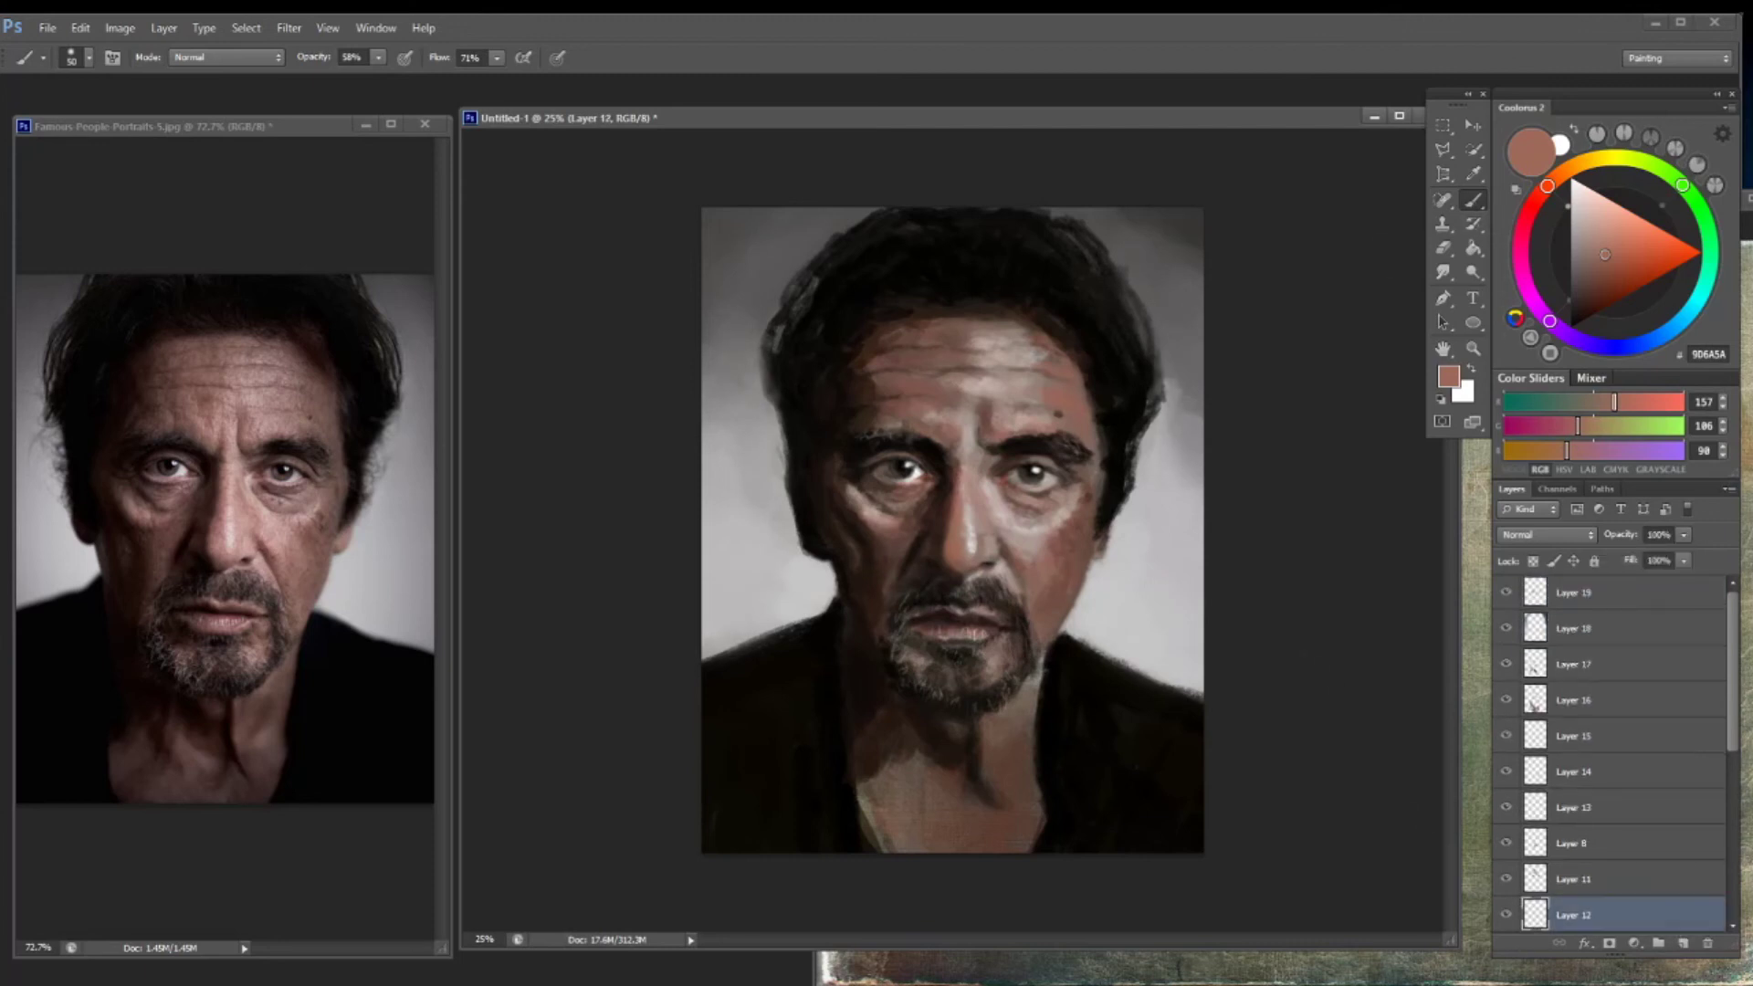
alt+click(903, 698)
drag(938, 729, 991, 794)
alt+click(1035, 703)
alt+click(1000, 758)
alt+click(1028, 696)
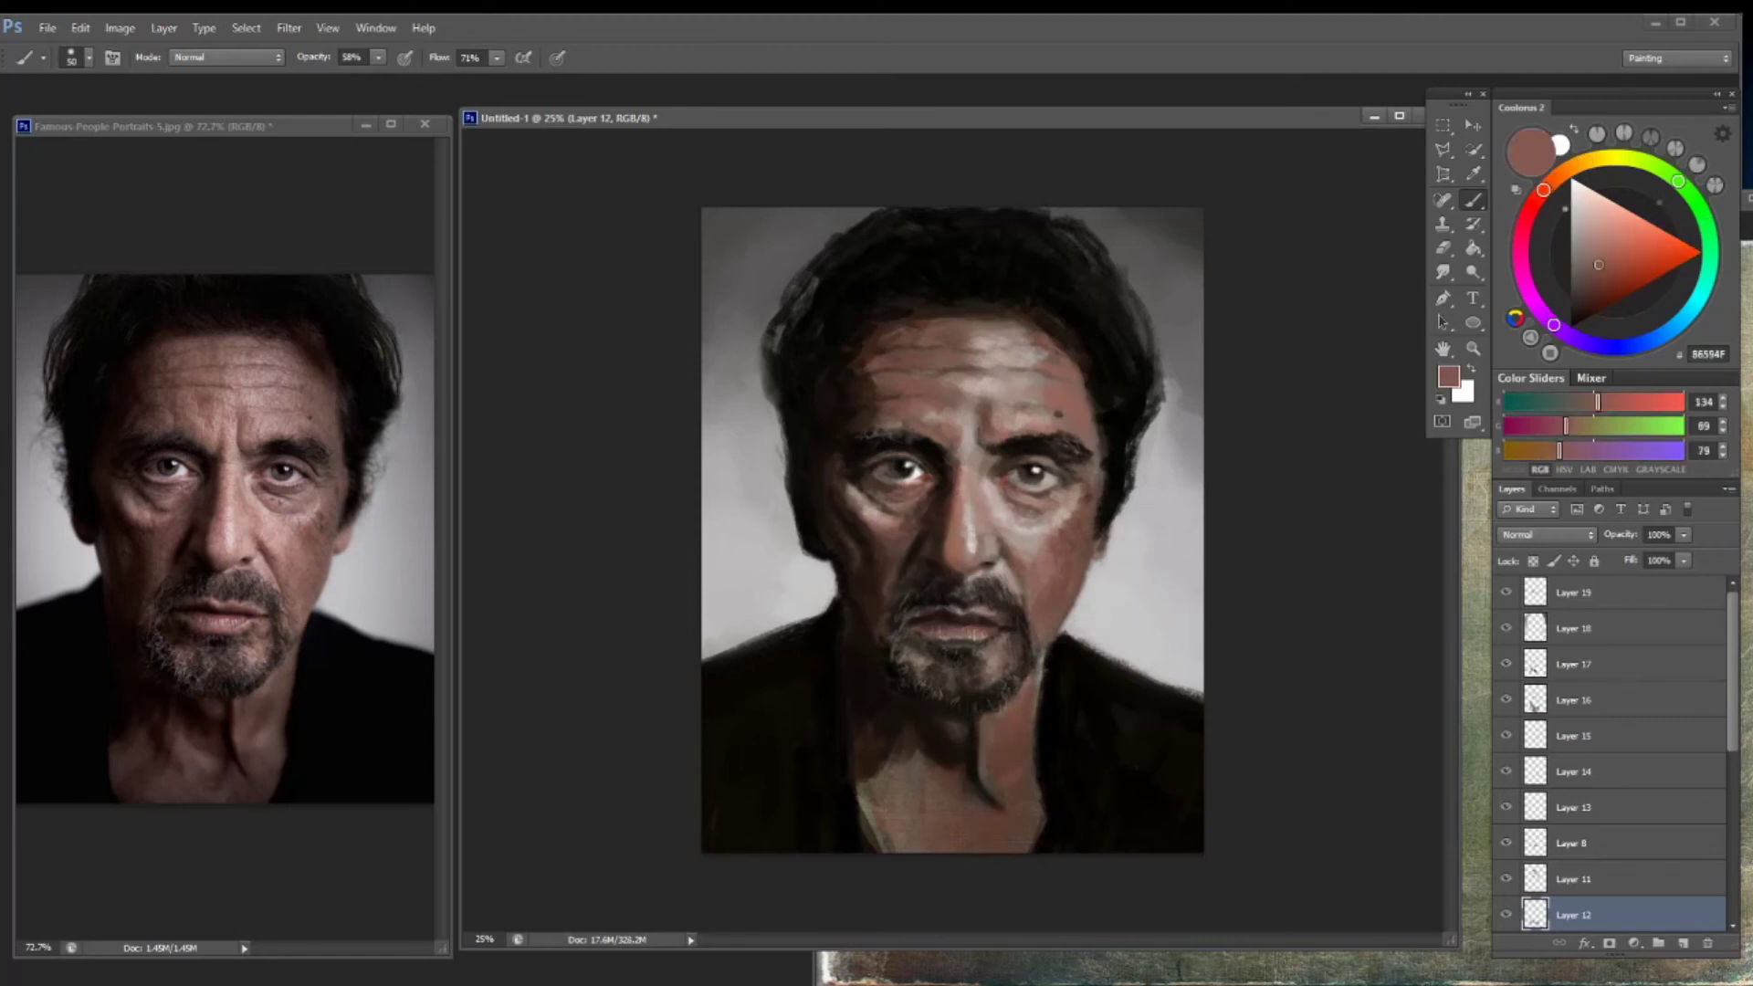
Refine the mustache, lips, collarbone area and cheek with tones sampled from the painting on Layer 12
alt+click(945, 617)
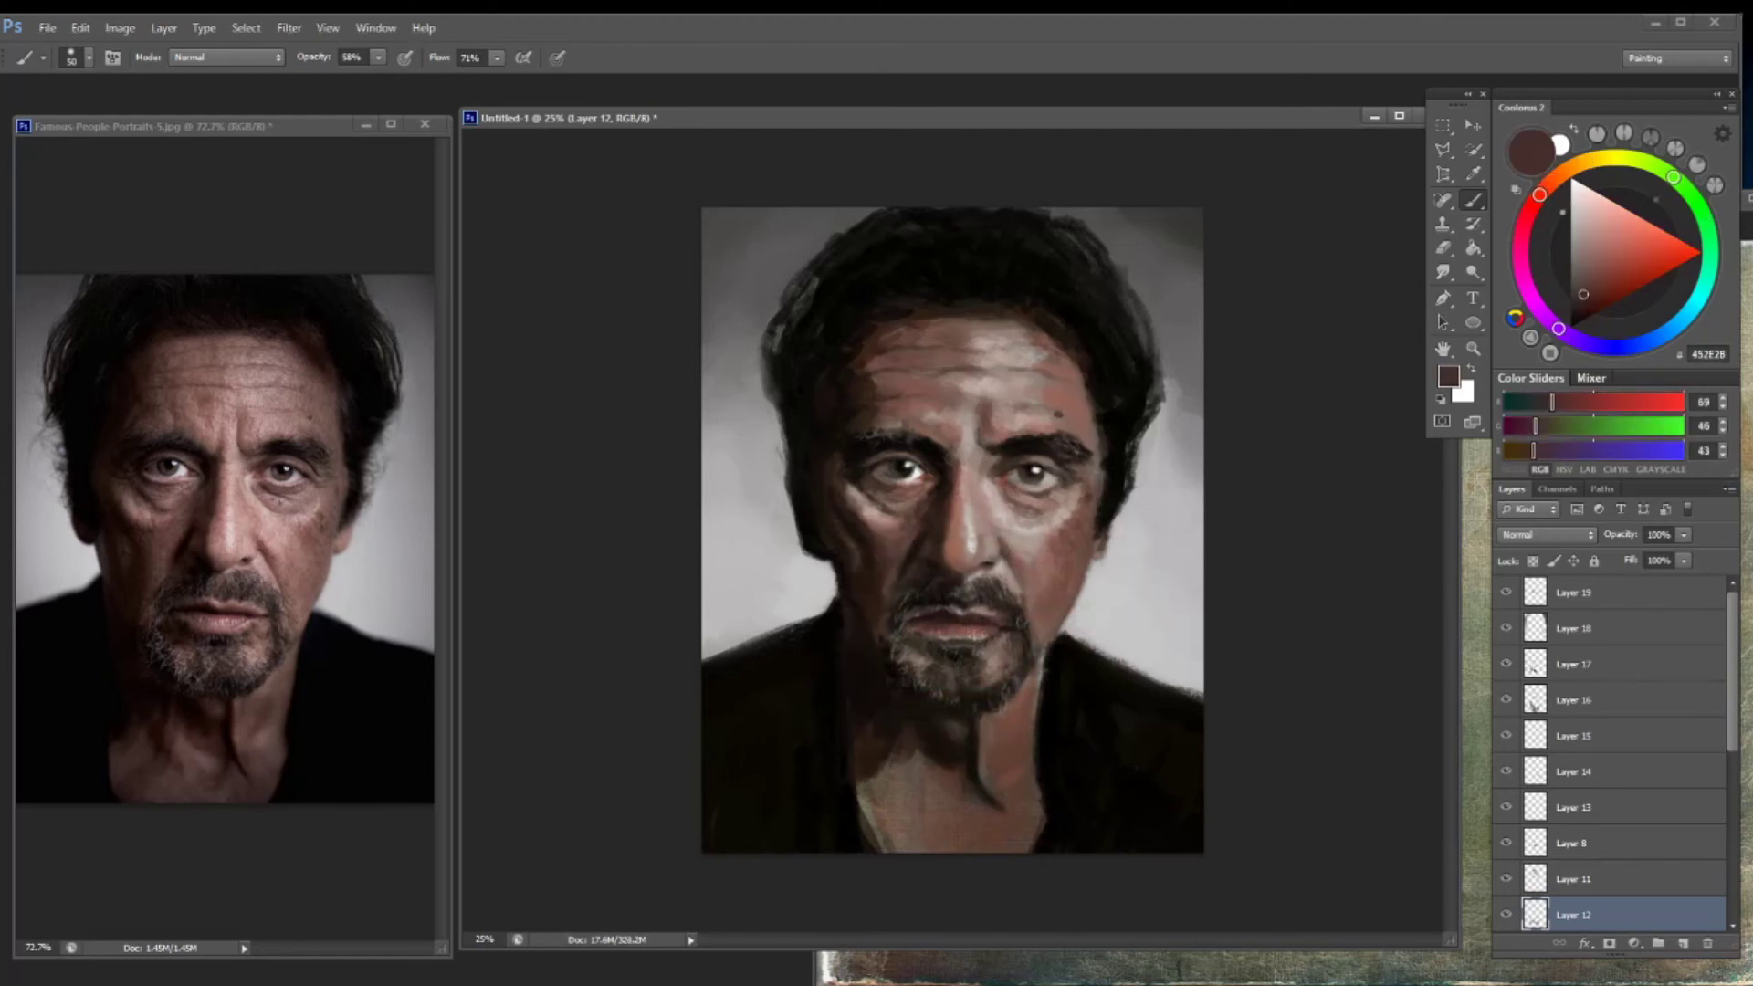
alt+click(963, 589)
alt+click(868, 771)
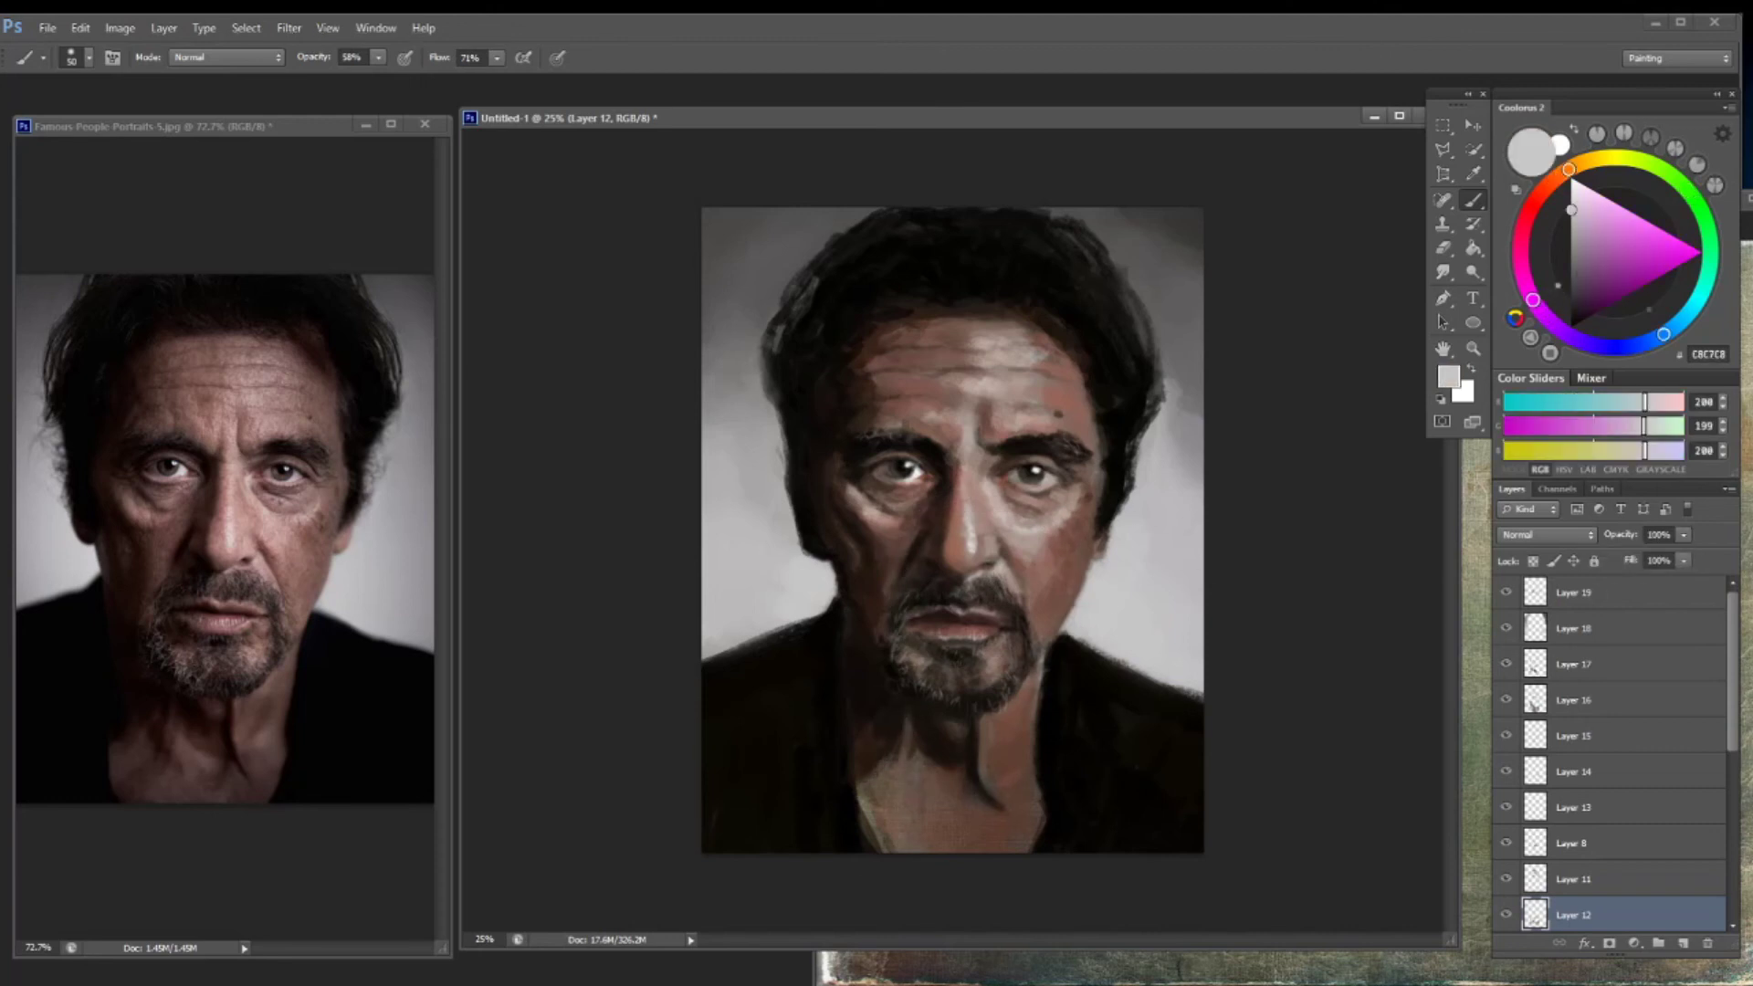
alt+click(912, 775)
alt+click(1013, 773)
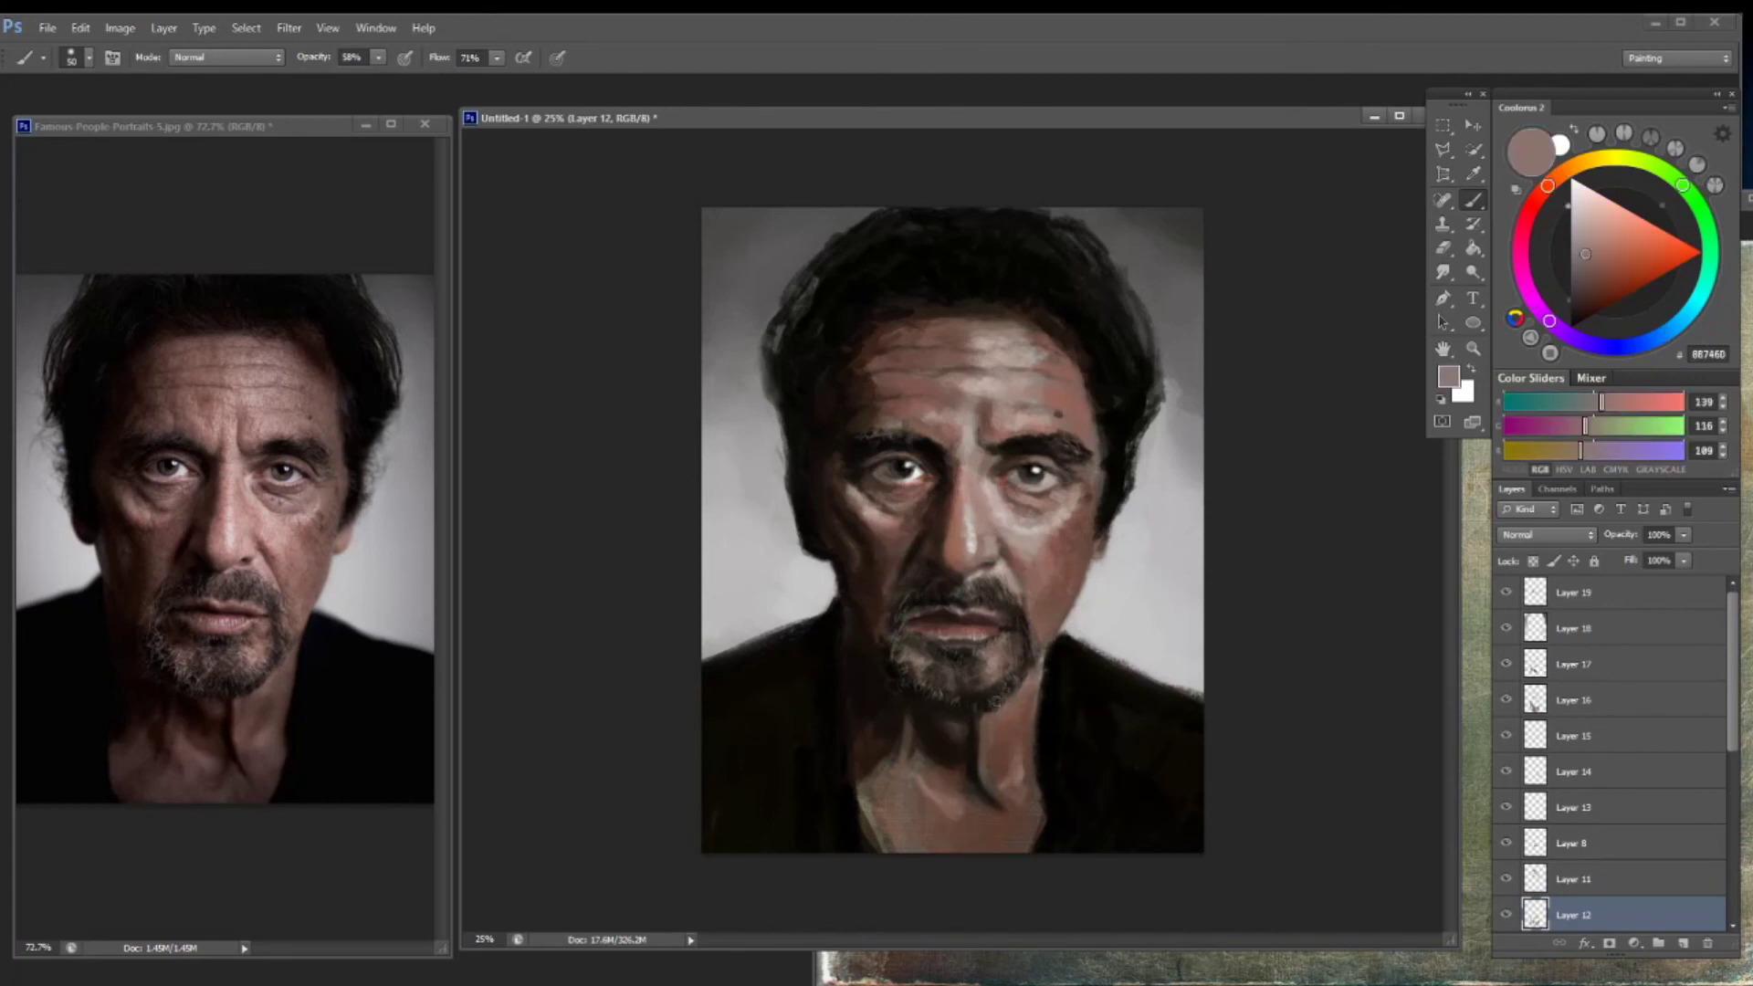
alt+click(1014, 539)
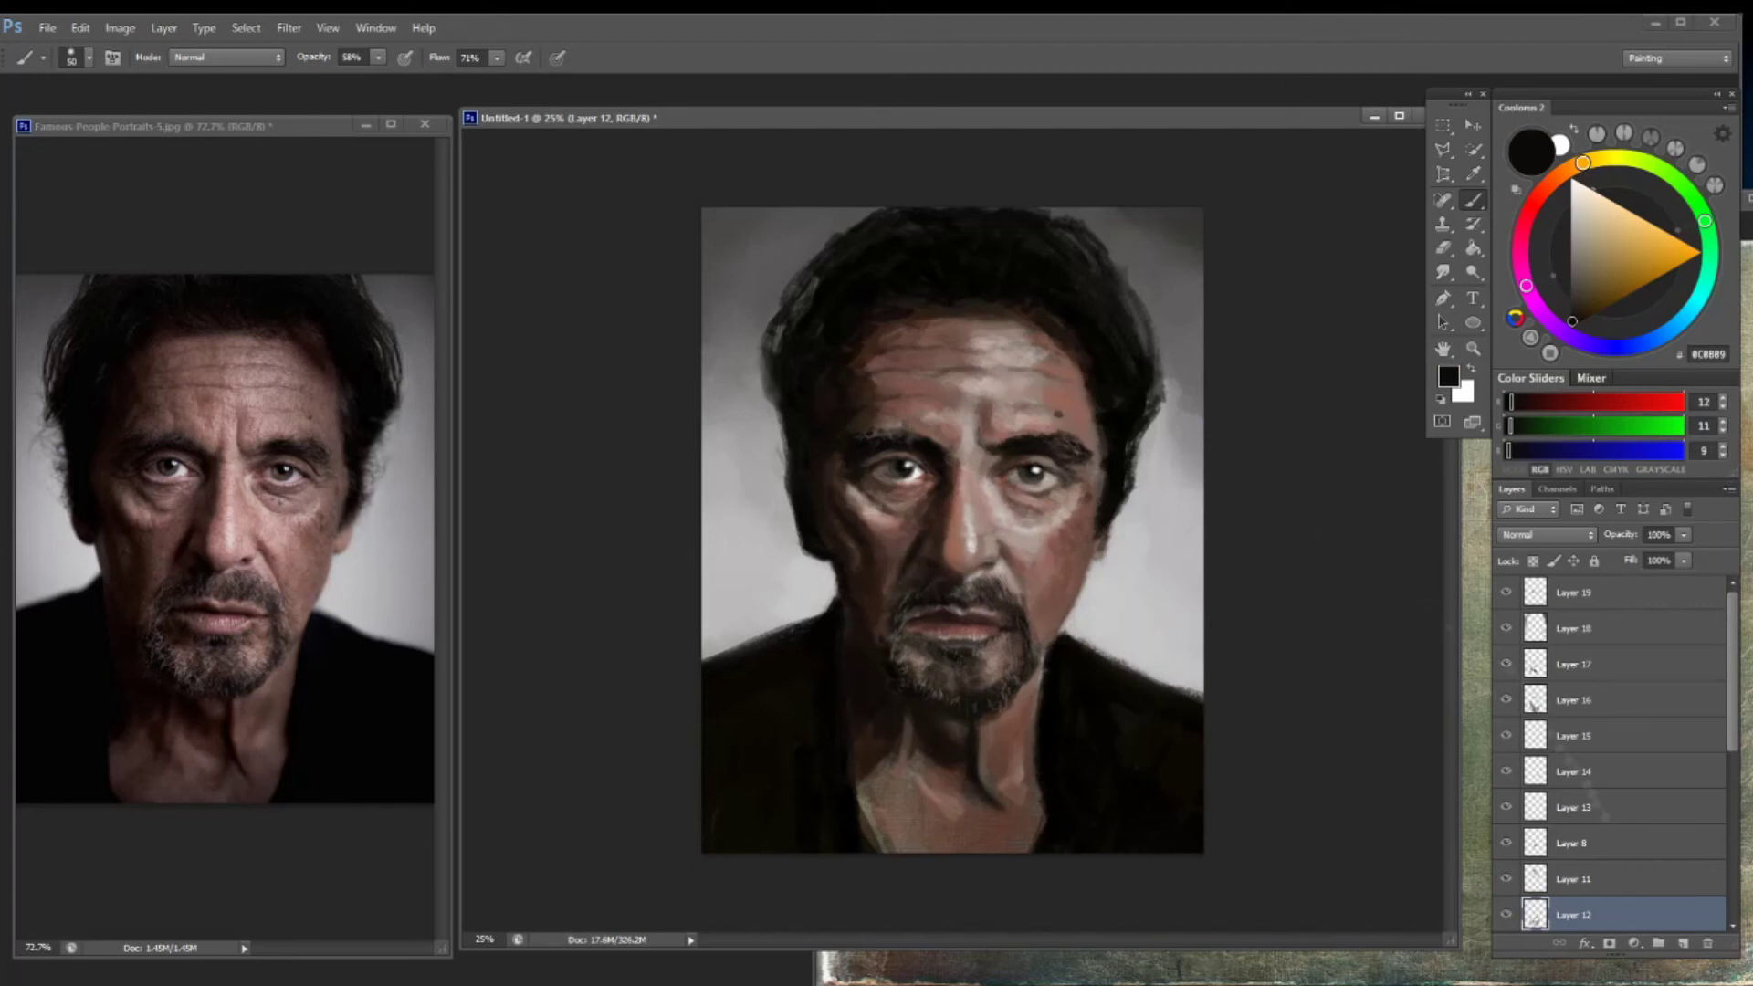
Add a layer above Layer 19 and detail the eye on the face's shadowed side with sampled greys and browns at brush size 30
key(ctrl+shift+alt+n)
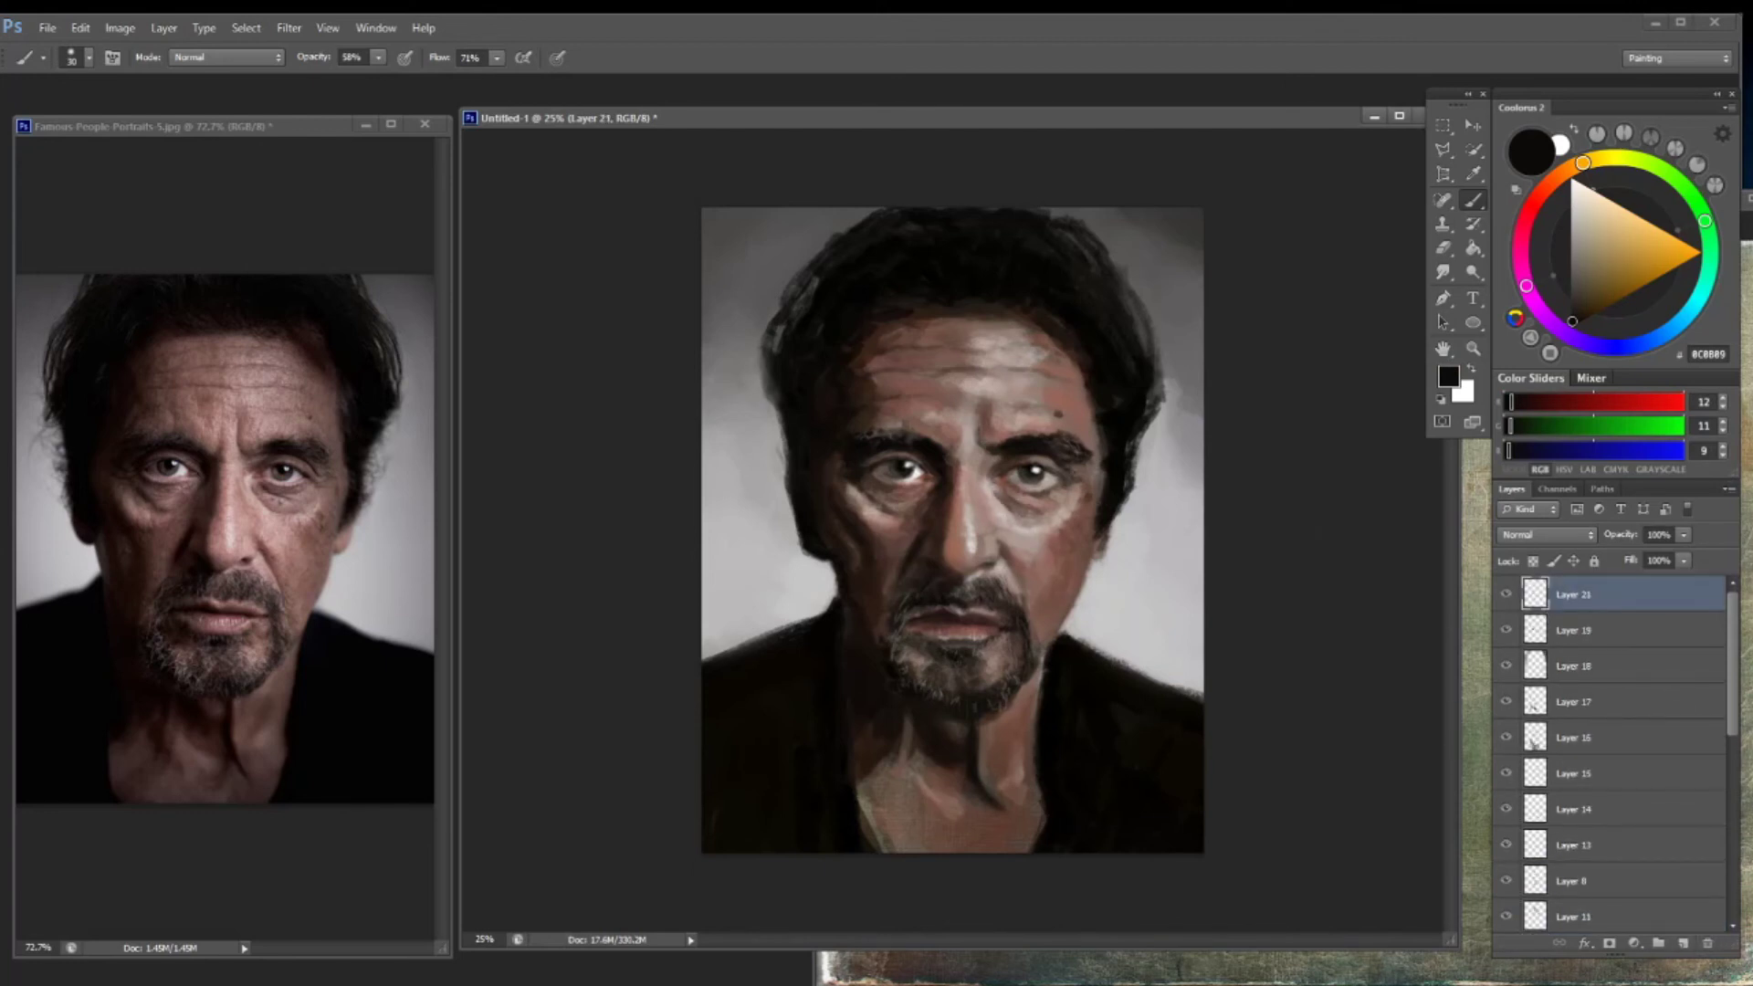
alt+click(894, 467)
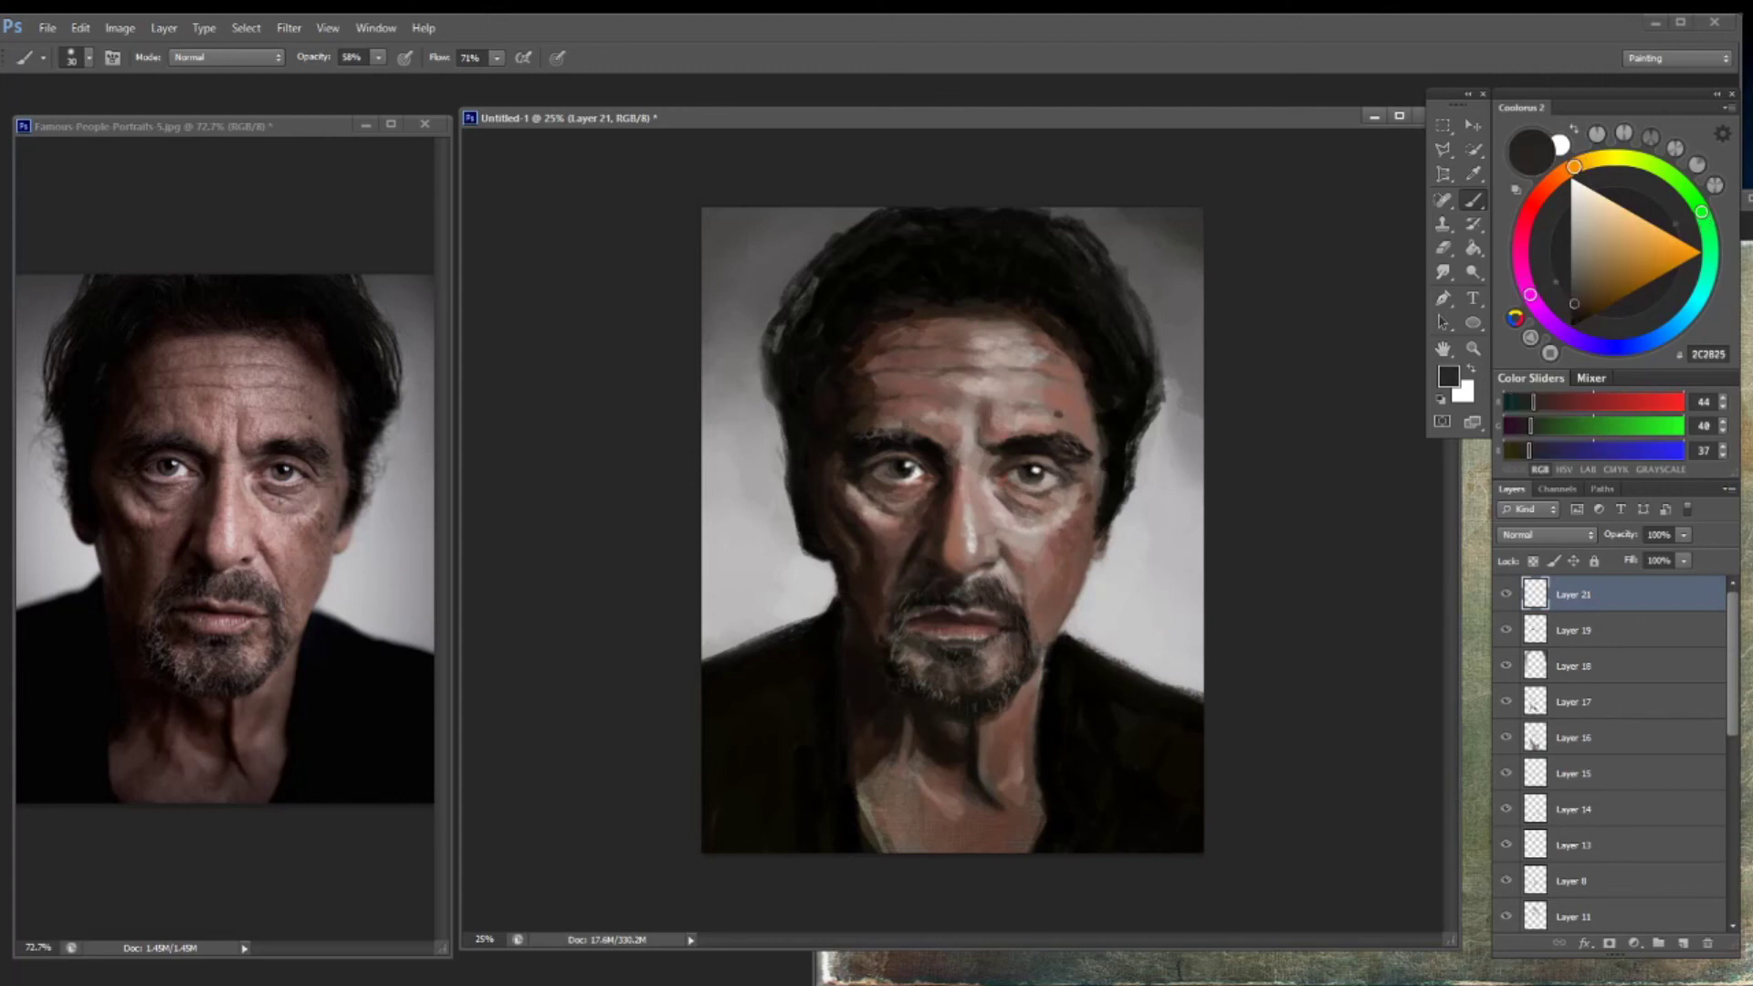
alt+click(894, 467)
alt+click(884, 469)
alt+click(881, 470)
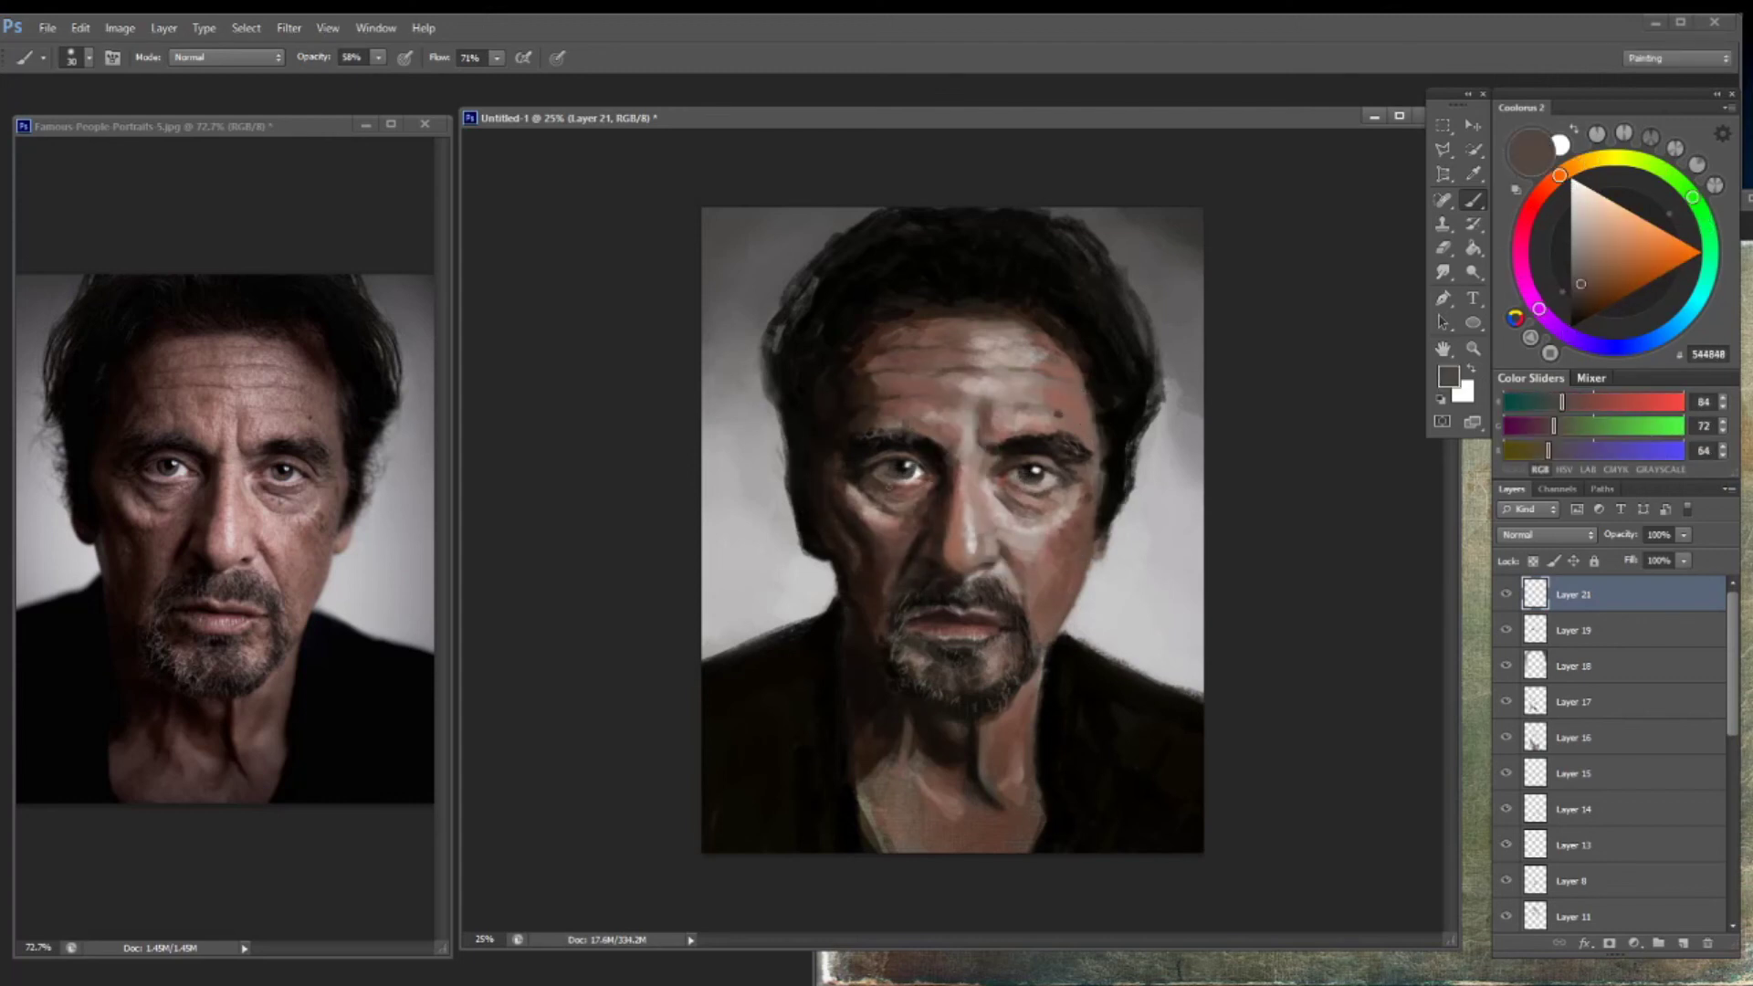
alt+click(884, 469)
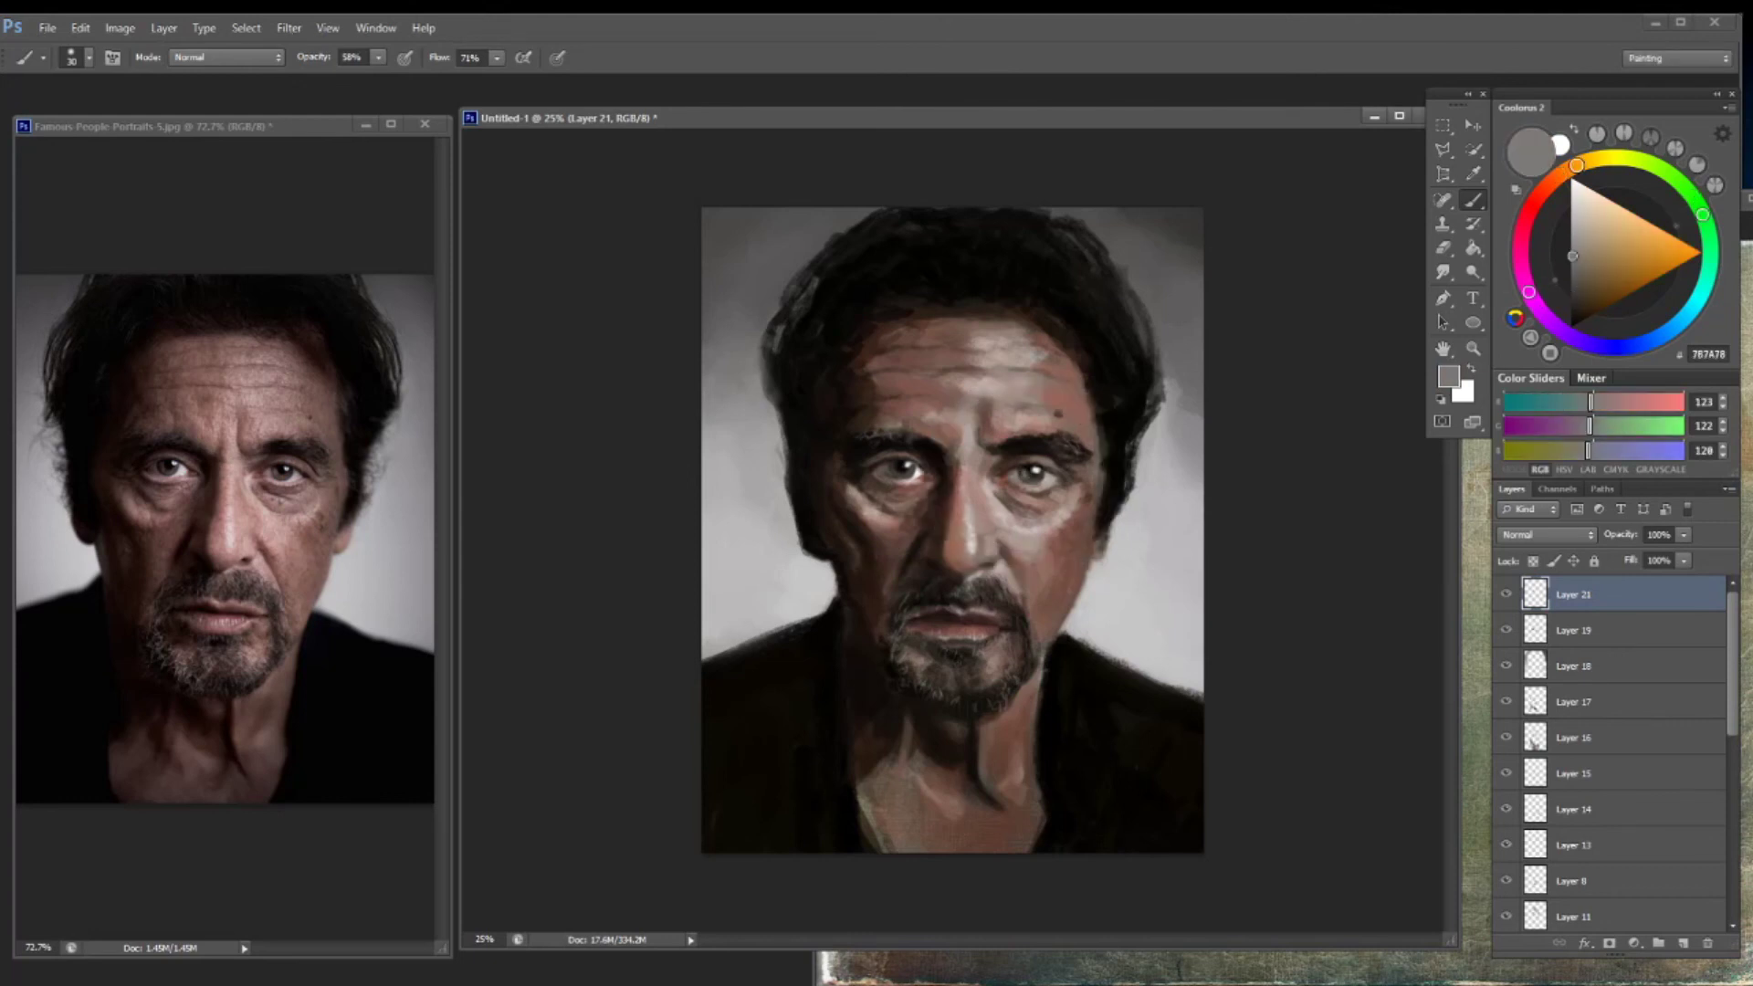
Deepen the eyes with black and sampled tones, then add light grey highlights on a new, reduced-opacity layer above Layer 21
alt+click(1032, 474)
key(d)
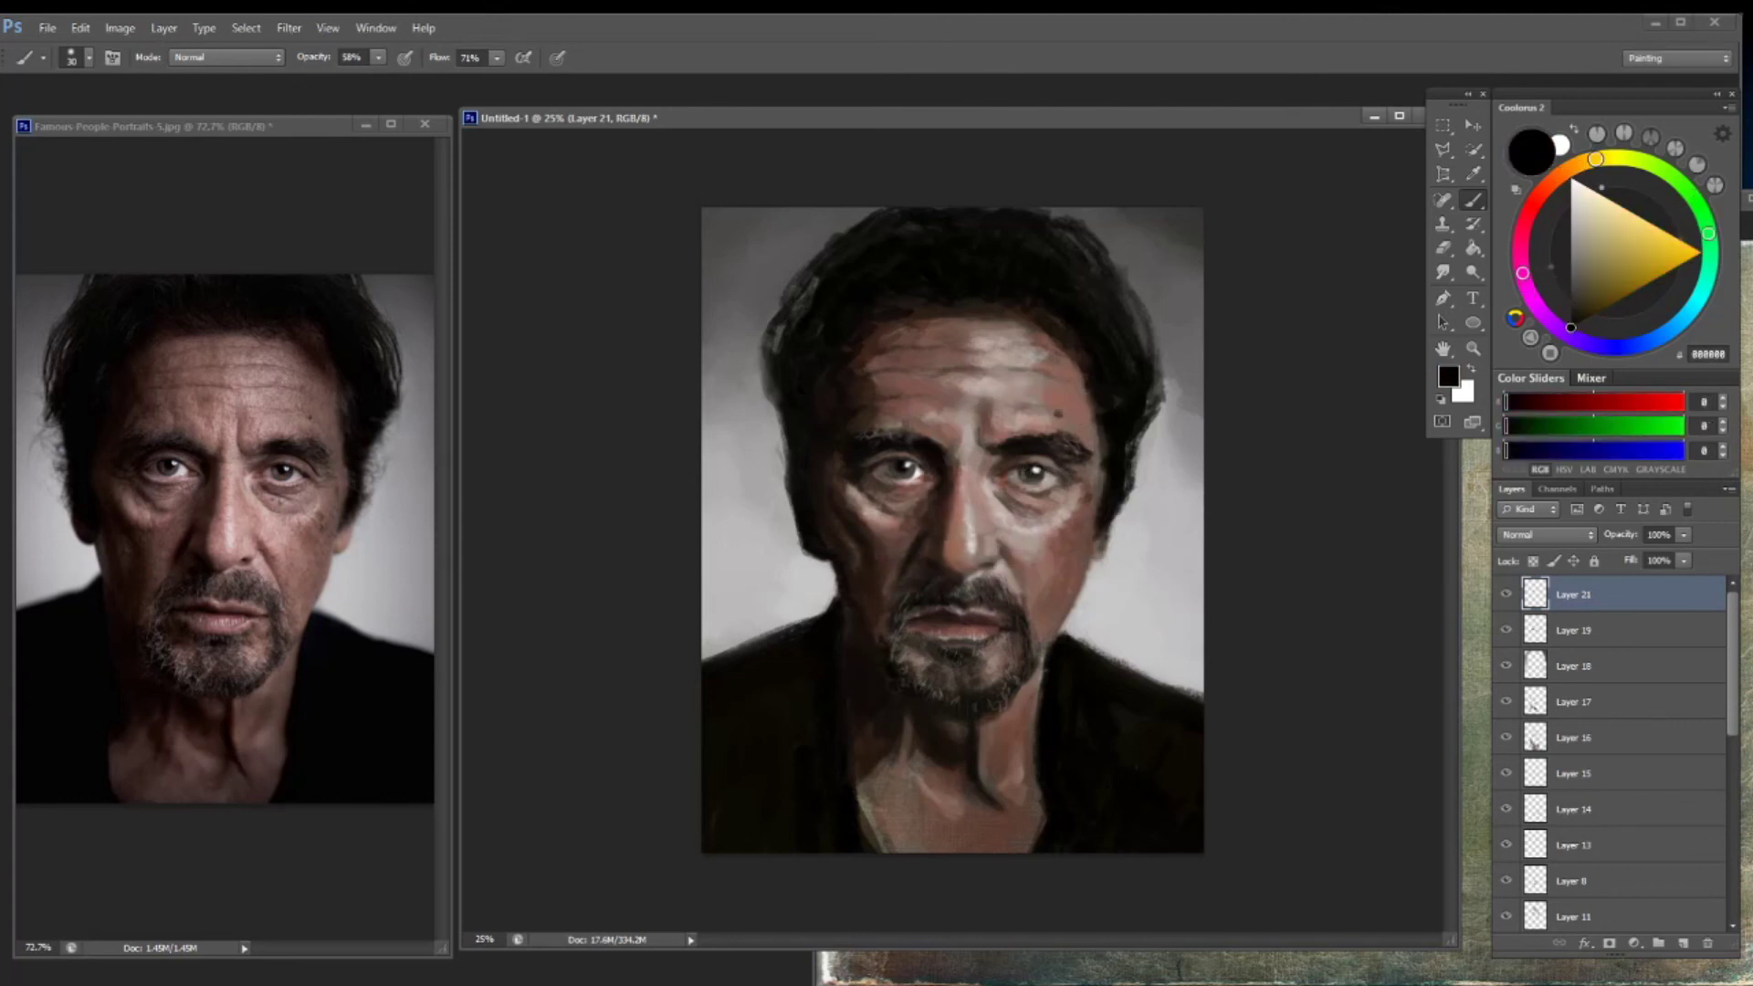
alt+click(908, 482)
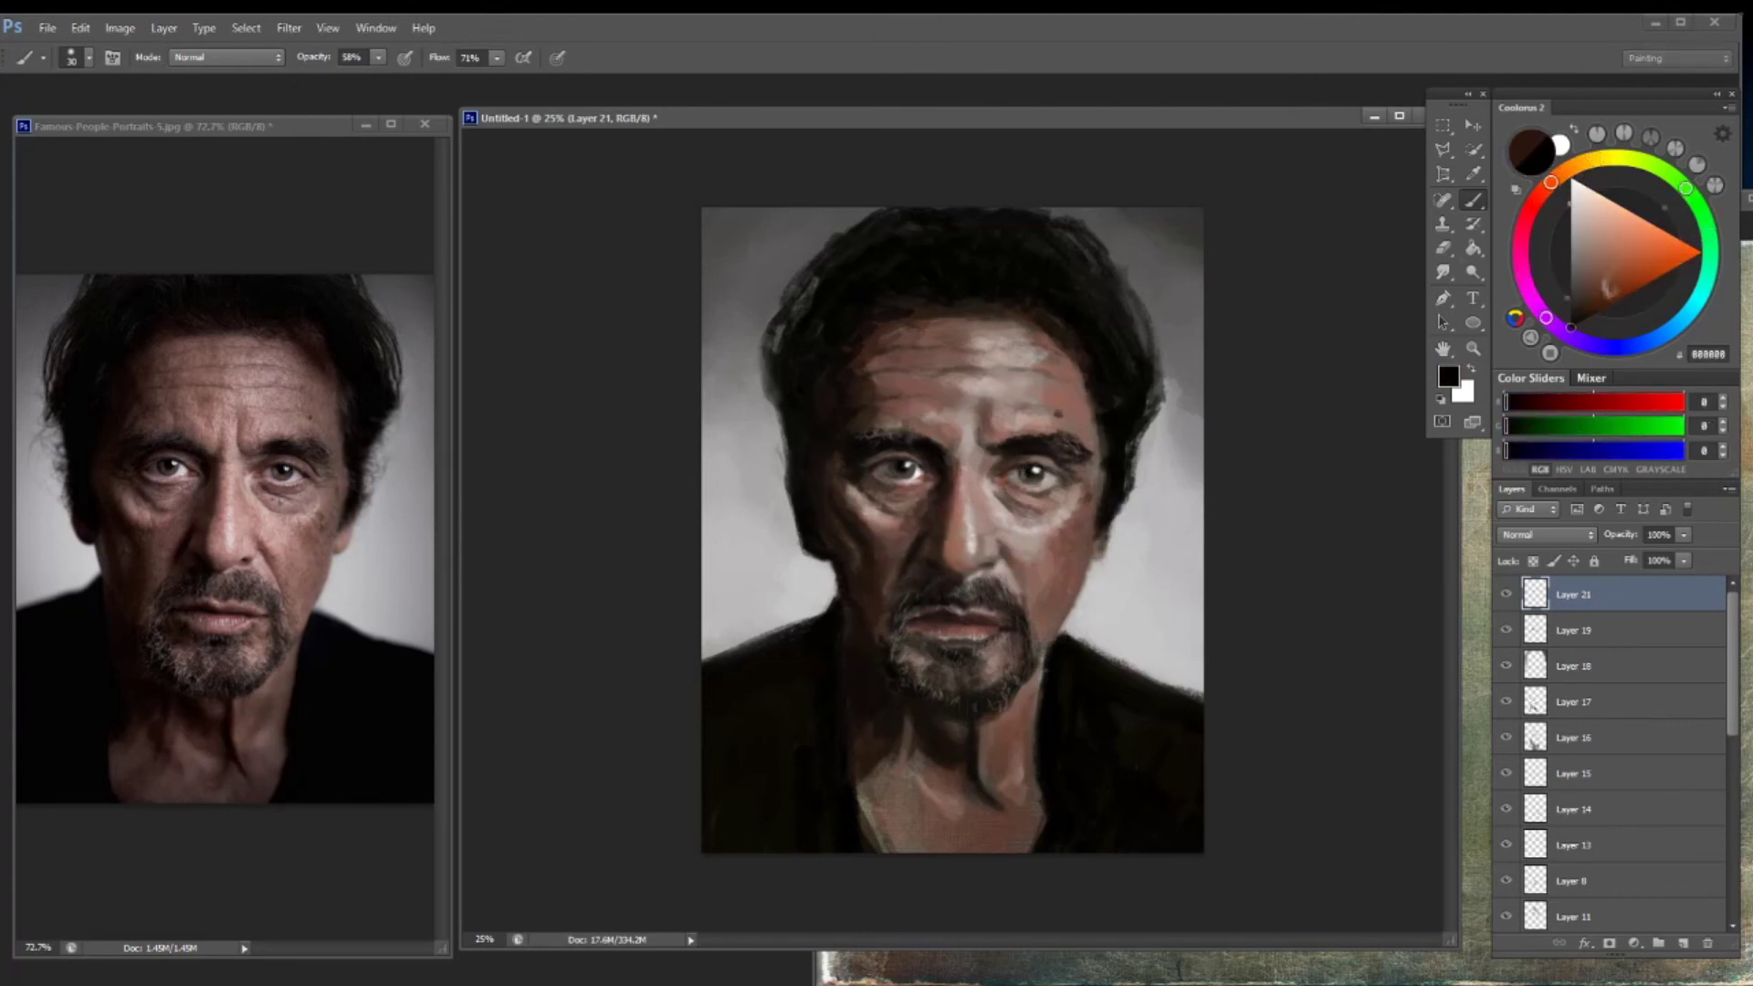
alt+click(908, 470)
key(ctrl+shift+alt+n)
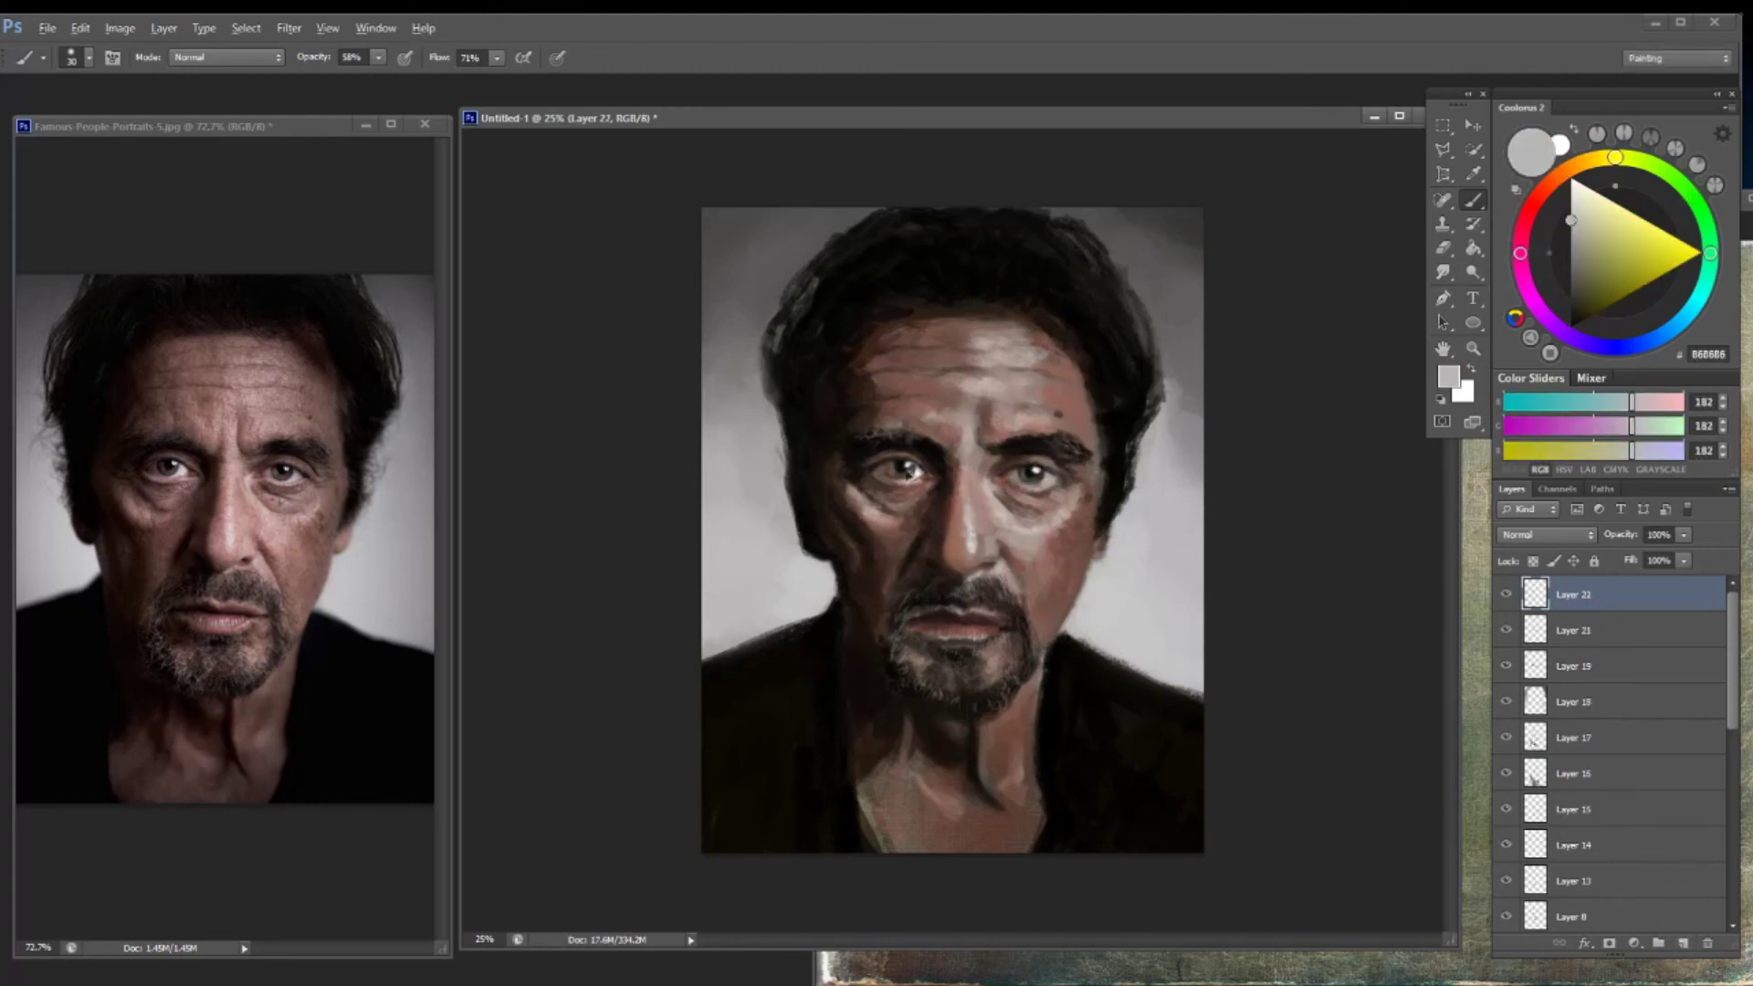
drag(1683, 534, 1601, 559)
Add a layer above Layer 22, work dark red and sampled browns around the eyes, nose and cheeks, and reduce the layer's opacity
alt+click(916, 450)
key(ctrl+shift+alt+n)
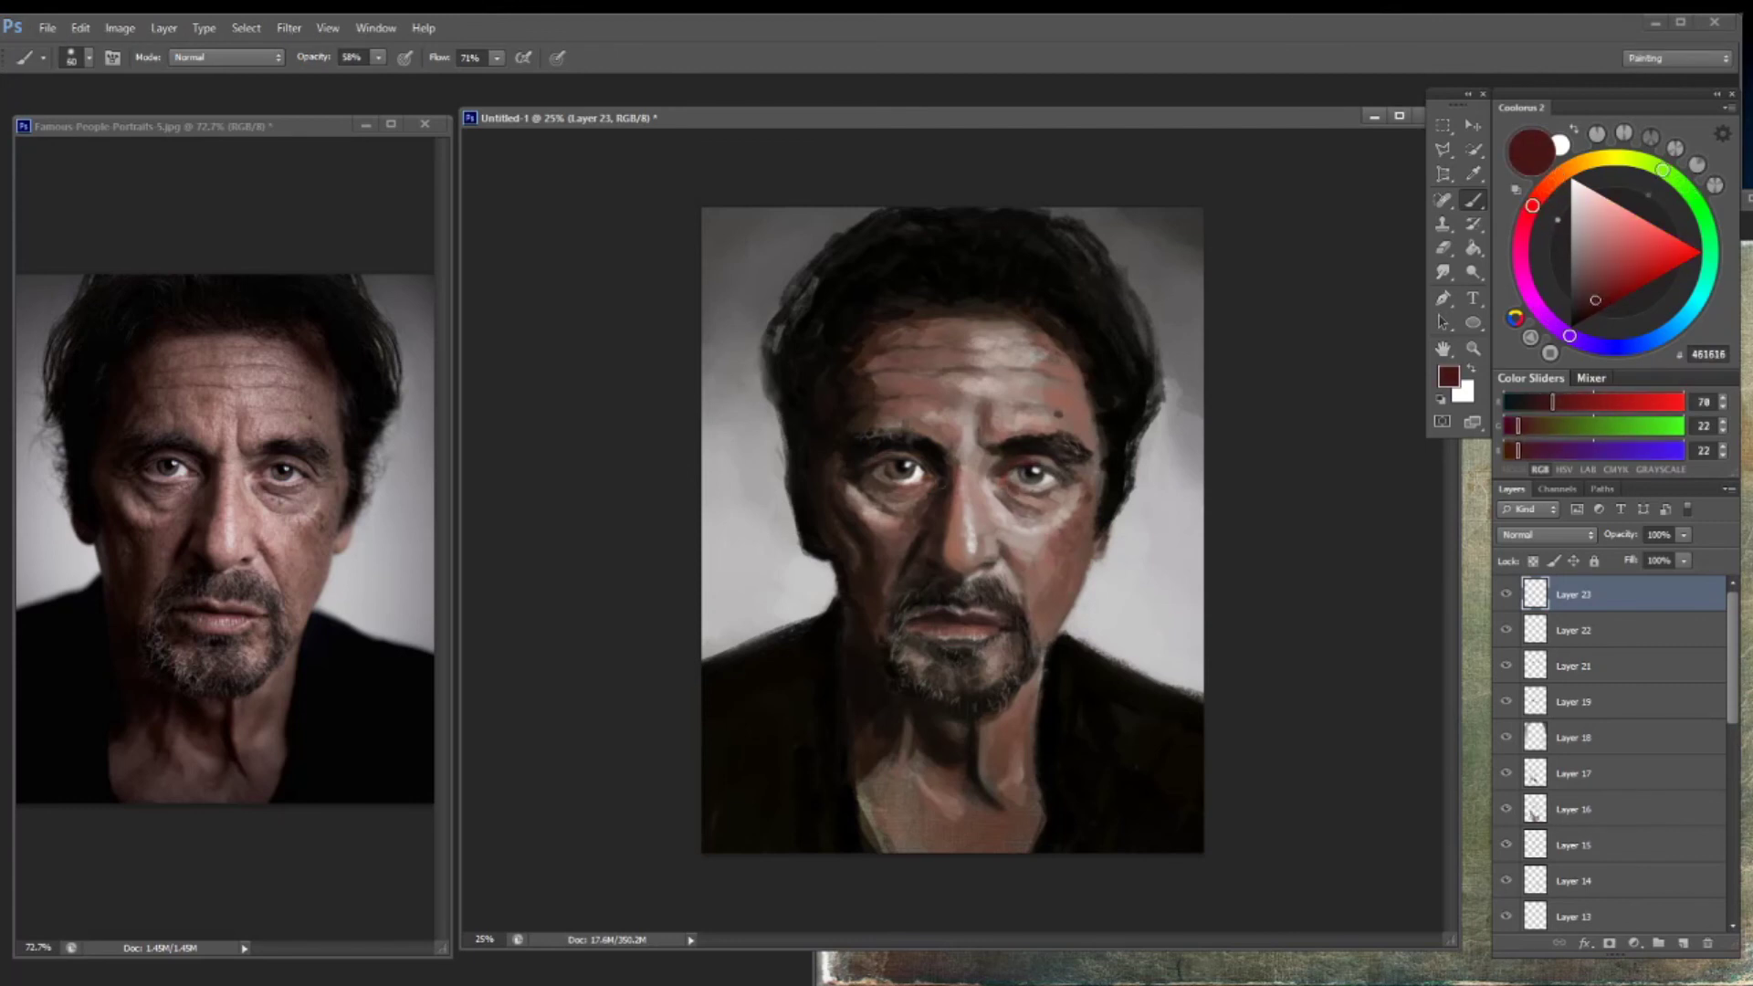
alt+click(876, 529)
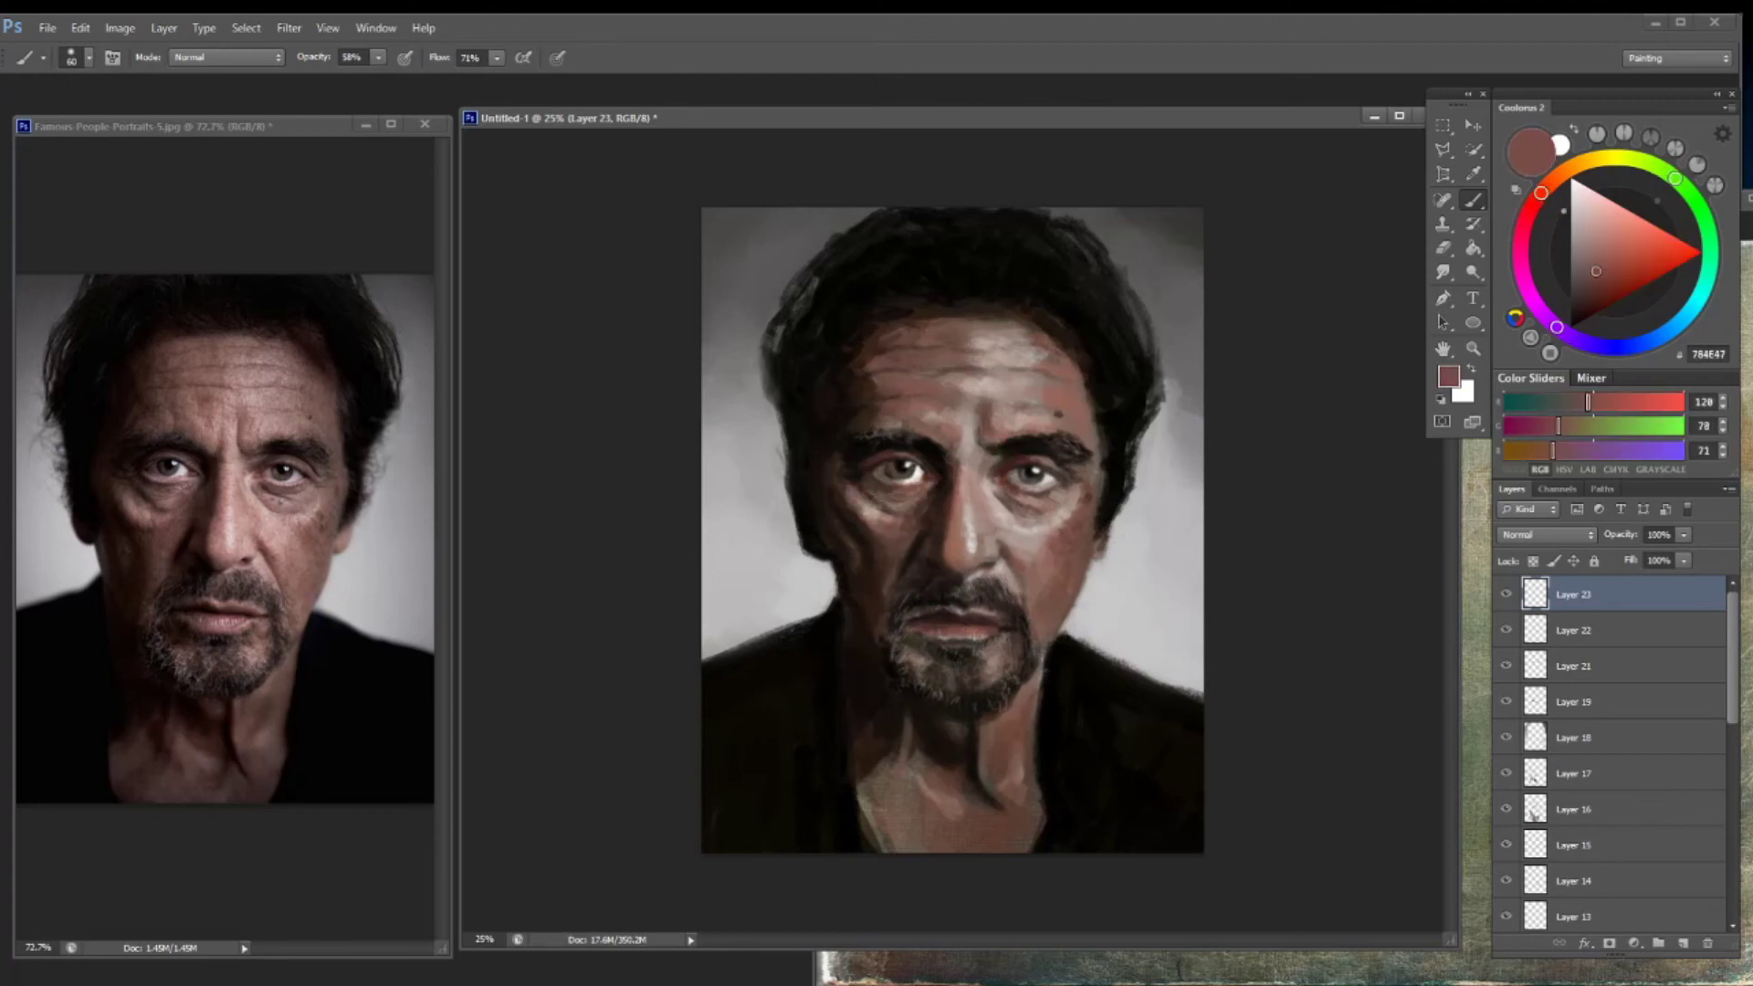
alt+click(876, 543)
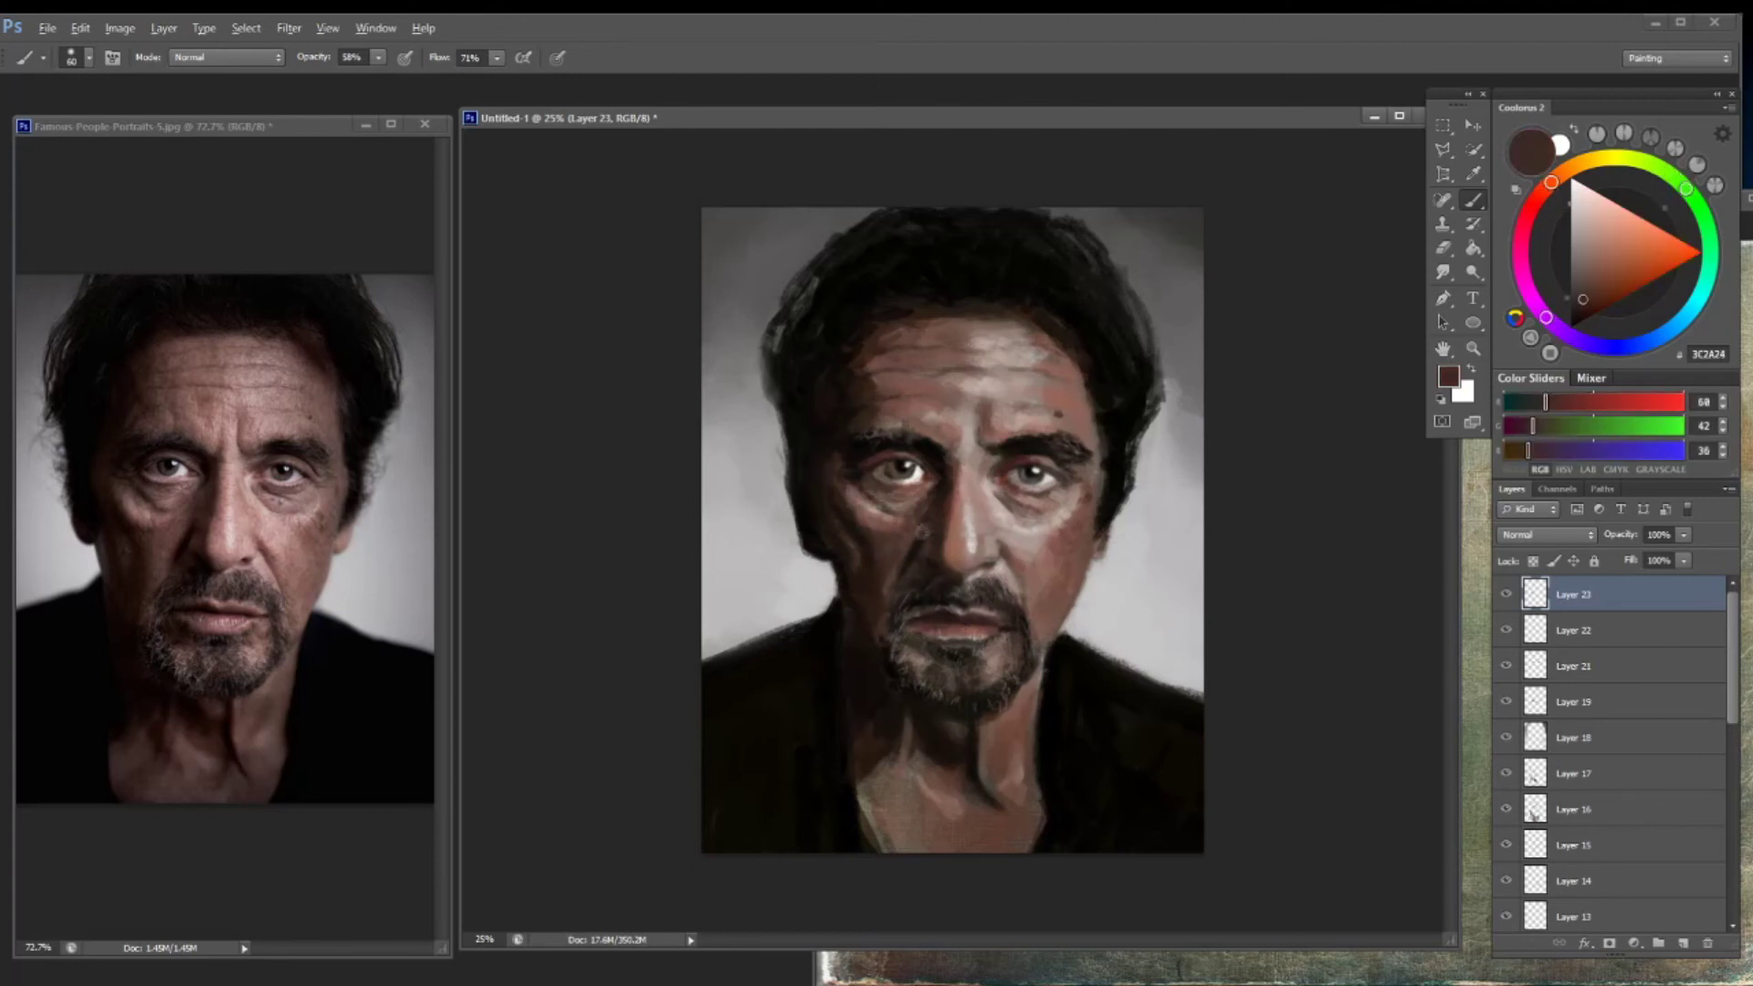
alt+click(942, 485)
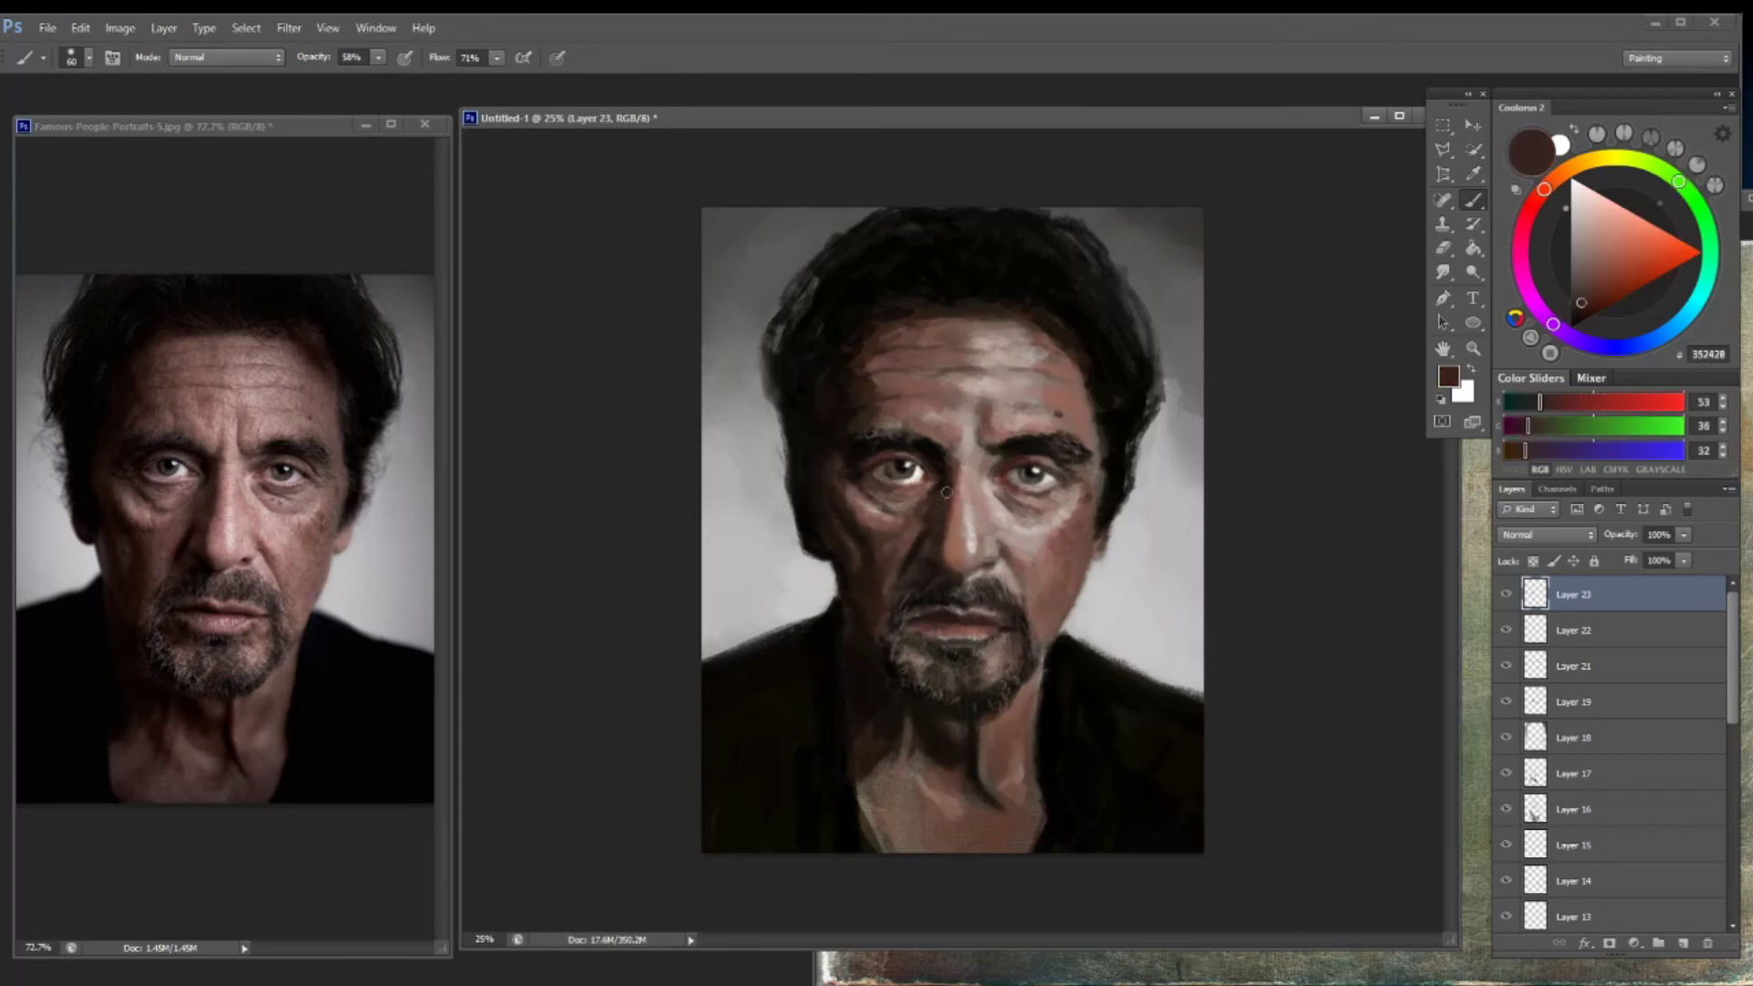
alt+click(929, 491)
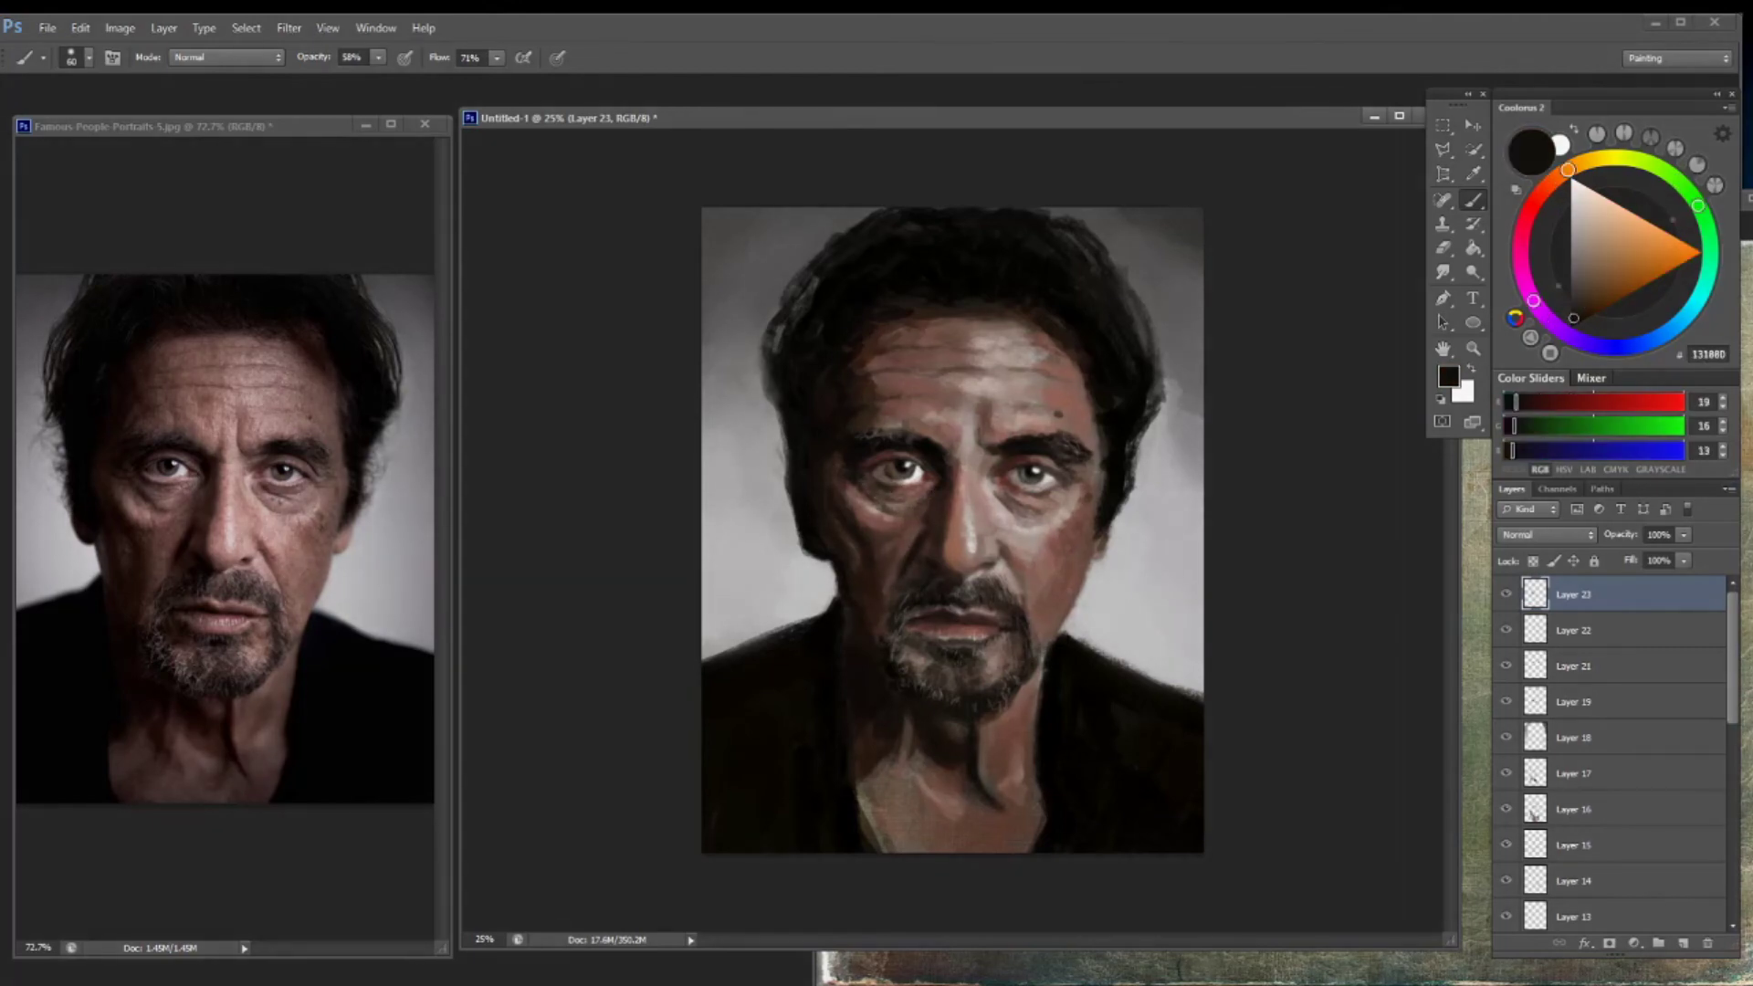
drag(1682, 535, 1663, 568)
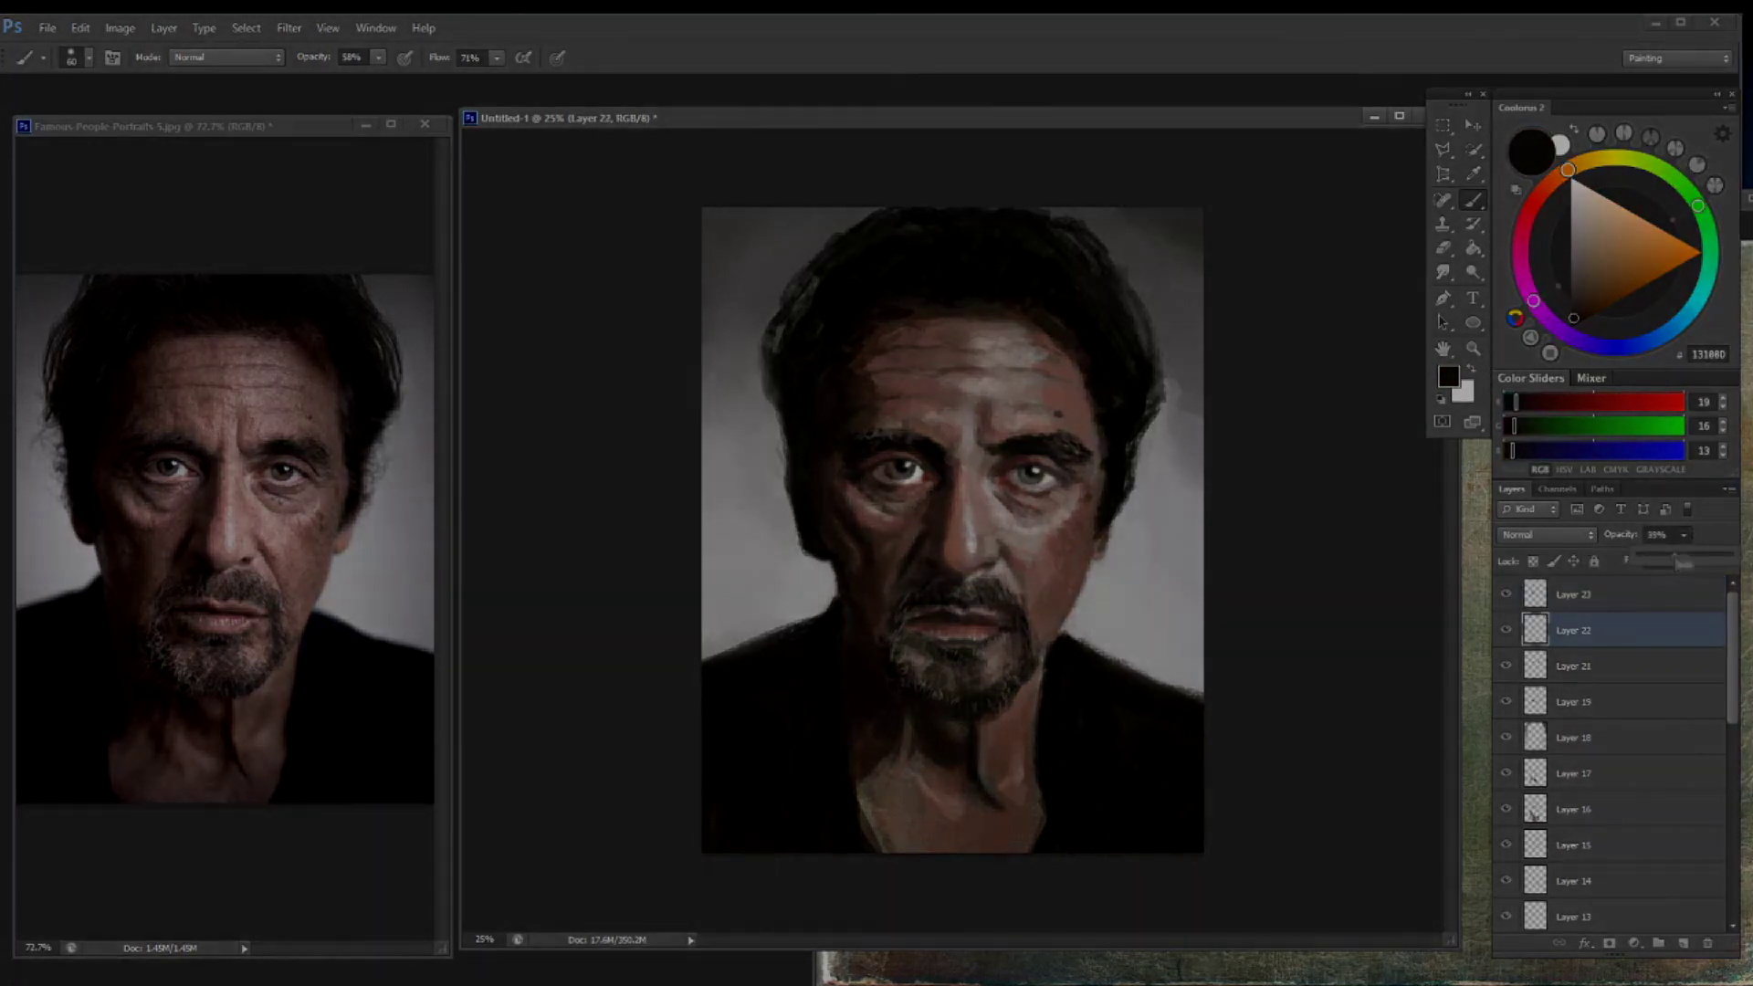